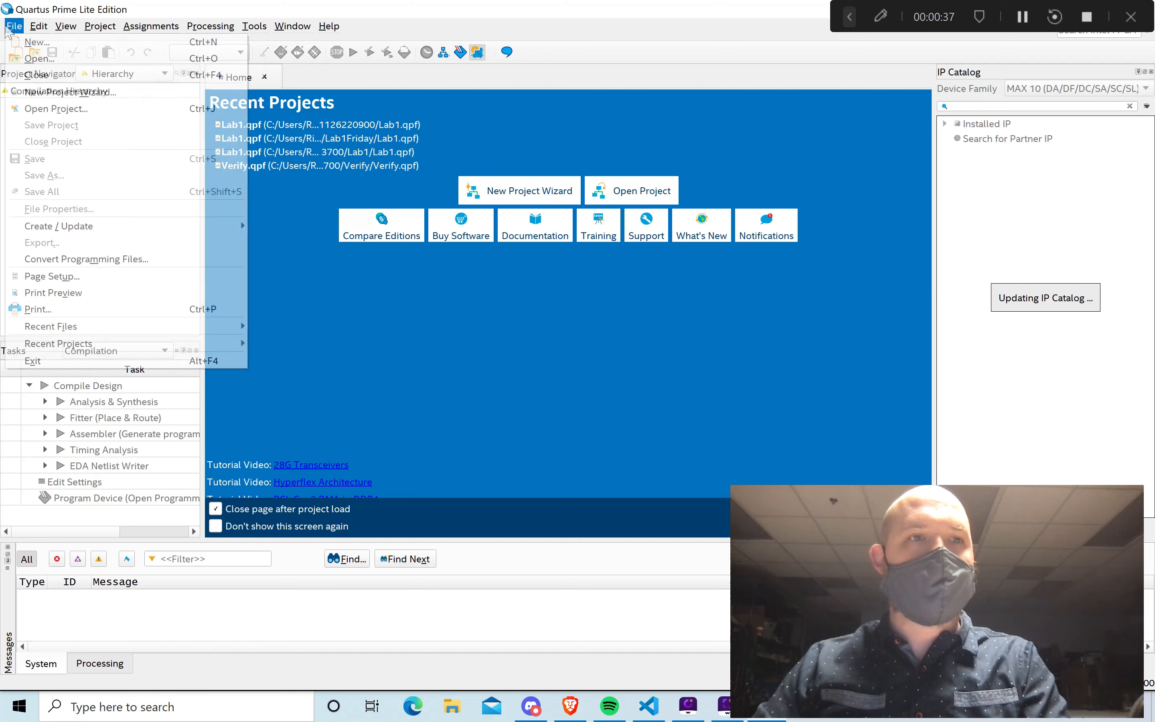
# Start the New Project Wizard and continue past its introduction page.
pyautogui.click(530, 292)
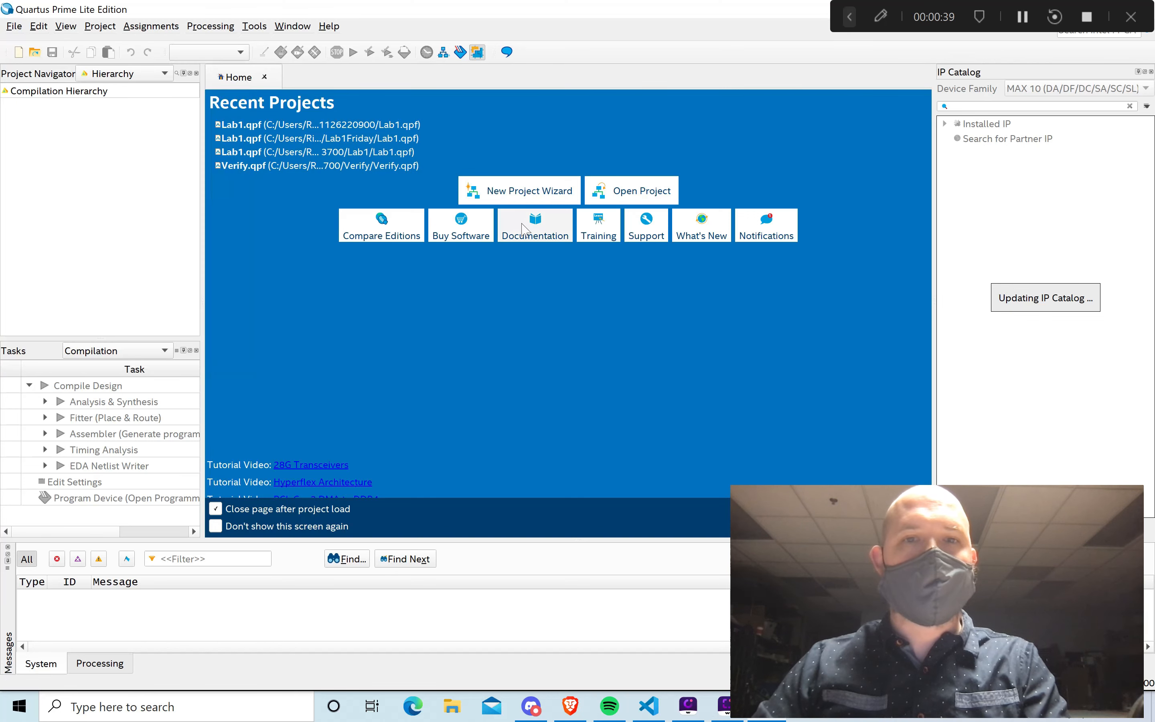
pyautogui.click(508, 189)
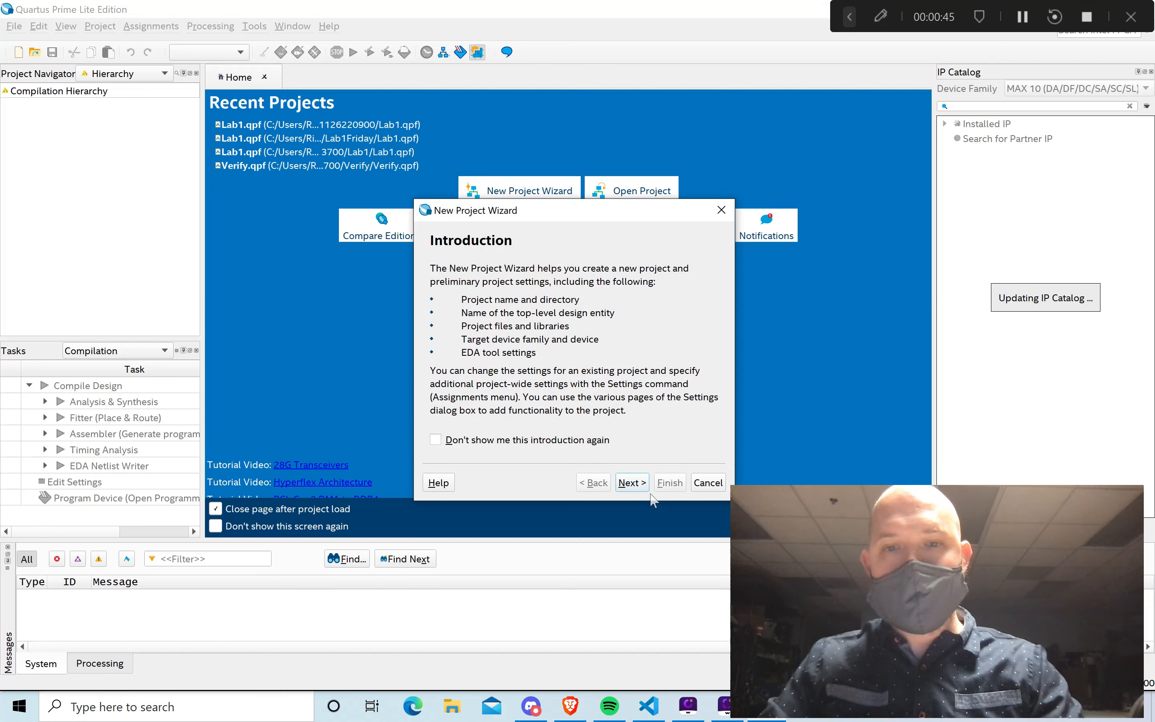
pyautogui.click(632, 482)
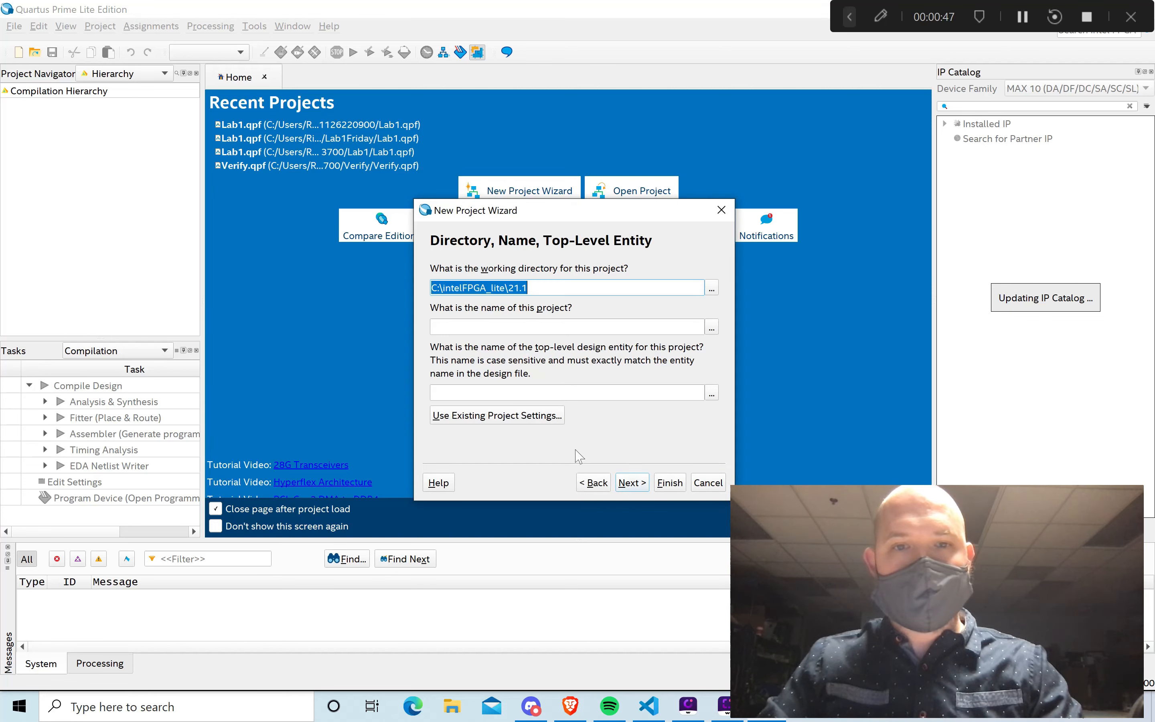
pyautogui.click(537, 422)
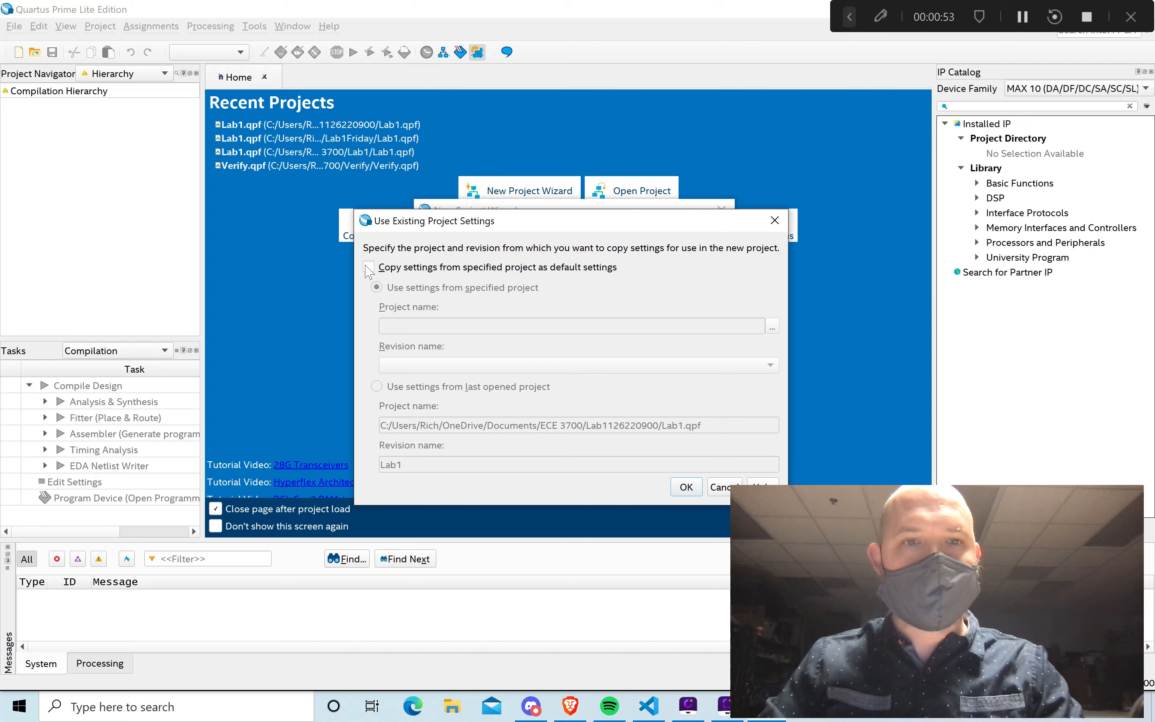
pyautogui.click(369, 268)
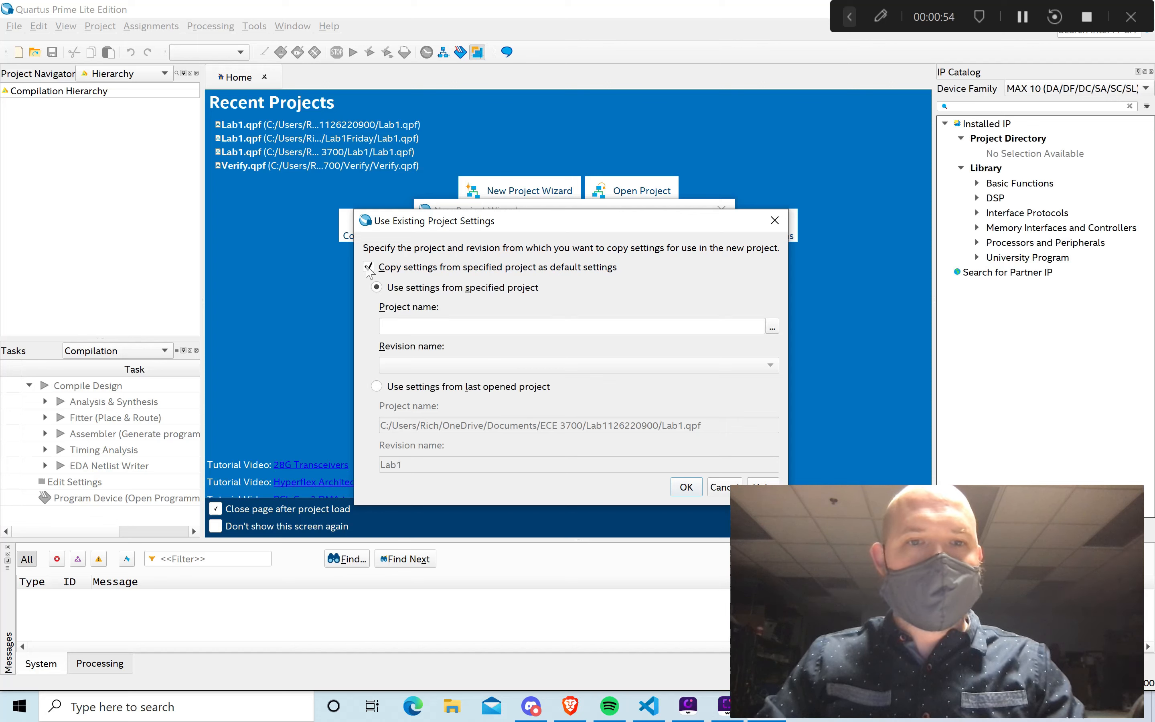
pyautogui.click(773, 329)
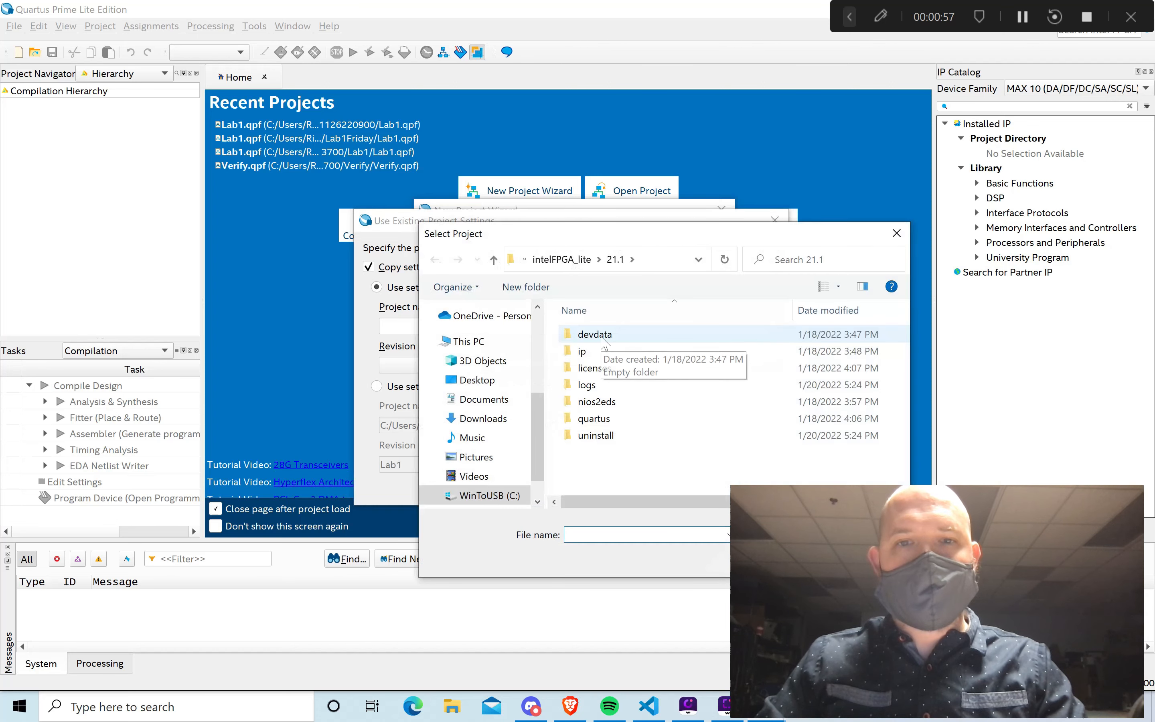
pyautogui.click(897, 234)
pyautogui.click(771, 328)
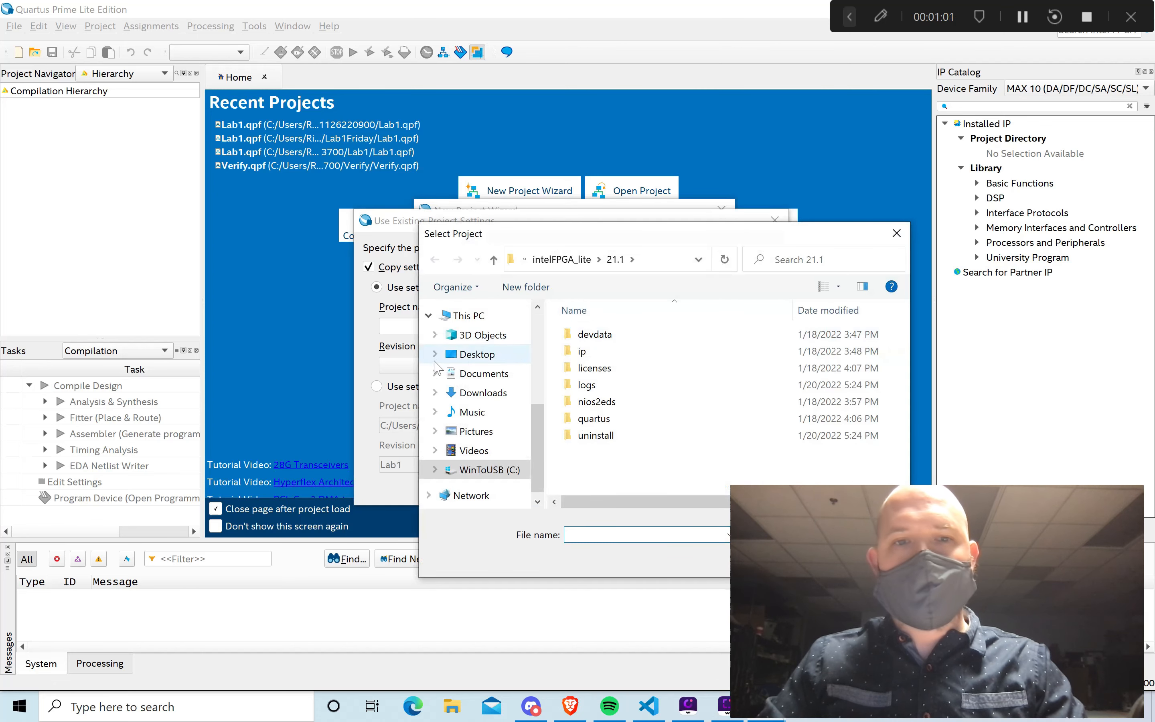
pyautogui.click(483, 377)
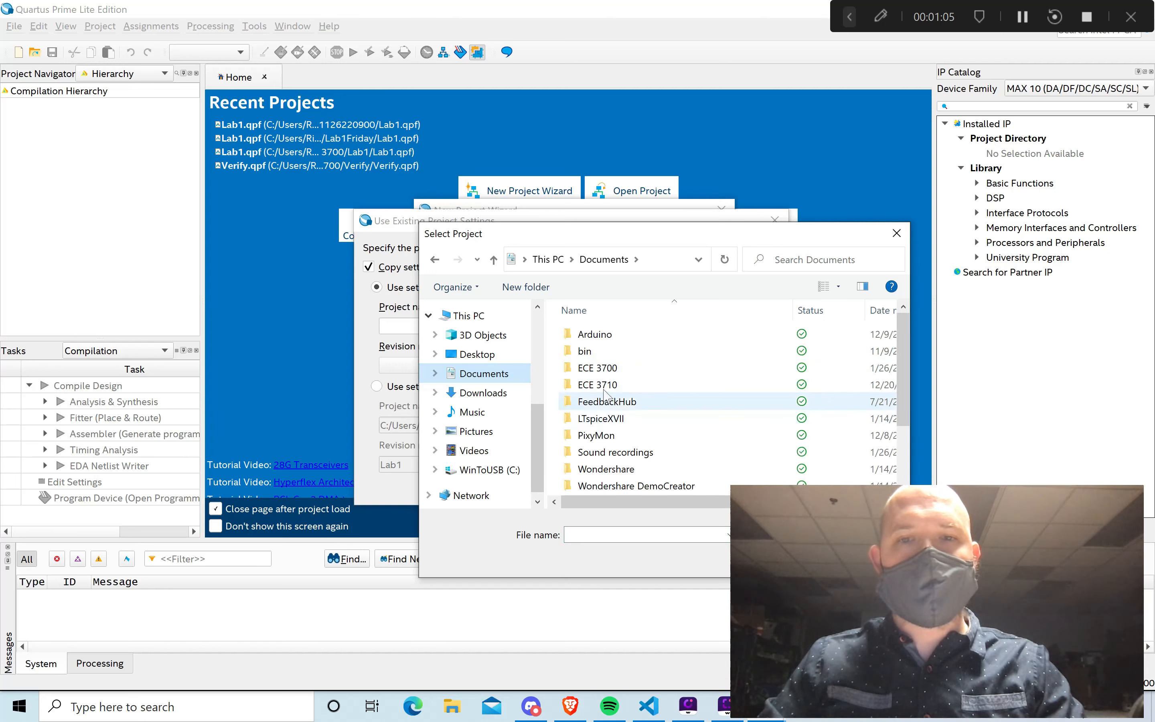
pyautogui.doubleClick(597, 368)
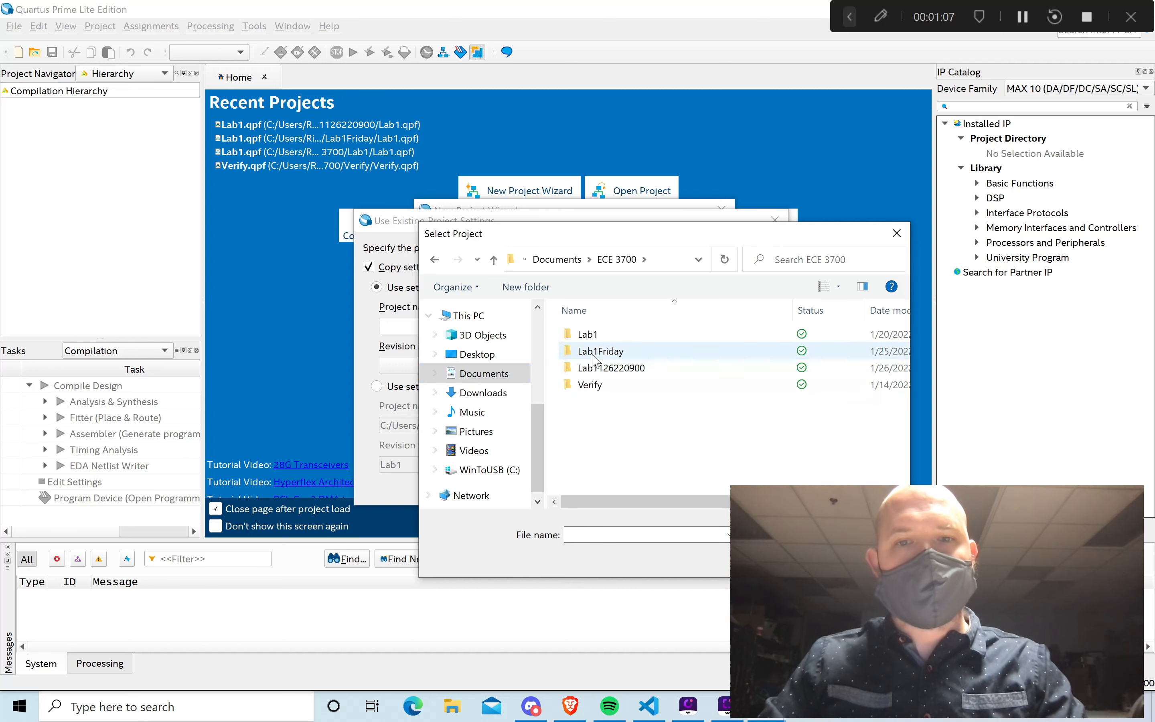
pyautogui.doubleClick(595, 369)
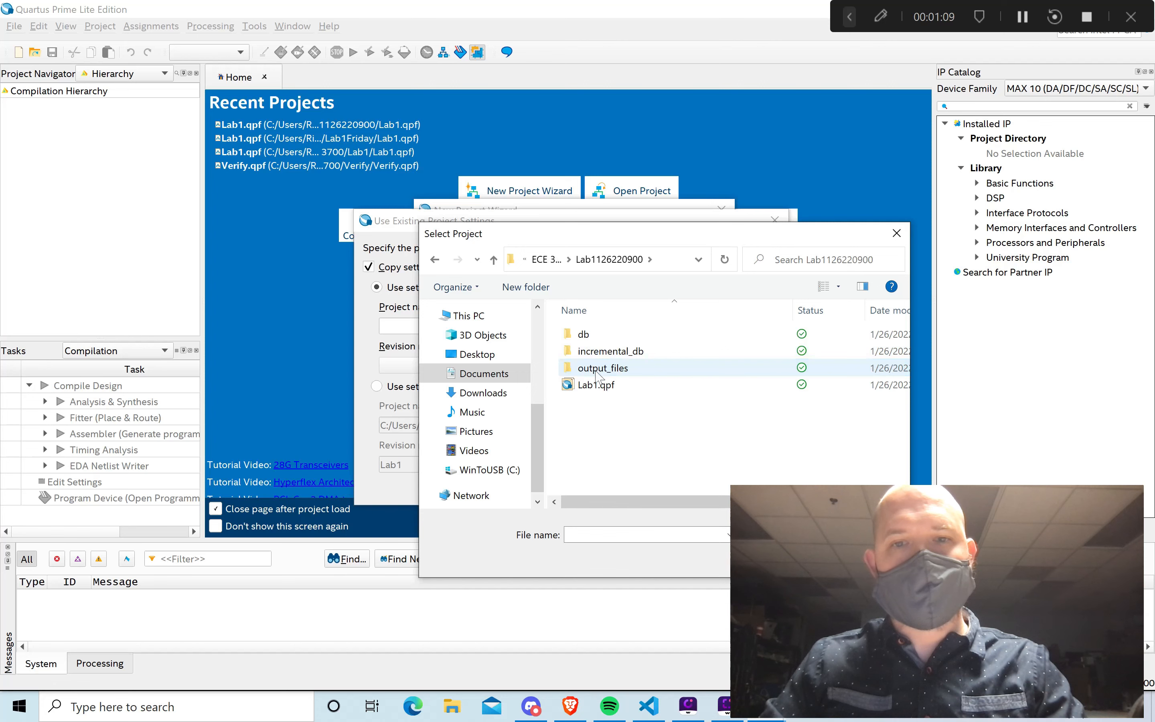
pyautogui.click(597, 384)
pyautogui.moveTo(677, 237); pyautogui.dragTo(553, 201)
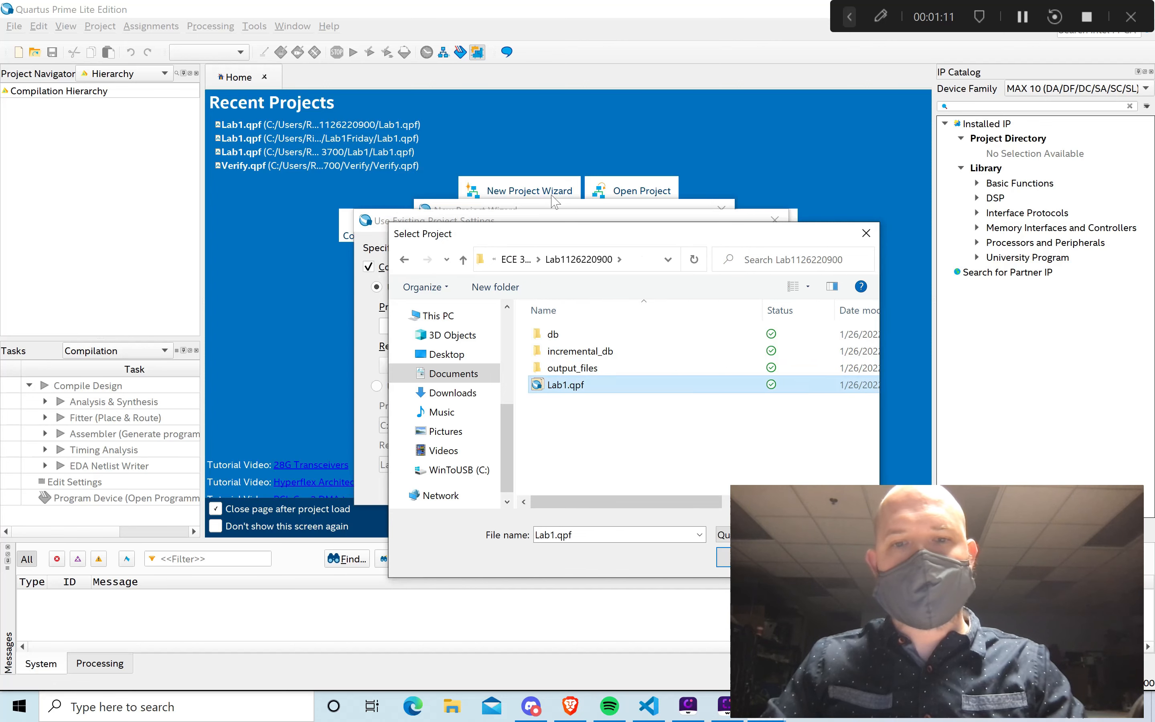
pyautogui.click(611, 484)
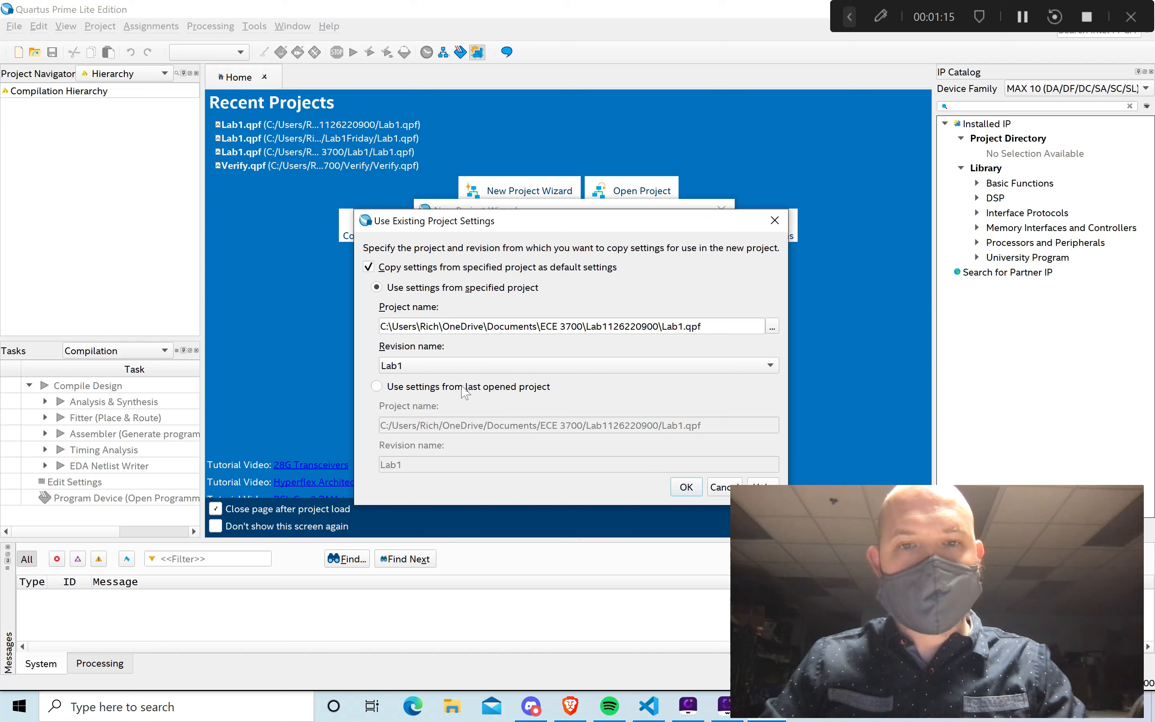
pyautogui.click(686, 487)
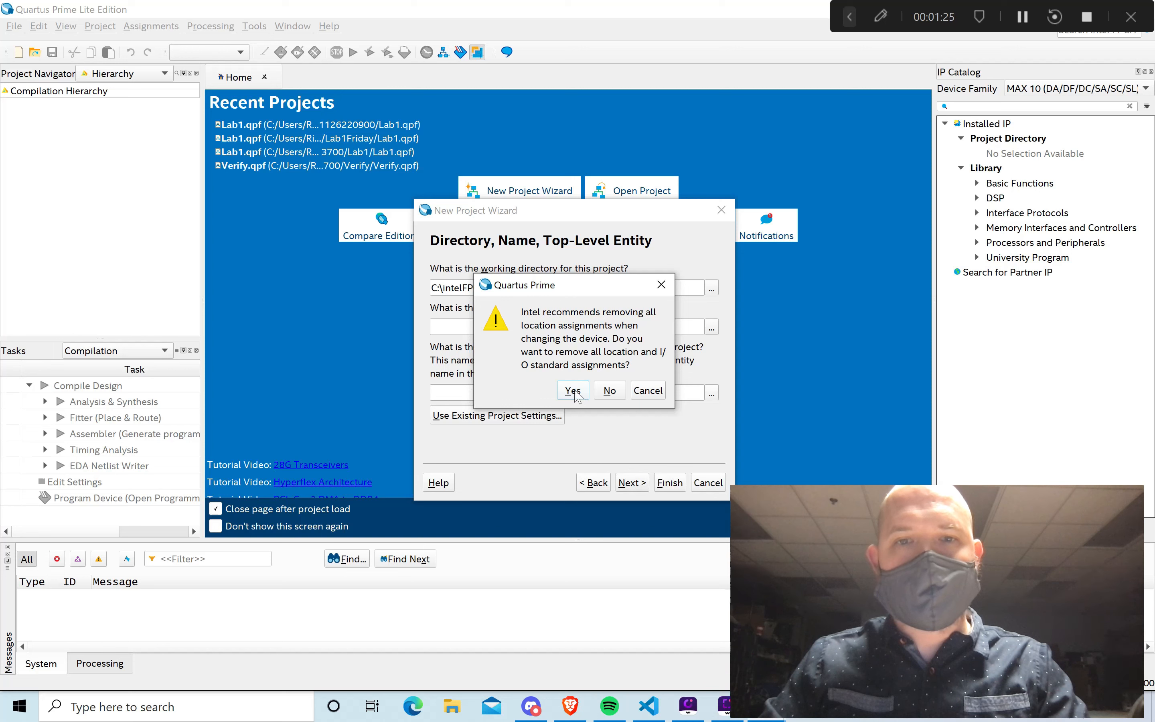
pyautogui.click(575, 392)
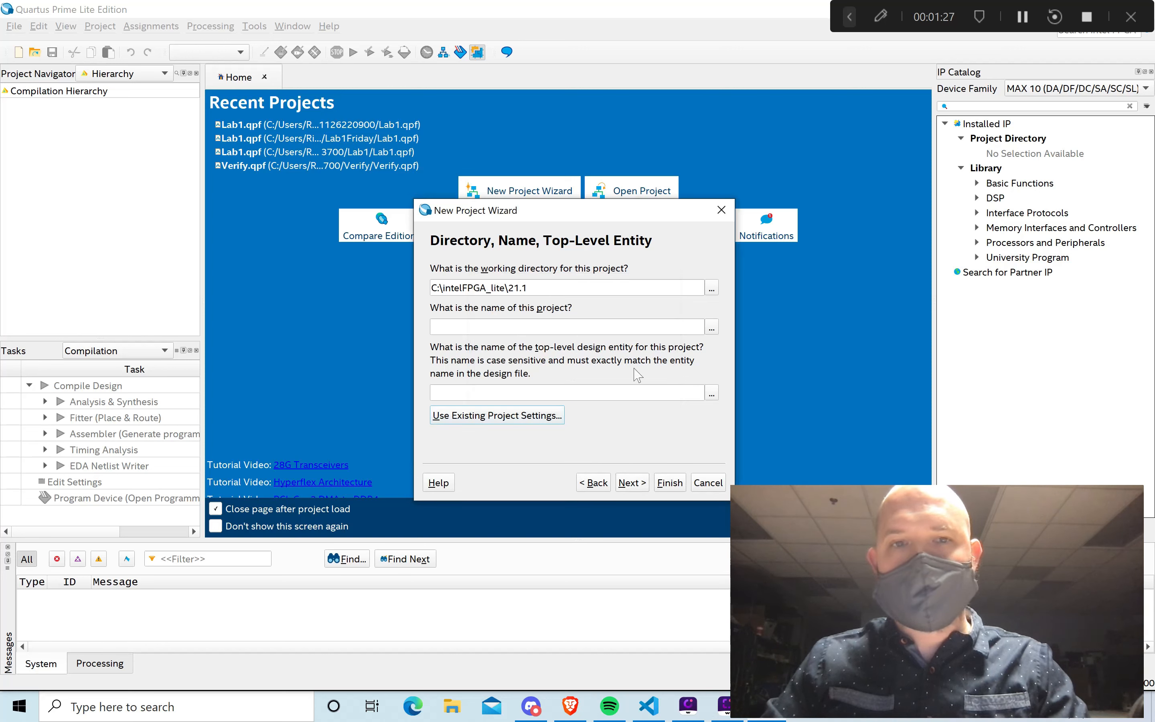
# Browse for the project's working directory and open the ECE 3700 folder in Documents.
pyautogui.click(711, 288)
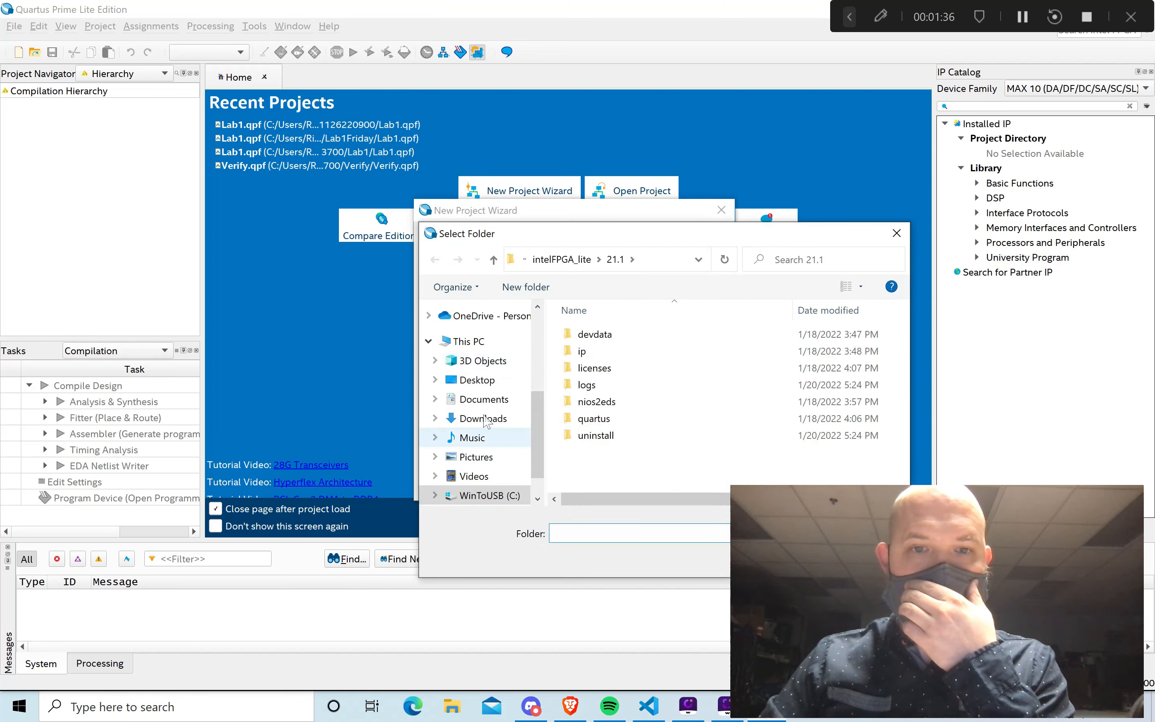
pyautogui.click(485, 404)
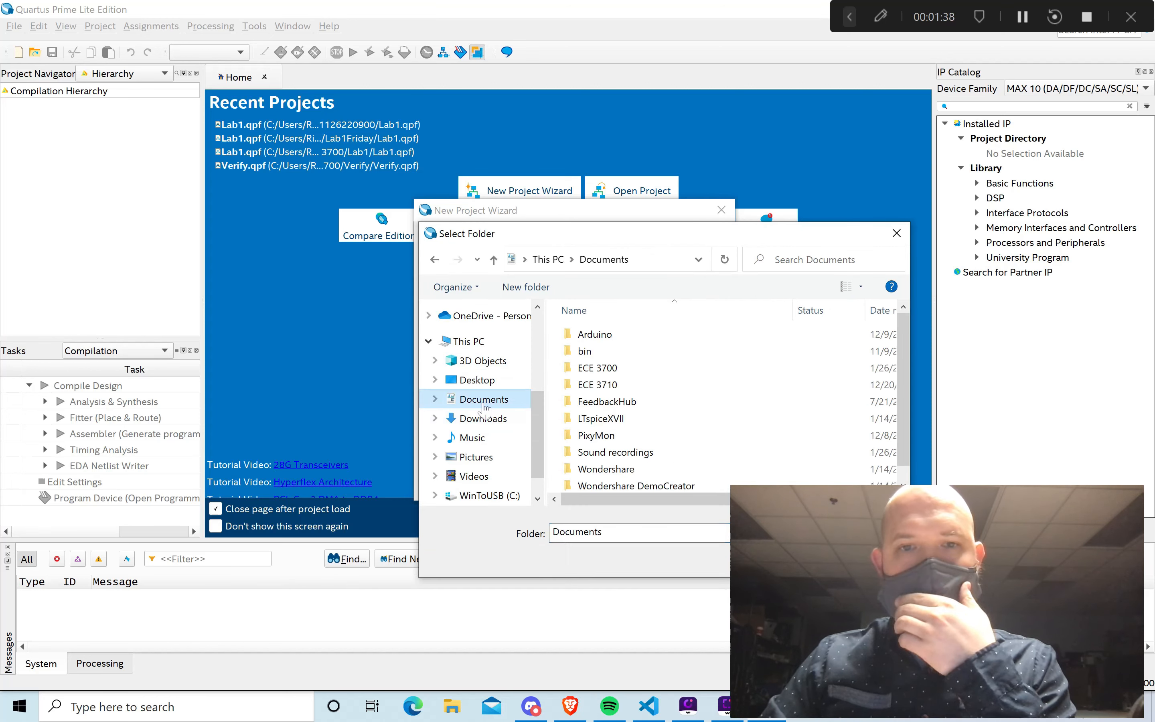
pyautogui.click(599, 369)
pyautogui.press('Return')
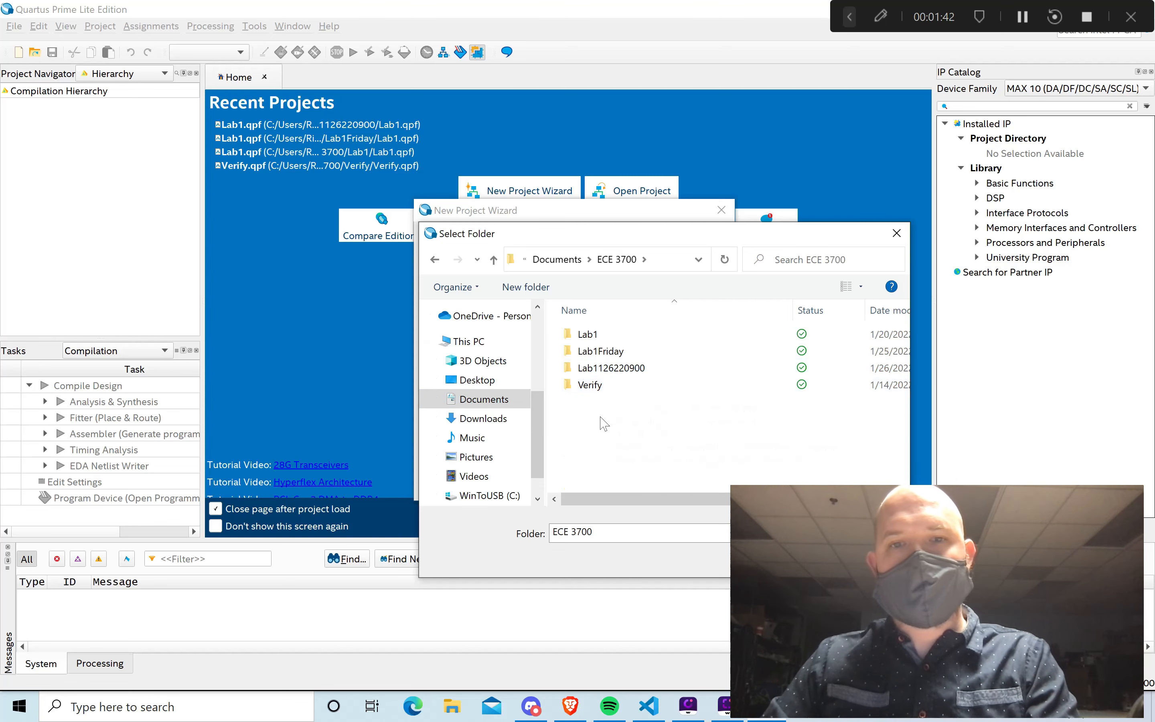
pyautogui.rightClick(615, 426)
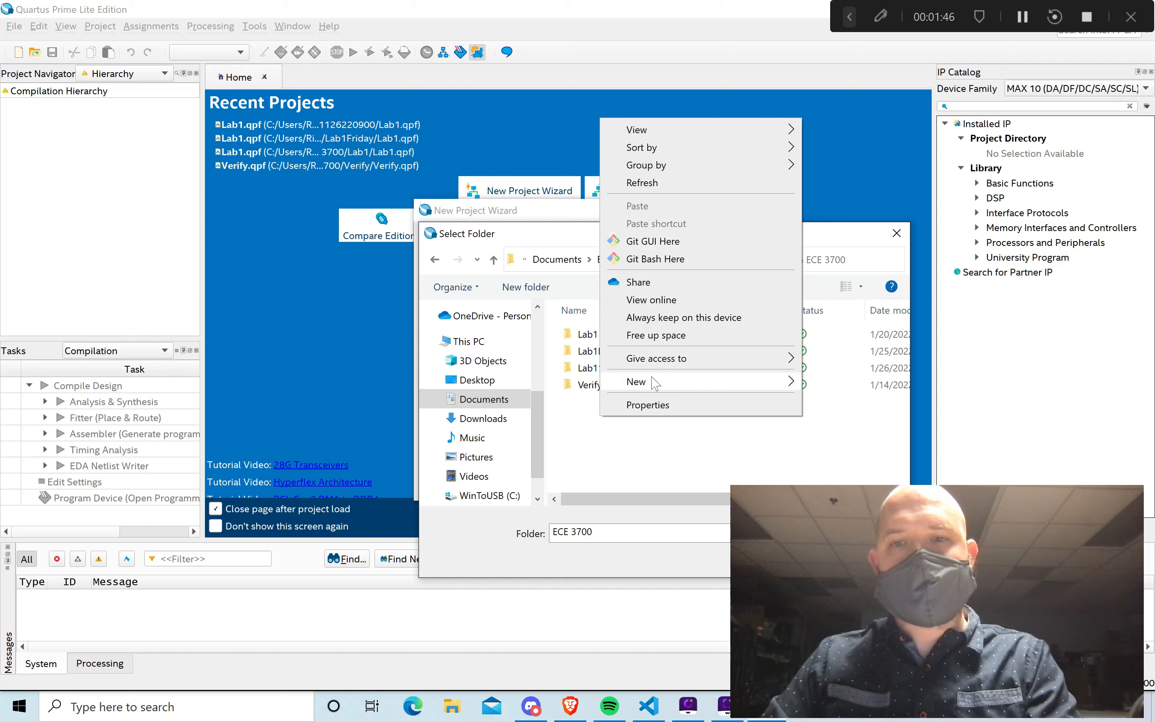
pyautogui.moveTo(759, 382)
pyautogui.click(819, 382)
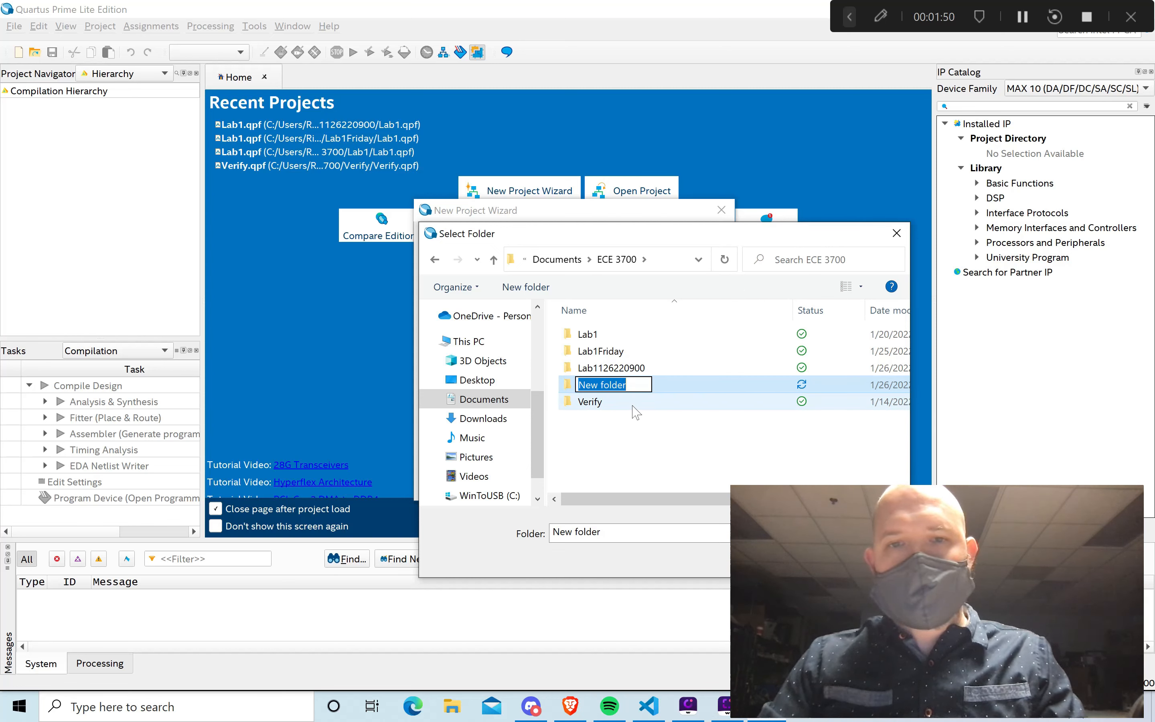
pyautogui.write('lab11')
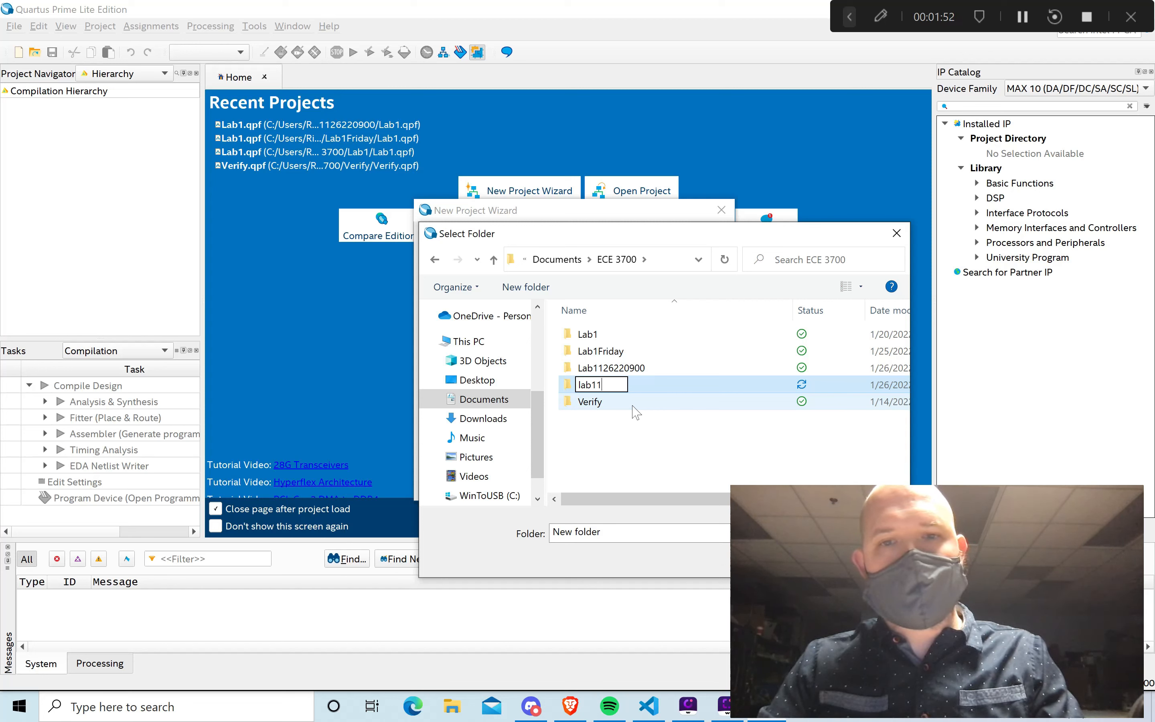
pyautogui.write('26')
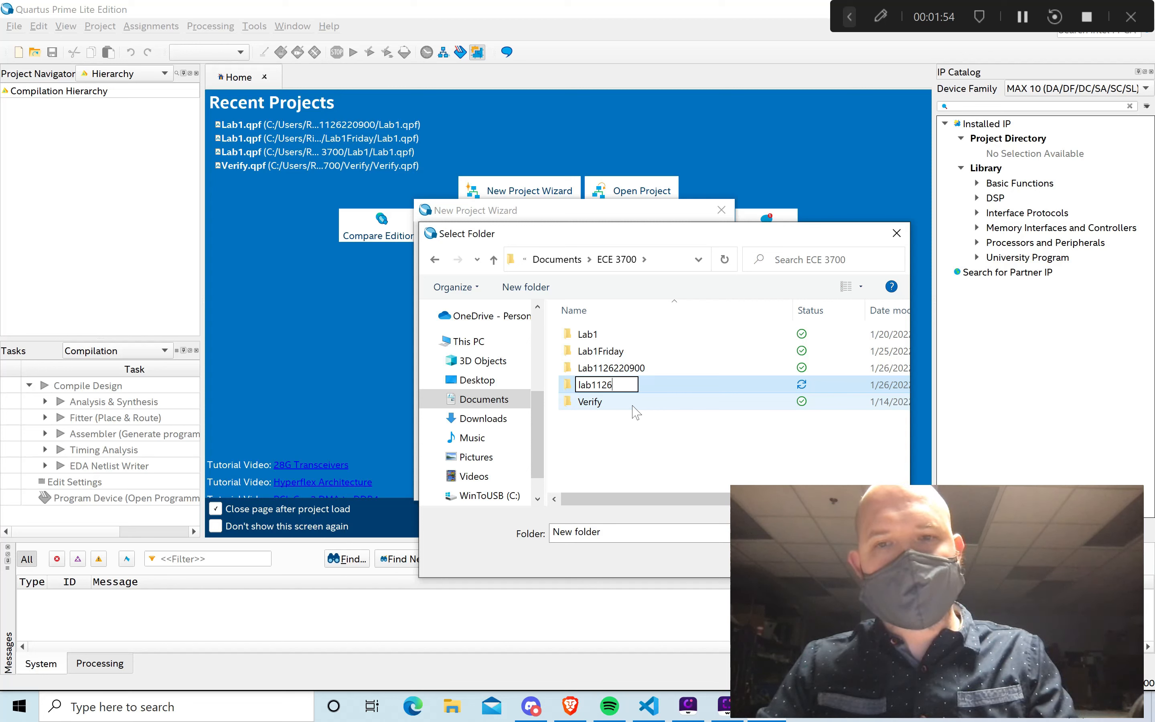
pyautogui.write('222')
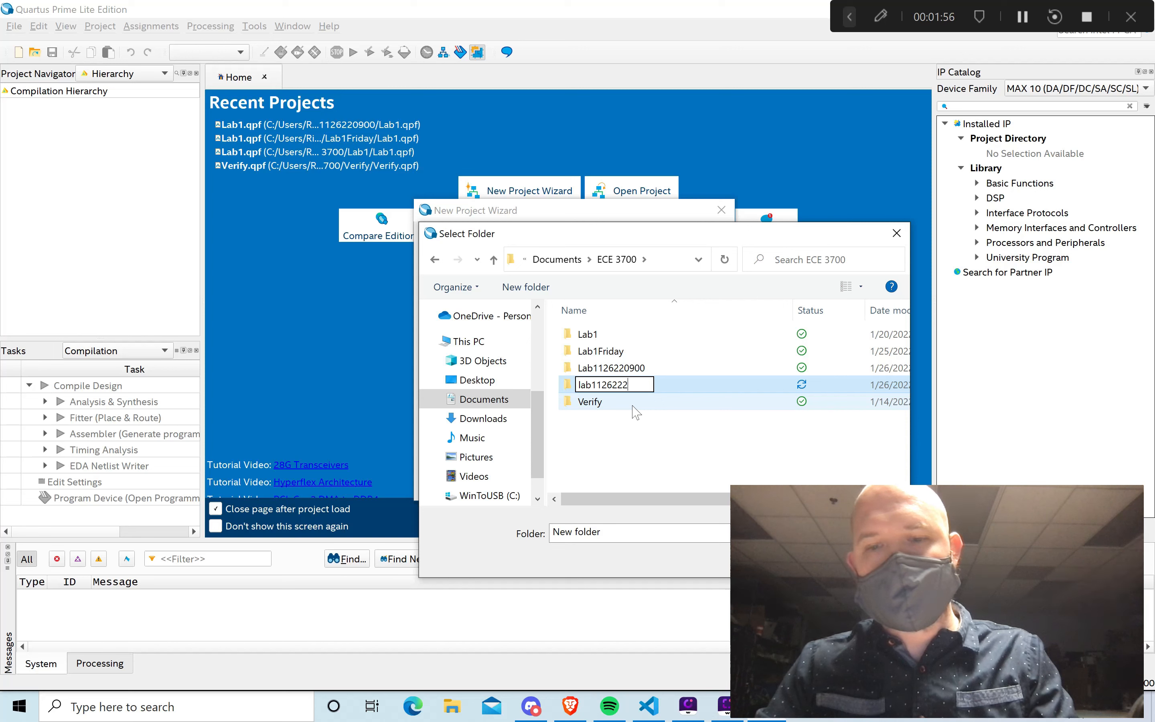
pyautogui.write('1')
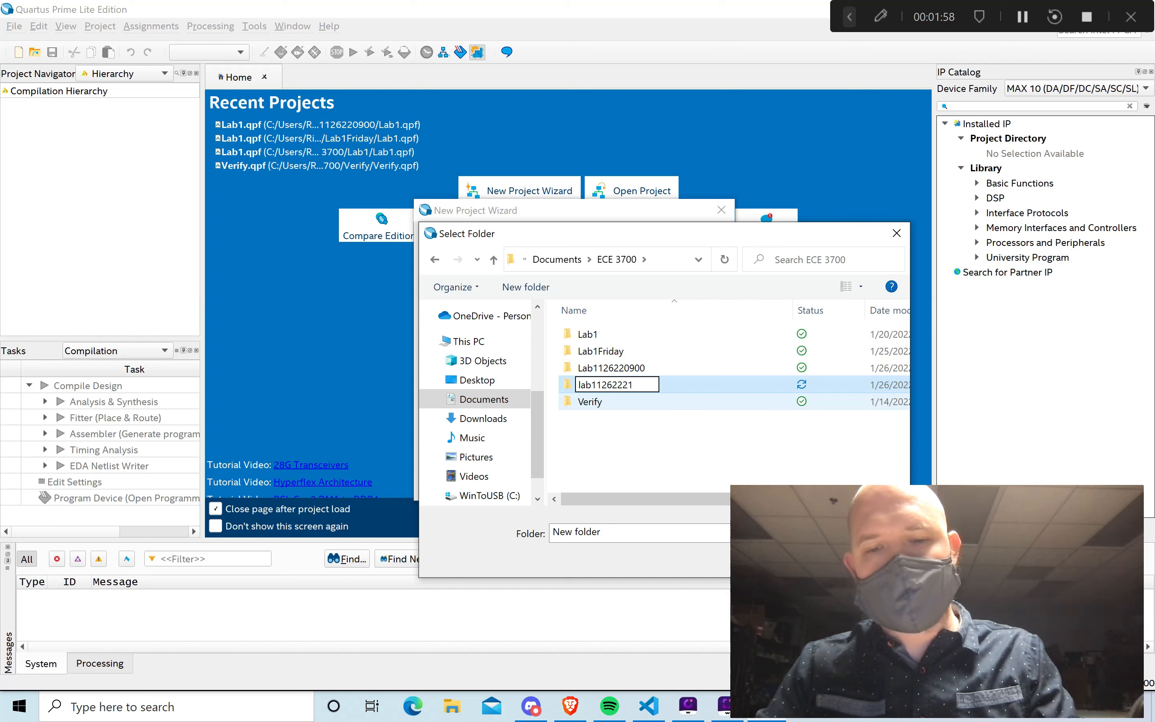
pyautogui.write('200')
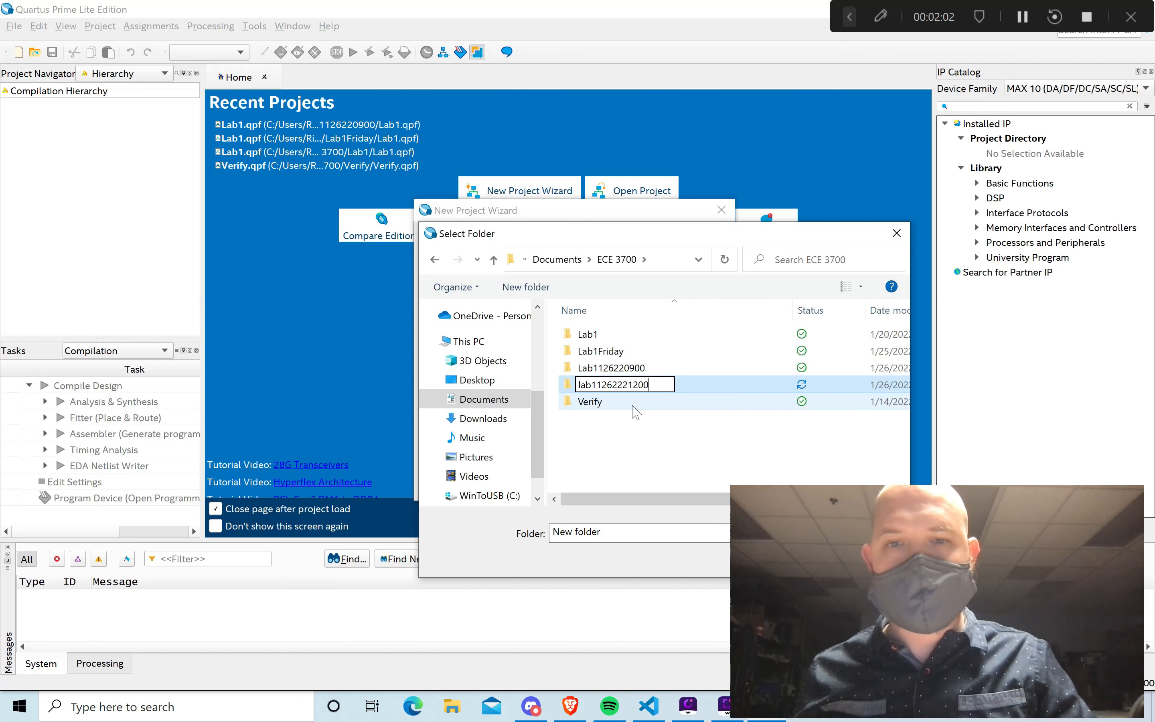
pyautogui.press('Return')
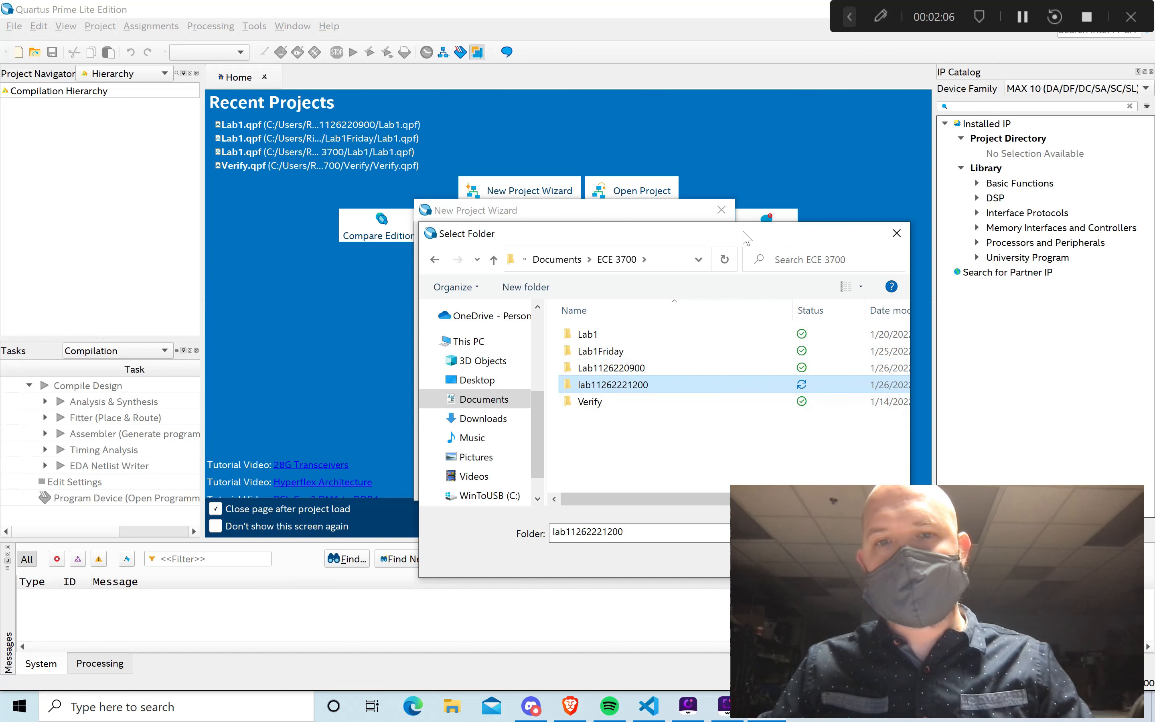
pyautogui.moveTo(747, 237); pyautogui.dragTo(618, 168)
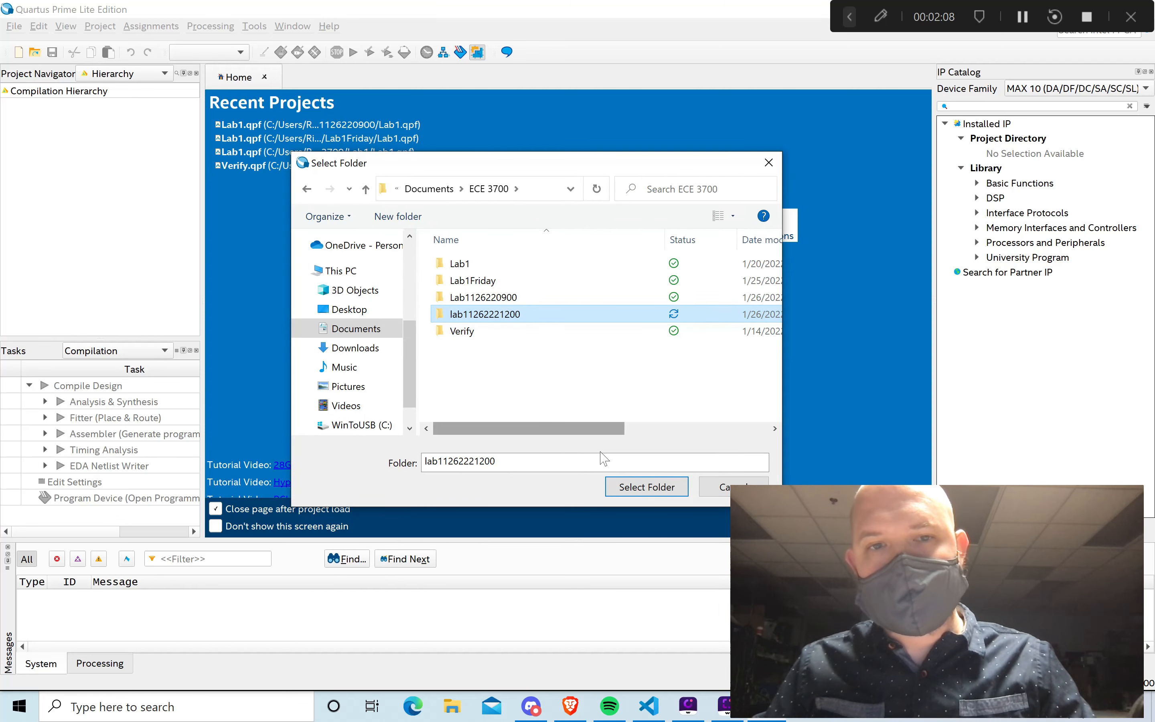
pyautogui.click(650, 489)
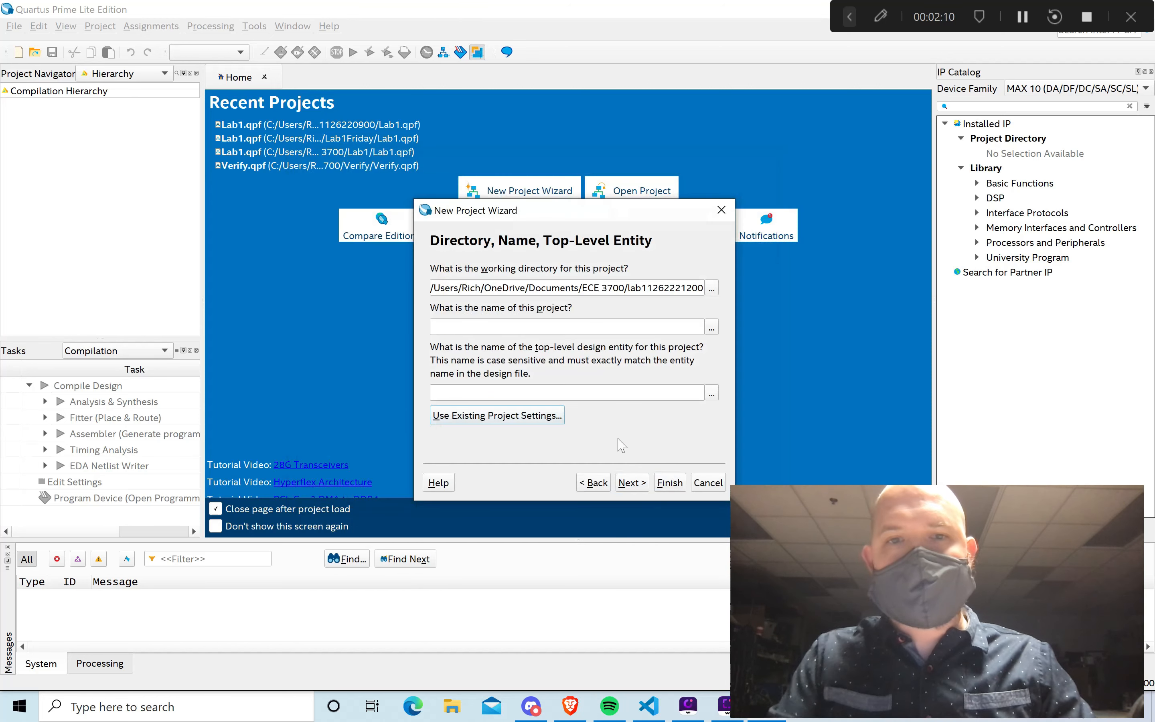
# Name the project and top-level entity Lab1, then continue as an empty project without added files to the device settings.
pyautogui.click(572, 329)
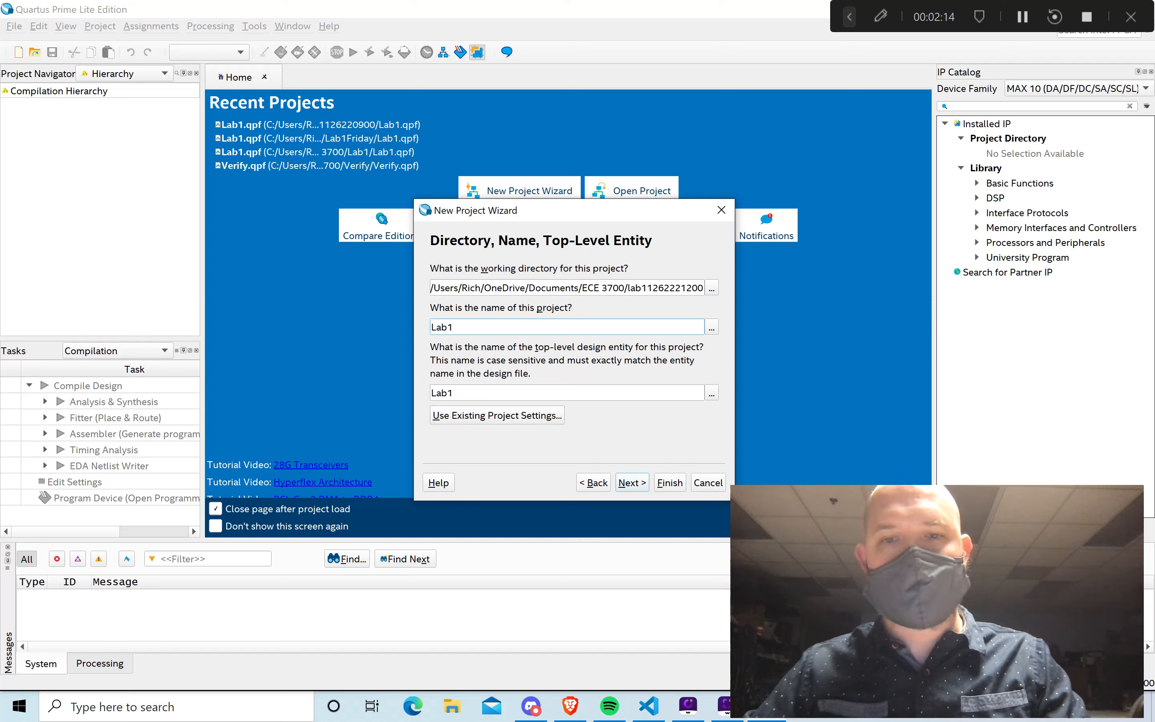
pyautogui.click(628, 484)
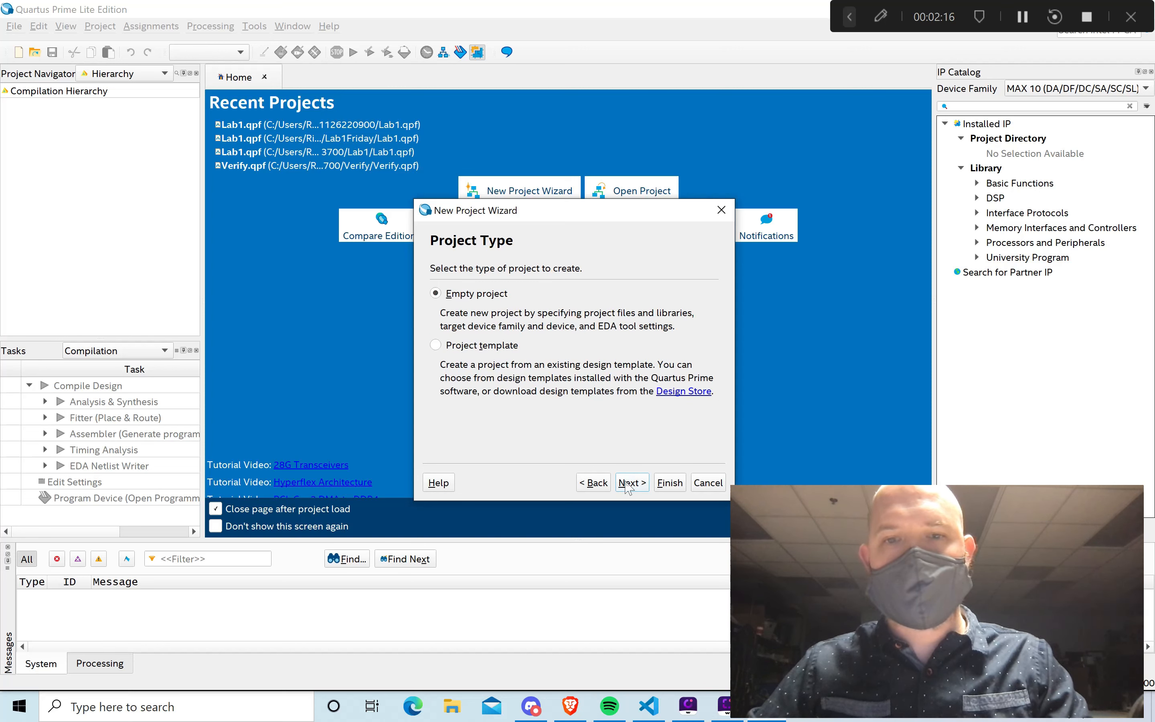
pyautogui.click(628, 484)
pyautogui.click(698, 484)
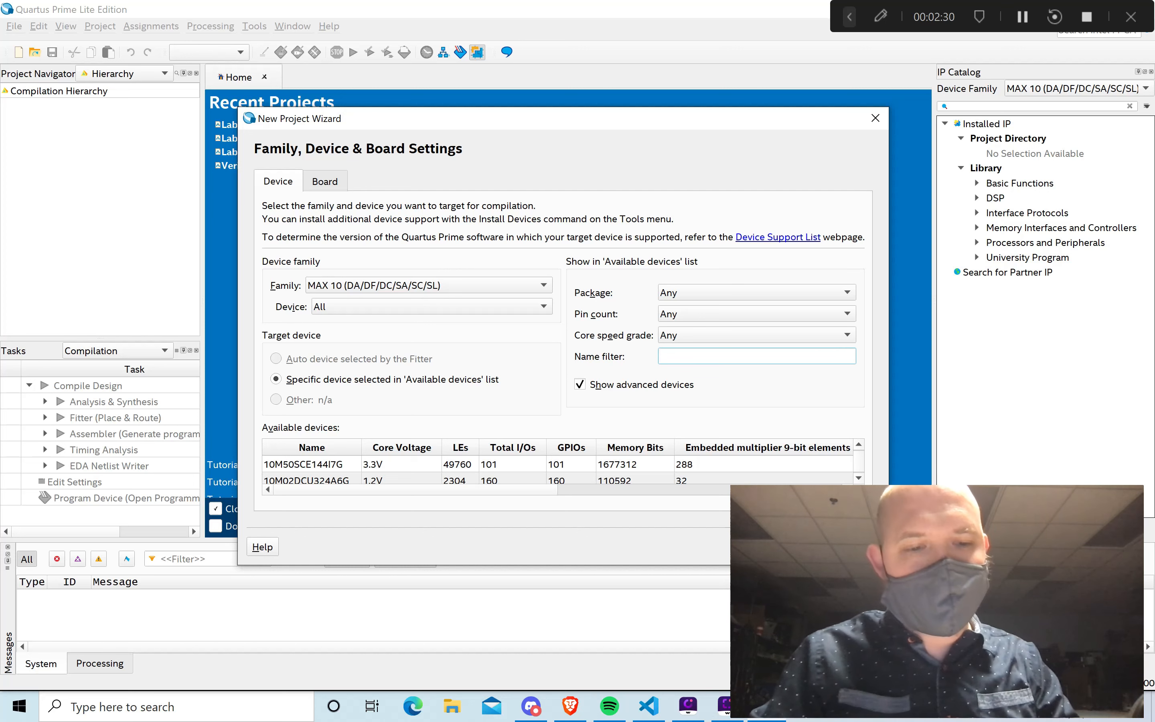
# Filter the available devices by the name 10m50daf484c7 and select the 10M50DAF484C7G as target device.
pyautogui.write('10m50')
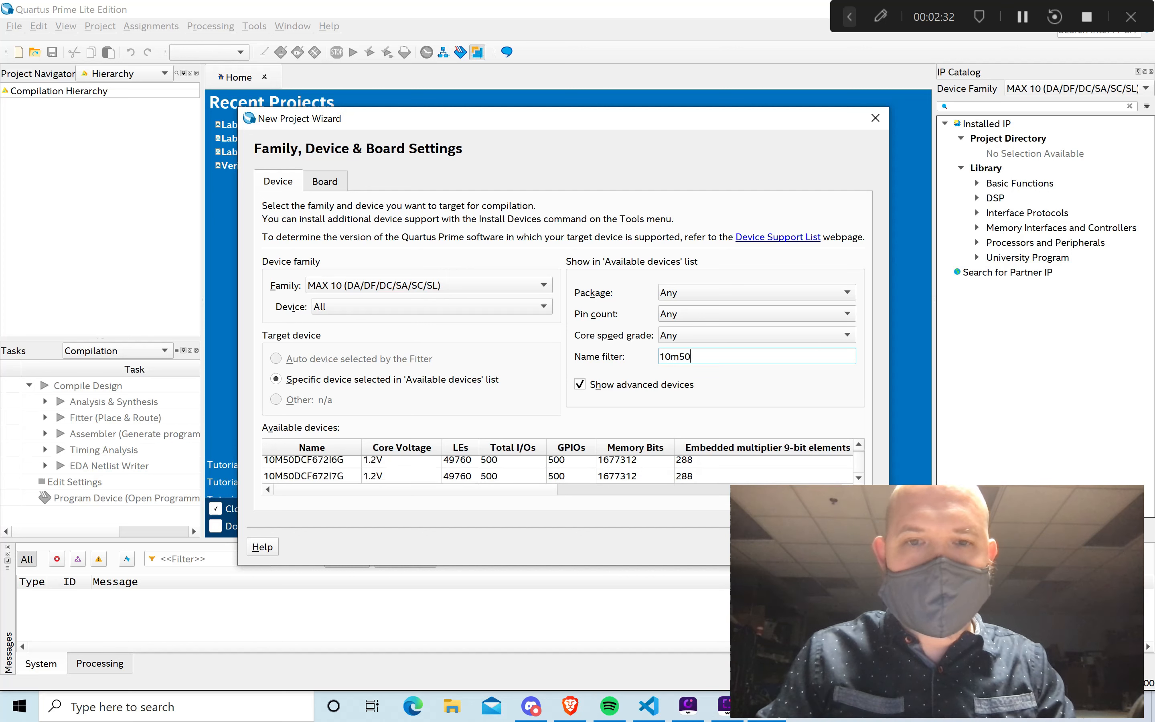
pyautogui.write('daf')
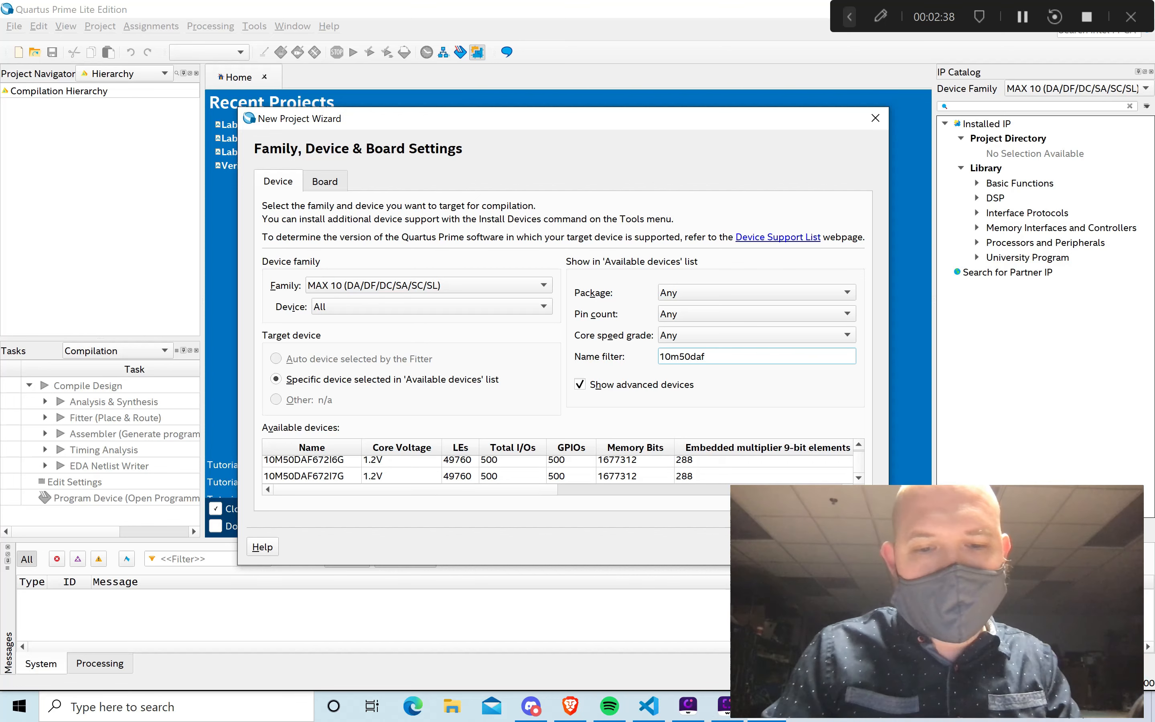
pyautogui.write('484c7')
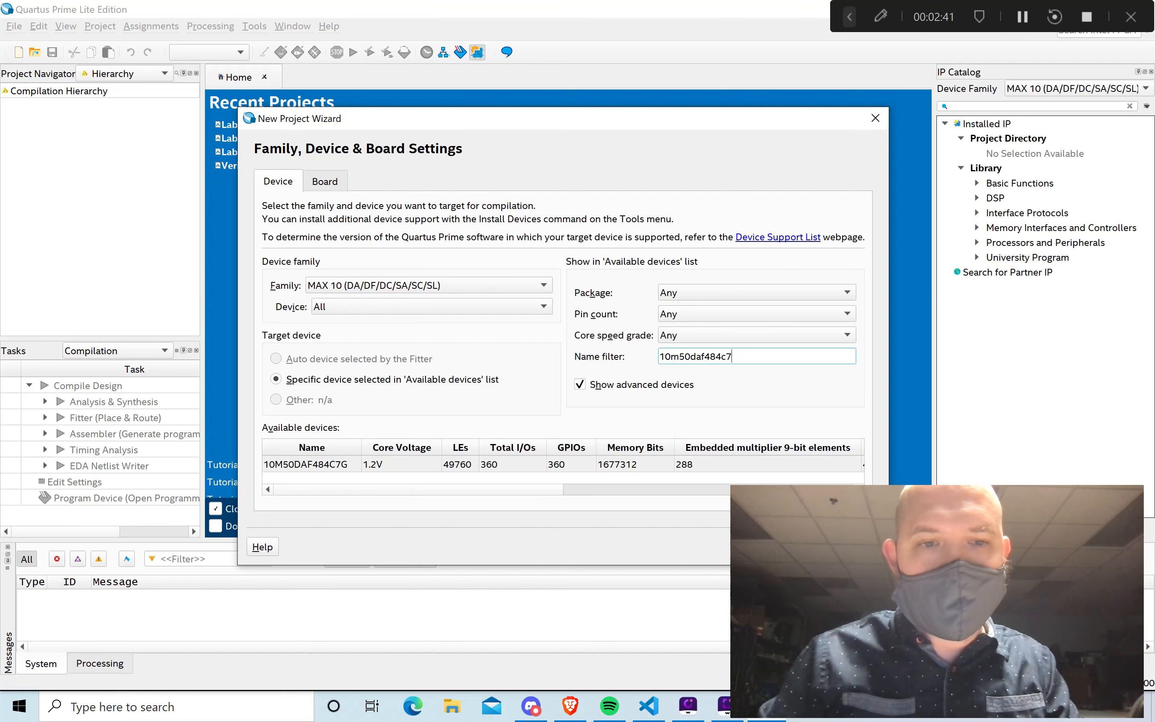
pyautogui.click(303, 462)
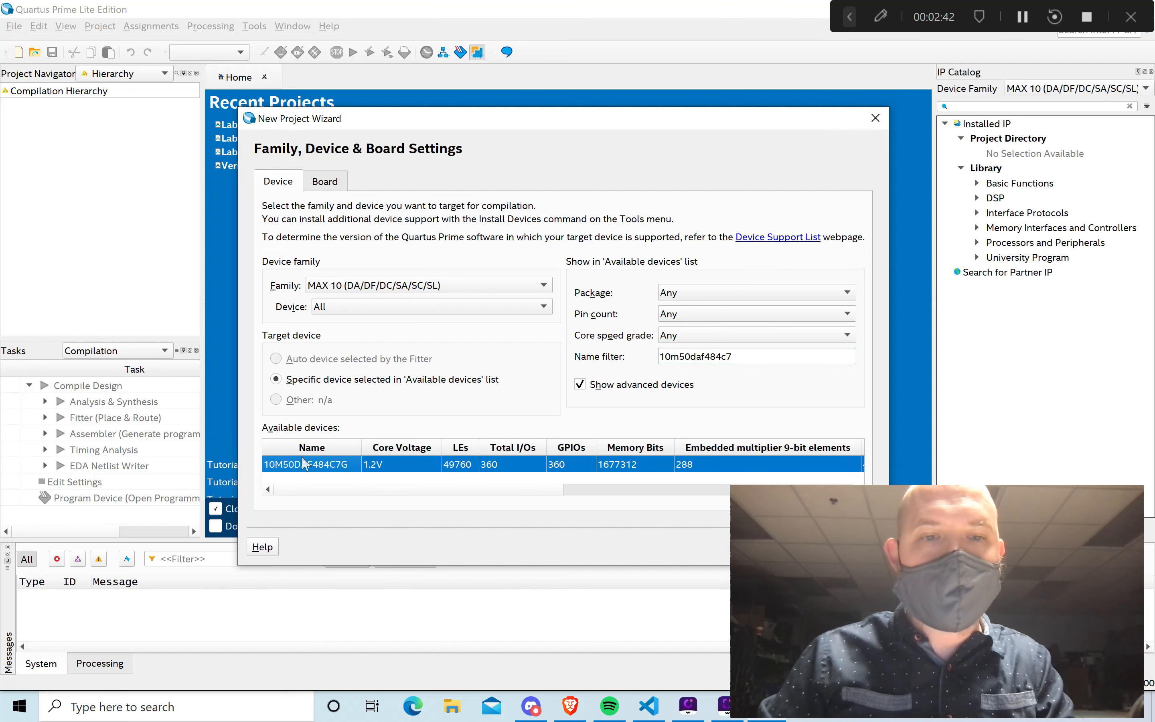
pyautogui.moveTo(525, 124); pyautogui.dragTo(374, 85)
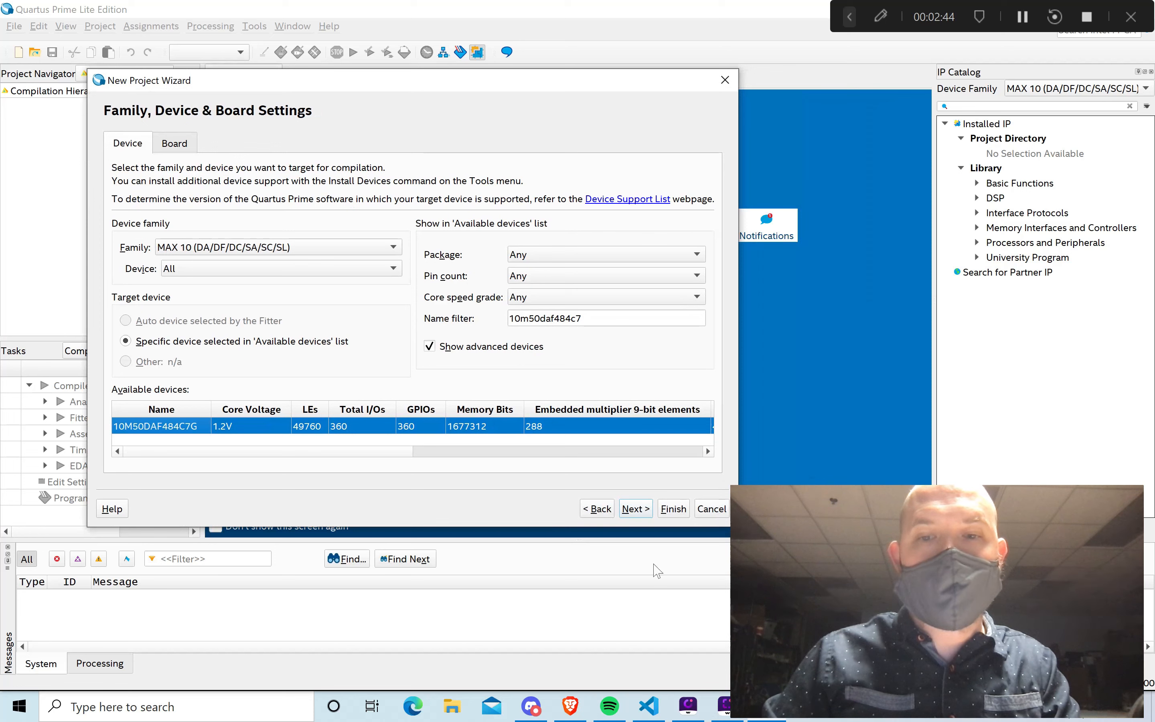
# Keep all EDA tools set to none and finish creating the Lab1 project.
pyautogui.click(638, 510)
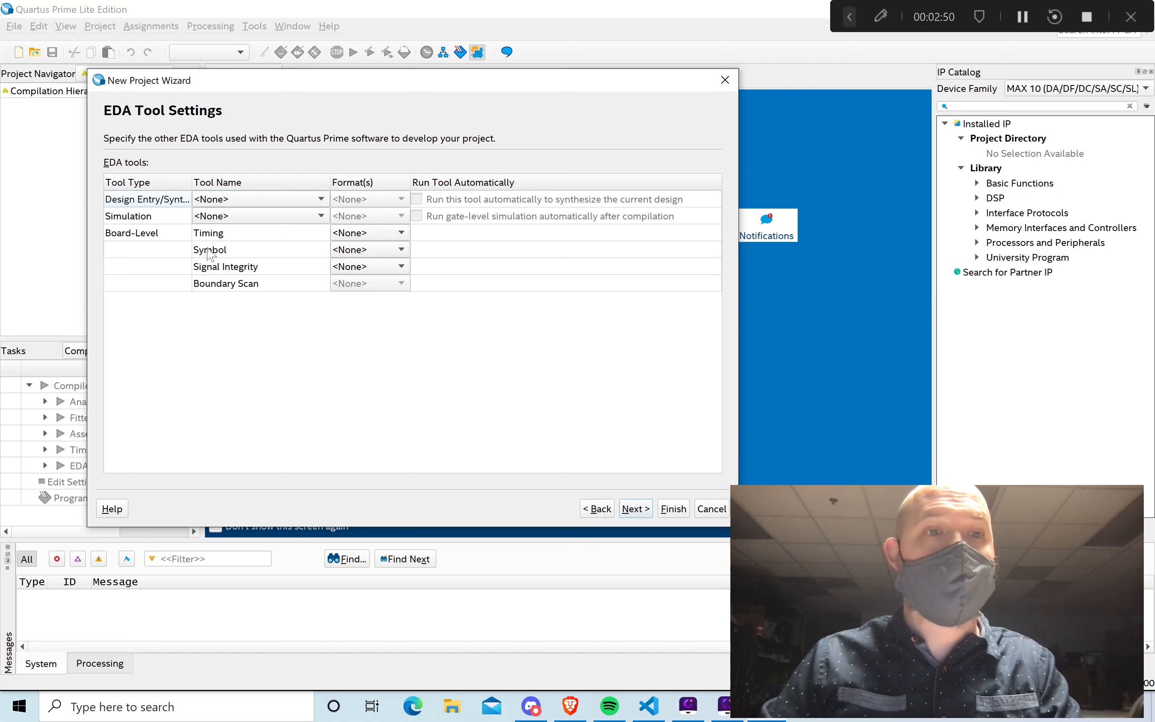
pyautogui.click(636, 509)
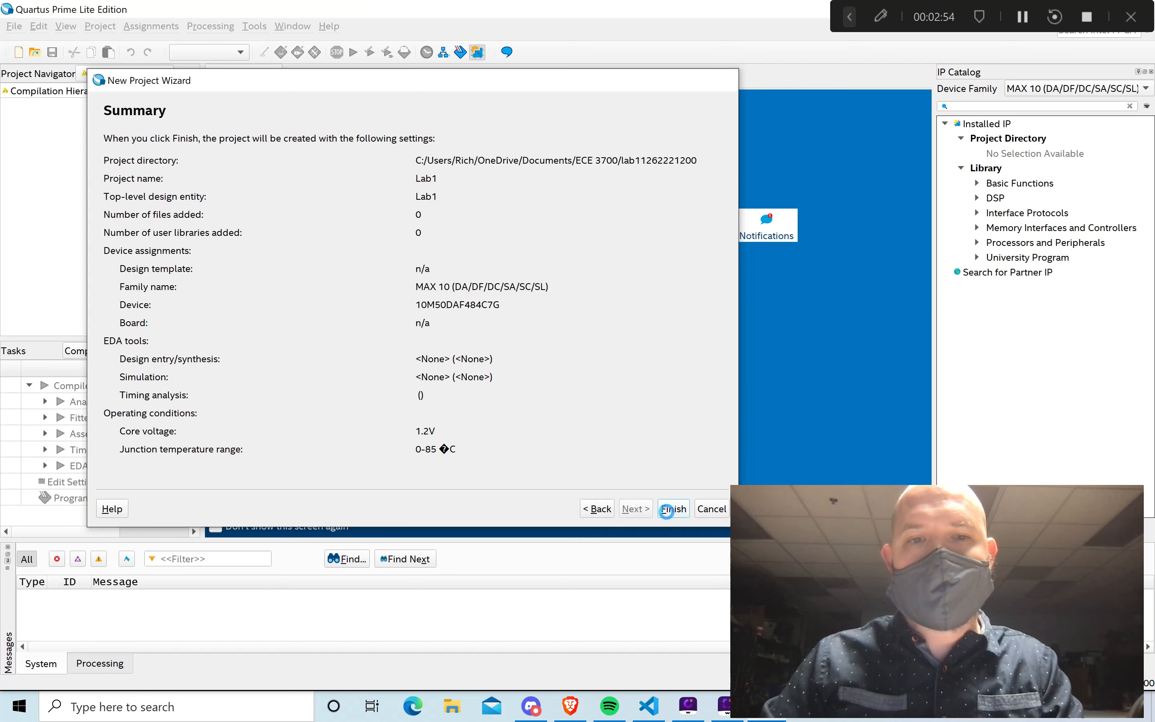
pyautogui.click(673, 509)
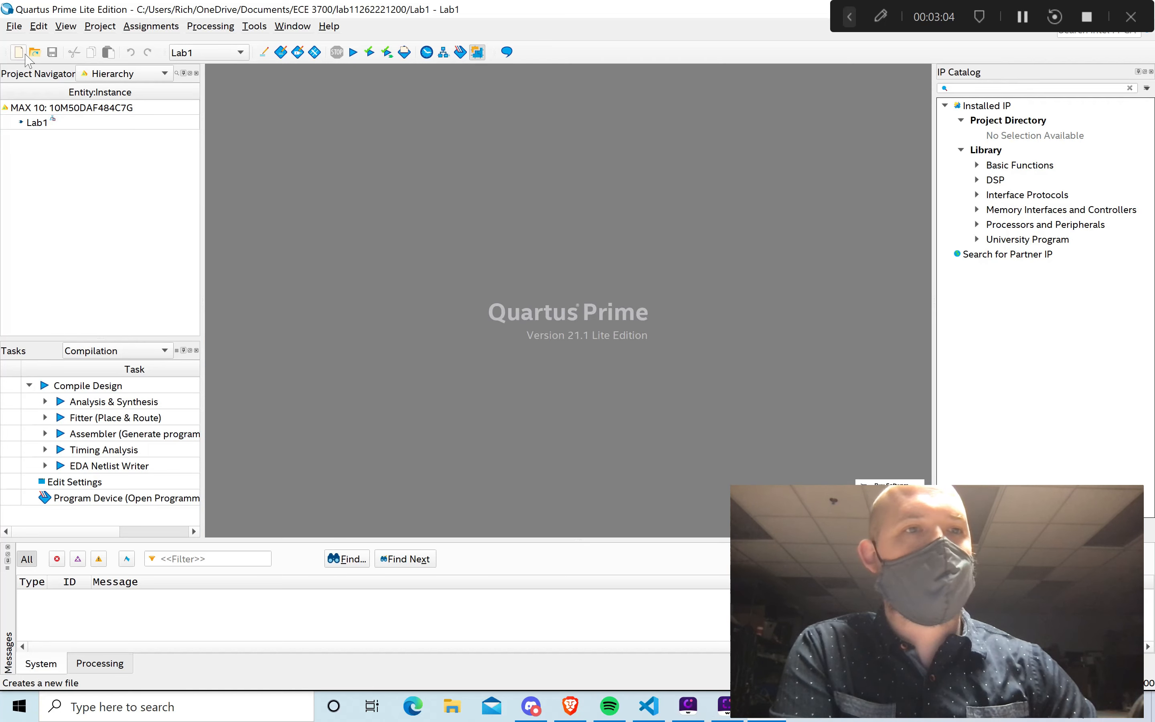
# Create a new Block Diagram/Schematic File in the Lab1 project.
pyautogui.click(13, 27)
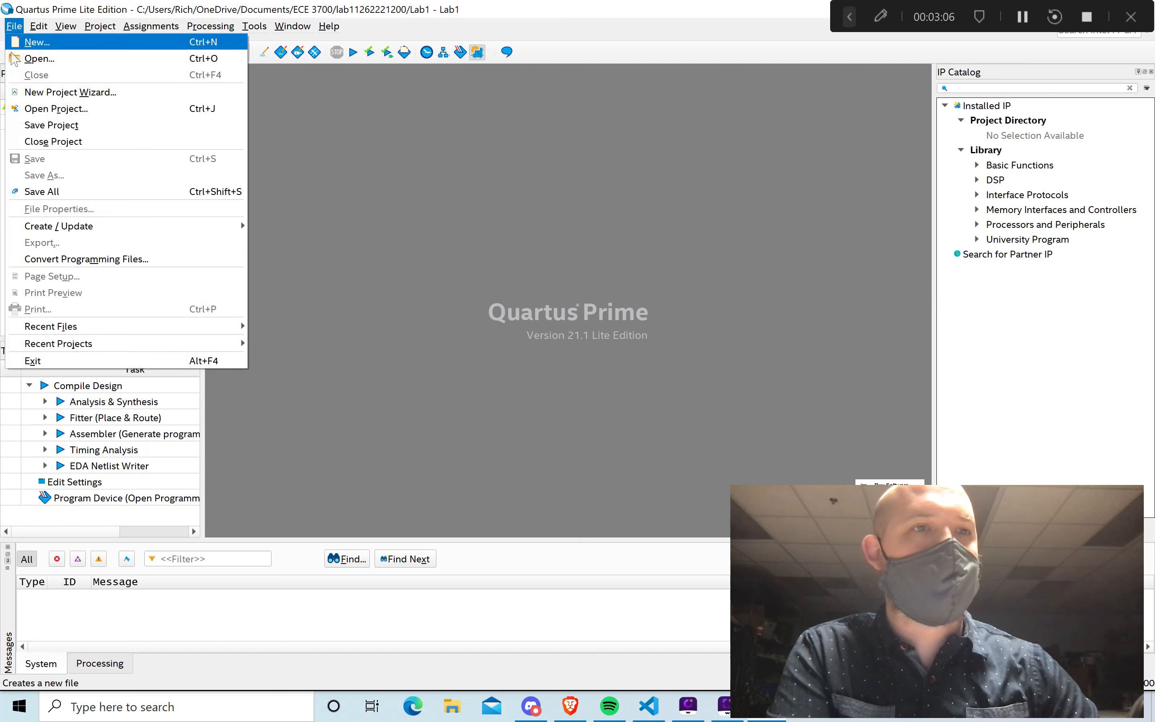
pyautogui.click(29, 42)
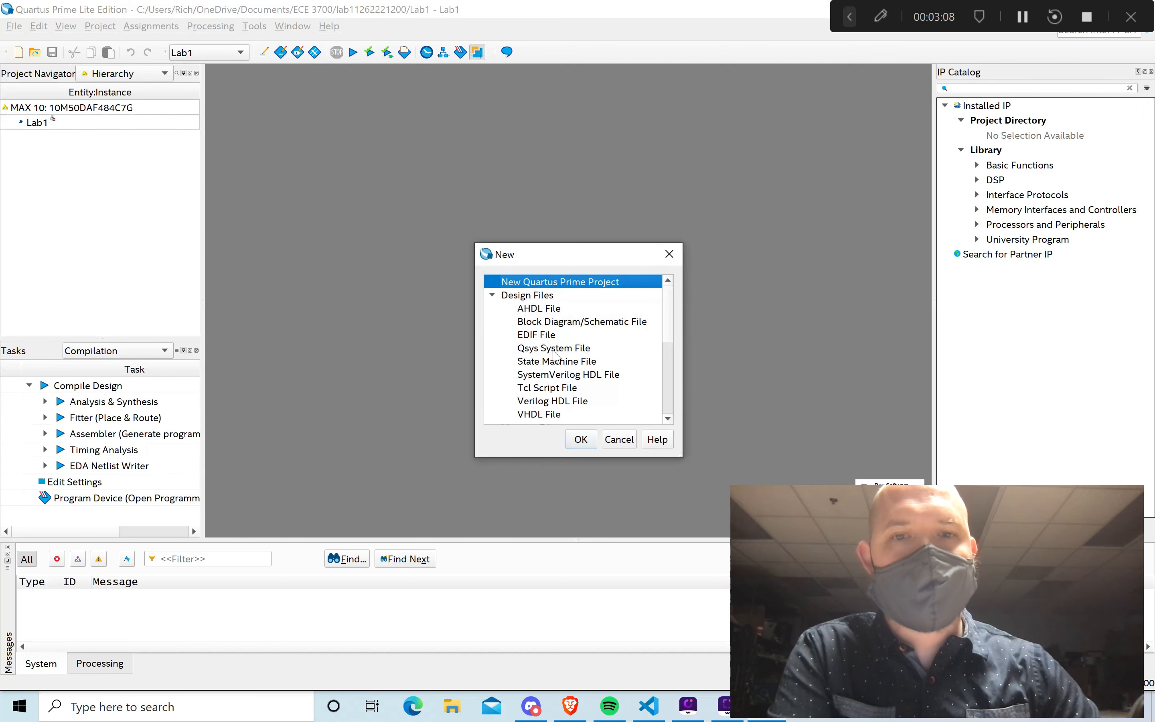
pyautogui.click(547, 323)
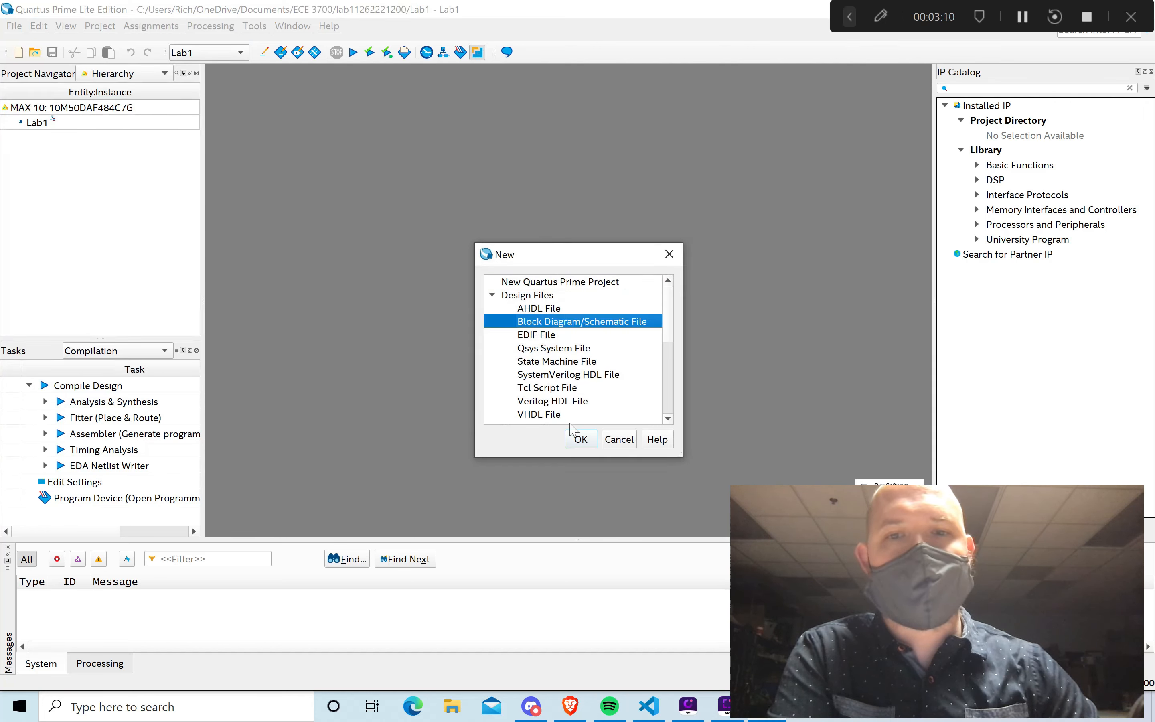
pyautogui.click(580, 439)
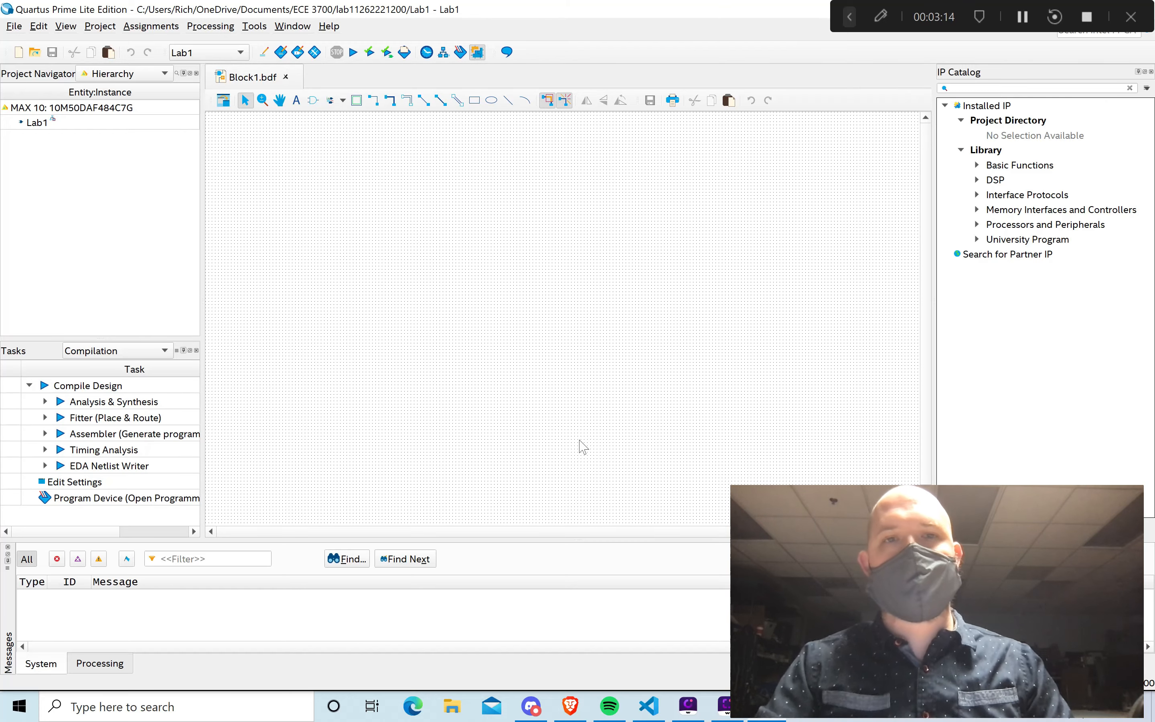
pyautogui.keyDown('ctrl'); pyautogui.scroll(4, 579, 441); pyautogui.keyUp('ctrl')
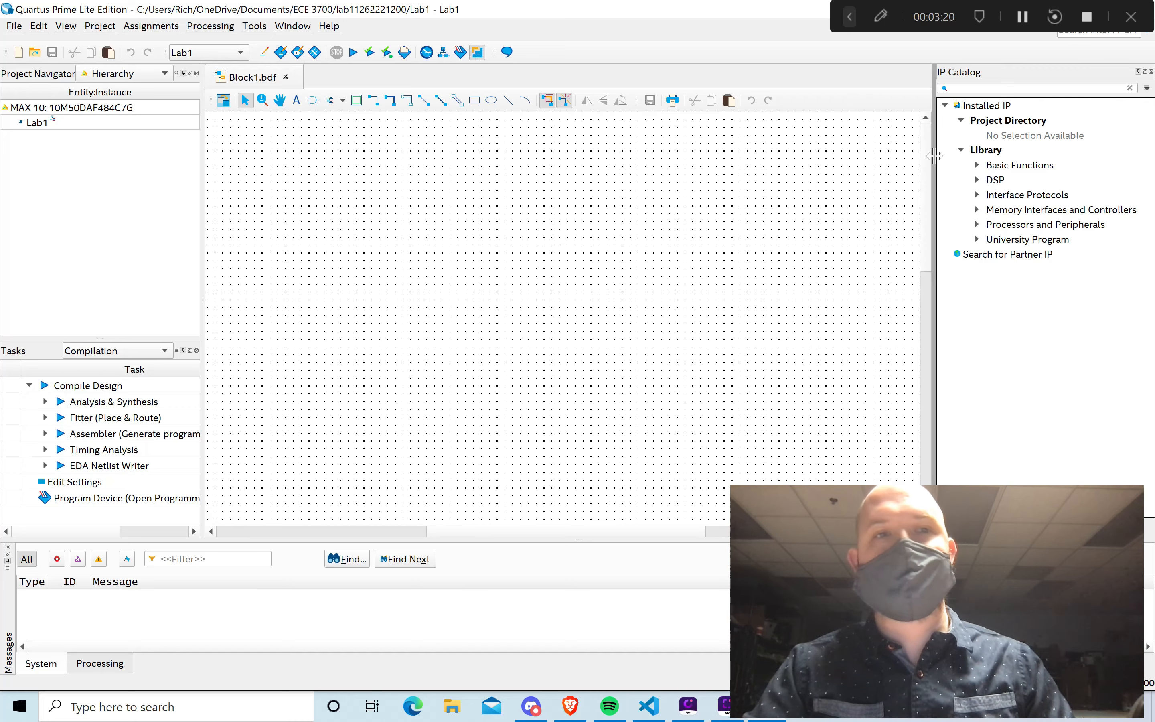
# Switch to Brave, open Fundamentals of Digital Logic with Verilog Design on Chegg, examine the Figure 2.33 multiplexer, and return to Quartus Prime.
pyautogui.moveTo(569, 710)
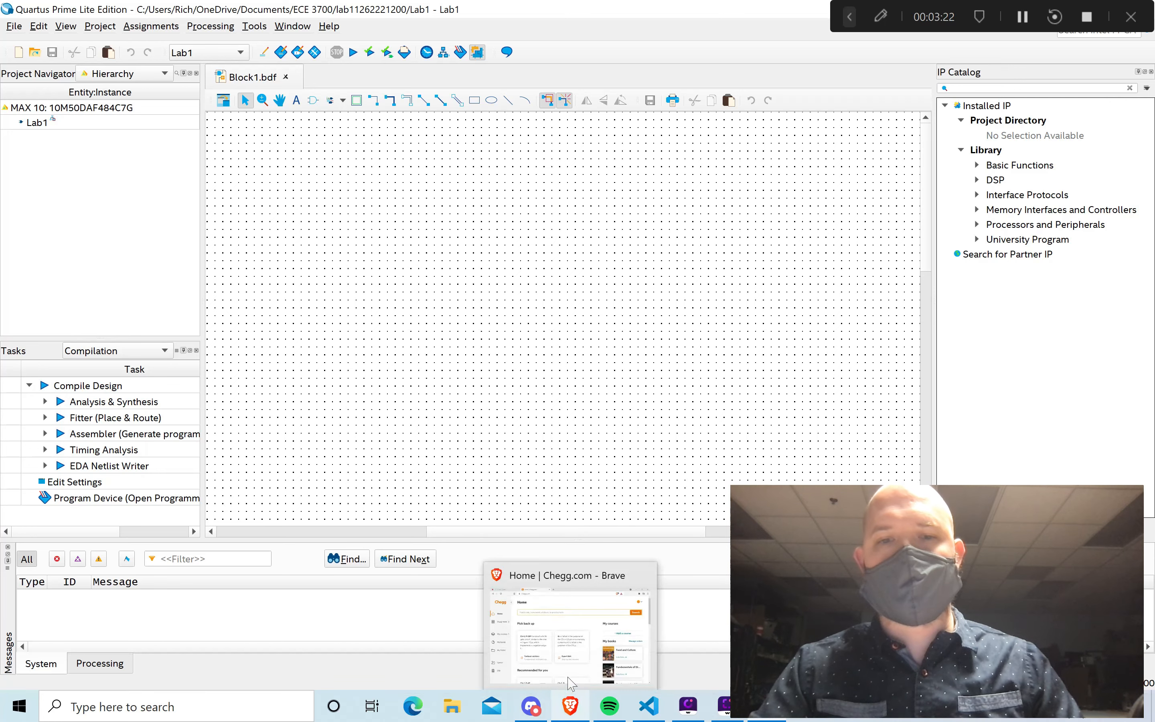
pyautogui.click(573, 670)
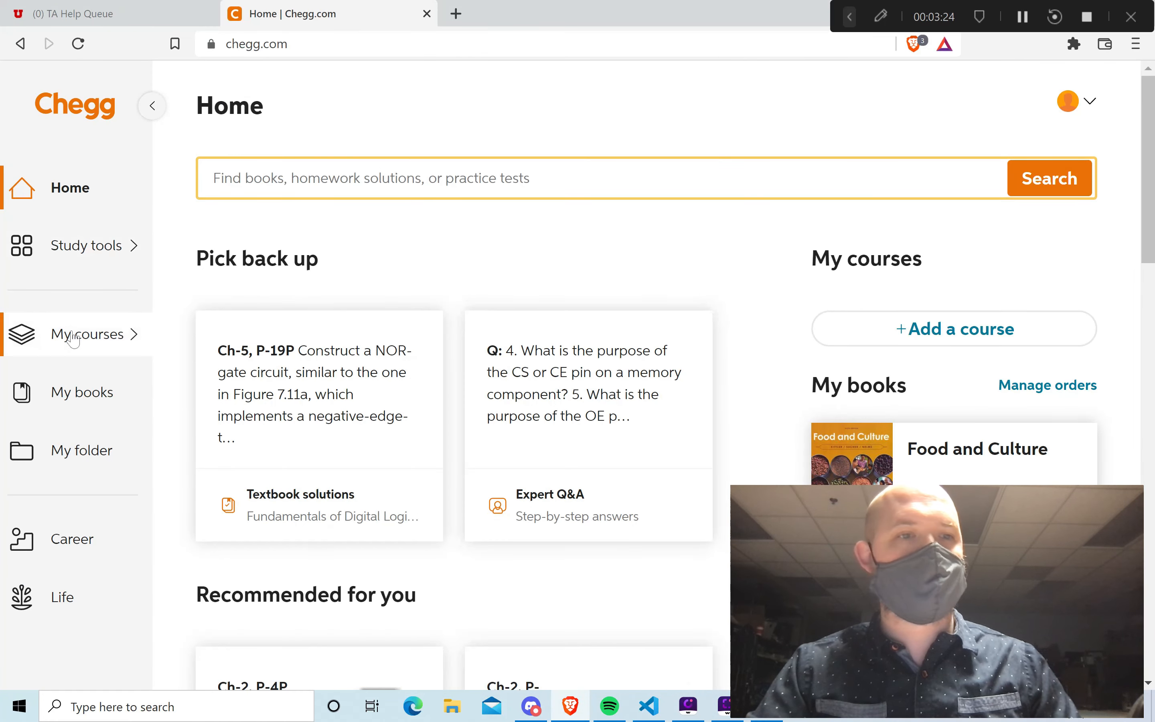
pyautogui.click(91, 401)
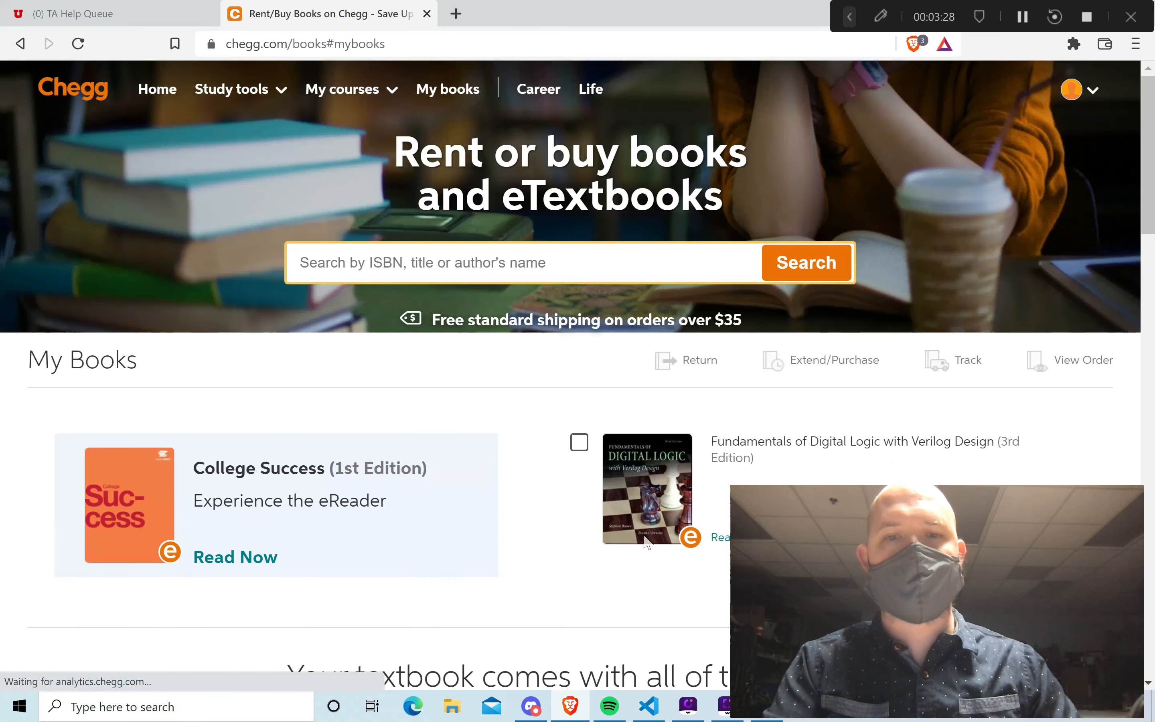
pyautogui.click(723, 538)
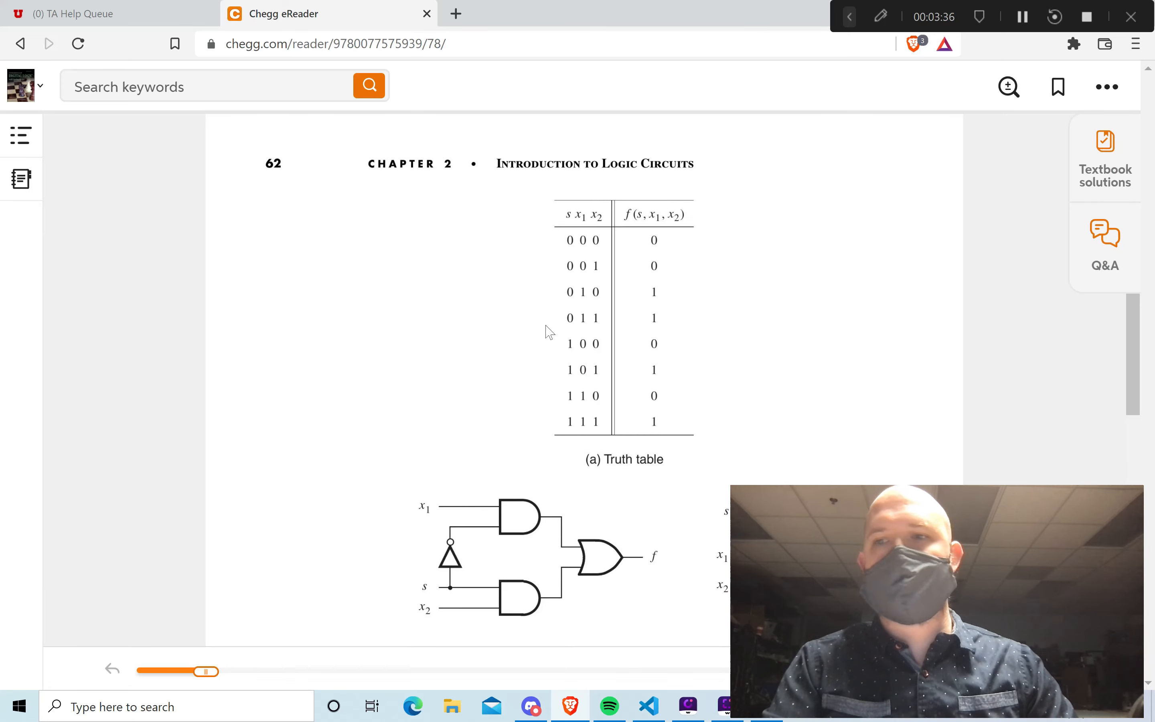
pyautogui.moveTo(1137, 388); pyautogui.dragTo(1152, 520)
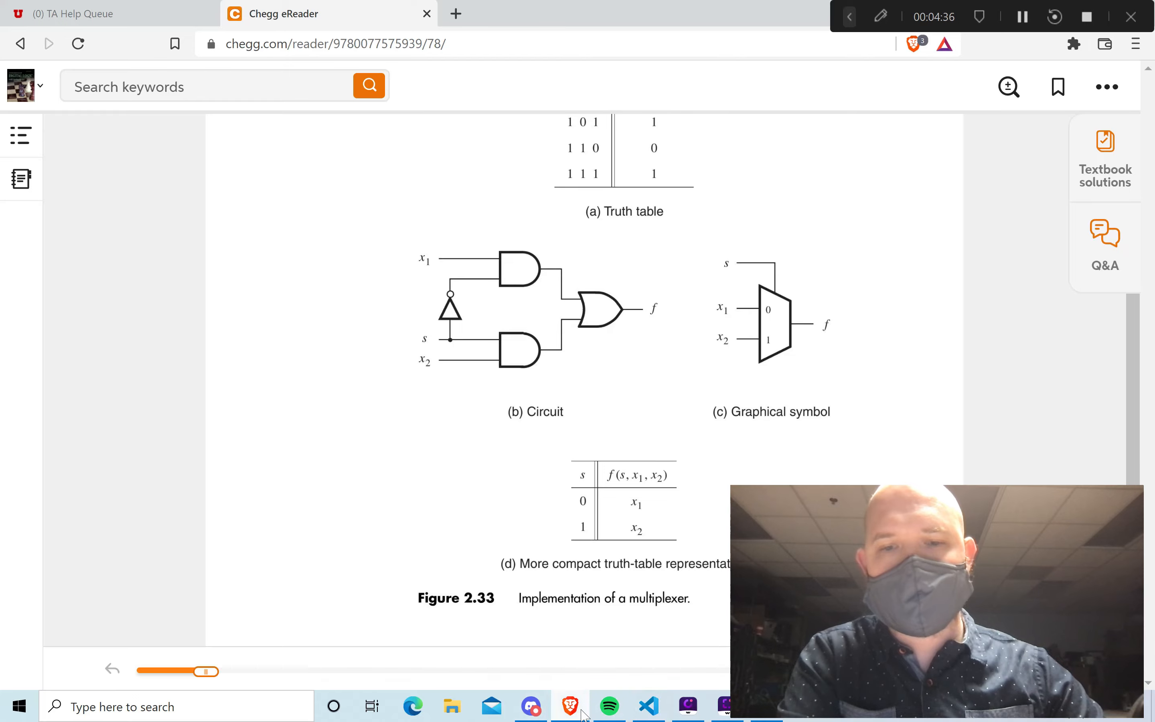
pyautogui.press('super+Tab')
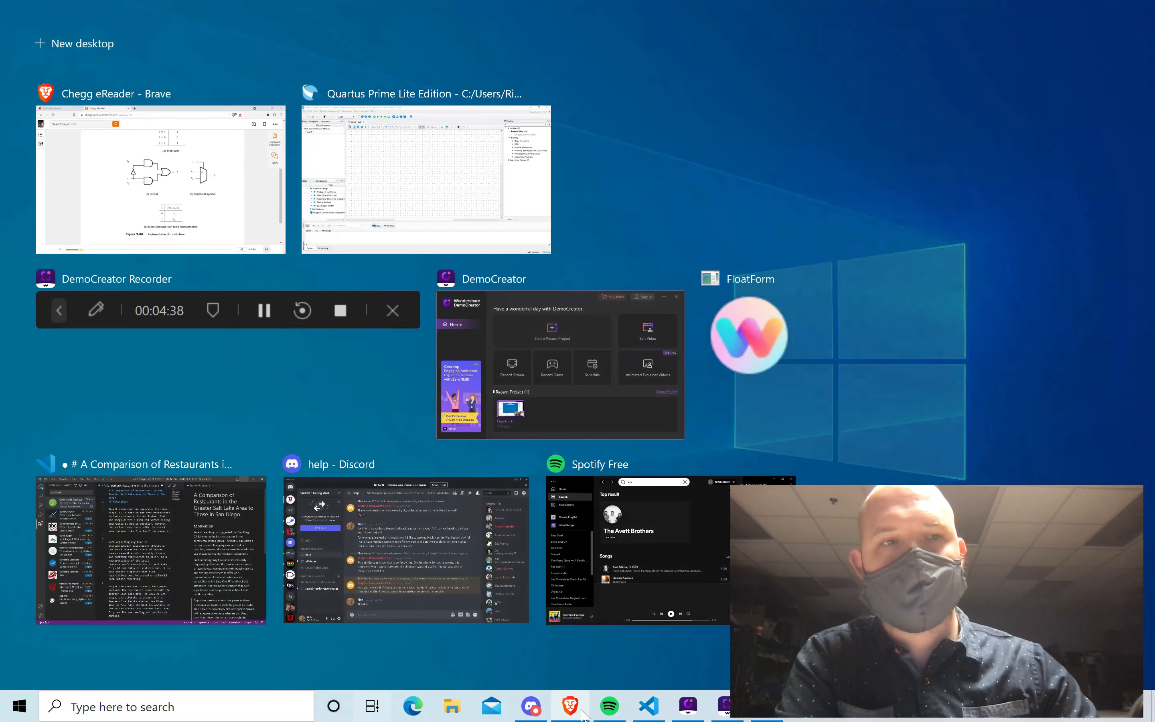
pyautogui.press('super+Tab')
pyautogui.hotkey('alt', 'Tab')
pyautogui.hotkey('alt', 'Tab')
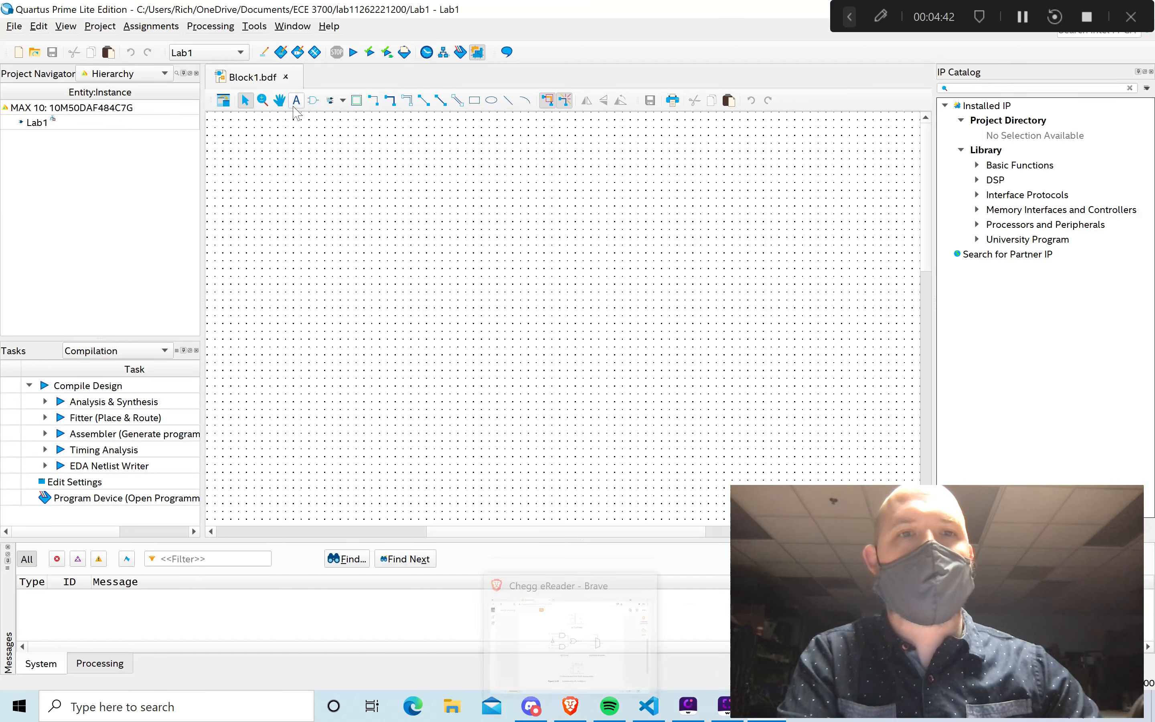
# Choose the three-input AND gate symbol and3 from the logic primitives library for repeated insertion.
pyautogui.click(314, 101)
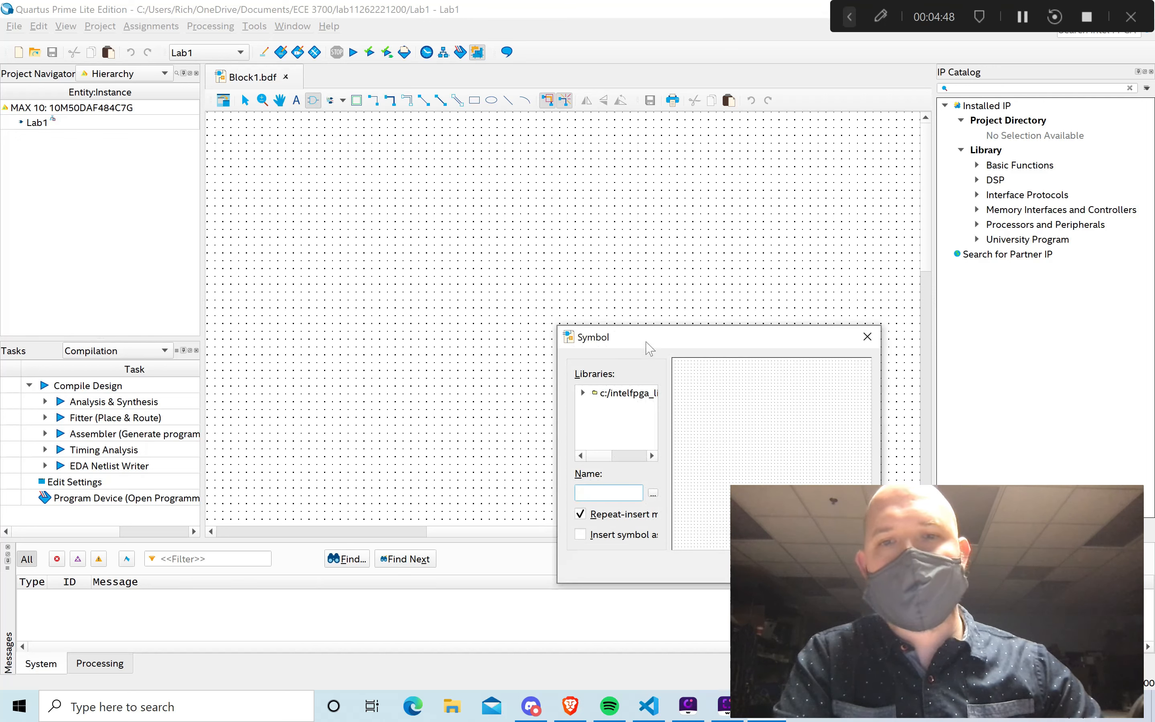
pyautogui.moveTo(645, 338); pyautogui.dragTo(678, 128)
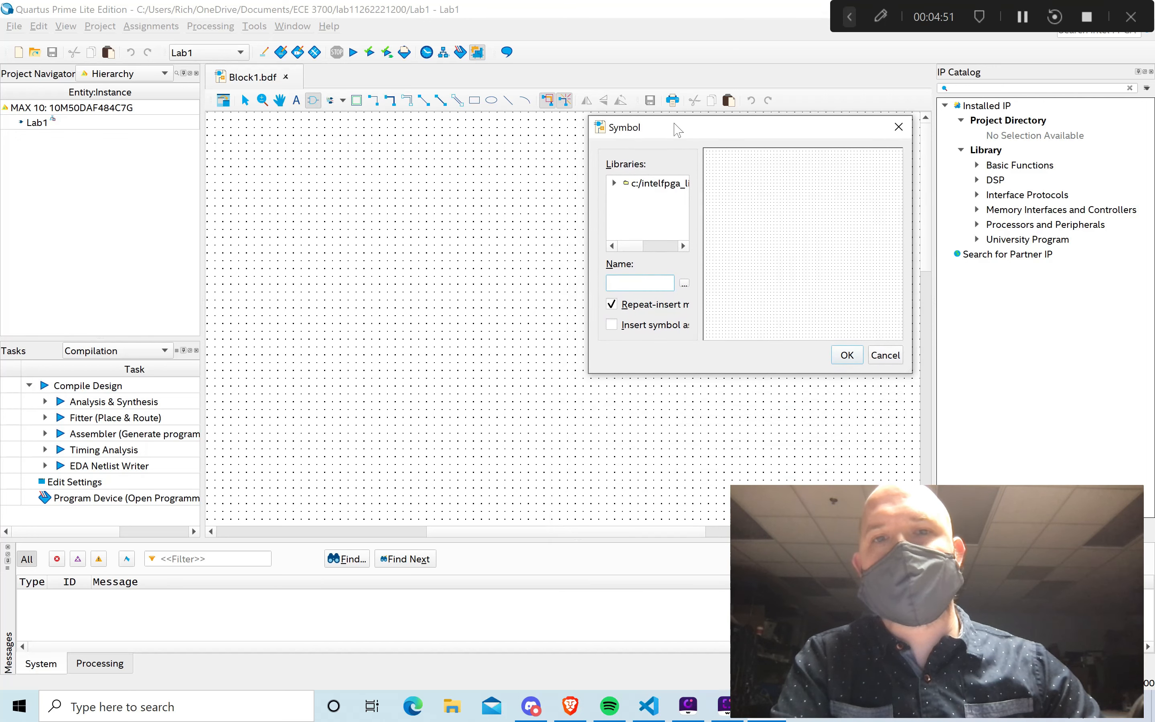
pyautogui.click(614, 183)
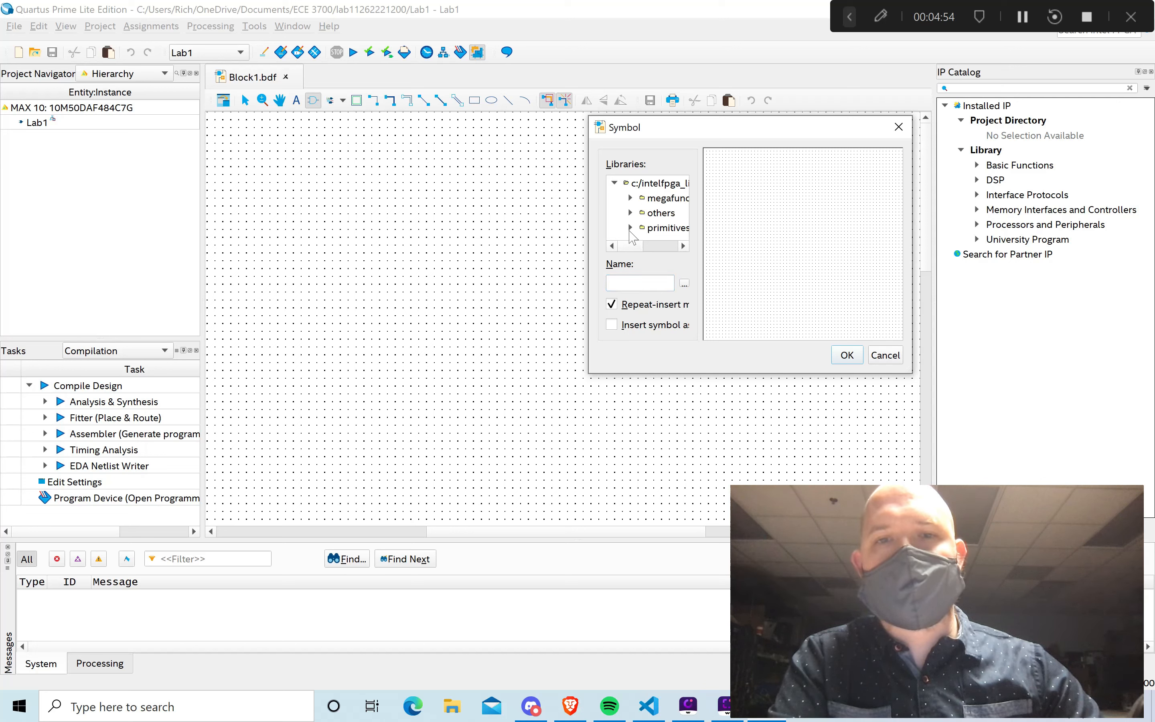
pyautogui.click(631, 228)
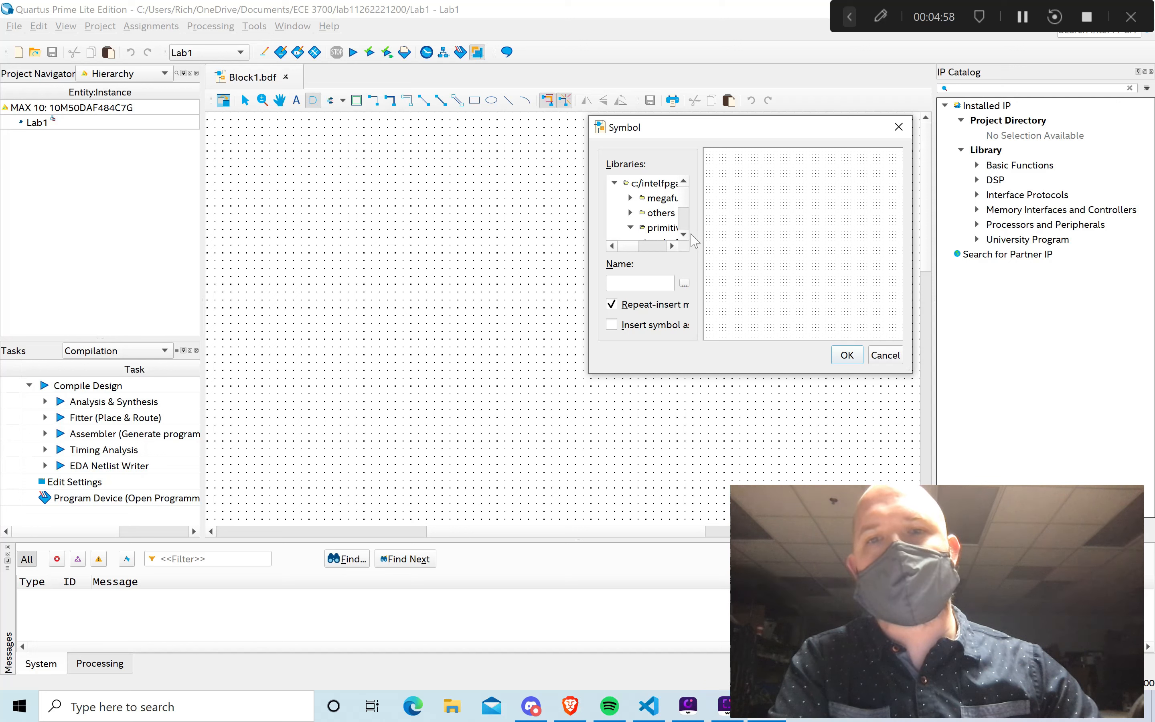
pyautogui.click(684, 235)
pyautogui.click(685, 235)
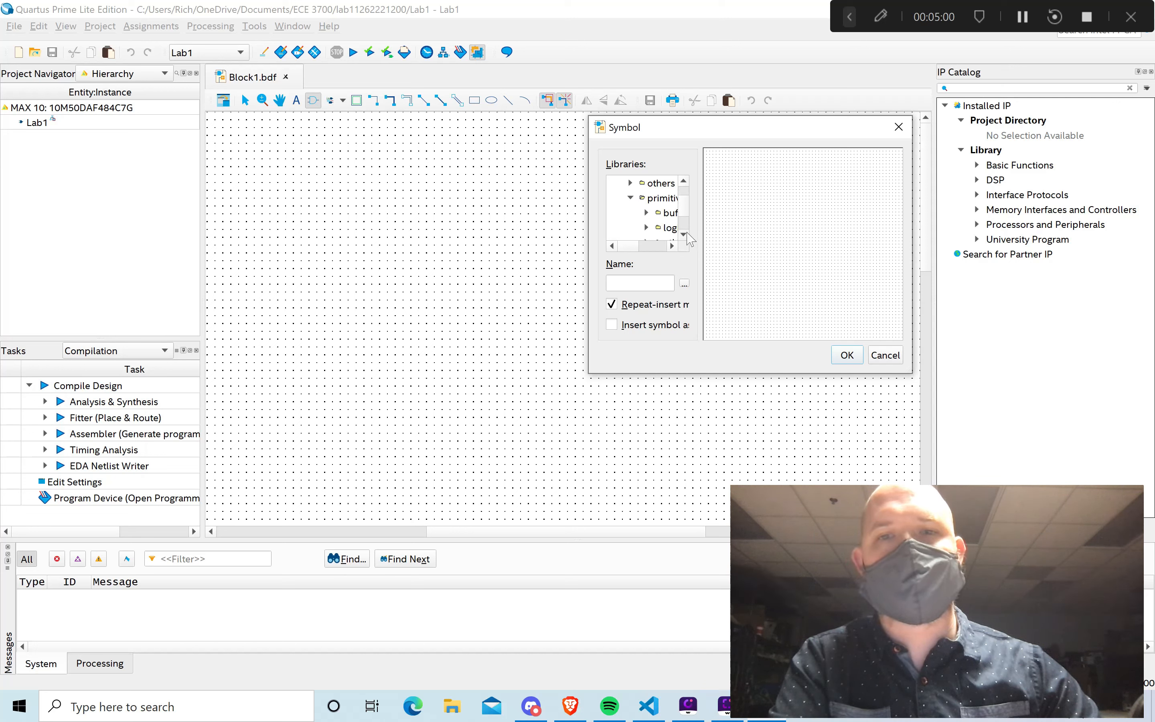
pyautogui.click(666, 240)
pyautogui.click(672, 245)
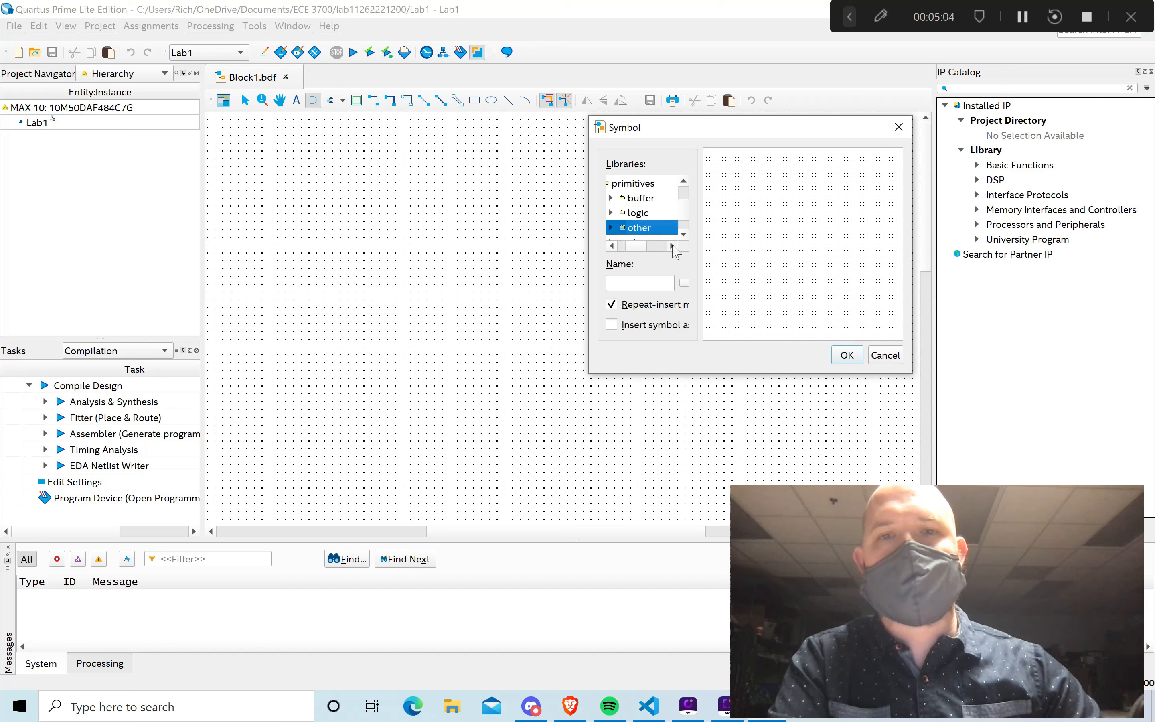
pyautogui.click(611, 213)
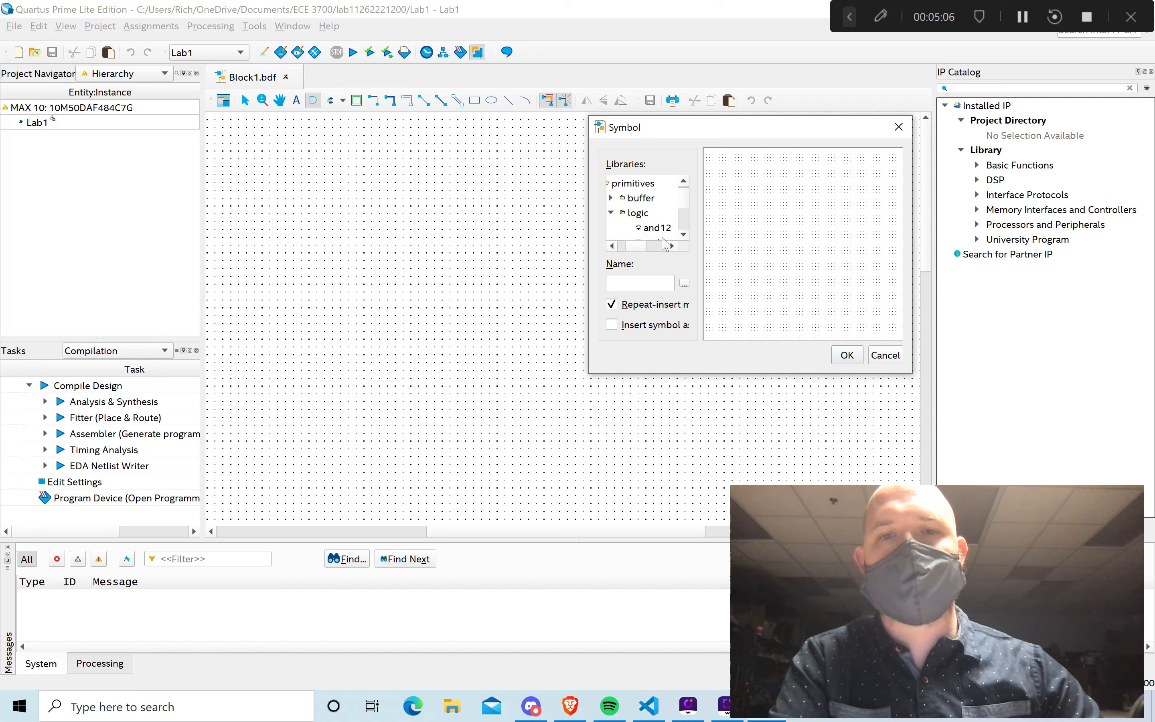
pyautogui.click(684, 234)
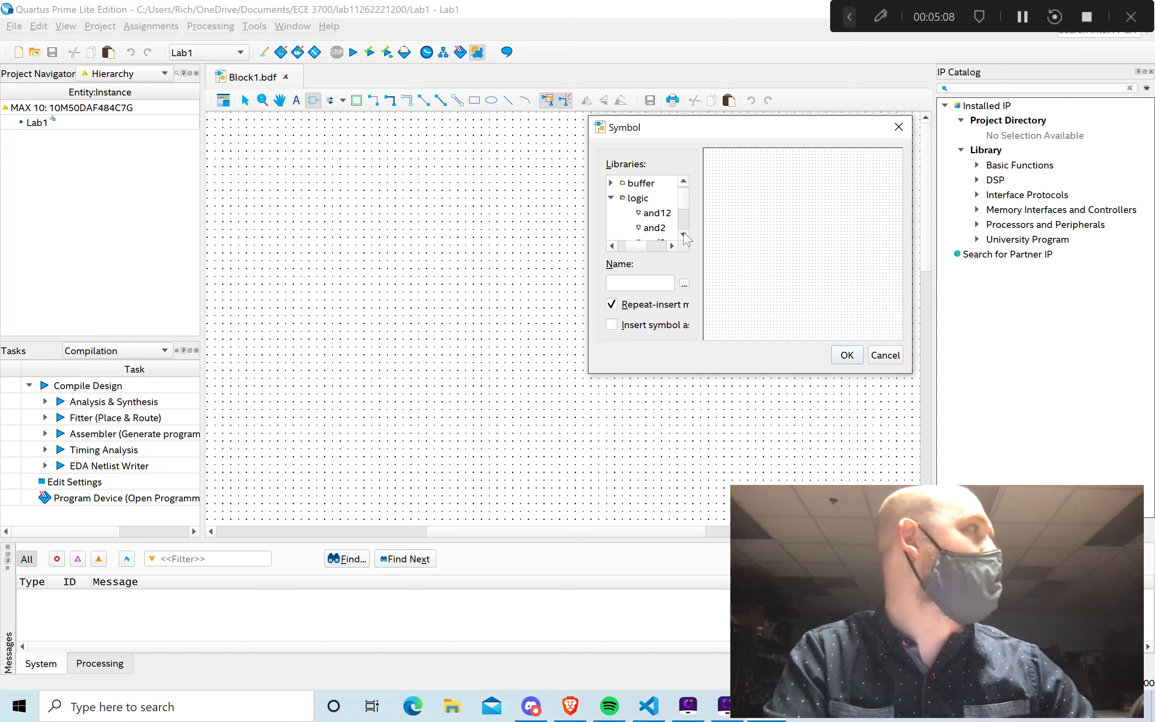
pyautogui.click(684, 235)
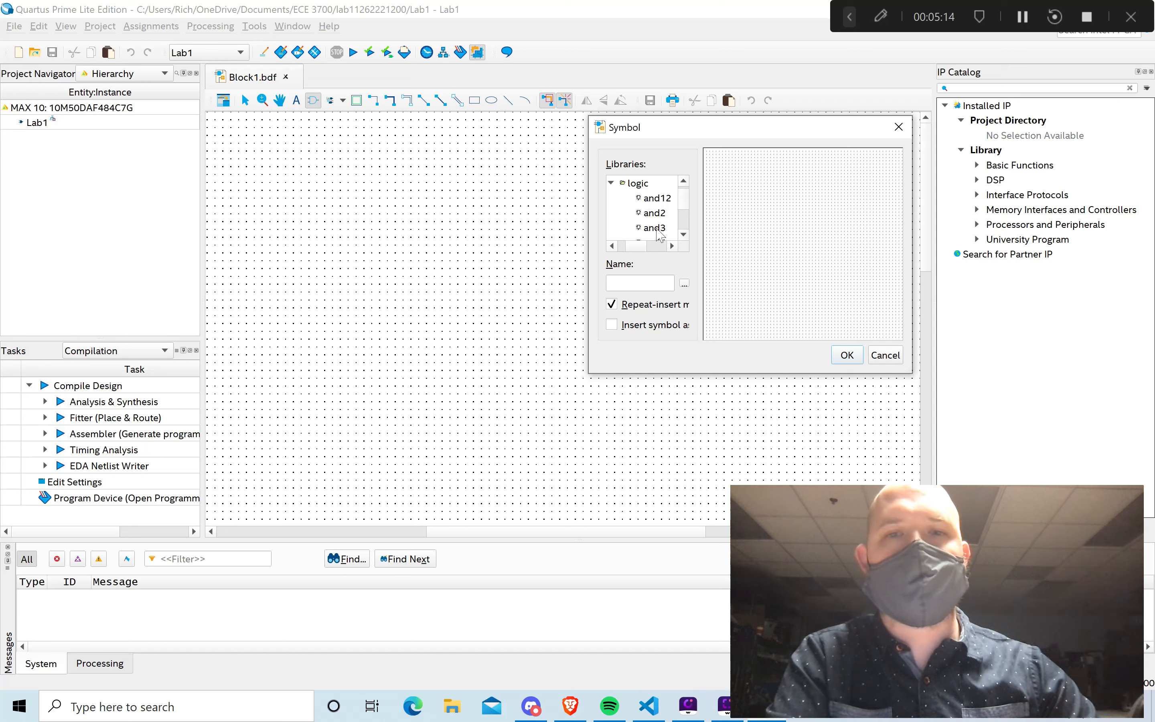
pyautogui.click(658, 228)
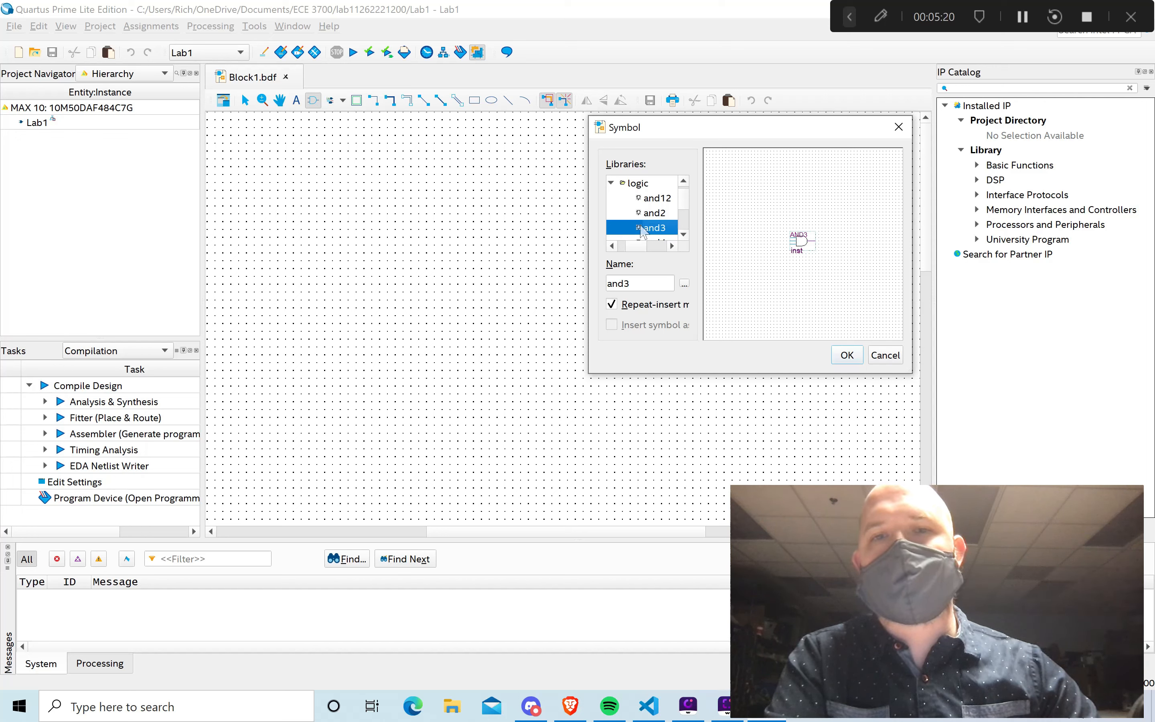
pyautogui.click(847, 356)
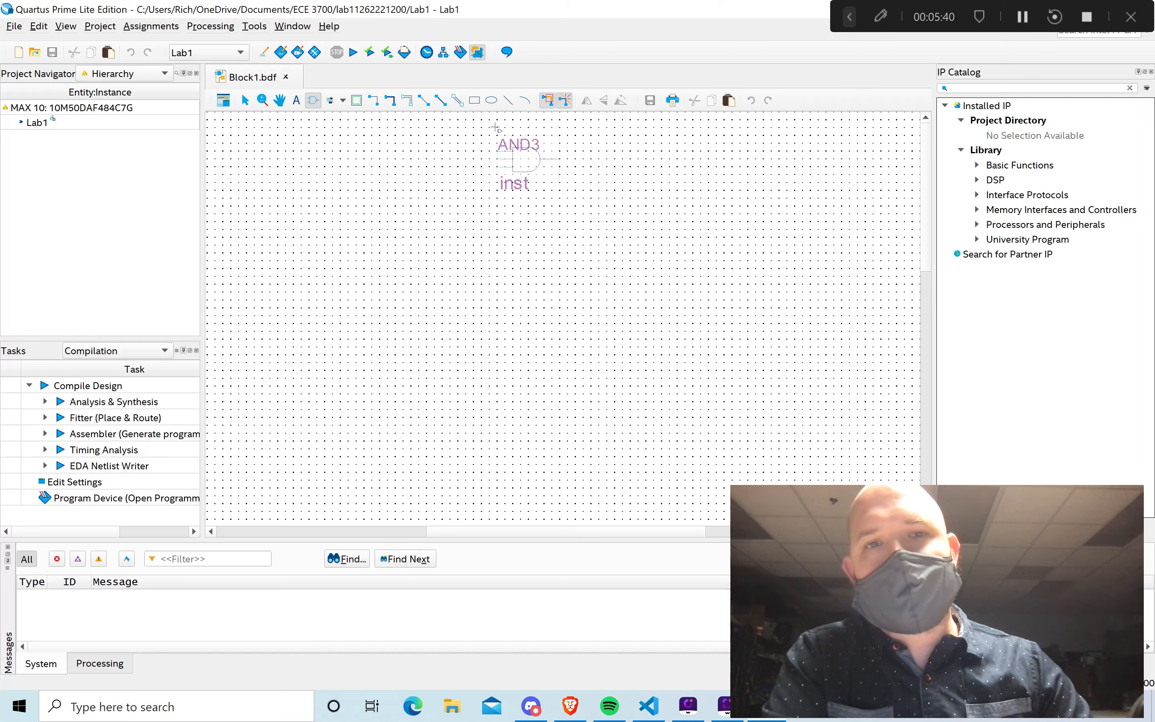
# Place eight AND3 gates one below another in a vertical column in the middle of the schematic.
pyautogui.click(497, 137)
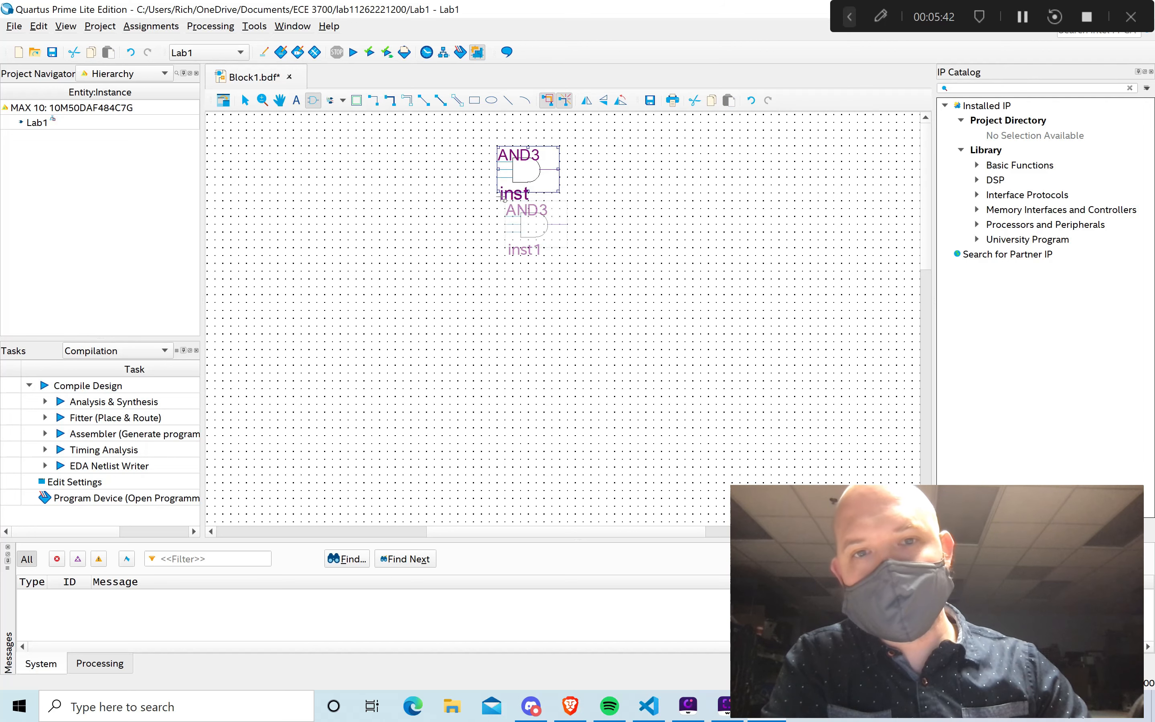
pyautogui.click(497, 195)
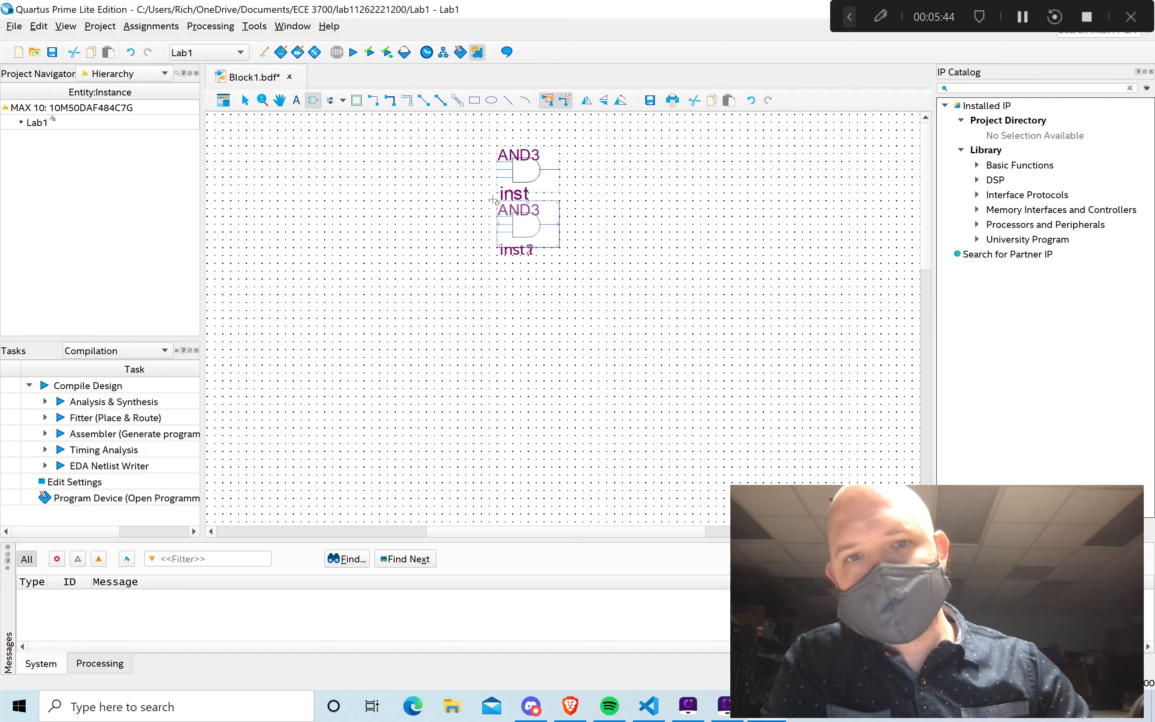
pyautogui.click(495, 252)
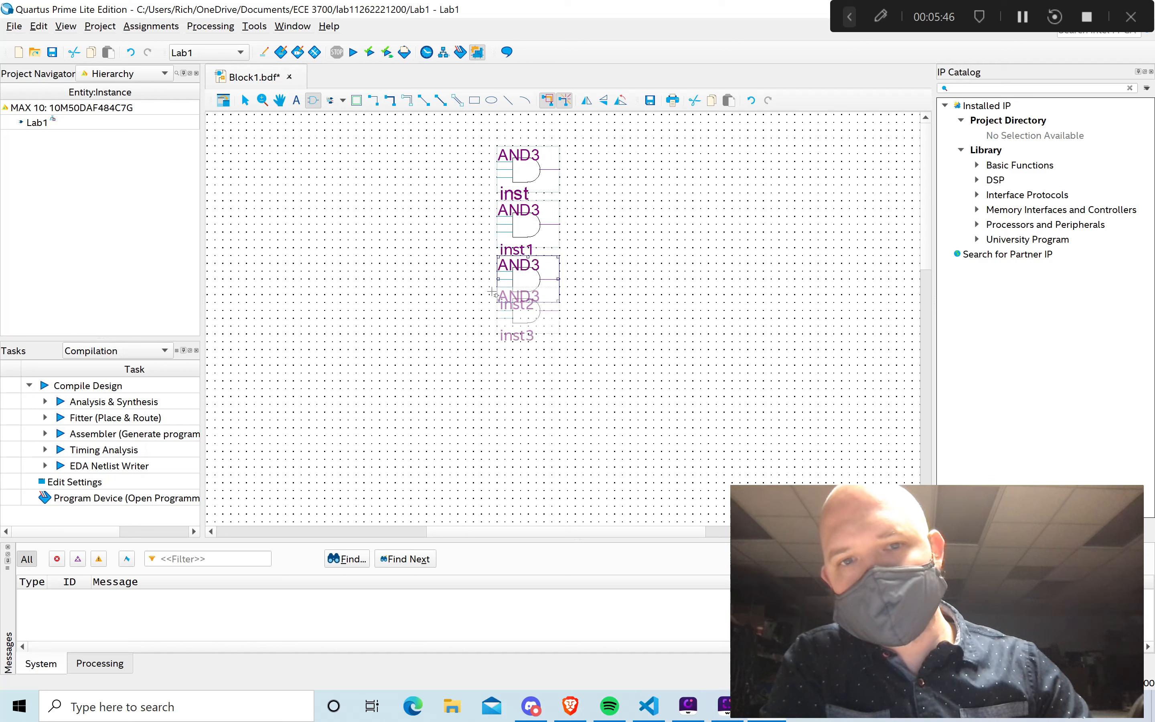
pyautogui.click(493, 306)
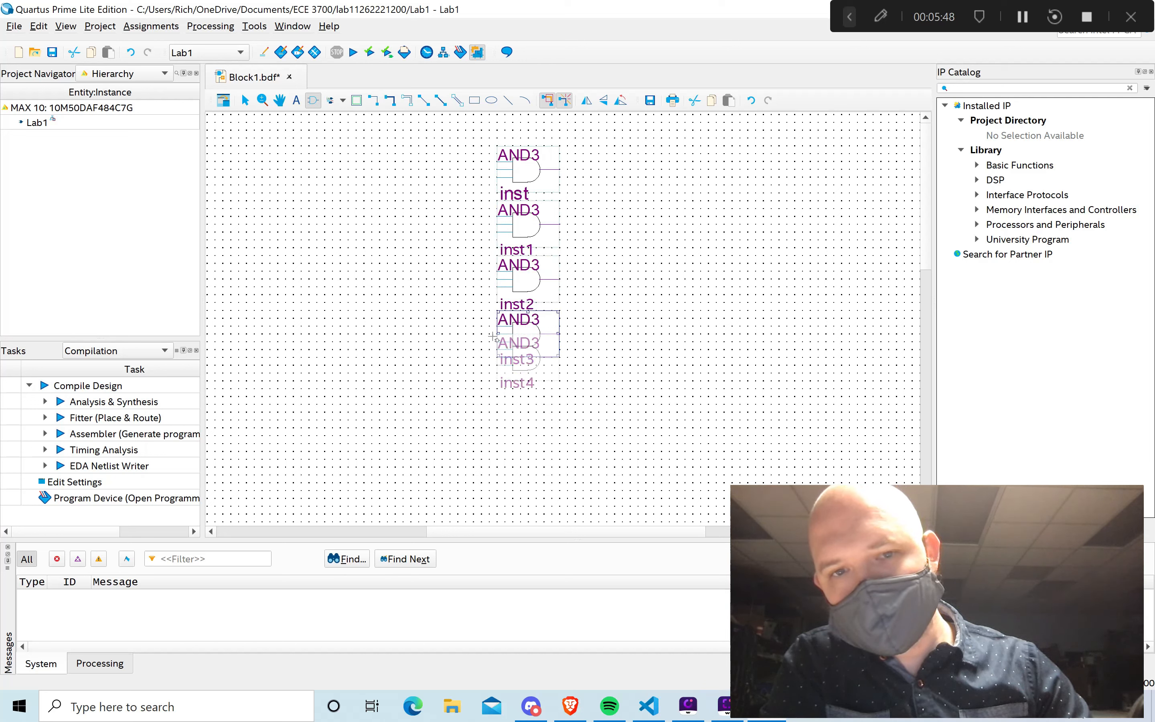
pyautogui.click(494, 364)
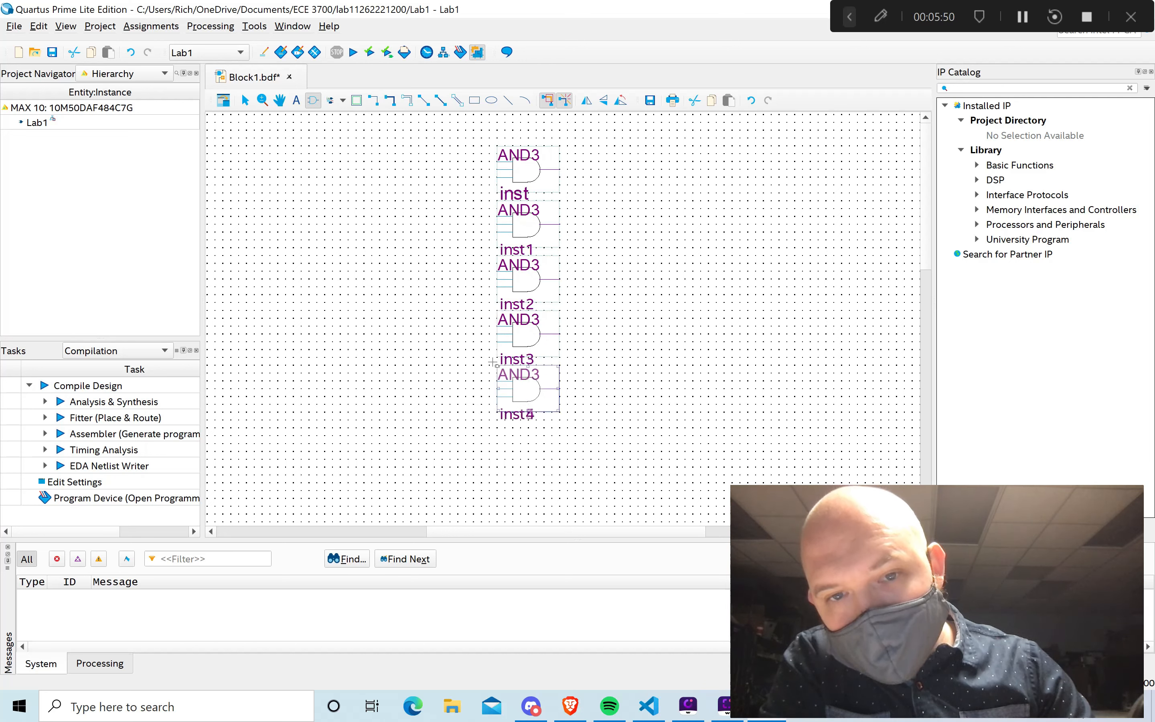
pyautogui.click(494, 419)
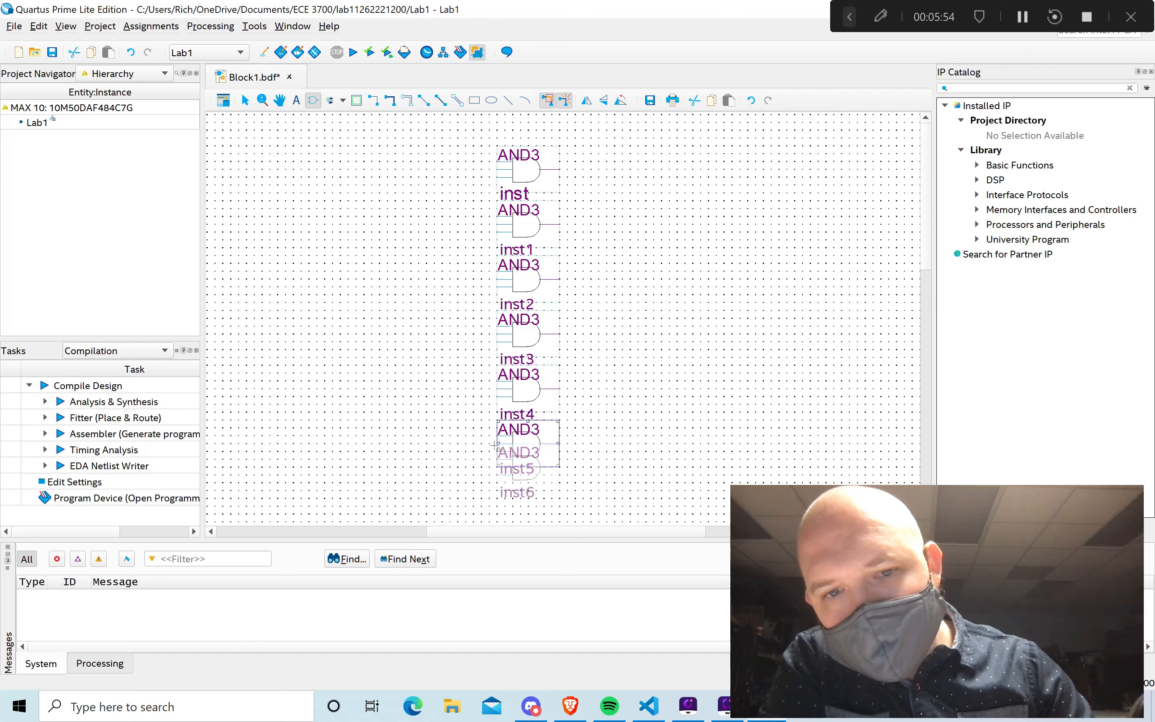
pyautogui.click(496, 474)
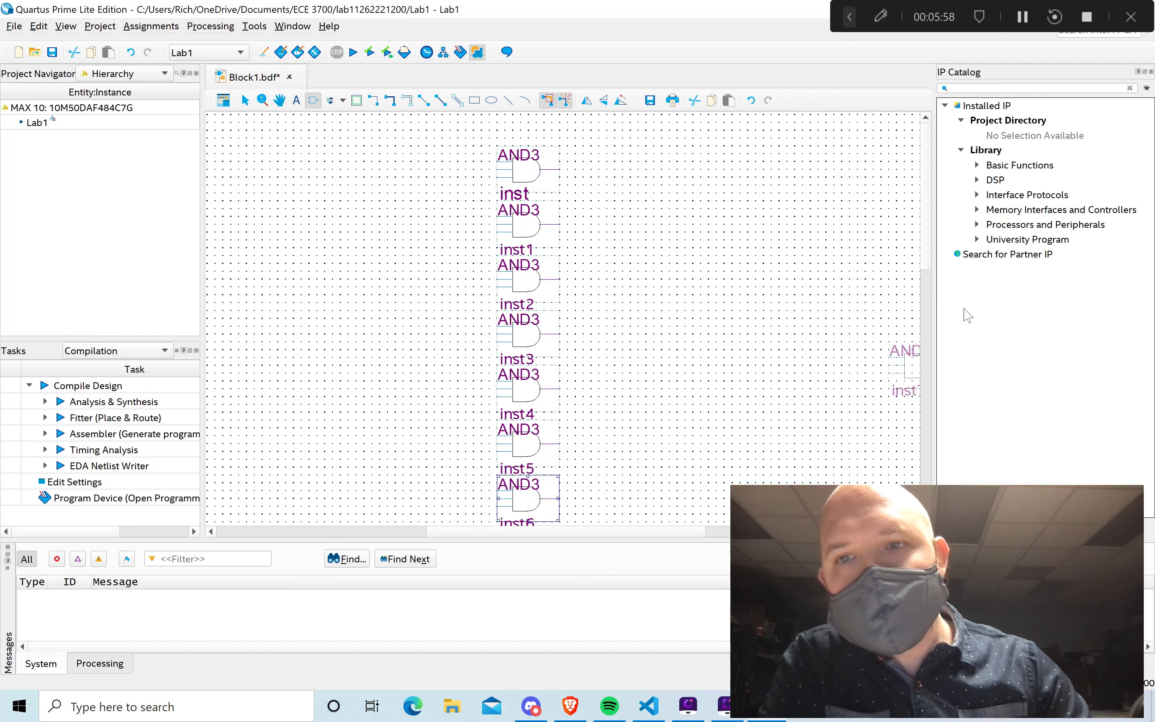
pyautogui.scroll(-3, 928, 272)
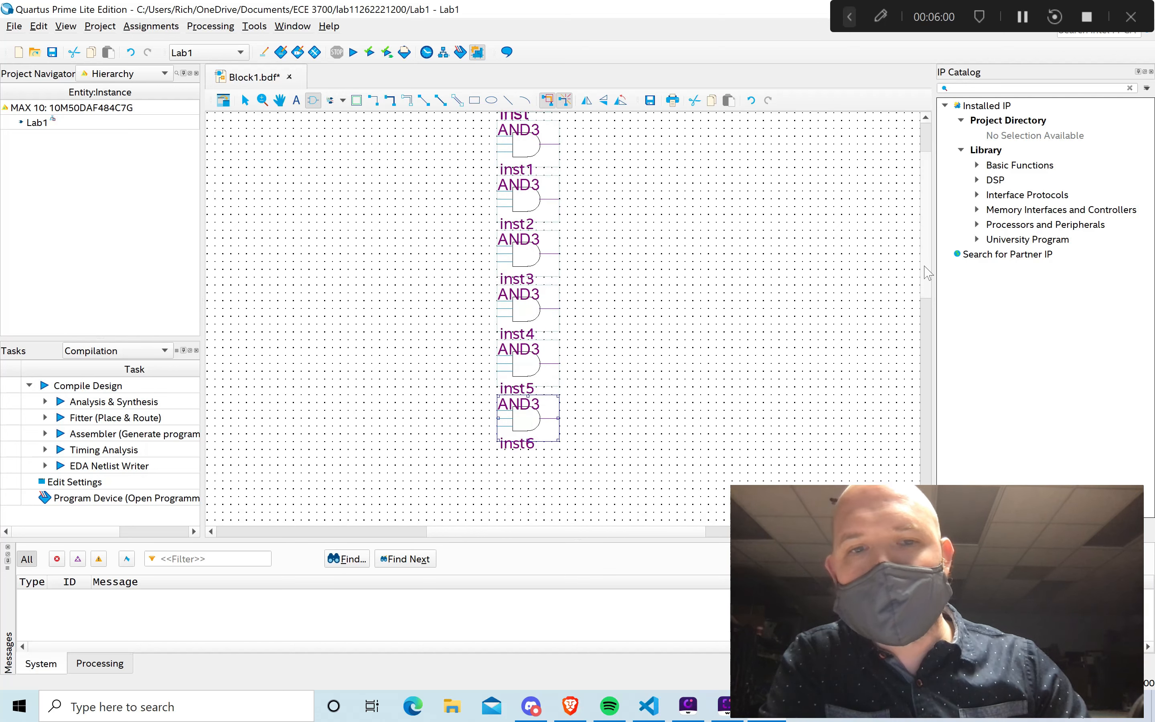
pyautogui.click(495, 451)
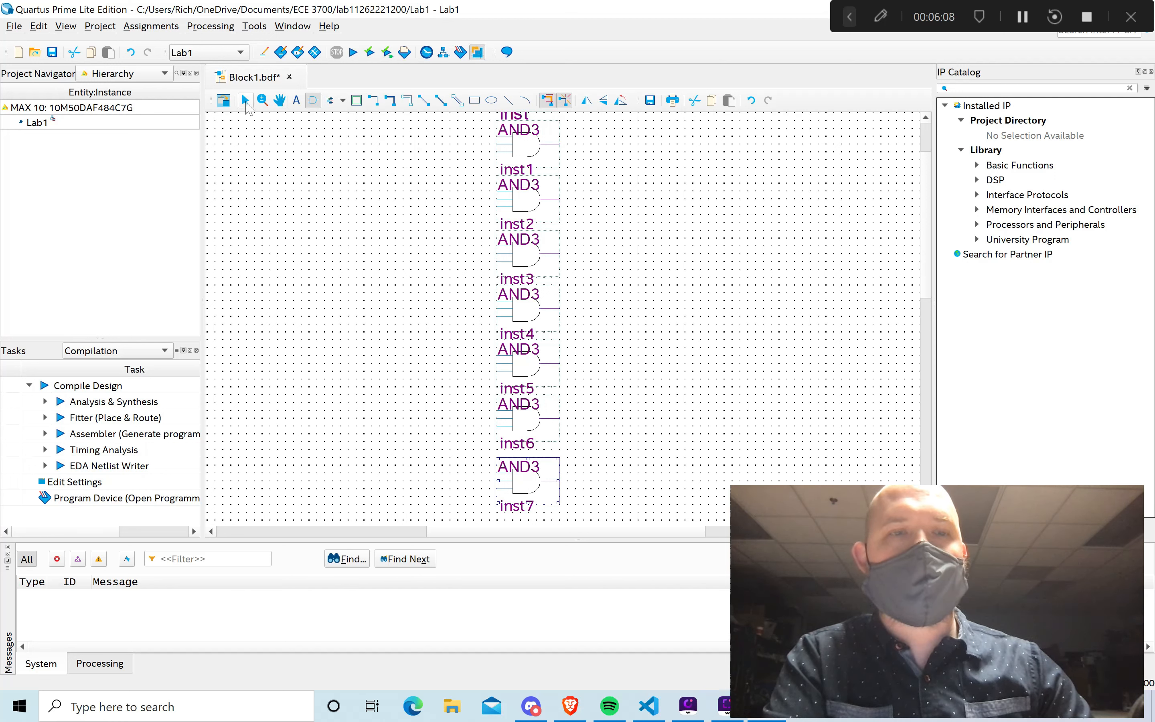
# Place two four-input OR gates (or4), one above the other, to the right of the AND3 column.
pyautogui.click(318, 101)
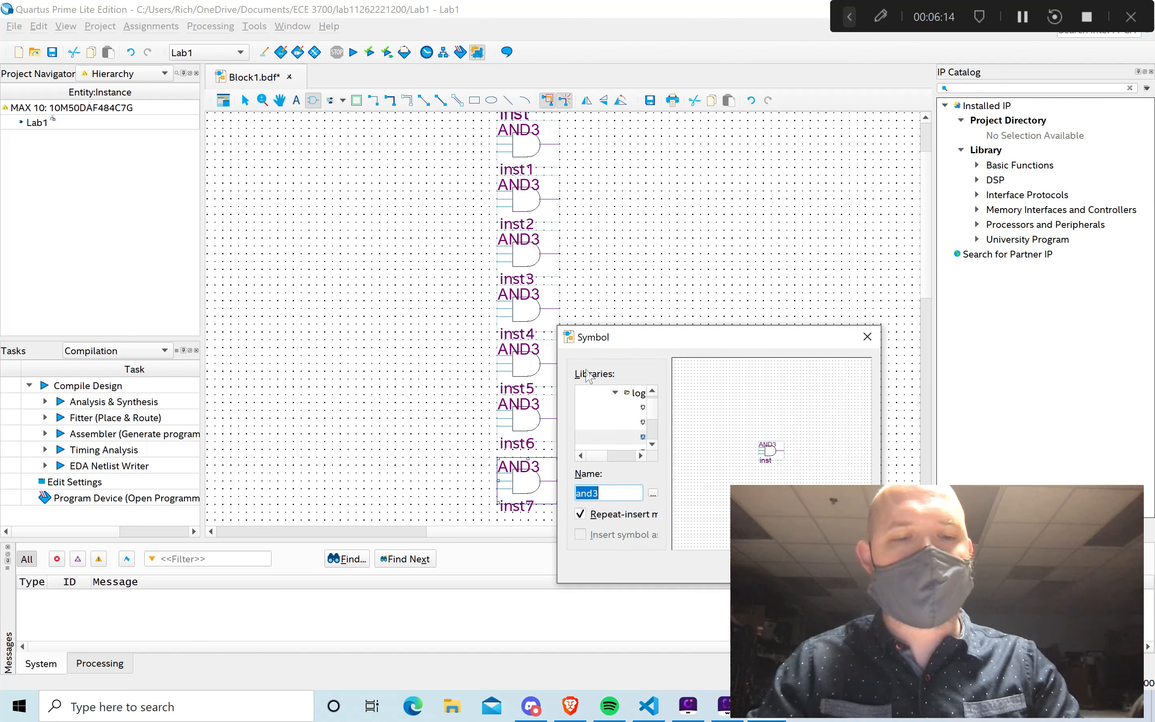
pyautogui.write('or')
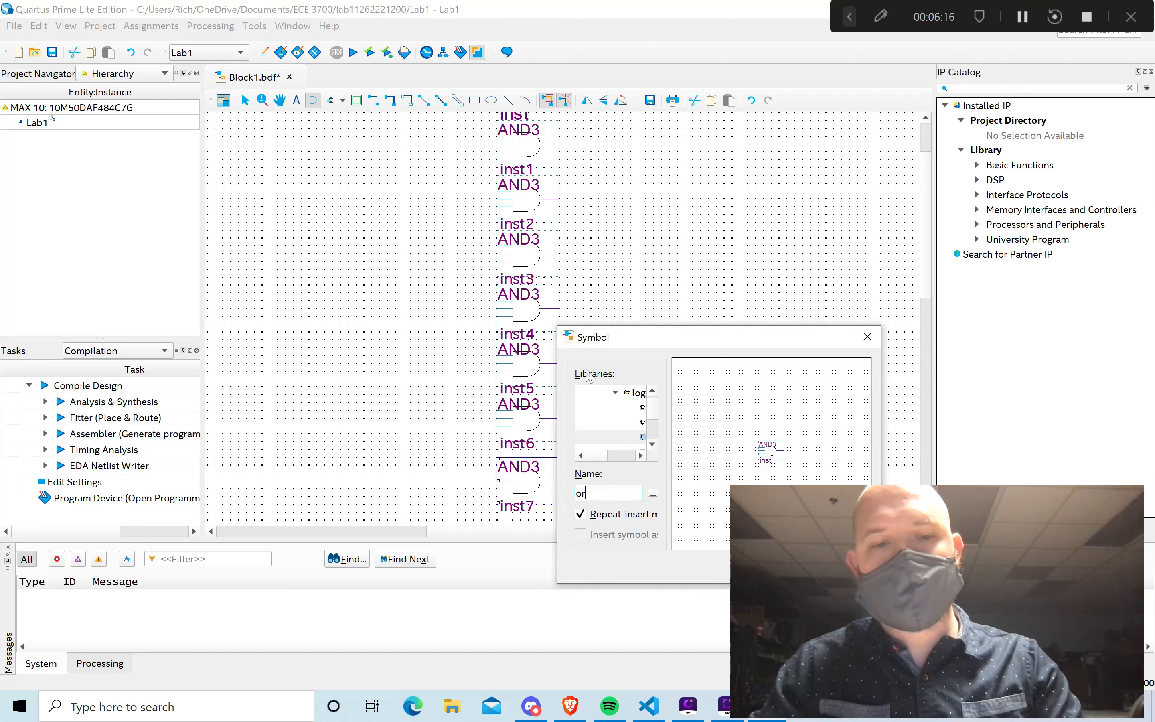
pyautogui.write('4')
pyautogui.moveTo(714, 338); pyautogui.dragTo(610, 182)
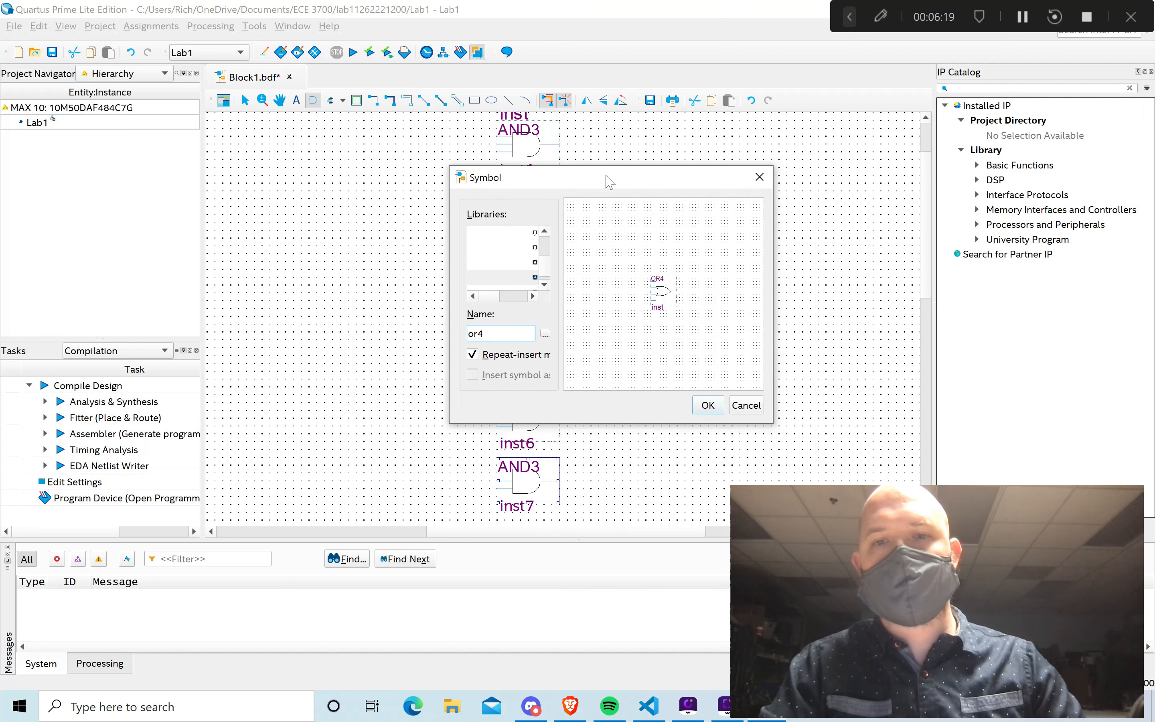
pyautogui.click(698, 408)
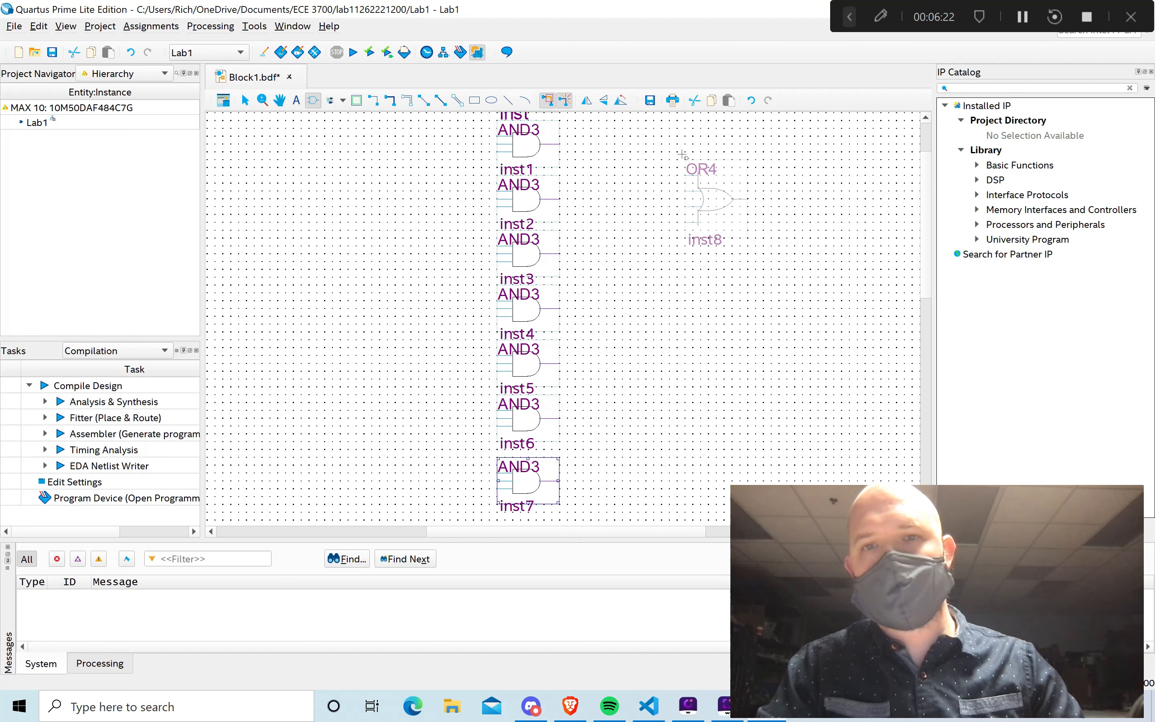
pyautogui.click(695, 155)
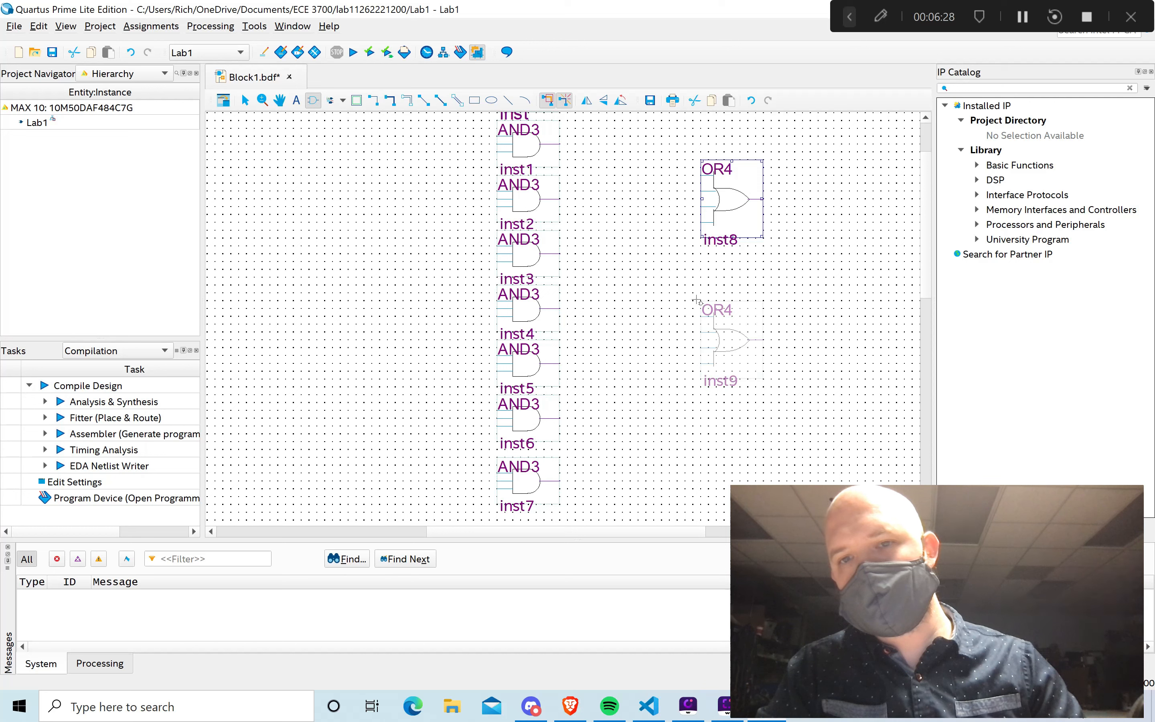
pyautogui.click(697, 308)
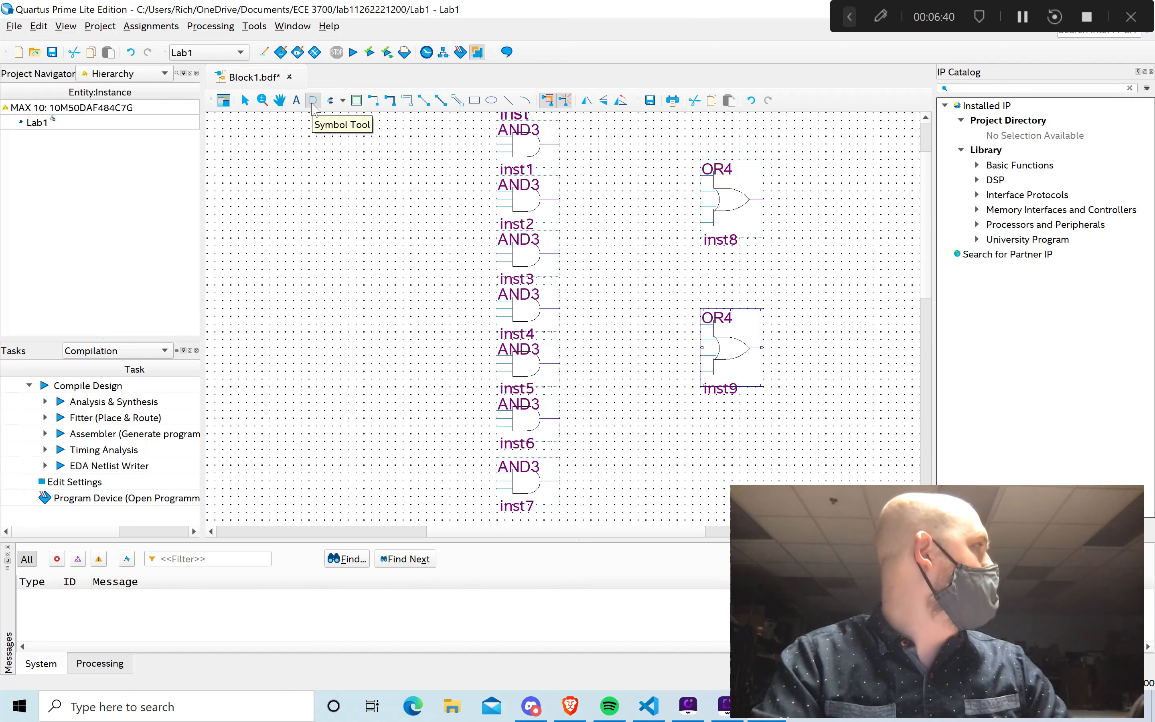
# Place two NOT gates, one above the other, to the left of the upper AND3 gates.
pyautogui.click(313, 102)
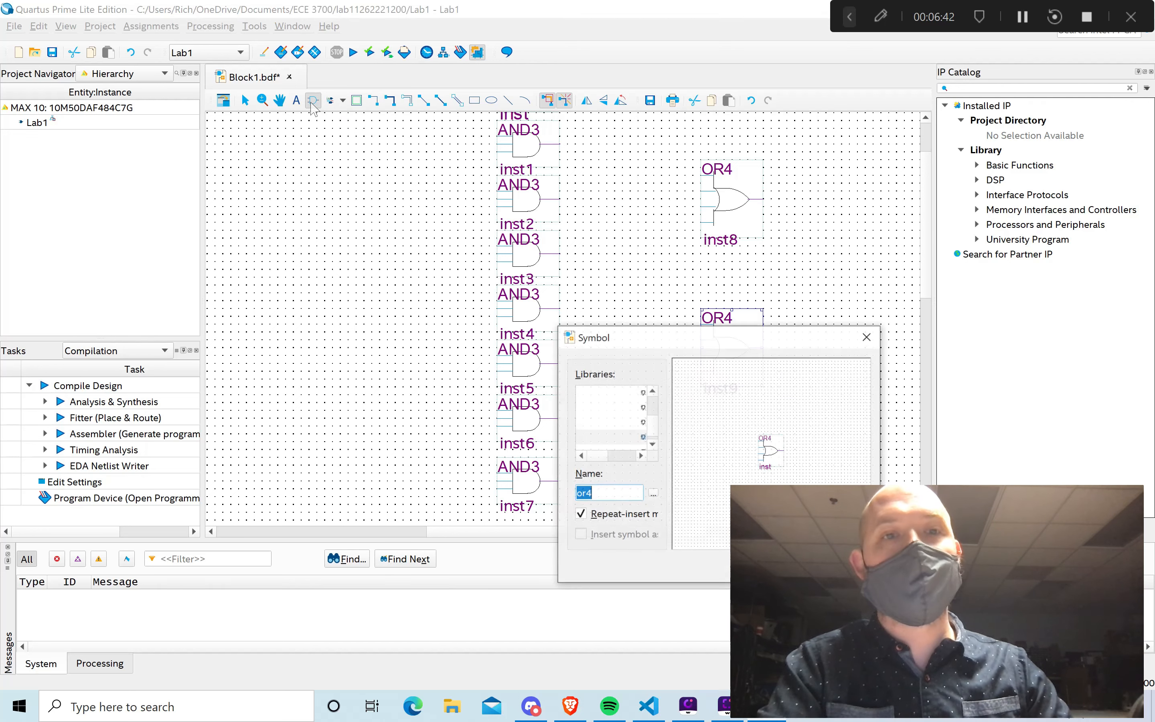
pyautogui.write('not')
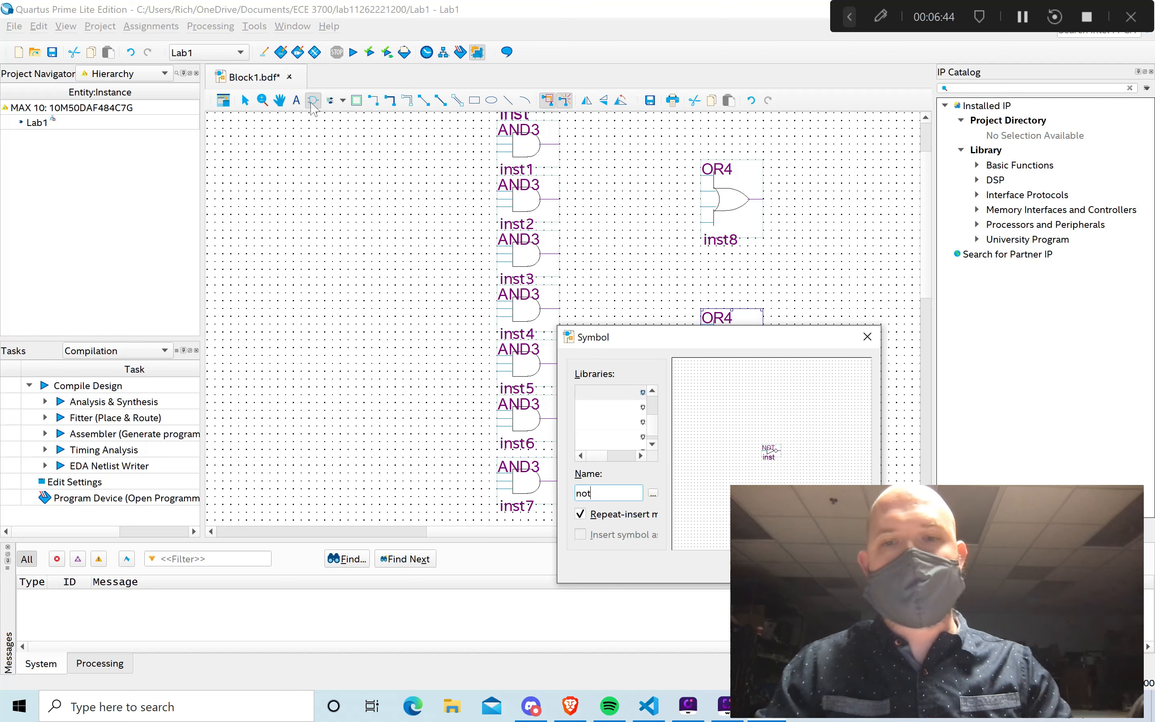
pyautogui.moveTo(698, 349); pyautogui.dragTo(633, 235)
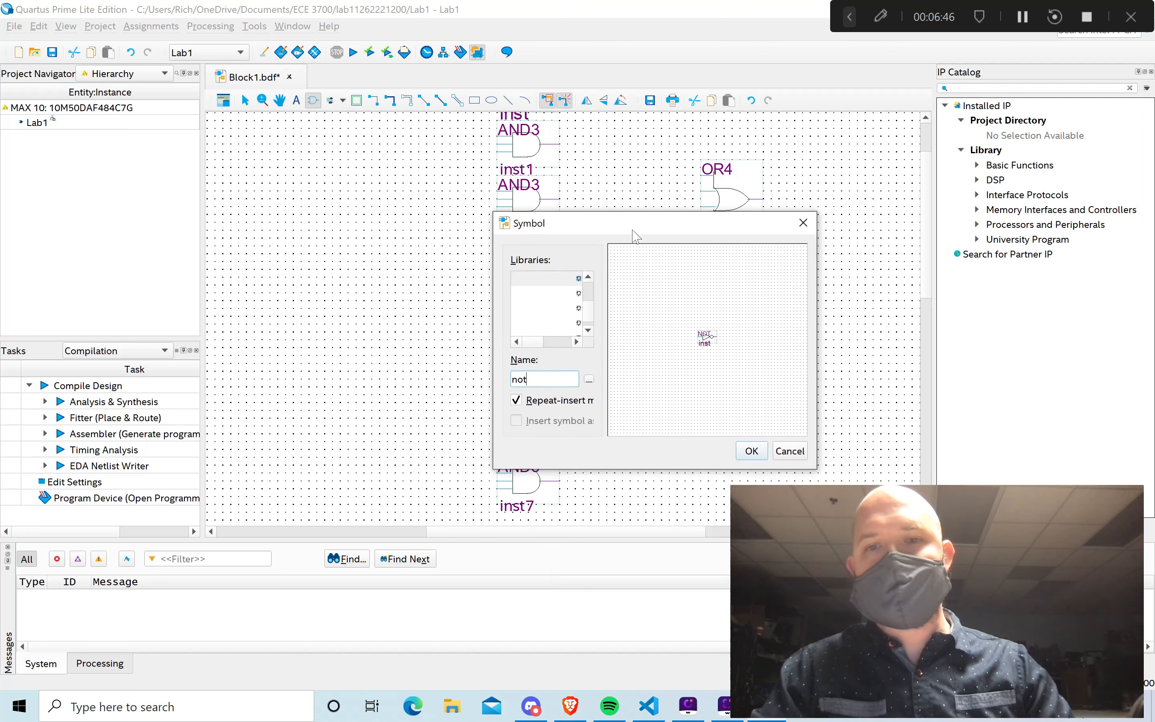
pyautogui.click(751, 451)
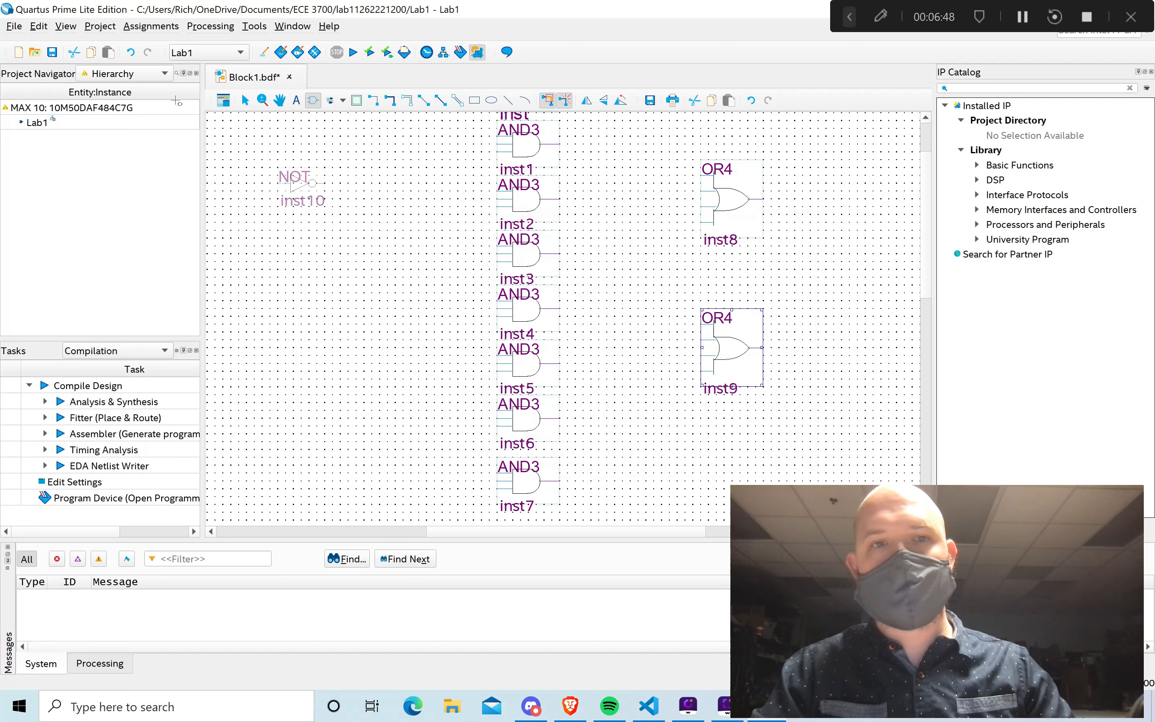
pyautogui.click(315, 125)
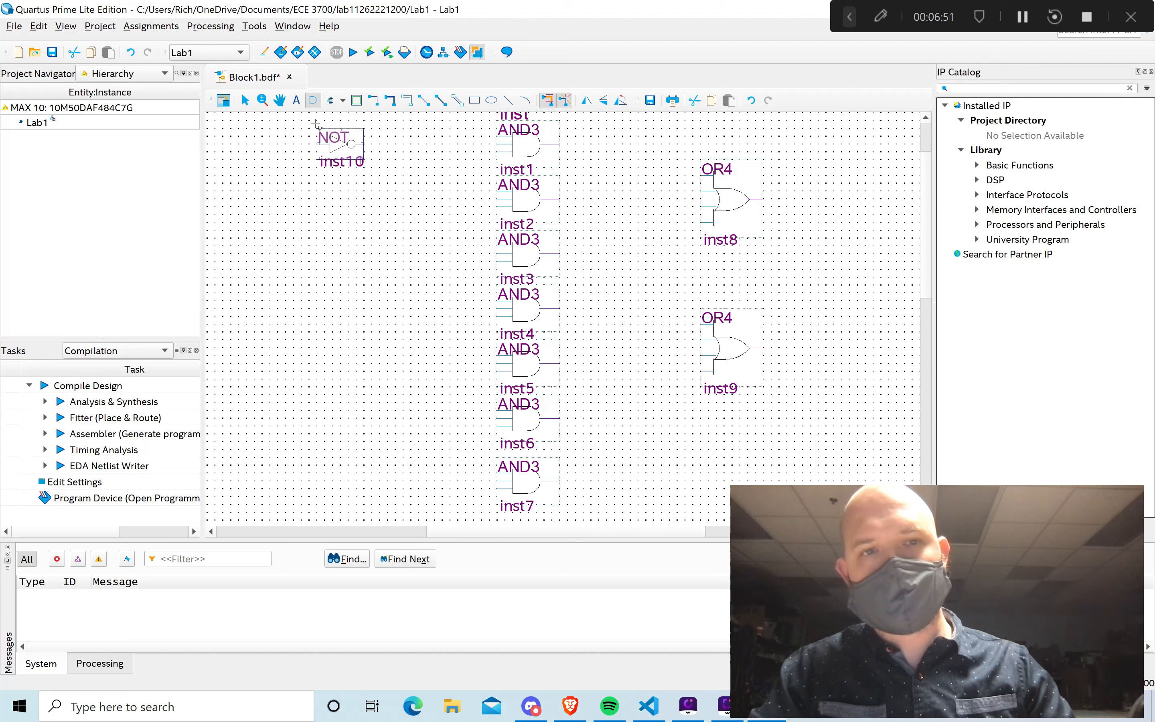
pyautogui.click(311, 187)
pyautogui.press('Escape')
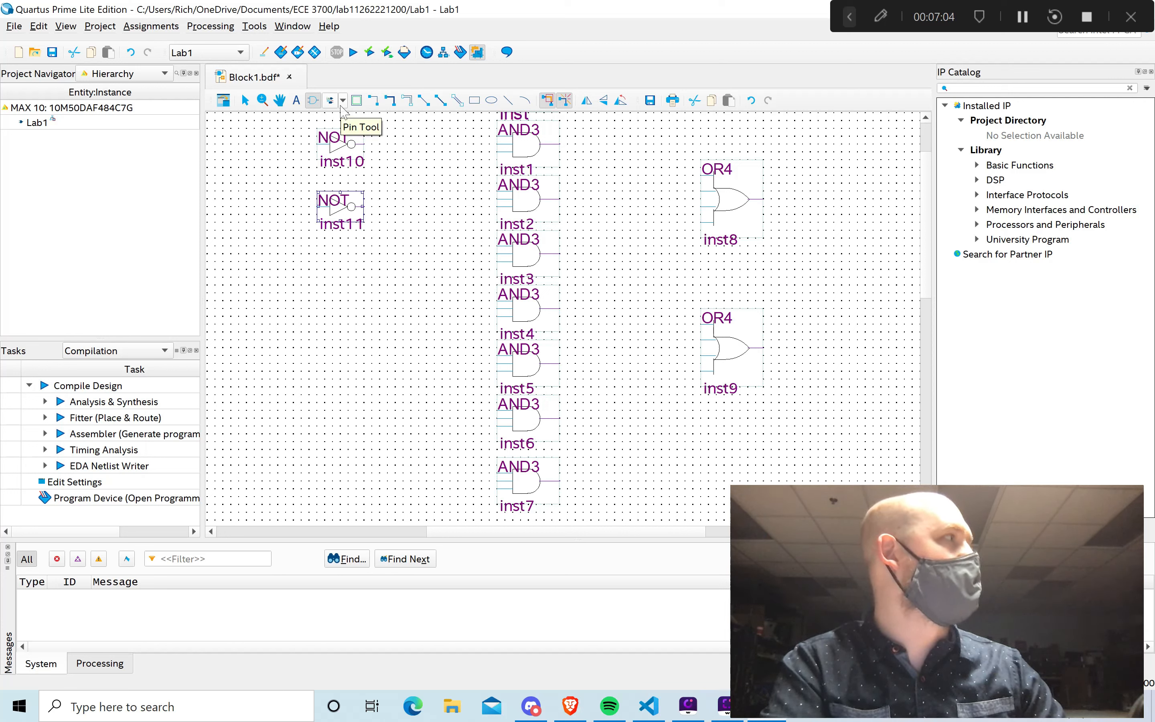
pyautogui.click(344, 102)
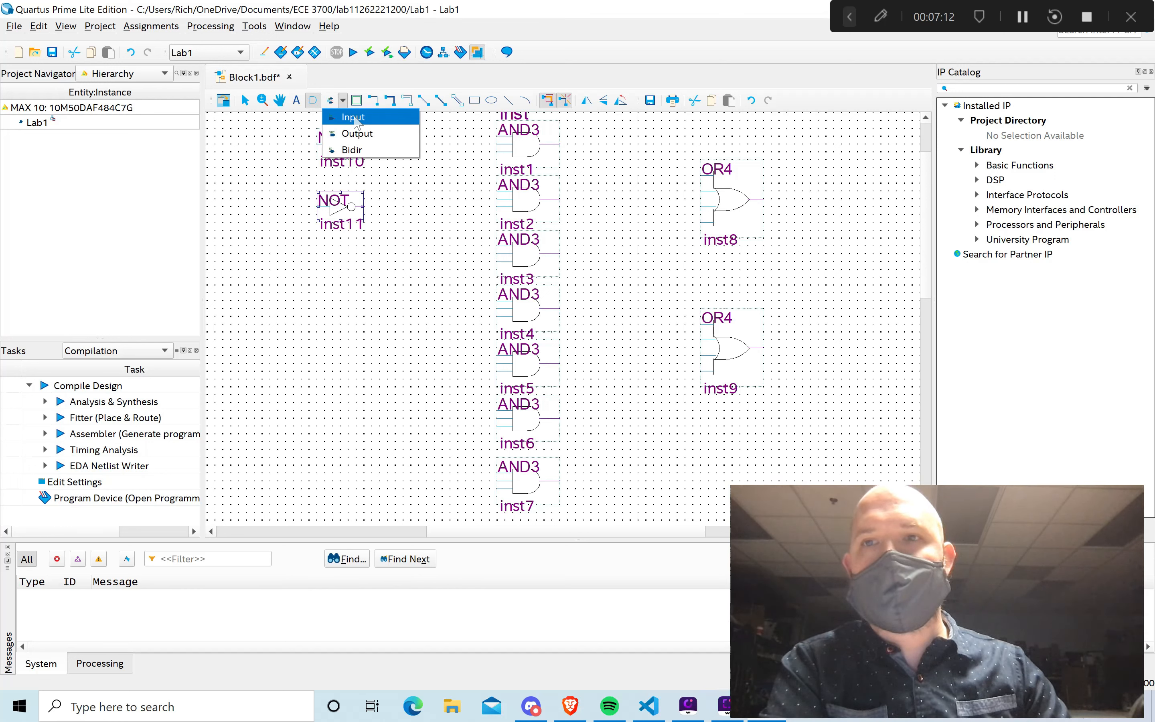
pyautogui.click(357, 120)
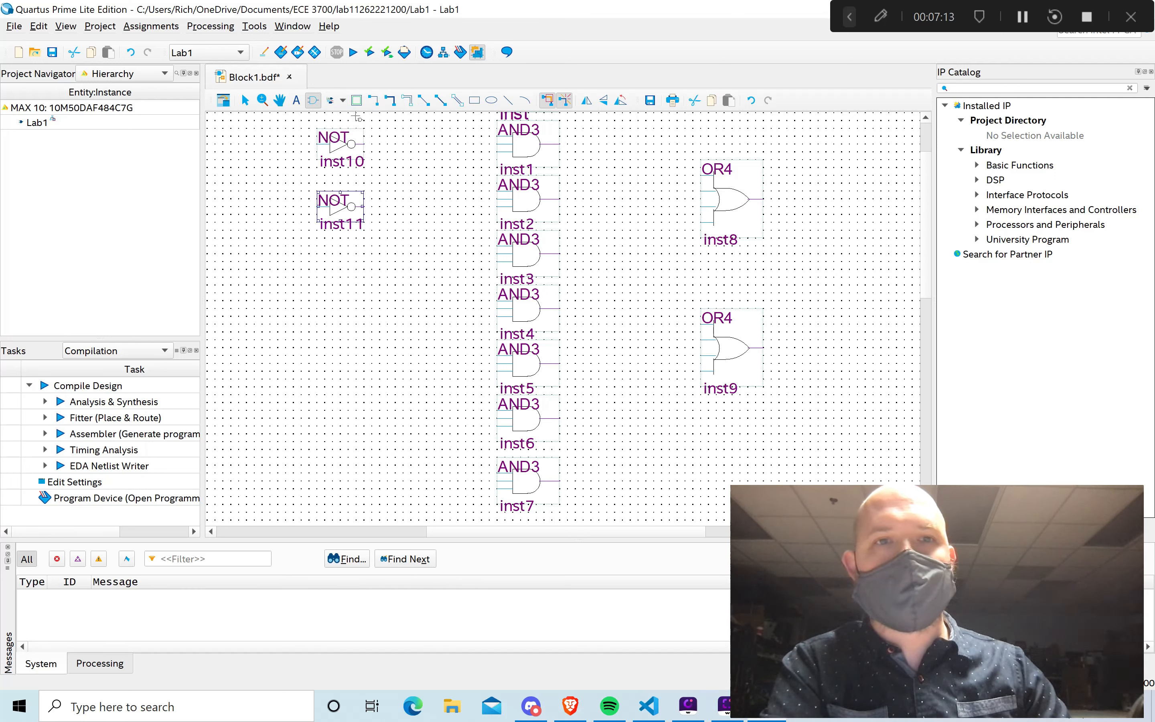
pyautogui.click(849, 19)
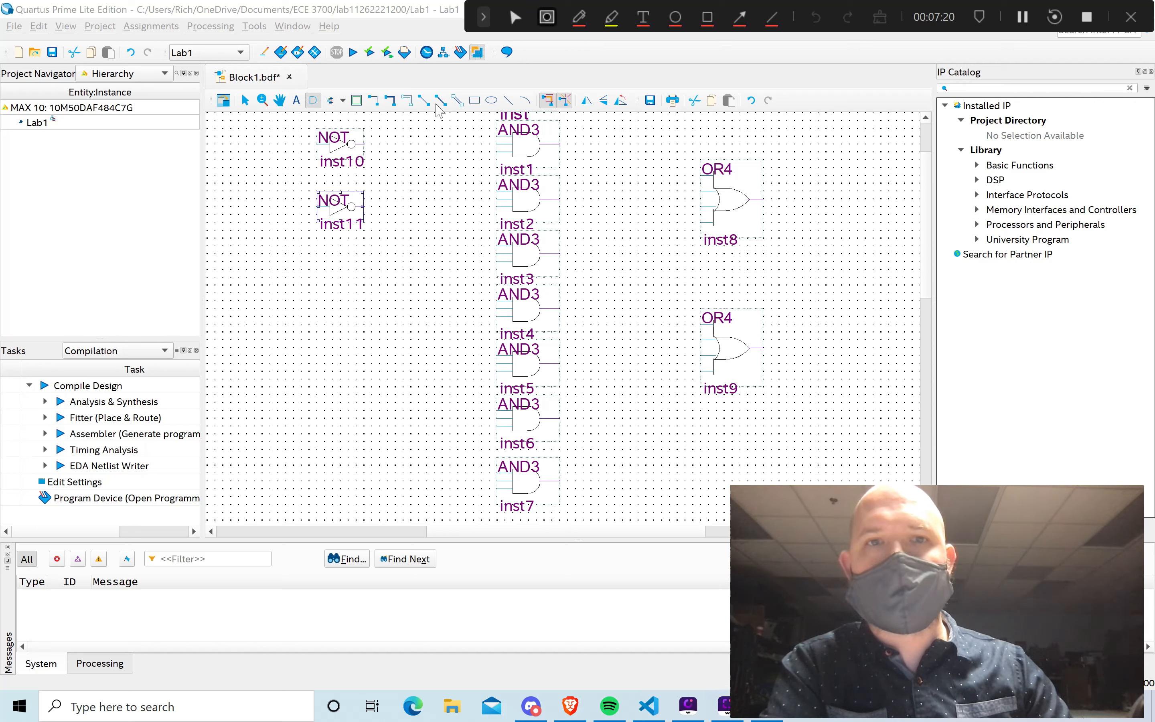
pyautogui.click(516, 19)
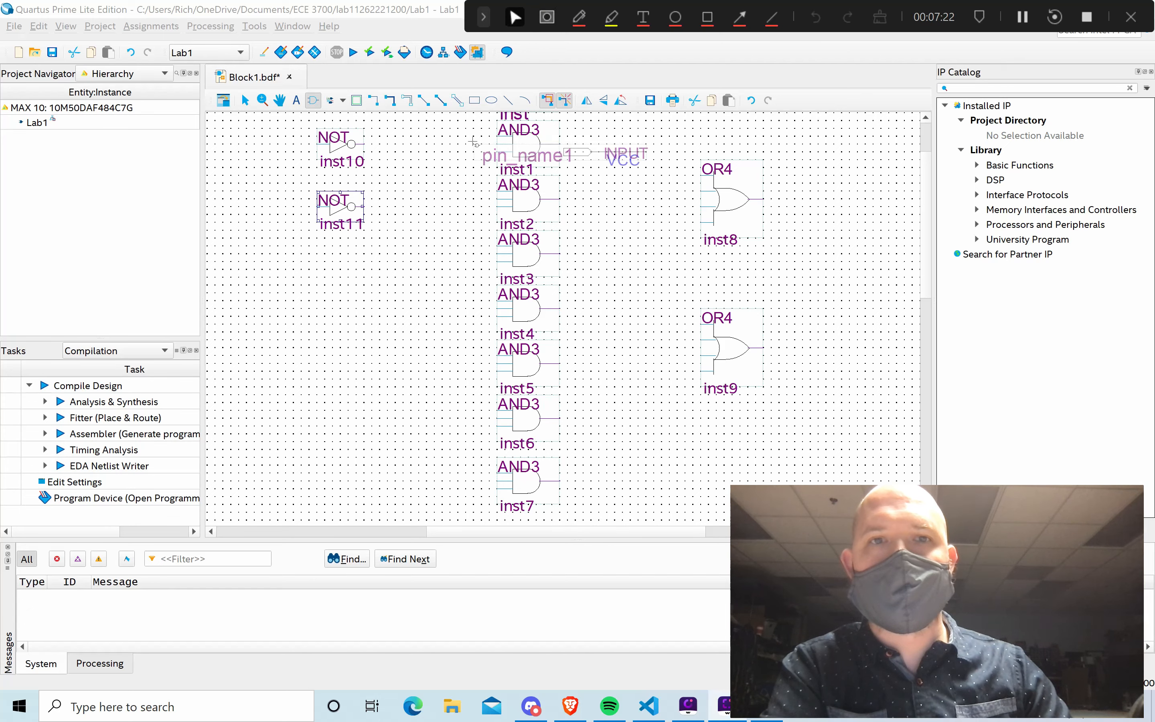
pyautogui.click(547, 19)
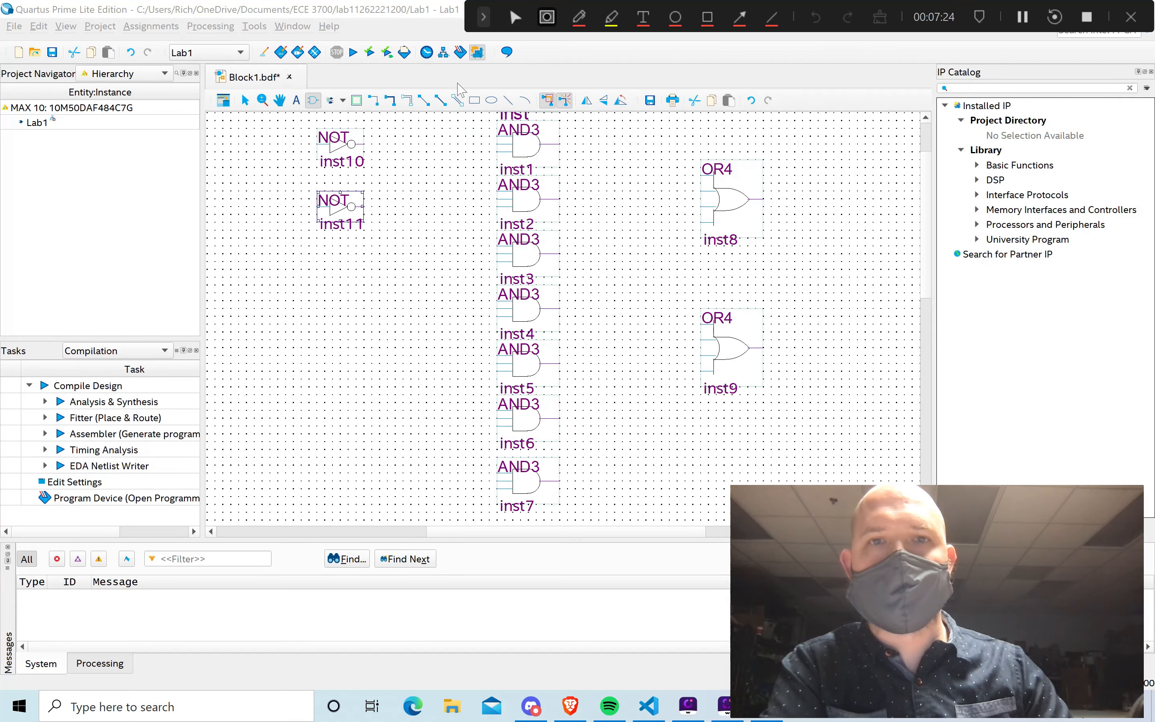
pyautogui.click(343, 100)
pyautogui.click(344, 100)
pyautogui.click(344, 100)
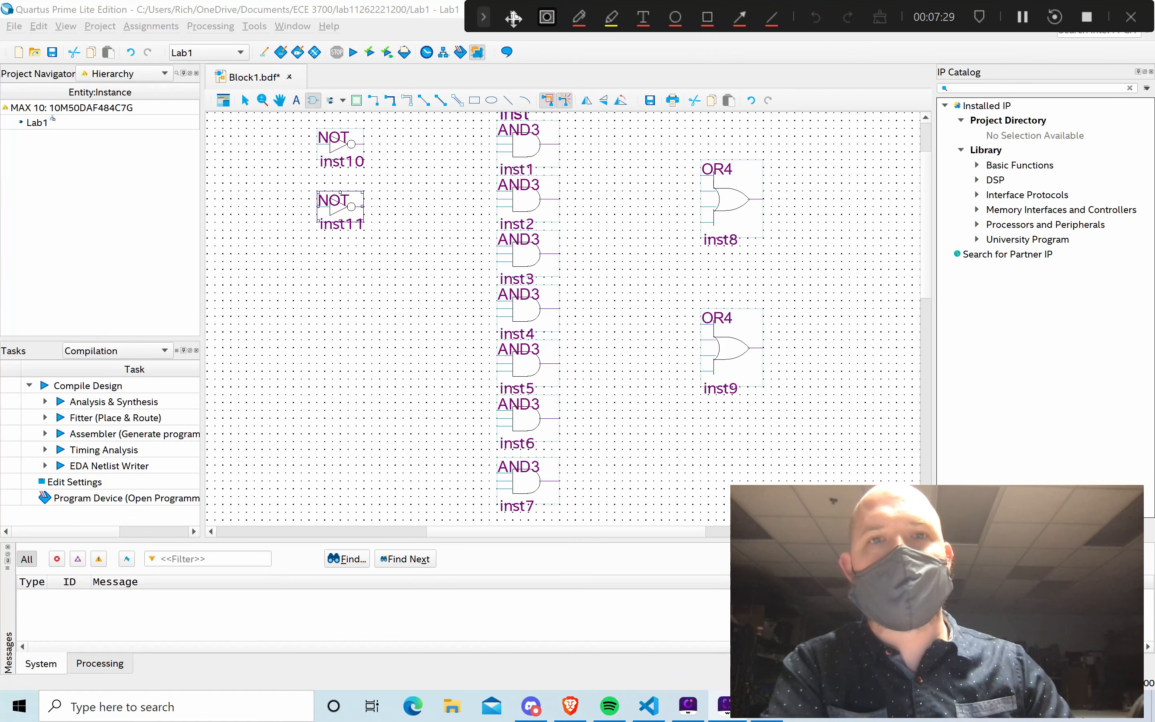
pyautogui.click(515, 18)
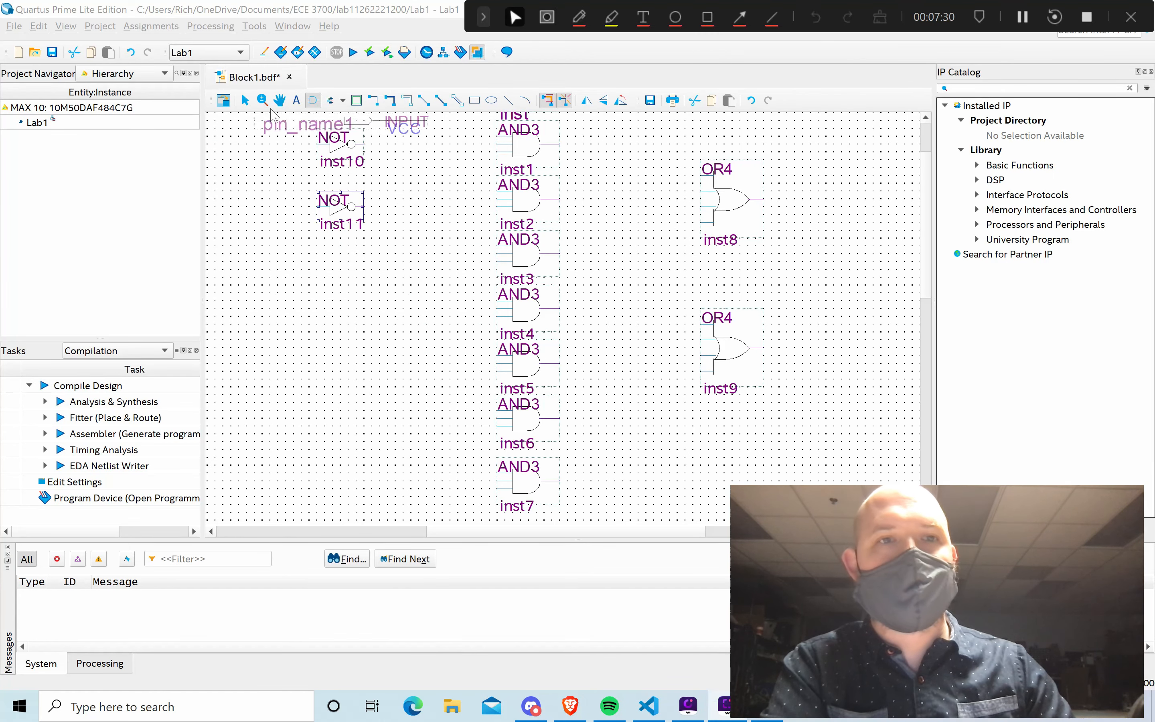
# Place six input pins one below another beneath the NOT gates, to the left of the AND3 column.
pyautogui.click(343, 101)
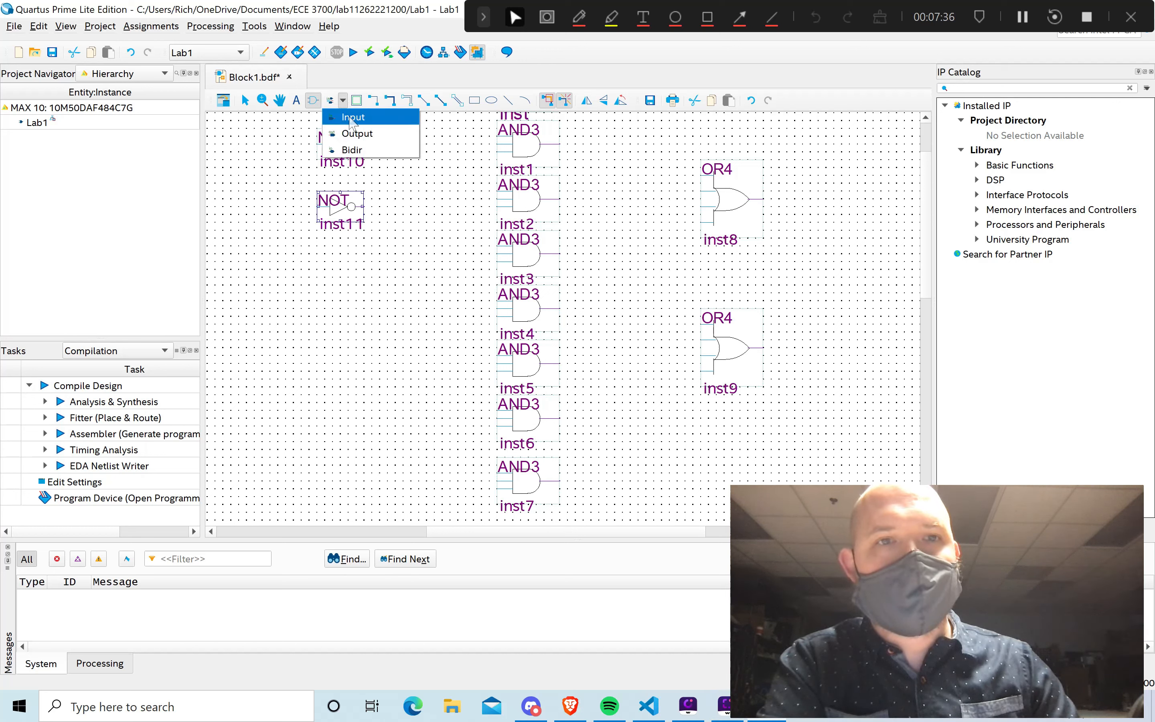
pyautogui.click(352, 121)
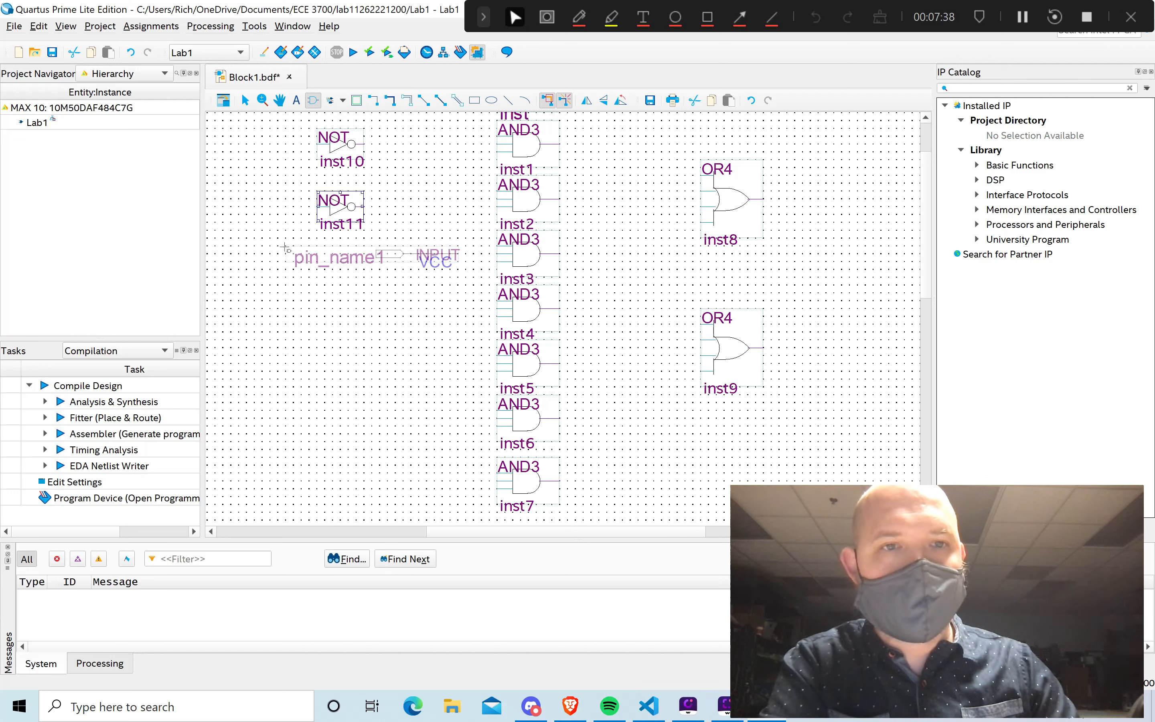
pyautogui.click(215, 253)
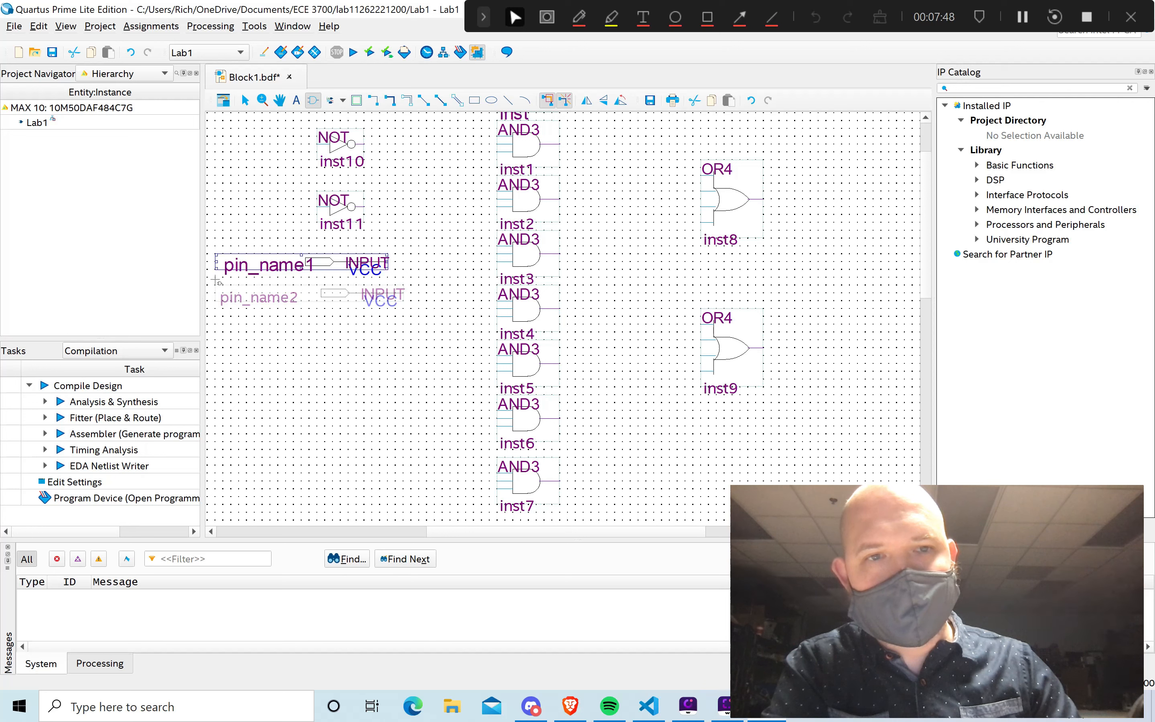
pyautogui.click(210, 281)
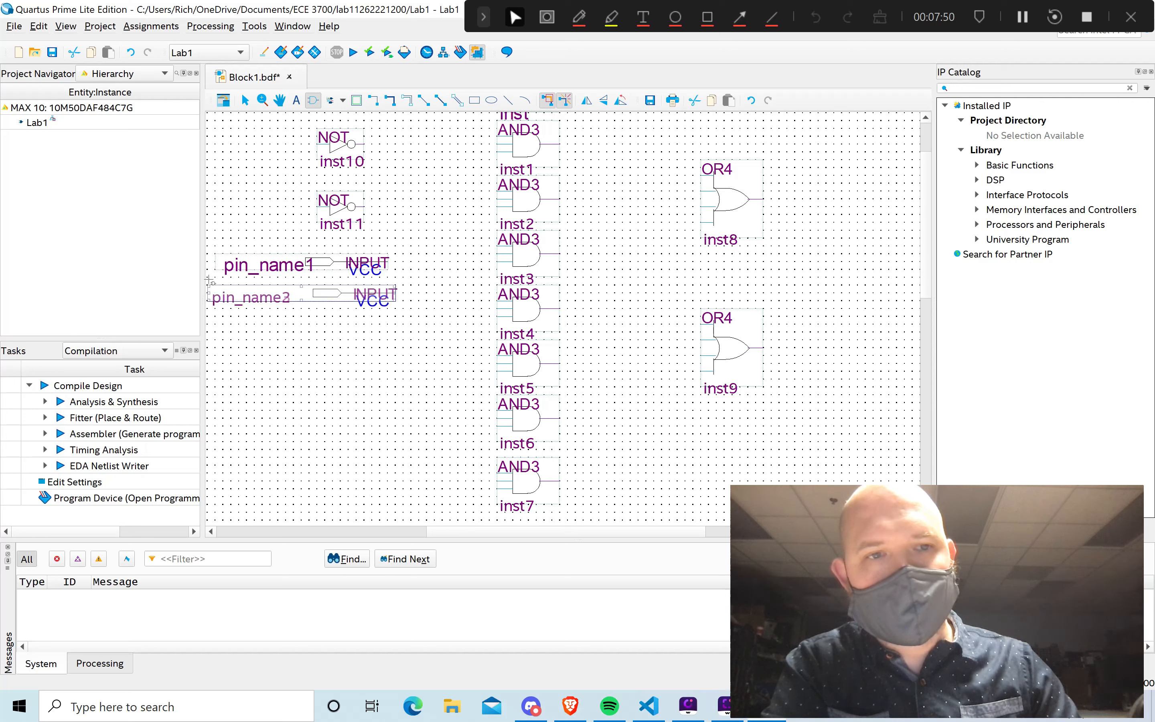
pyautogui.click(210, 314)
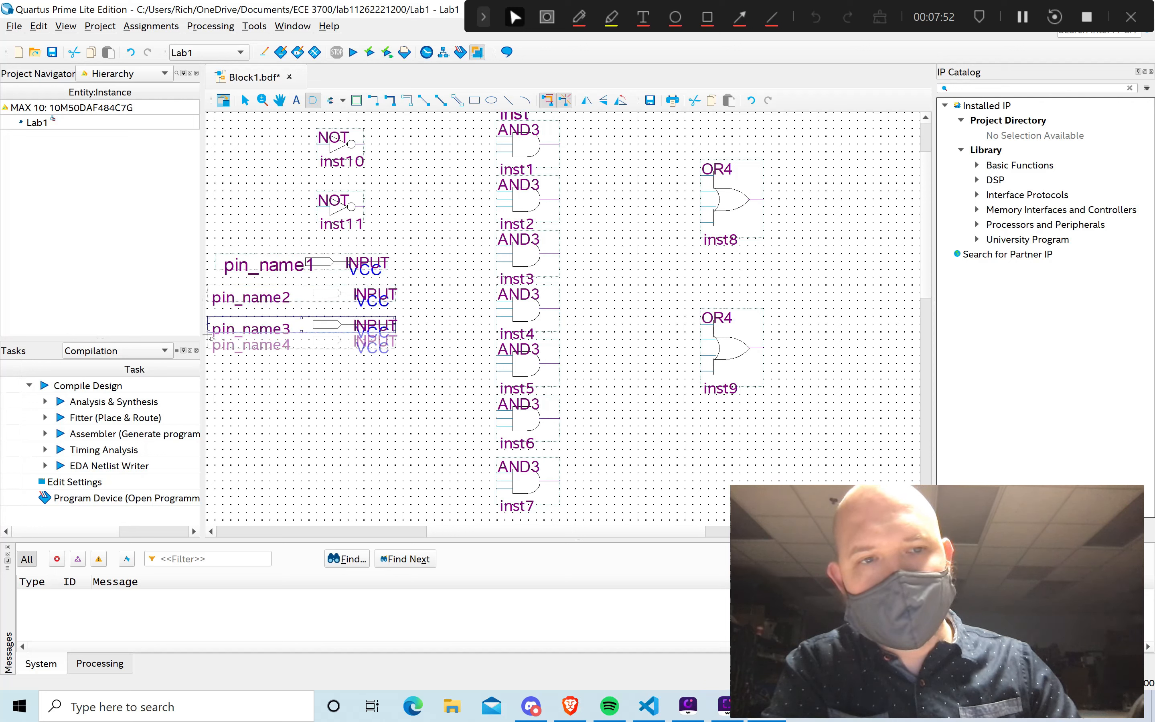
pyautogui.click(209, 343)
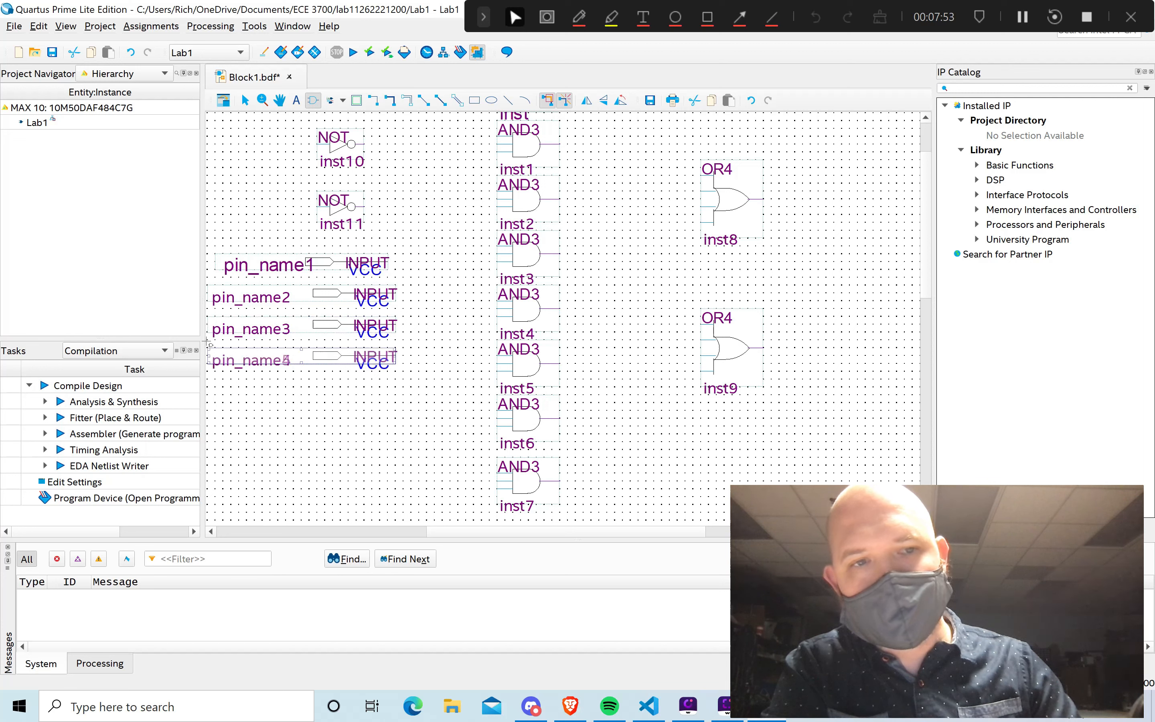
pyautogui.click(209, 382)
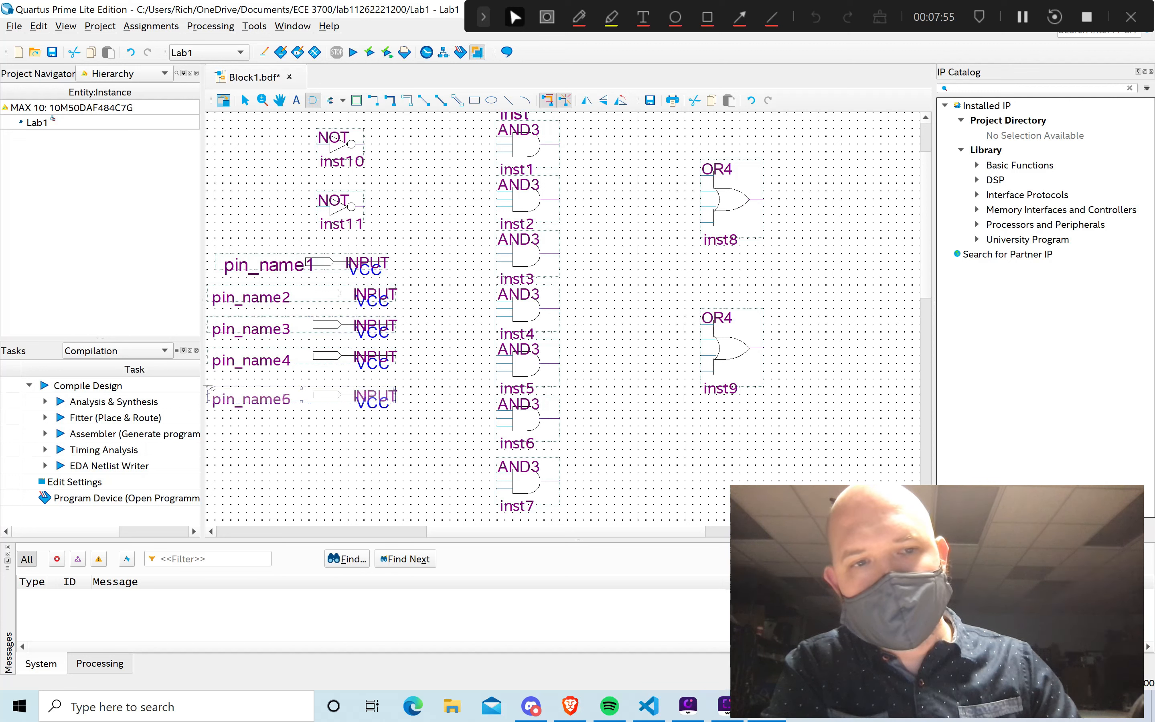
pyautogui.click(209, 418)
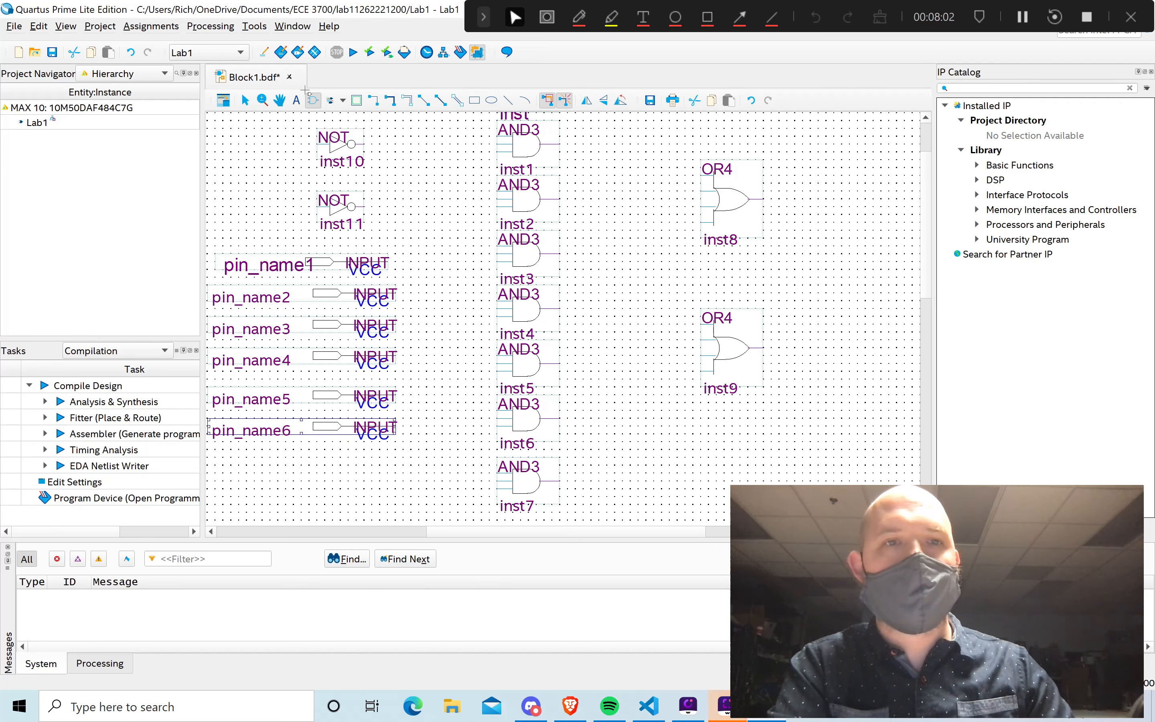
# Place two output pins, one to the right of each OR4 gate's output.
pyautogui.click(344, 100)
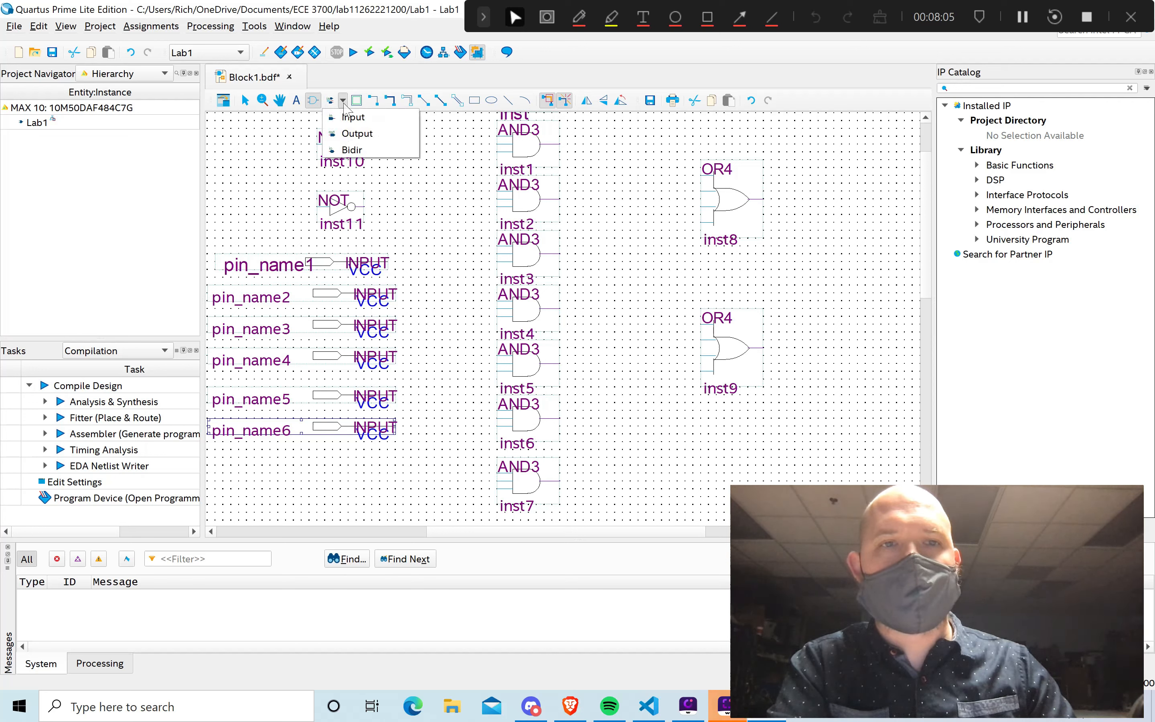
pyautogui.click(355, 133)
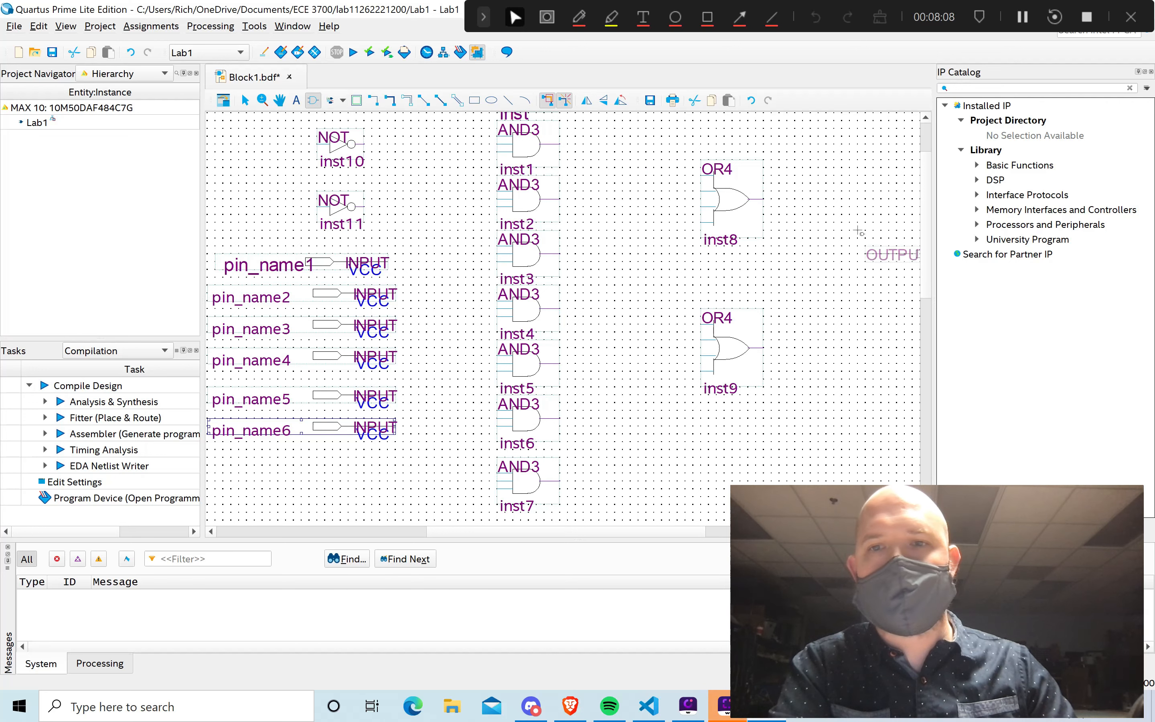
pyautogui.click(798, 189)
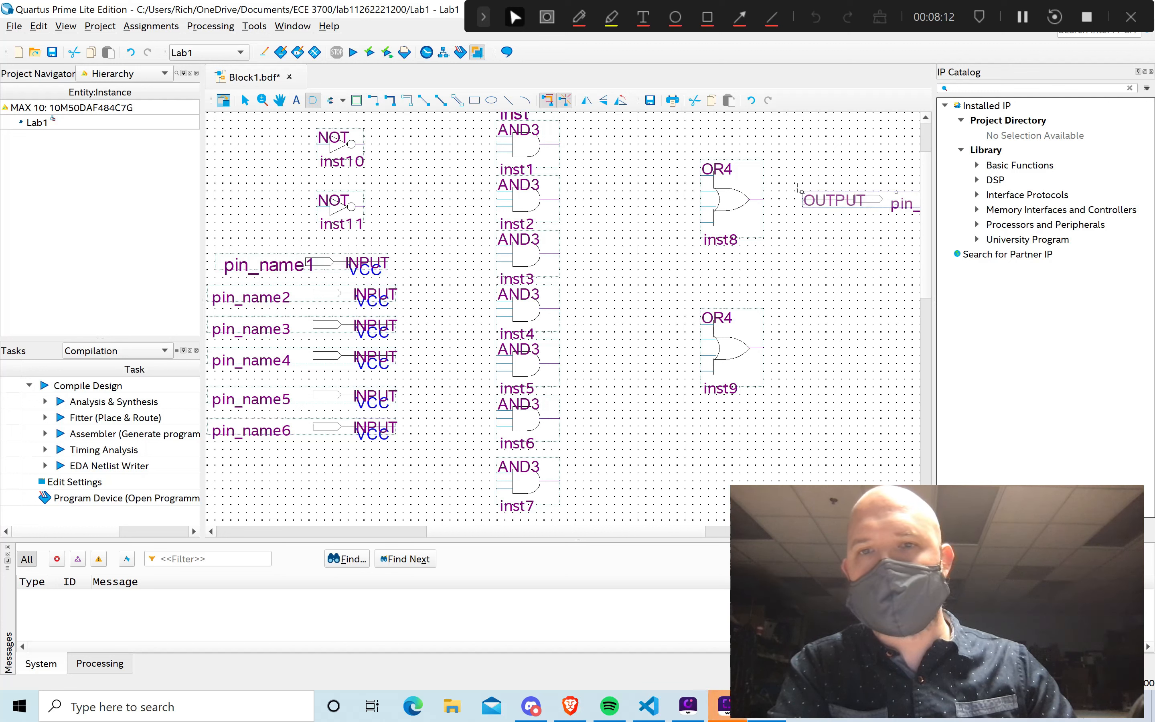
pyautogui.click(791, 336)
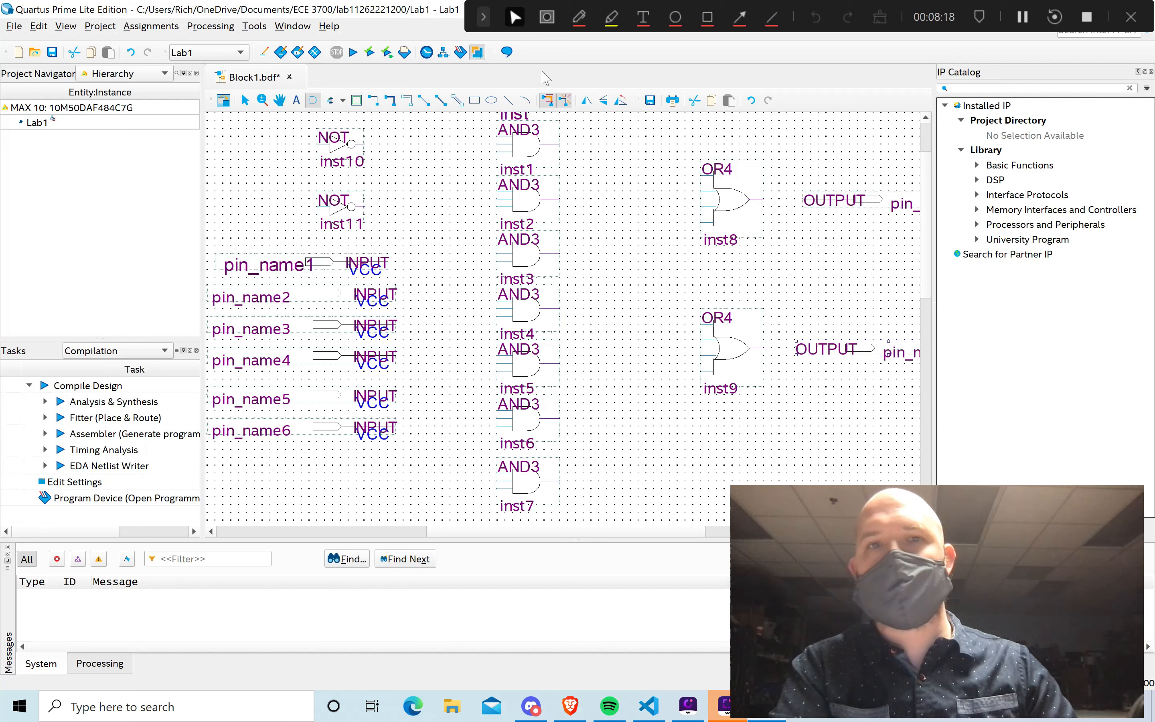
# Rename the top two input pins i0 and i1.
pyautogui.click(377, 100)
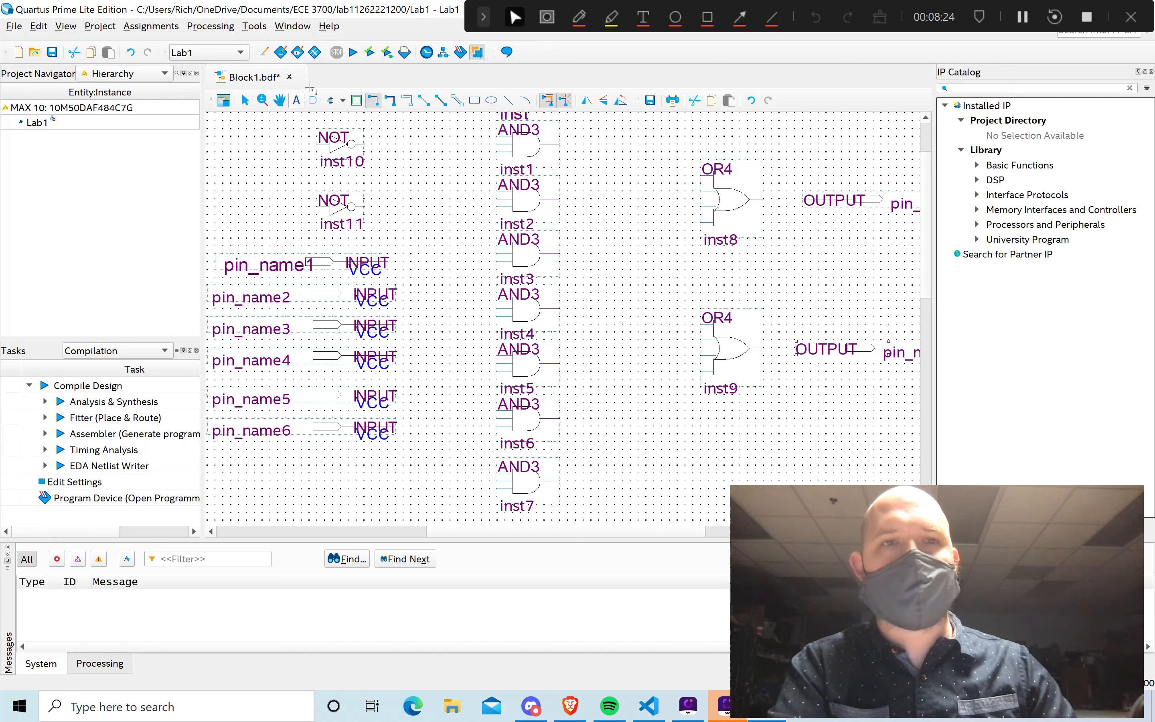
pyautogui.click(245, 100)
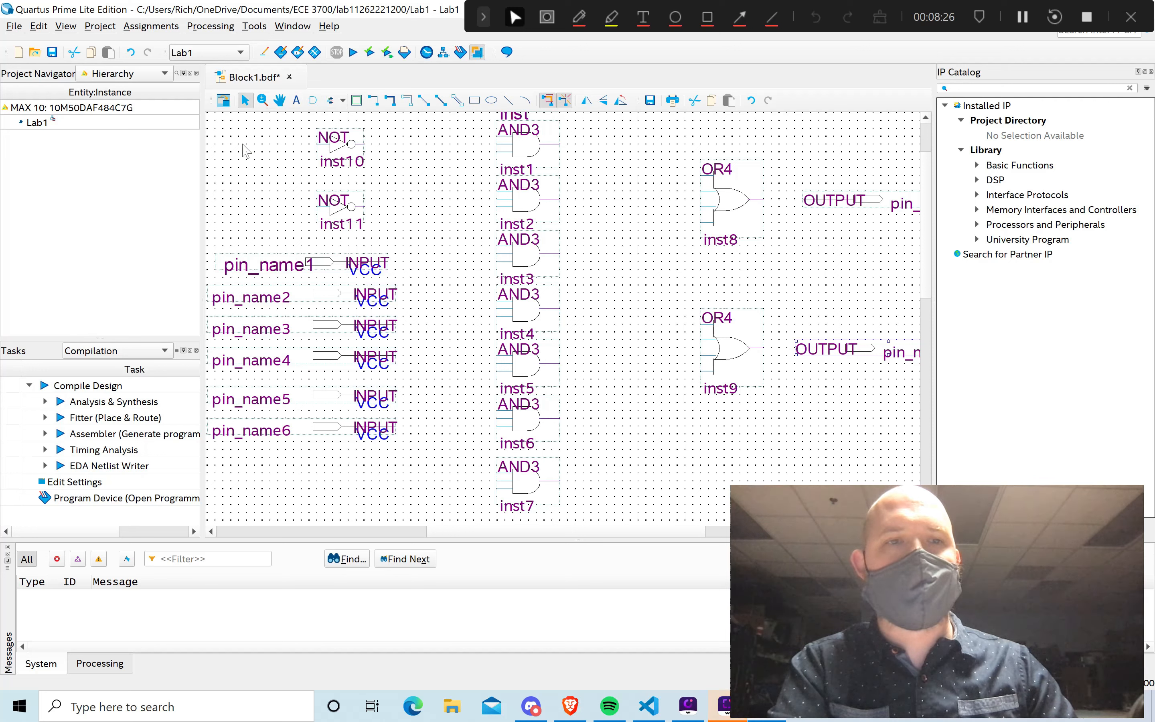
pyautogui.doubleClick(267, 266)
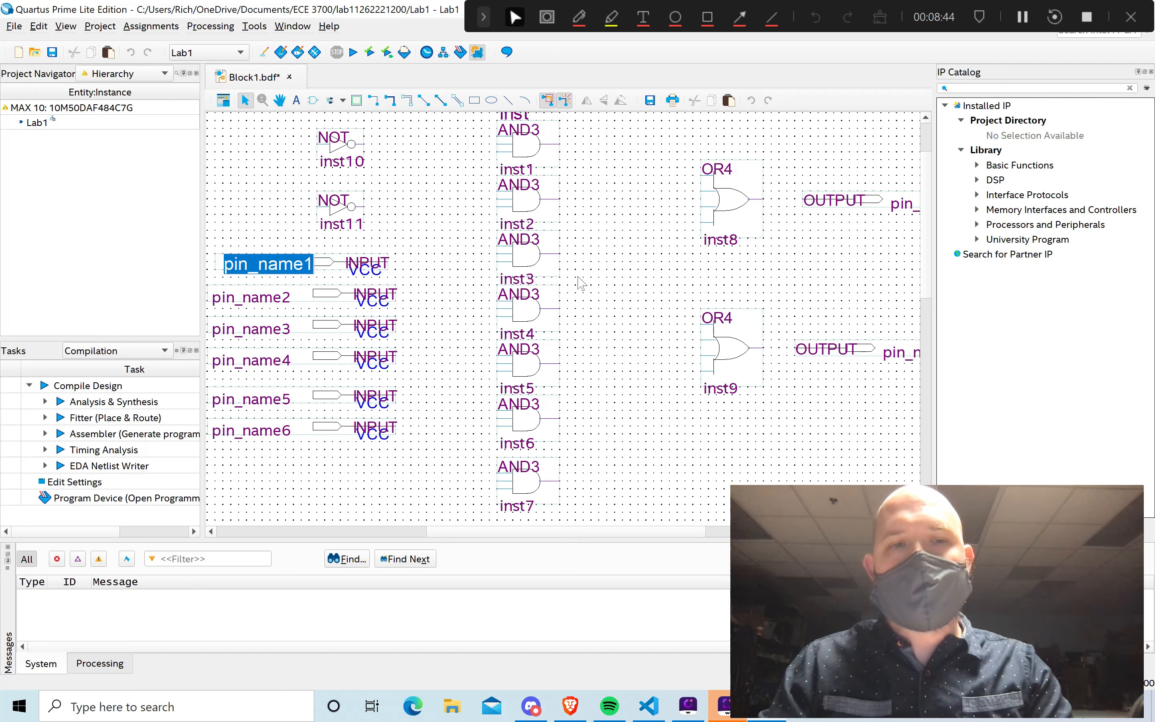
pyautogui.write('a0')
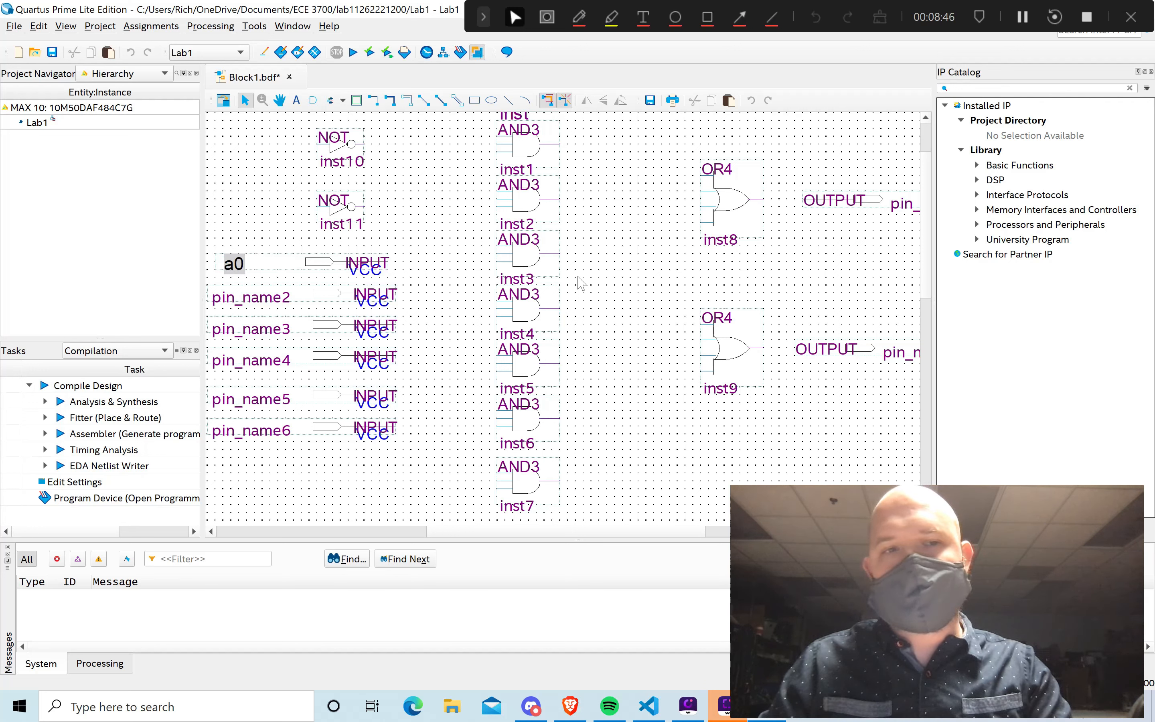
pyautogui.press('BackSpace')
pyautogui.press('BackSpace')
pyautogui.write('i0')
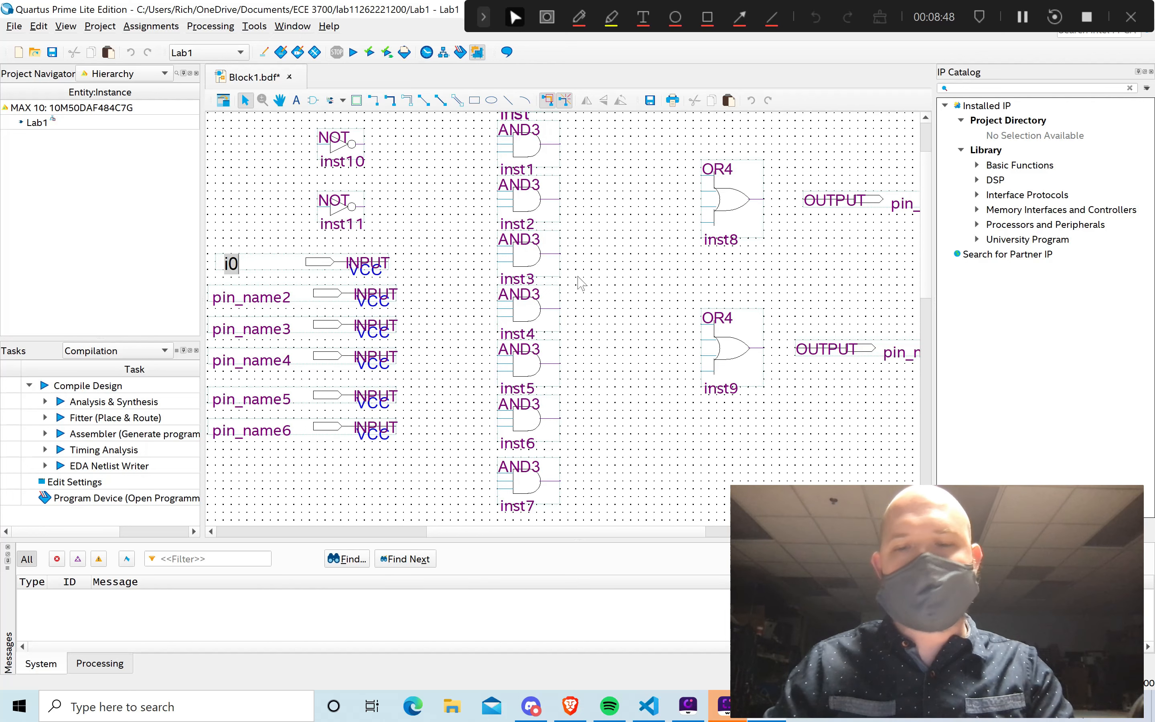
pyautogui.press('Tab')
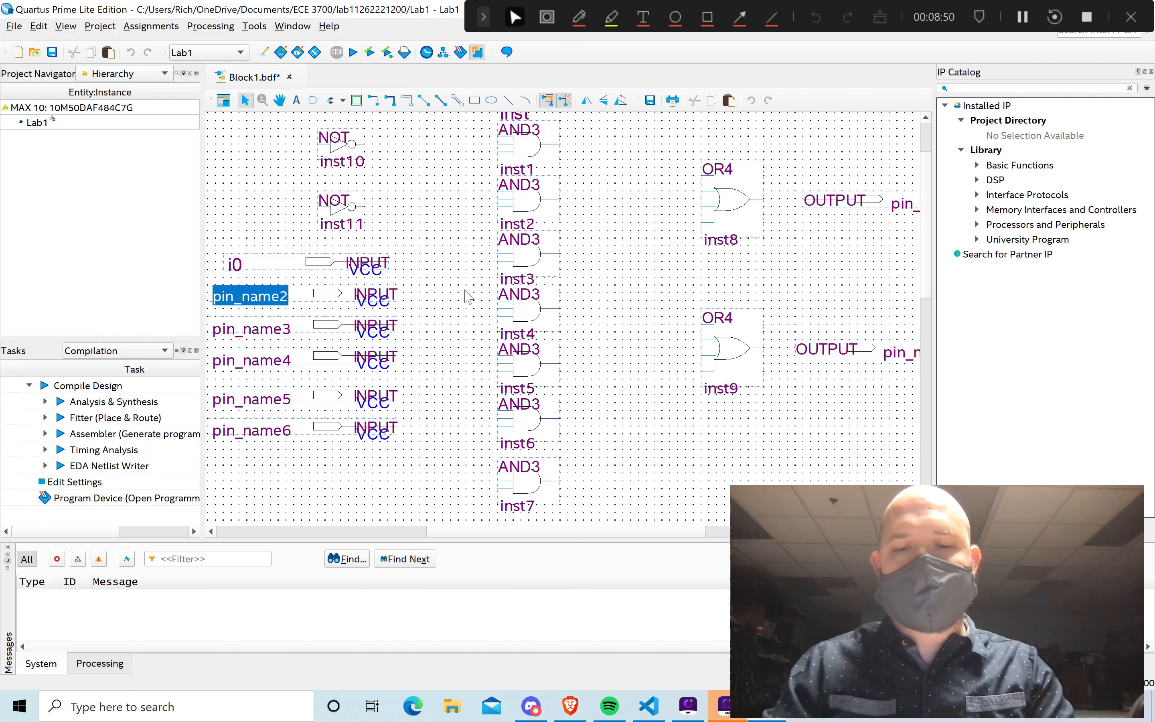
pyautogui.write('i1')
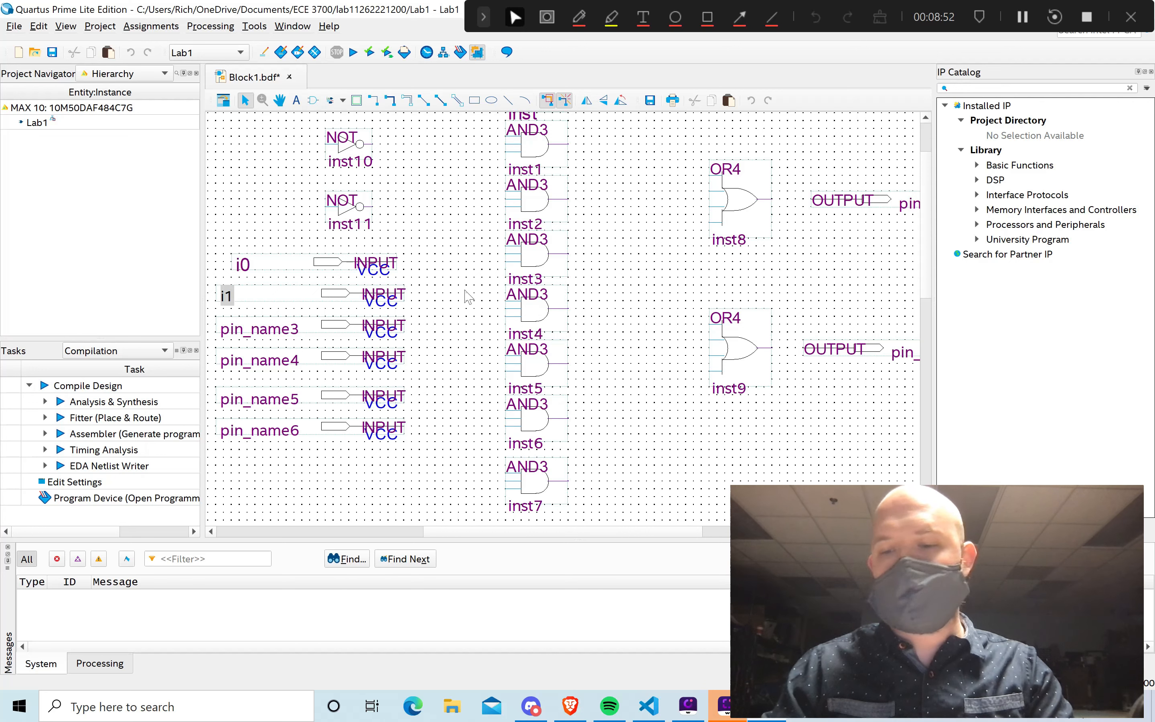
pyautogui.press('Tab')
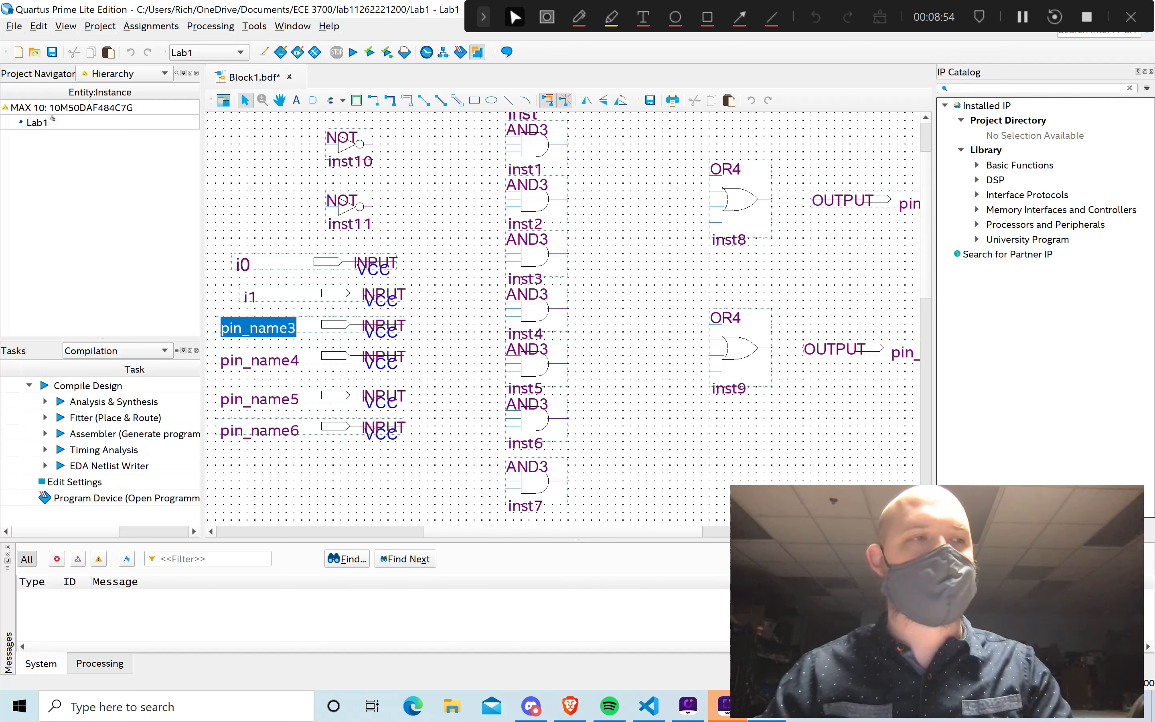
# Rename the remaining four input pins, from top to bottom, a0, a1, b0 and b1.
pyautogui.write('a0')
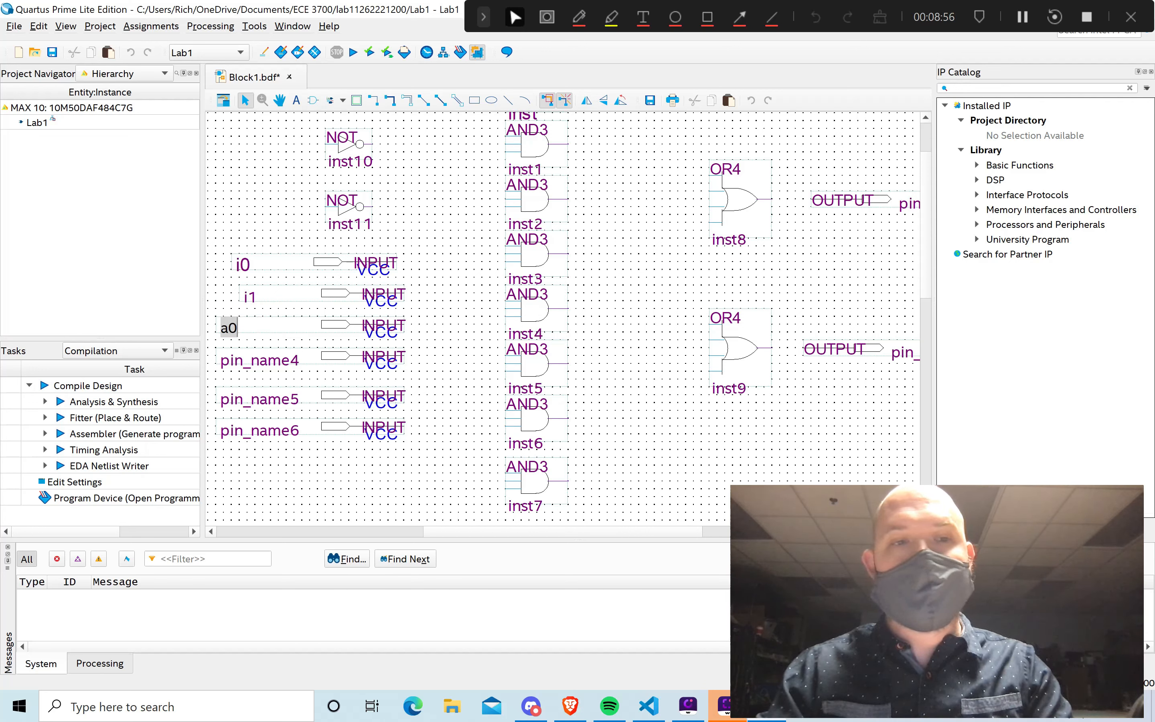
pyautogui.press('Tab')
pyautogui.write('a')
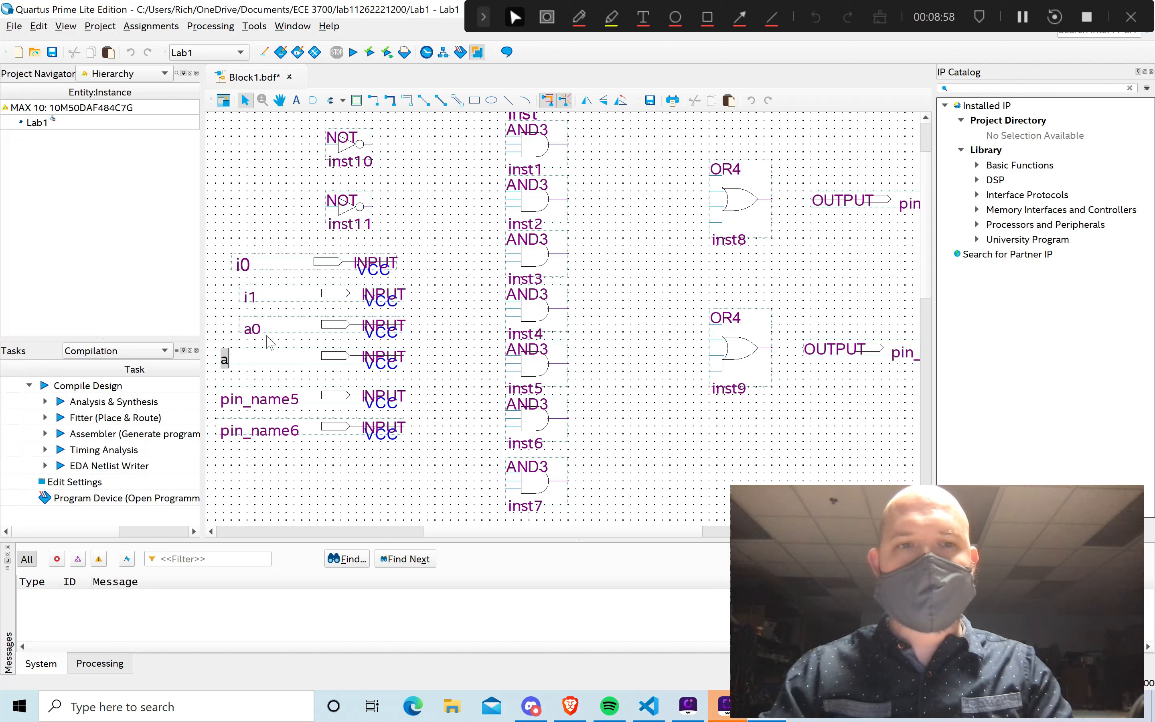
pyautogui.write('1')
pyautogui.press('Tab')
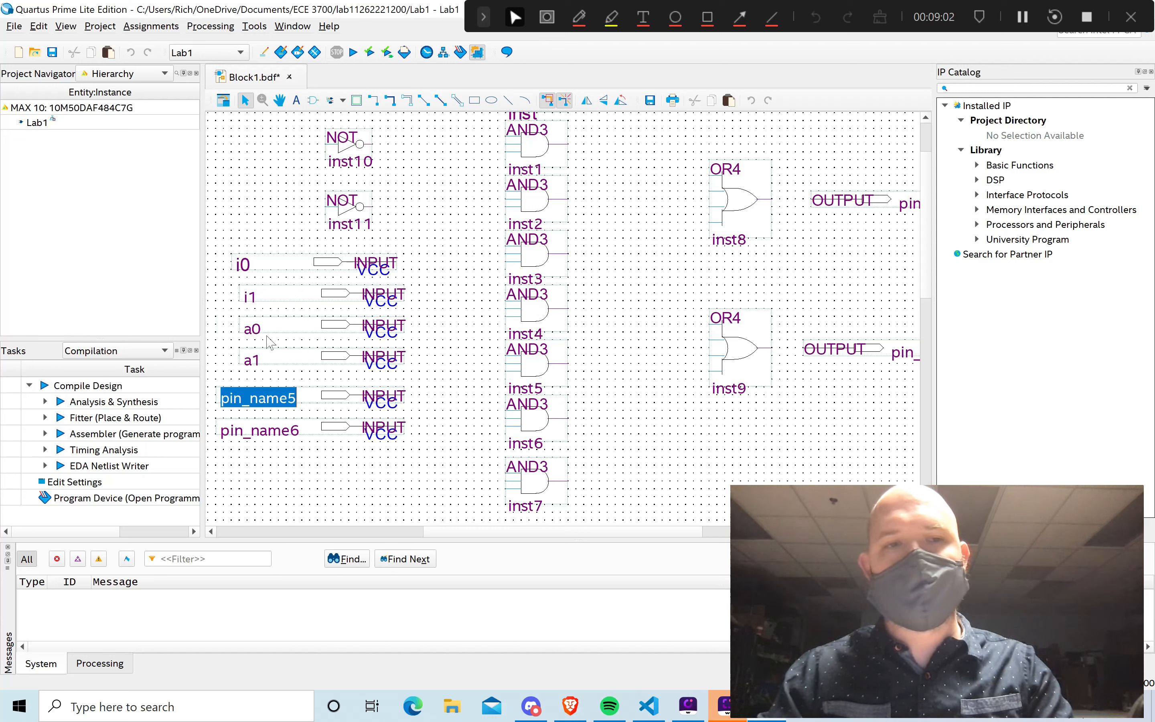
pyautogui.write('b0')
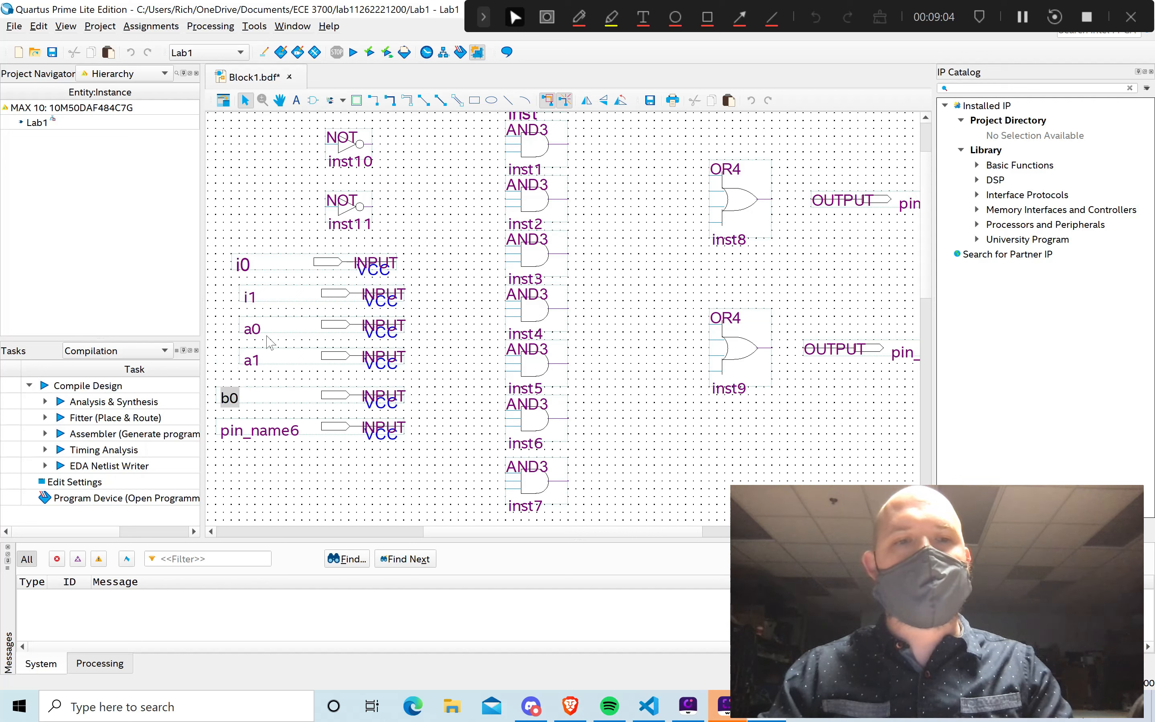
pyautogui.press('Tab')
pyautogui.write('b1')
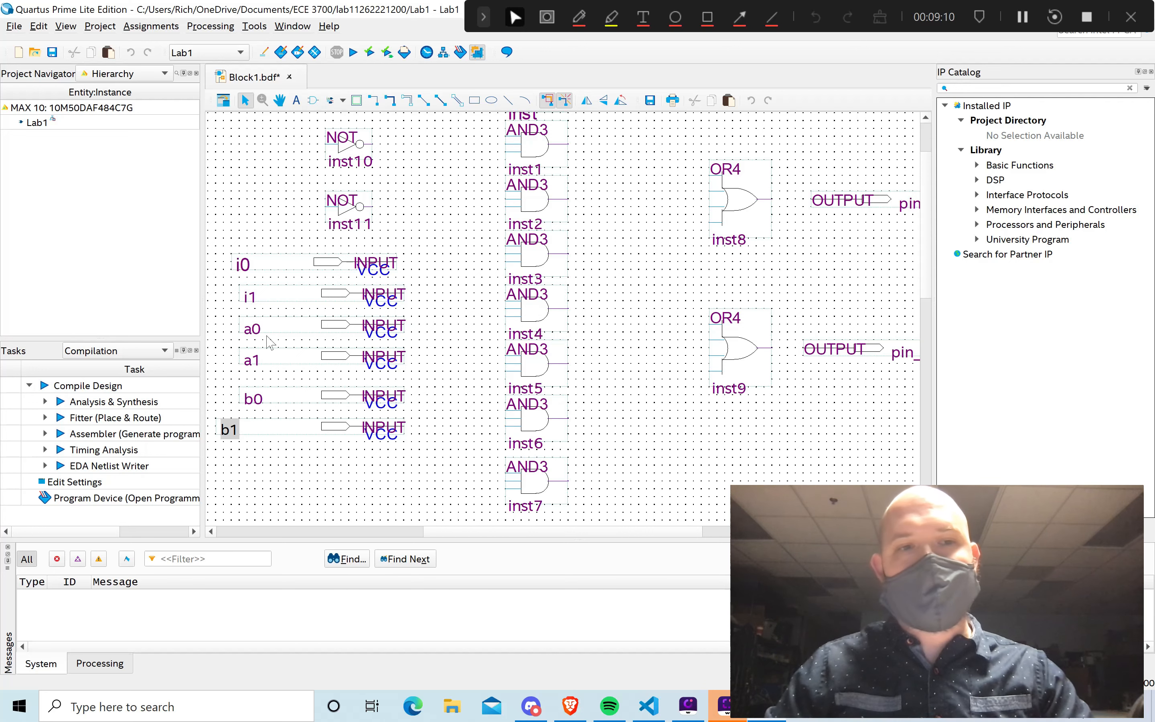
pyautogui.press('Return')
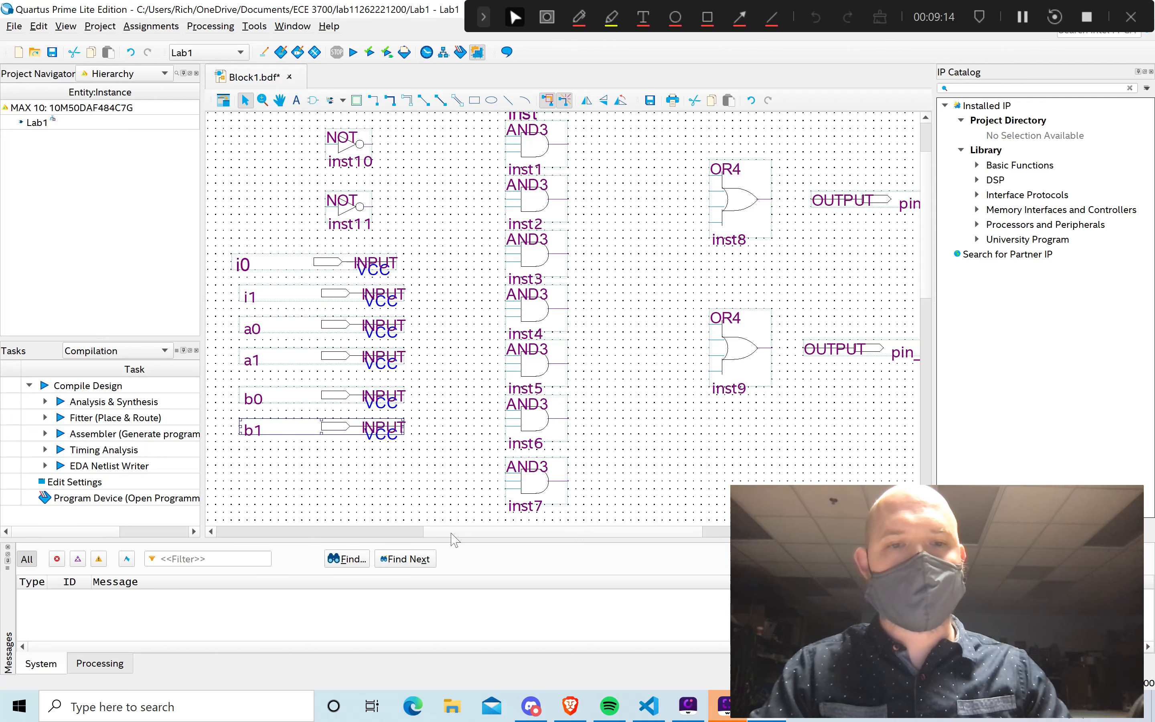
# Rename the upper output pin f0 and the lower output pin f1.
pyautogui.hscroll(3, 460, 532)
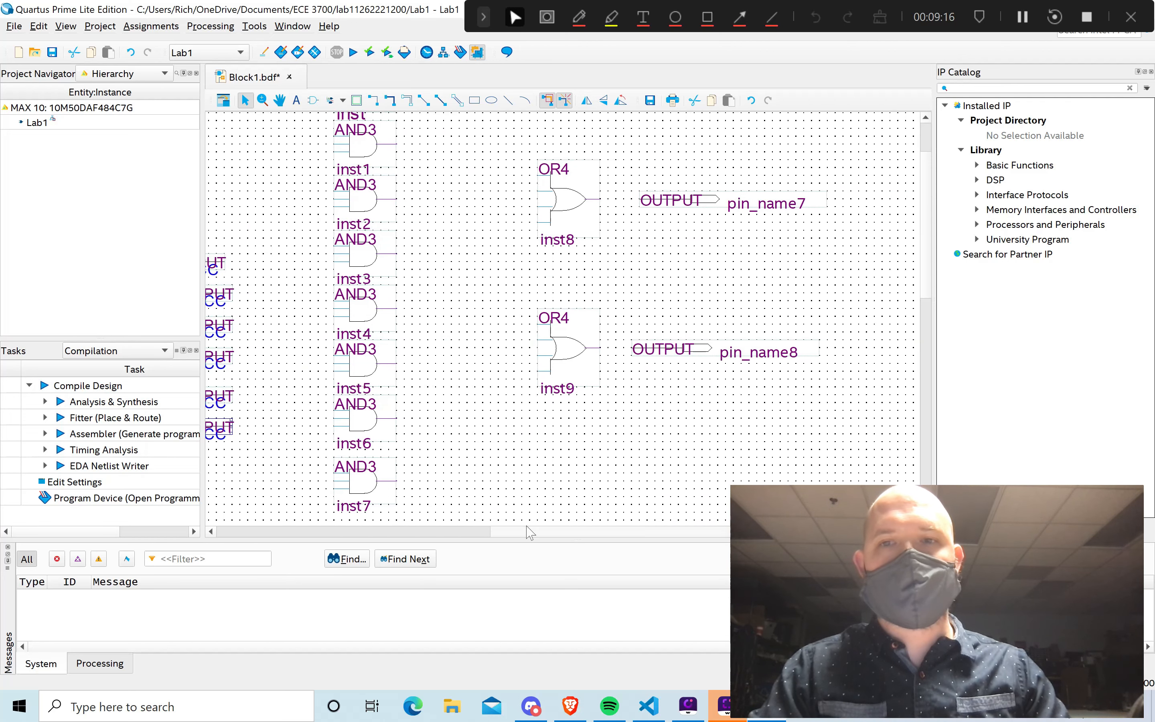
pyautogui.doubleClick(757, 208)
pyautogui.write('f0')
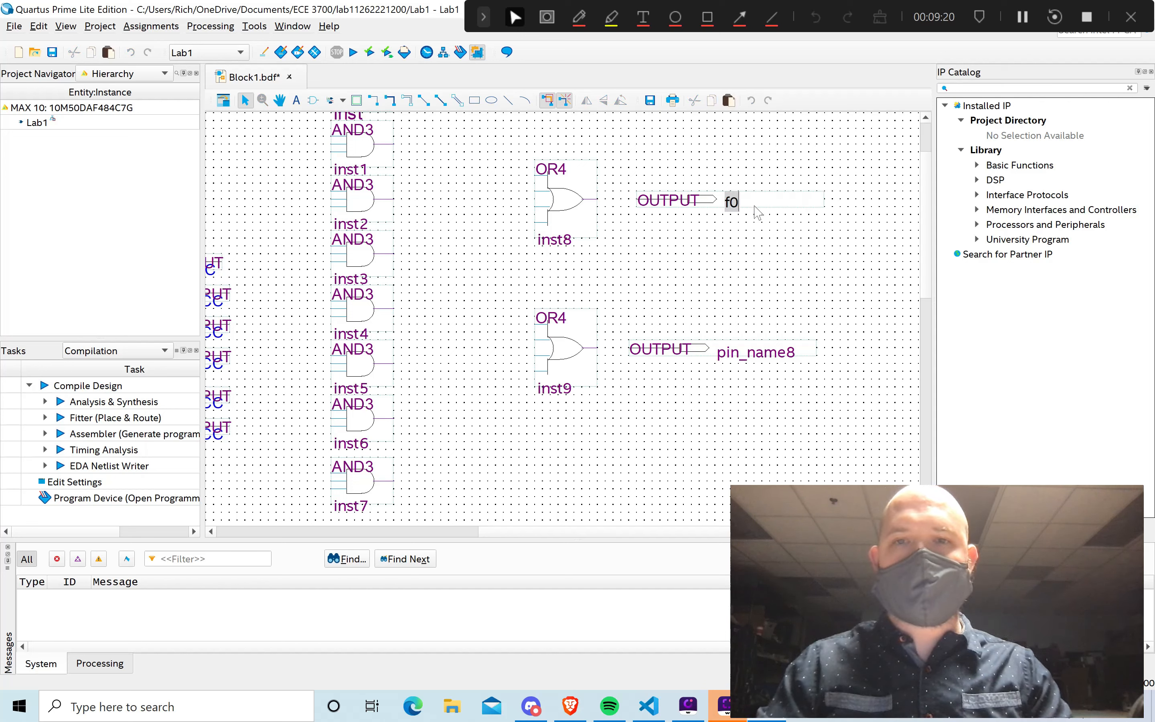
pyautogui.press('Tab')
pyautogui.write('f1')
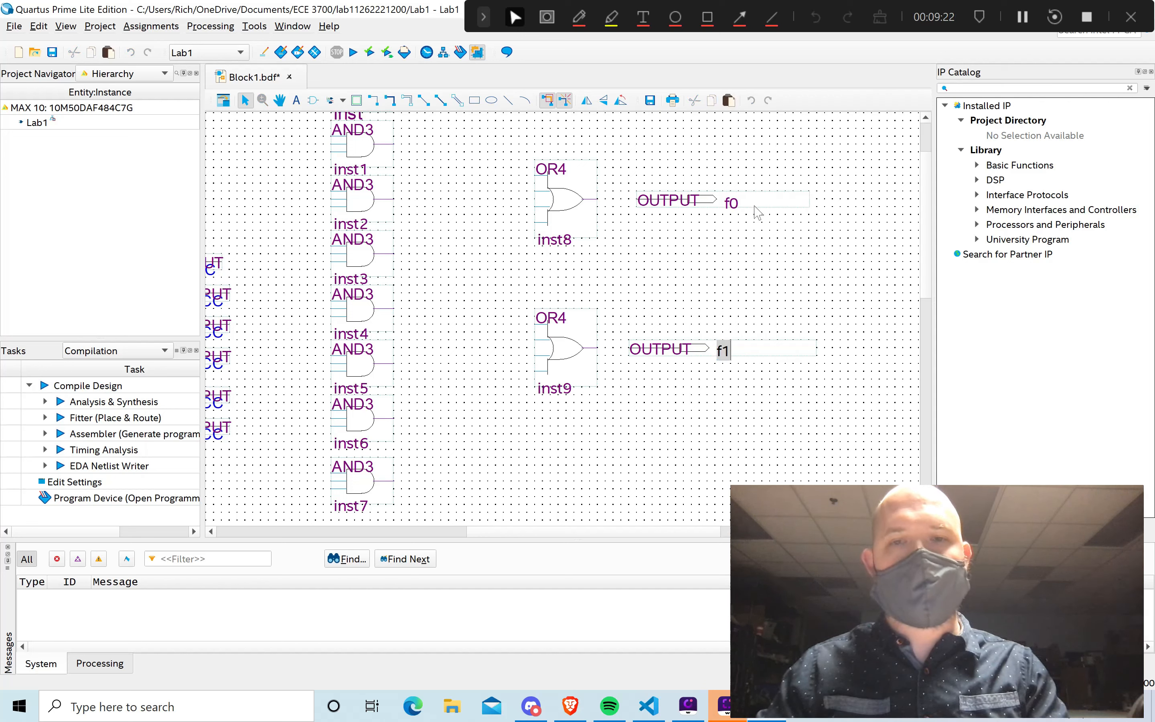
pyautogui.press('Return')
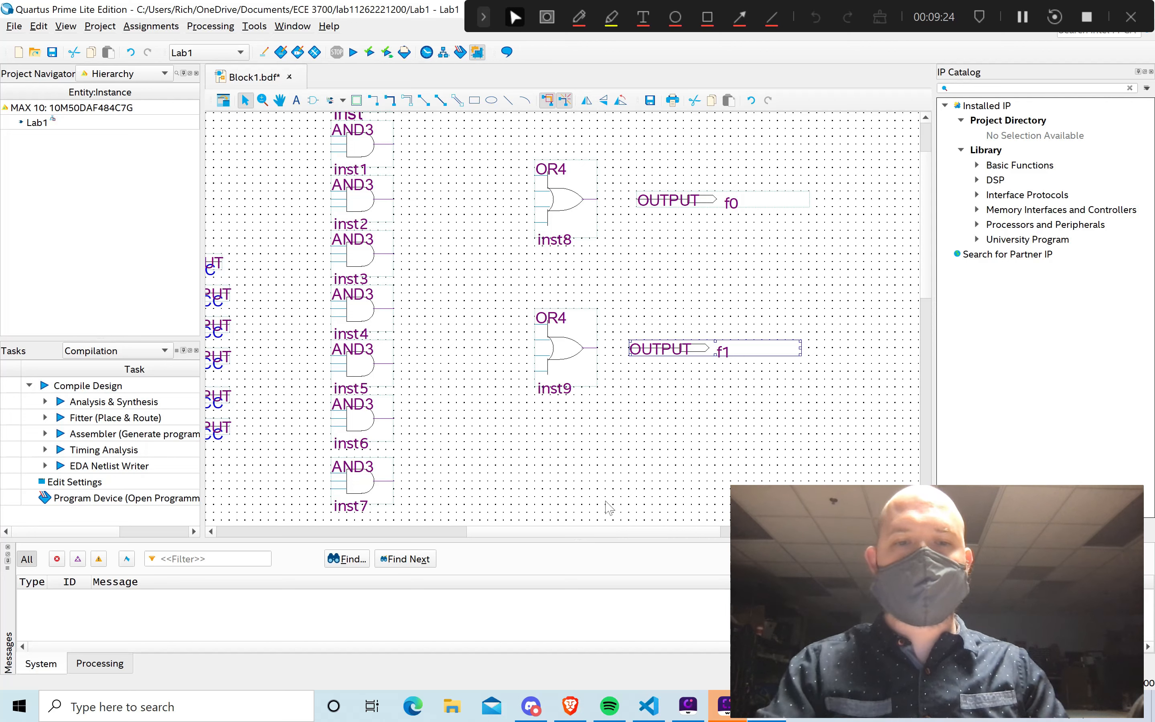
# Draw open-ended wire stubs on the topmost AND3 gate, leftward from its three inputs and rightward from its output.
pyautogui.moveTo(605, 536); pyautogui.dragTo(521, 530)
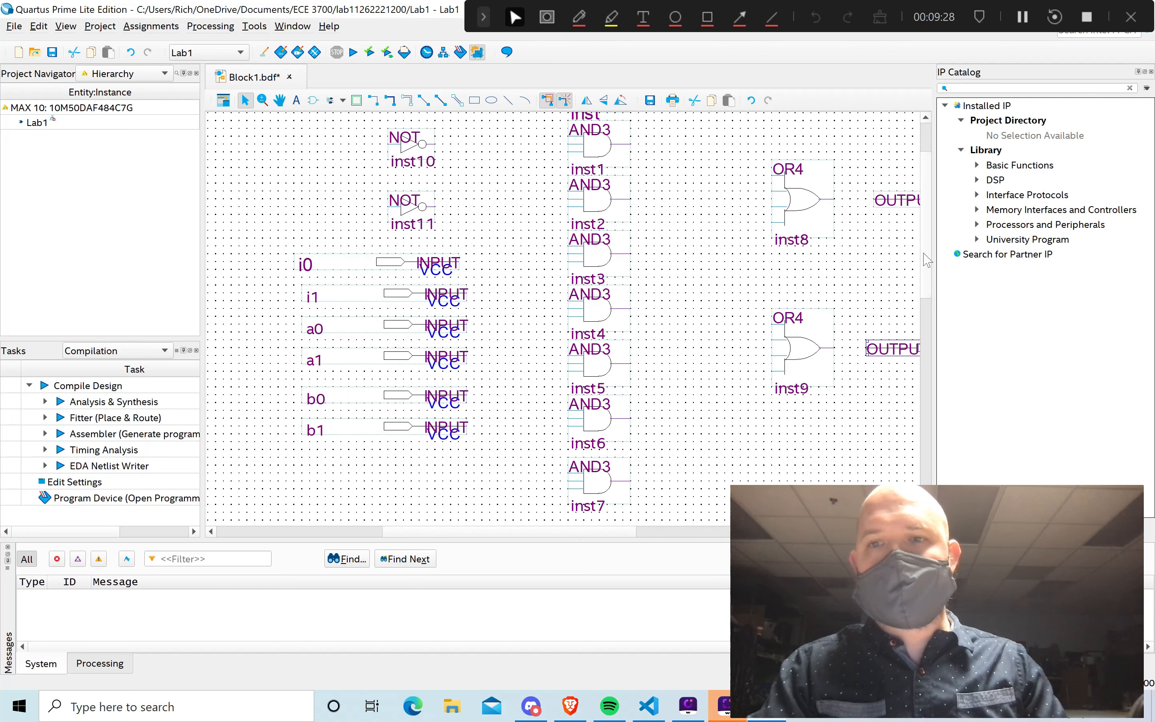
pyautogui.moveTo(929, 256); pyautogui.dragTo(926, 229)
pyautogui.click(373, 100)
pyautogui.moveTo(568, 162); pyautogui.dragTo(521, 162)
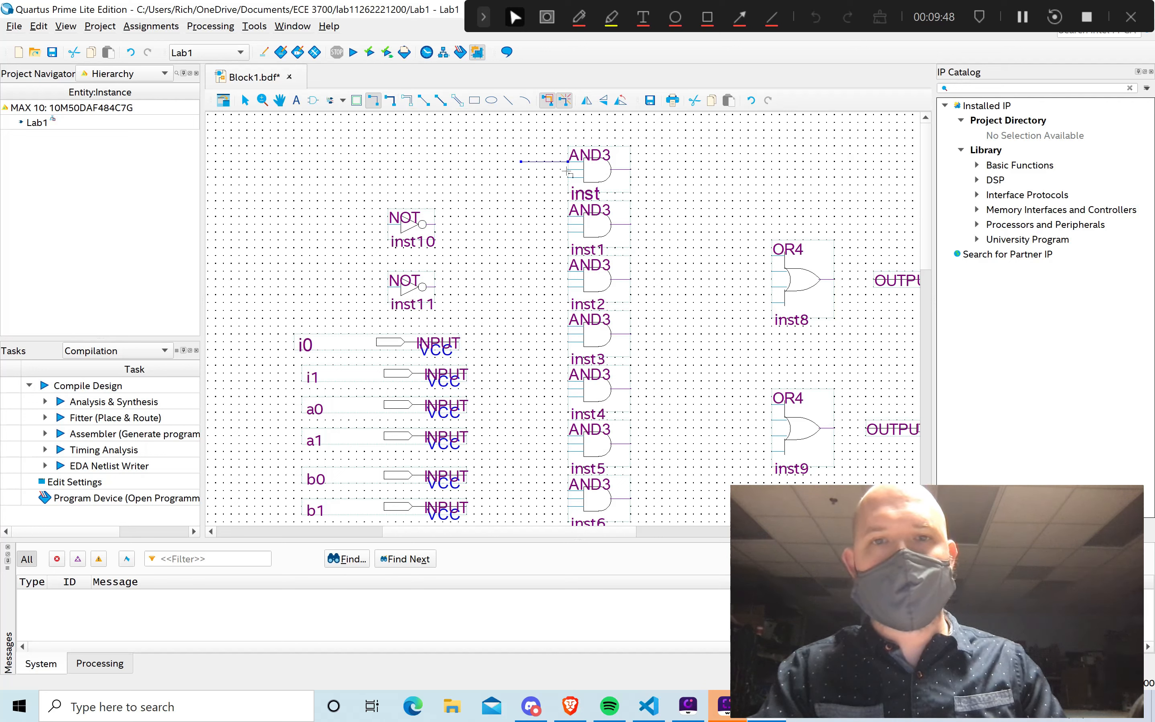
pyautogui.moveTo(568, 170); pyautogui.dragTo(517, 169)
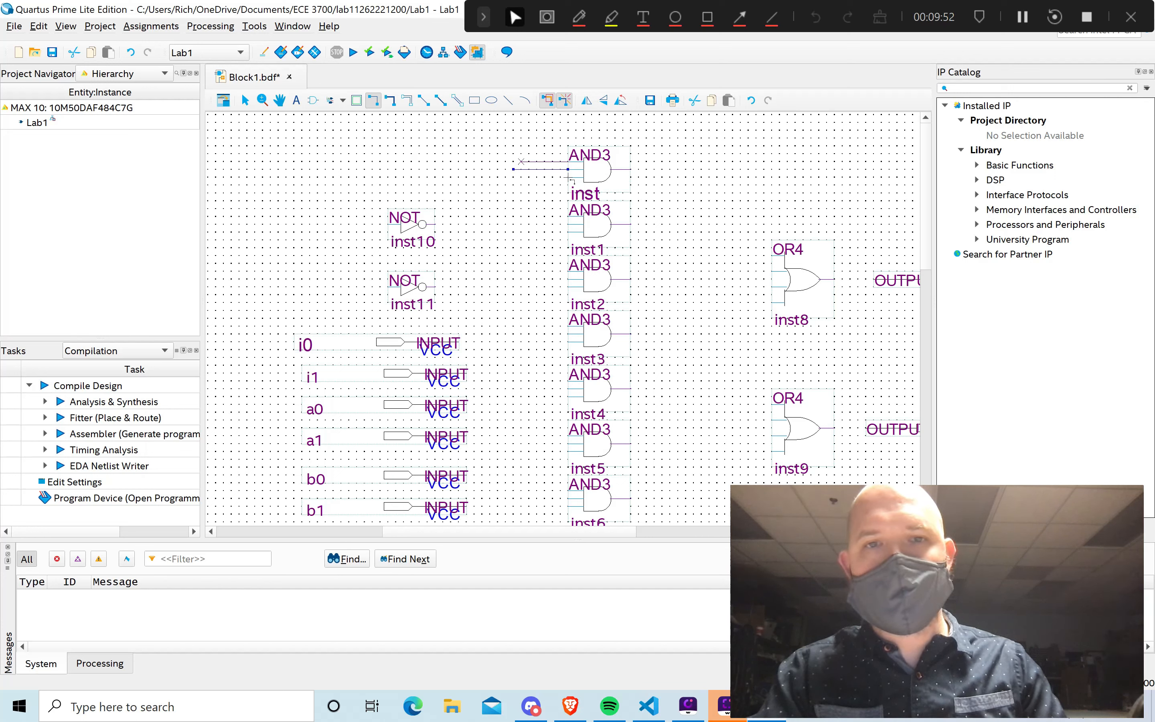
pyautogui.moveTo(568, 177); pyautogui.dragTo(489, 177)
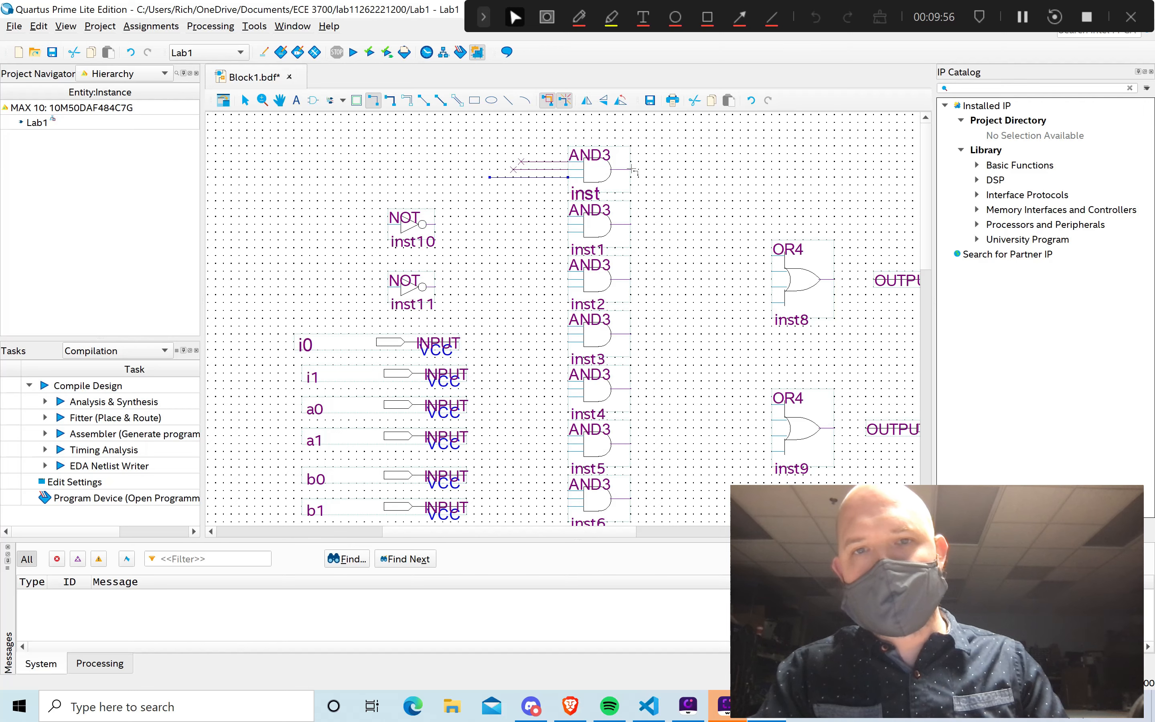
pyautogui.moveTo(631, 169); pyautogui.dragTo(678, 169)
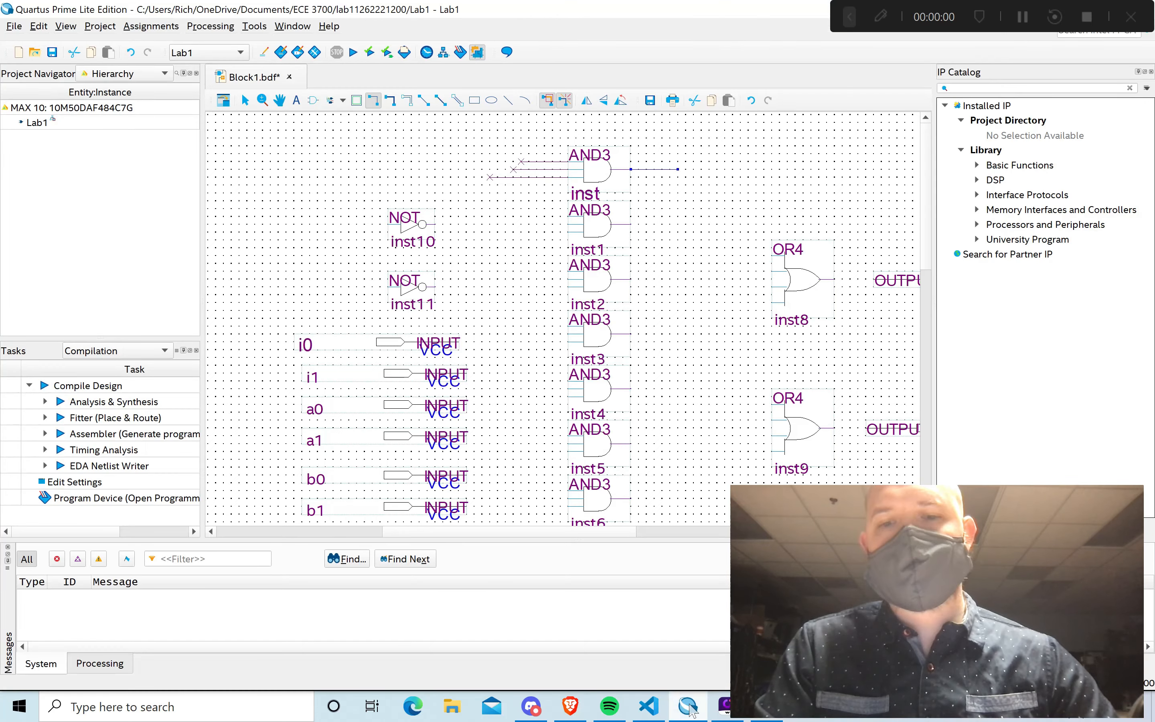
# Draw wire stubs leftward from the second AND3 gate's three inputs and delete the stray vertical wire segment at their open end.
pyautogui.click(374, 106)
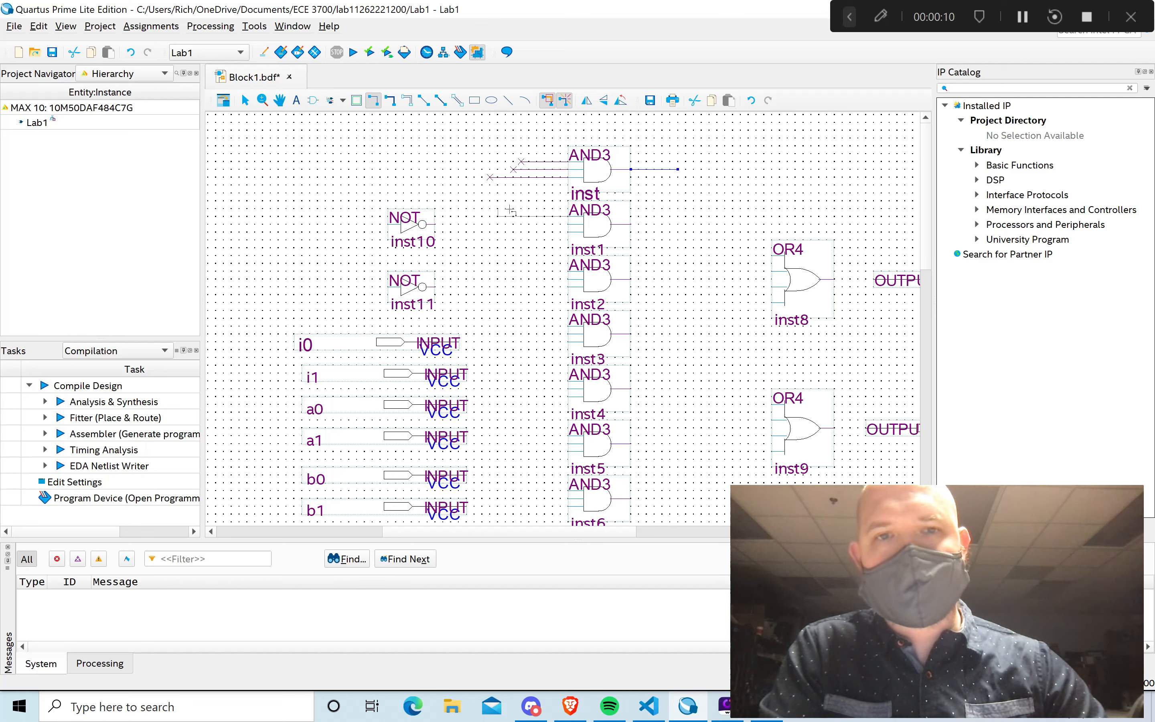
pyautogui.moveTo(568, 216); pyautogui.dragTo(505, 231)
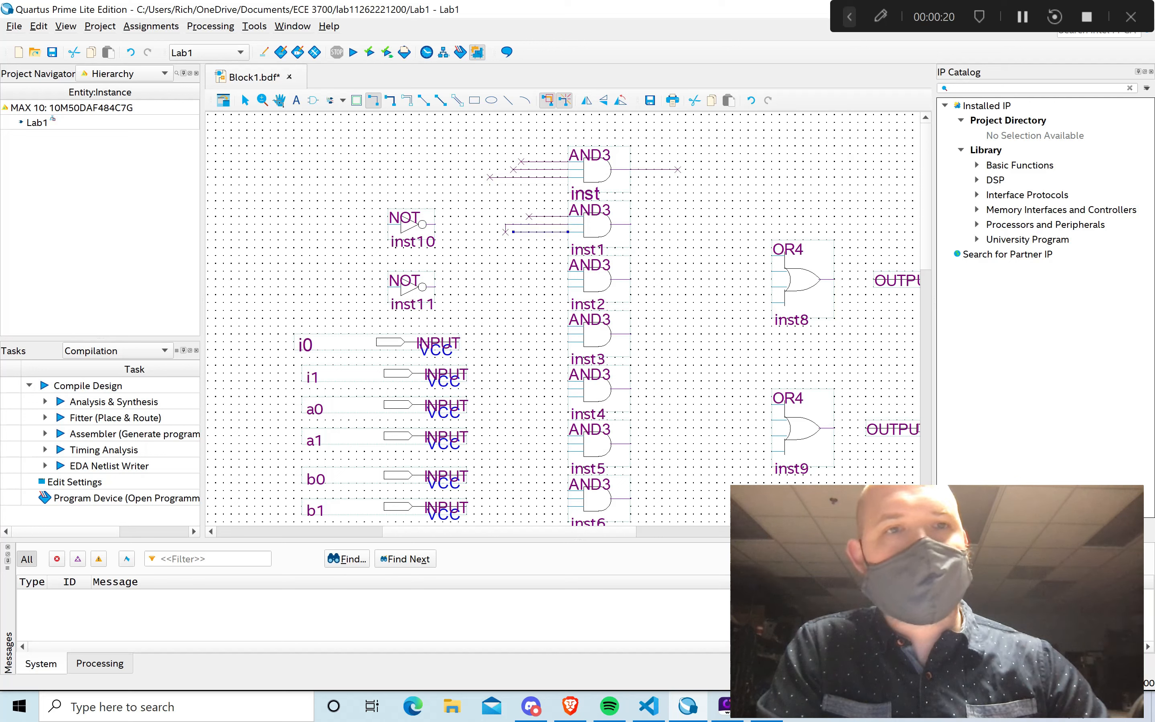
pyautogui.click(245, 101)
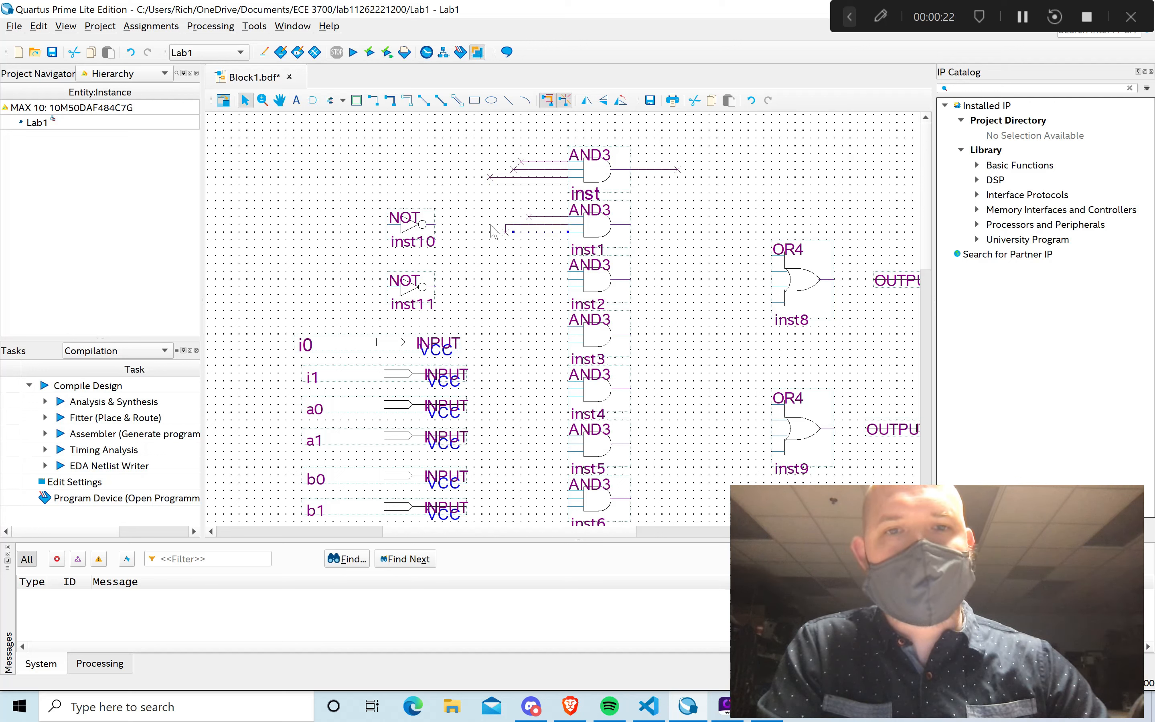
pyautogui.click(506, 232)
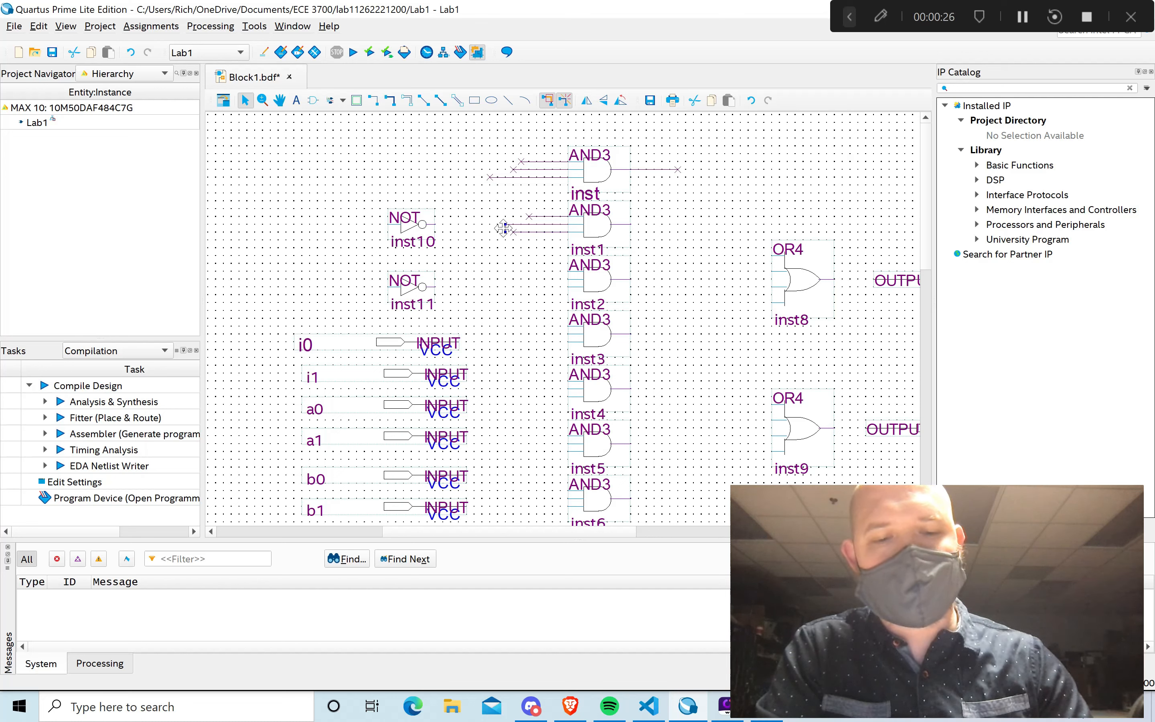
pyautogui.press('Delete')
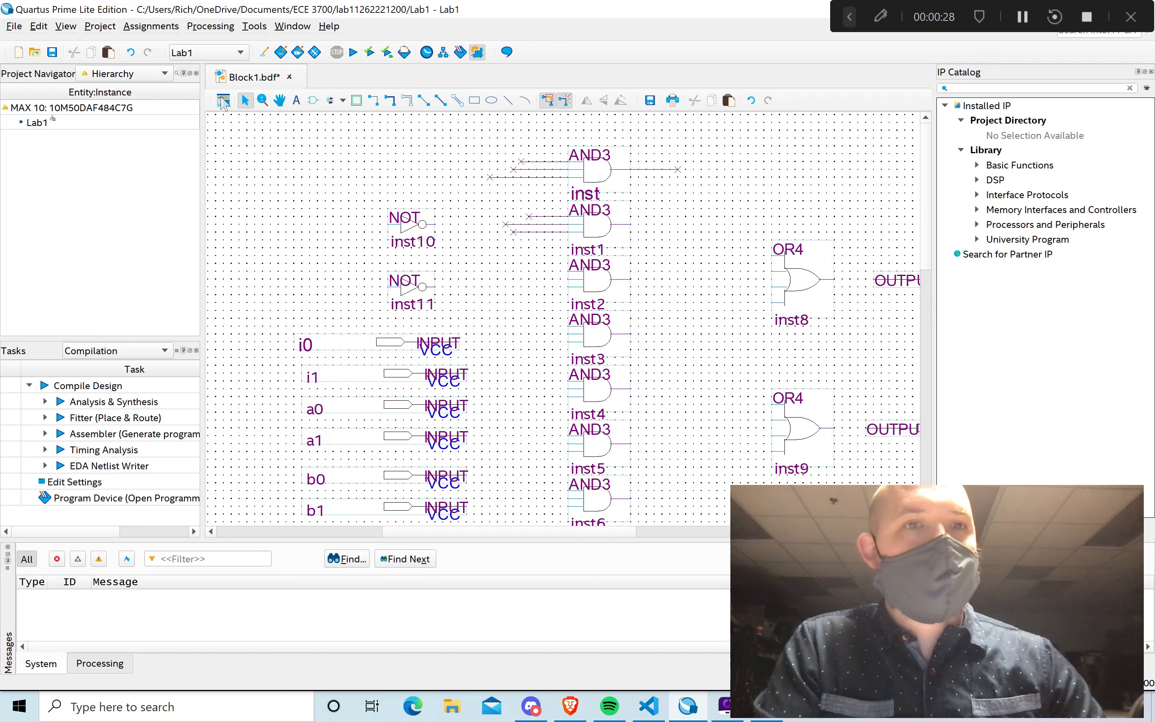
# Draw wire stubs leftward from the third AND3 gate's three inputs and rightward from the outputs of the second and third AND3 gates.
pyautogui.click(374, 102)
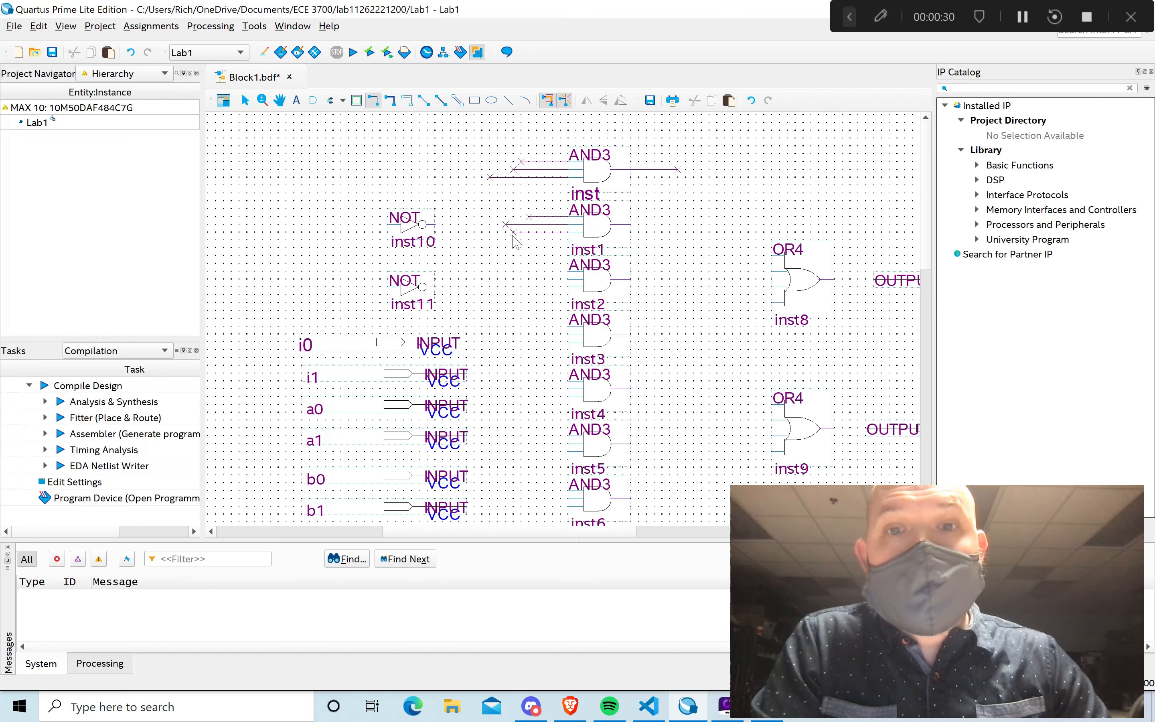
pyautogui.moveTo(567, 271)
pyautogui.mouseDown()
pyautogui.moveTo(487, 271)
pyautogui.moveTo(521, 271)
pyautogui.mouseUp()
pyautogui.moveTo(568, 279); pyautogui.dragTo(505, 279)
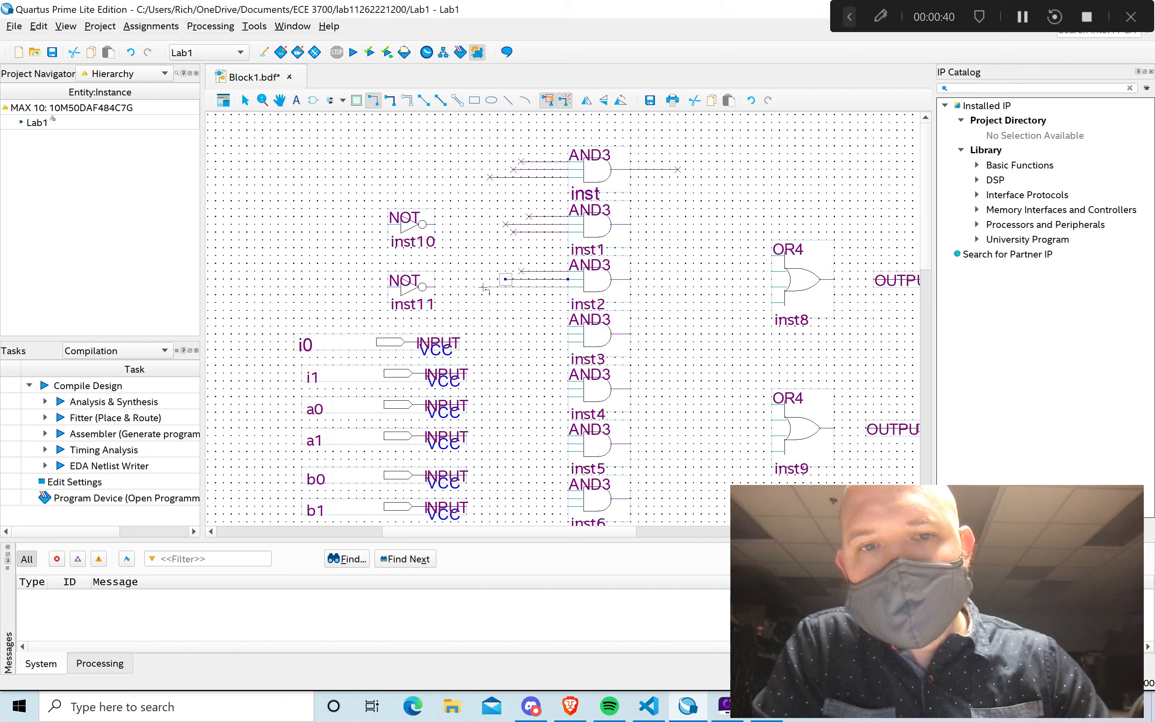
pyautogui.click(484, 286)
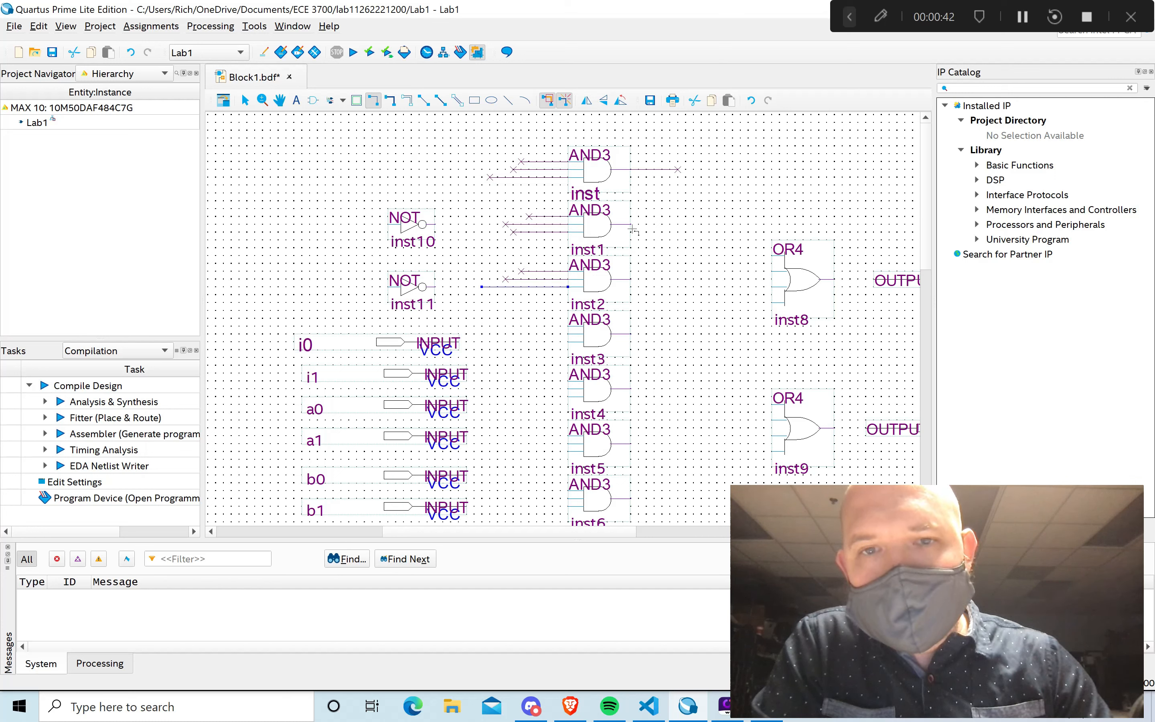
pyautogui.moveTo(632, 225); pyautogui.dragTo(670, 224)
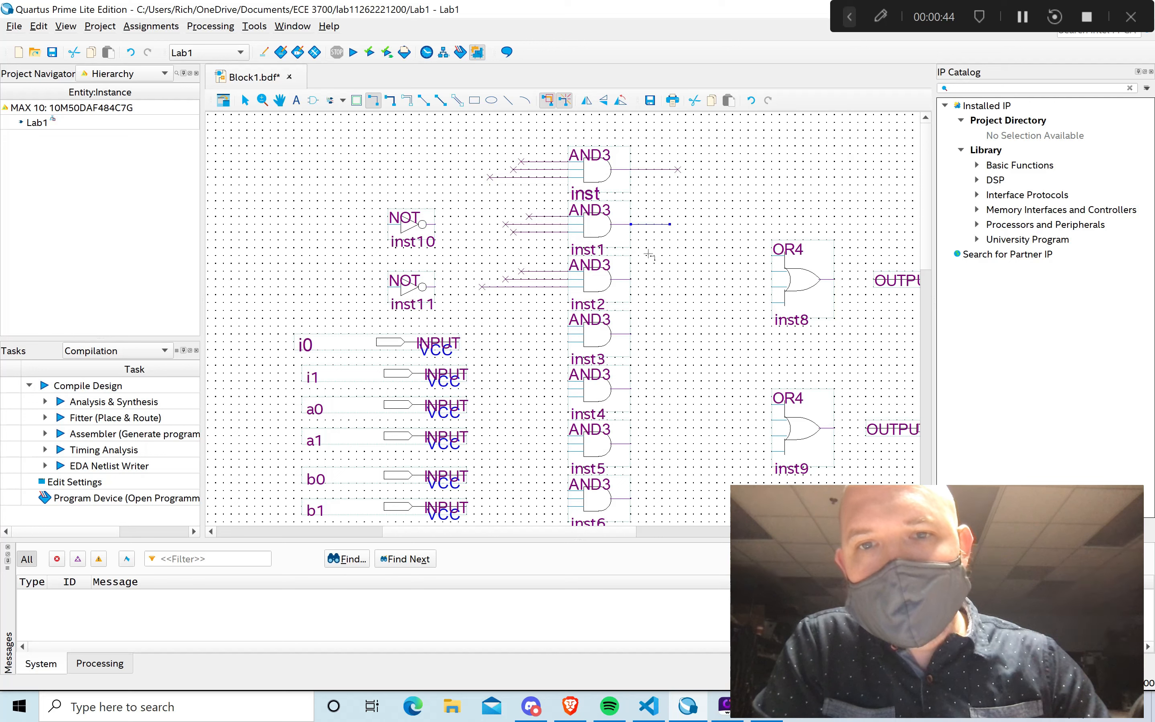
pyautogui.moveTo(634, 280); pyautogui.dragTo(686, 280)
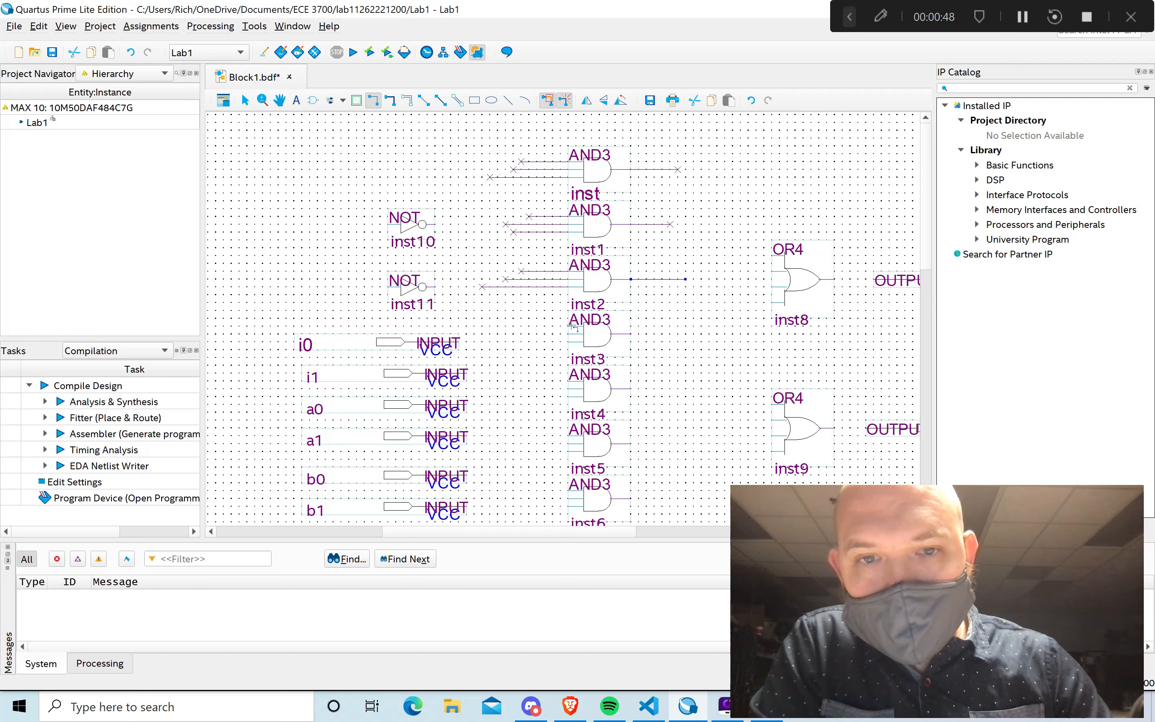
# Draw wire stubs leftward from the fourth AND3 gate's three inputs and delete the stray vertical segments at their open ends.
pyautogui.moveTo(573, 326); pyautogui.dragTo(514, 326)
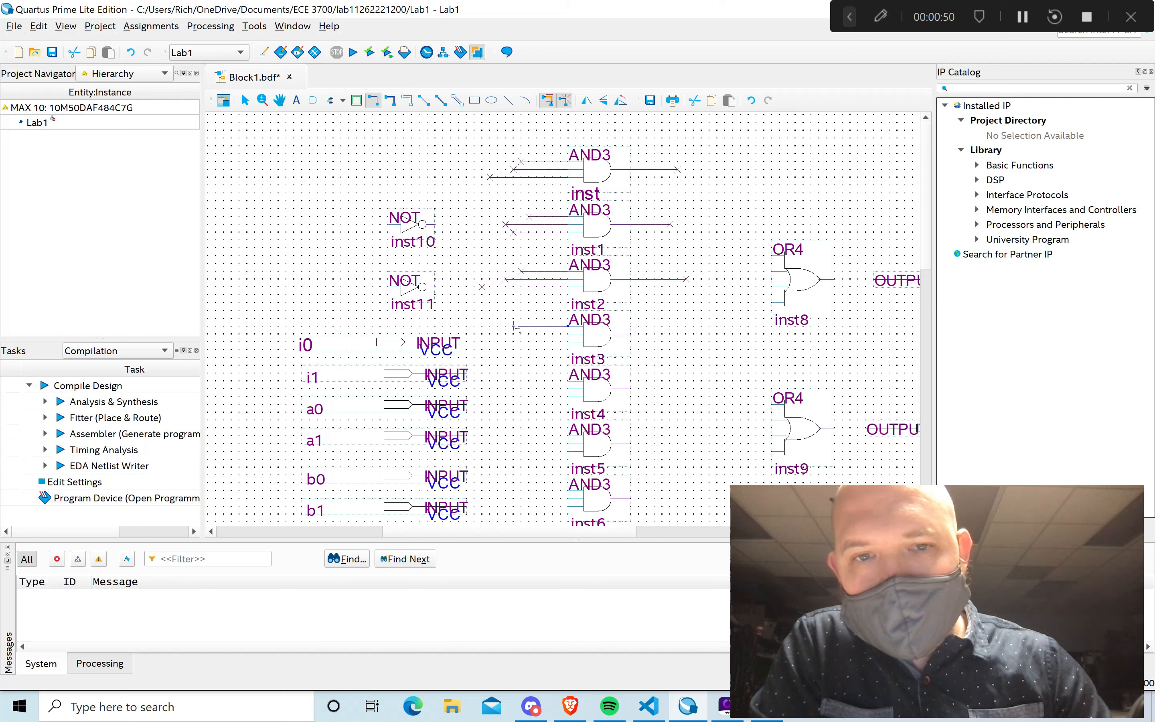
pyautogui.moveTo(569, 336); pyautogui.dragTo(498, 341)
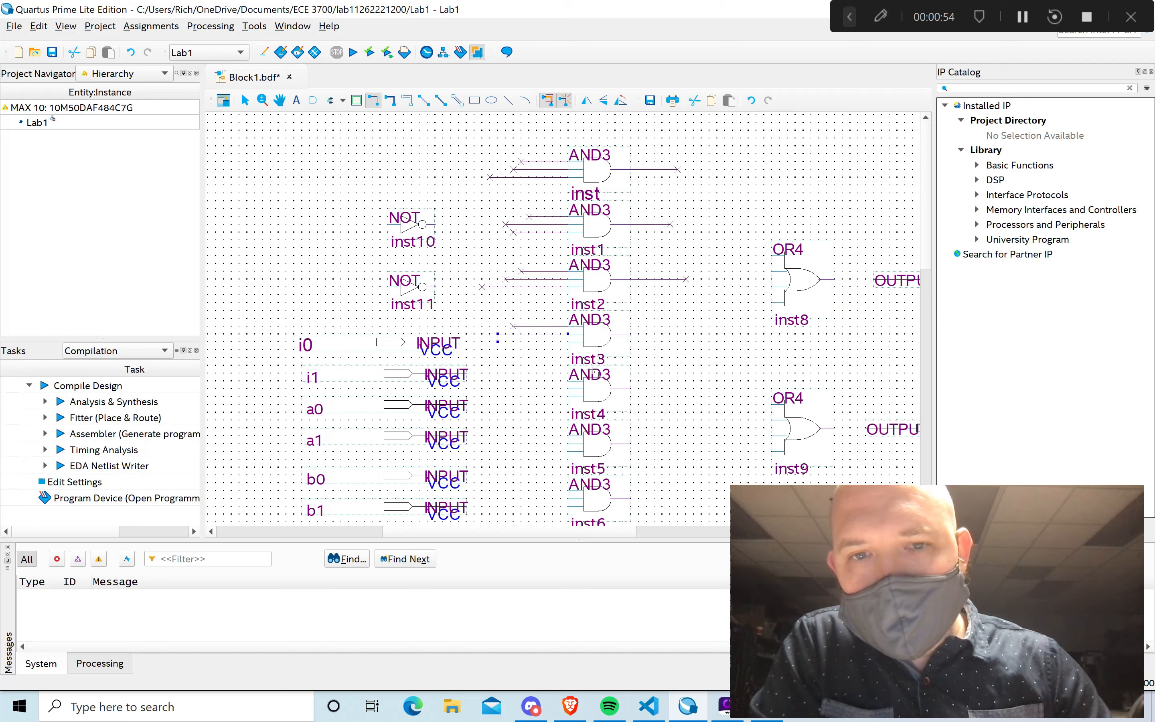
pyautogui.moveTo(568, 341); pyautogui.dragTo(506, 357)
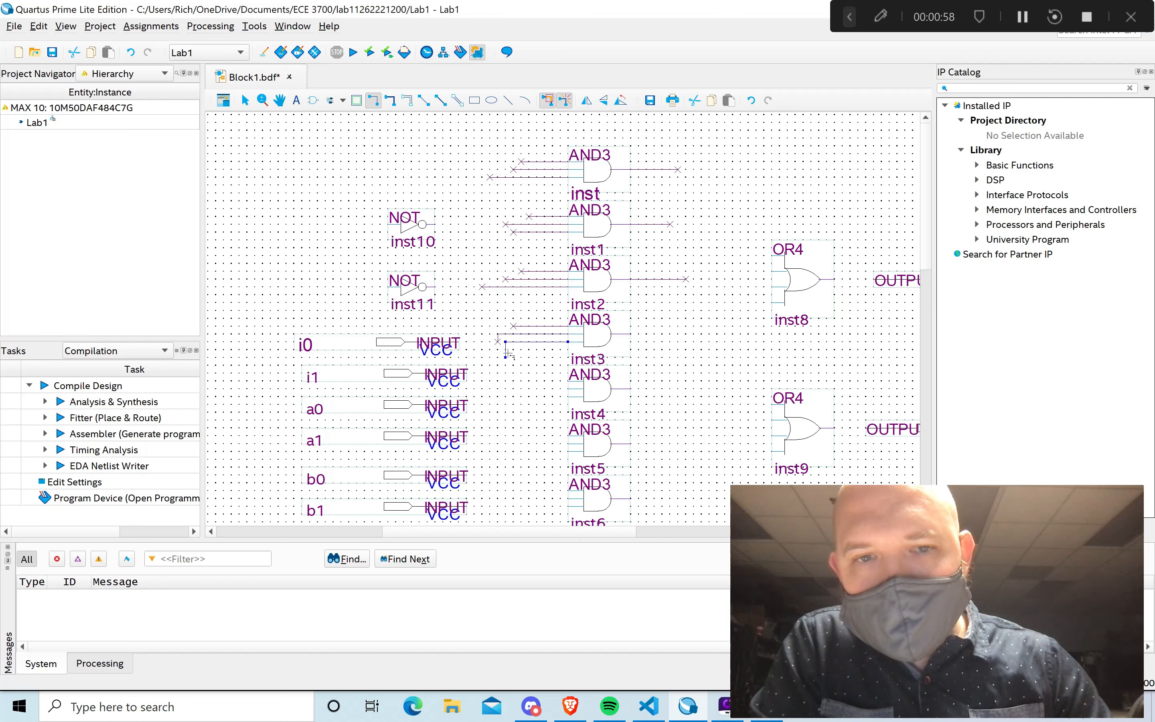
pyautogui.click(245, 100)
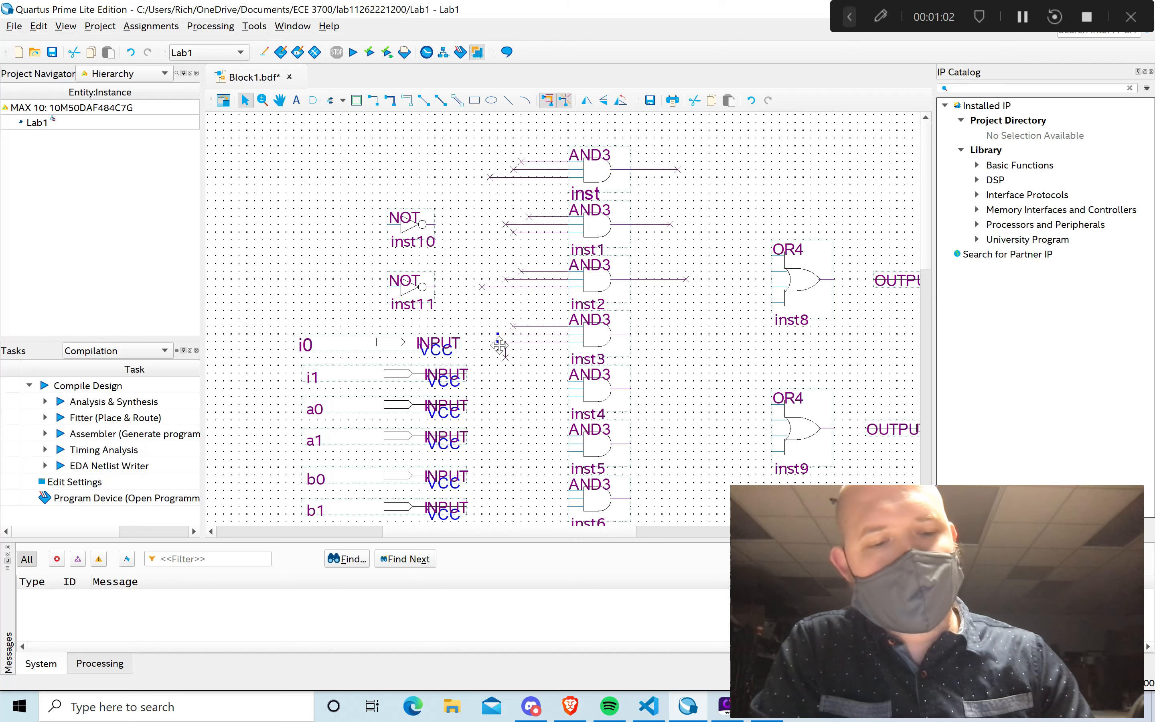
pyautogui.moveTo(499, 344); pyautogui.dragTo(506, 362)
pyautogui.press('Delete')
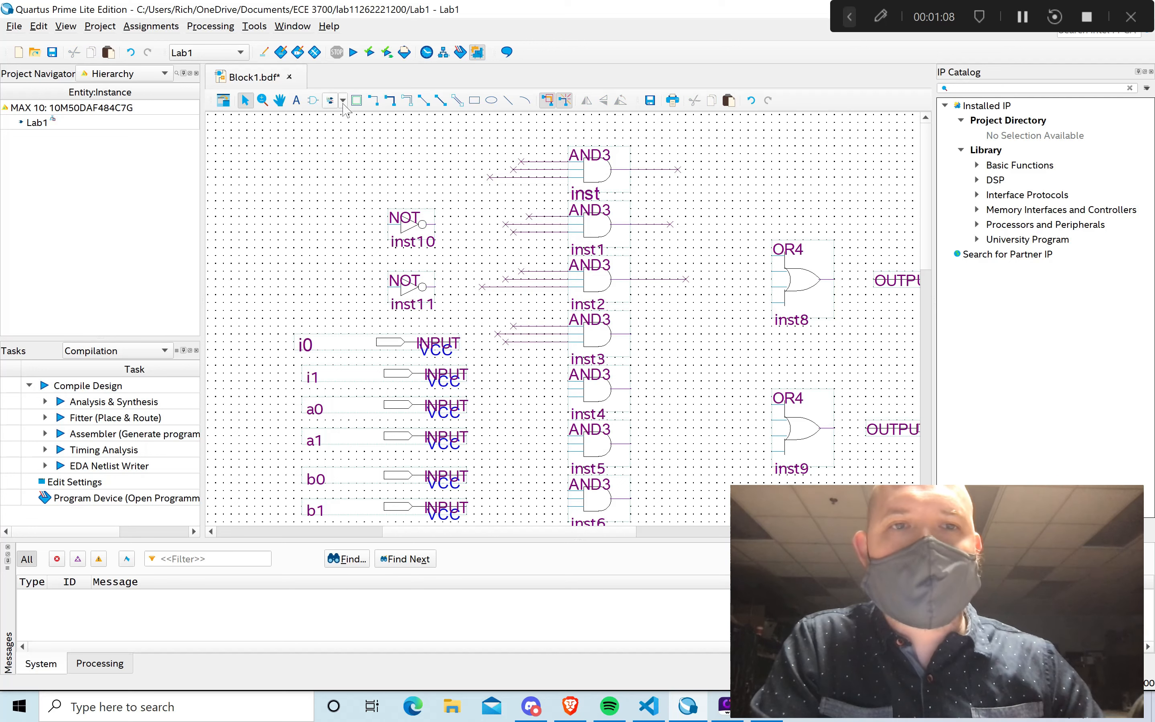
# Draw open-ended wire stubs leftward from the three inputs of the fifth and sixth AND3 gates.
pyautogui.click(373, 100)
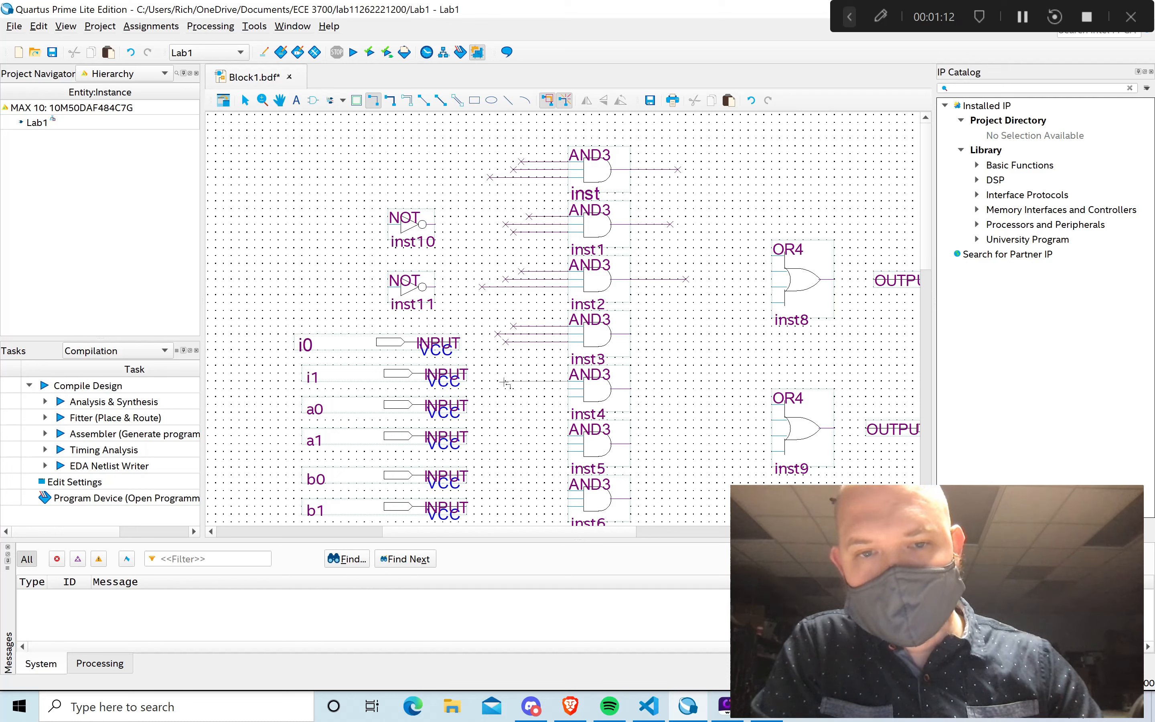
pyautogui.moveTo(505, 381)
pyautogui.mouseDown()
pyautogui.moveTo(568, 380)
pyautogui.moveTo(490, 389)
pyautogui.mouseUp()
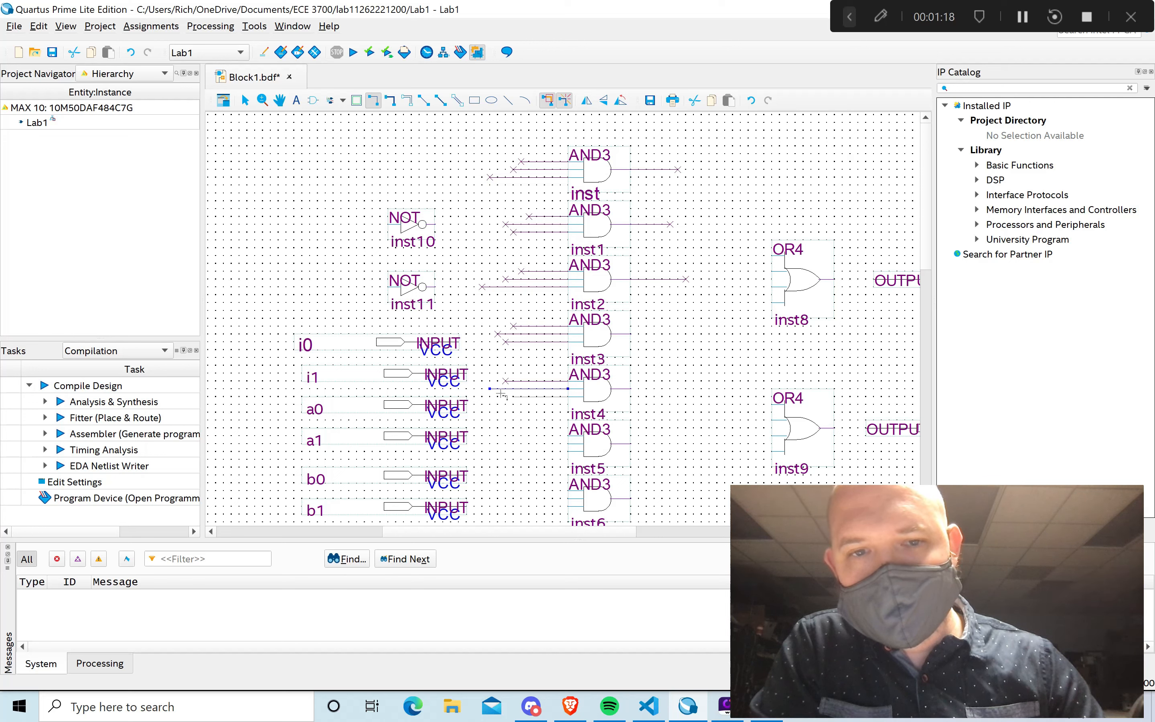
pyautogui.moveTo(477, 398); pyautogui.dragTo(474, 396)
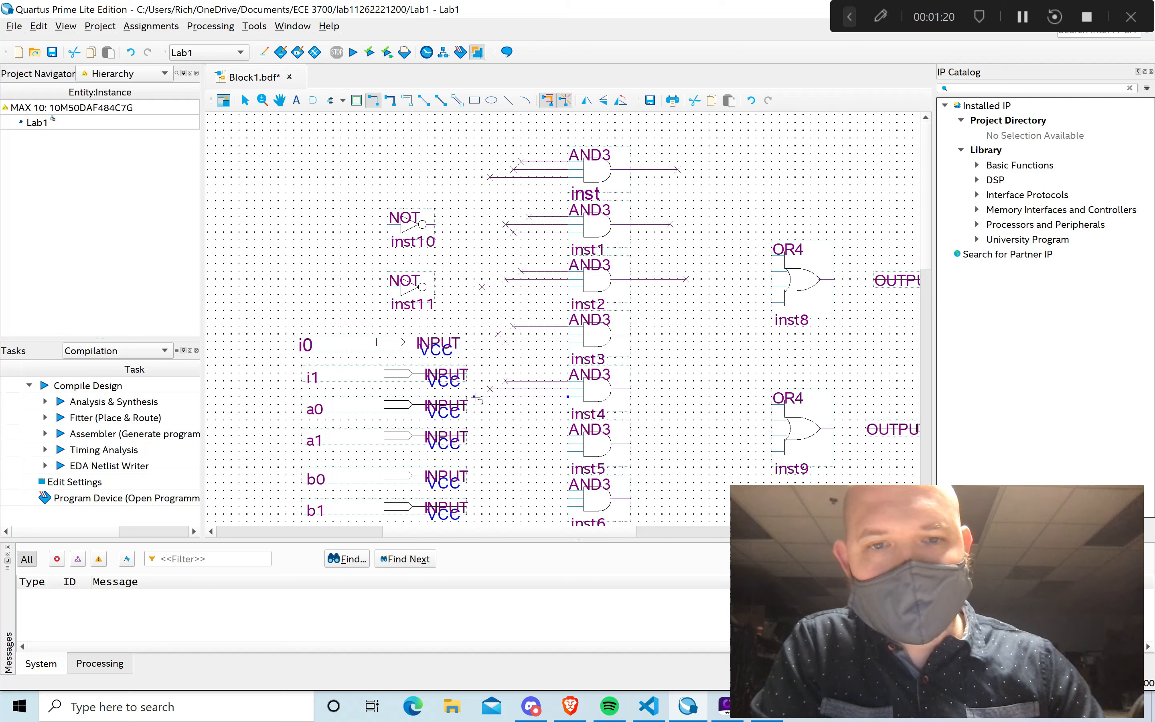
pyautogui.moveTo(568, 436); pyautogui.dragTo(537, 435)
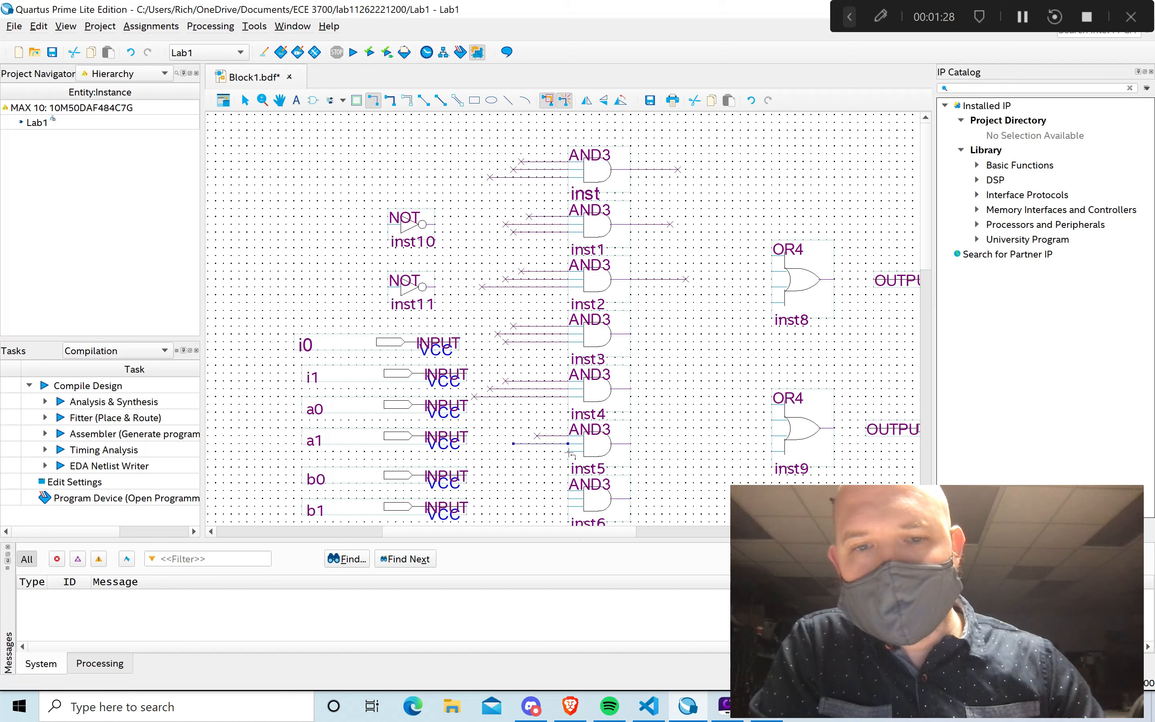
pyautogui.moveTo(568, 451); pyautogui.dragTo(497, 451)
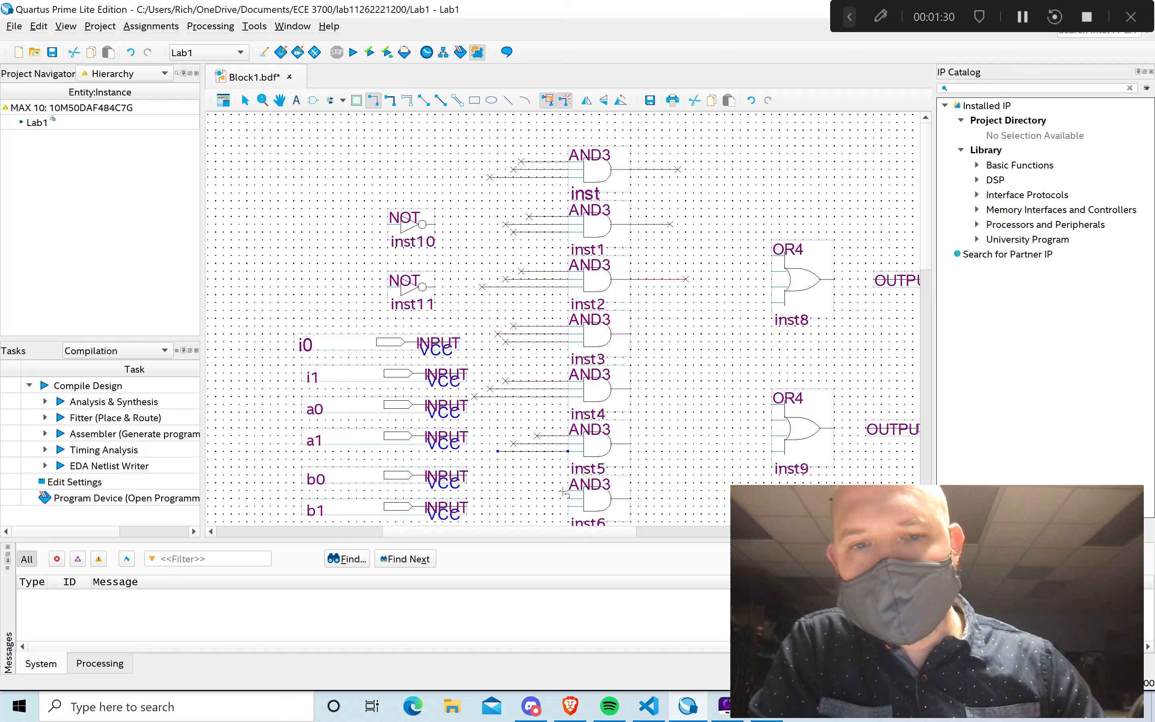
# Draw straight wire stubs leftward from the three inputs of the seventh and eighth AND3 gates, redrawing the seventh gate's bent lowest stub.
pyautogui.moveTo(568, 491); pyautogui.dragTo(500, 504)
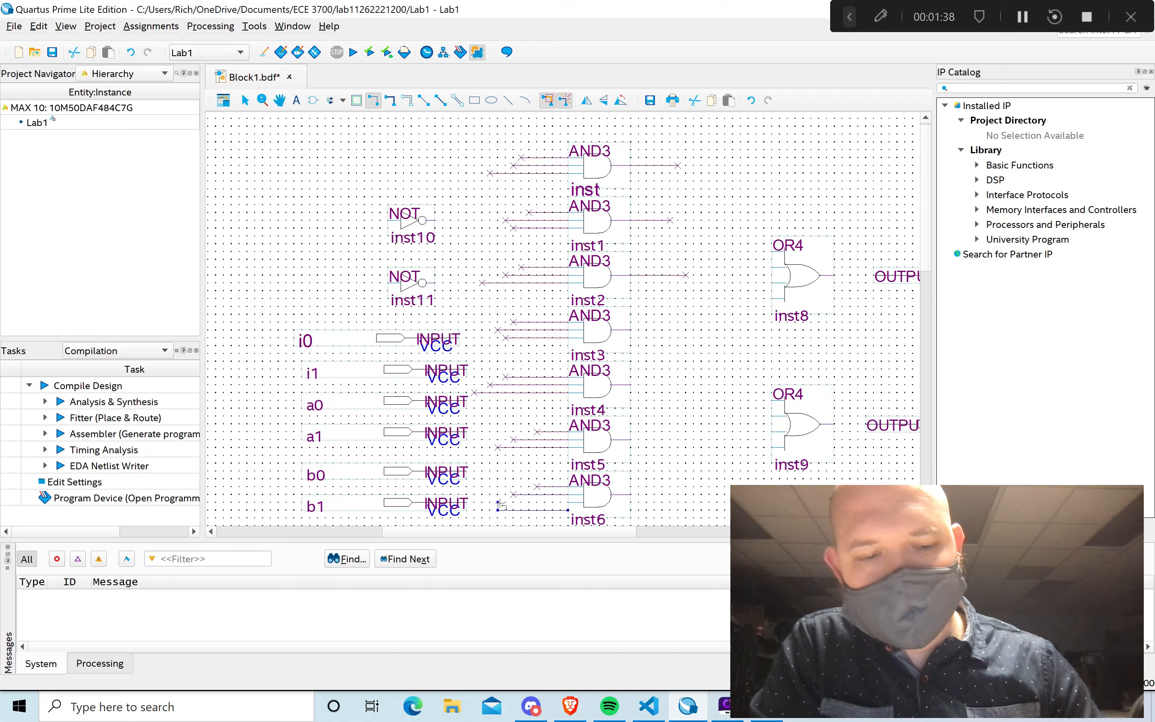
pyautogui.hotkey('ctrl', 'z')
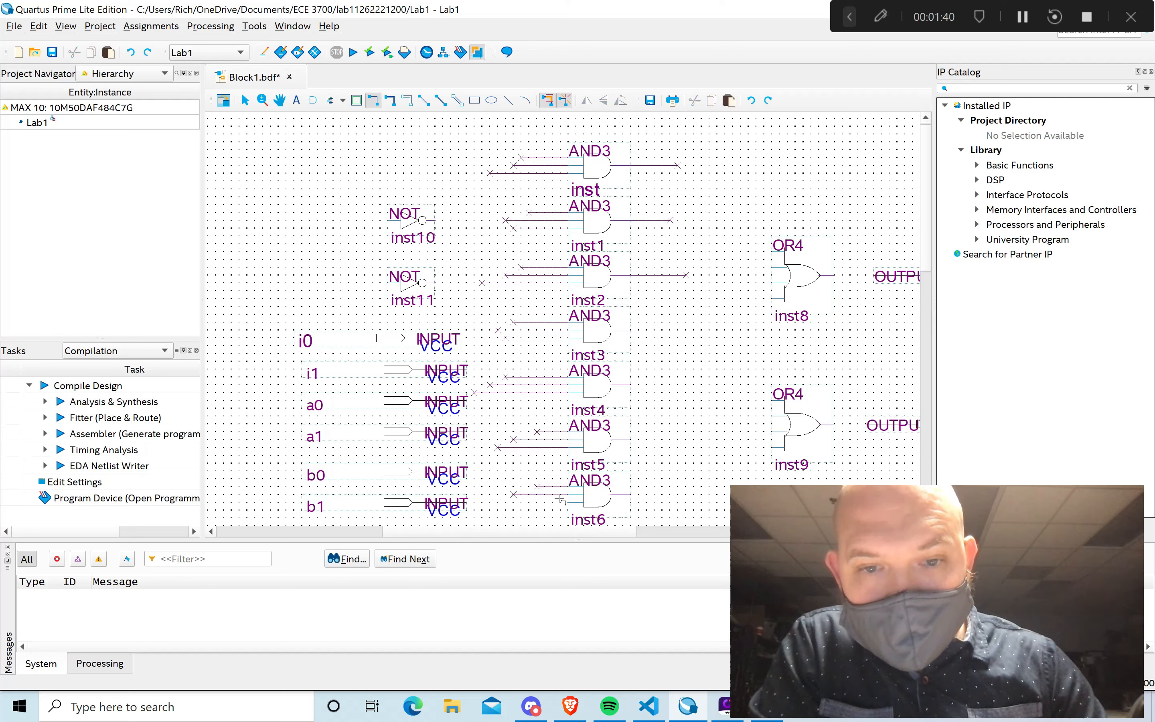
pyautogui.moveTo(569, 503); pyautogui.dragTo(496, 502)
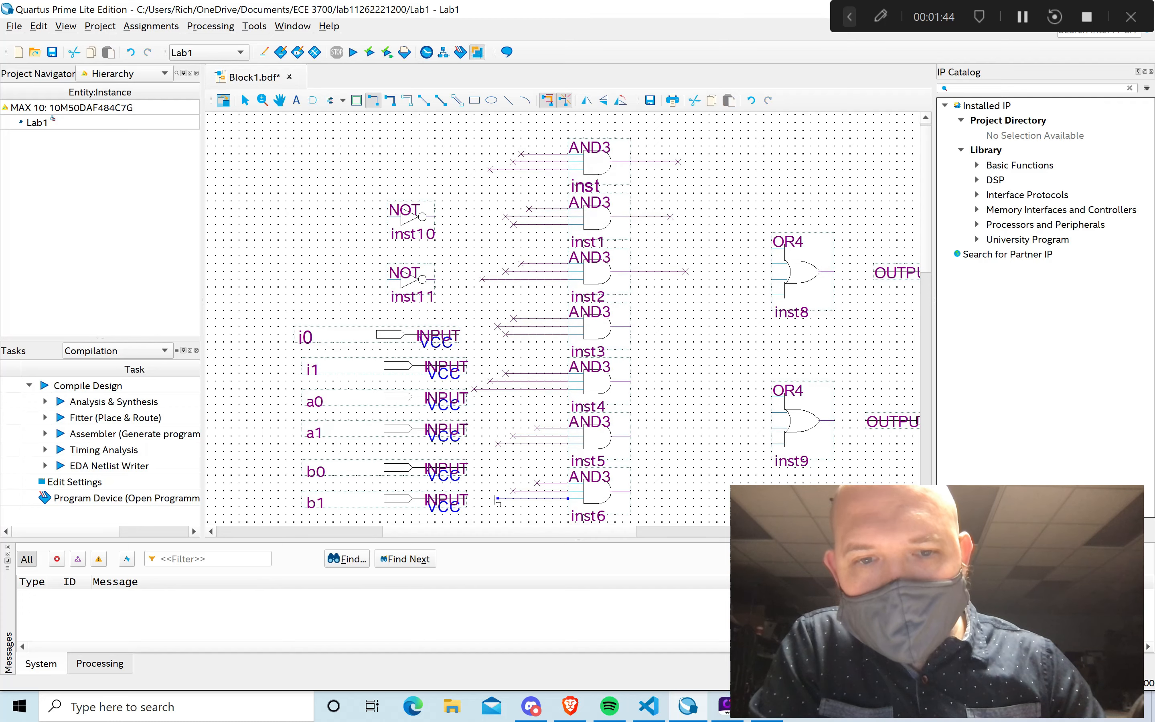
pyautogui.scroll(-5, 496, 500)
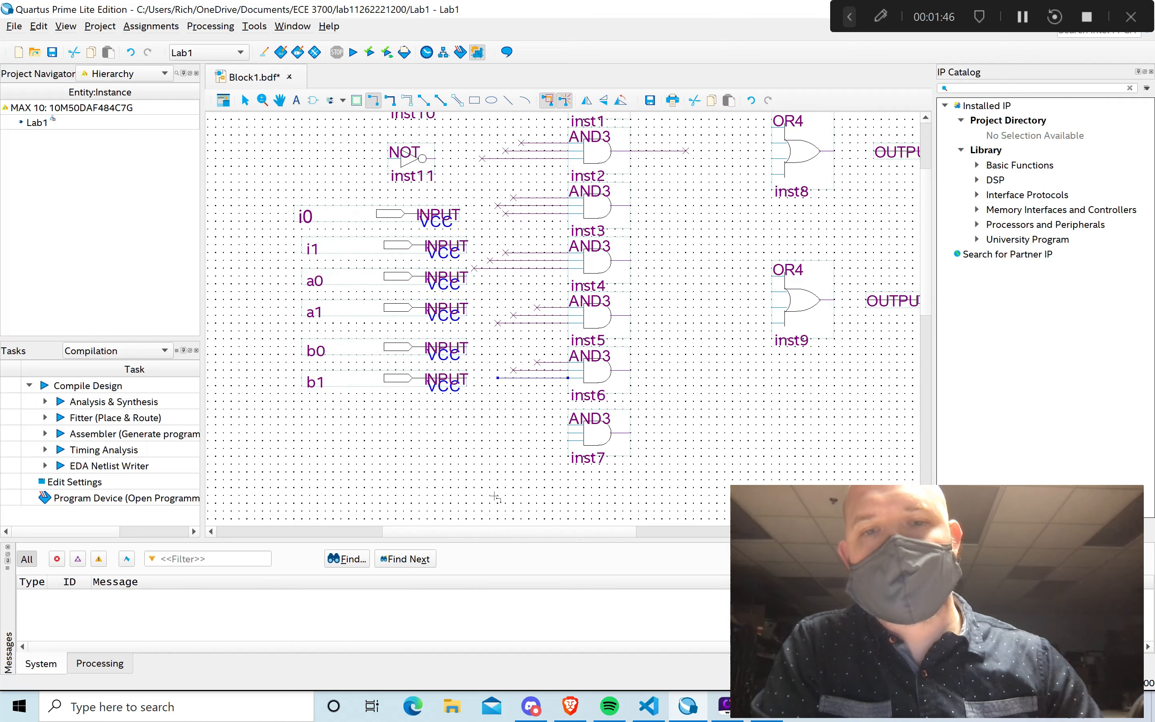
pyautogui.moveTo(568, 425)
pyautogui.mouseDown()
pyautogui.moveTo(483, 446)
pyautogui.moveTo(505, 441)
pyautogui.mouseUp()
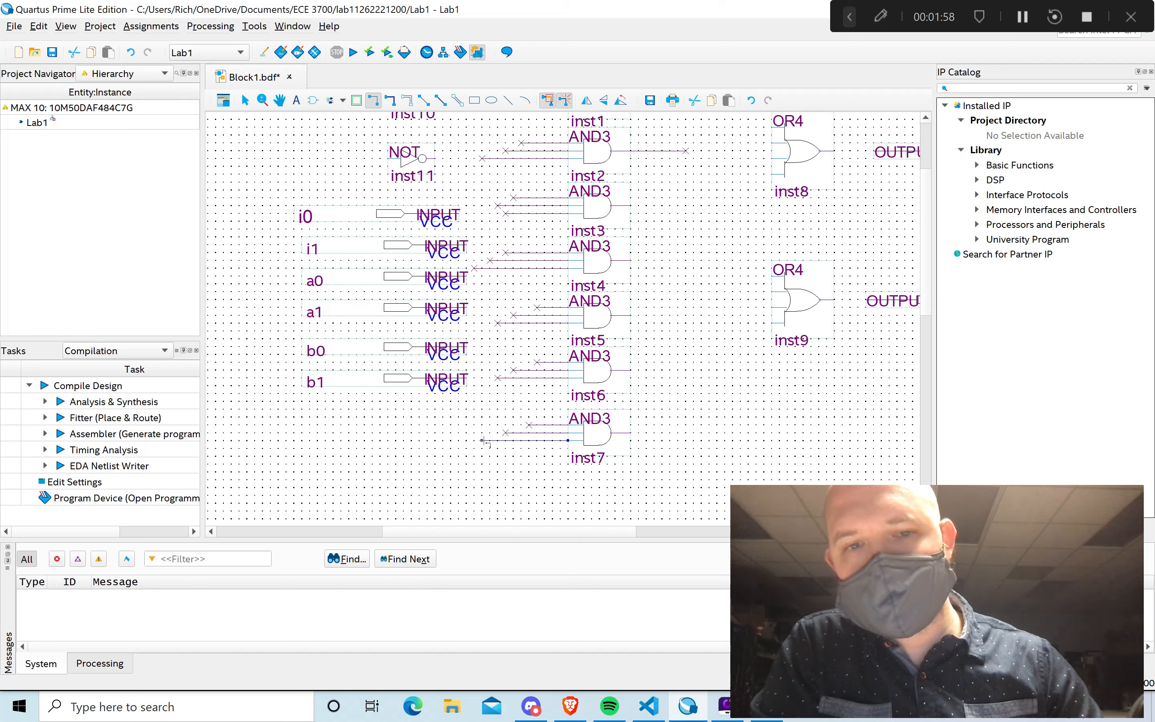
# Draw wire stubs rightward from the outputs of the fourth through eighth AND3 gates and delete the stray vertical segment on the seventh gate's stub.
pyautogui.scroll(3, 716, 350)
pyautogui.scroll(-2, 716, 350)
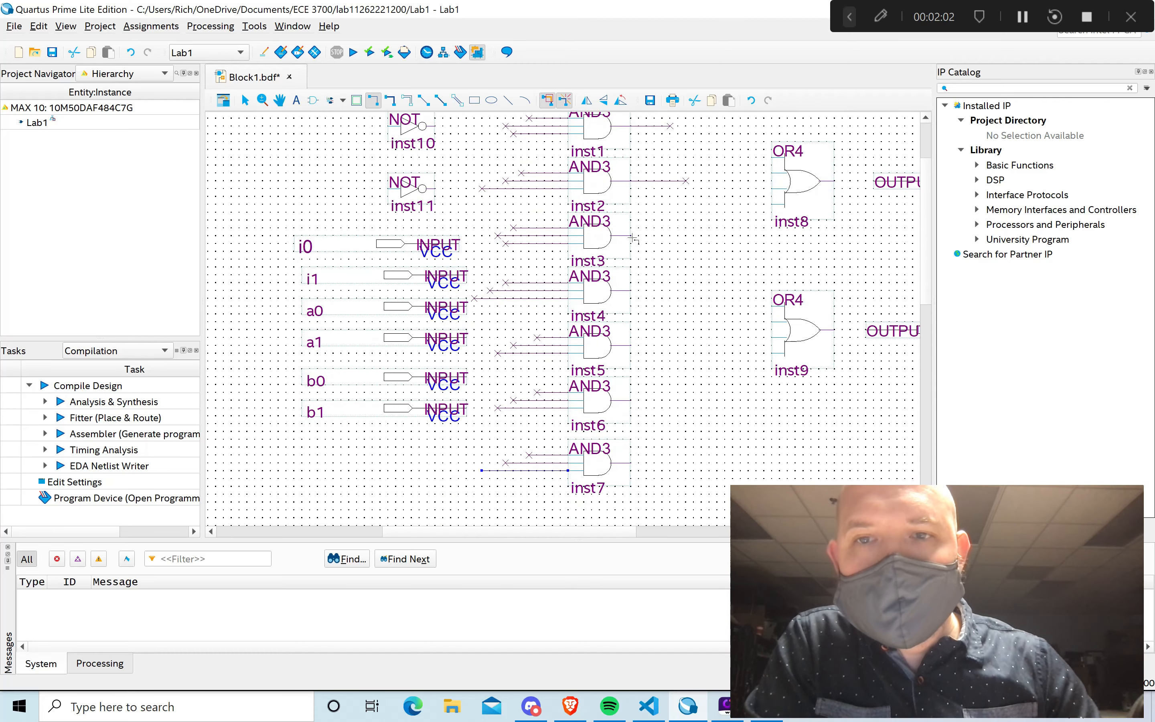
pyautogui.moveTo(631, 236); pyautogui.dragTo(670, 236)
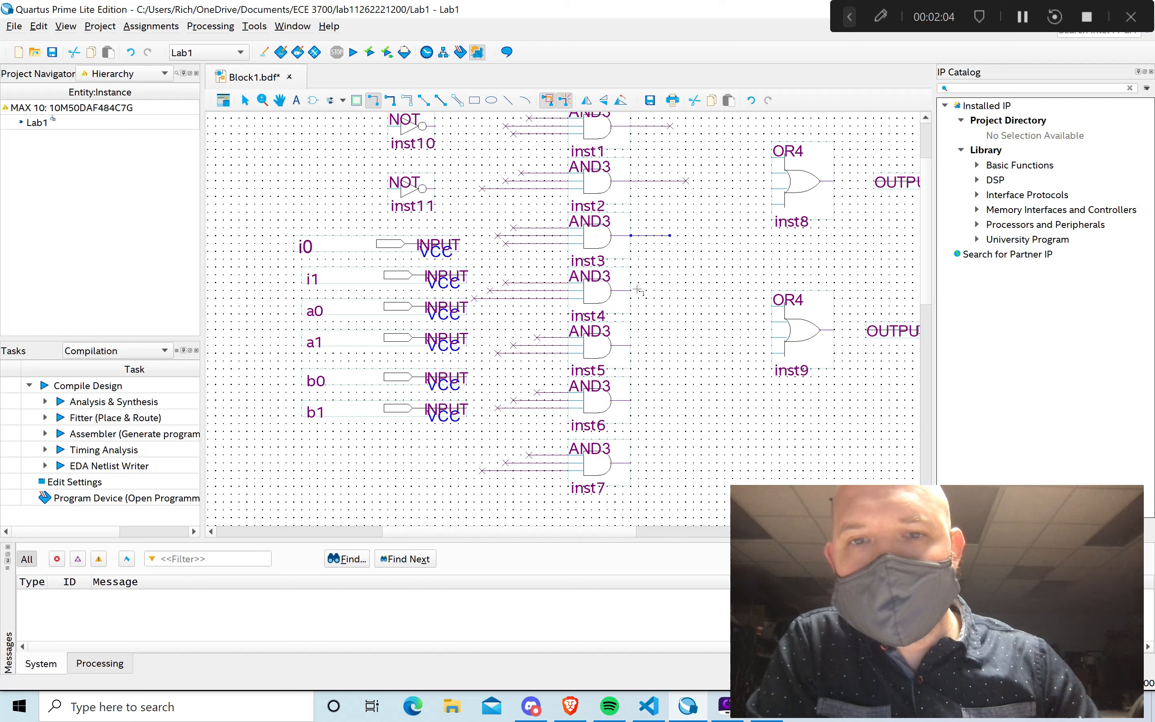
pyautogui.moveTo(631, 290); pyautogui.dragTo(671, 291)
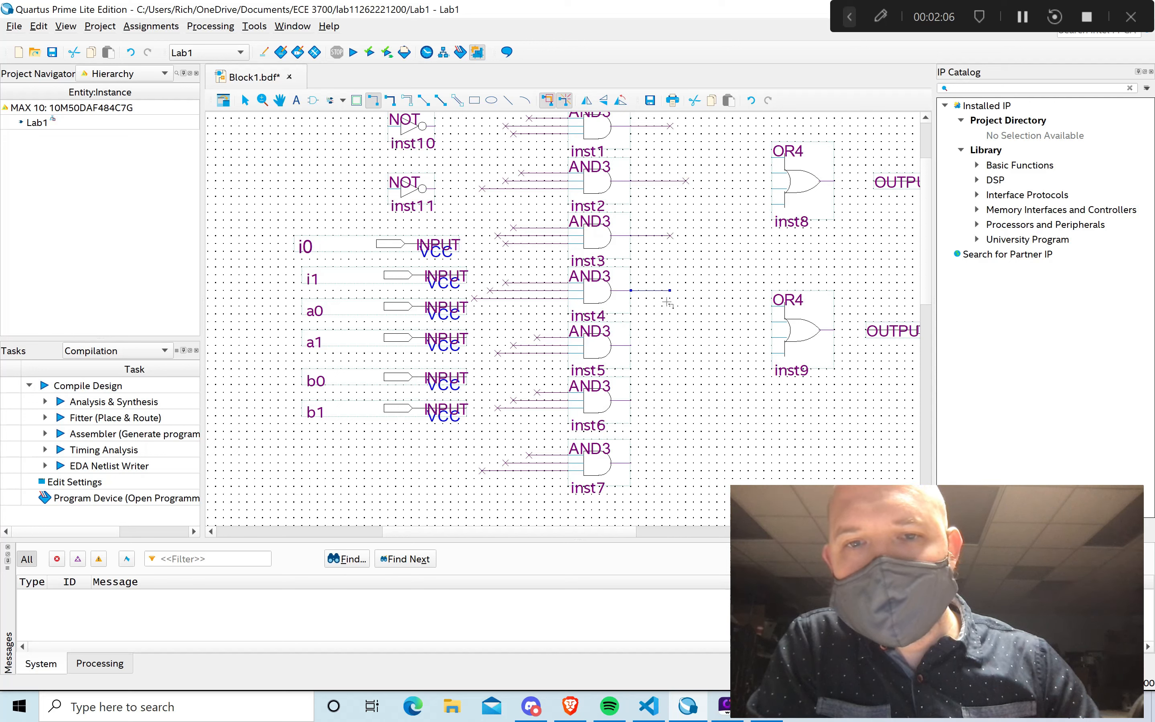
pyautogui.moveTo(631, 345); pyautogui.dragTo(665, 346)
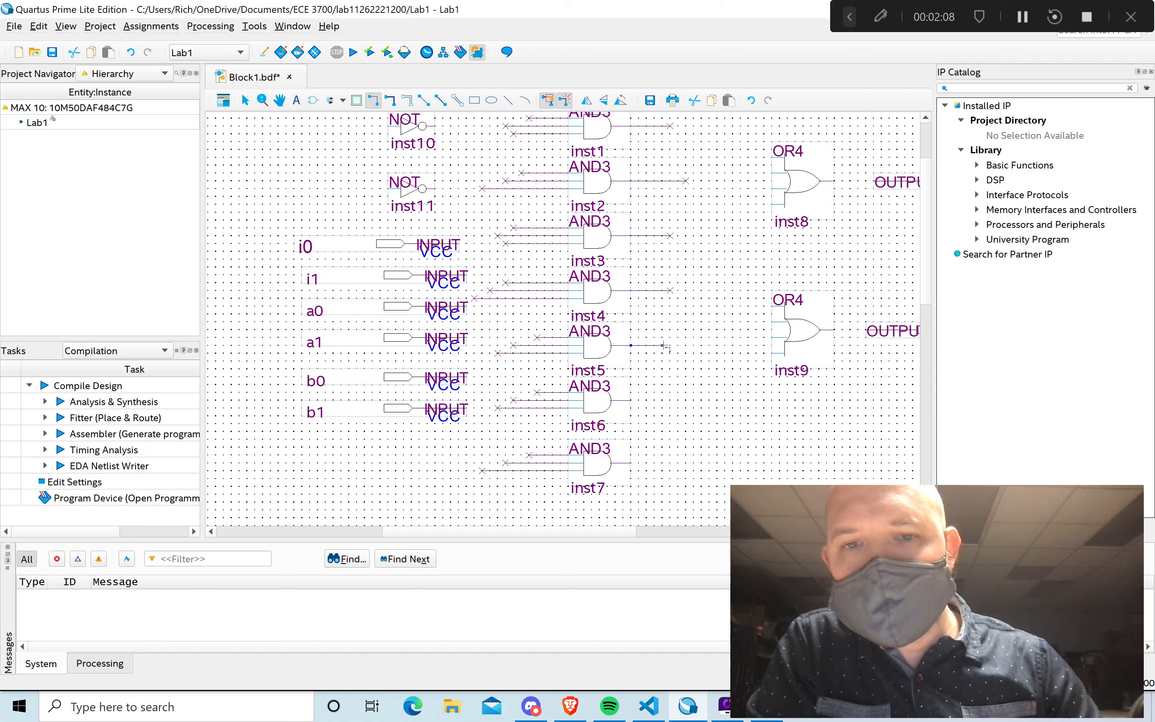
pyautogui.moveTo(631, 400); pyautogui.dragTo(670, 401)
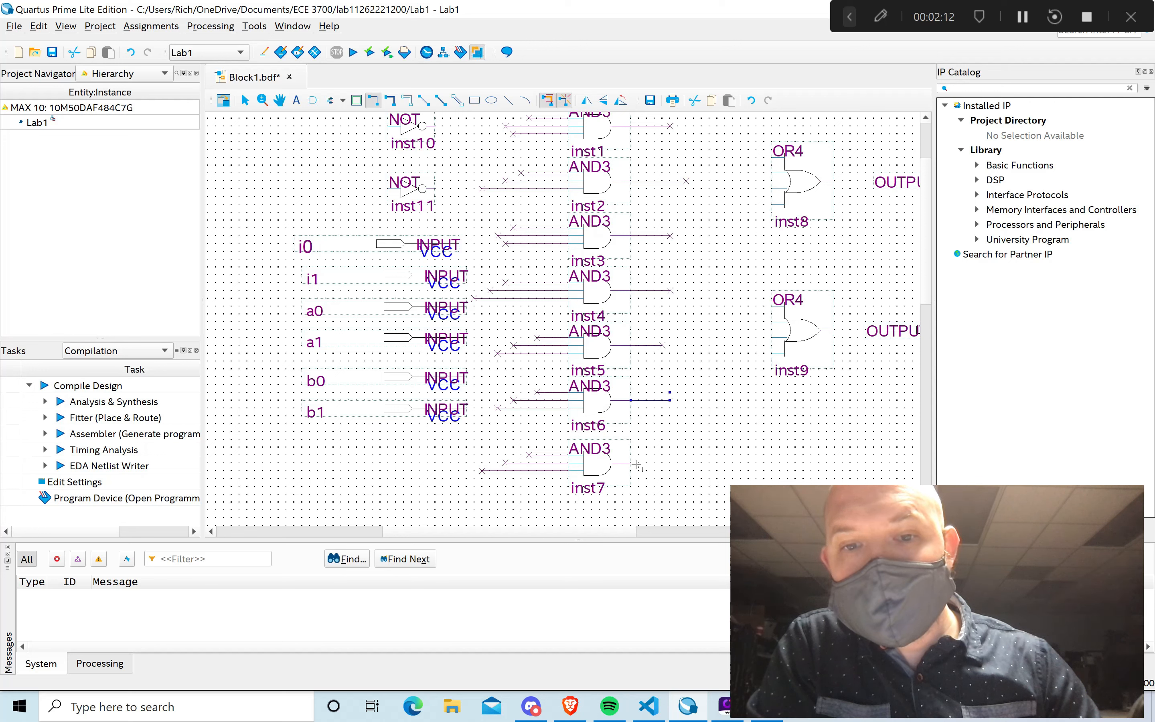
pyautogui.moveTo(633, 463); pyautogui.dragTo(670, 463)
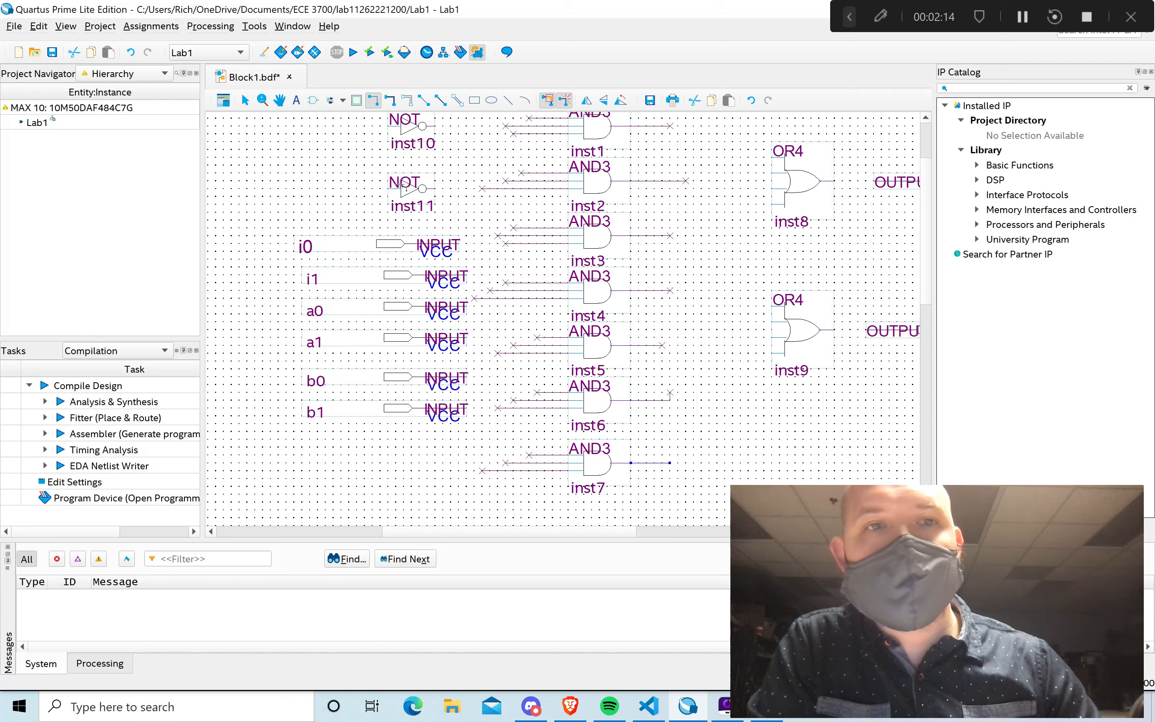
pyautogui.click(245, 100)
pyautogui.click(672, 392)
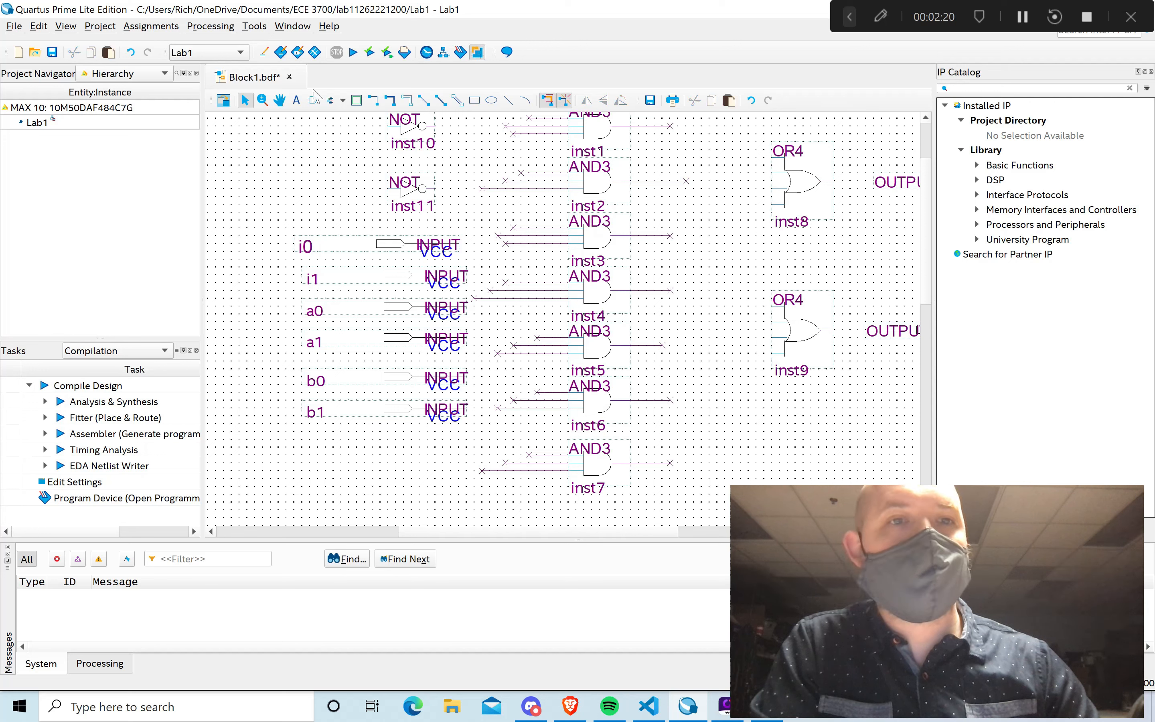
# Draw wire stubs leftward from the upper OR4 gate's four inputs and wire its output to the f0 output pin.
pyautogui.click(373, 101)
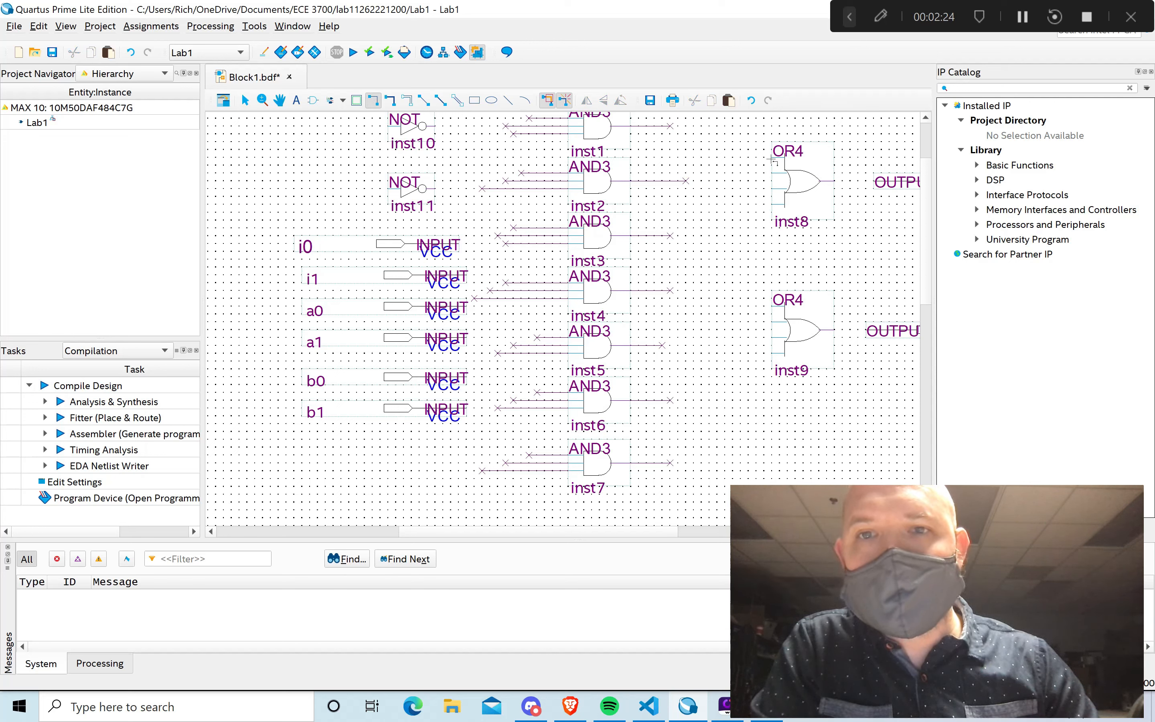
pyautogui.moveTo(773, 158)
pyautogui.mouseDown()
pyautogui.moveTo(731, 157)
pyautogui.moveTo(745, 188)
pyautogui.moveTo(726, 188)
pyautogui.moveTo(732, 203)
pyautogui.mouseUp()
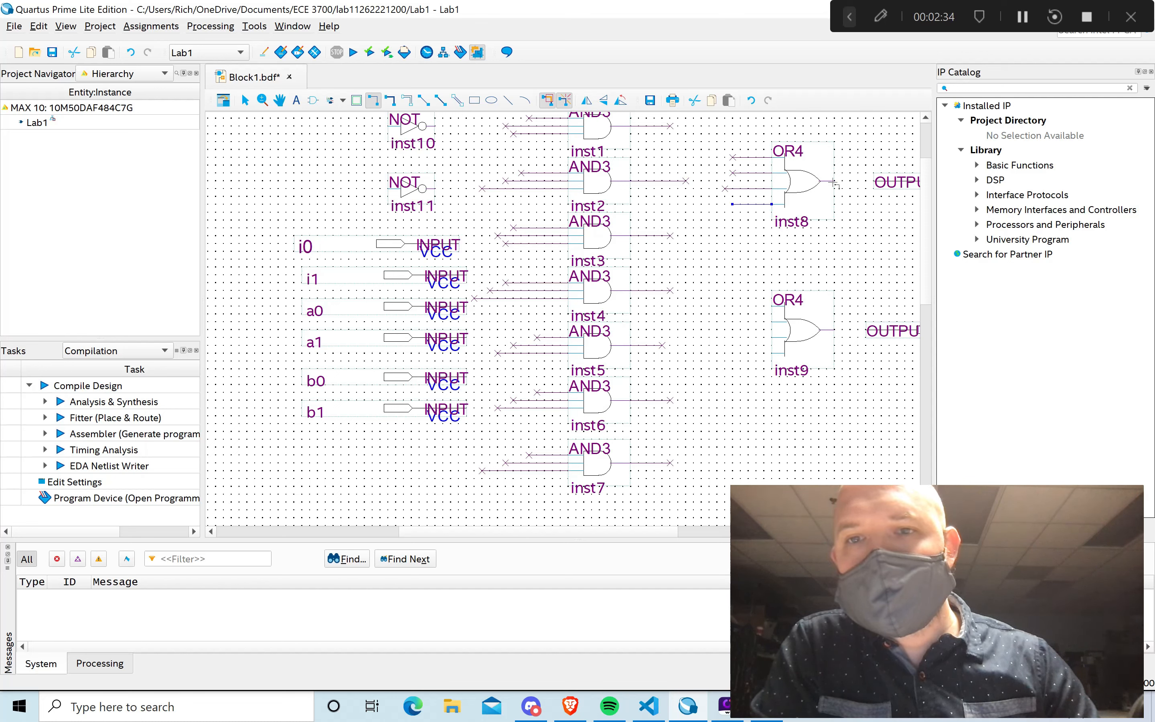
pyautogui.moveTo(834, 180); pyautogui.dragTo(874, 180)
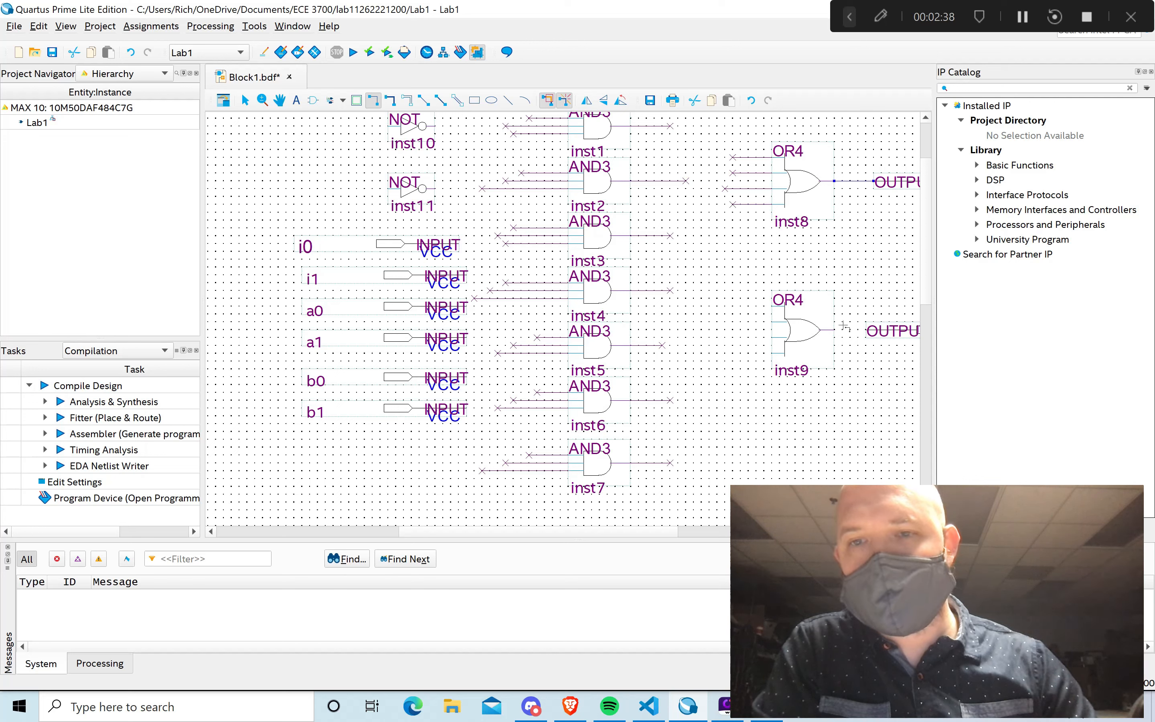
# Wire the lower OR4 gate's output to the f1 output pin and draw stubs leftward from its four inputs.
pyautogui.moveTo(837, 331)
pyautogui.mouseDown()
pyautogui.moveTo(879, 331)
pyautogui.moveTo(867, 331)
pyautogui.mouseUp()
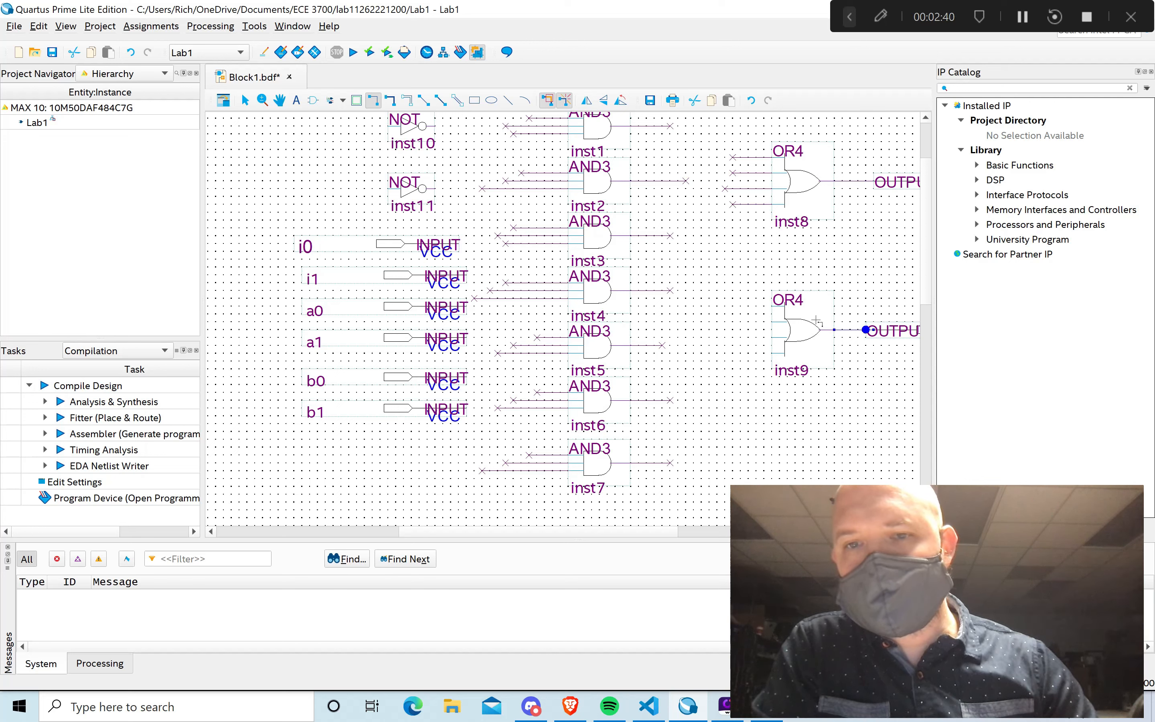
pyautogui.hotkey('ctrl', 'z')
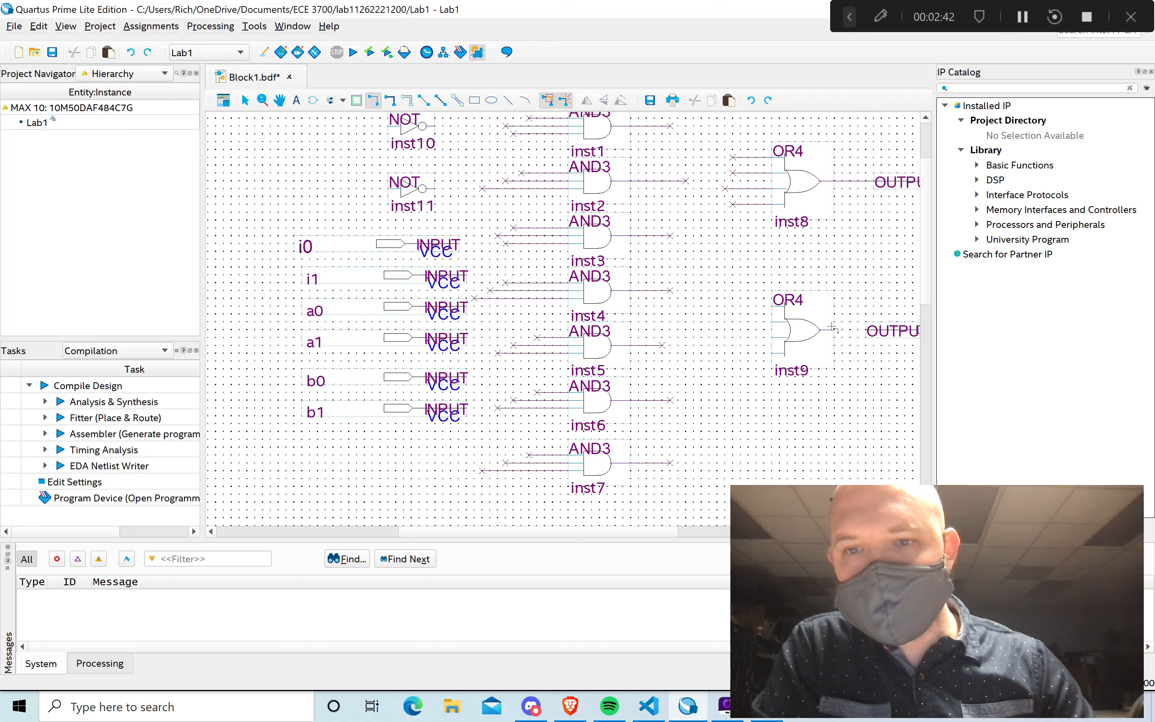
pyautogui.moveTo(836, 331); pyautogui.dragTo(866, 330)
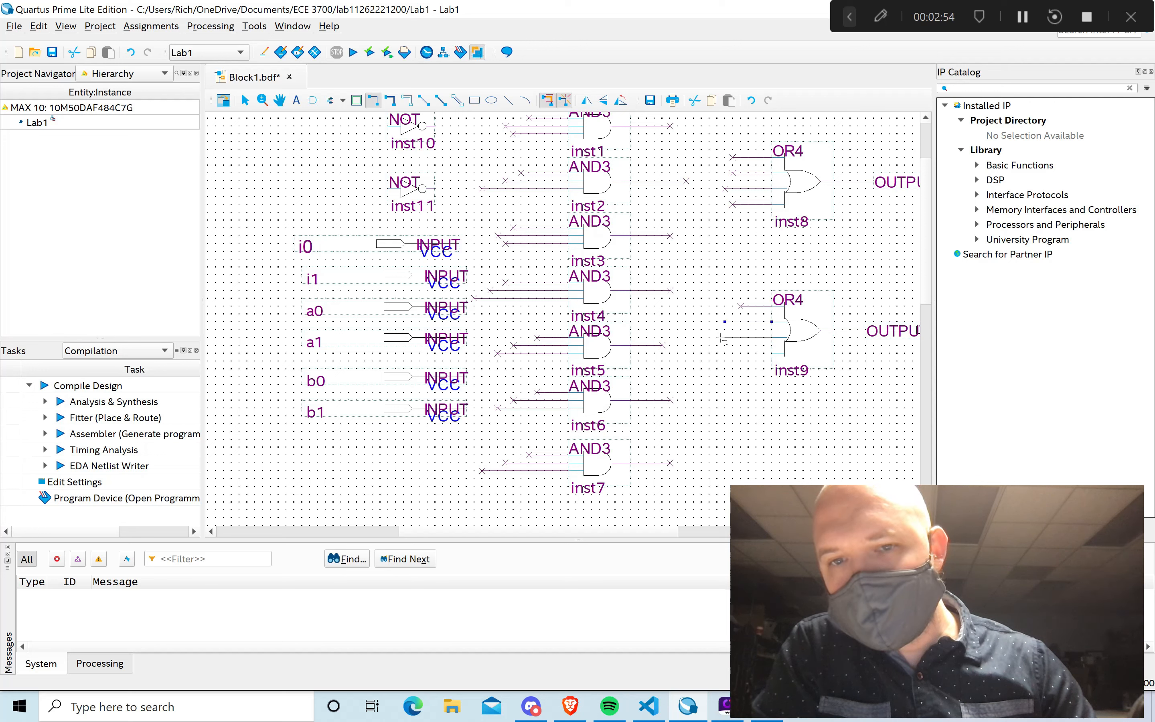
pyautogui.moveTo(724, 337)
pyautogui.mouseDown()
pyautogui.moveTo(772, 337)
pyautogui.moveTo(724, 353)
pyautogui.mouseUp()
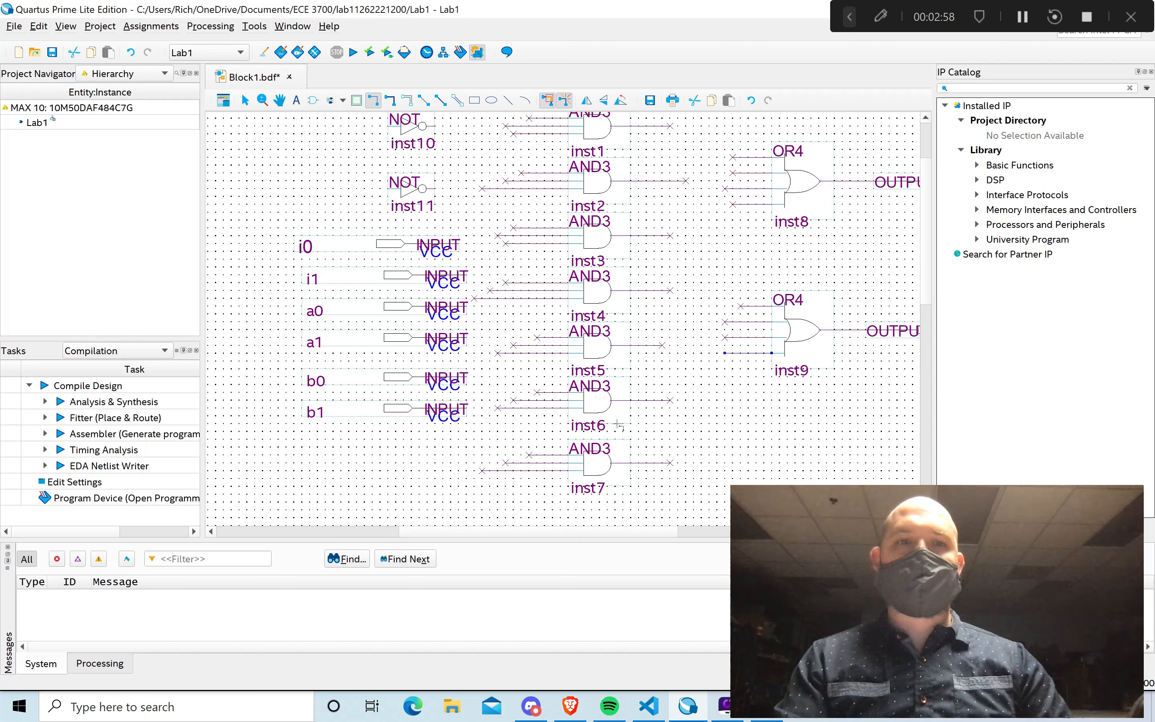
# Draw open-ended wire stubs on both sides of the two NOT gates, from their inputs and their outputs.
pyautogui.scroll(1, 618, 424)
pyautogui.scroll(1, 618, 424)
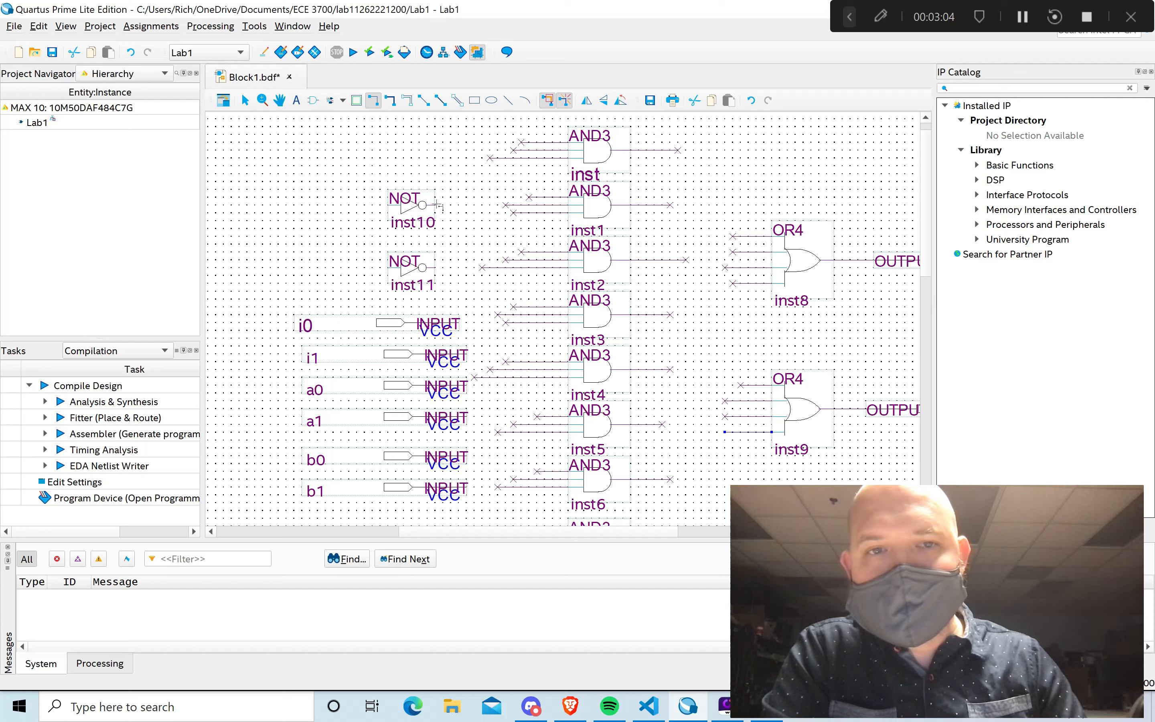
pyautogui.moveTo(436, 206); pyautogui.dragTo(466, 205)
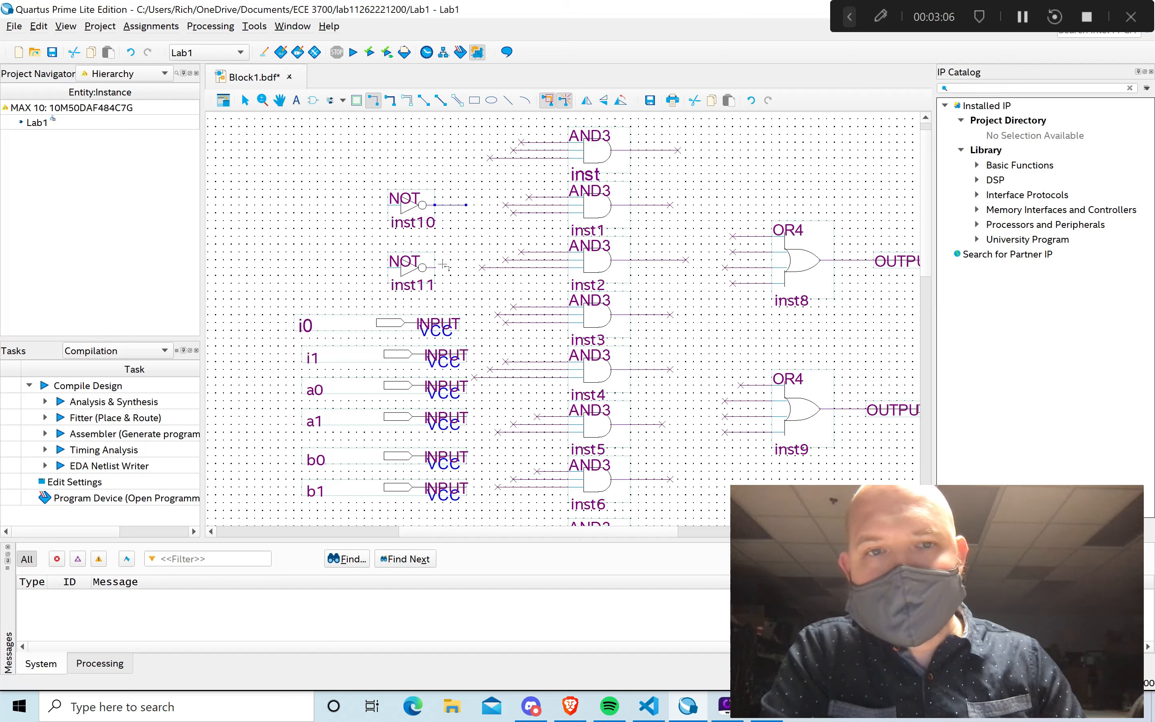
pyautogui.moveTo(439, 269); pyautogui.dragTo(463, 270)
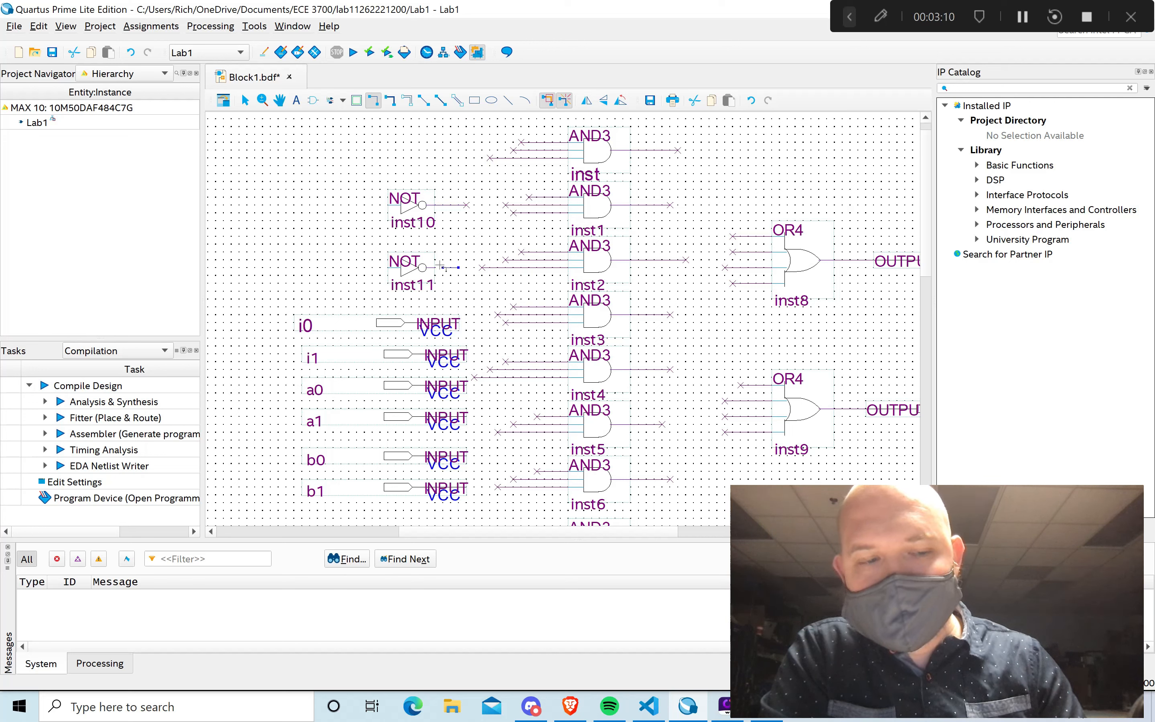
pyautogui.hotkey('ctrl', 'z')
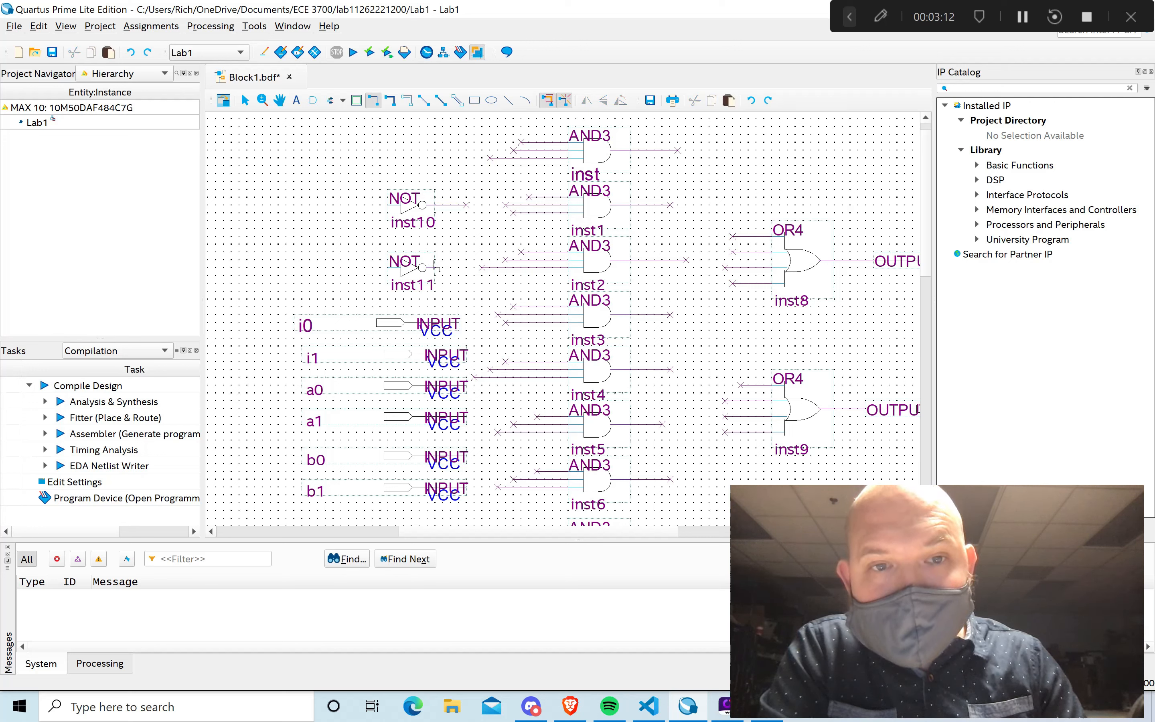
pyautogui.hotkey('ctrl', 'y')
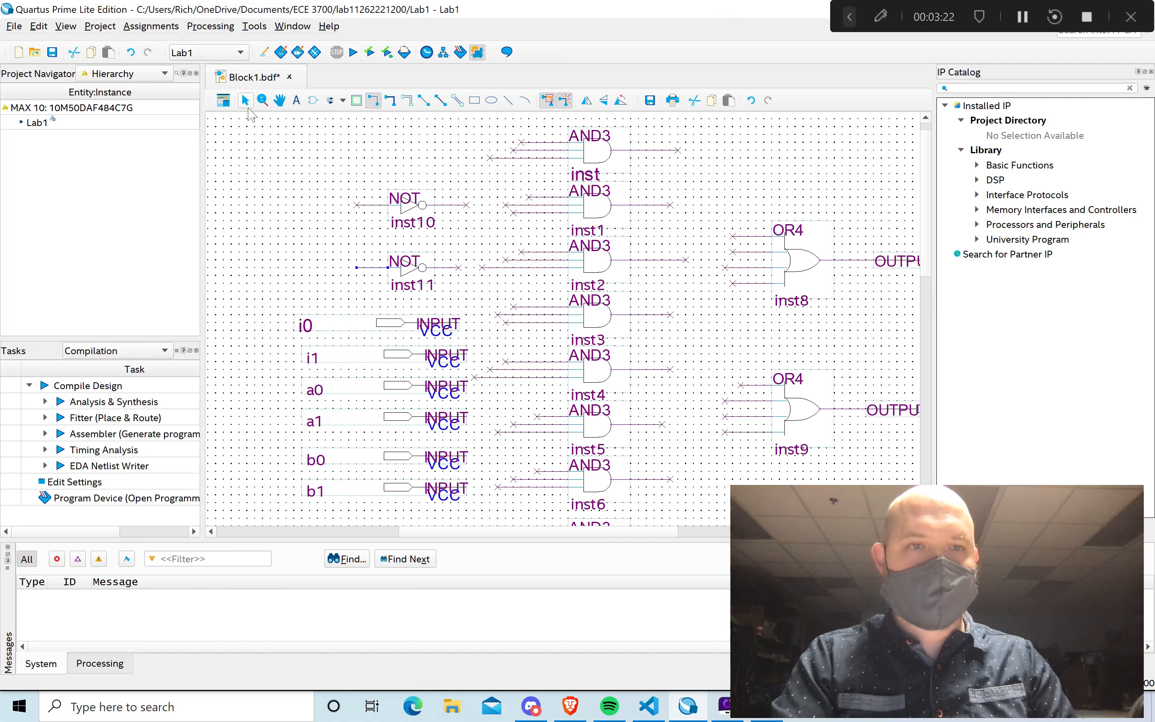
pyautogui.click(245, 100)
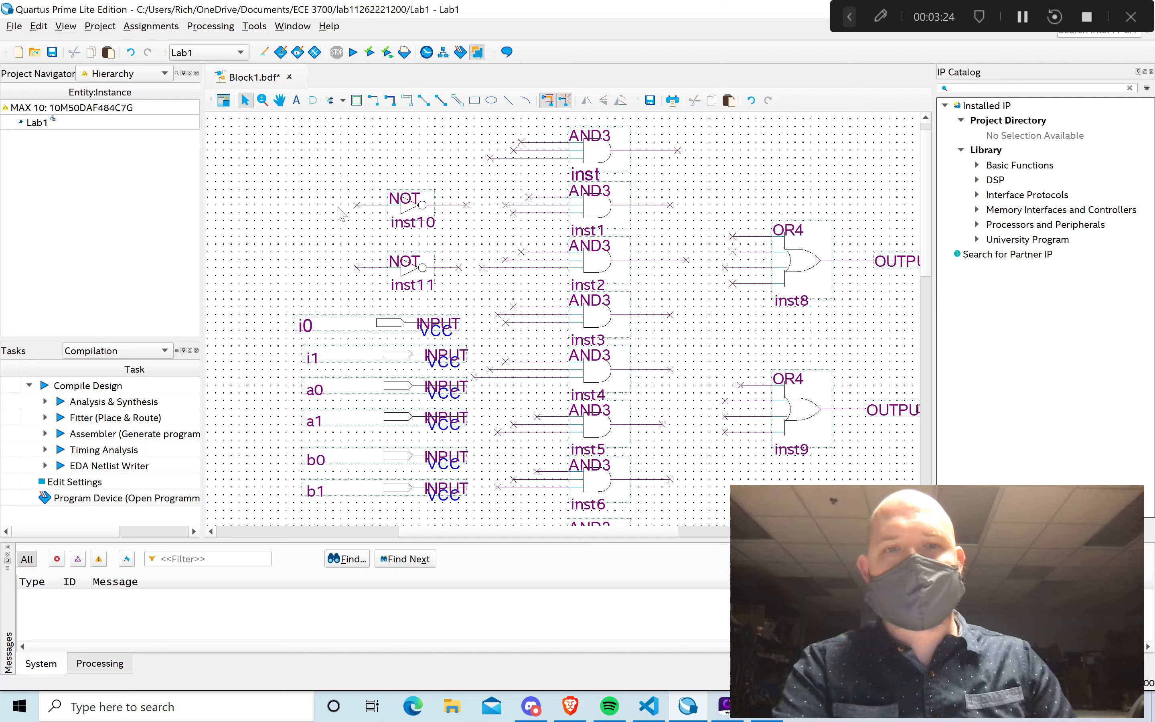
# Name the wire on the upper NOT gate's input i0.
pyautogui.click(378, 204)
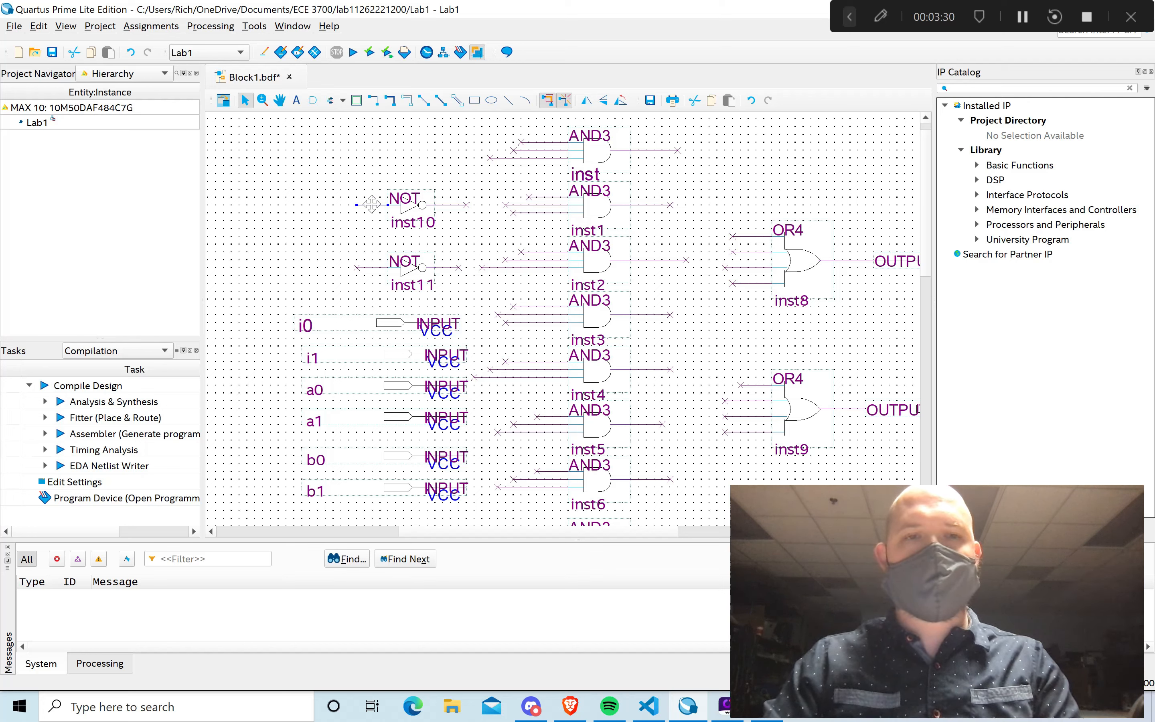
pyautogui.rightClick(371, 204)
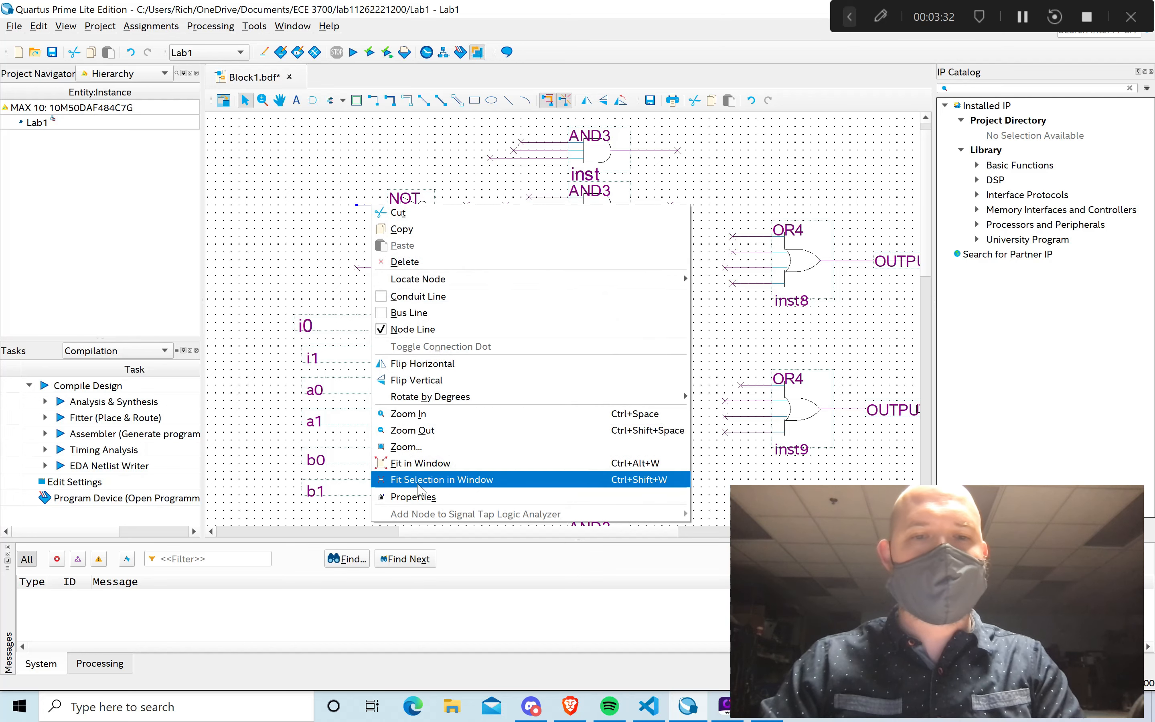
pyautogui.click(414, 497)
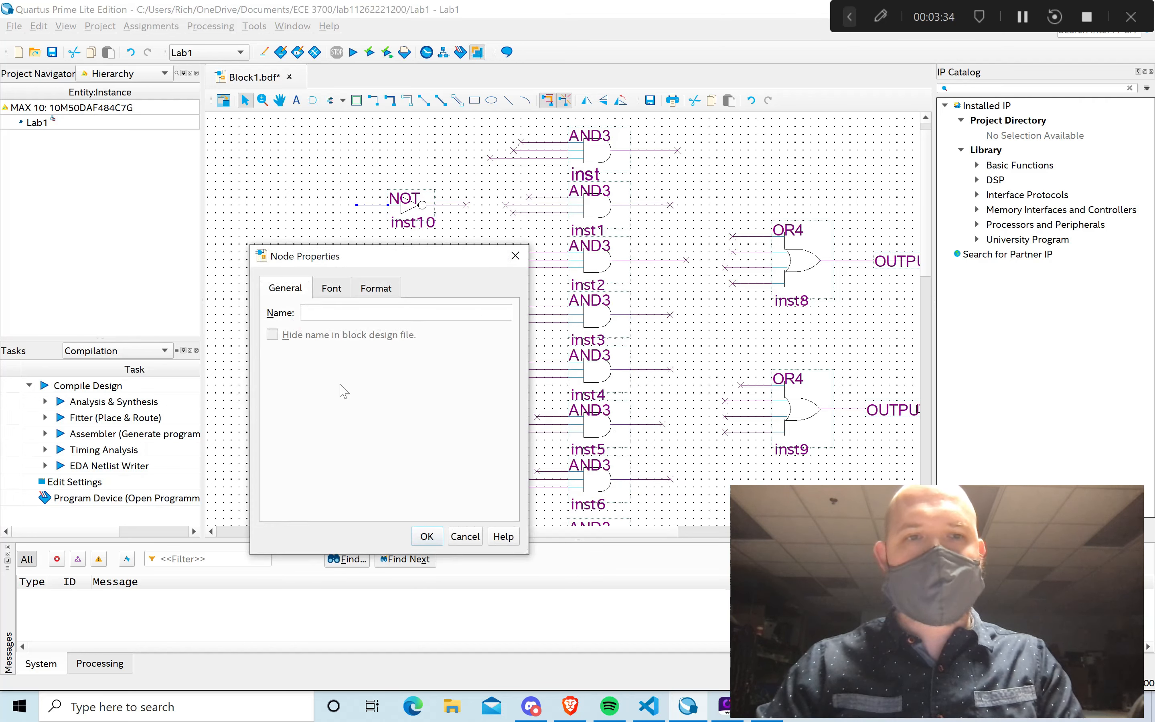
pyautogui.click(340, 315)
pyautogui.write('i0')
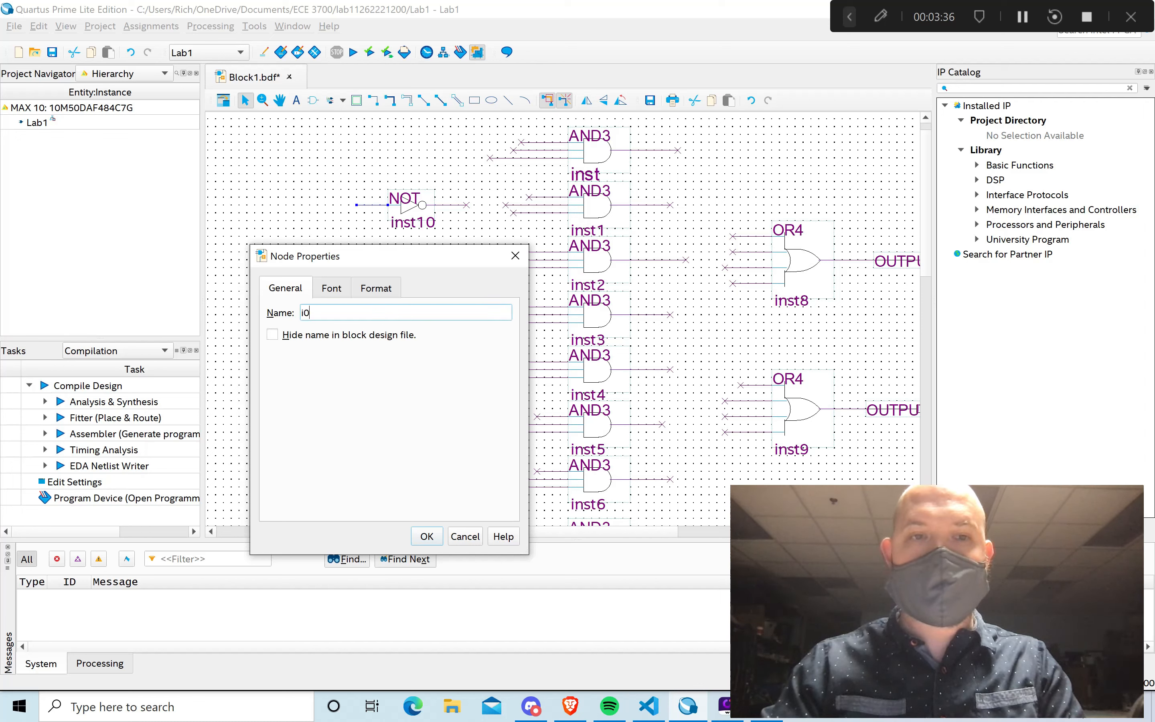
pyautogui.click(427, 536)
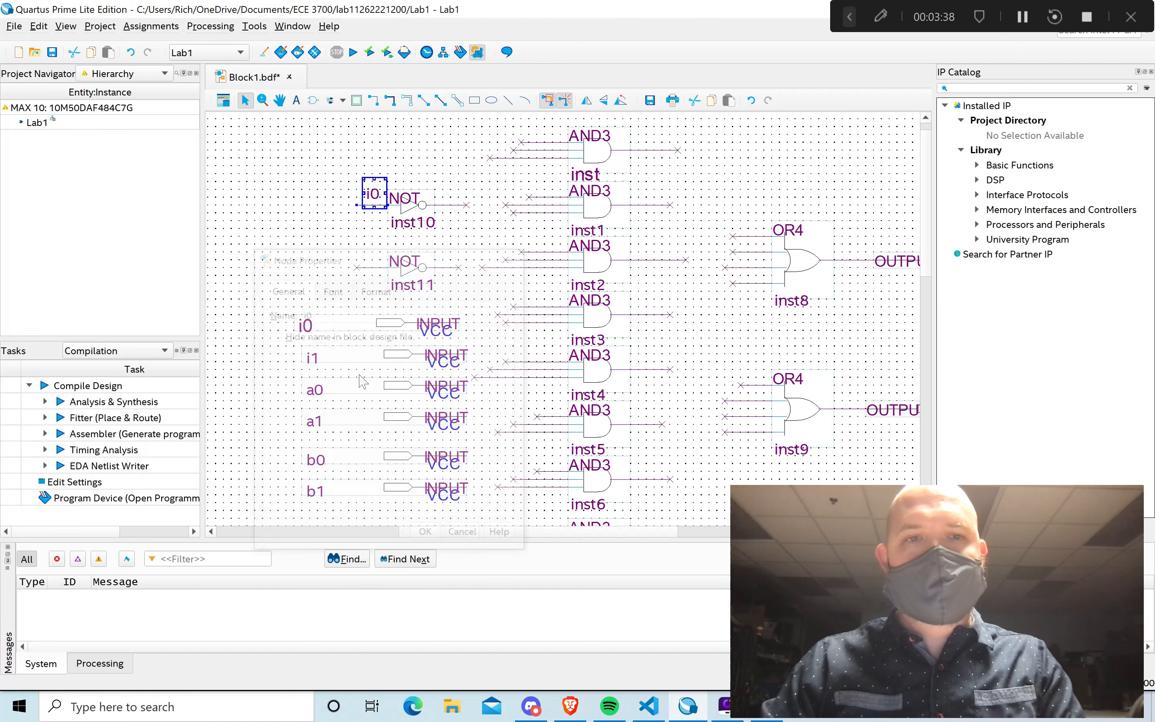
# Name the wire on the lower NOT gate's input i1.
pyautogui.click(368, 268)
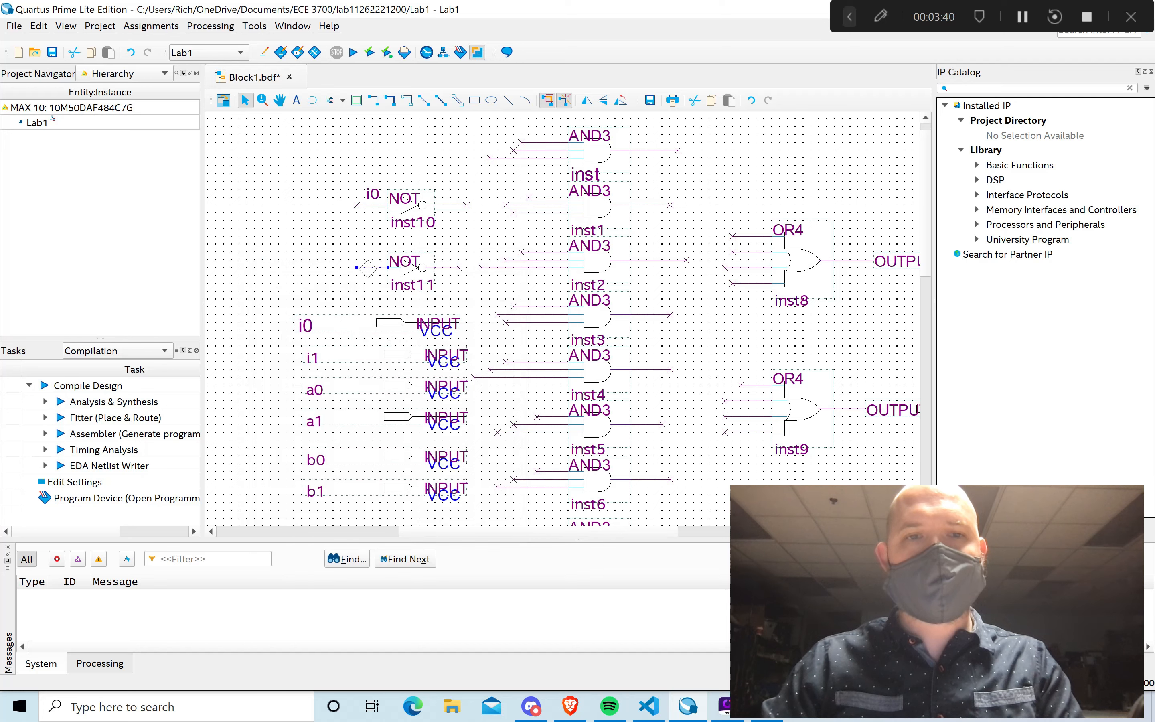
pyautogui.rightClick(368, 268)
pyautogui.click(458, 562)
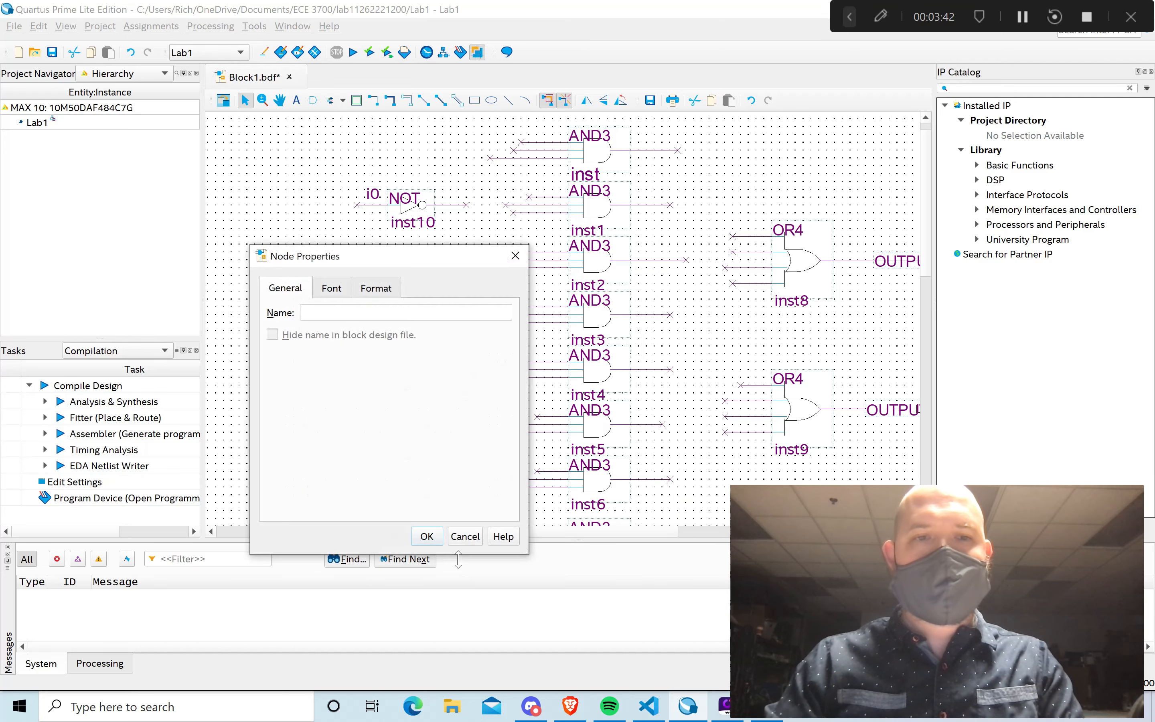
pyautogui.click(301, 313)
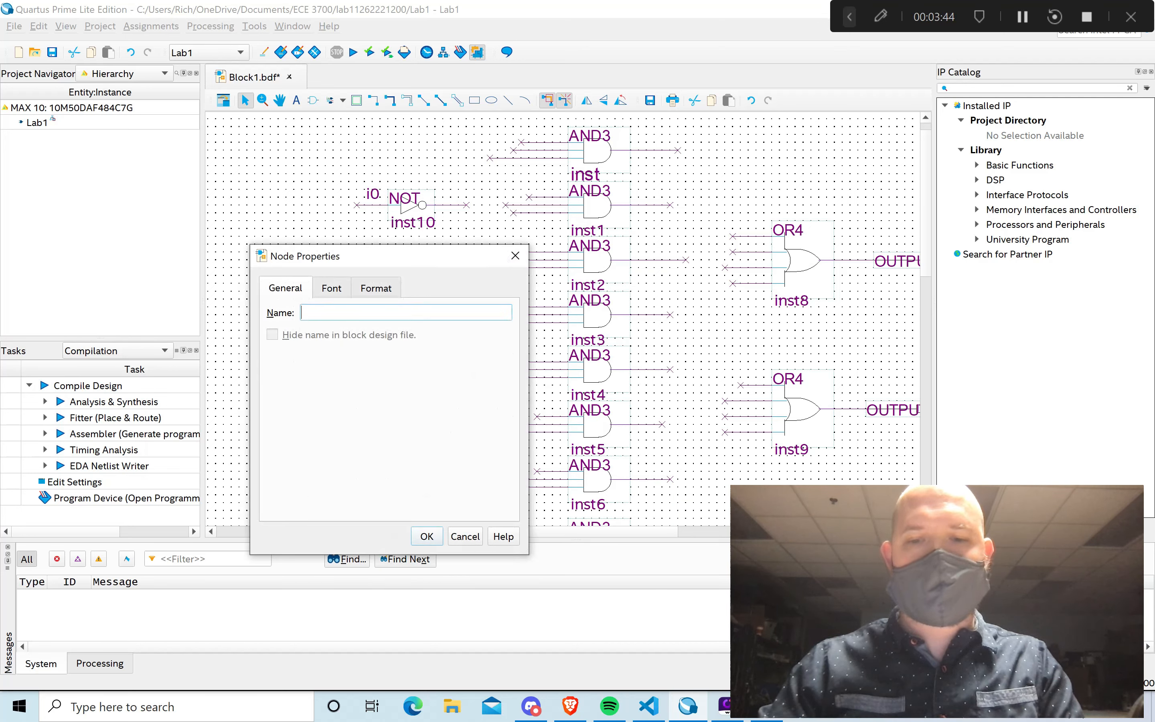
pyautogui.write('i1')
pyautogui.click(427, 536)
pyautogui.click(310, 208)
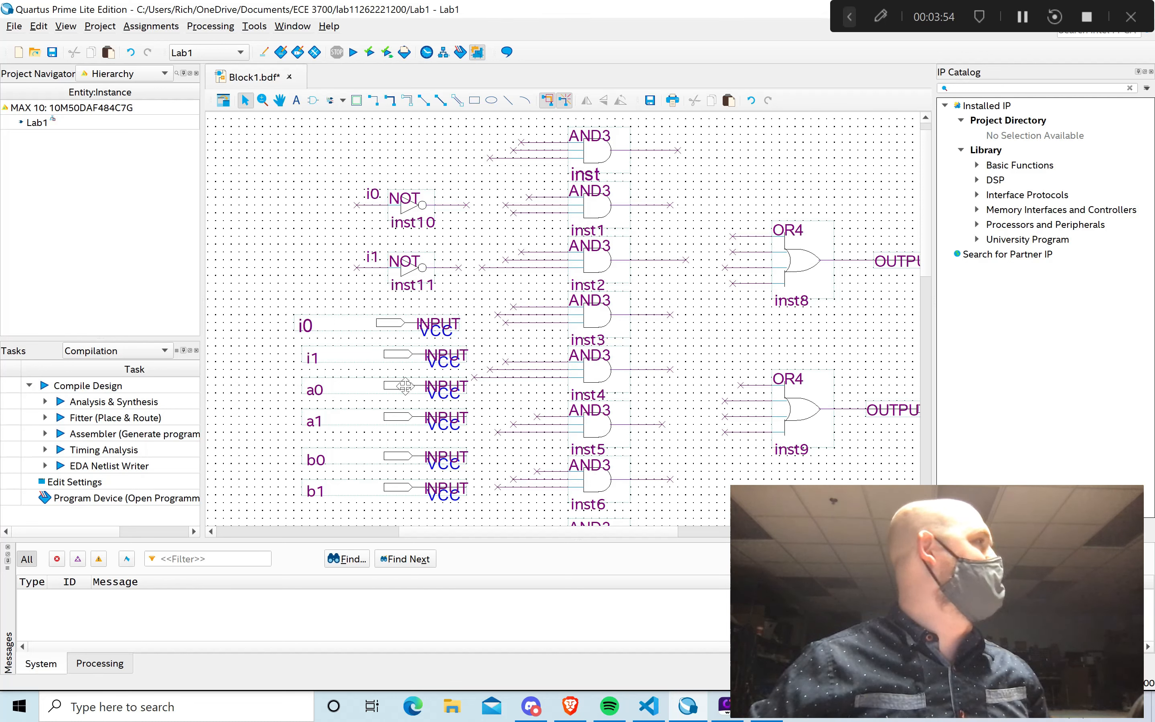
# Name the wire on the upper NOT gate's output ni0.
pyautogui.rightClick(447, 206)
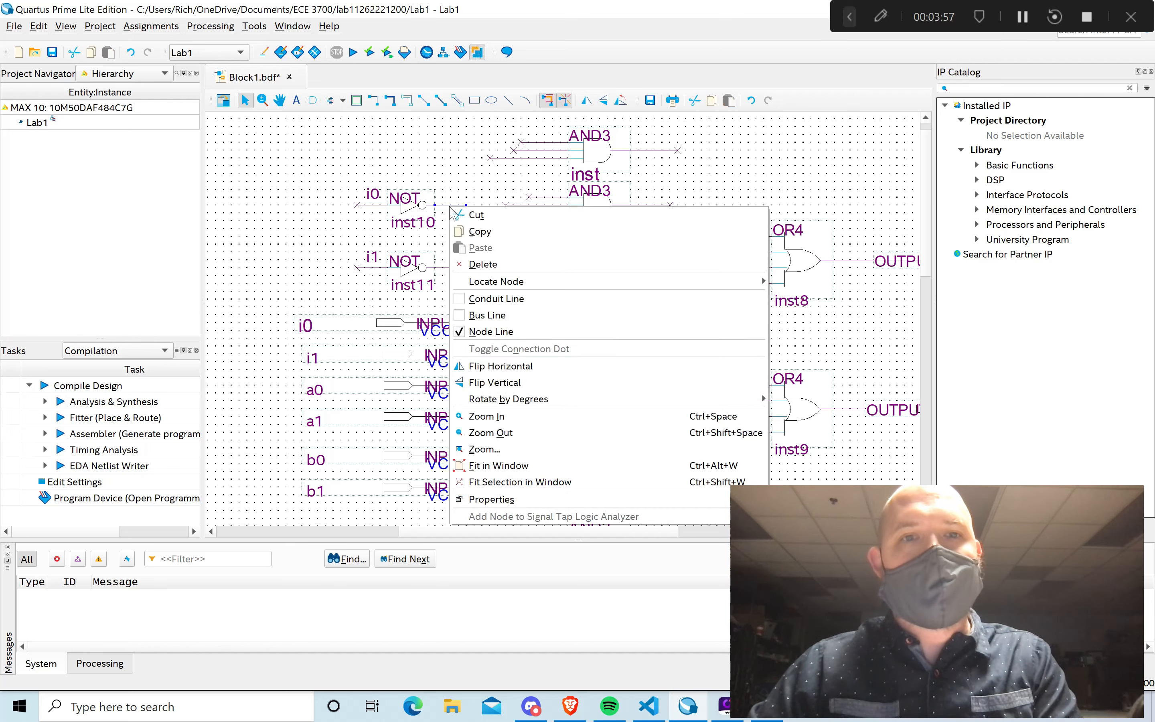
pyautogui.click(492, 499)
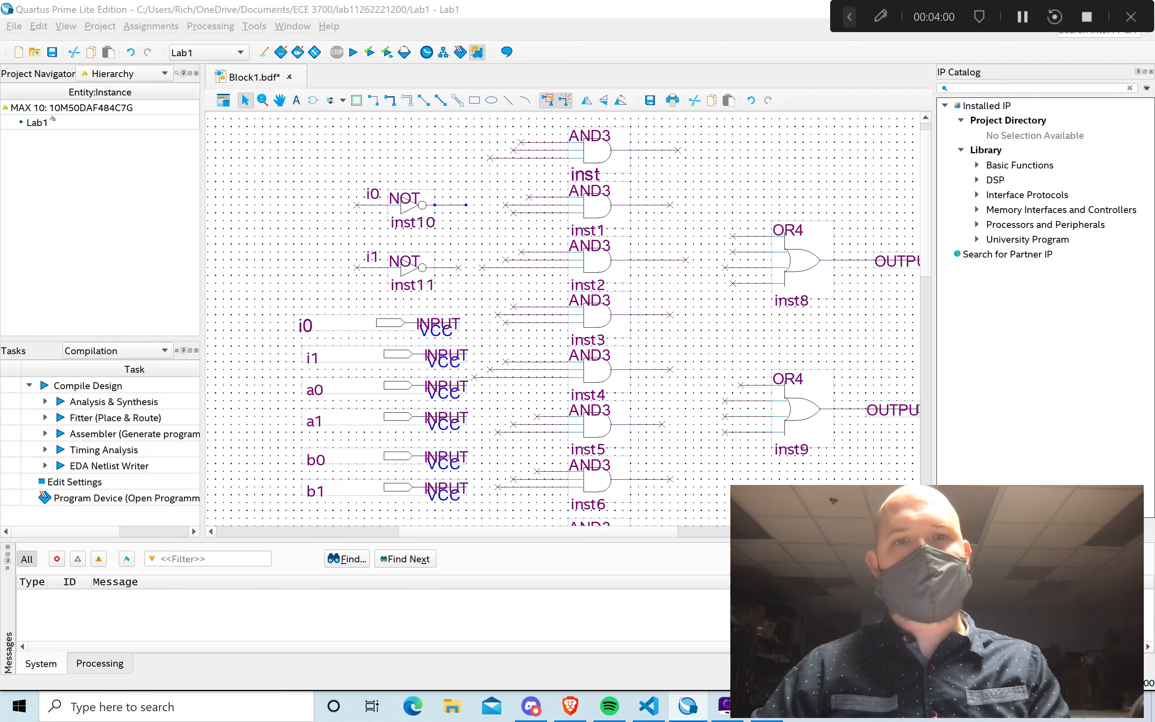
pyautogui.doubleClick(443, 203)
pyautogui.click(362, 313)
pyautogui.write('ni0')
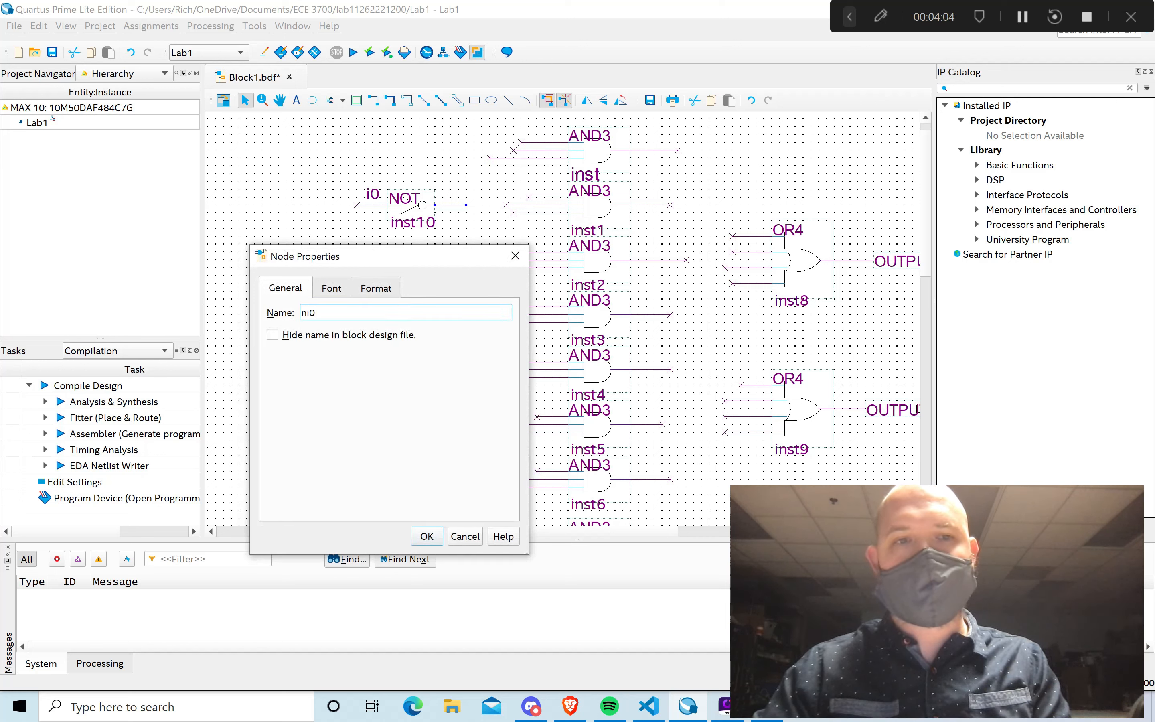
pyautogui.click(422, 535)
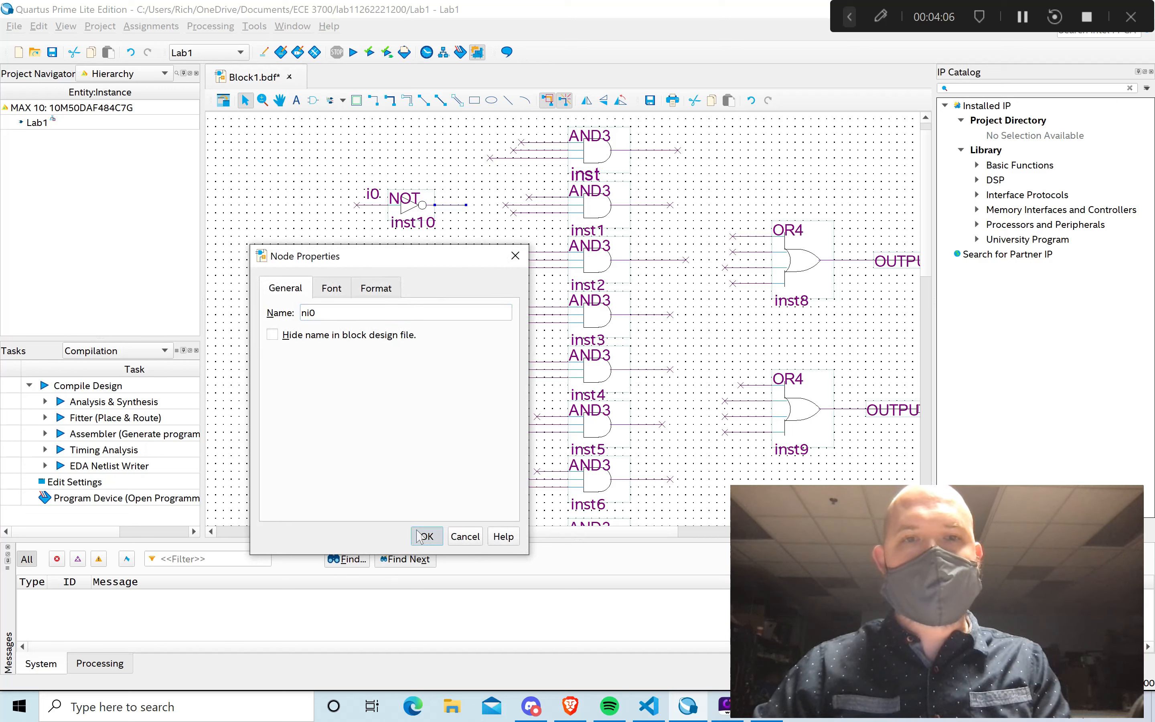
# Name the wire on the lower NOT gate's output ni1.
pyautogui.click(446, 268)
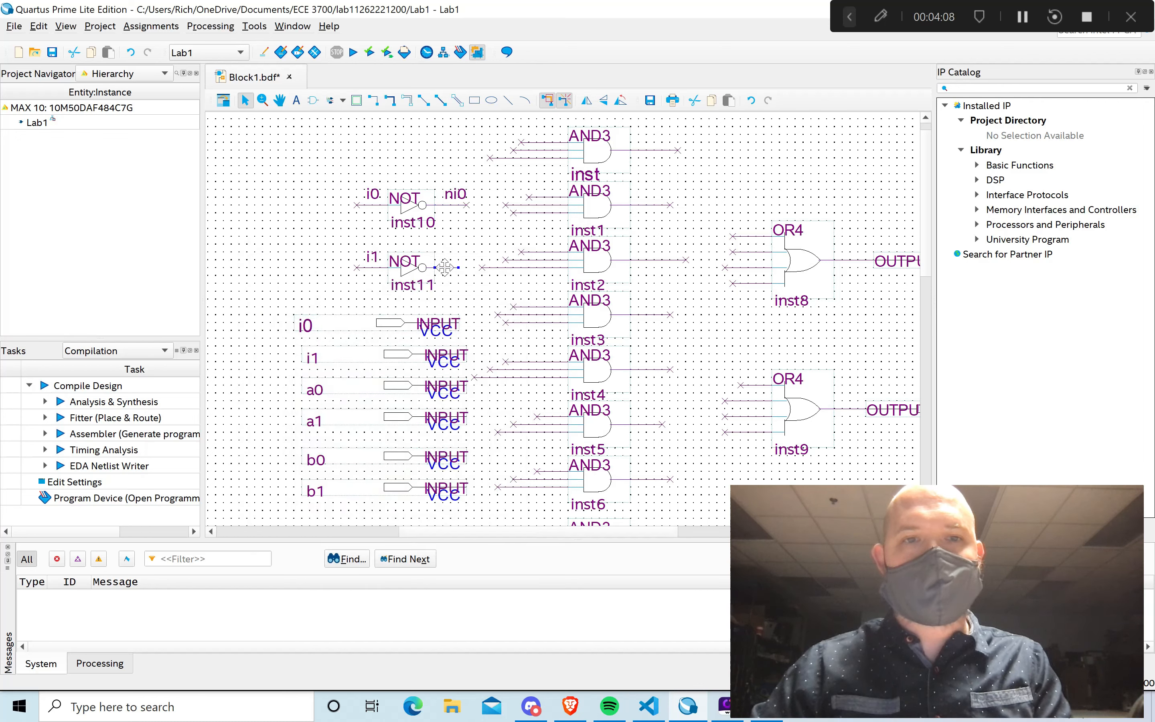
pyautogui.rightClick(447, 268)
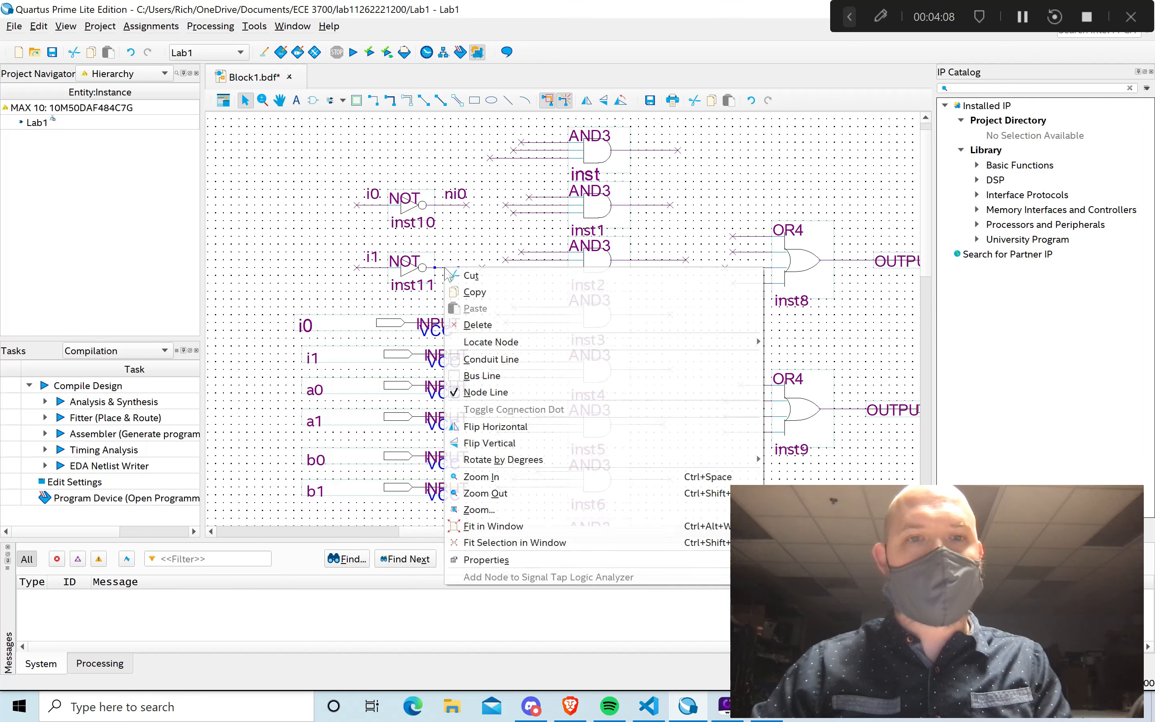
pyautogui.click(483, 559)
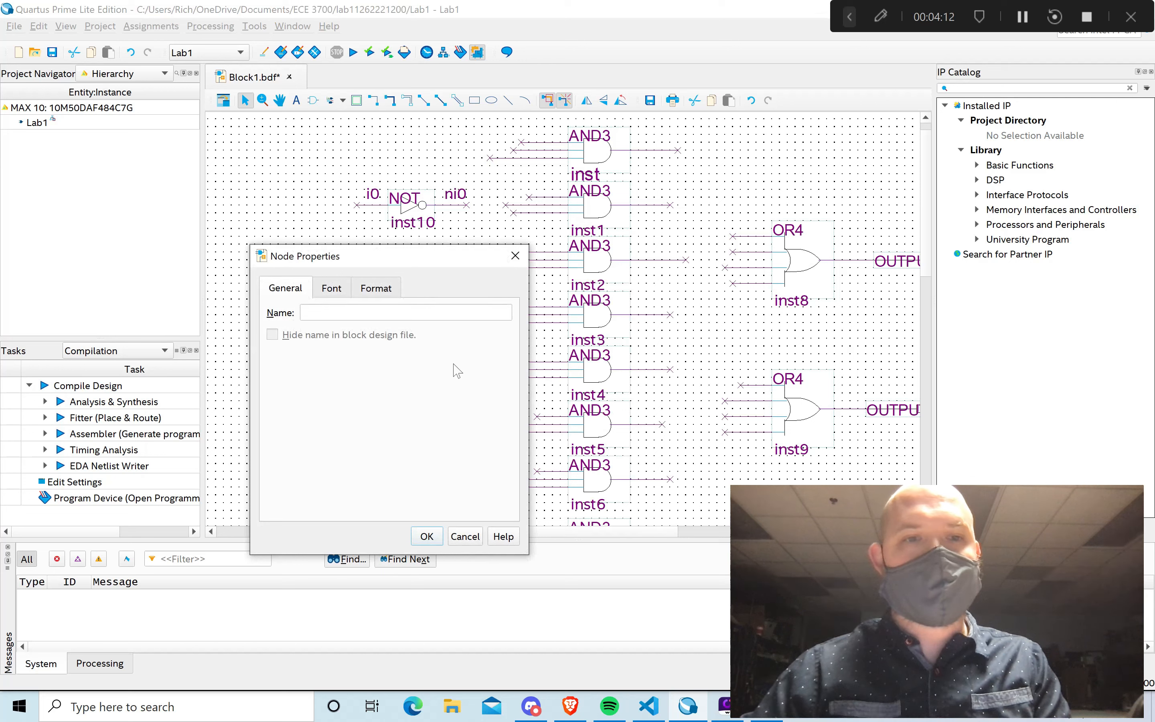
pyautogui.click(406, 313)
pyautogui.write('ni1')
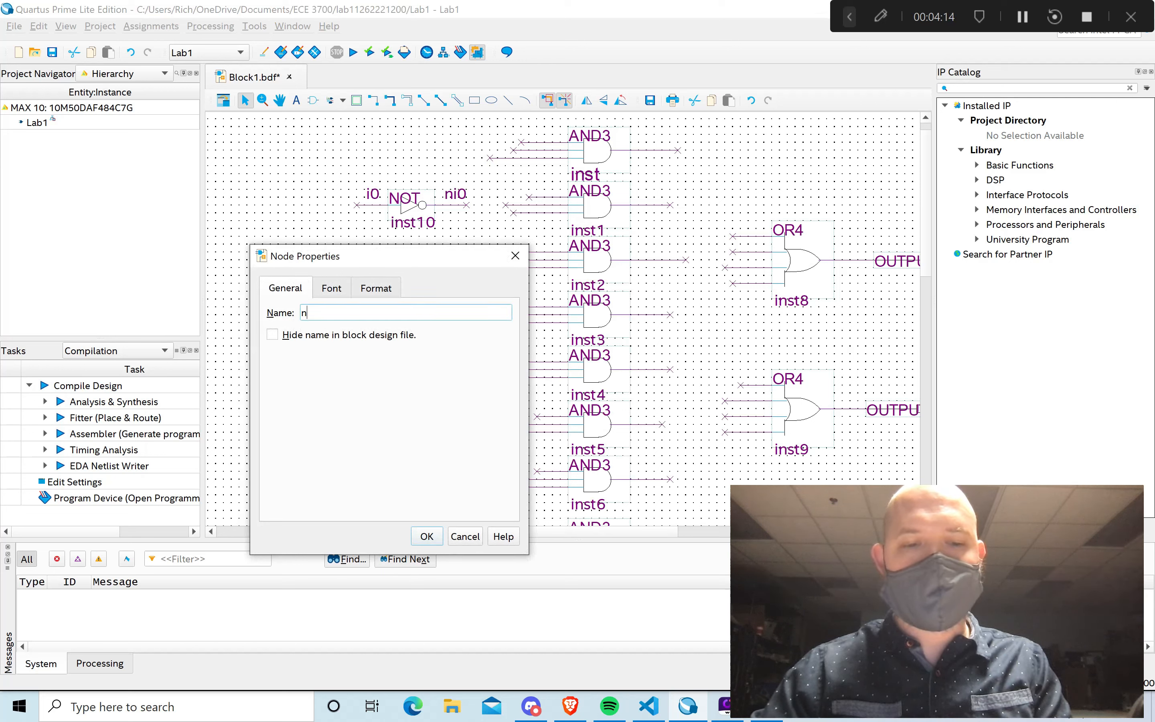
pyautogui.click(426, 536)
pyautogui.click(494, 306)
pyautogui.scroll(-1, 481, 305)
pyautogui.scroll(-4, 481, 306)
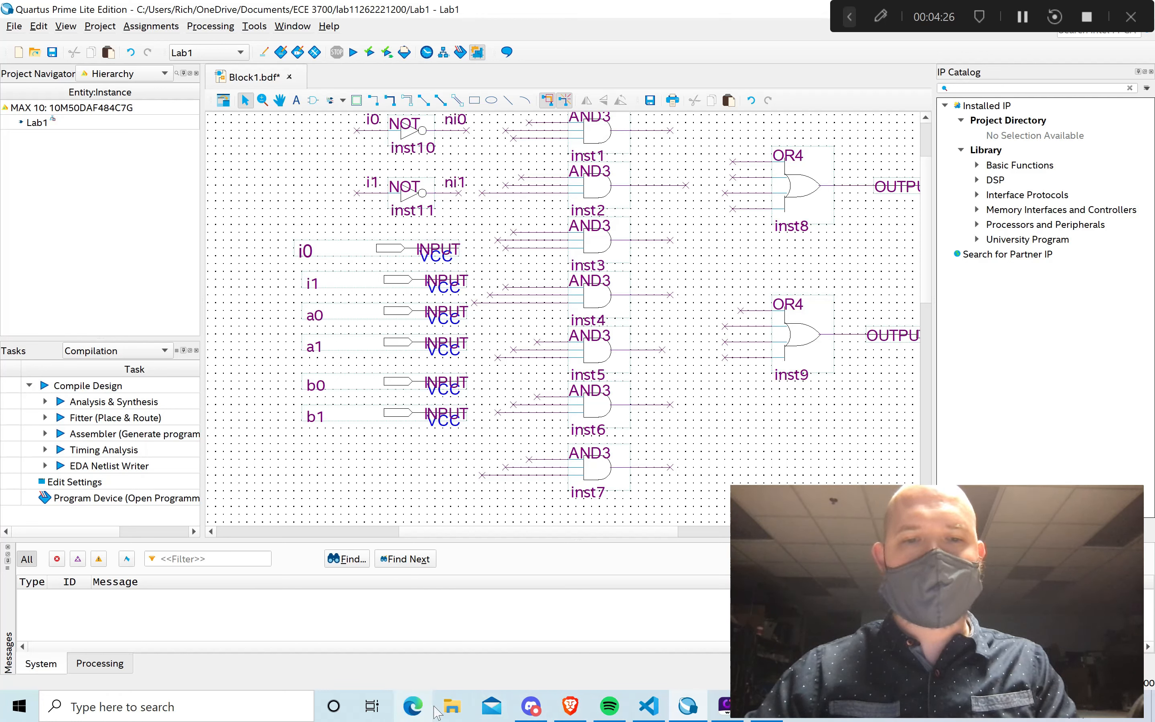
pyautogui.click(448, 708)
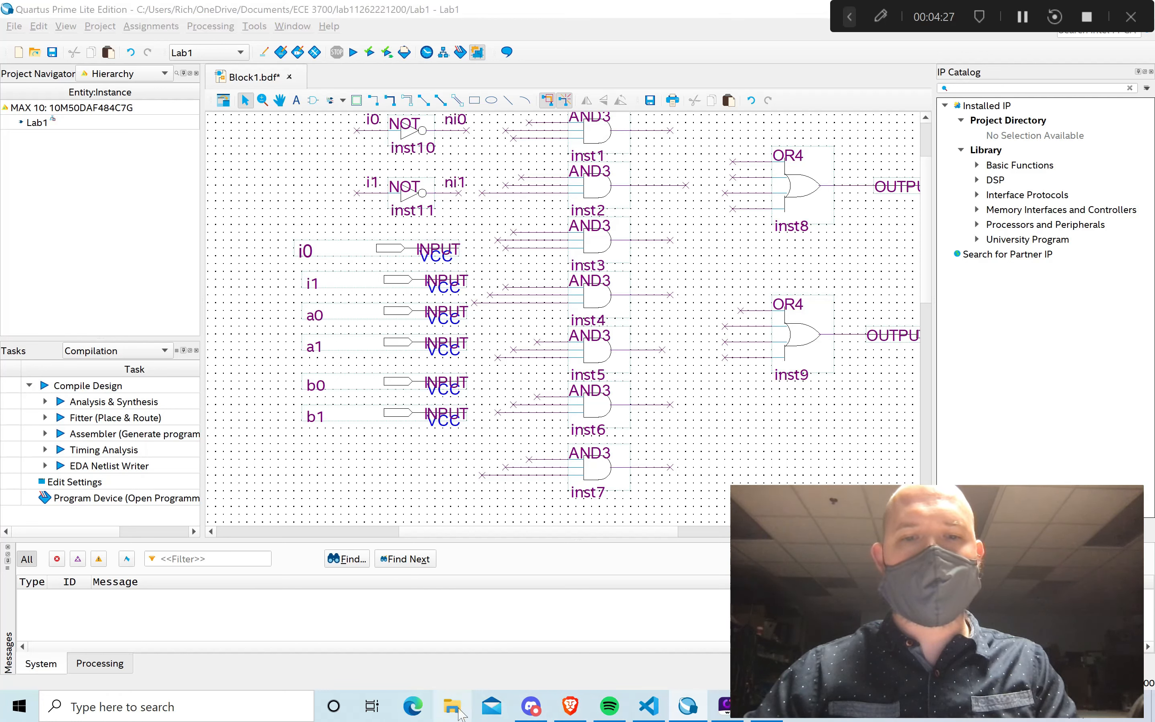
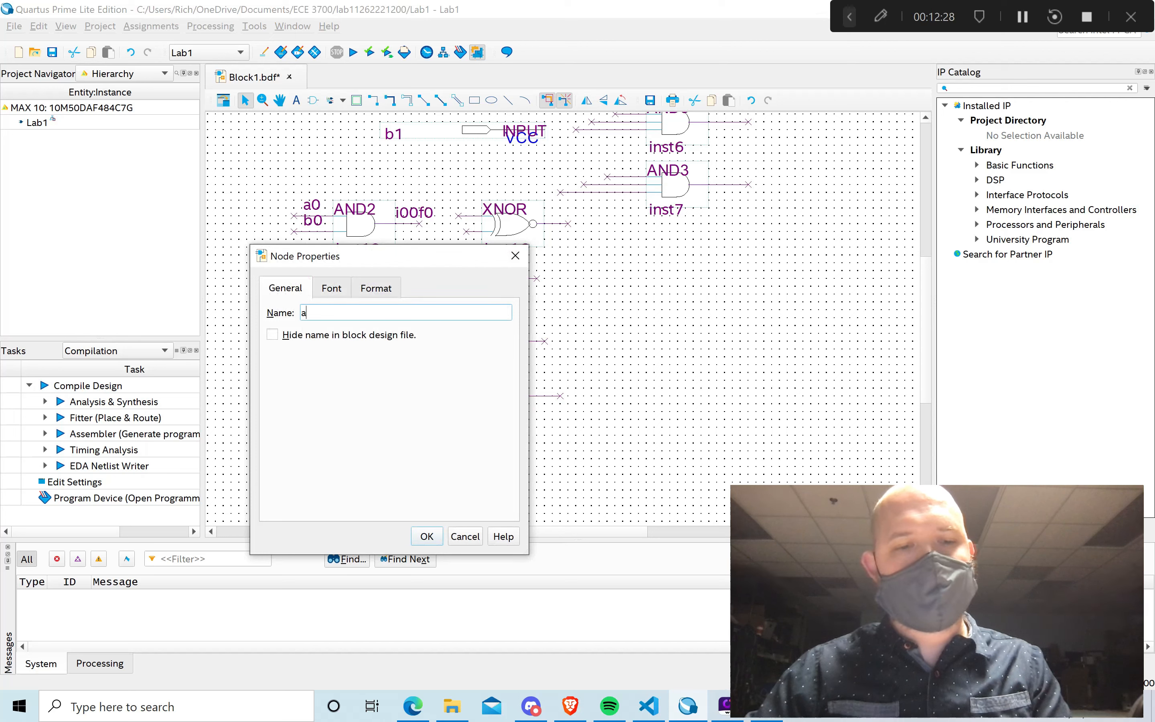
# Name the lower OR2 gate's two input wires a1 and b1.
pyautogui.click(427, 537)
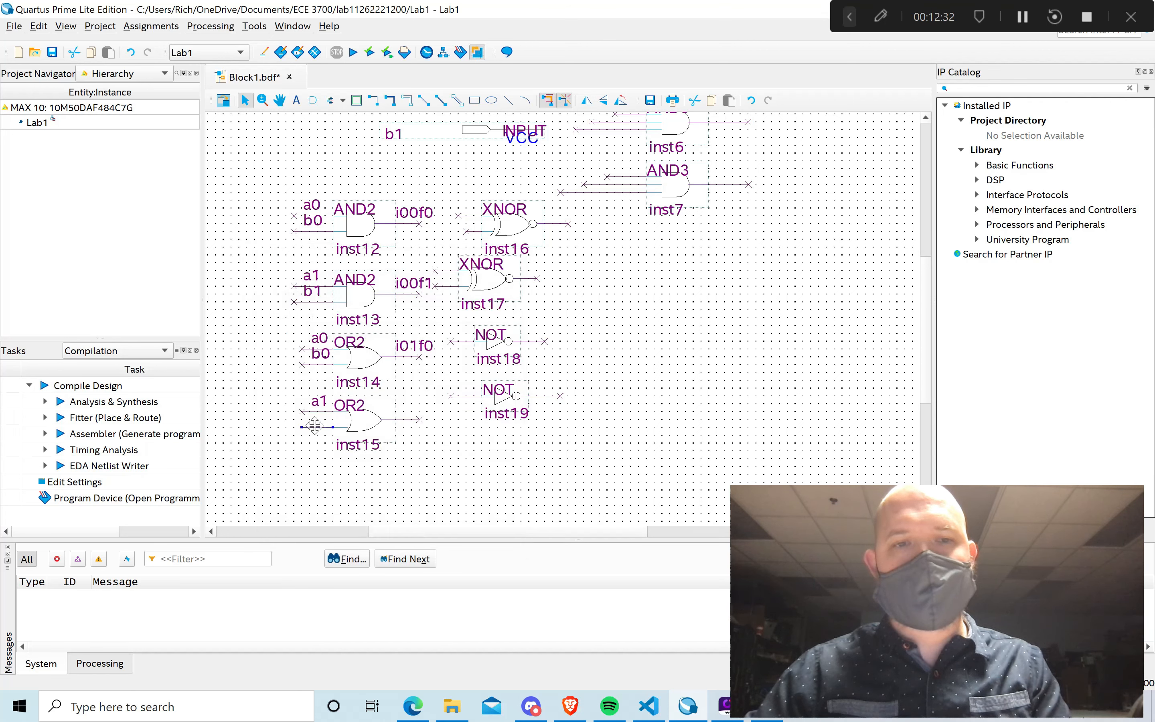
pyautogui.rightClick(315, 426)
pyautogui.click(341, 402)
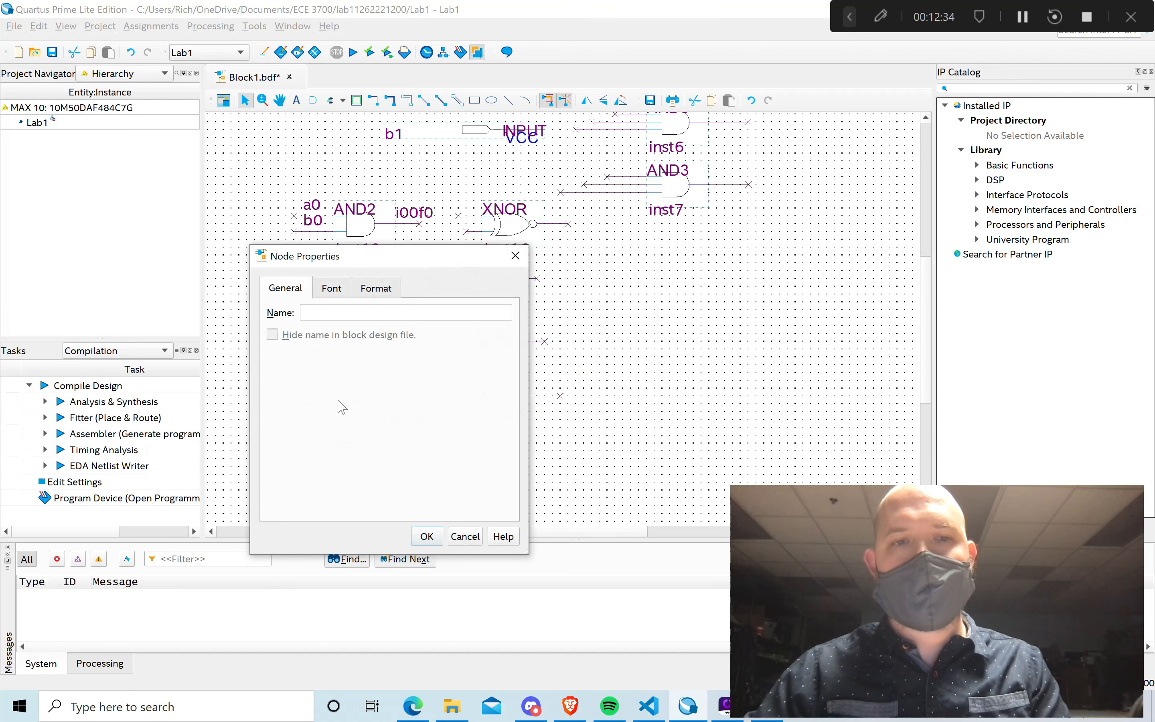
pyautogui.write('b1')
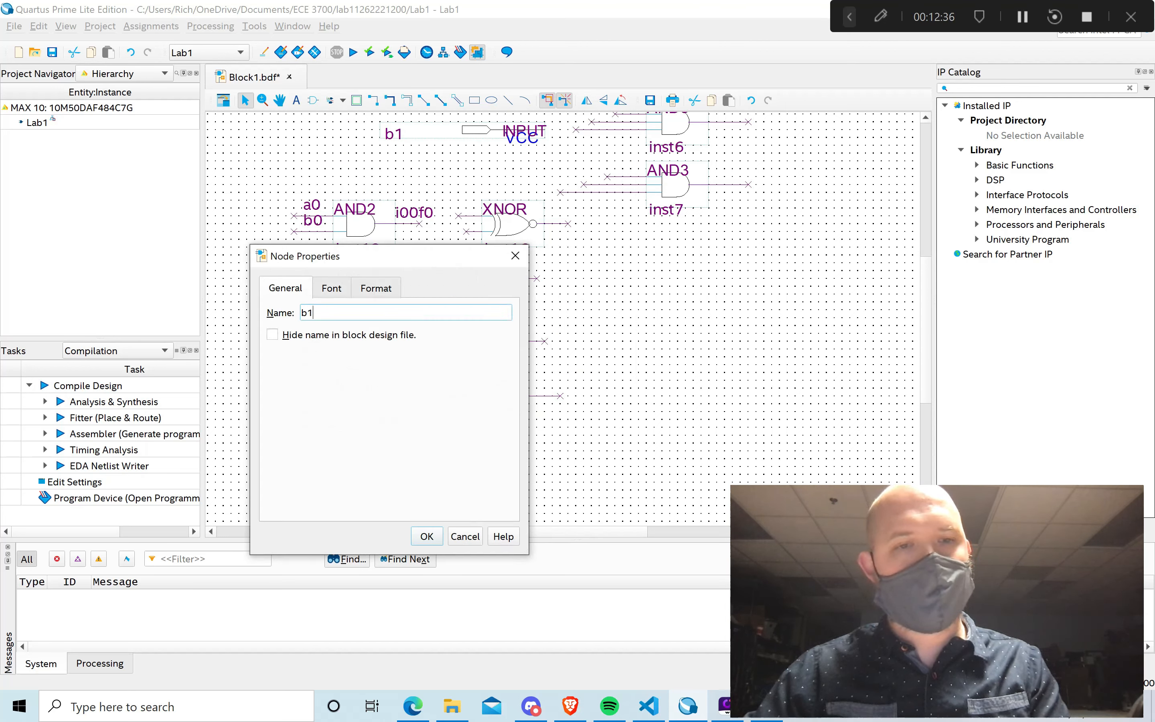
pyautogui.click(426, 536)
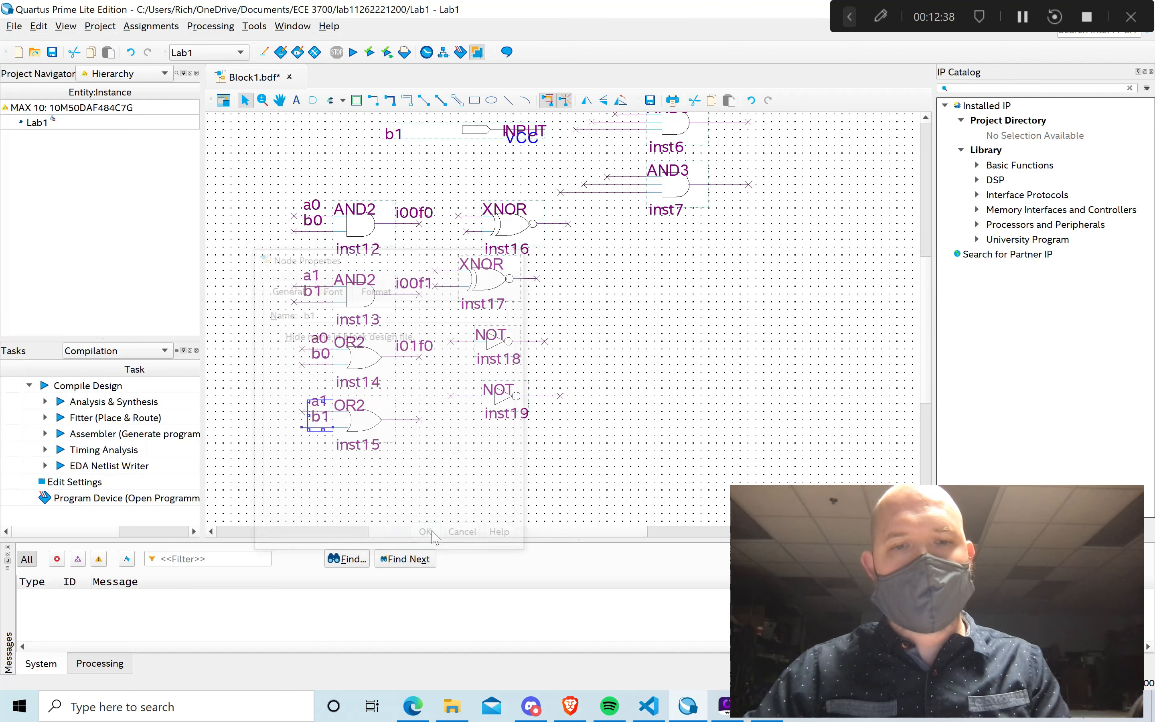
# Name the lower OR2 gate's output wire i01f1.
pyautogui.click(405, 419)
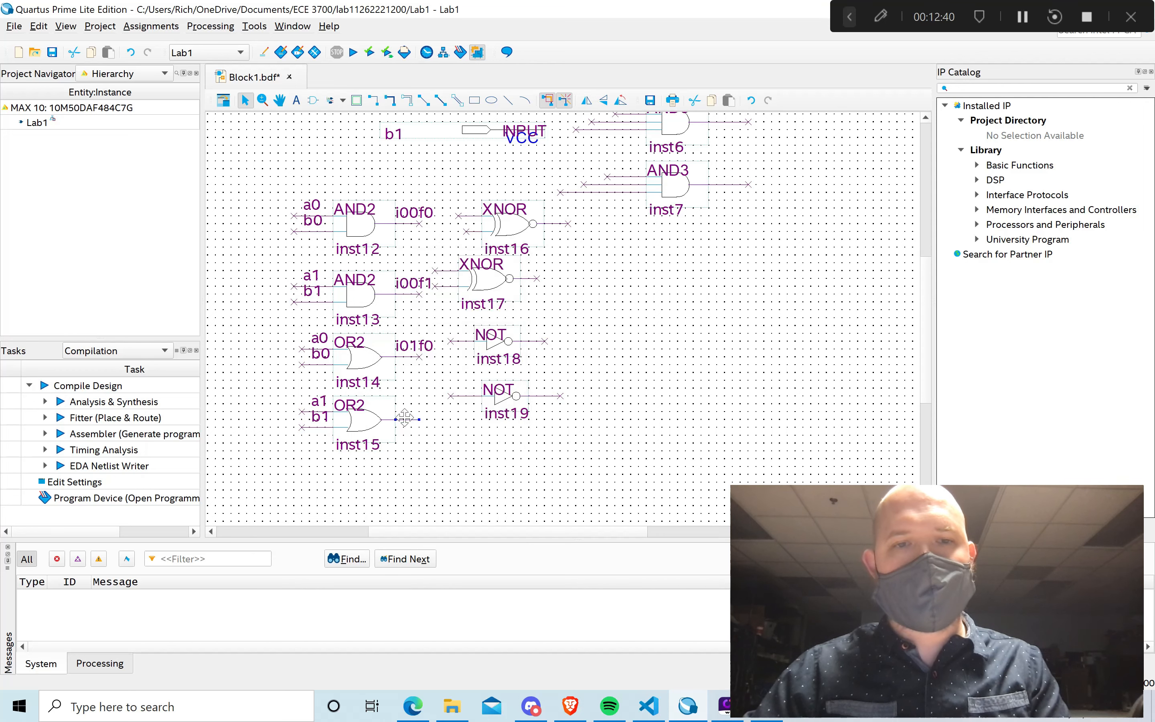
pyautogui.rightClick(405, 419)
pyautogui.click(425, 391)
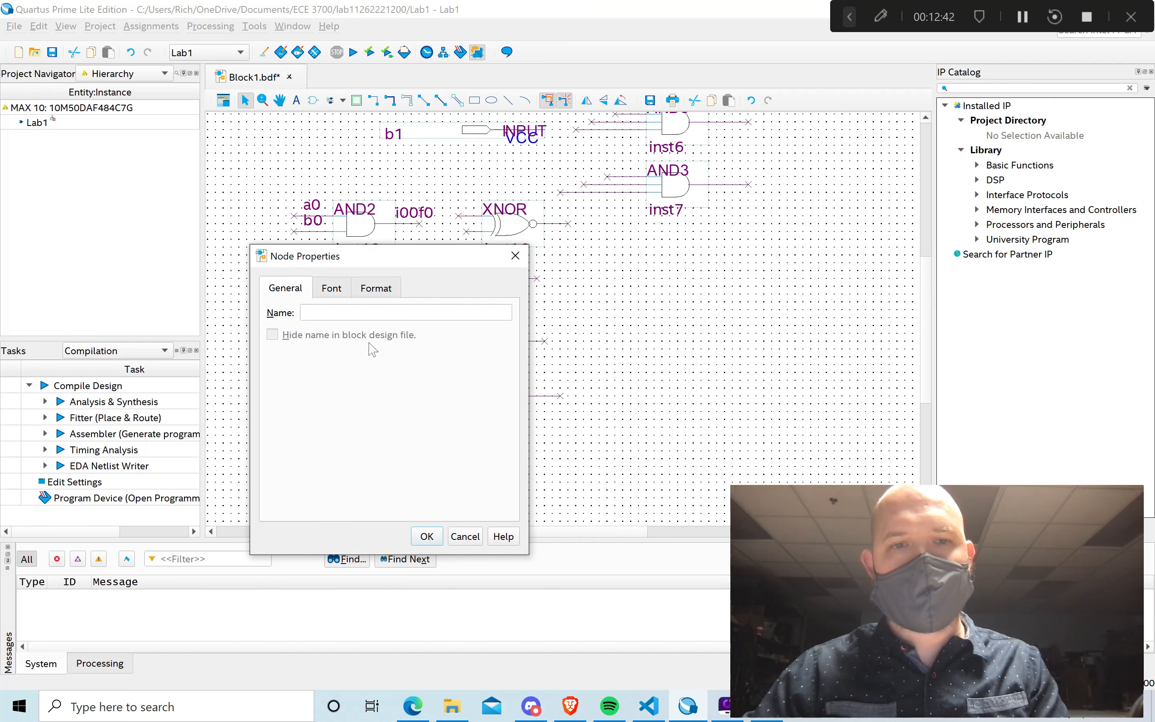
pyautogui.write('i1')
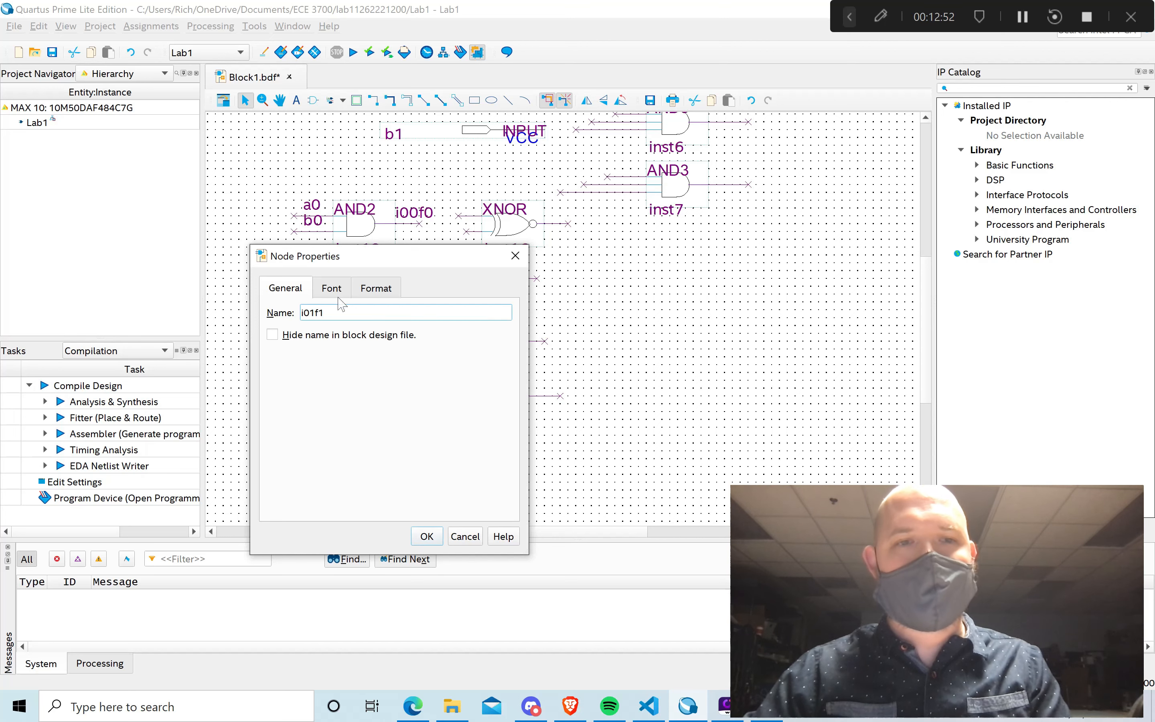
pyautogui.click(428, 536)
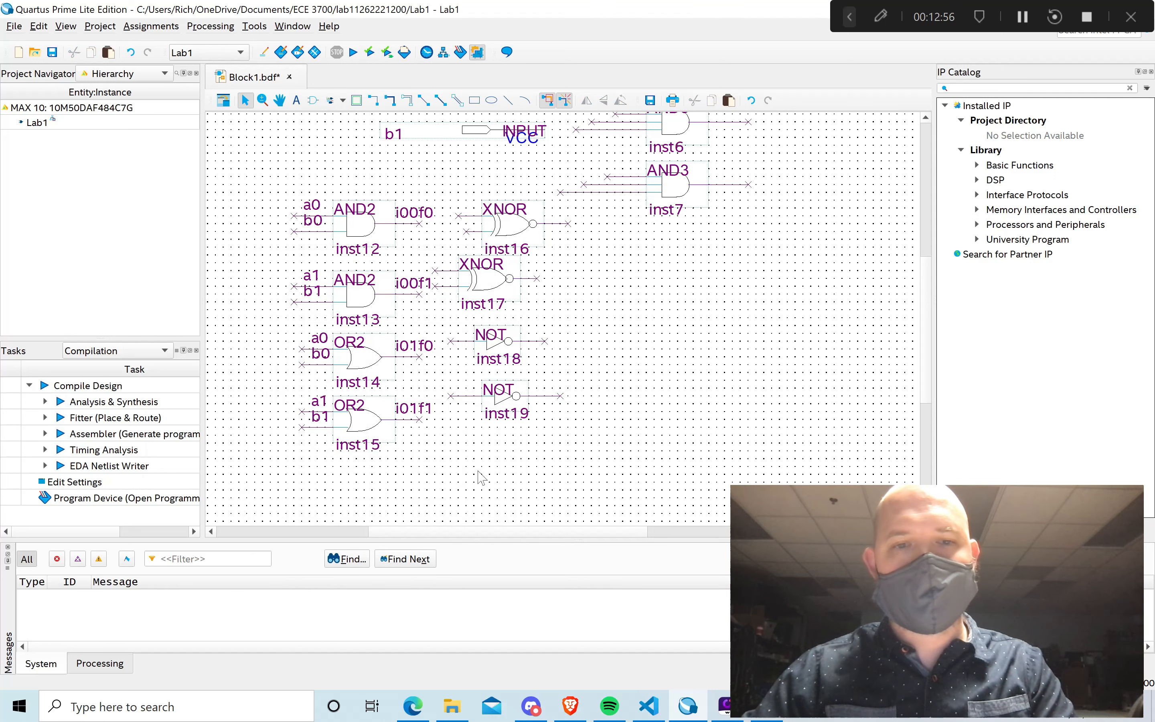
# Name the upper input wire of the first XNOR gate a0.
pyautogui.scroll(2, 527, 466)
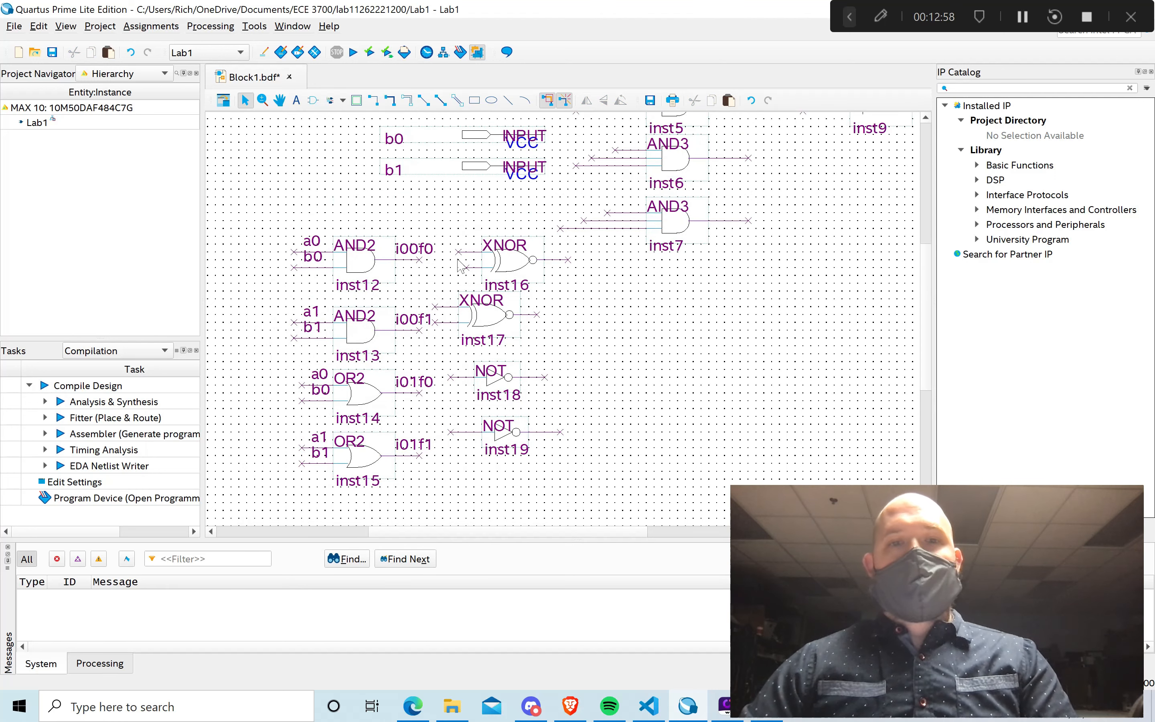
pyautogui.click(461, 252)
pyautogui.rightClick(461, 252)
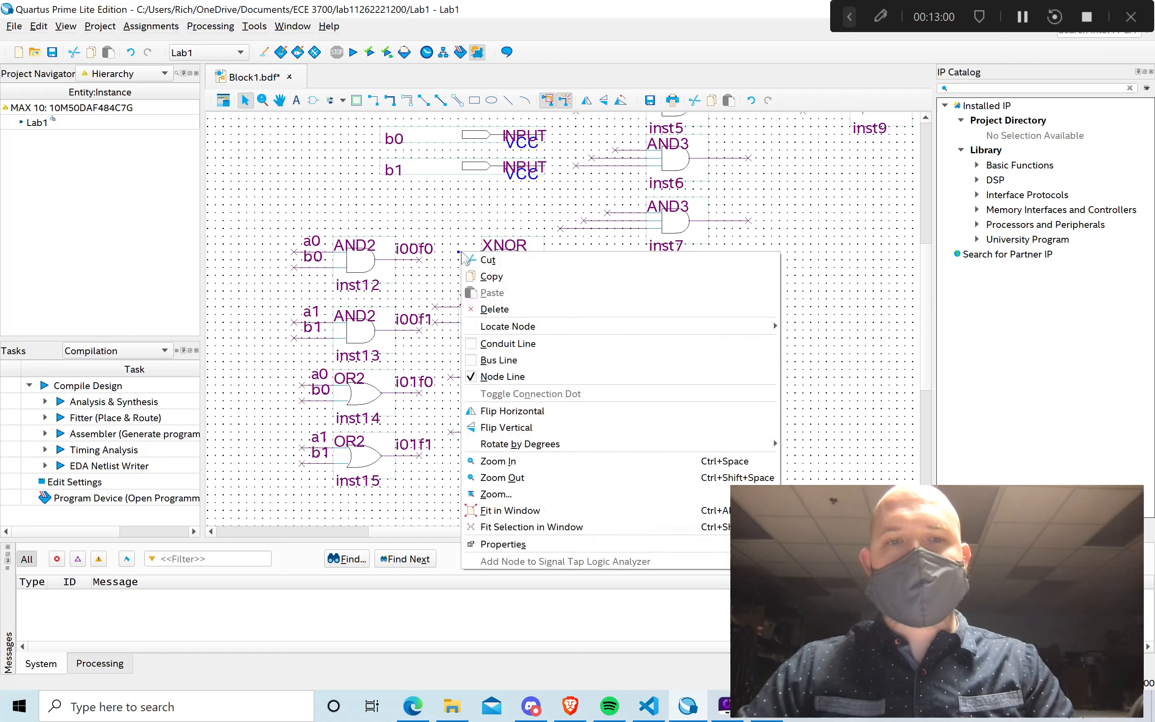
pyautogui.click(560, 544)
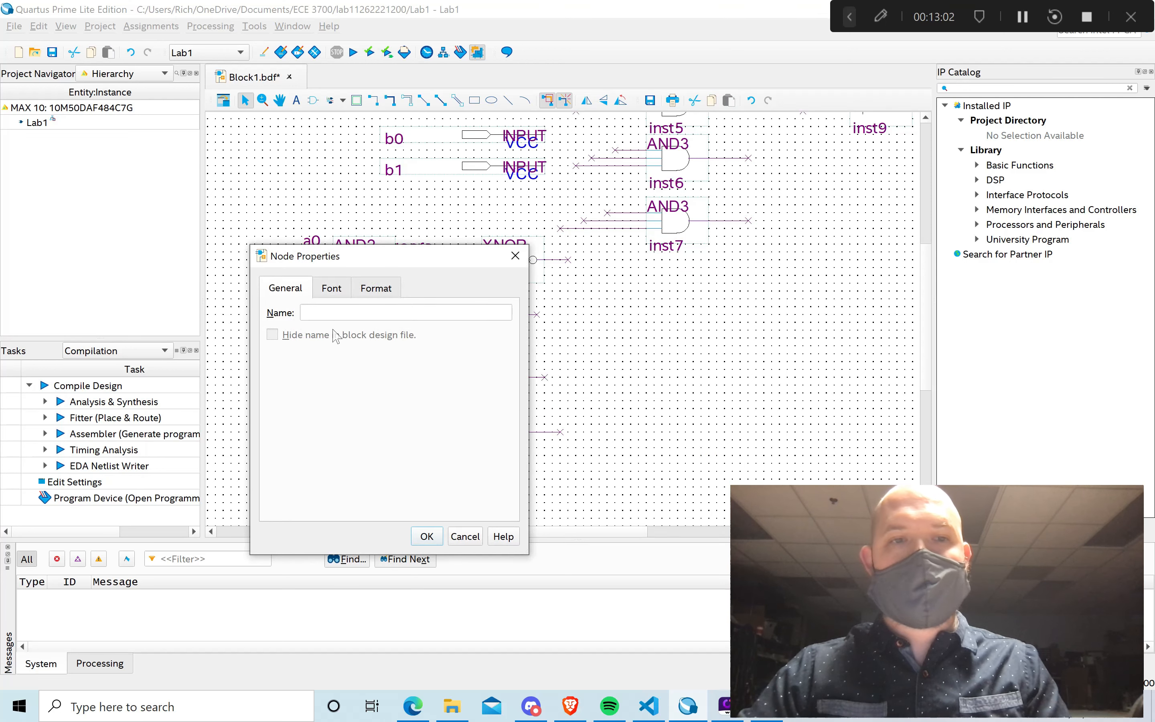
pyautogui.write('a0')
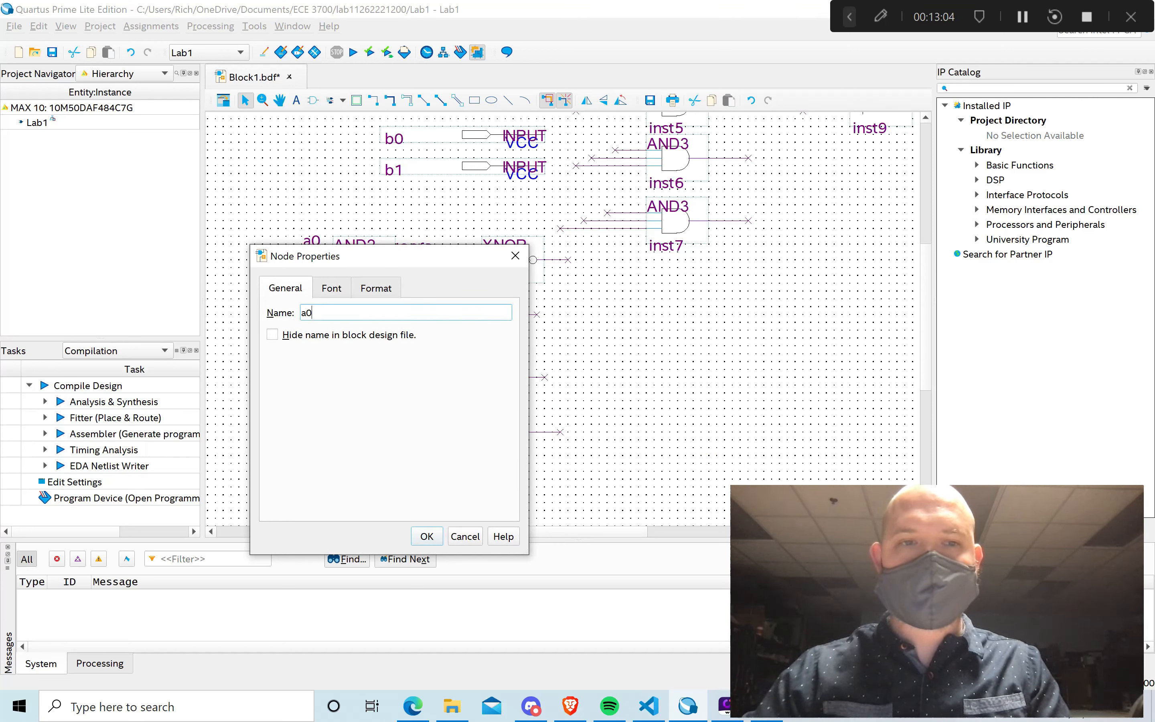
pyautogui.click(428, 536)
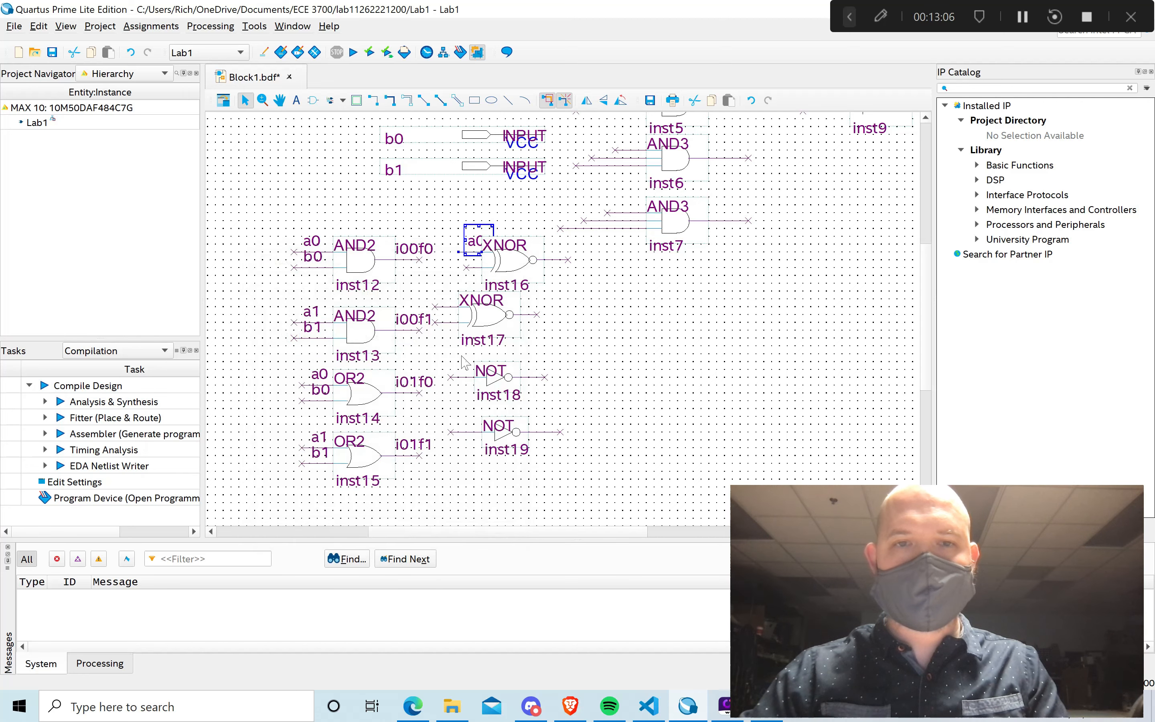
# Name the lower input wire of the first XNOR gate b0.
pyautogui.click(467, 266)
pyautogui.rightClick(467, 267)
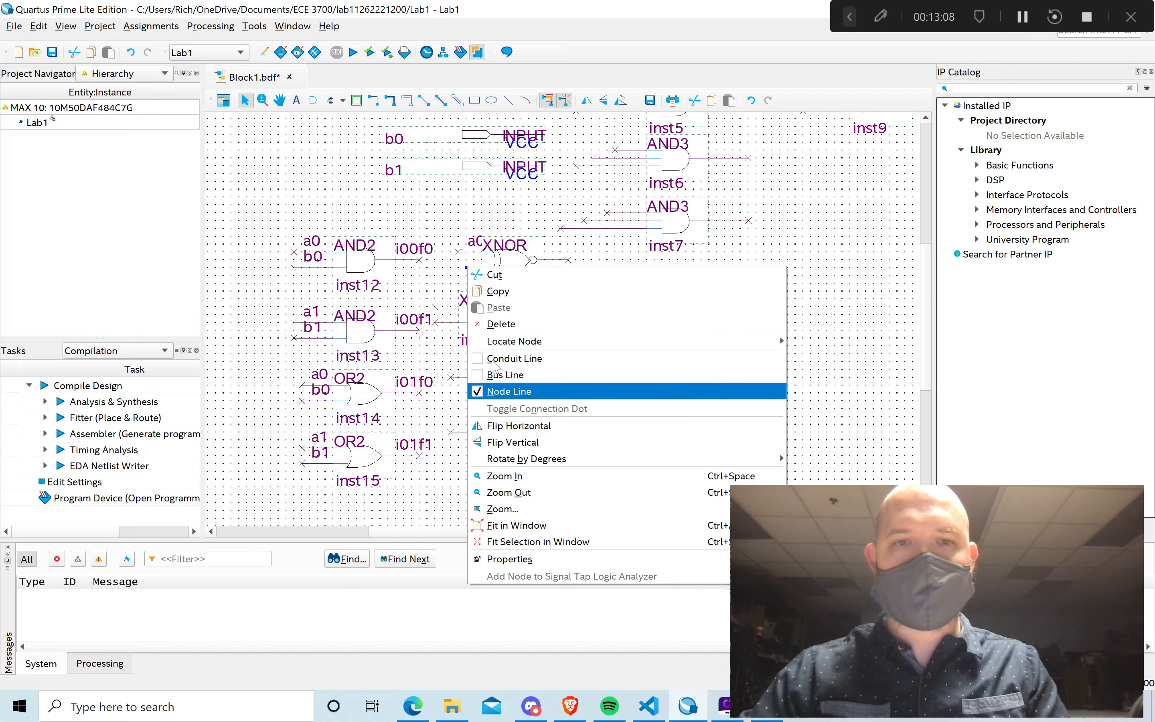
pyautogui.click(529, 559)
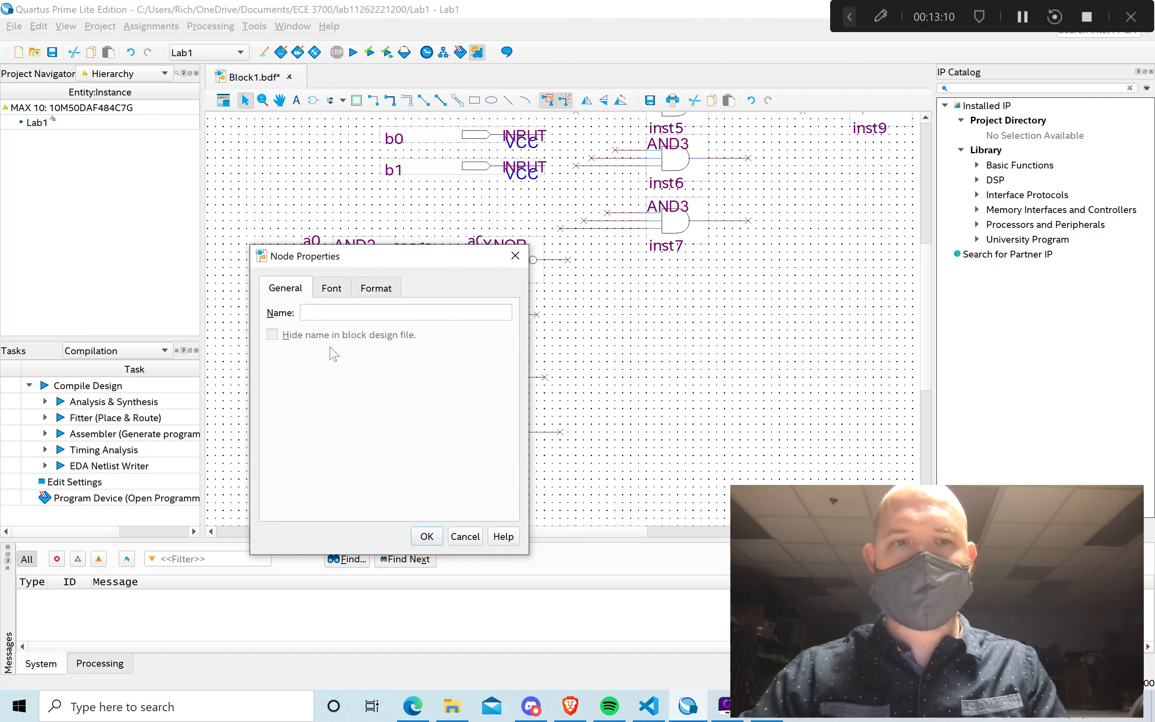
pyautogui.write('b0')
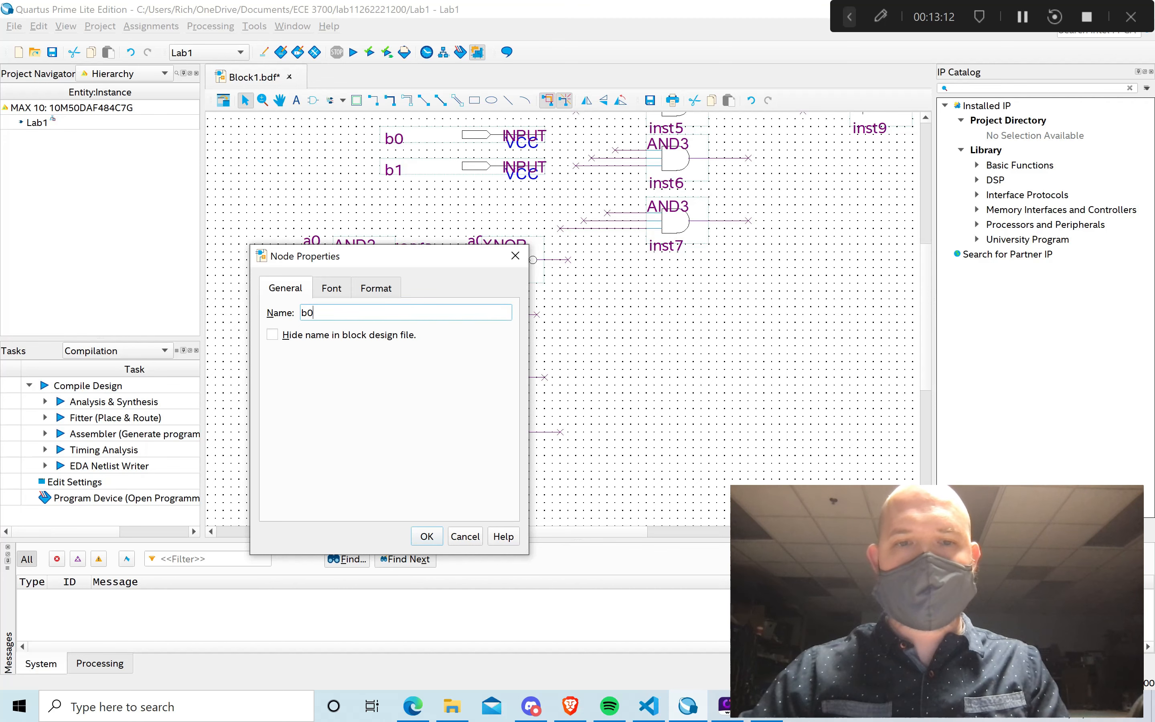
pyautogui.click(427, 536)
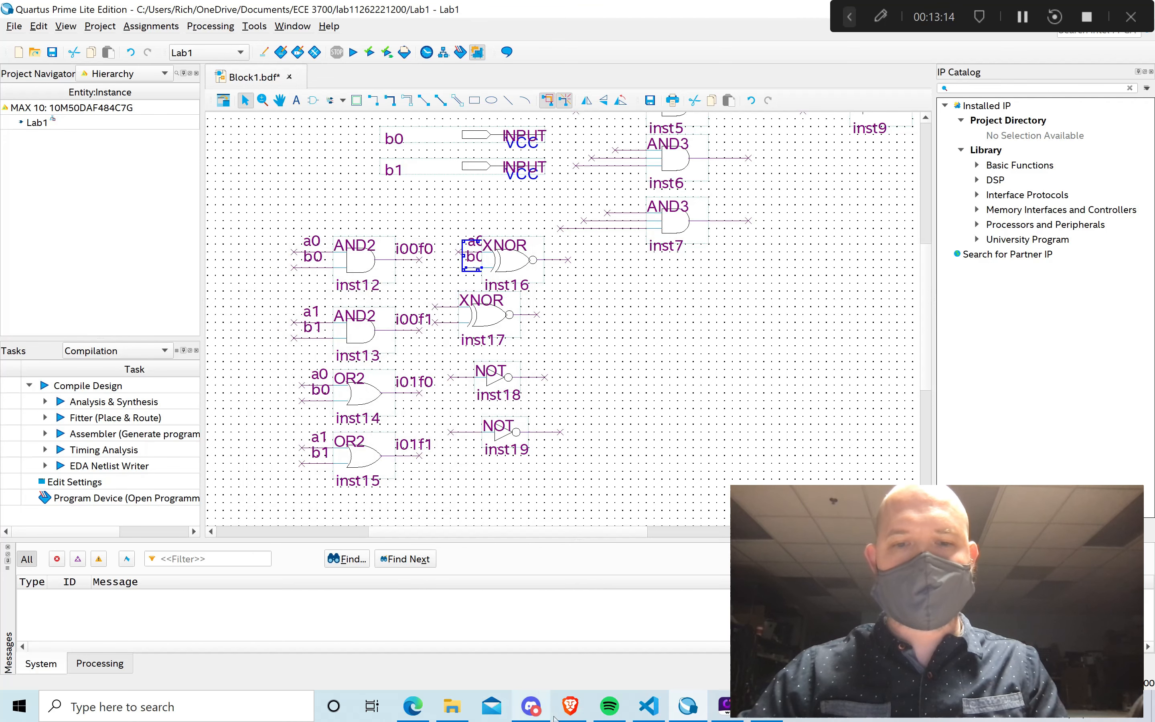
# Switch to Microsoft Edge to review the circuit functionality list in lab1-22.pdf and return to the Quartus Prime schematic.
pyautogui.moveTo(414, 711)
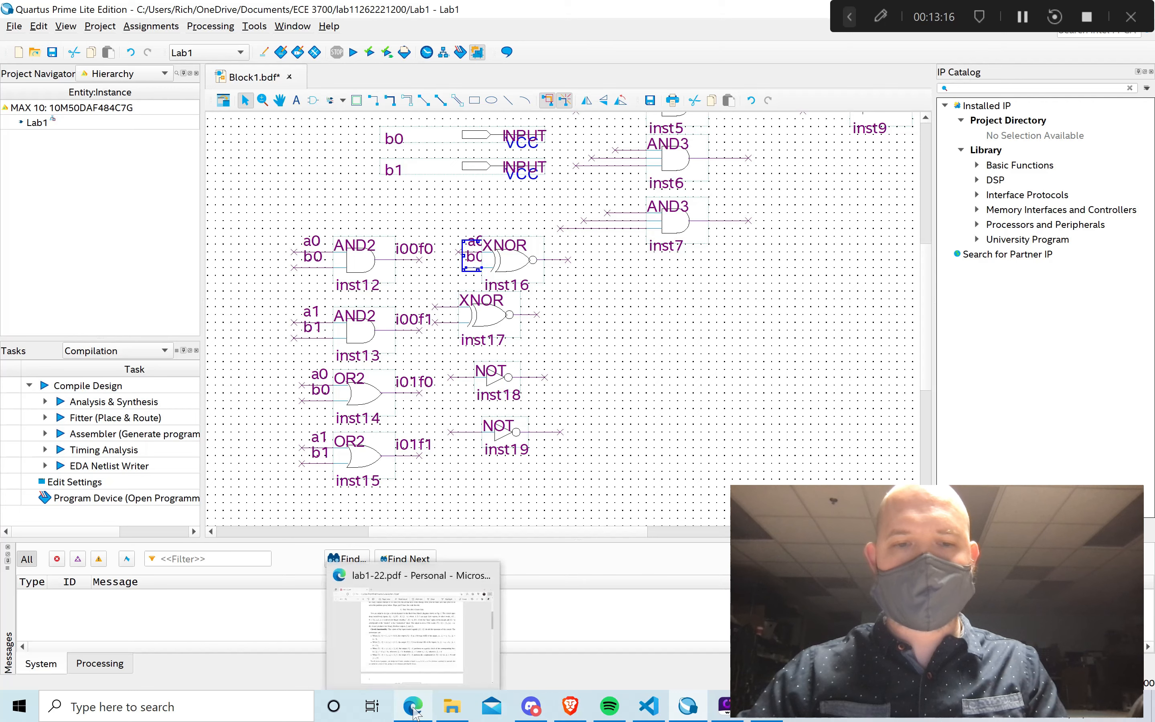
pyautogui.click(413, 669)
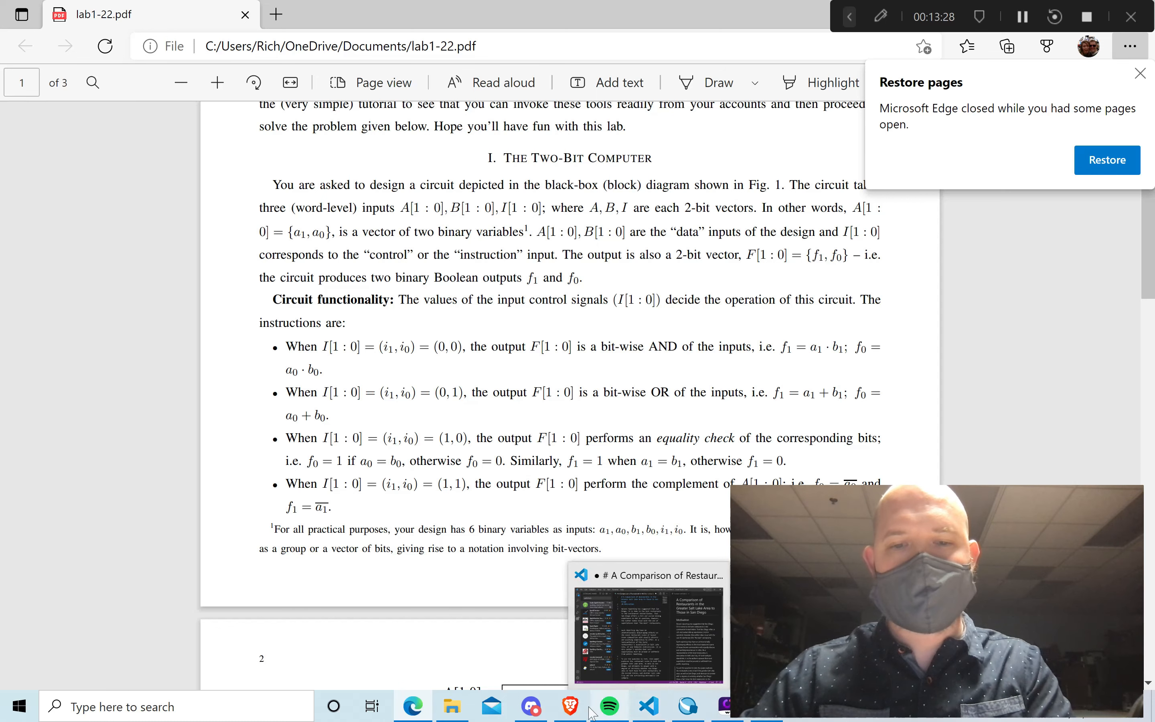
pyautogui.moveTo(530, 709)
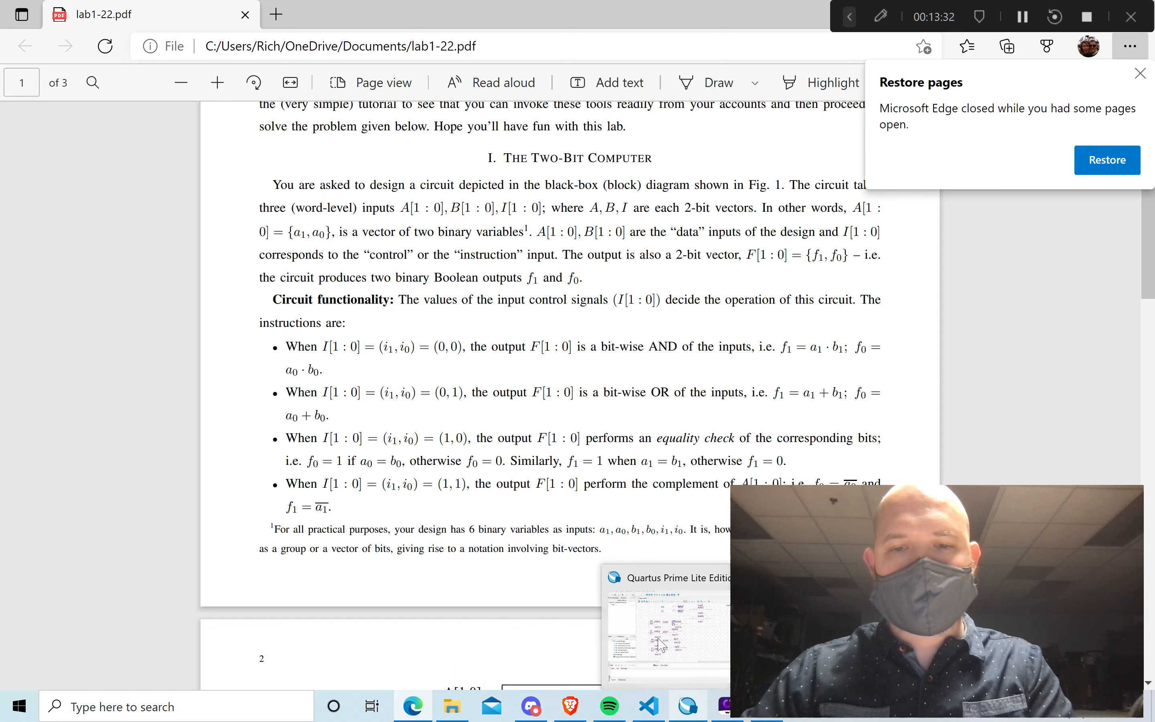
pyautogui.click(692, 704)
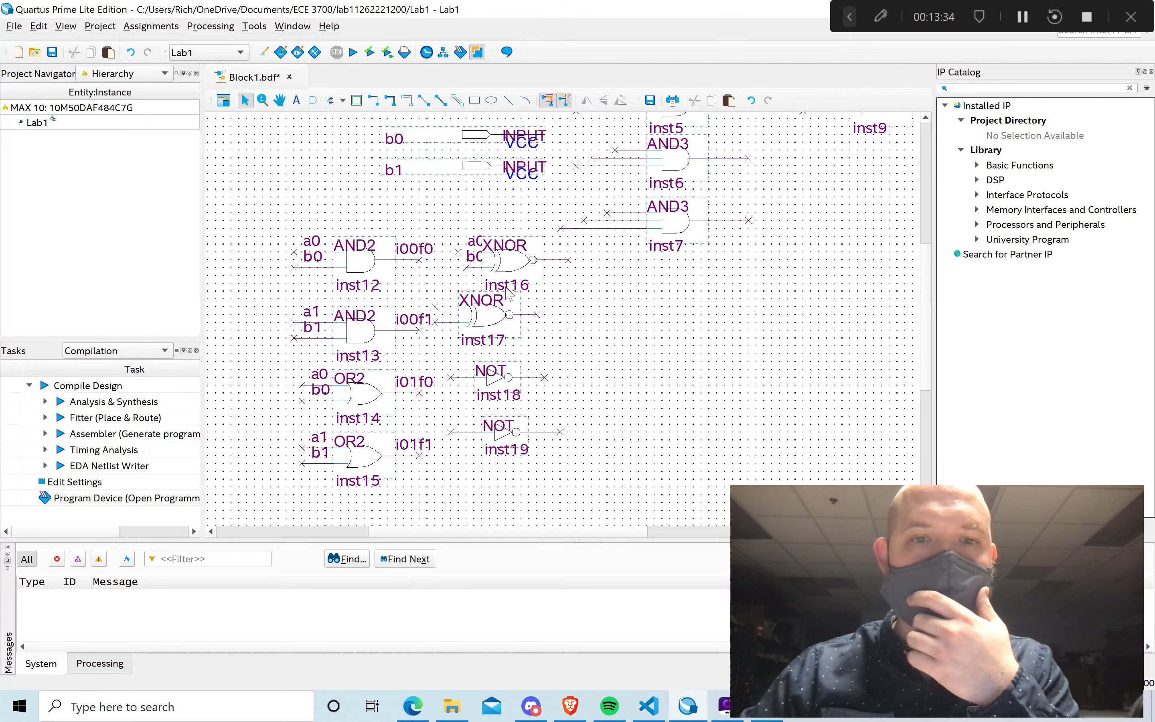
# Name the output wire of the first XNOR gate i10f0.
pyautogui.rightClick(557, 258)
pyautogui.click(598, 551)
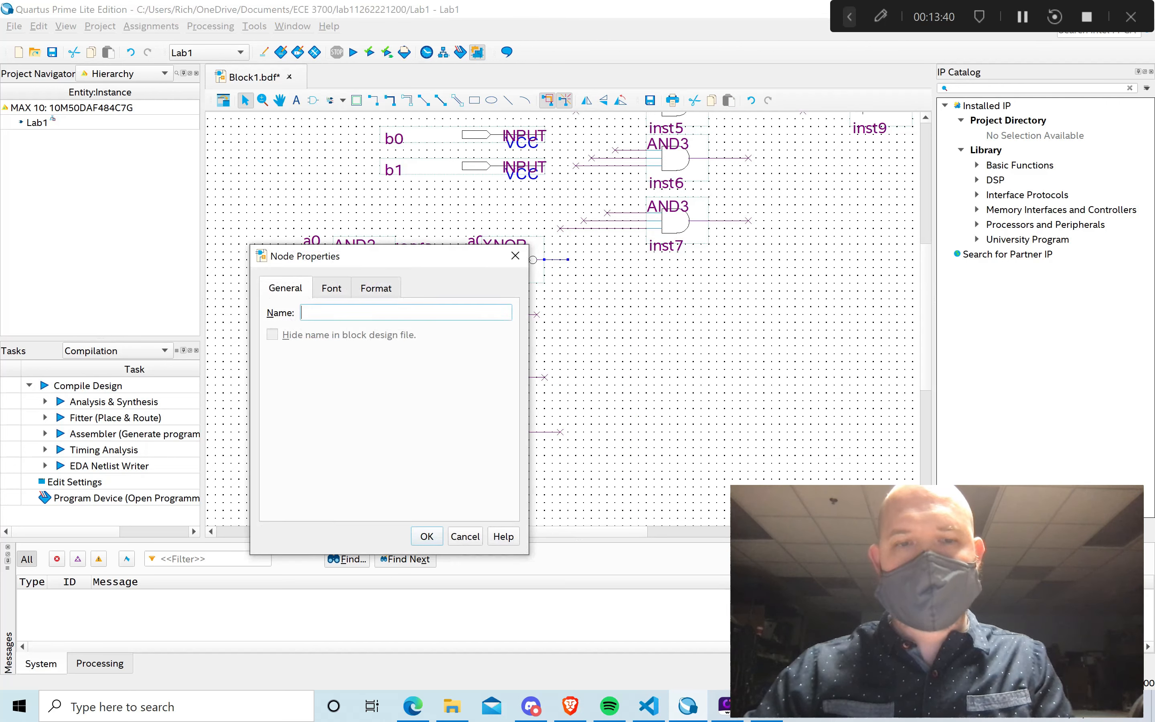
pyautogui.write('i10f0')
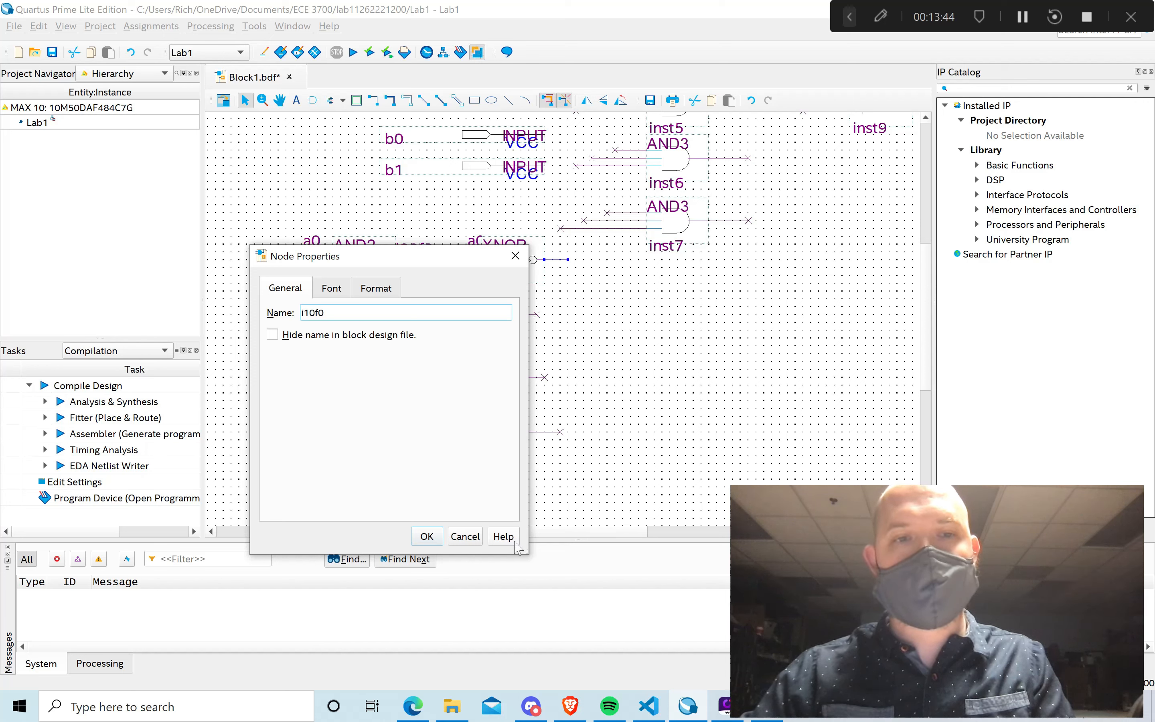
pyautogui.click(427, 537)
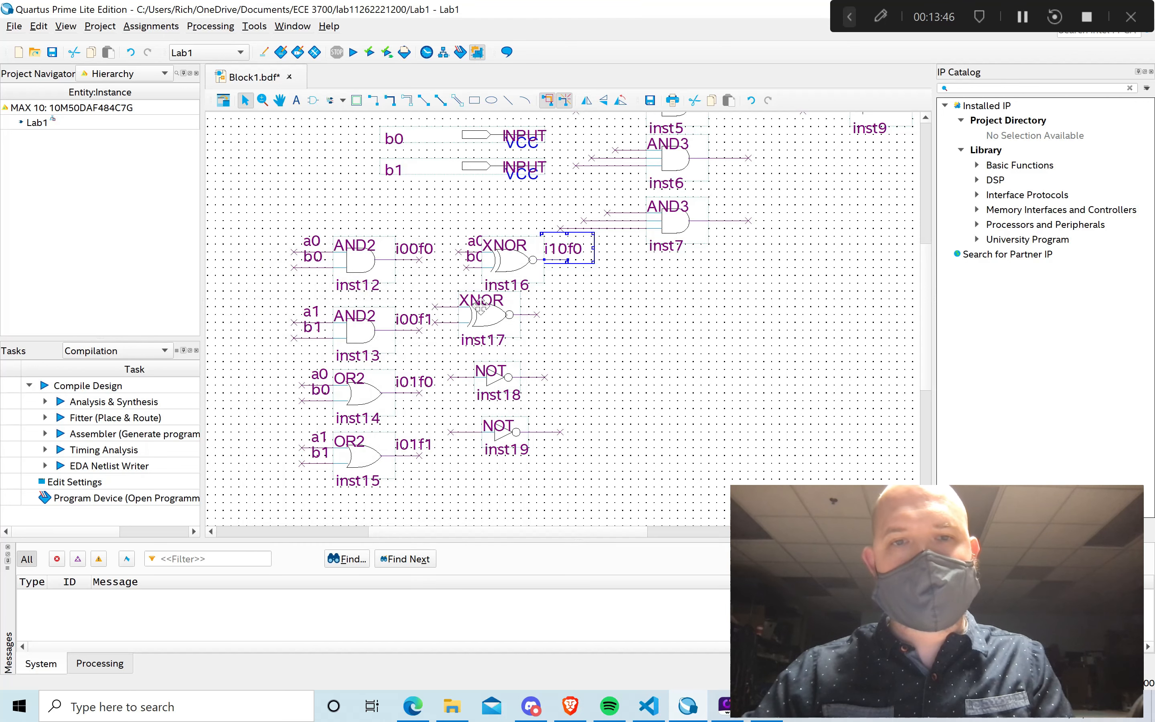
# Name the second XNOR gate's two input wires a1 and b1, from upper to lower.
pyautogui.click(445, 306)
pyautogui.rightClick(446, 306)
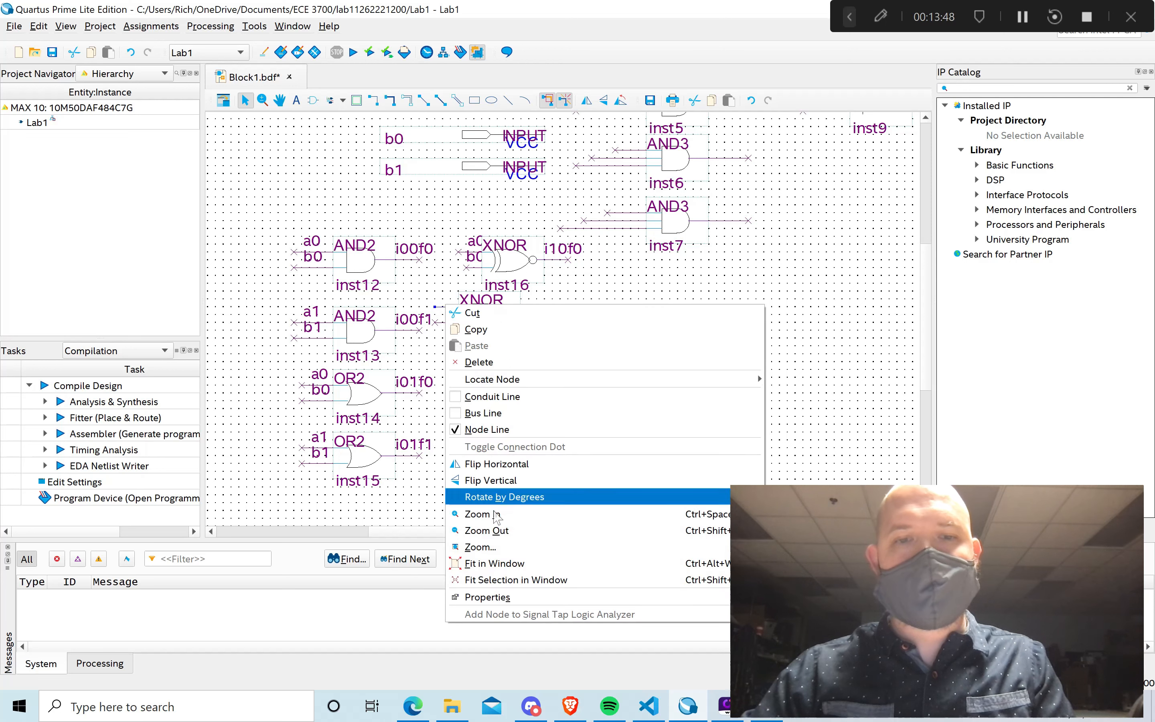
pyautogui.click(488, 597)
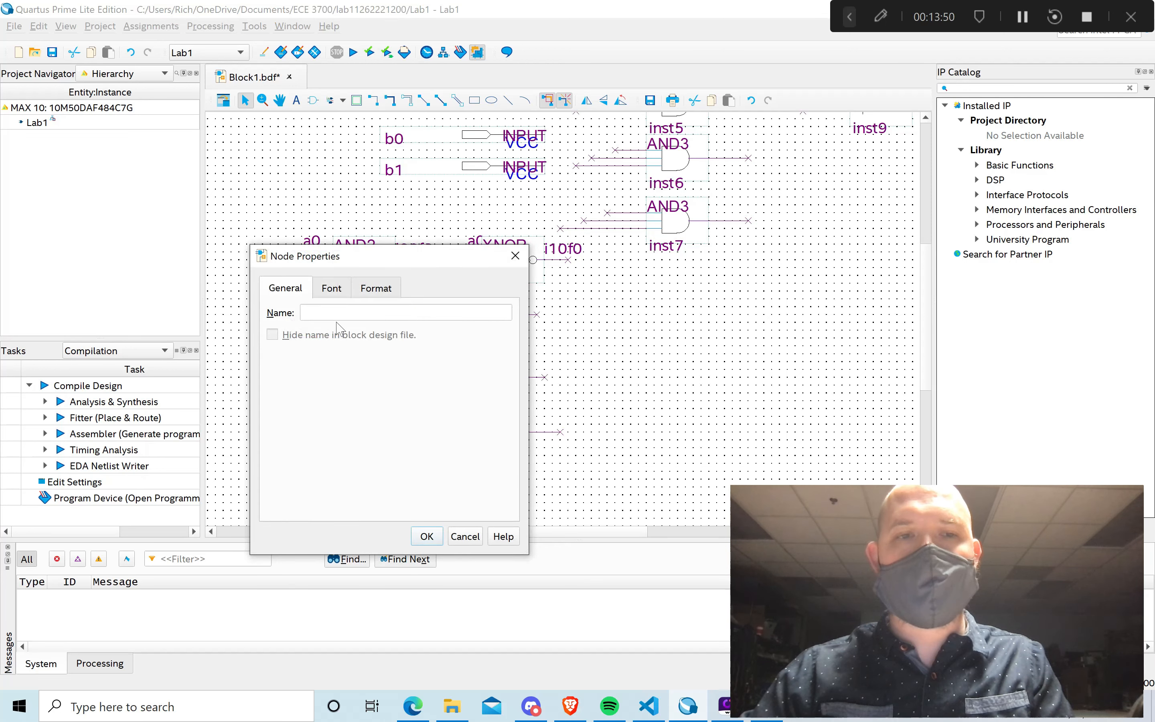
pyautogui.write('a1')
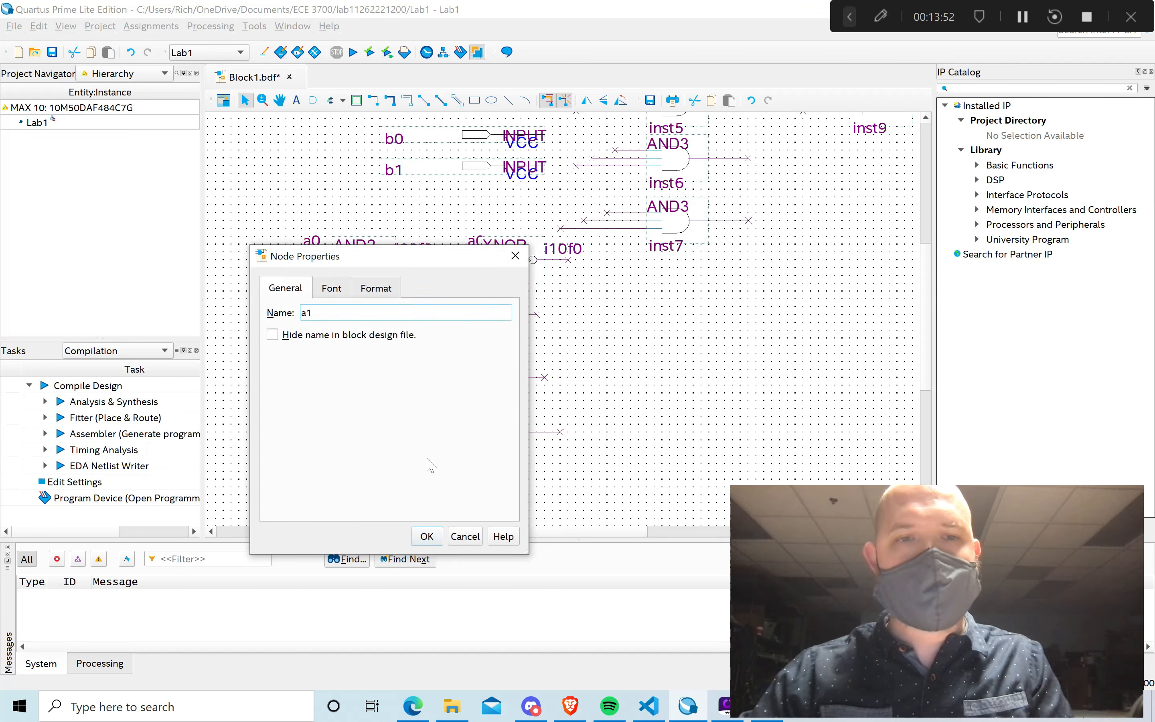
pyautogui.click(432, 536)
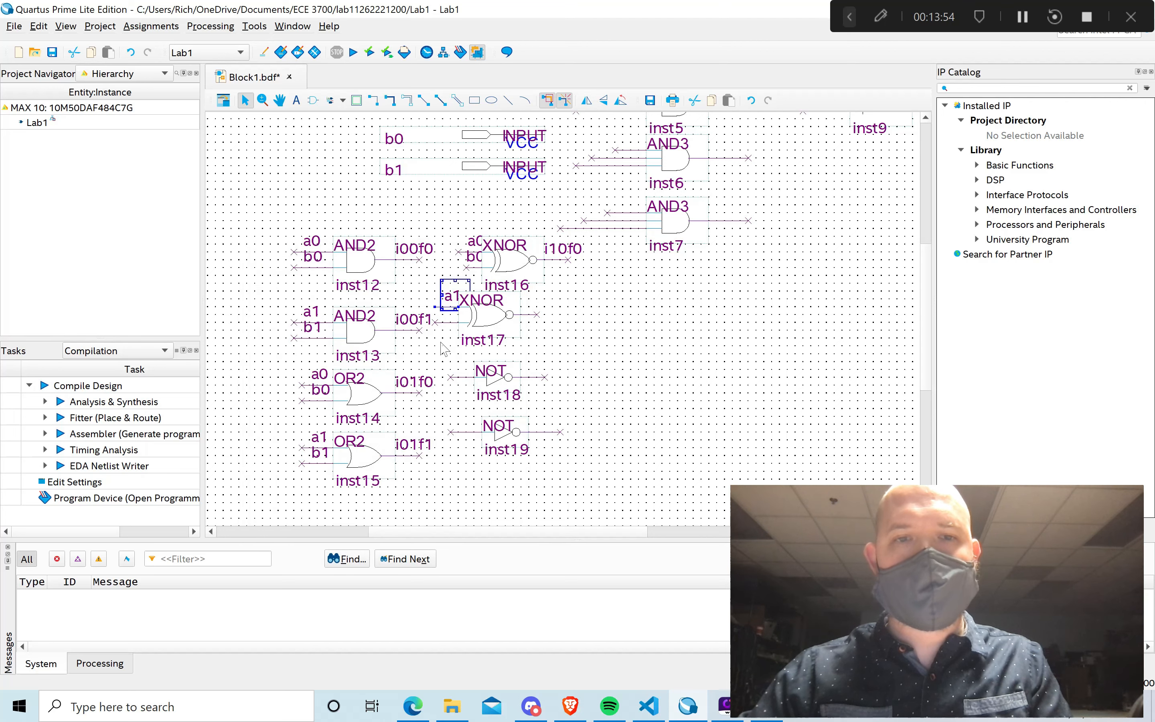
pyautogui.click(439, 323)
pyautogui.rightClick(440, 323)
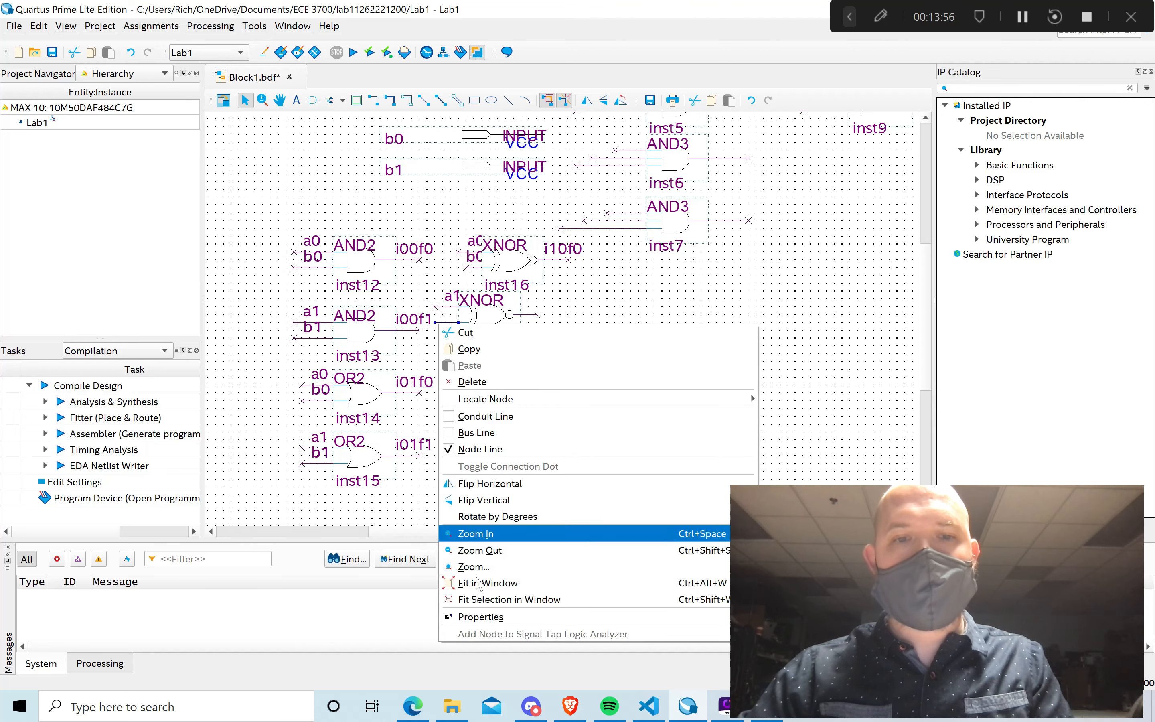
pyautogui.click(472, 614)
pyautogui.click(382, 314)
pyautogui.write('b1')
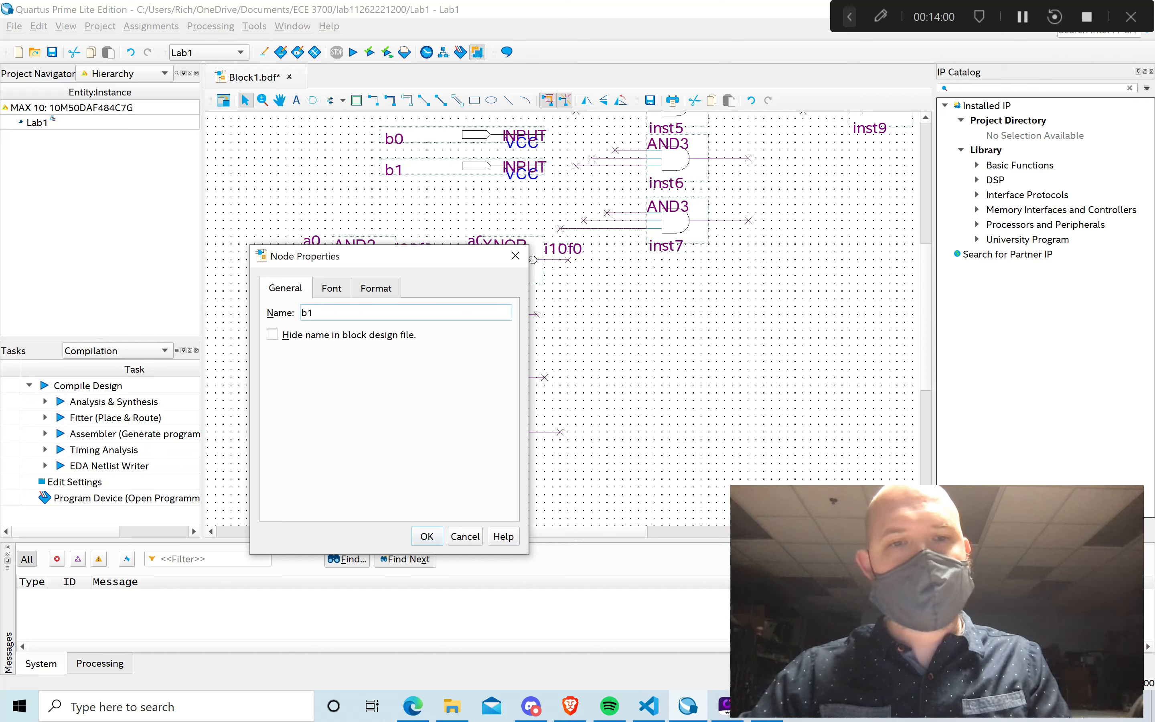
pyautogui.click(427, 537)
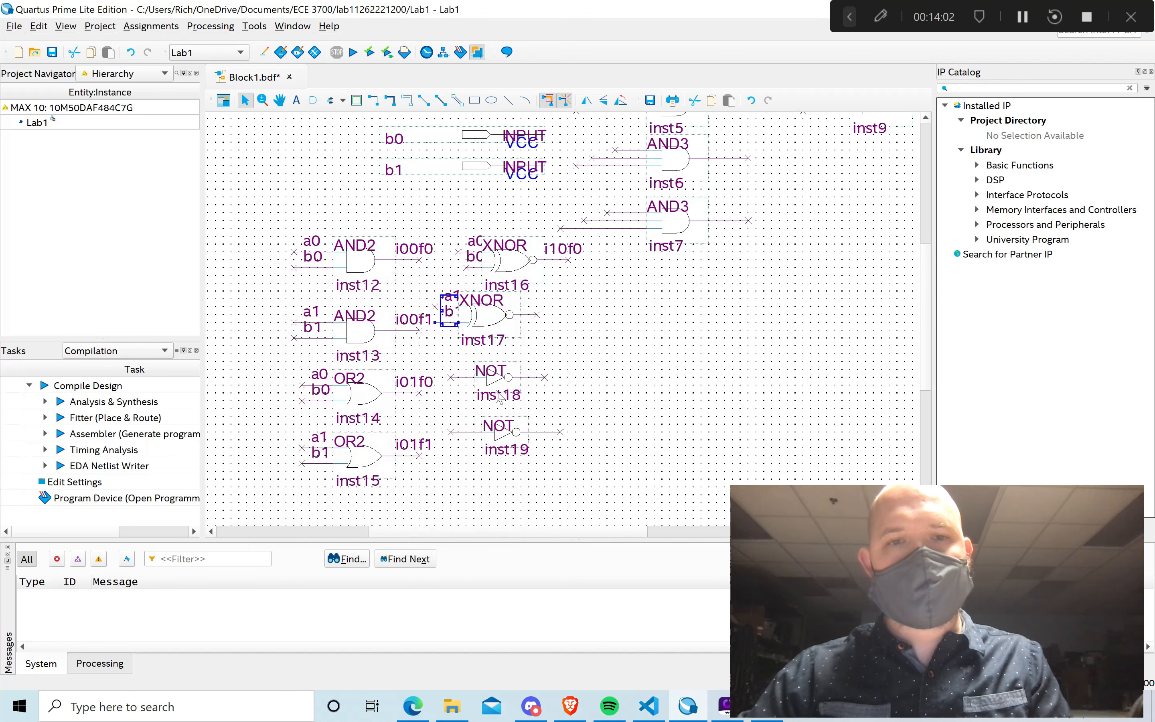
# Name the output wire of the second XNOR gate i10f1.
pyautogui.rightClick(525, 314)
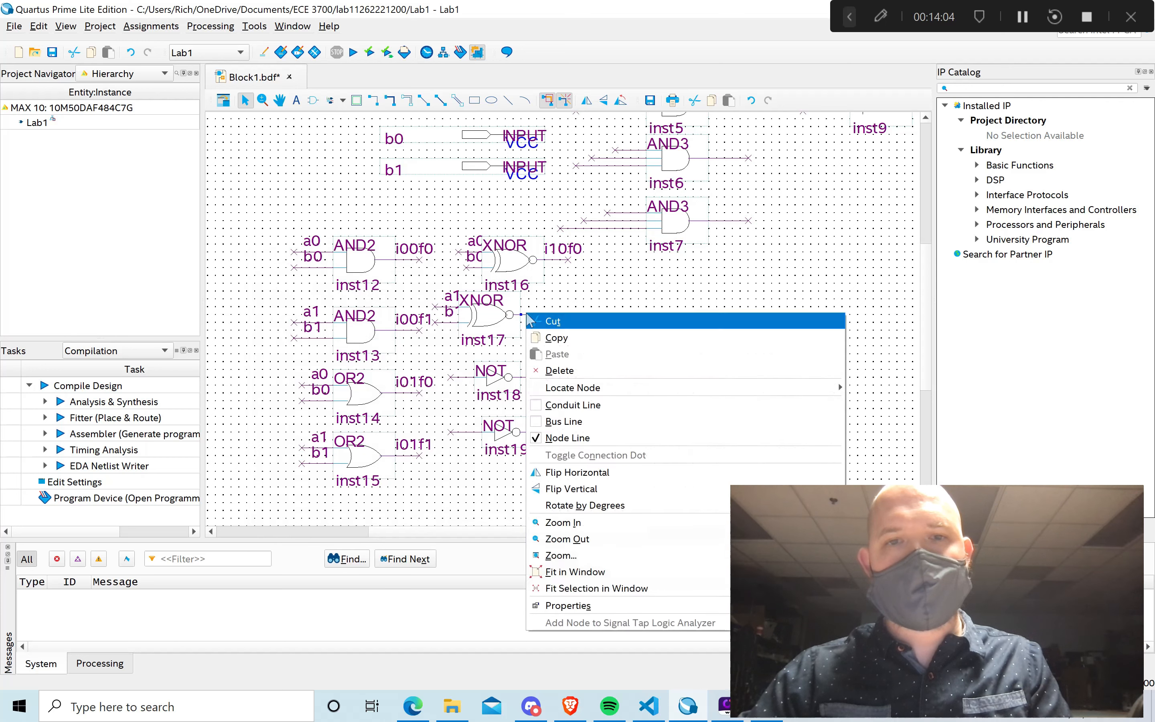
pyautogui.click(568, 605)
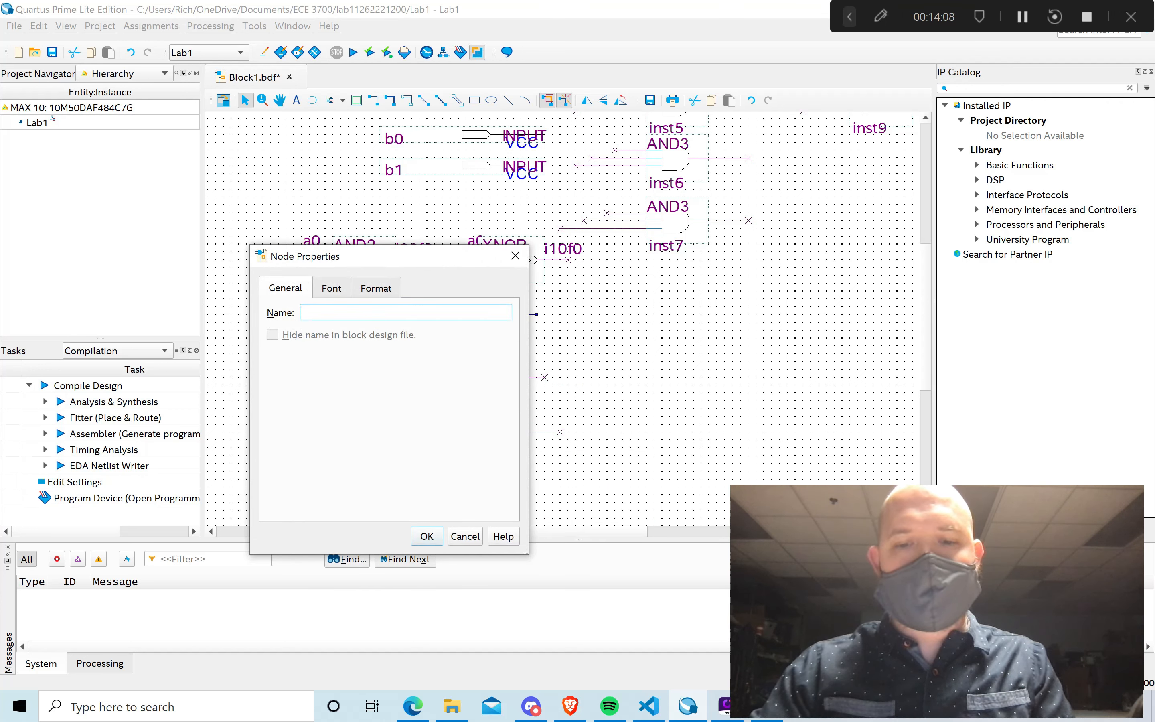
pyautogui.write('i10f1')
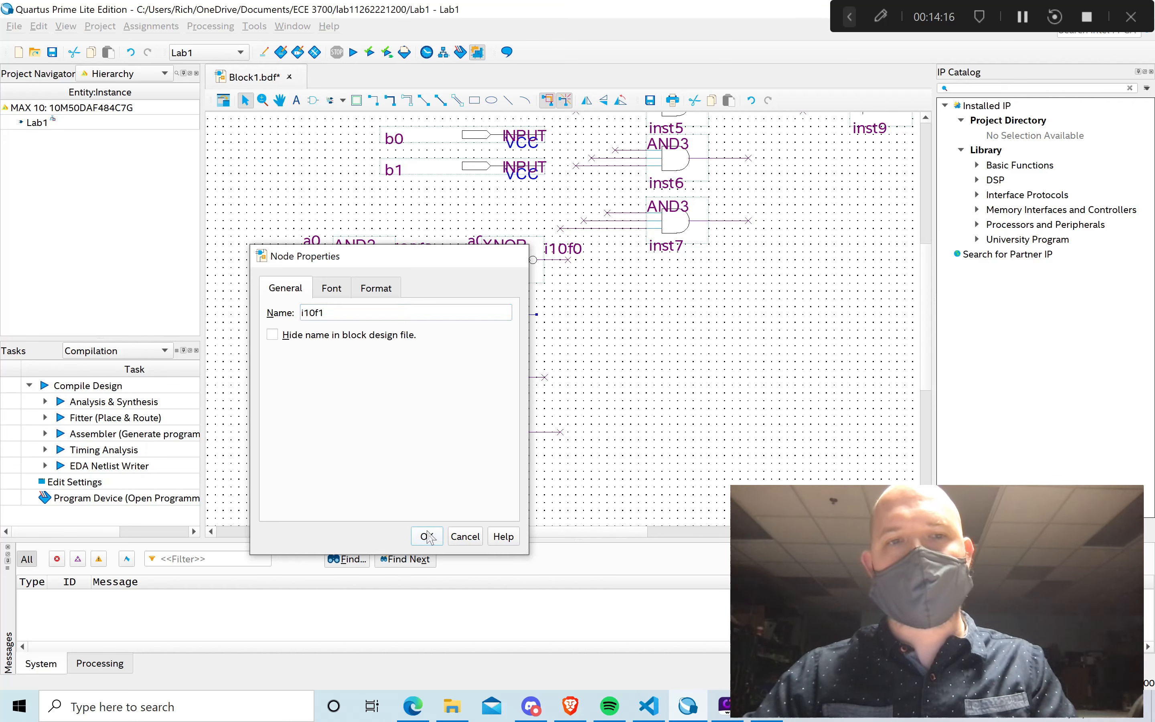
pyautogui.click(426, 537)
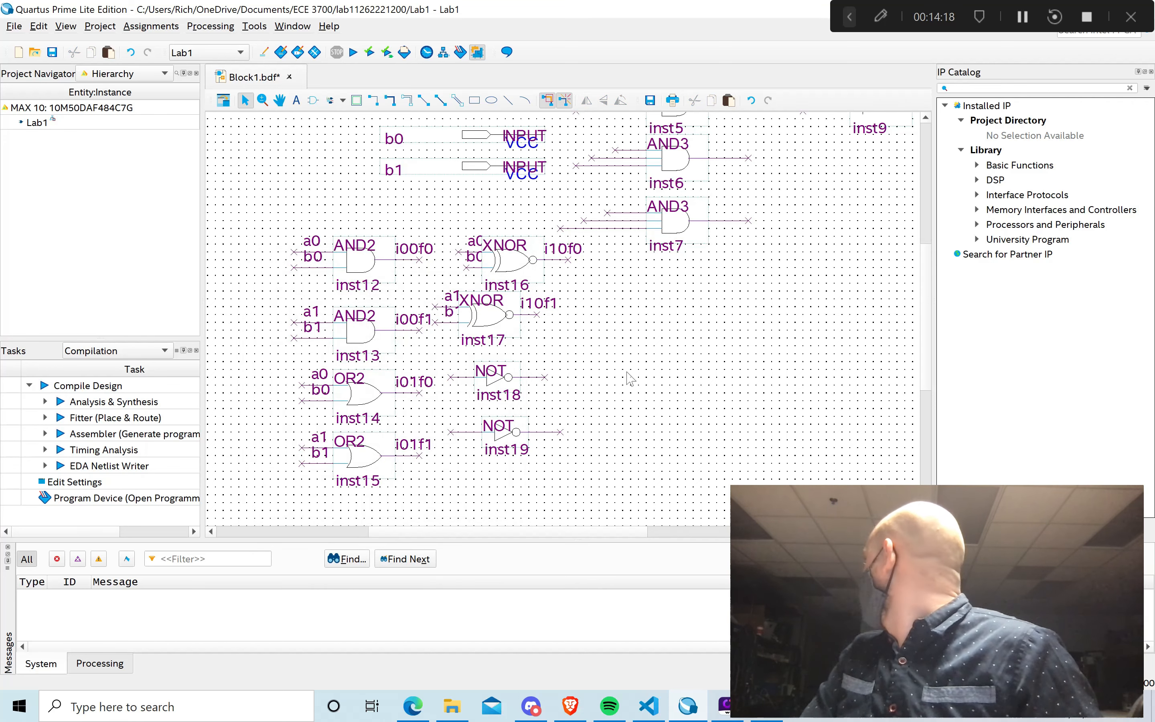
# Name the input wire of the NOT gate inst18, below the XNOR gates, a0.
pyautogui.rightClick(460, 377)
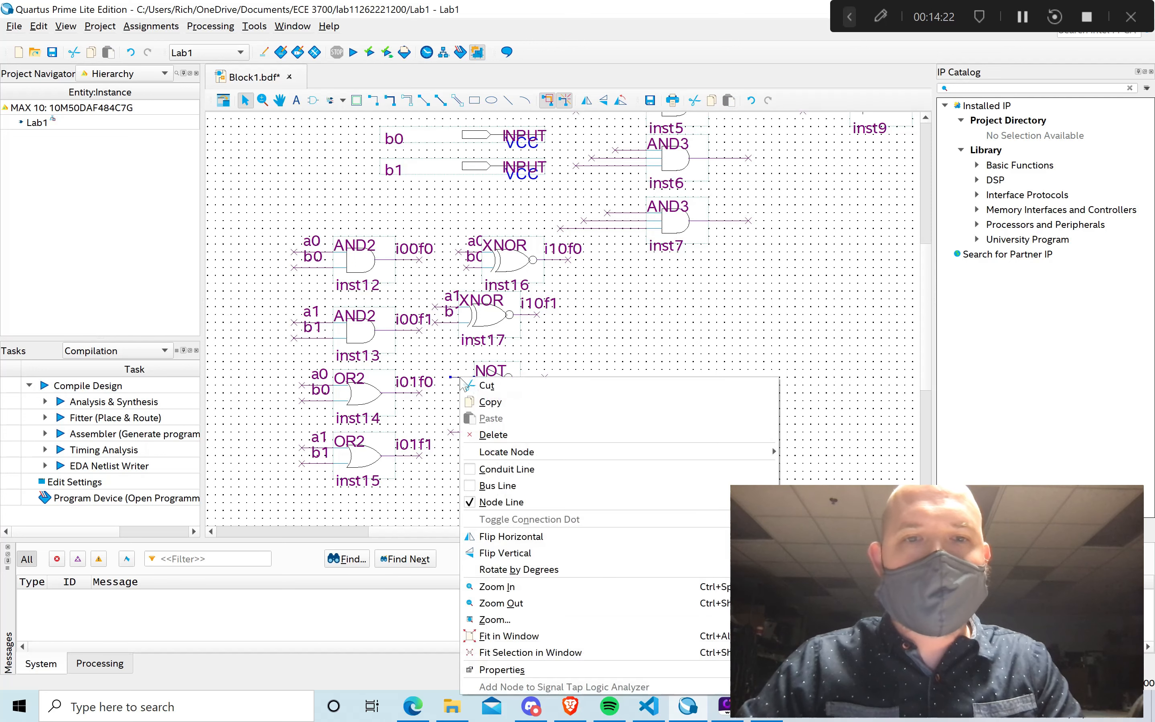
pyautogui.click(525, 670)
pyautogui.click(320, 317)
pyautogui.write('a')
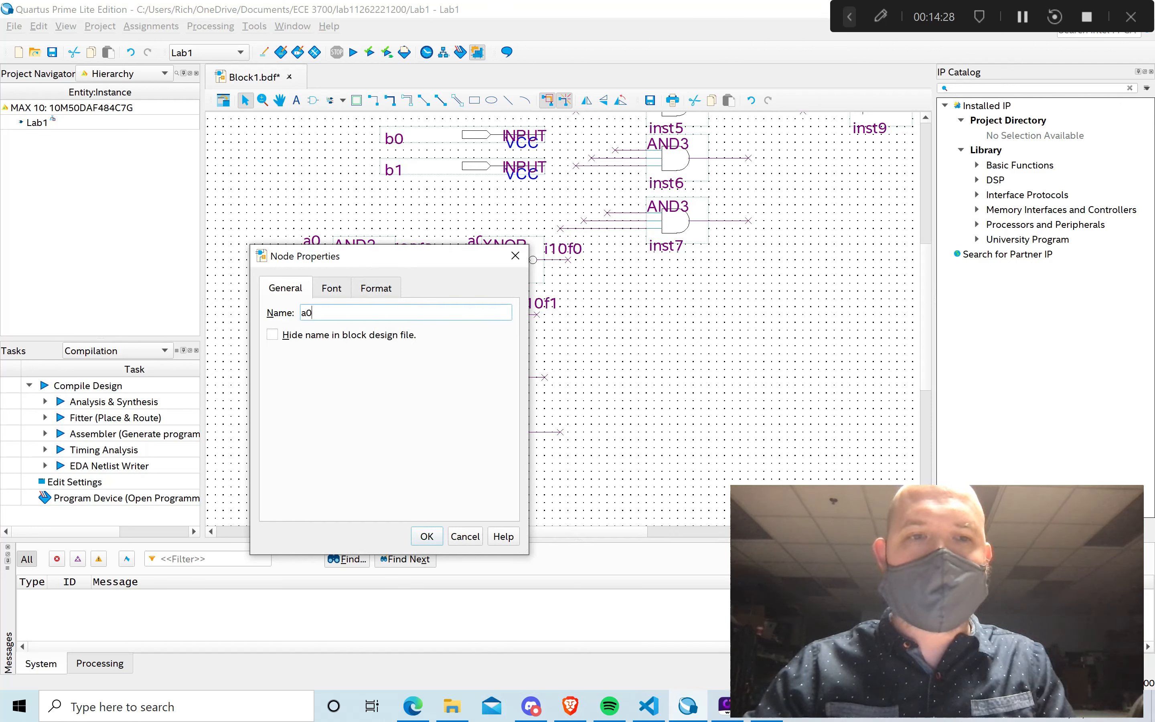
pyautogui.write('0')
pyautogui.click(427, 536)
# Name the input wire of the NOT gate inst19 a1.
pyautogui.click(462, 432)
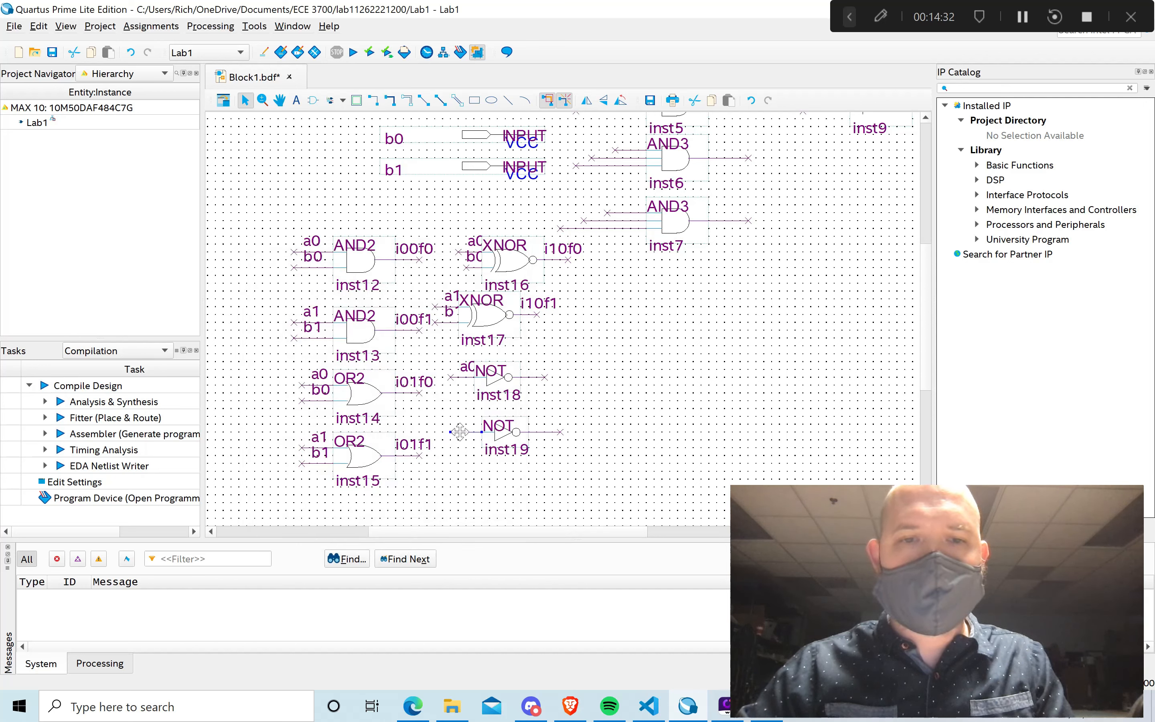
pyautogui.rightClick(460, 432)
pyautogui.click(491, 406)
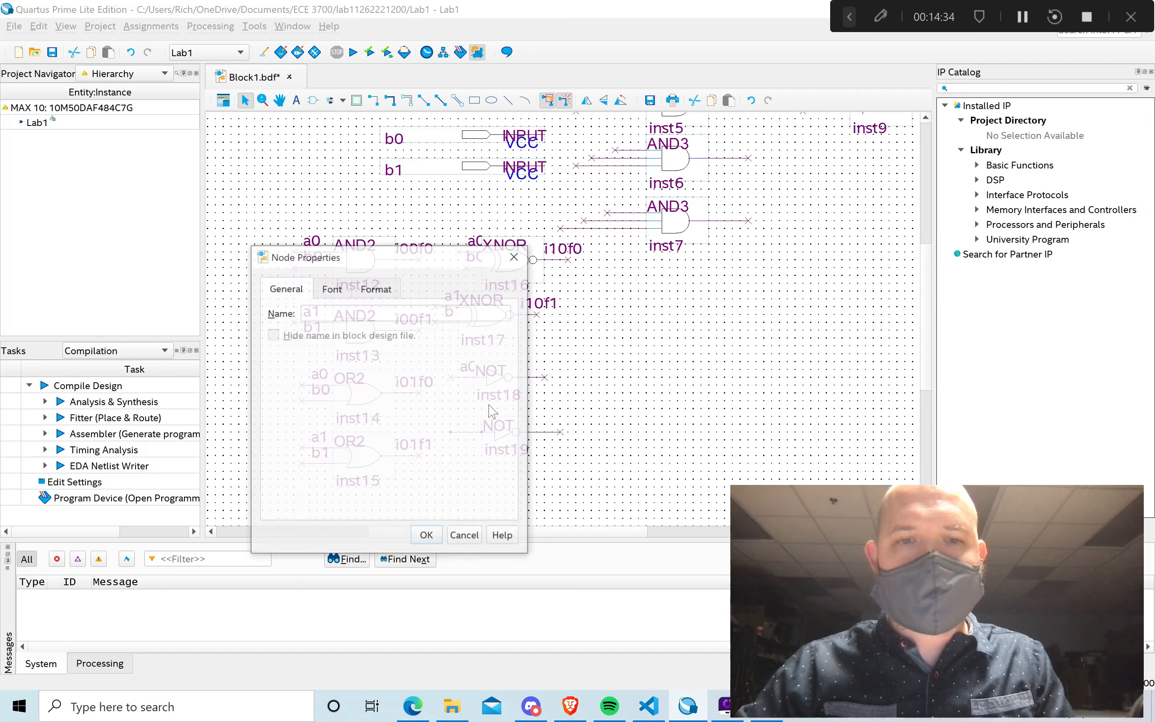
pyautogui.write('a')
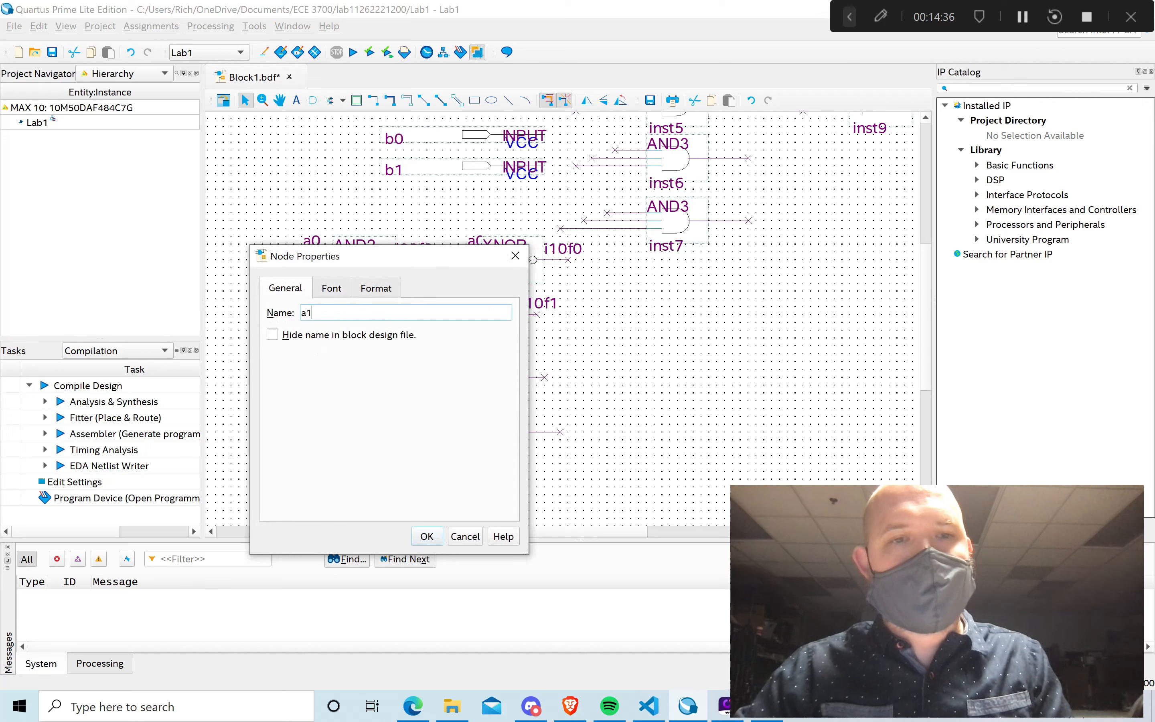
pyautogui.write('1')
pyautogui.click(427, 536)
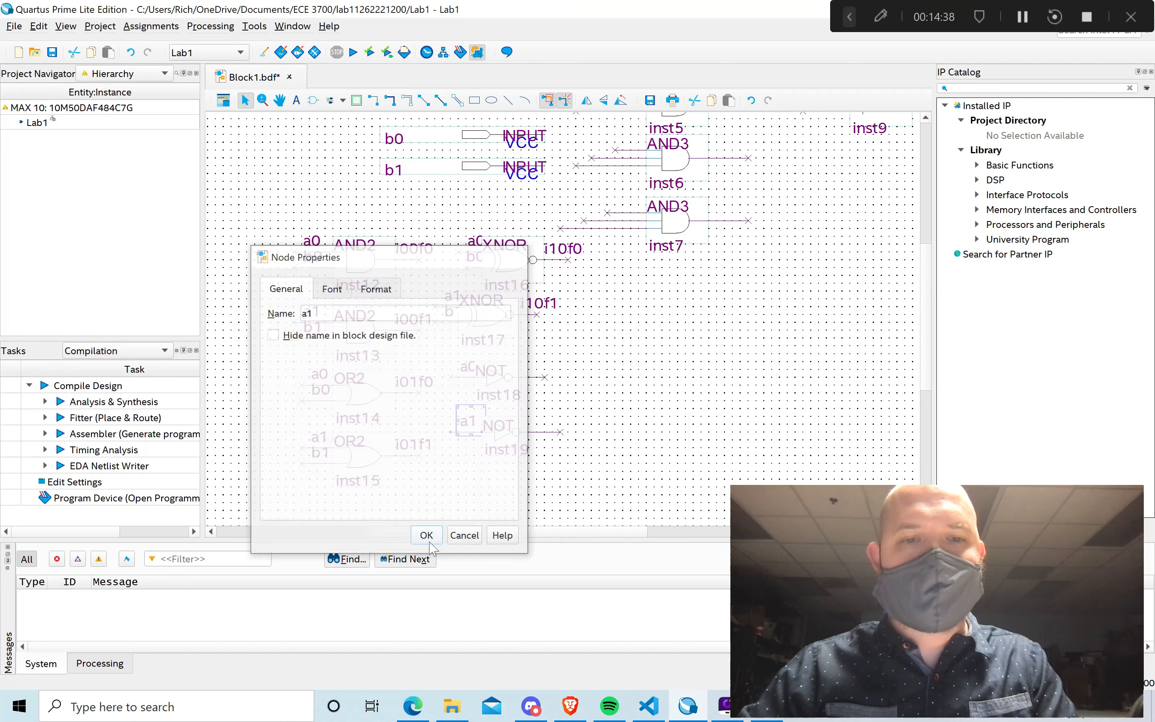
# Name the output wire of the NOT gate inst18 i11f0.
pyautogui.click(535, 377)
pyautogui.rightClick(535, 377)
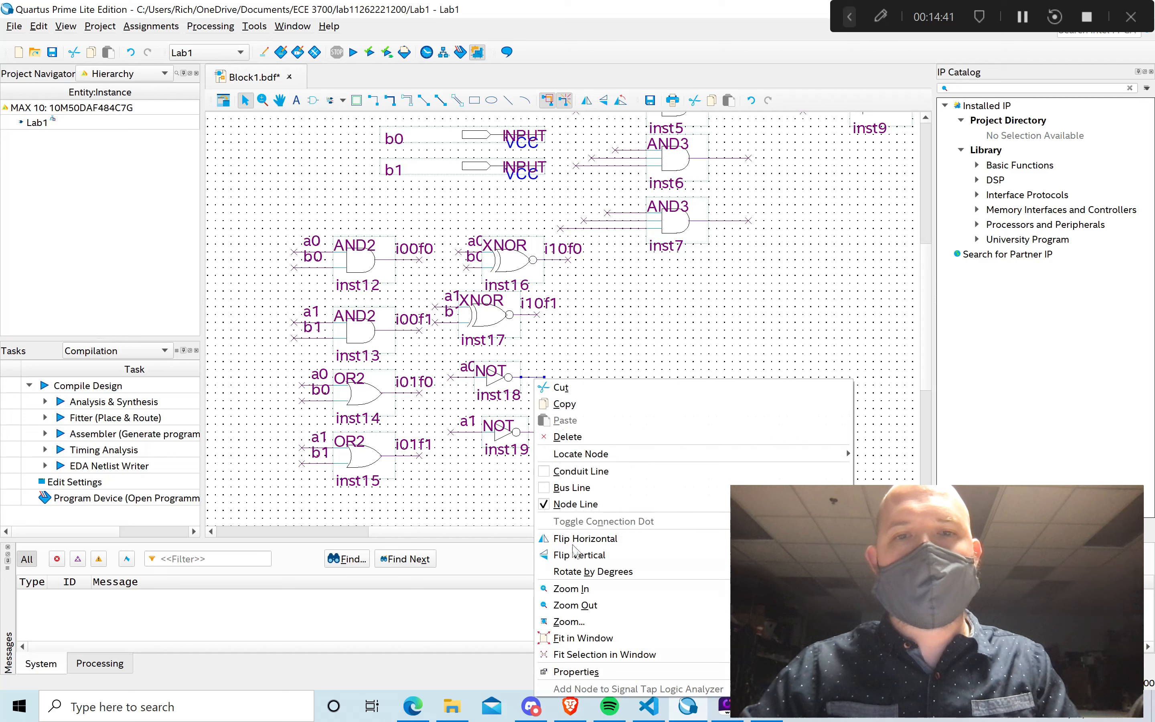
pyautogui.click(590, 672)
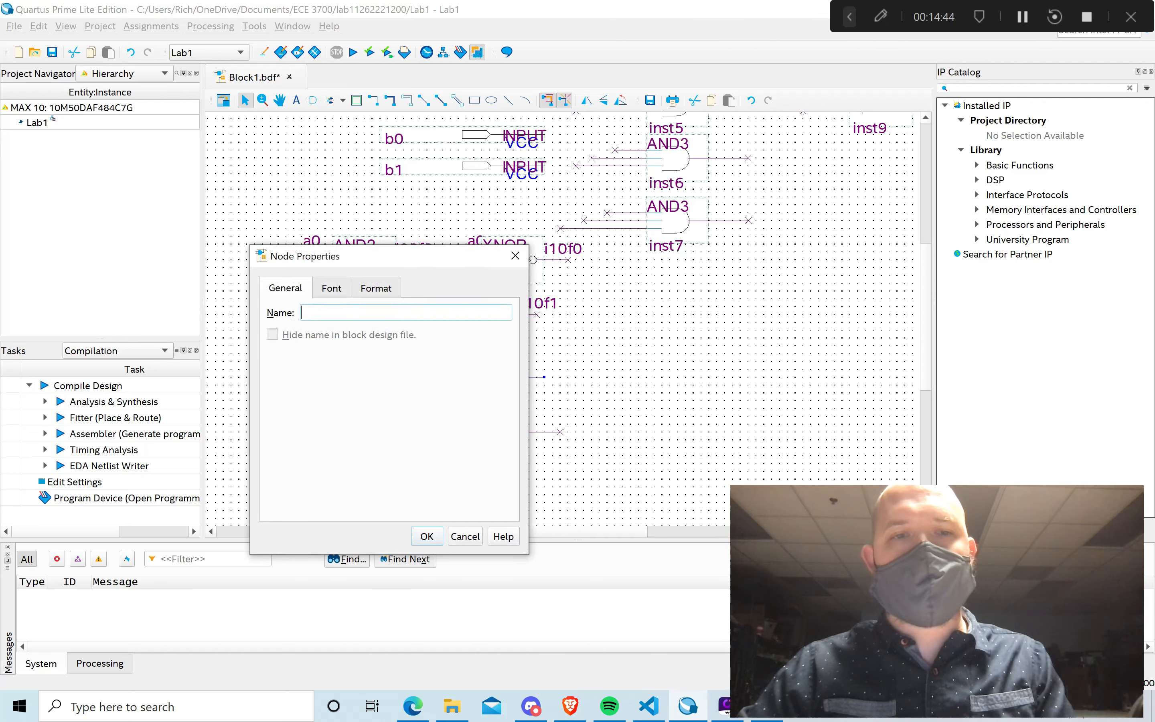
pyautogui.write('i11f0')
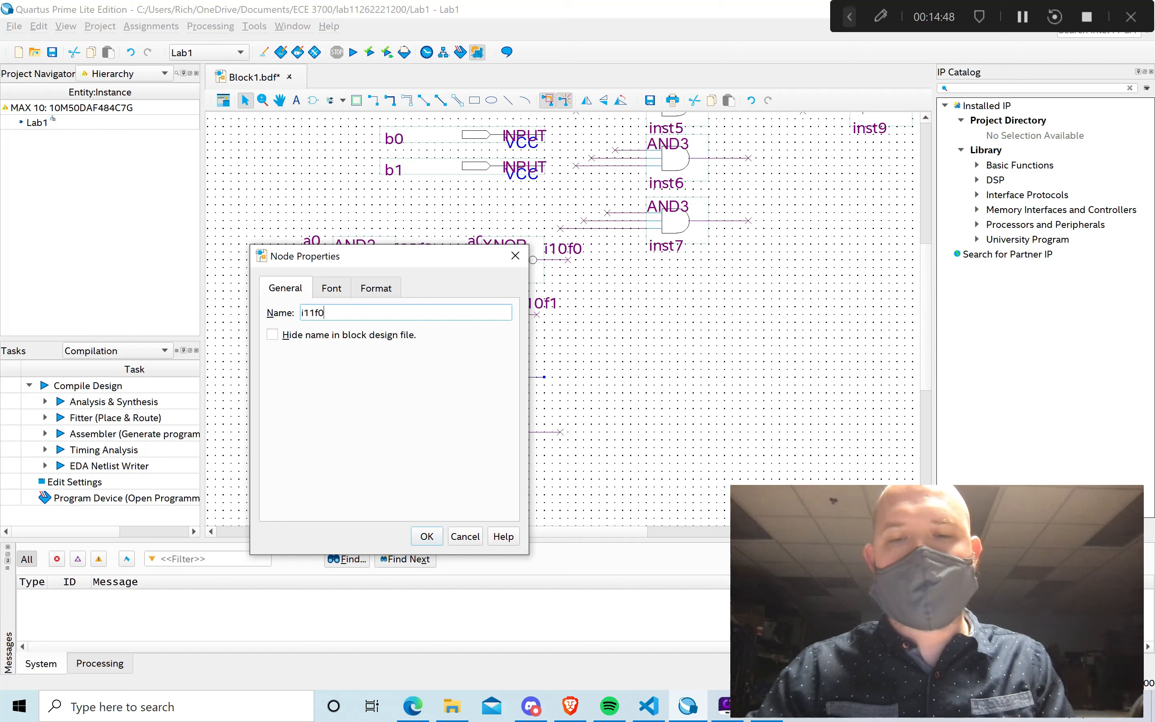
pyautogui.click(425, 535)
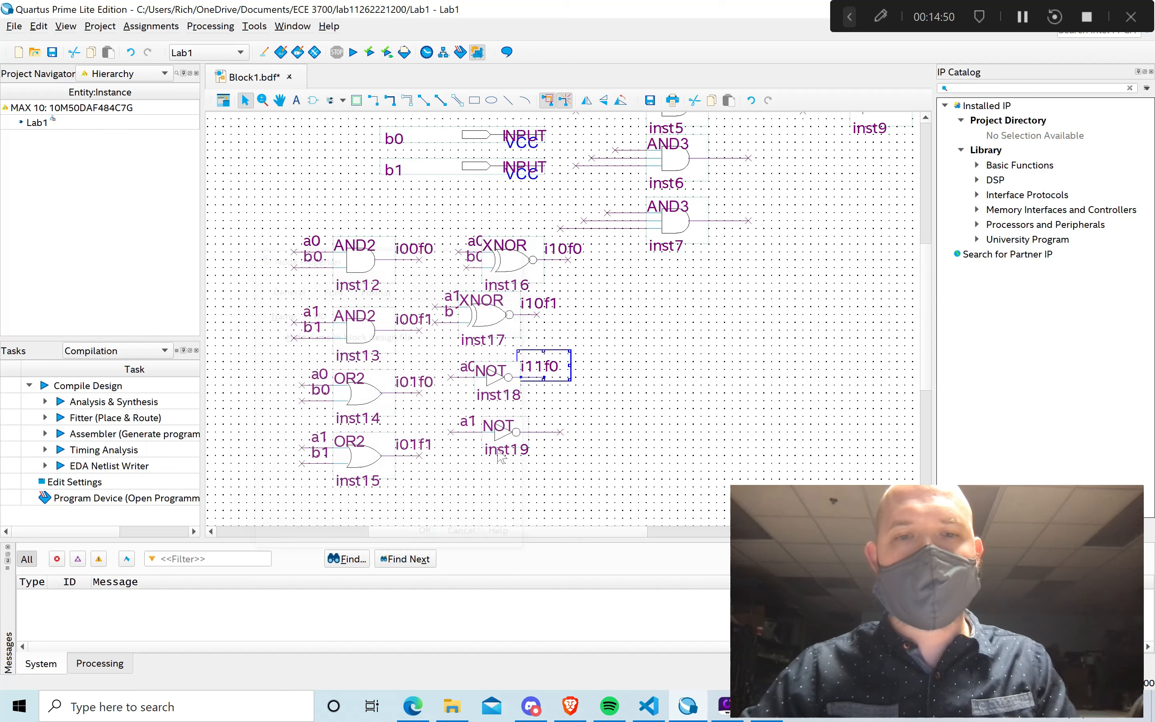
# Name the output wire of the NOT gate inst19 i11f1.
pyautogui.click(533, 432)
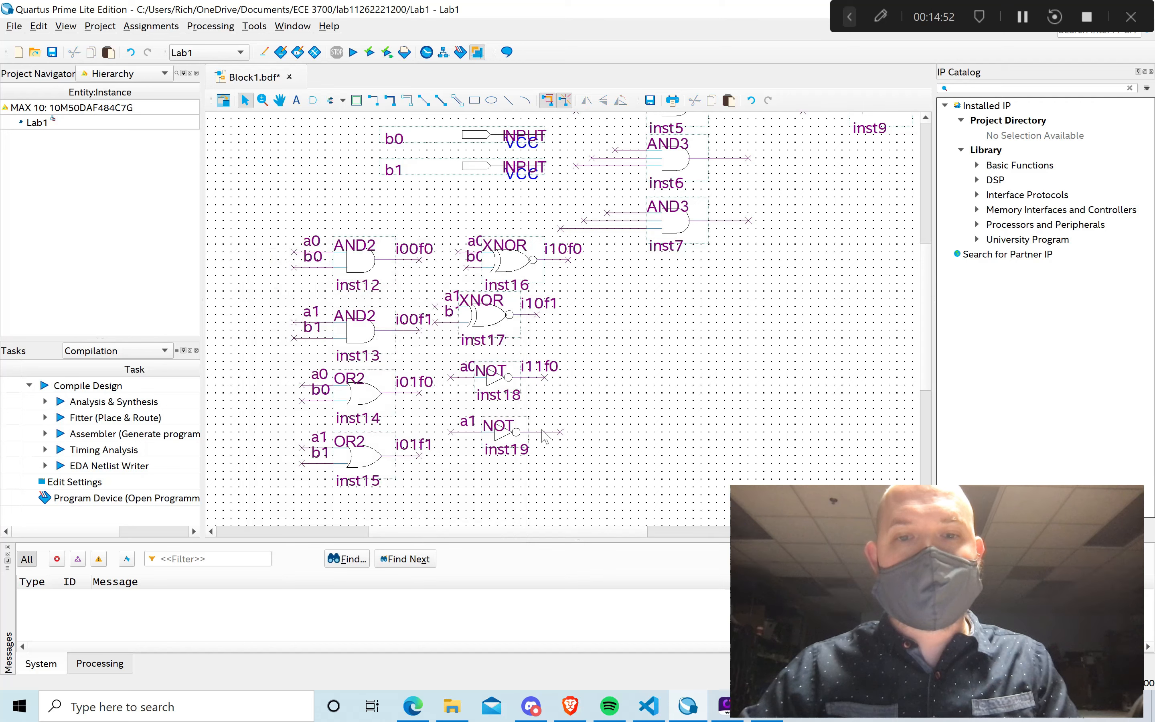
pyautogui.rightClick(541, 433)
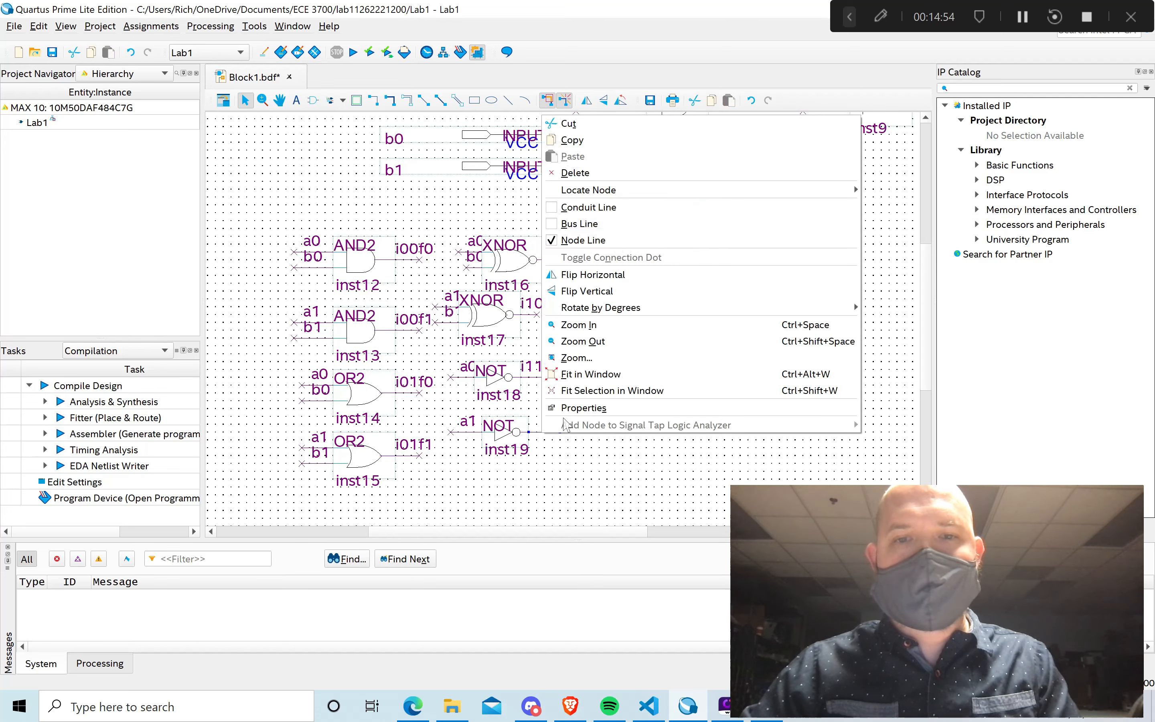
pyautogui.click(572, 411)
pyautogui.click(402, 316)
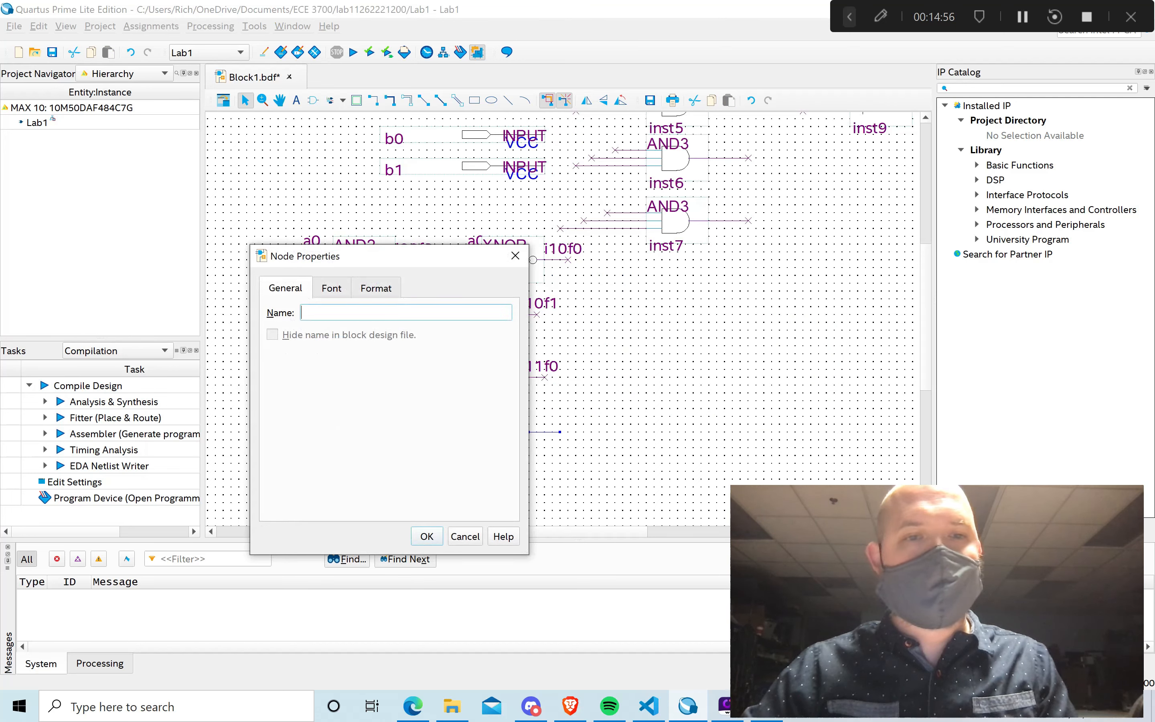
pyautogui.write('i11f1')
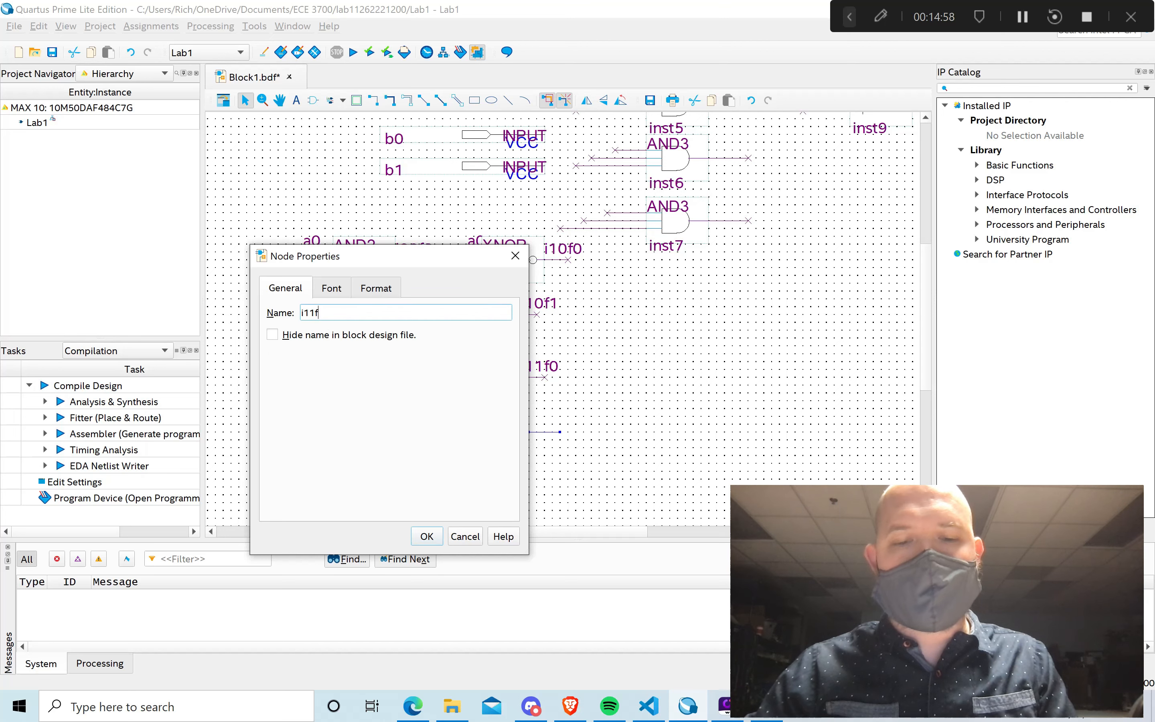
pyautogui.click(428, 536)
pyautogui.click(767, 378)
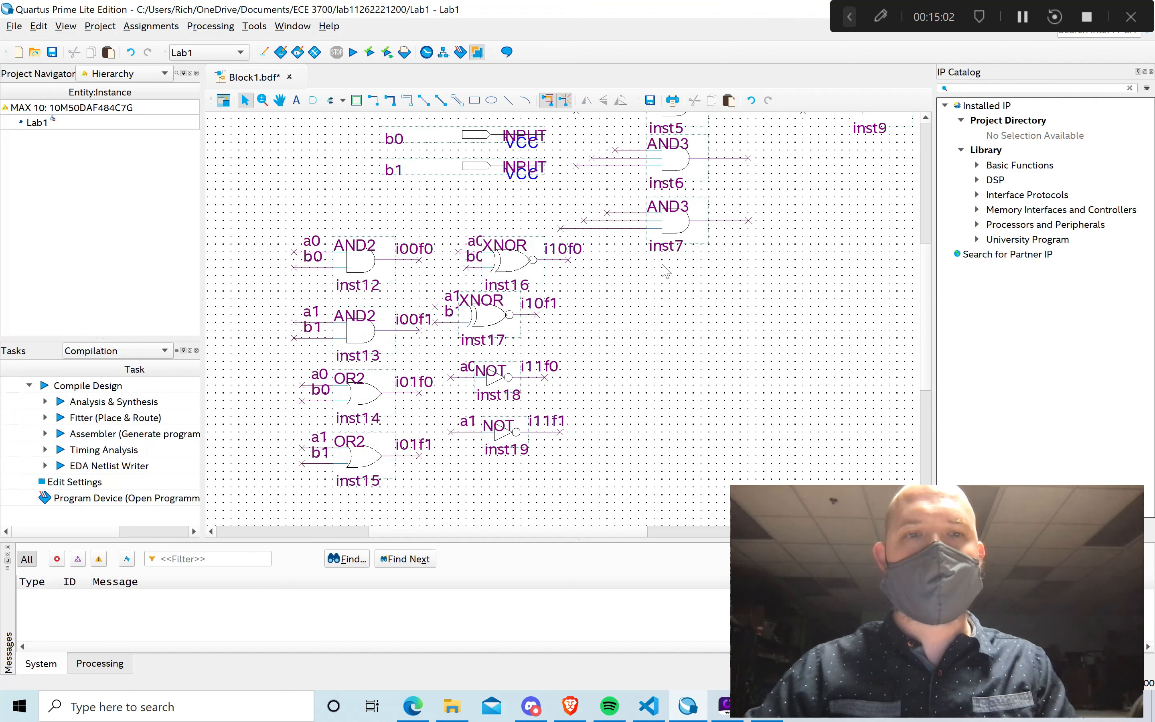
# Switch to the Chegg eReader textbook in Brave and open section 2.8.2 Multiplexer Circuit.
pyautogui.scroll(3, 665, 271)
pyautogui.scroll(-3, 664, 271)
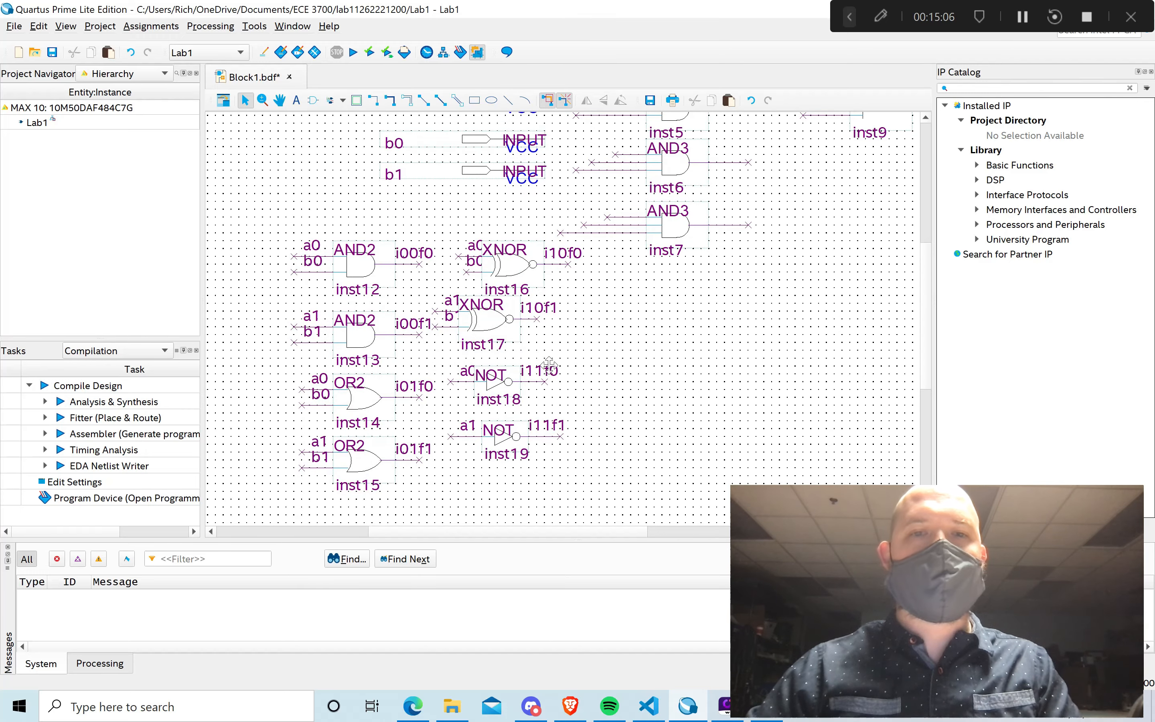
pyautogui.scroll(5, 549, 365)
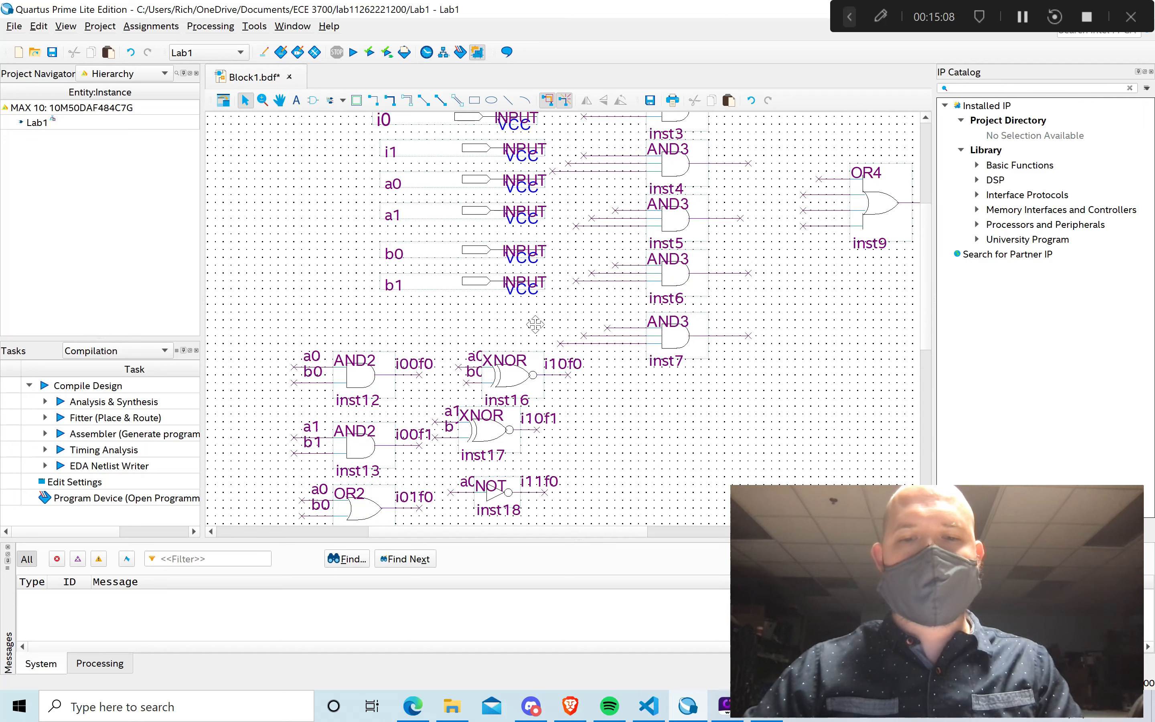
pyautogui.moveTo(570, 706)
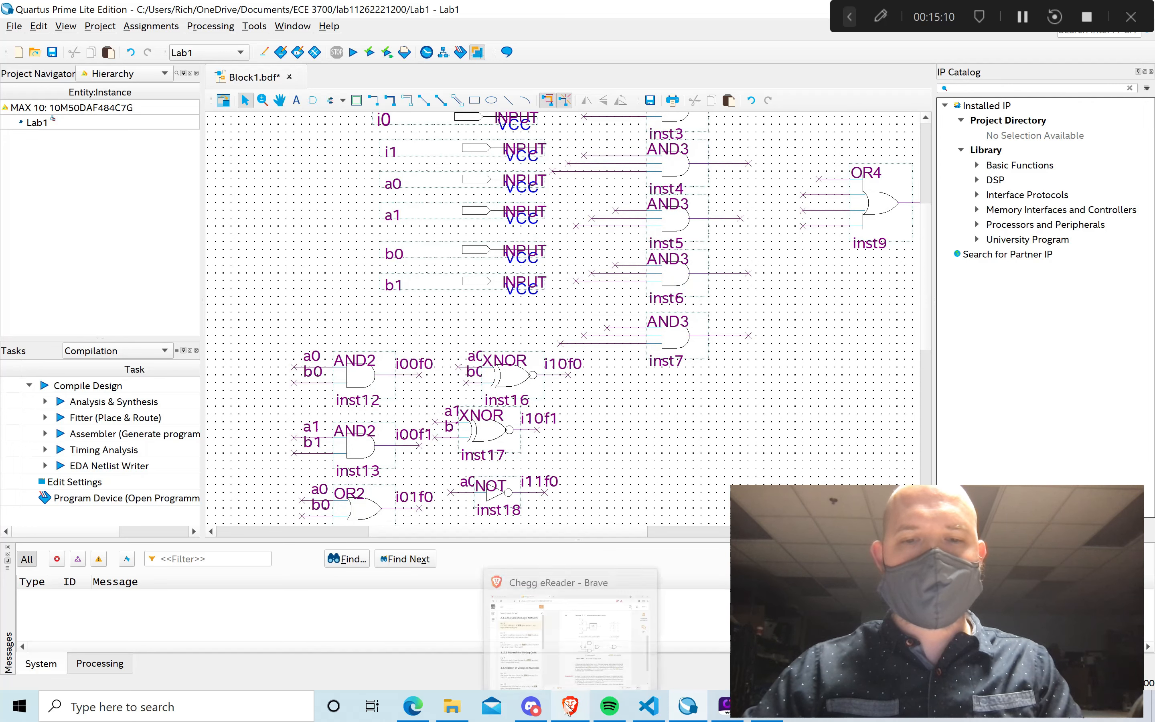
pyautogui.click(557, 672)
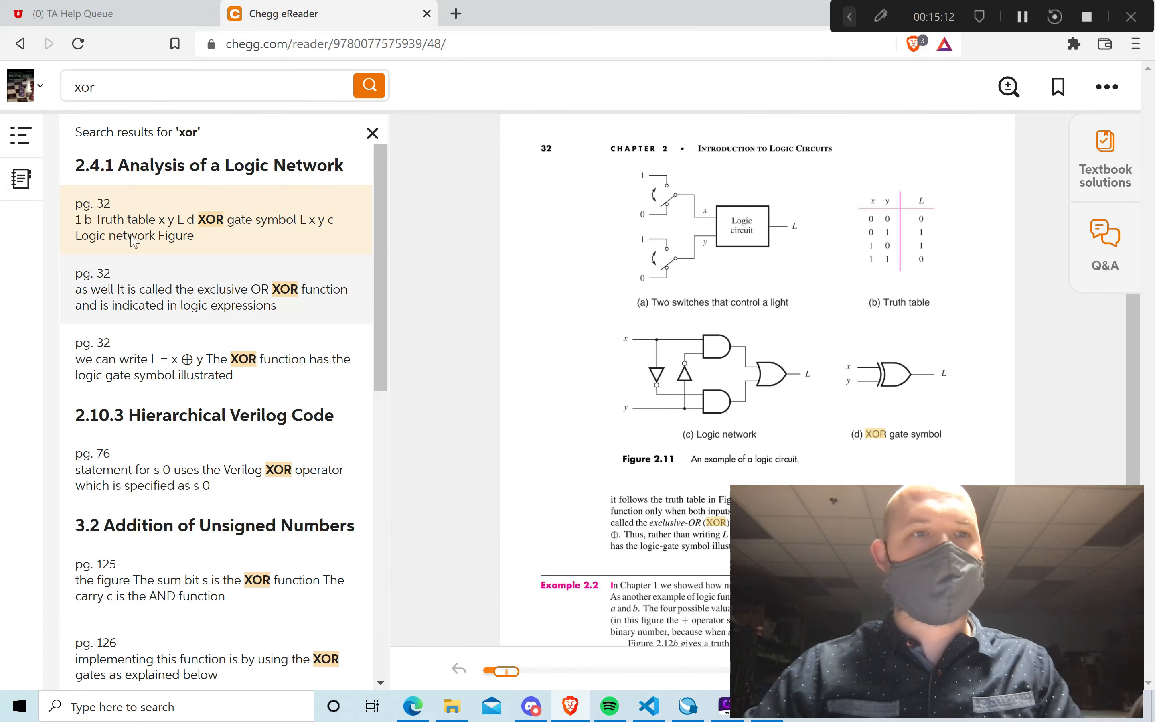
pyautogui.moveTo(115, 87); pyautogui.dragTo(30, 85)
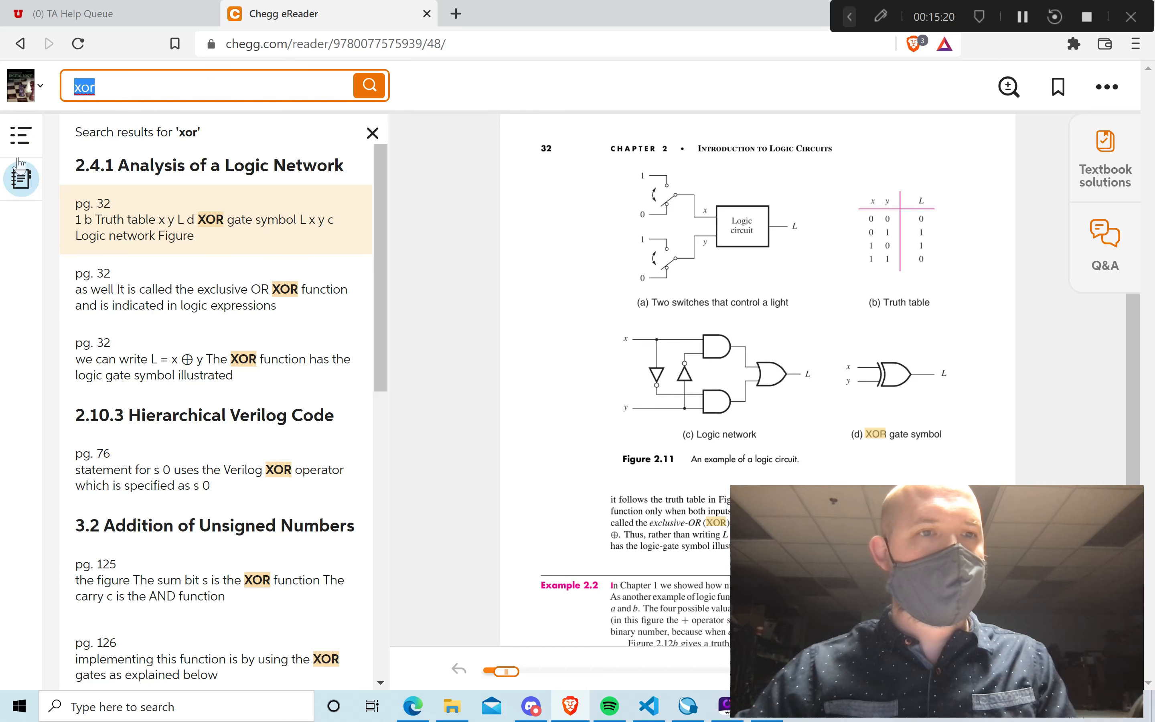
pyautogui.click(20, 135)
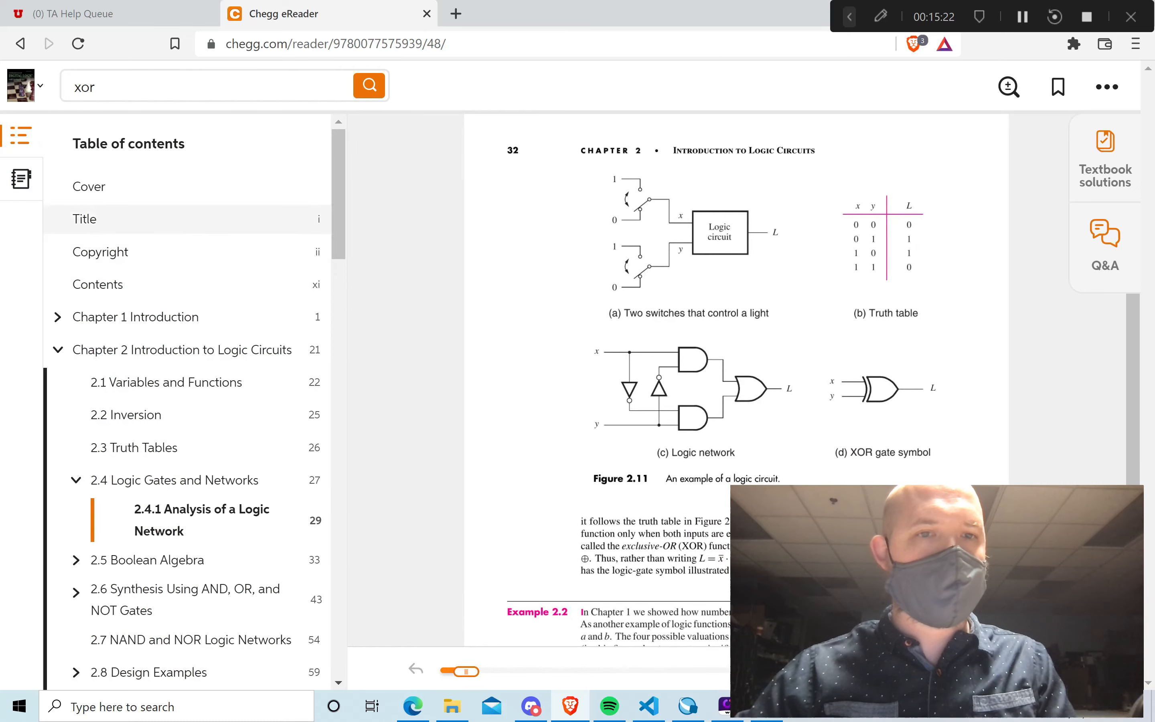
pyautogui.moveTo(336, 233); pyautogui.dragTo(333, 365)
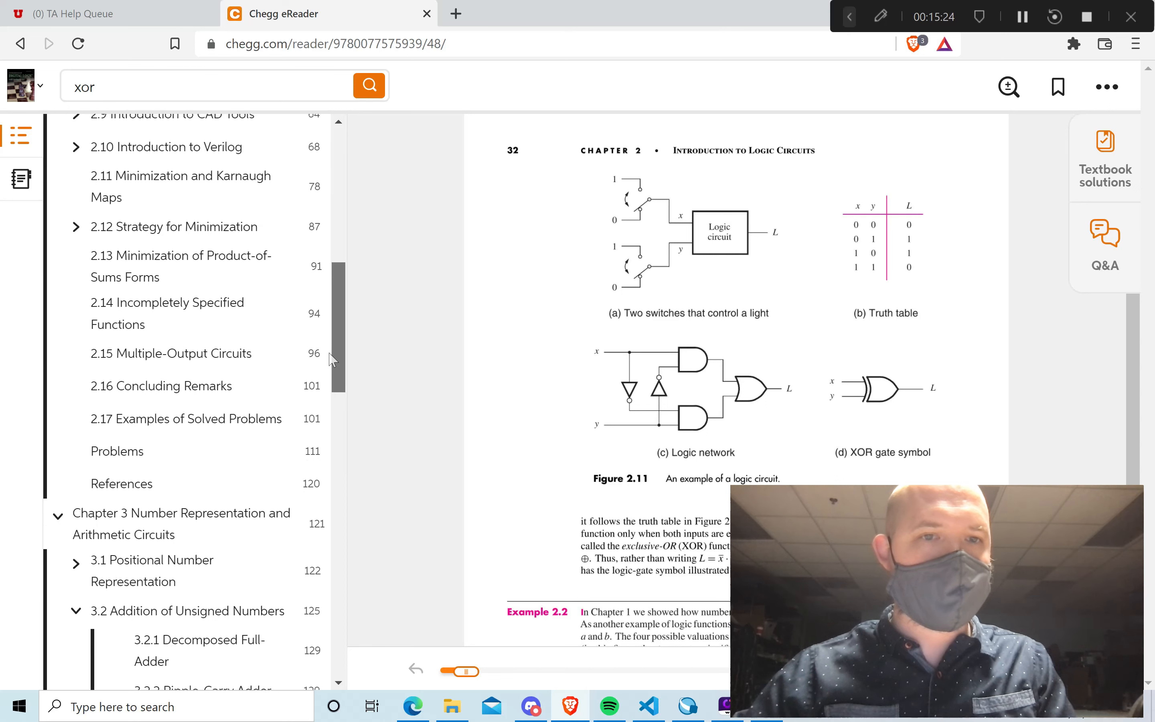
pyautogui.scroll(2, 325, 343)
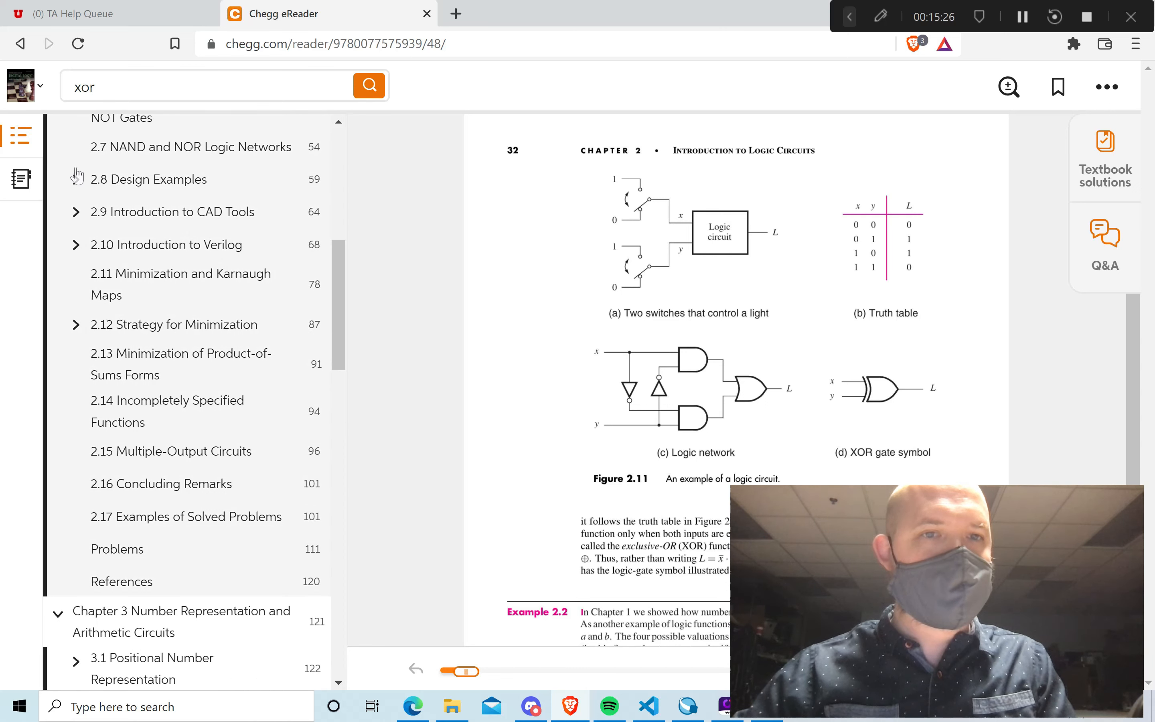
pyautogui.click(76, 177)
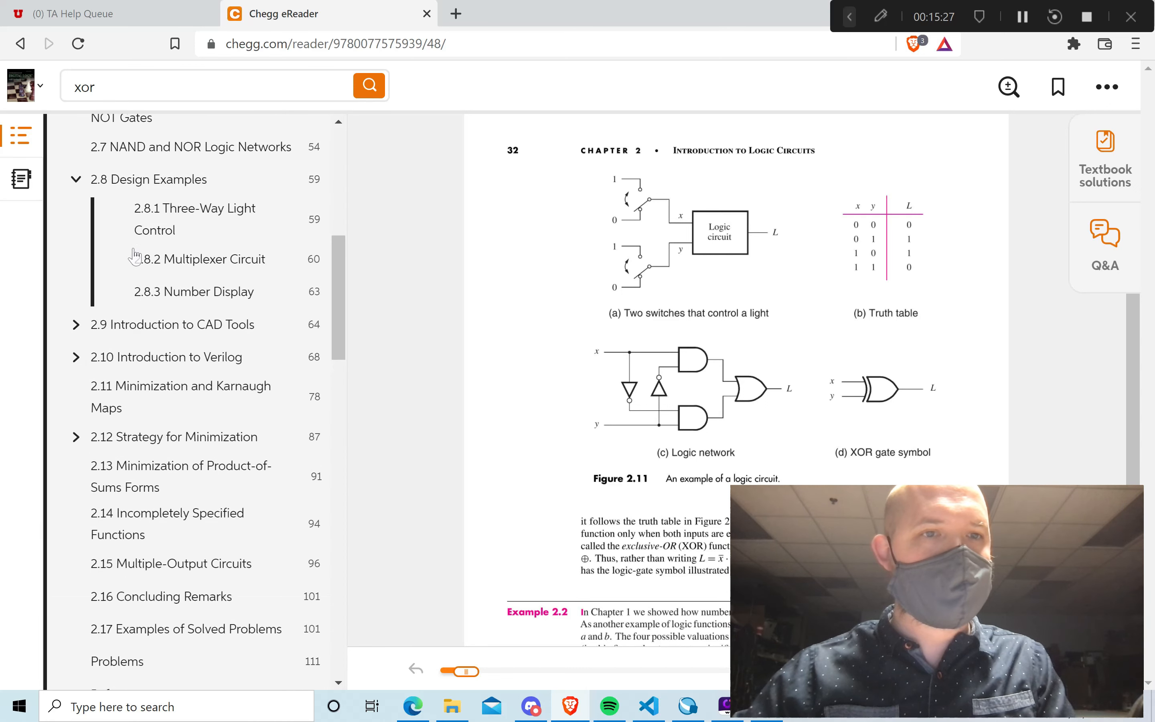
pyautogui.click(203, 263)
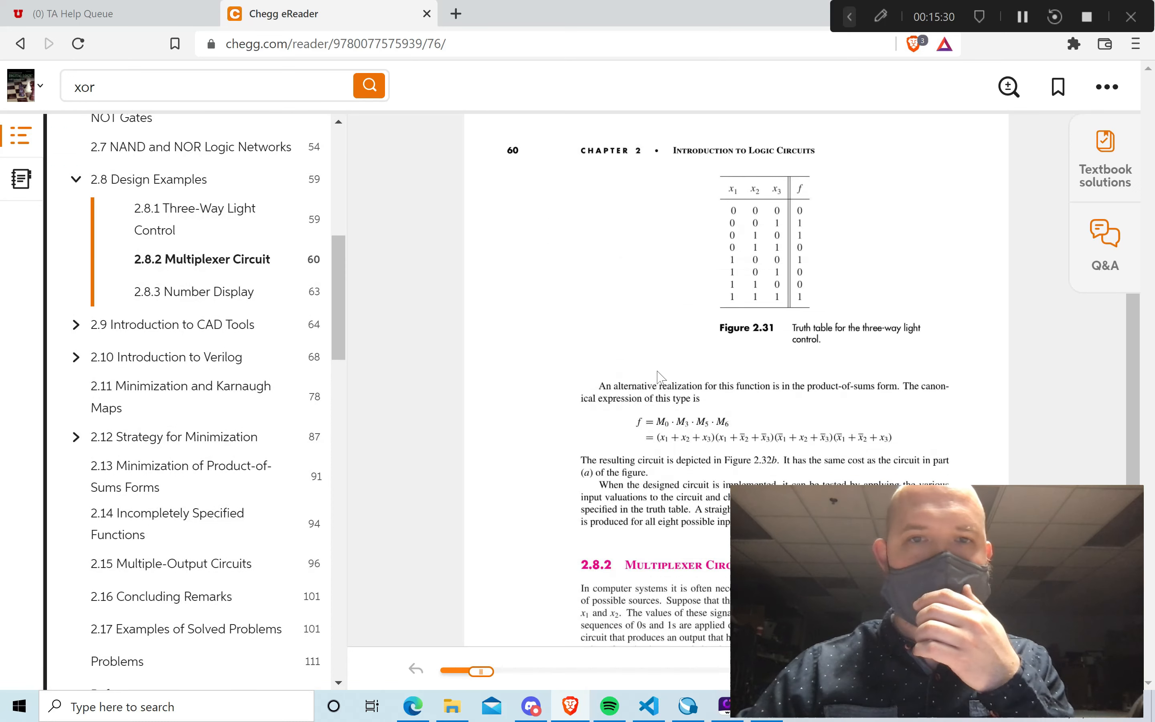
# Examine the multiplexer truth table, circuit and graphical symbol on page 62 and return to Quartus Prime.
pyautogui.scroll(-3, 661, 377)
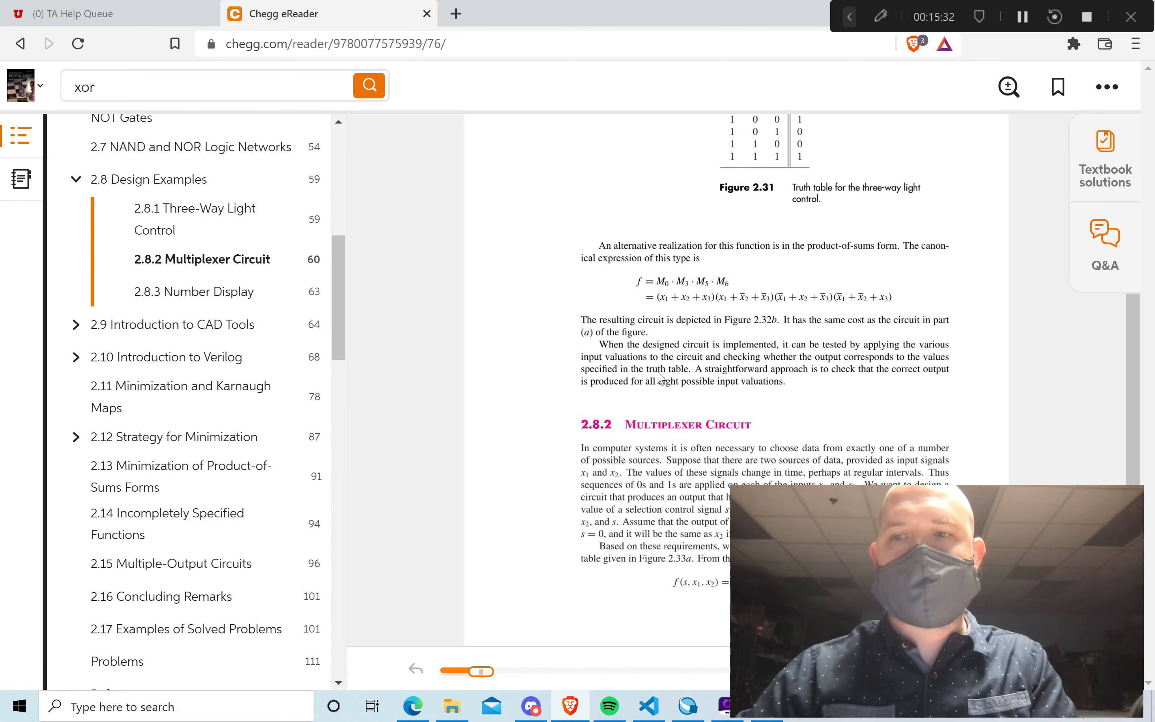
pyautogui.click(1088, 397)
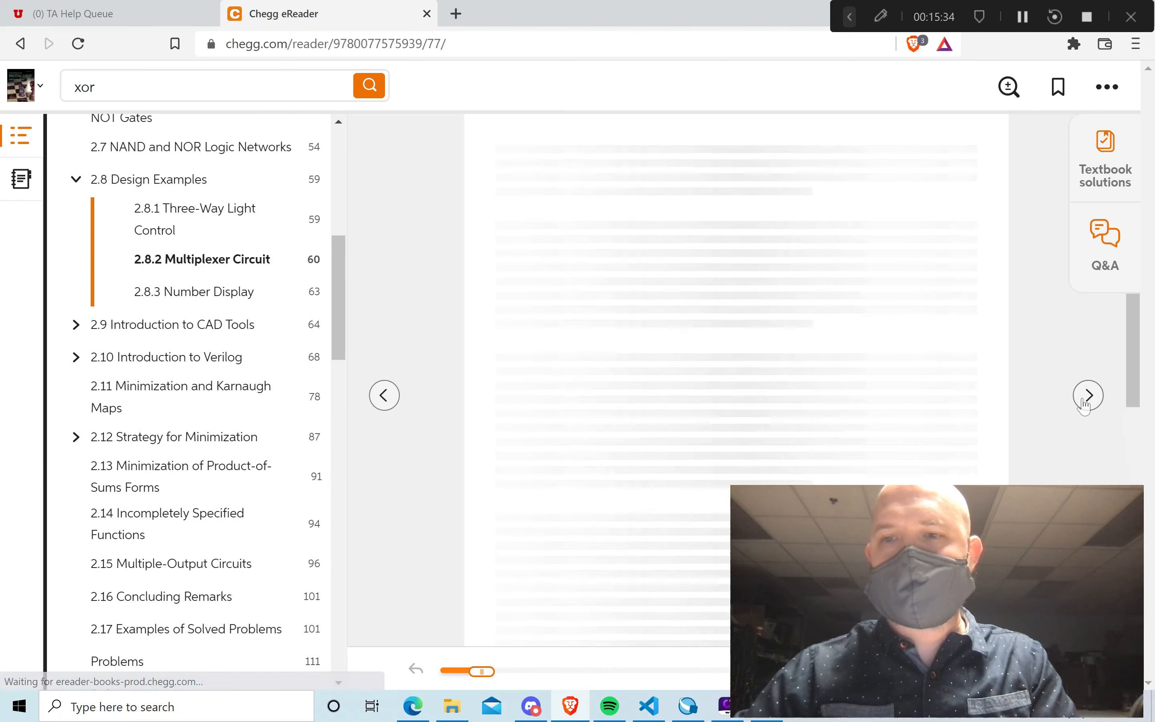
pyautogui.click(1087, 397)
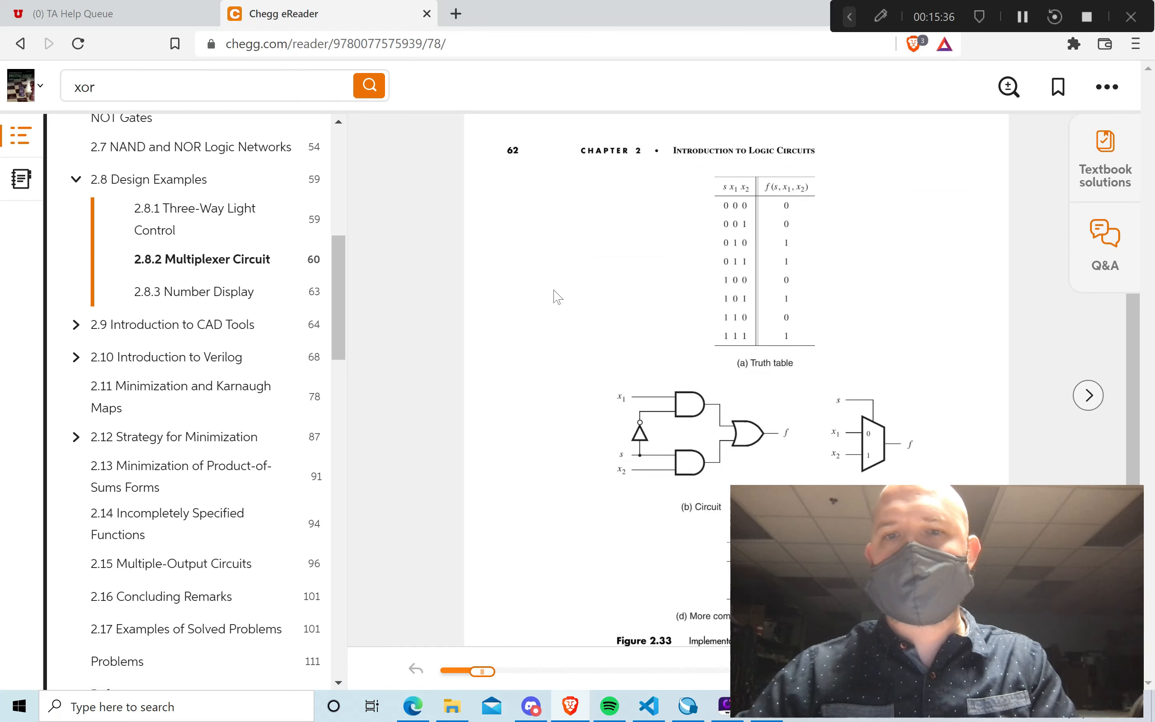
pyautogui.scroll(-1, 553, 296)
pyautogui.scroll(-1, 556, 294)
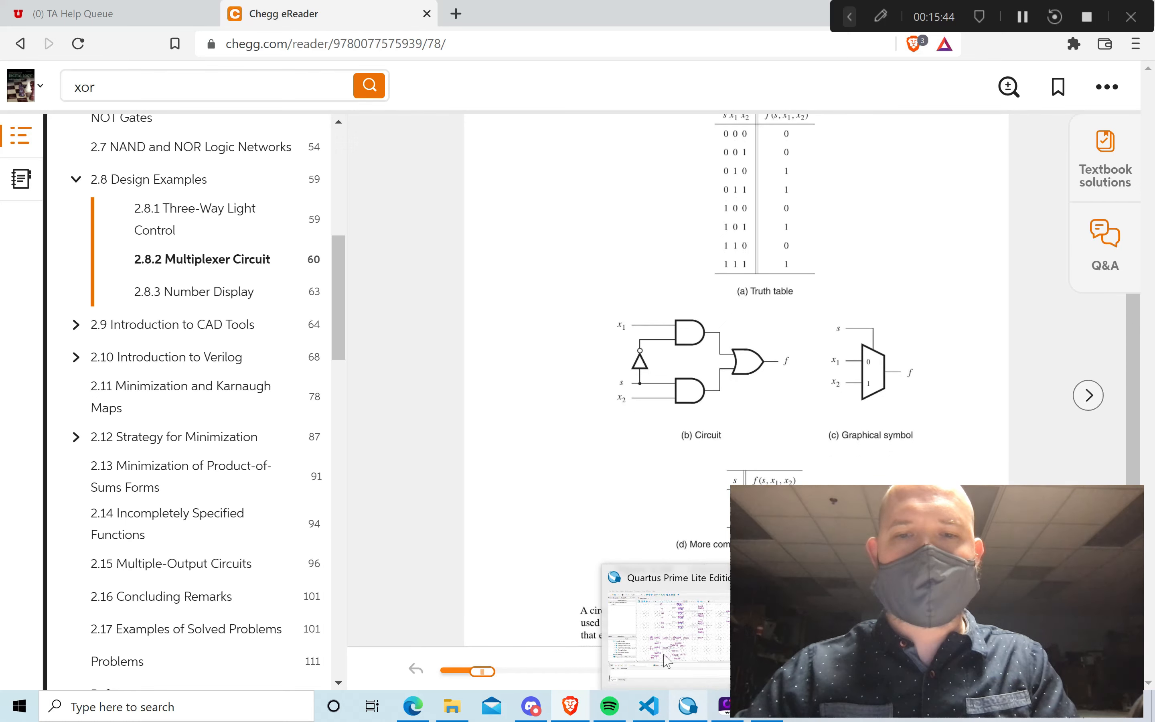
pyautogui.click(684, 708)
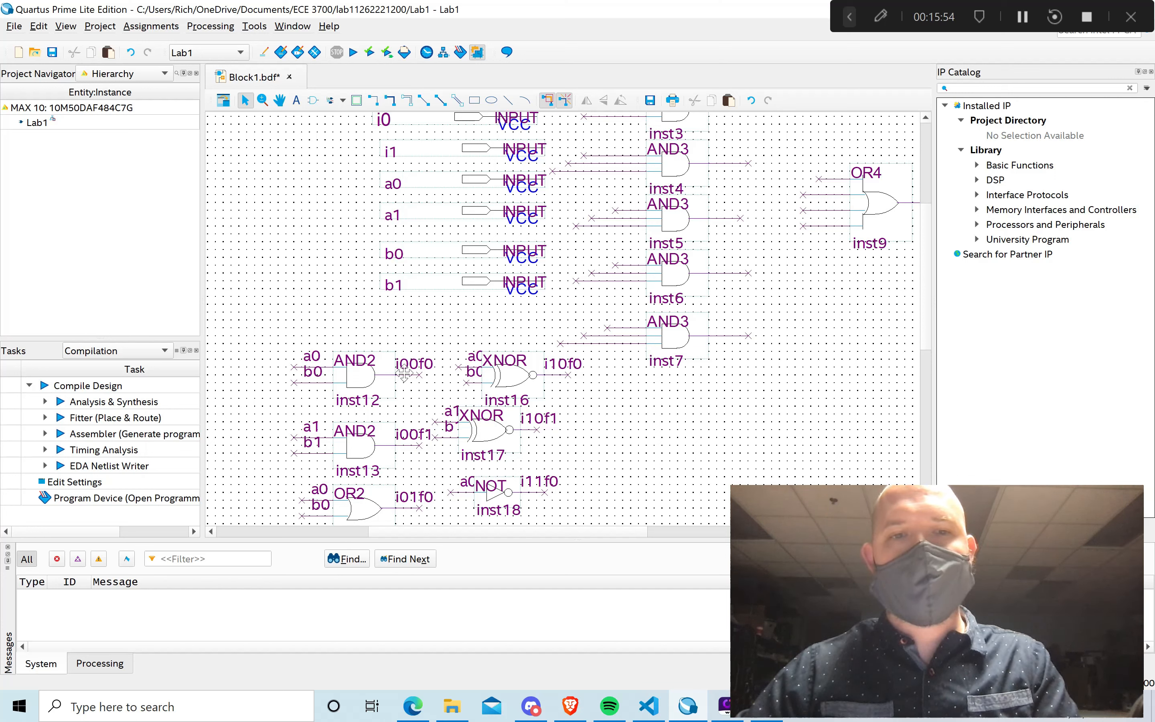
# Name the upper input wire of the first AND3 gate, inst, a0.
pyautogui.click(599, 172)
pyautogui.scroll(5, 612, 218)
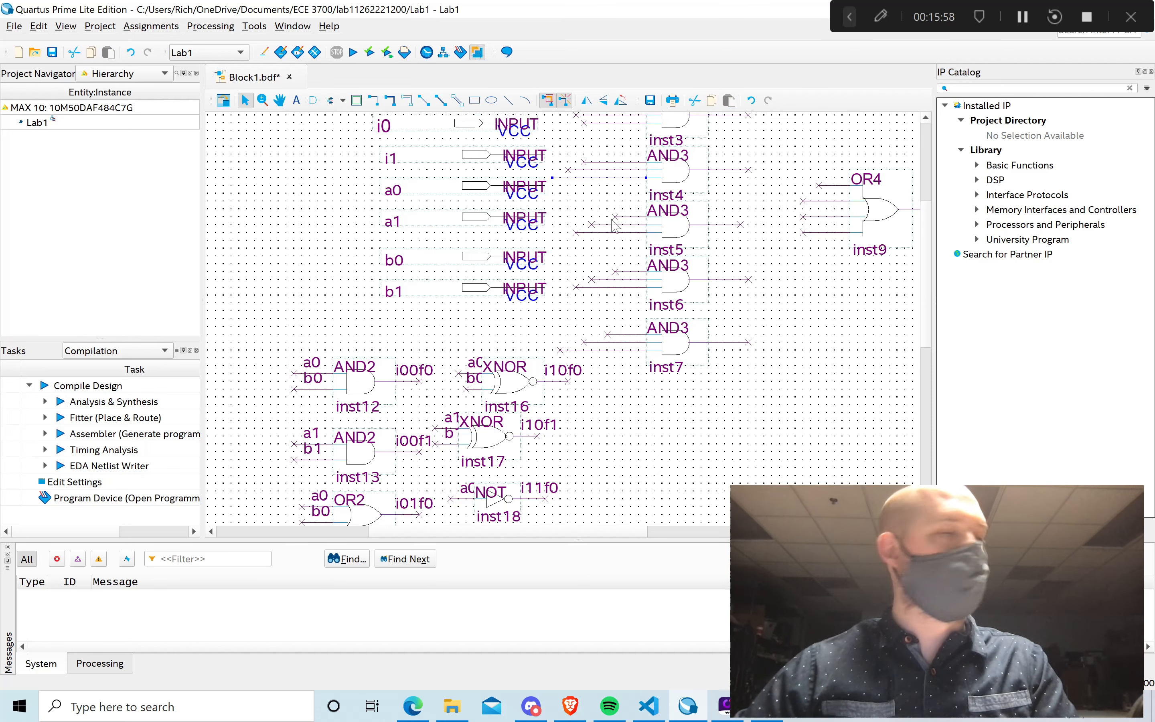
pyautogui.scroll(2, 612, 219)
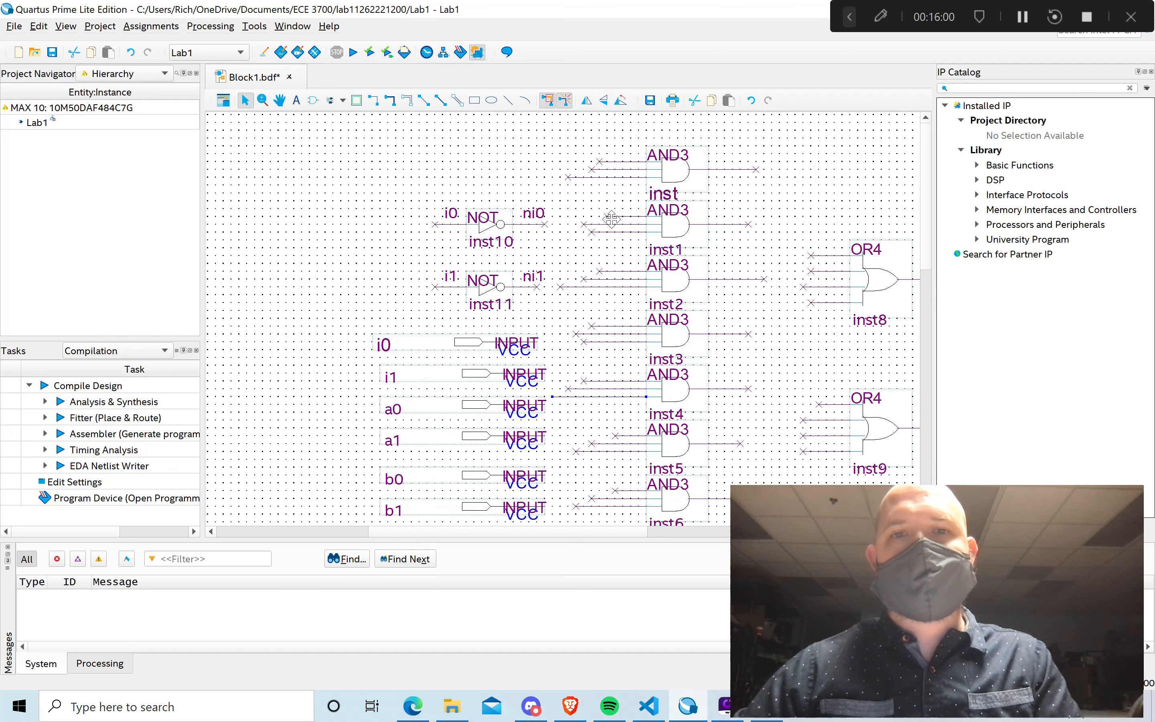
pyautogui.rightClick(625, 167)
pyautogui.click(664, 454)
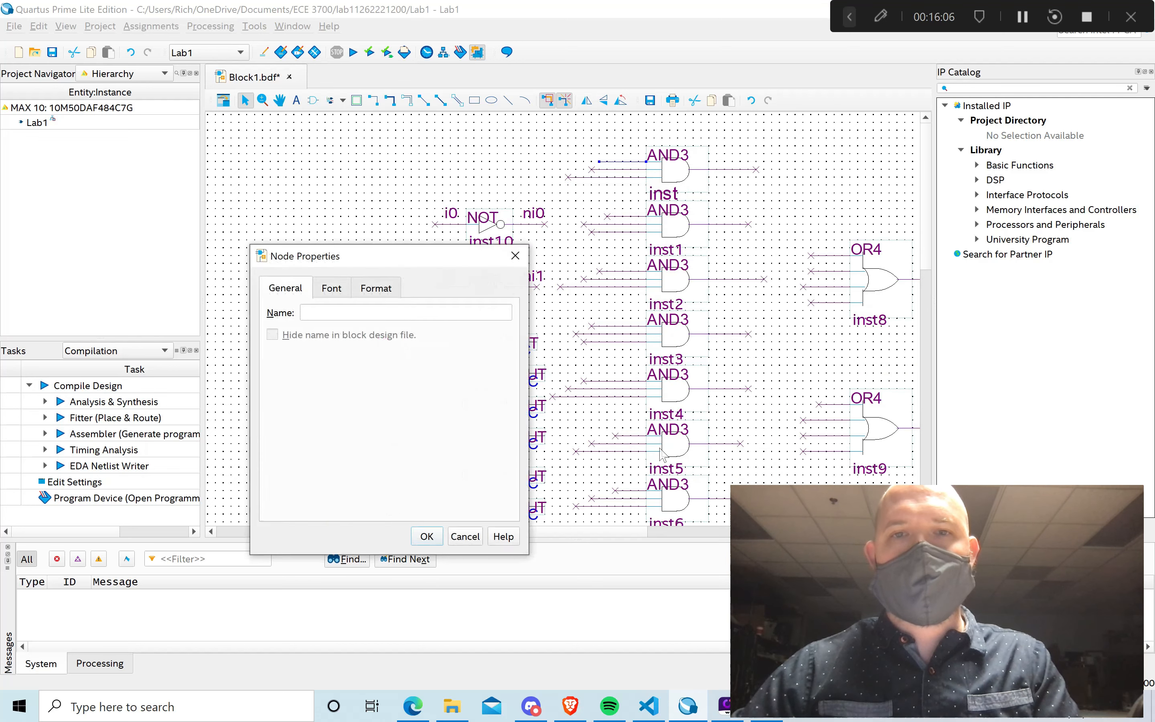
pyautogui.click(389, 312)
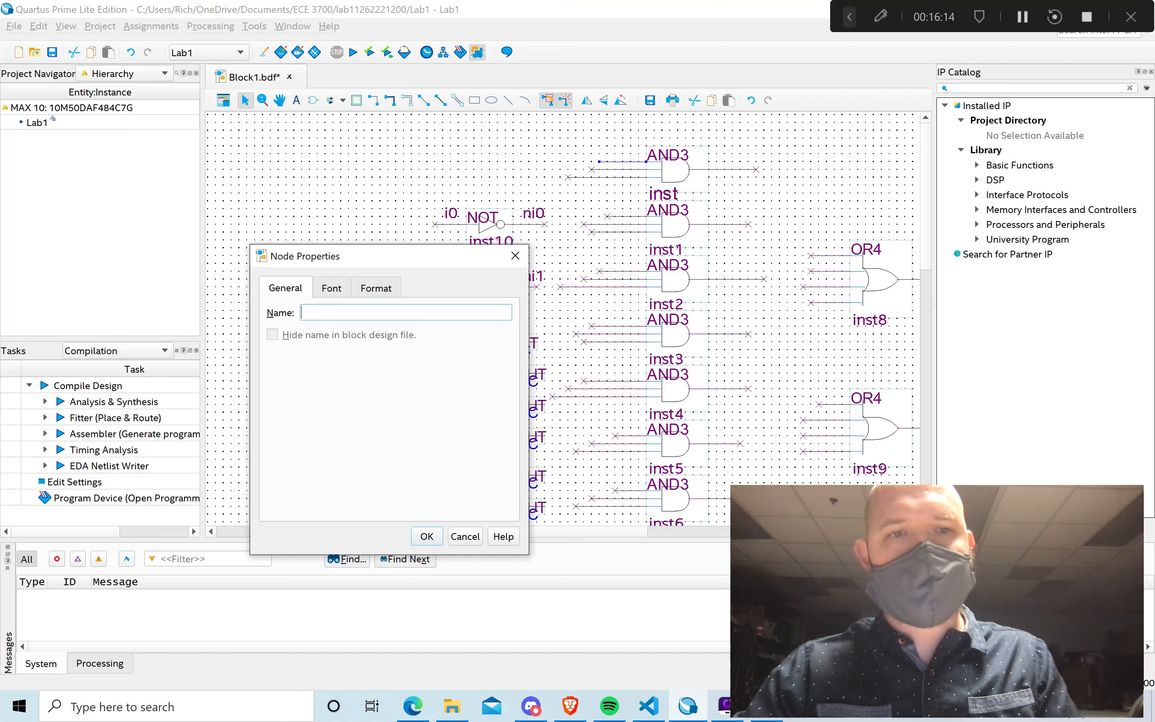
pyautogui.write('a0')
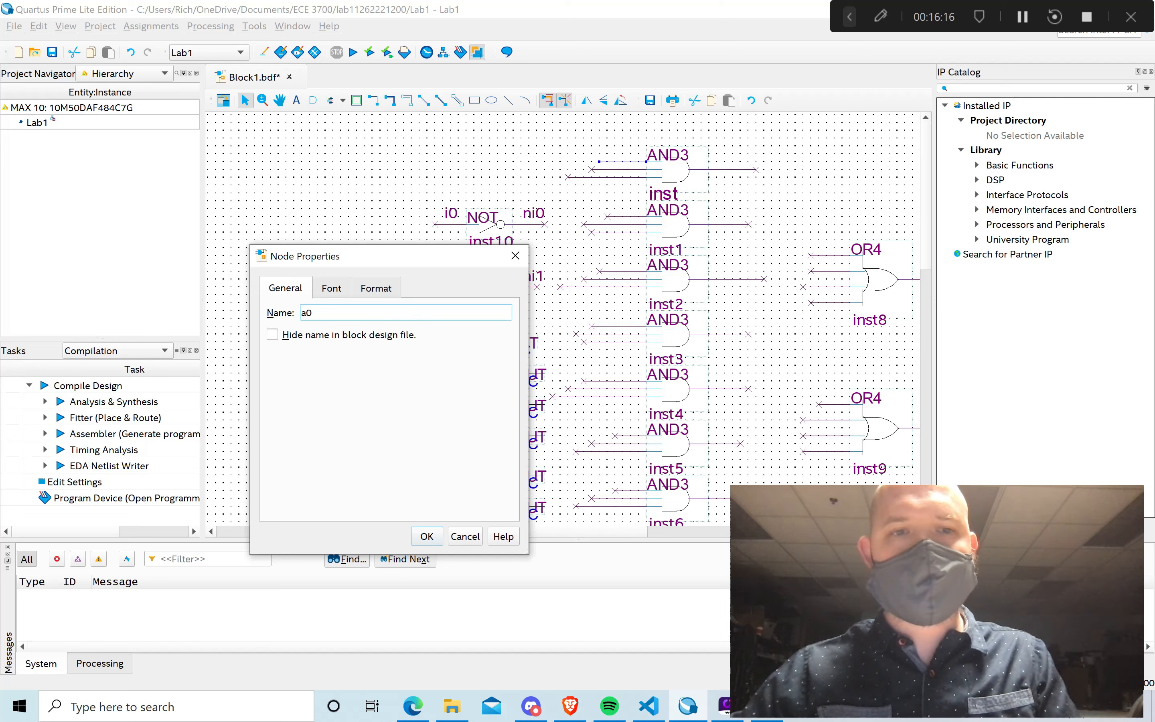
pyautogui.click(424, 536)
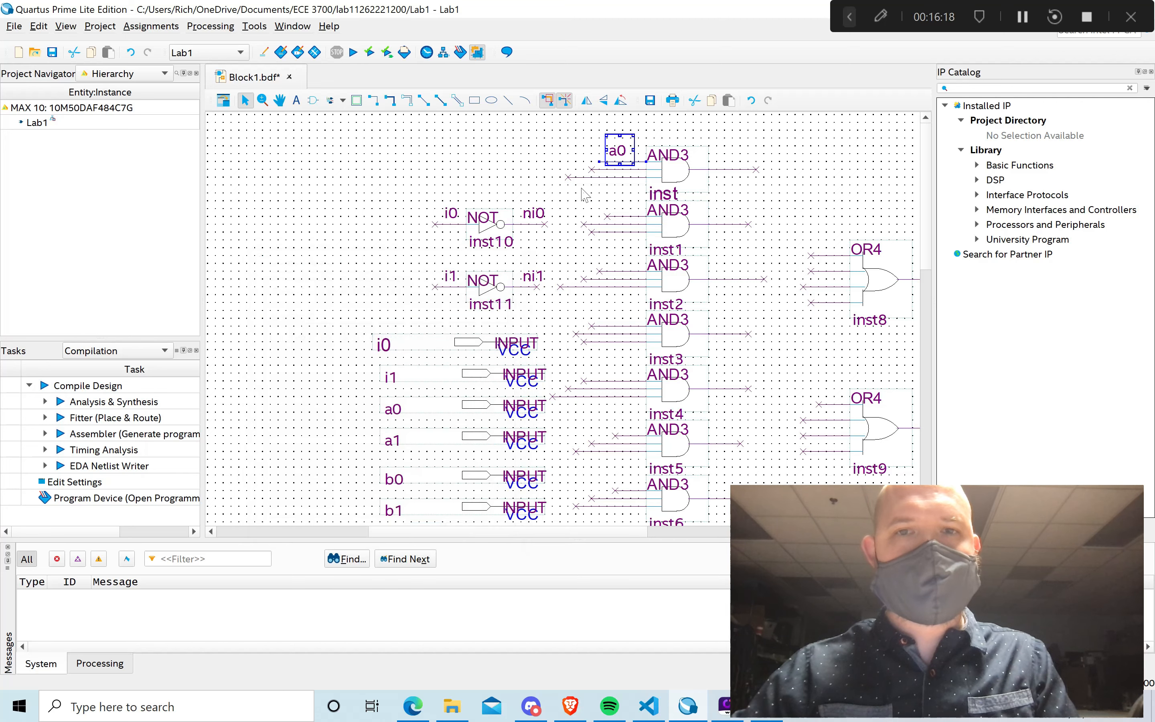
pyautogui.click(601, 170)
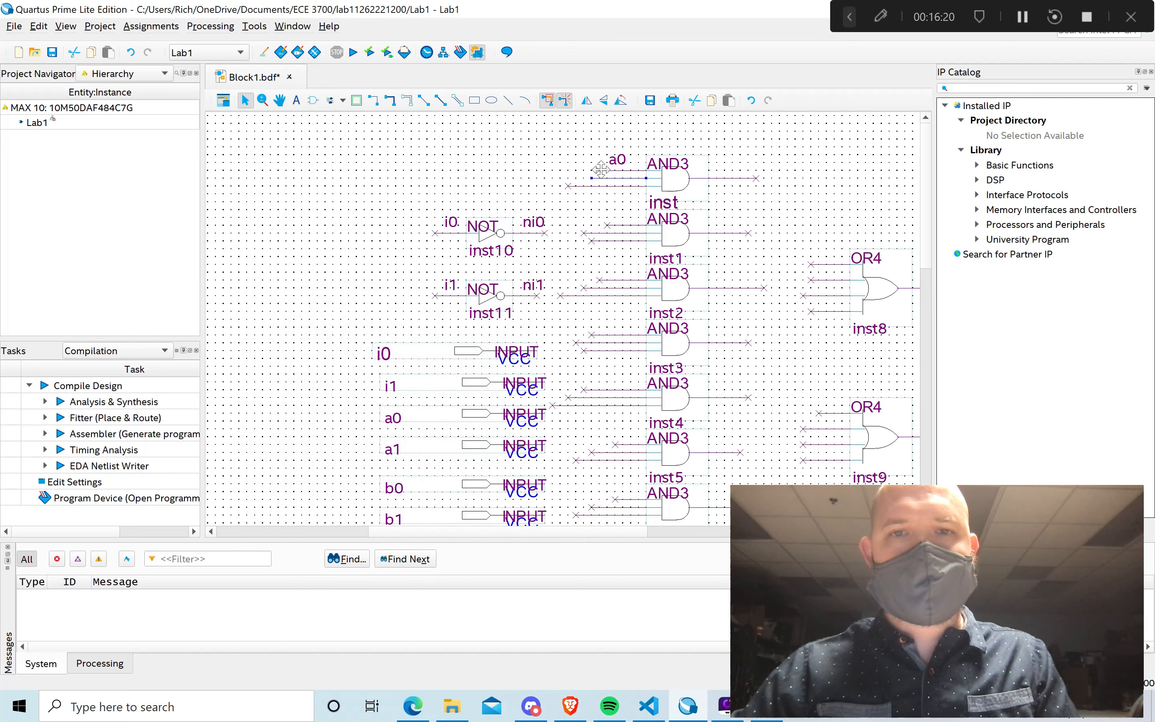
pyautogui.rightClick(602, 178)
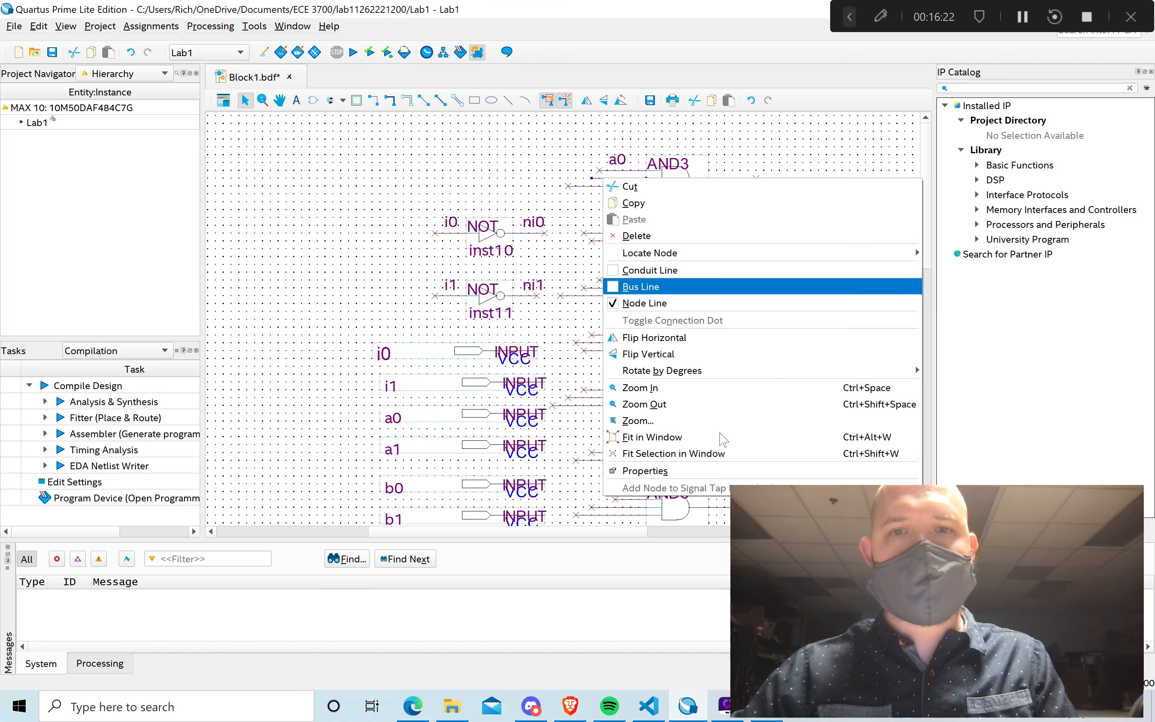
pyautogui.click(645, 471)
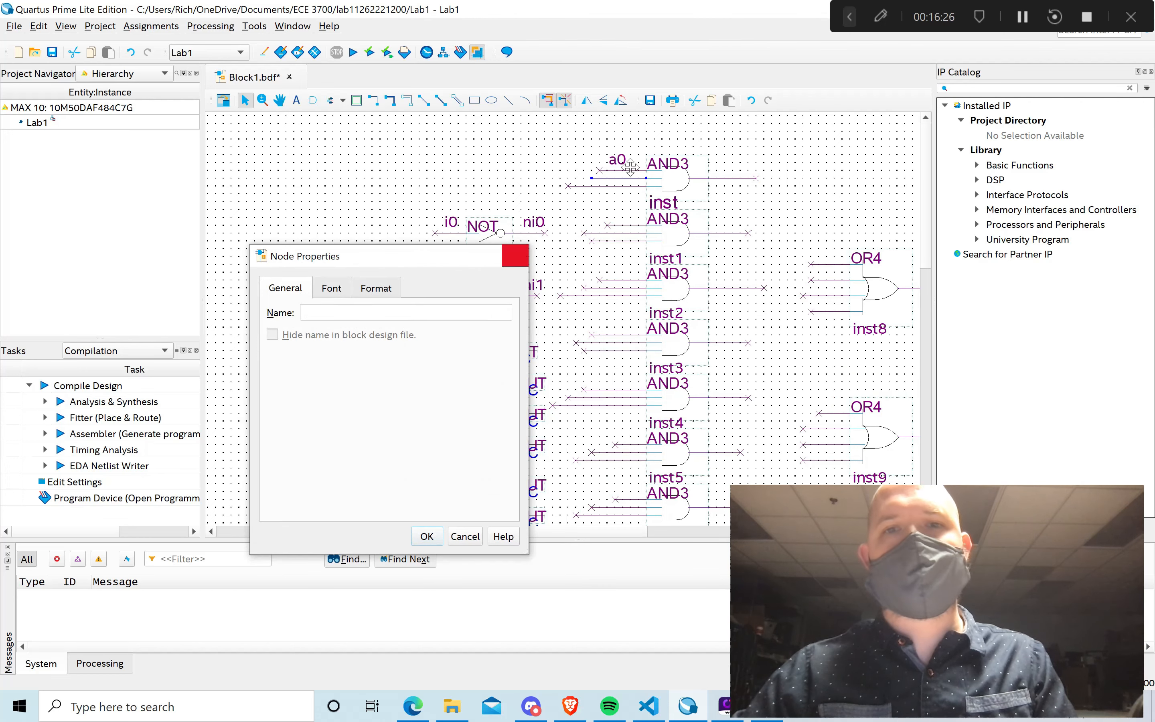
pyautogui.click(515, 255)
# Rename the upper input wire of the AND3 gate inst to i0.
pyautogui.click(617, 159)
pyautogui.rightClick(617, 159)
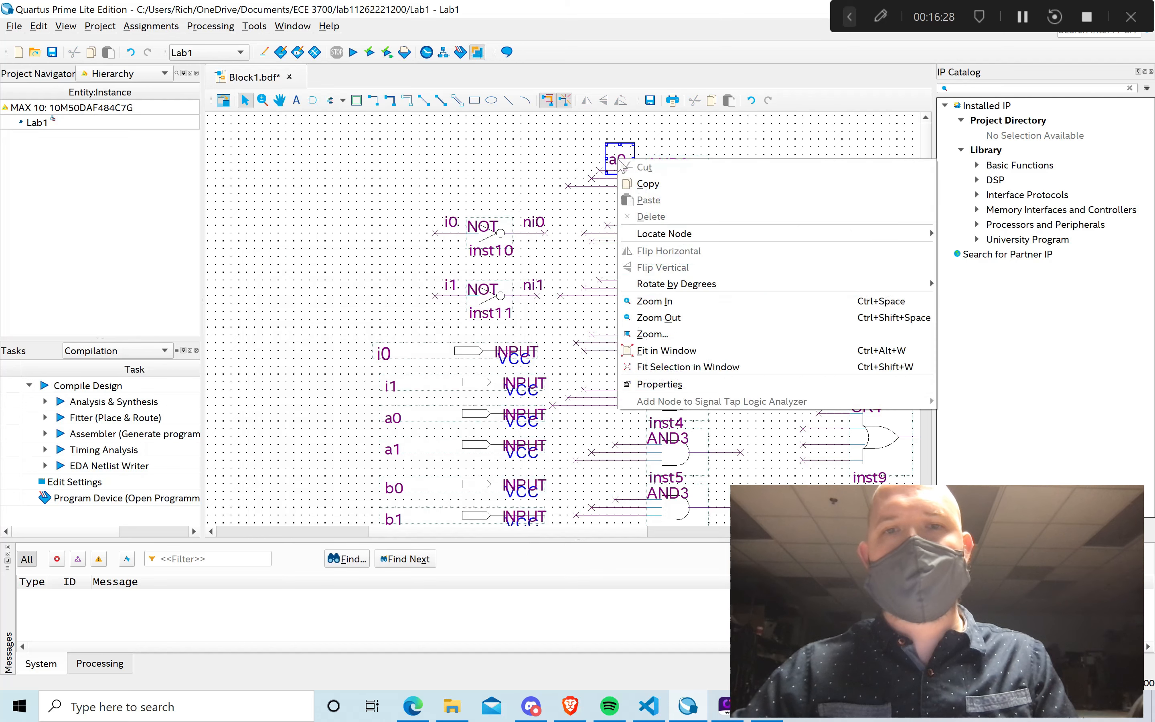
pyautogui.click(661, 386)
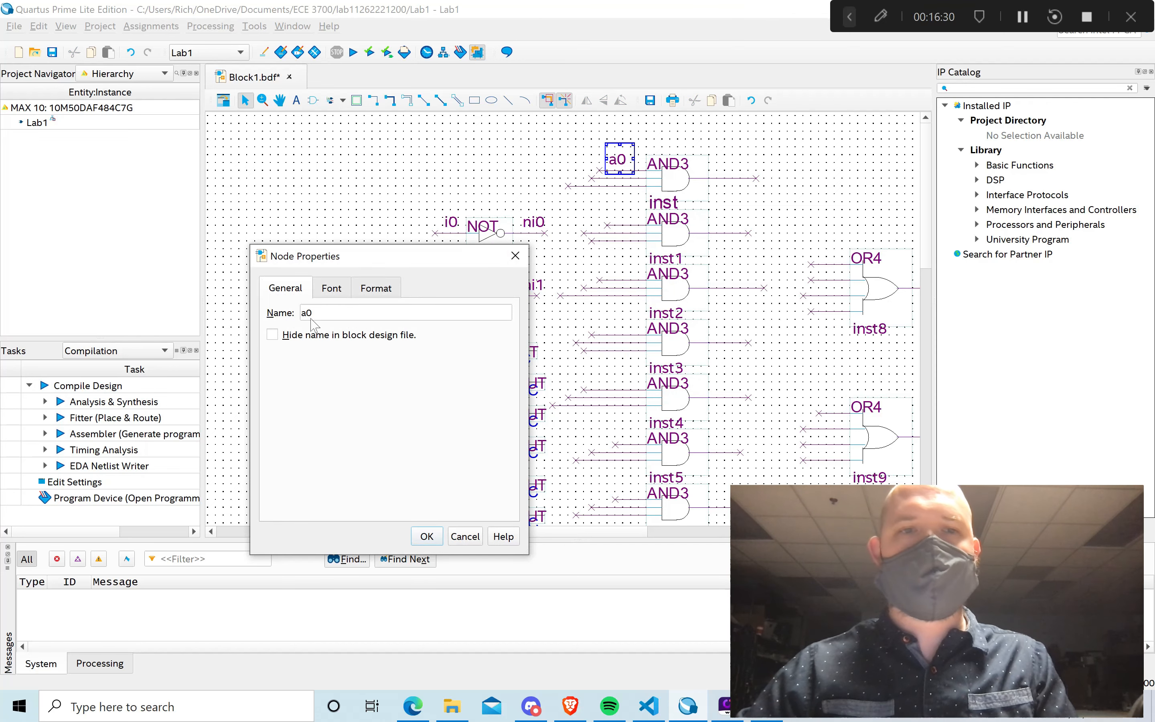
pyautogui.moveTo(306, 313); pyautogui.dragTo(290, 312)
pyautogui.write('i')
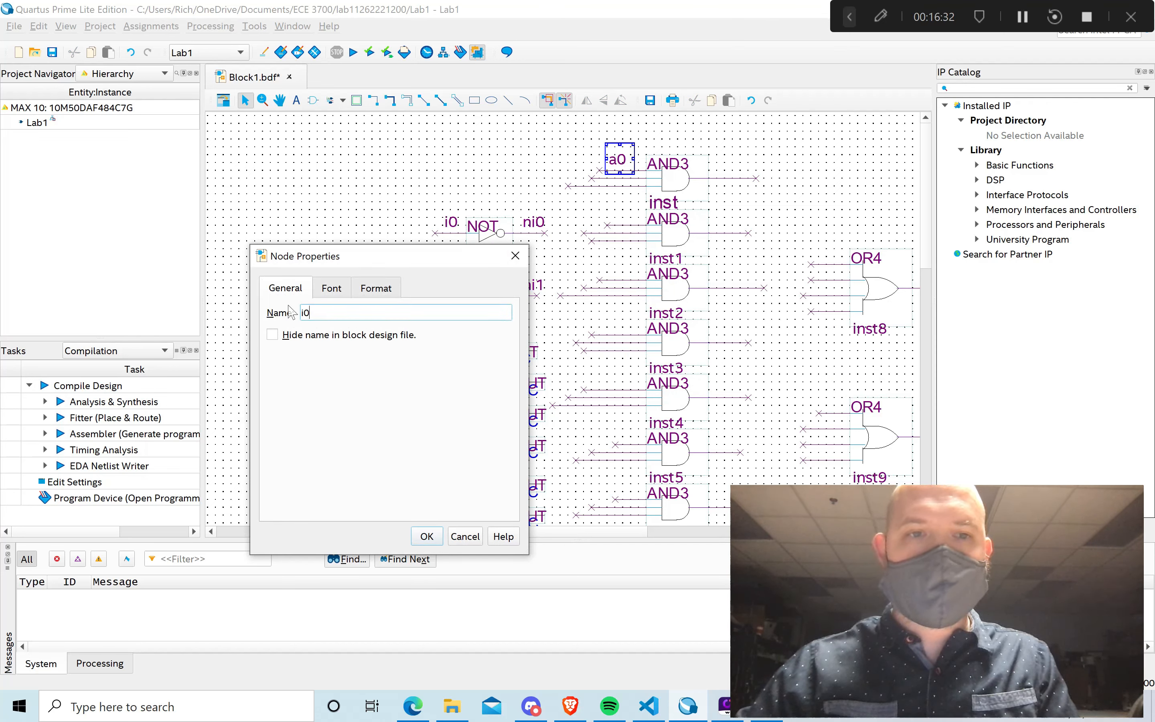
pyautogui.click(435, 537)
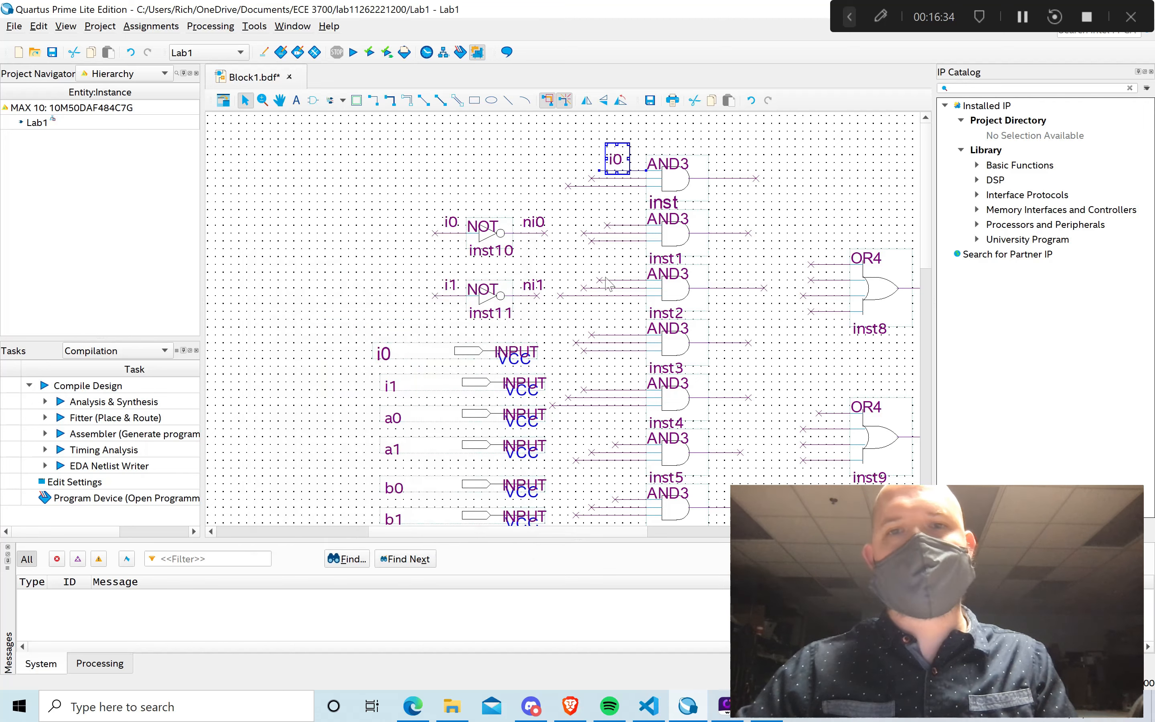
# Name the middle input wire of the first AND3 gate, inst, ni1.
pyautogui.click(631, 177)
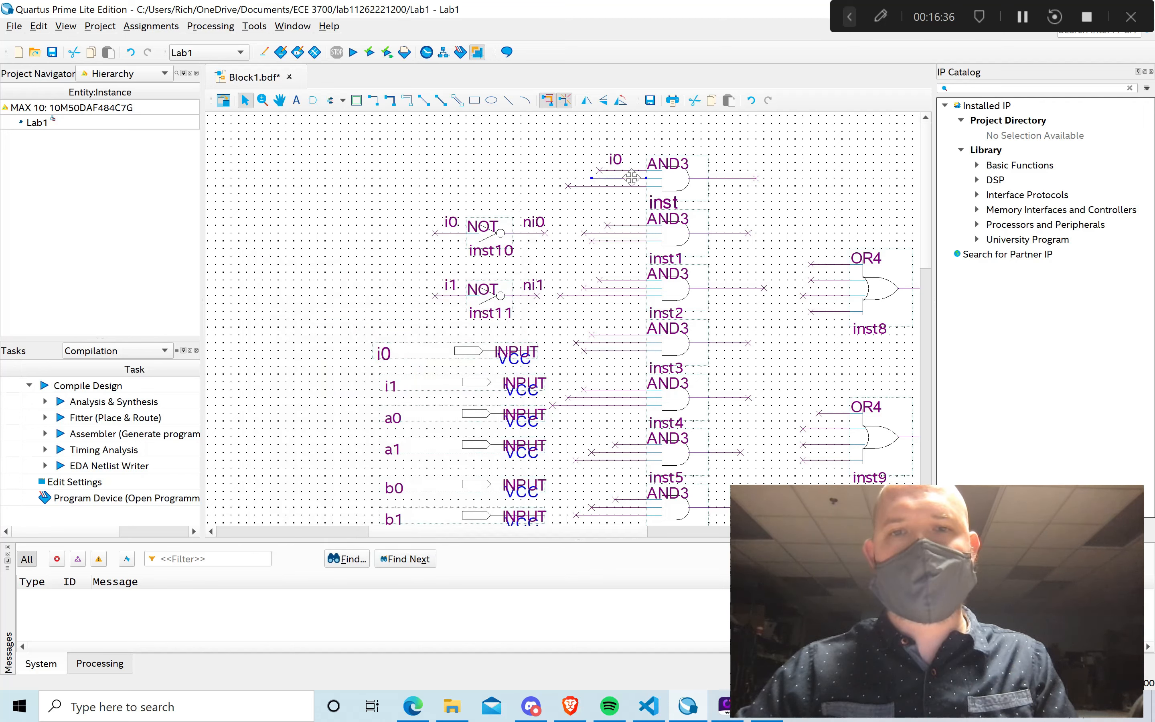
pyautogui.rightClick(632, 178)
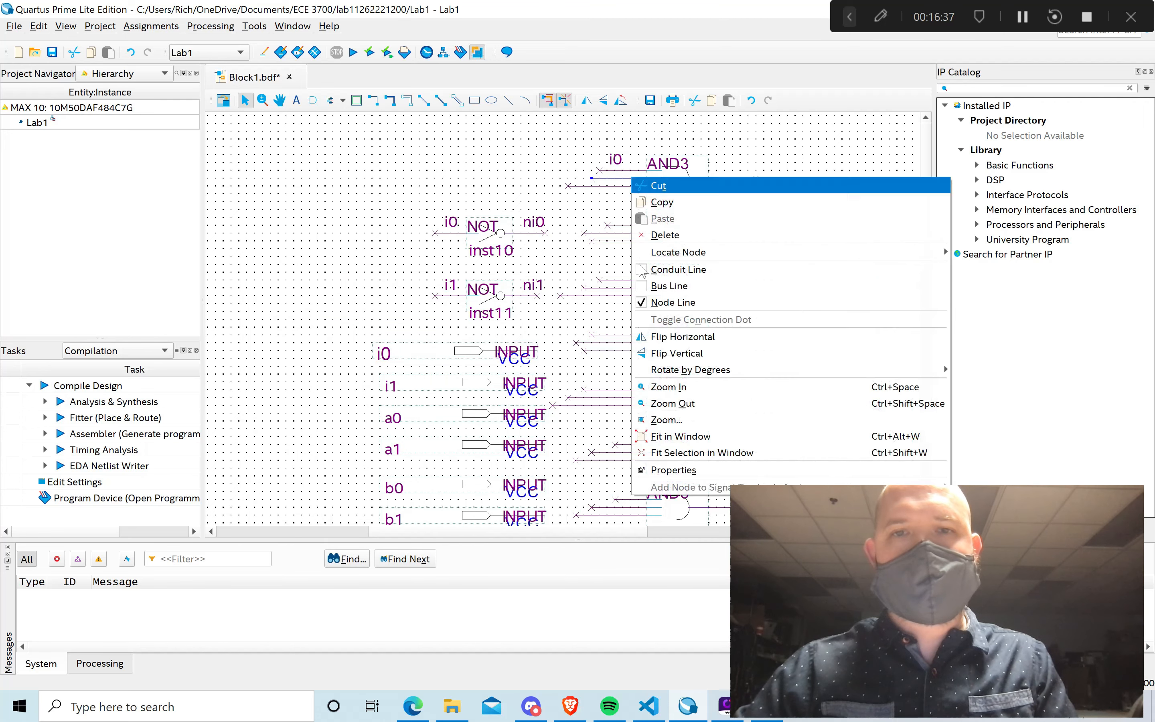
pyautogui.click(642, 469)
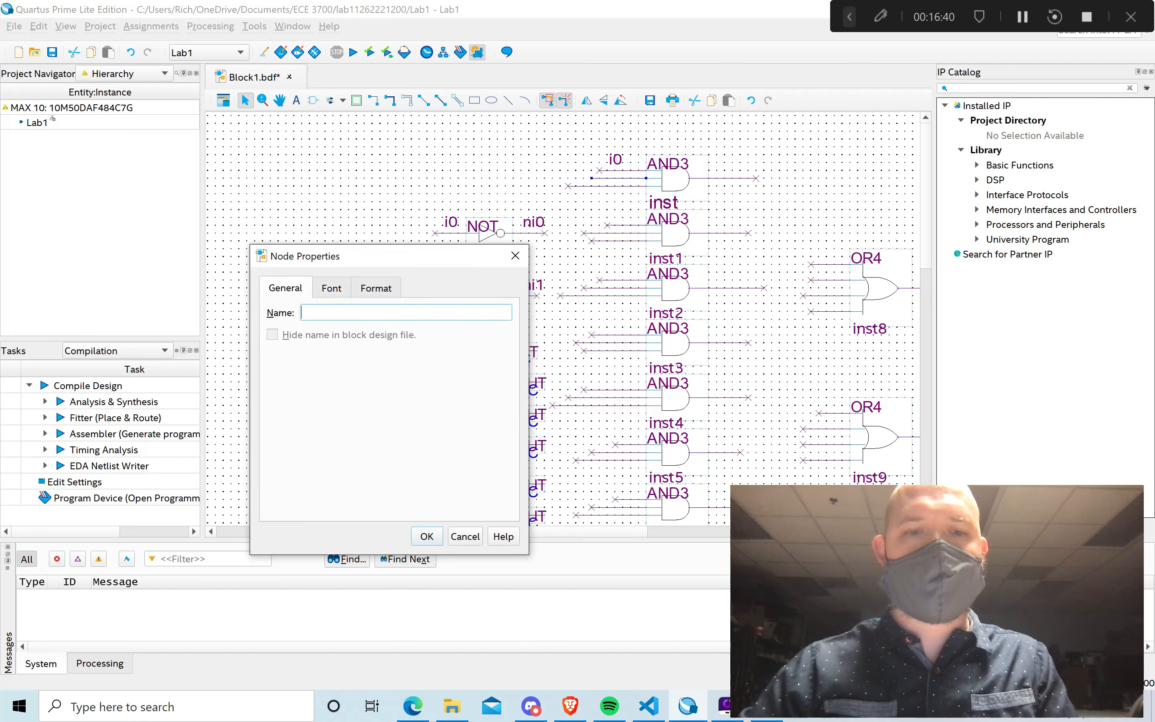
pyautogui.write('i1')
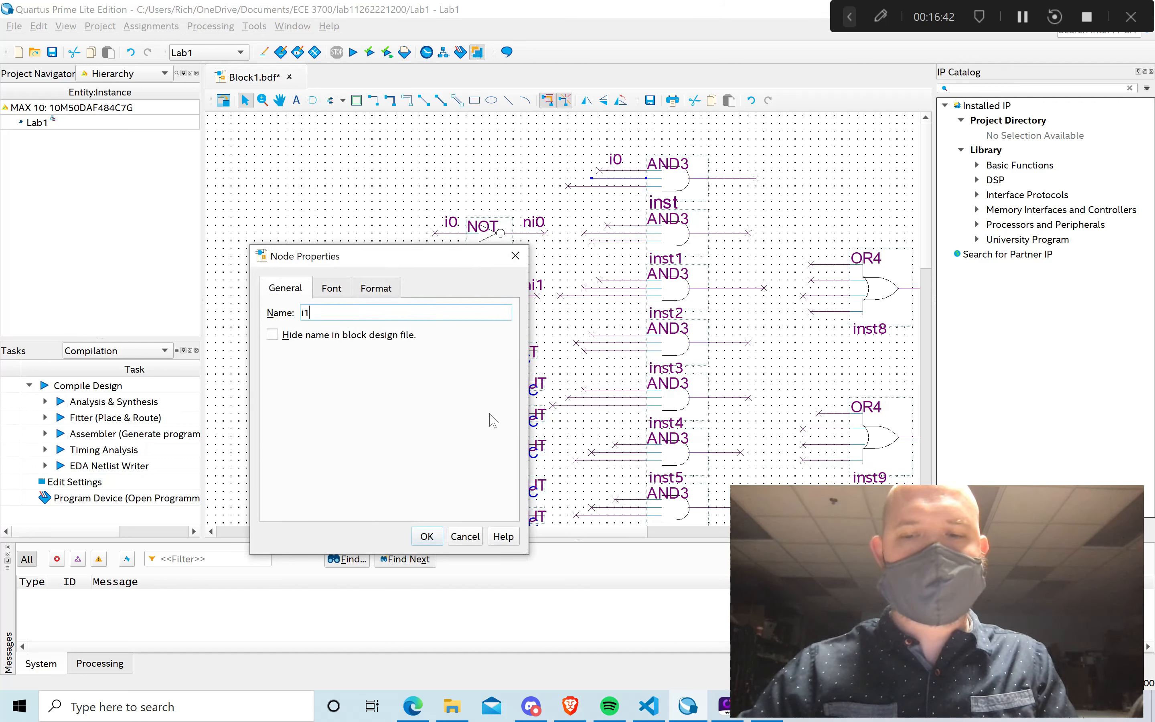
pyautogui.click(427, 536)
pyautogui.click(553, 146)
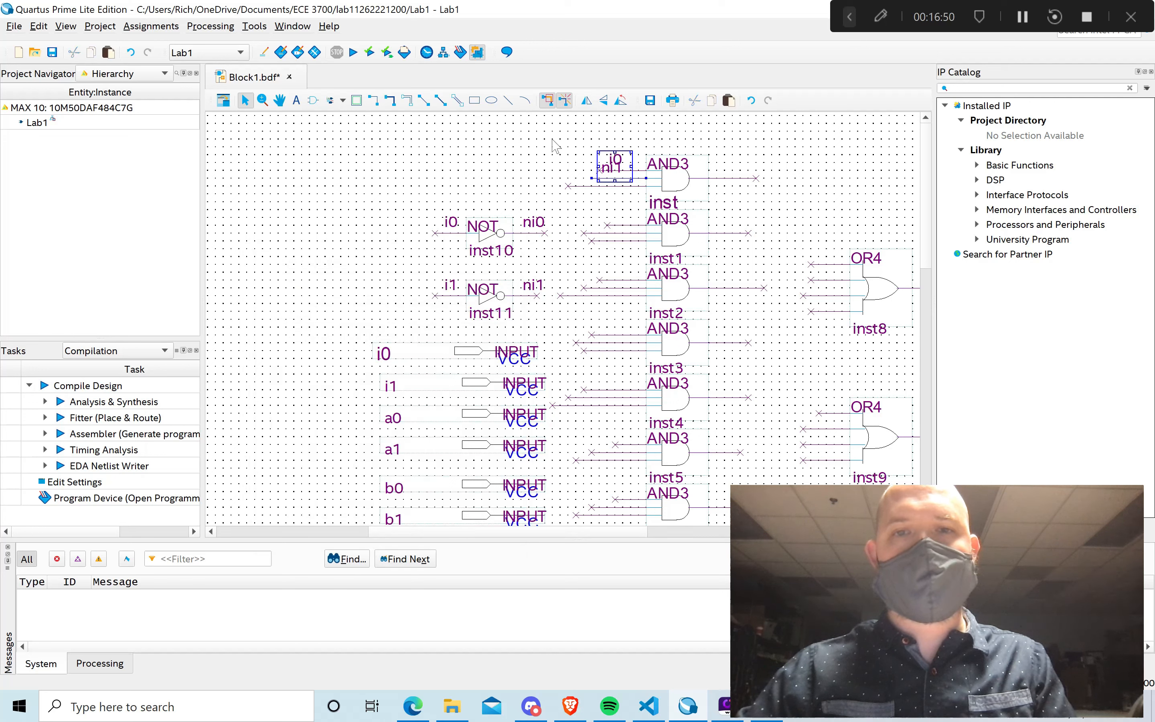
pyautogui.doubleClick(615, 159)
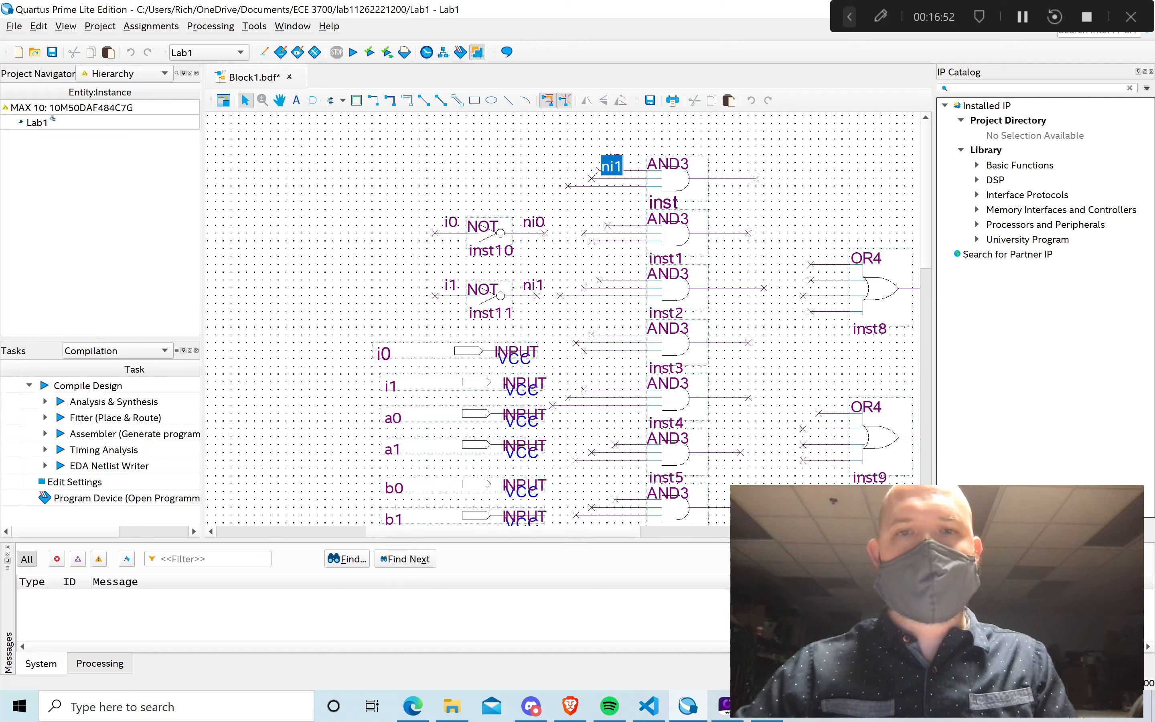
pyautogui.click(611, 151)
pyautogui.click(630, 166)
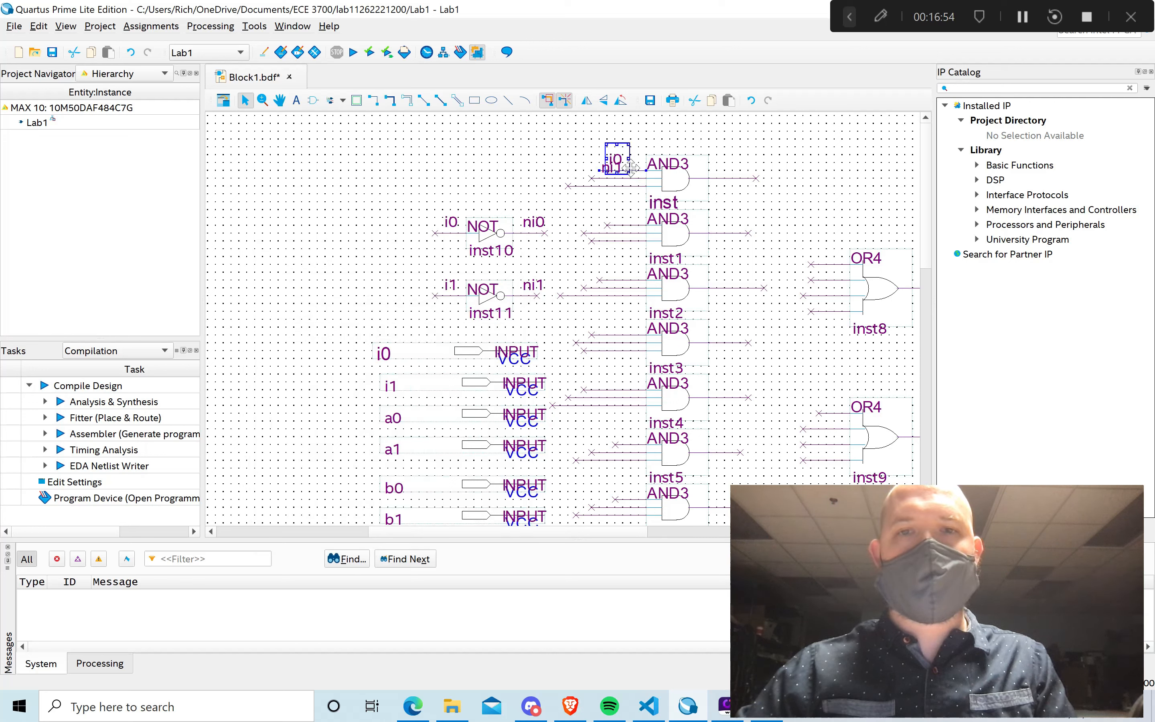
pyautogui.doubleClick(627, 164)
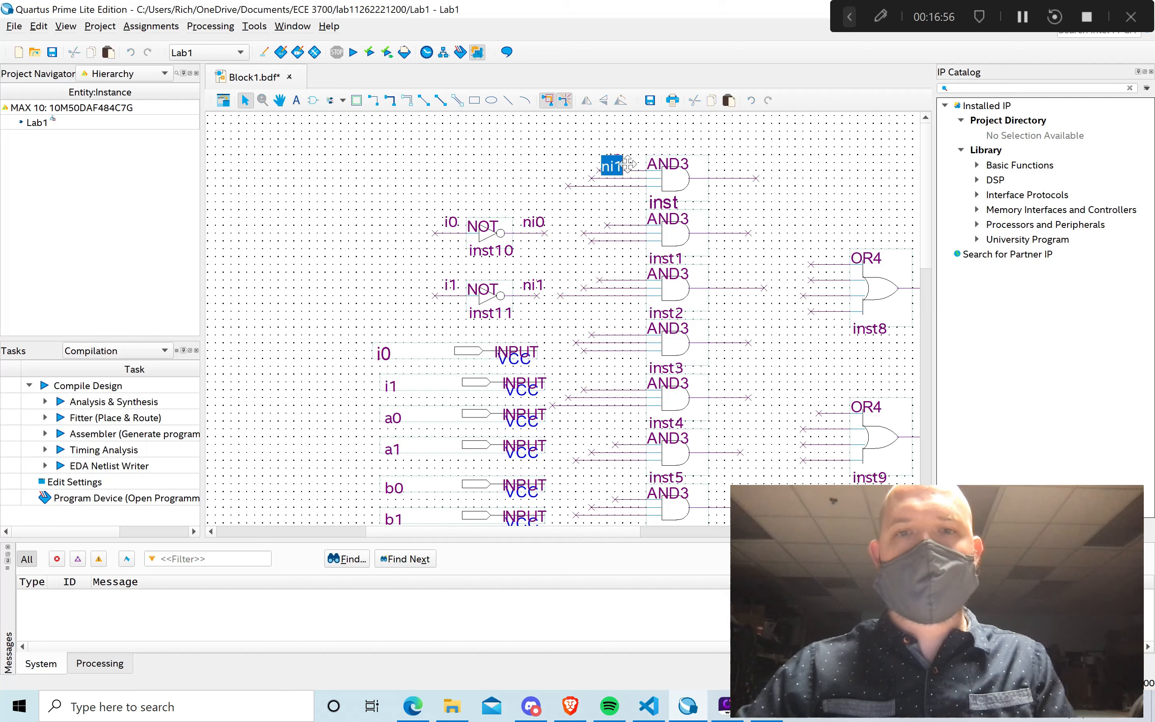
pyautogui.click(641, 162)
# Rename the upper input wire of the AND3 gate inst from i0 to ni1.
pyautogui.click(633, 171)
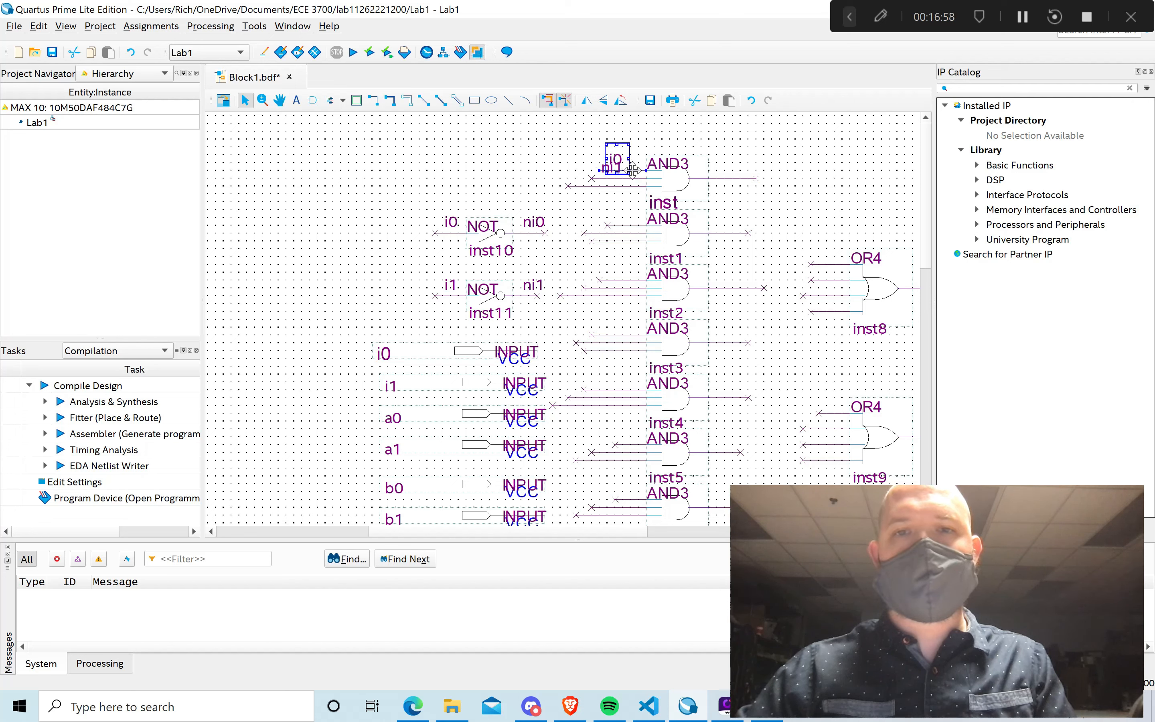
pyautogui.rightClick(633, 171)
pyautogui.click(678, 462)
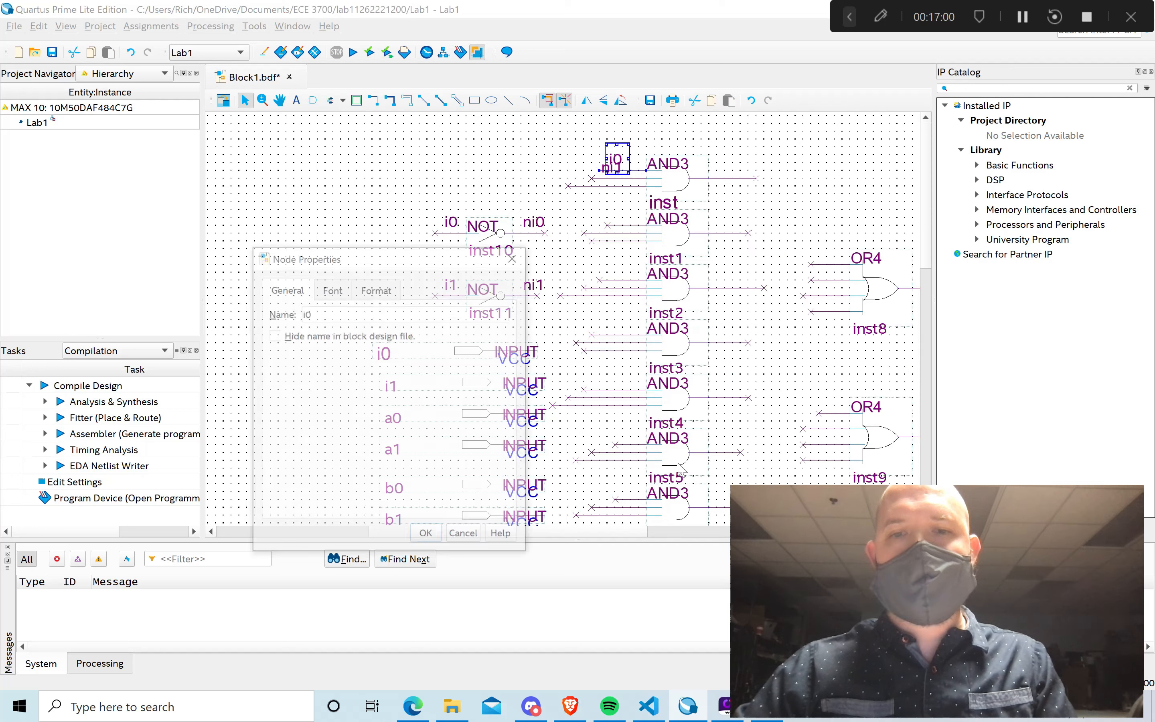
pyautogui.doubleClick(306, 312)
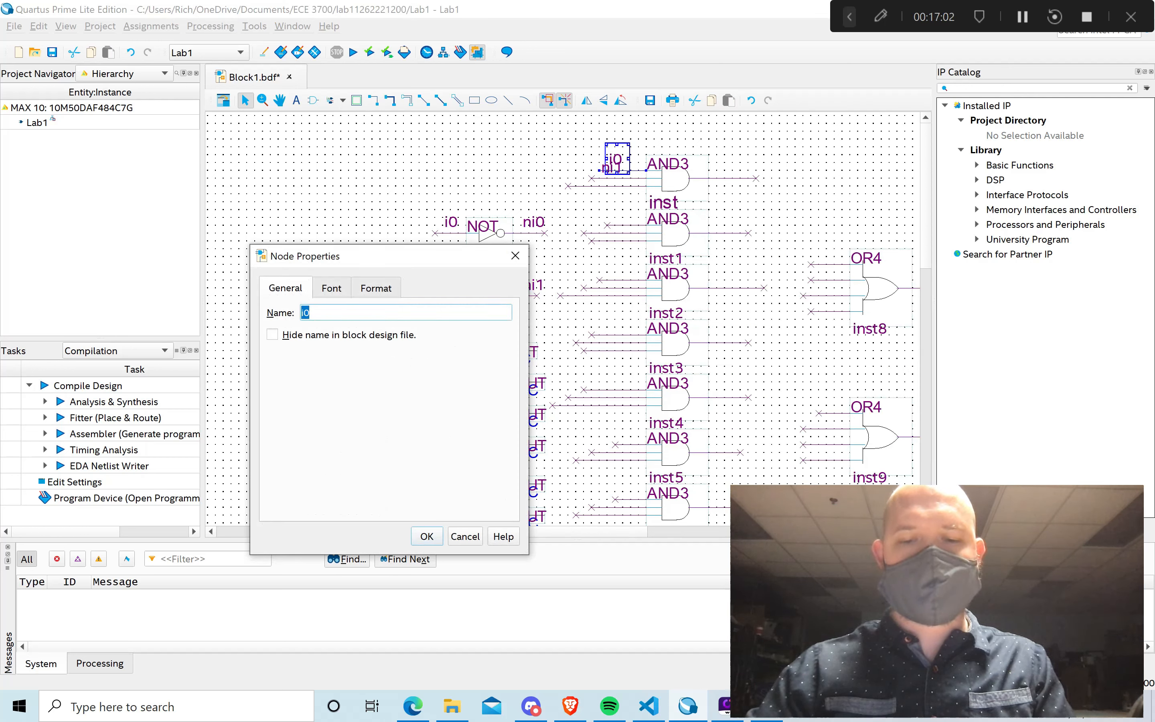
pyautogui.write('ni')
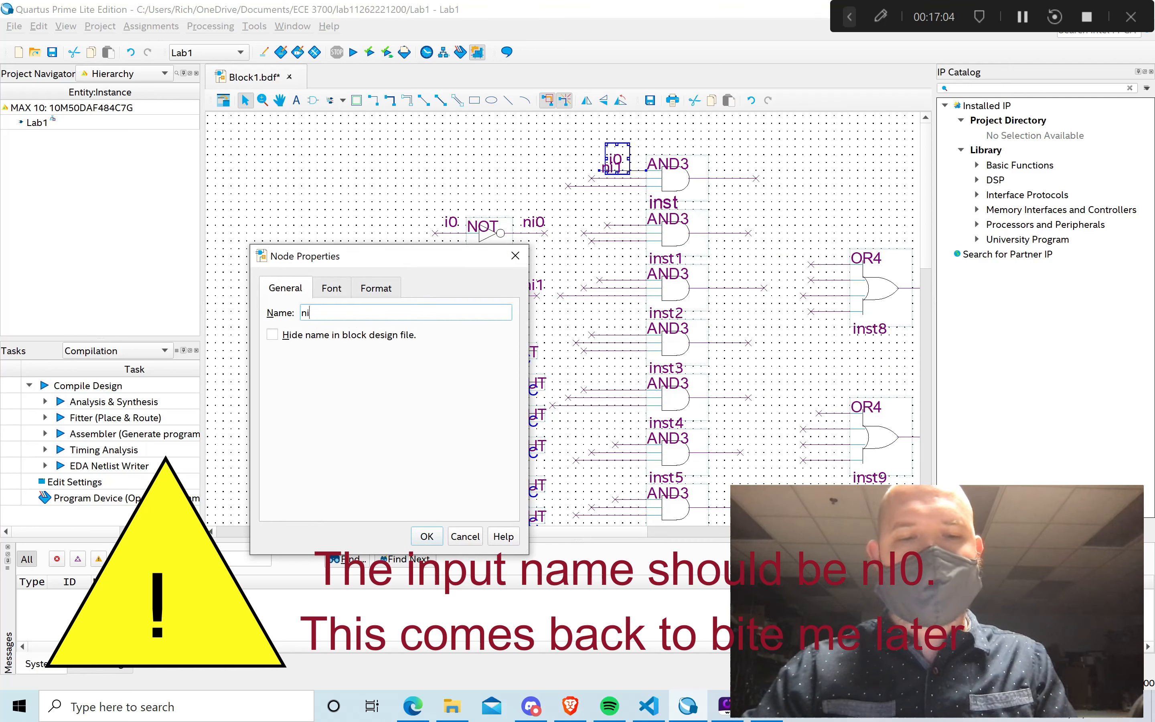
pyautogui.click(427, 537)
# Name the lower input wire of the AND3 gate inst i00f0.
pyautogui.click(588, 187)
pyautogui.rightClick(587, 186)
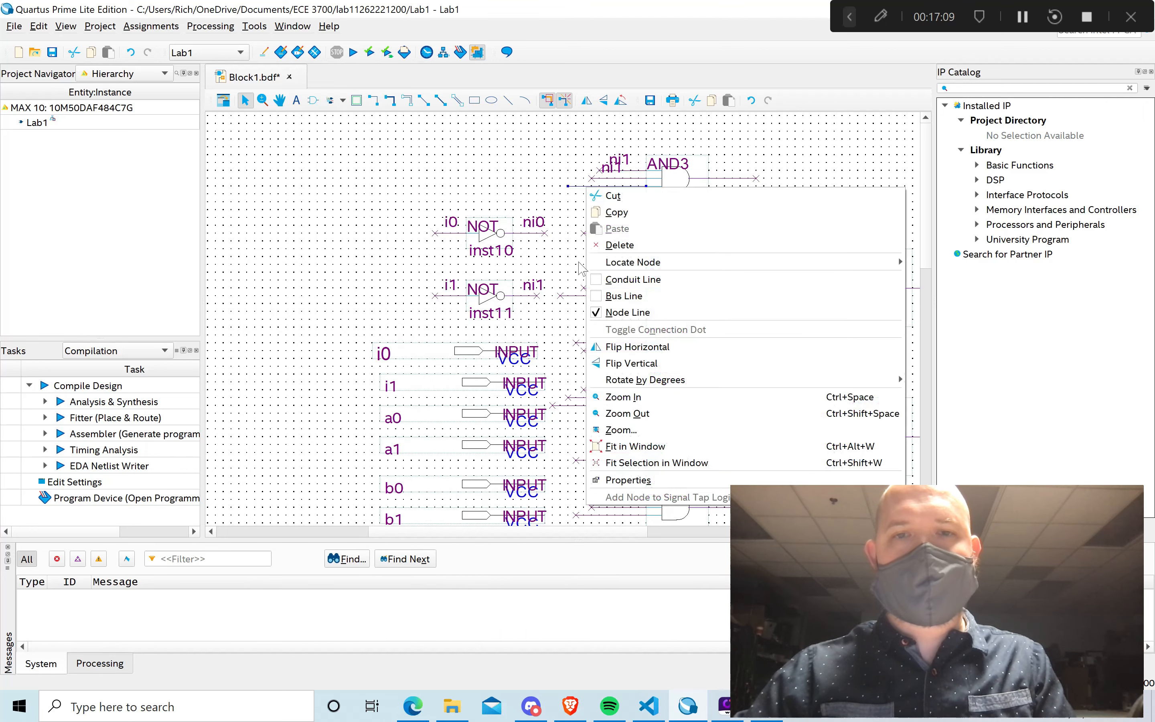
pyautogui.click(607, 484)
pyautogui.click(332, 313)
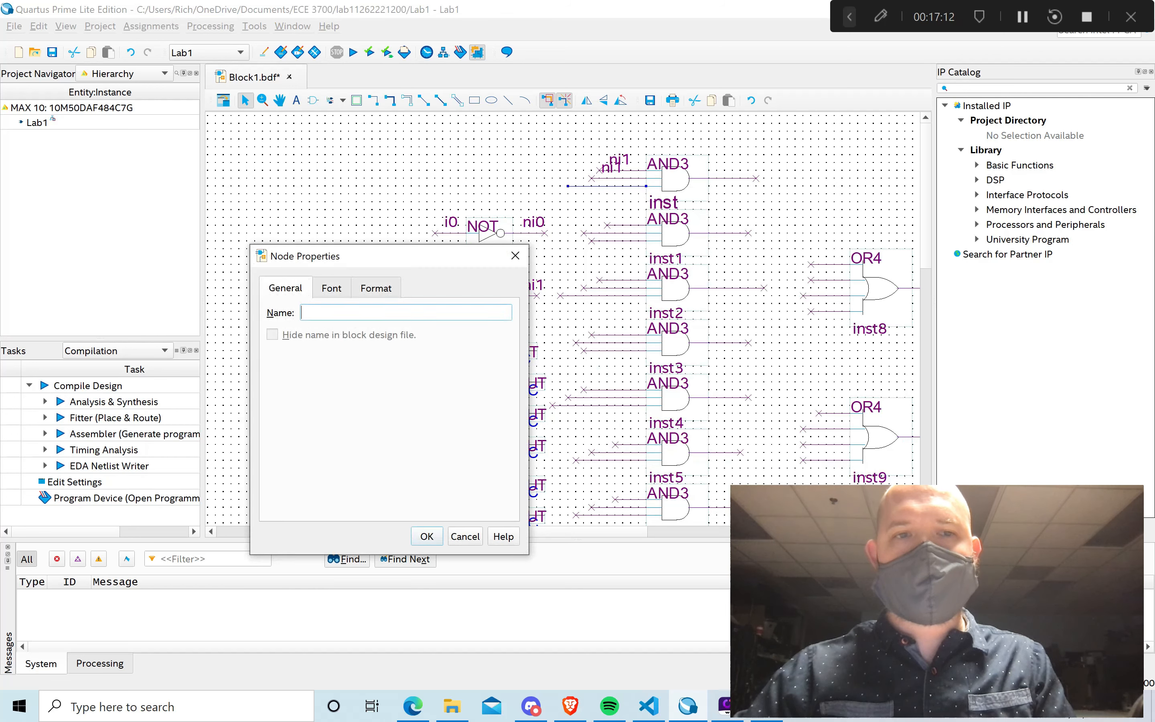
pyautogui.write('i00f0')
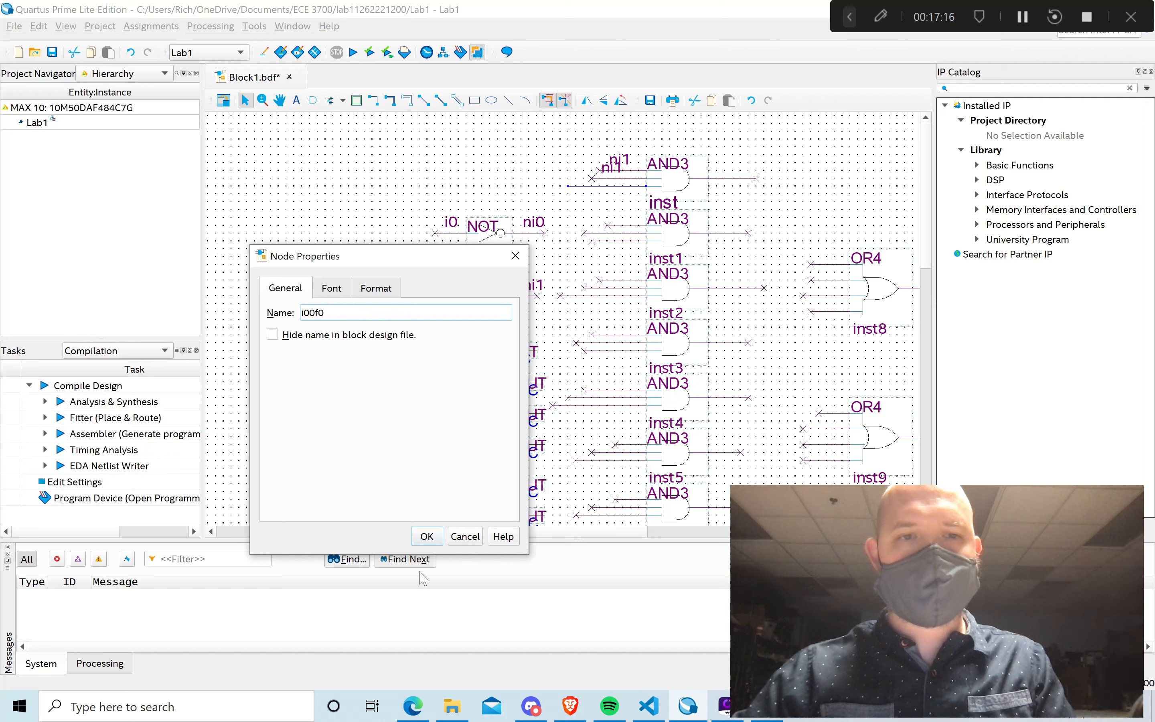
pyautogui.click(423, 537)
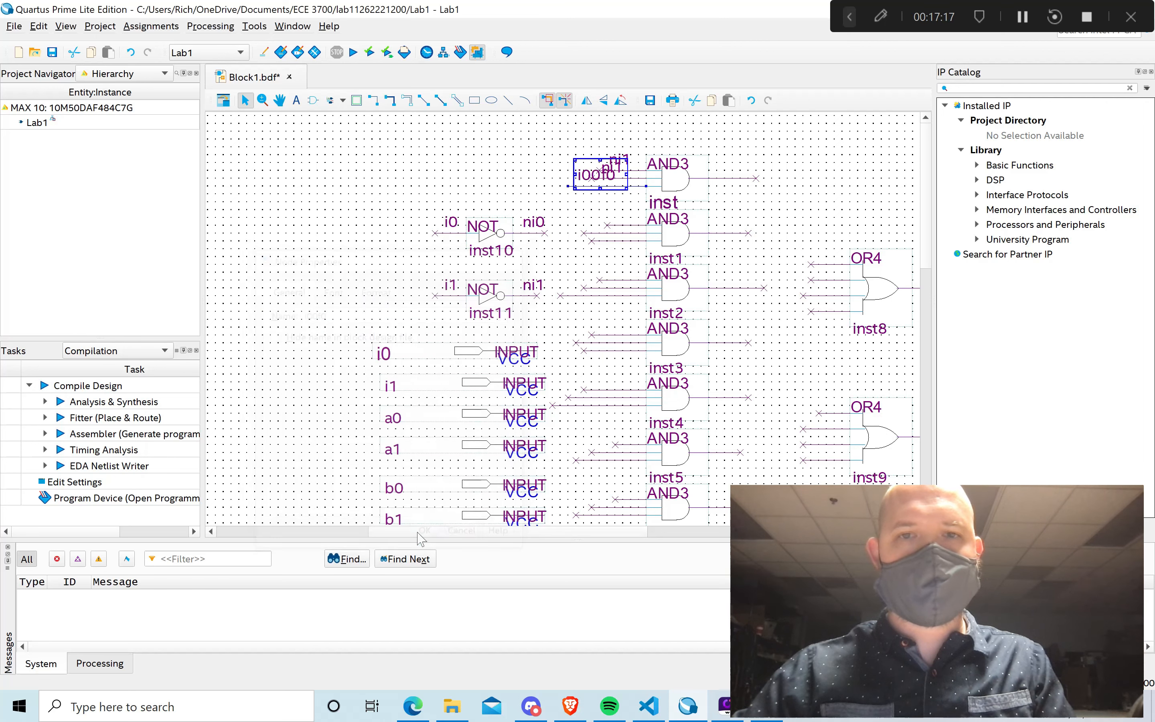
# Name the upper input wire of the second AND3 gate, inst1, ni1.
pyautogui.click(605, 240)
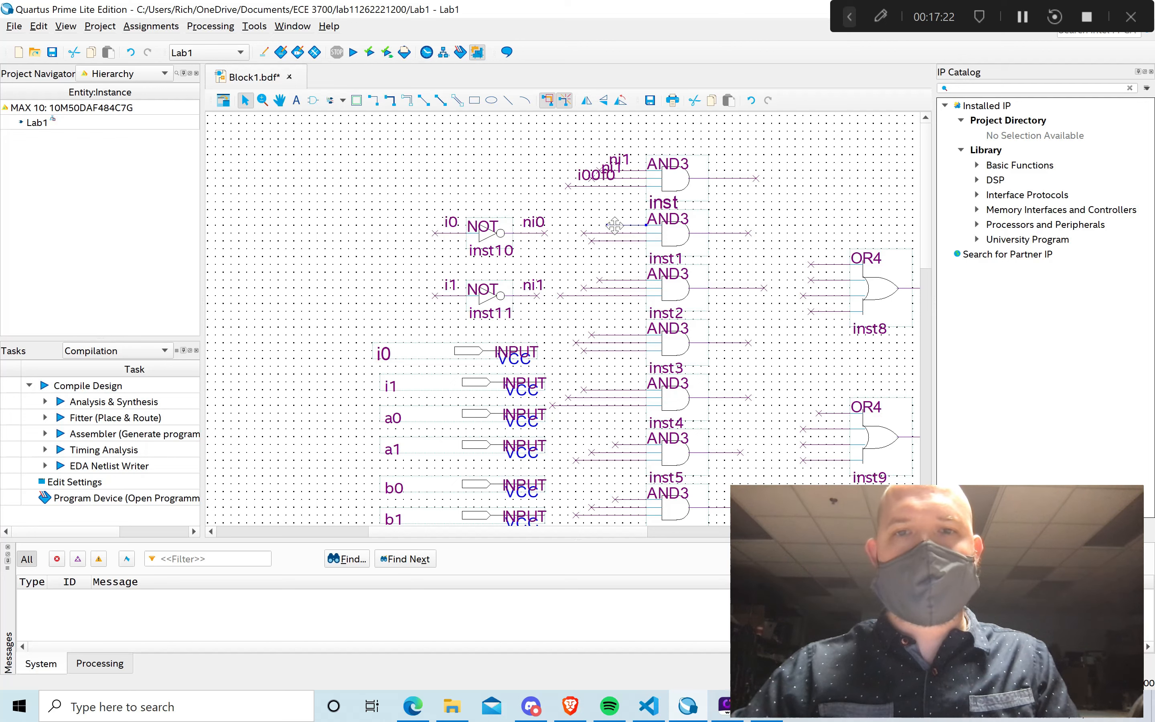
pyautogui.rightClick(614, 225)
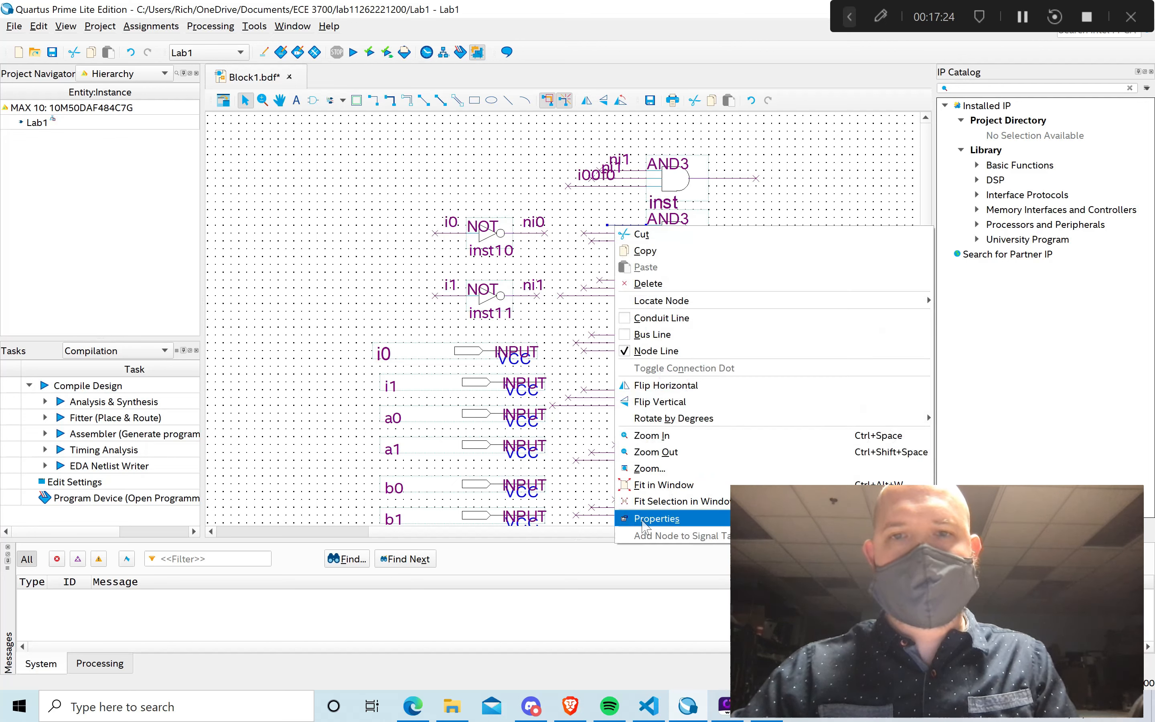
pyautogui.click(644, 521)
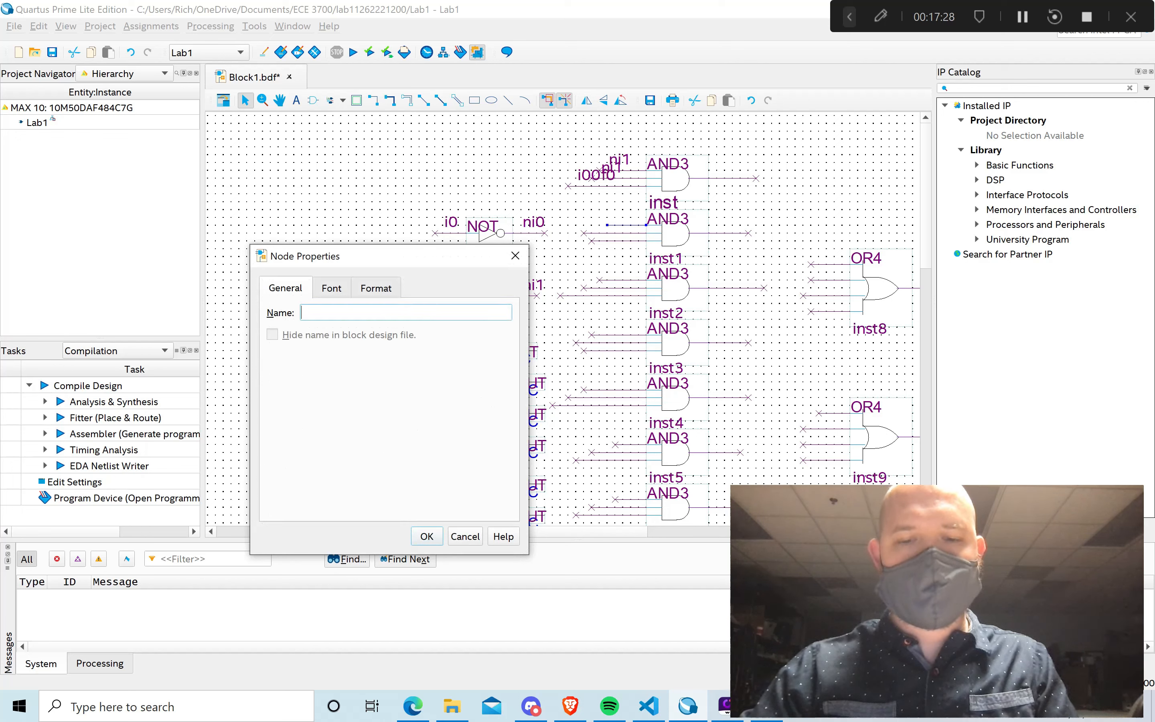
pyautogui.write('ni1')
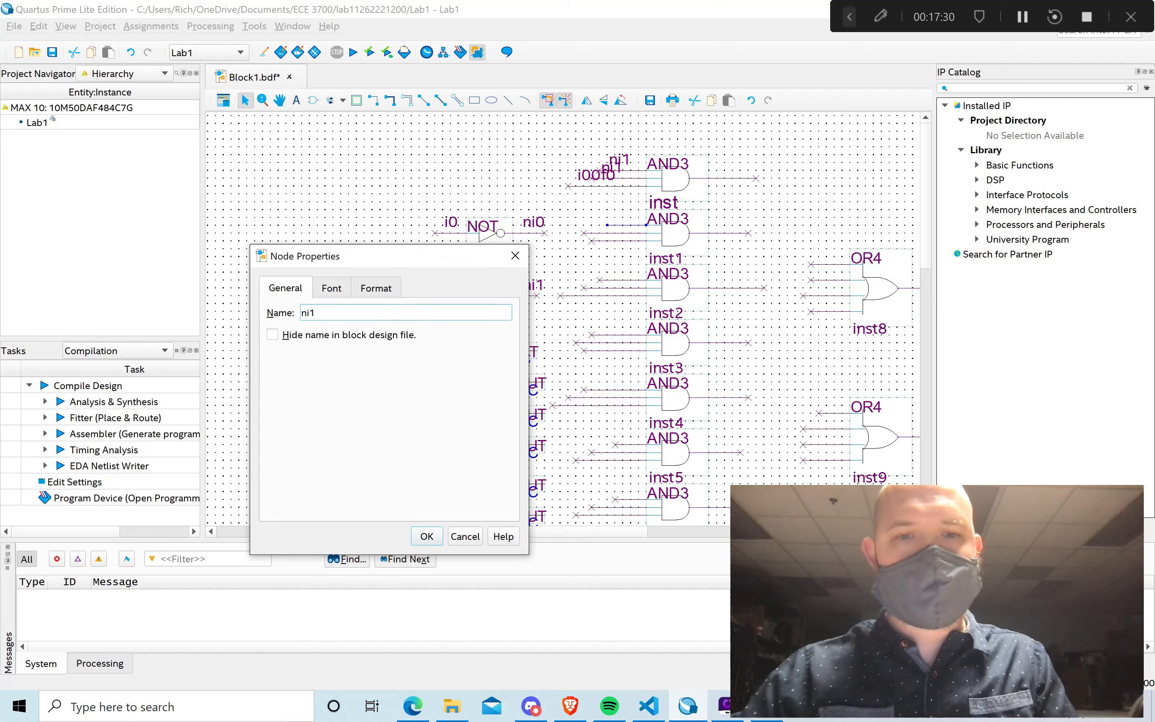
pyautogui.click(426, 537)
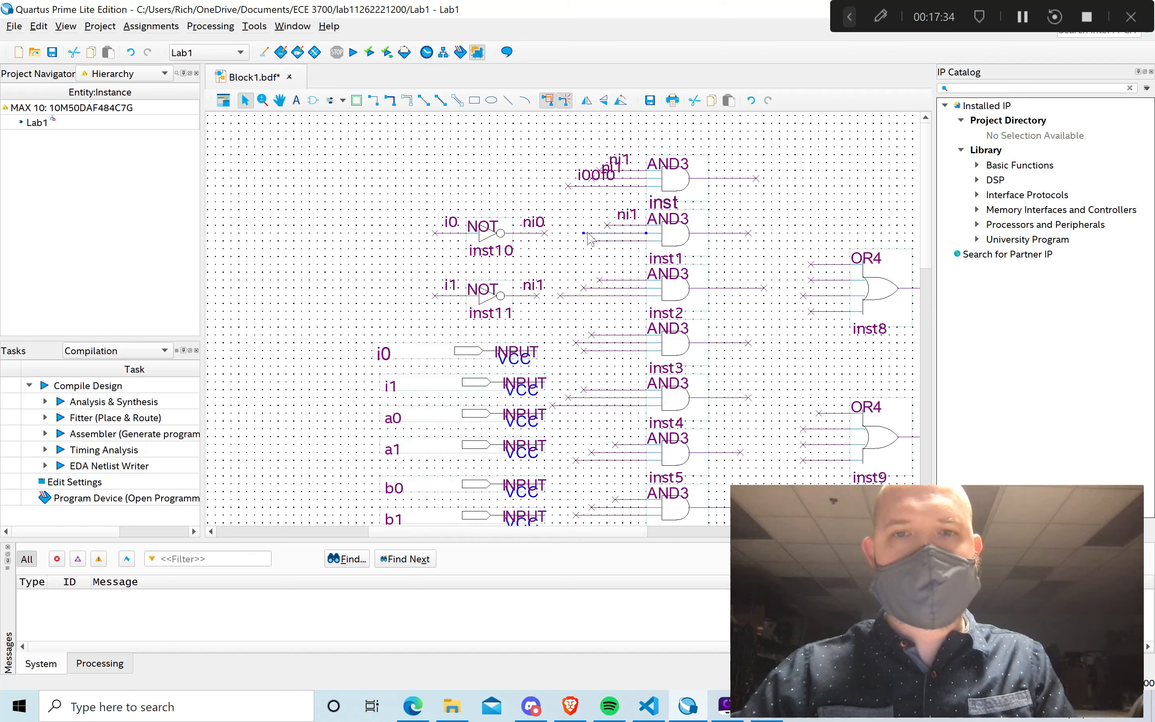
# Name the middle input wire of the AND3 gate inst1 ni0.
pyautogui.rightClick(591, 239)
pyautogui.click(618, 521)
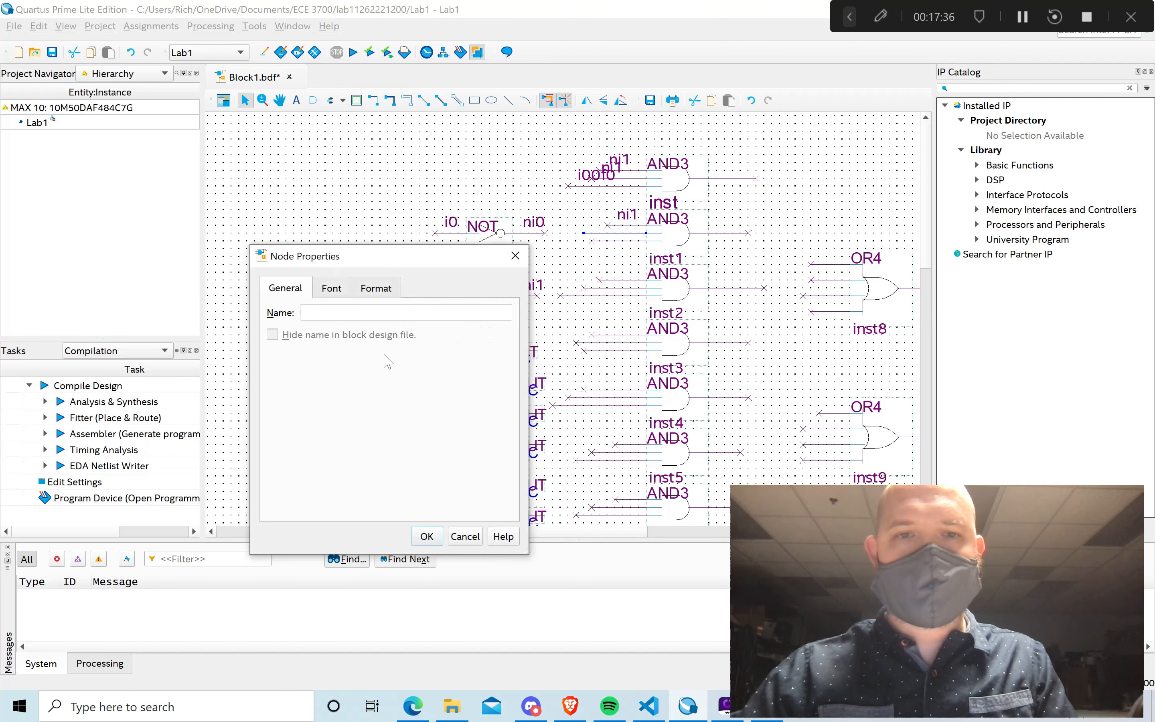
pyautogui.click(378, 313)
pyautogui.write('ni0')
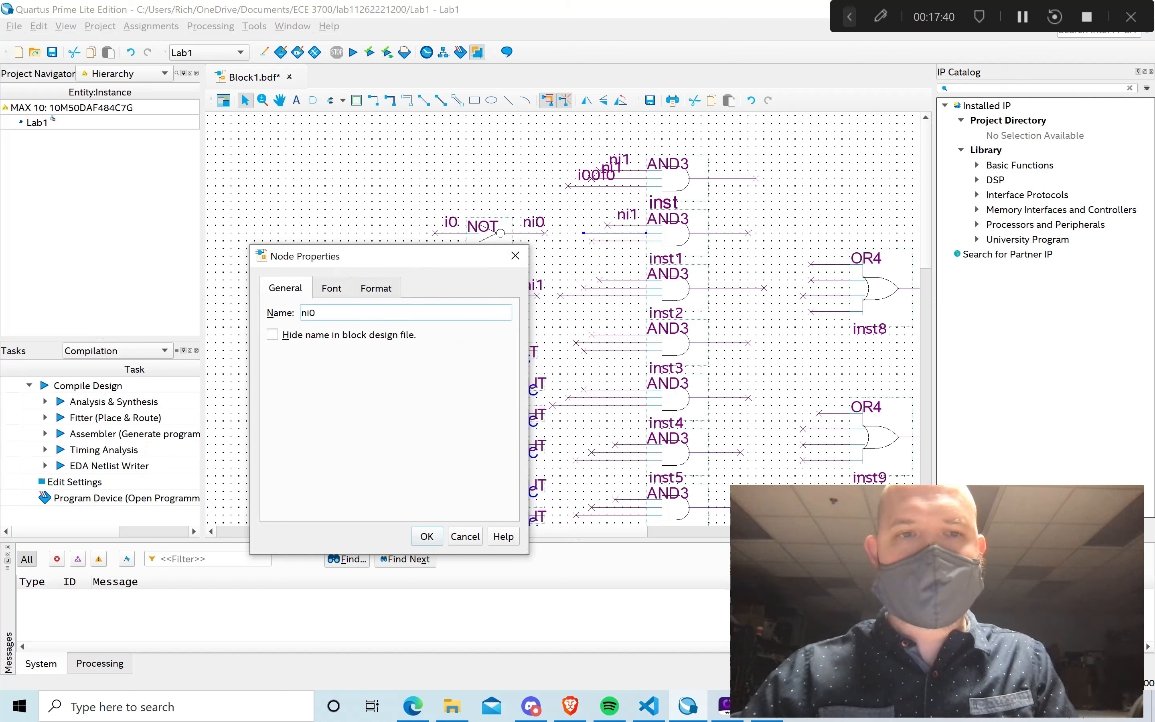
pyautogui.click(426, 536)
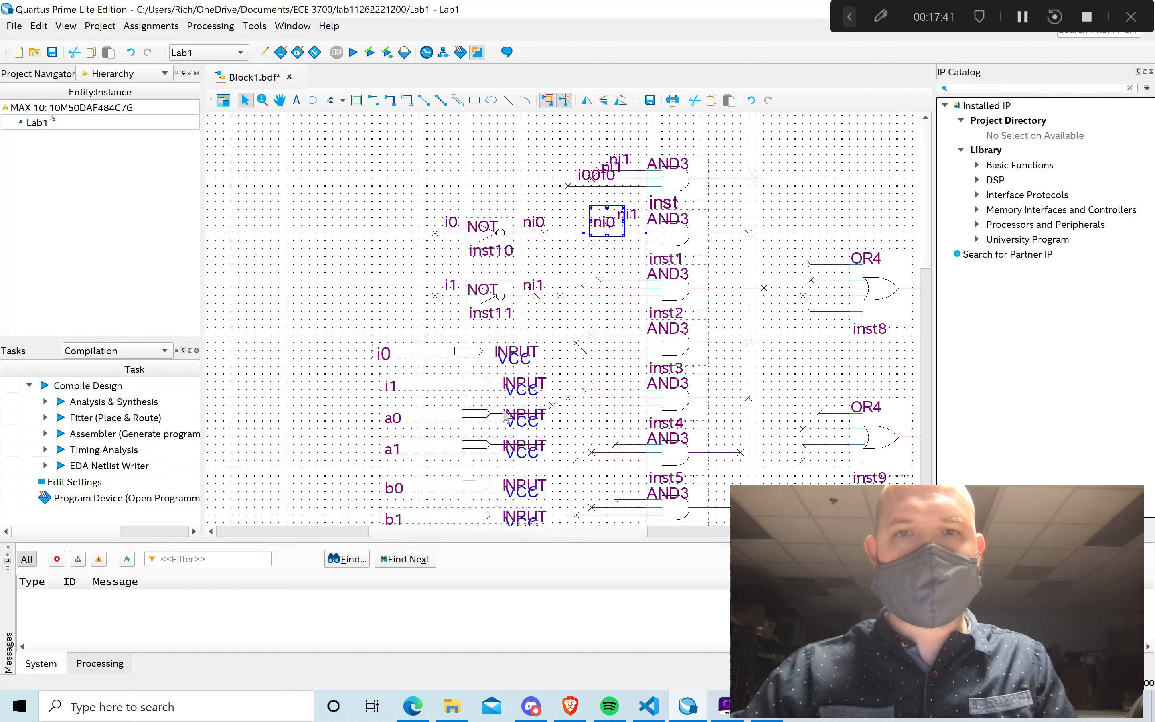
# Name the lower input wire of the AND3 gate inst1 i00f1.
pyautogui.click(632, 241)
pyautogui.rightClick(633, 241)
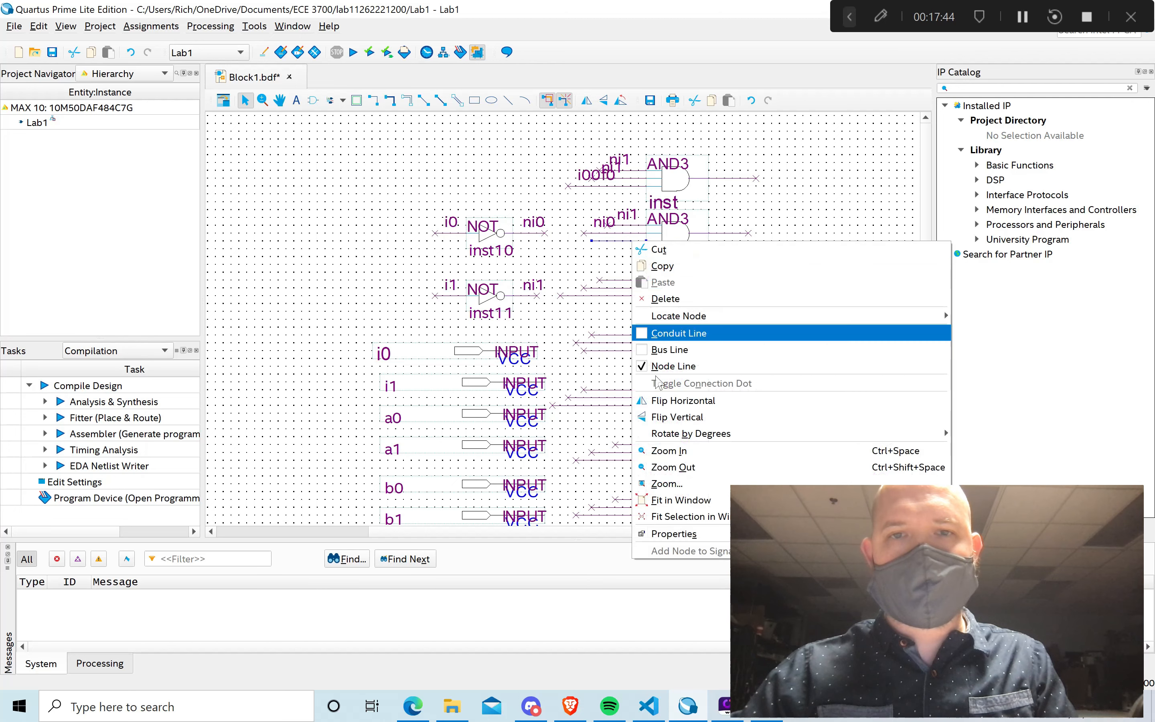
pyautogui.click(676, 532)
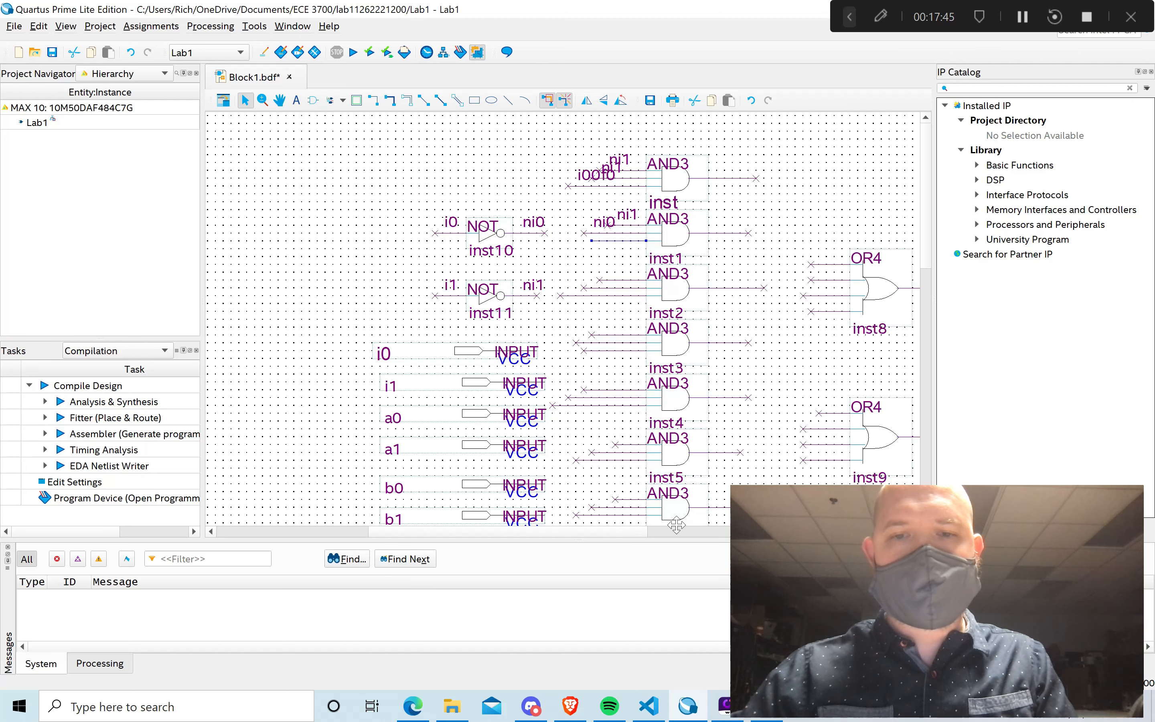
pyautogui.rightClick(602, 241)
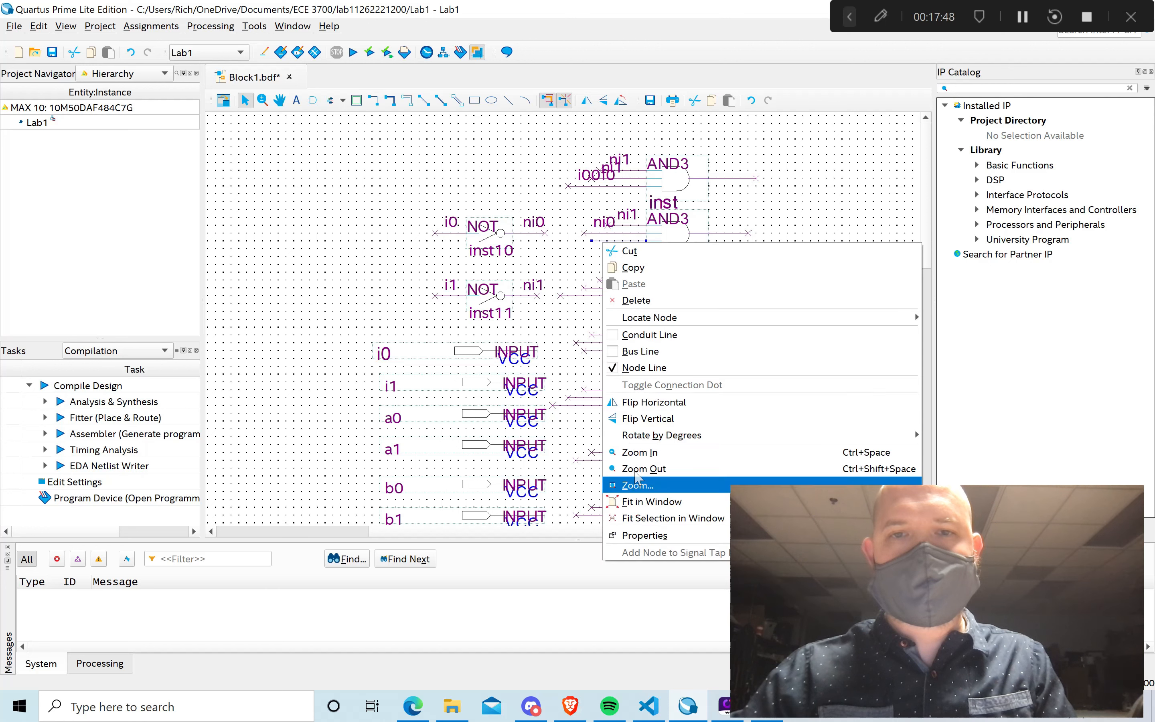
pyautogui.click(640, 535)
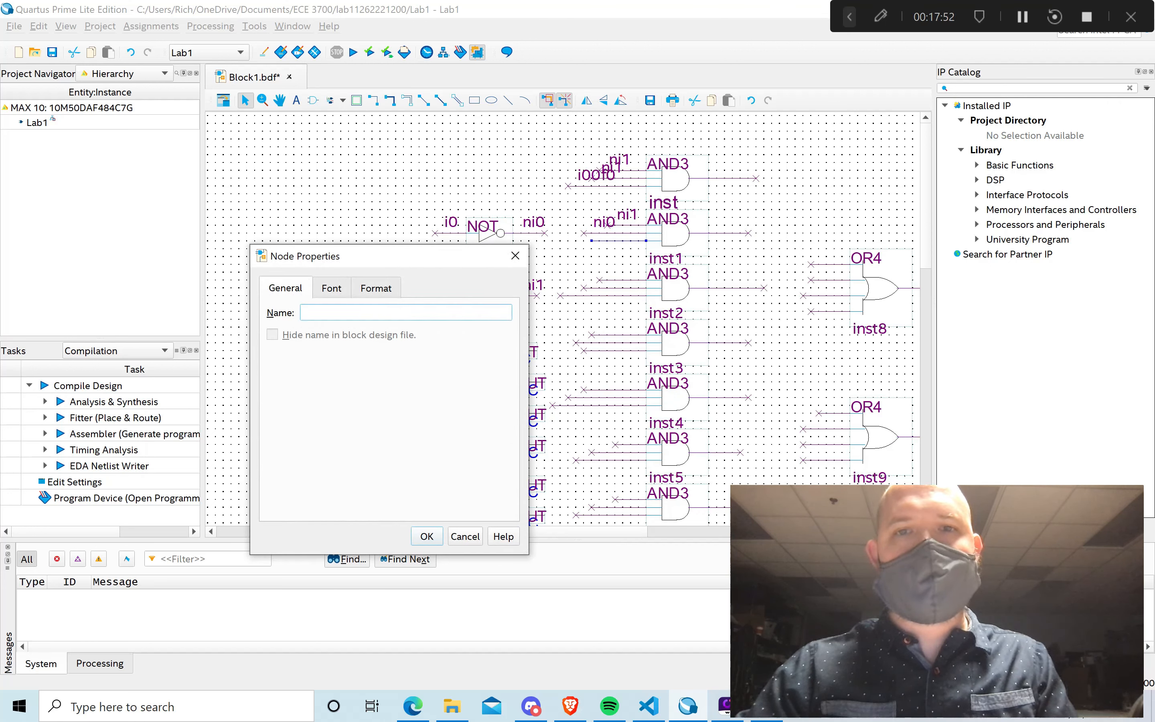
pyautogui.write('i00f1')
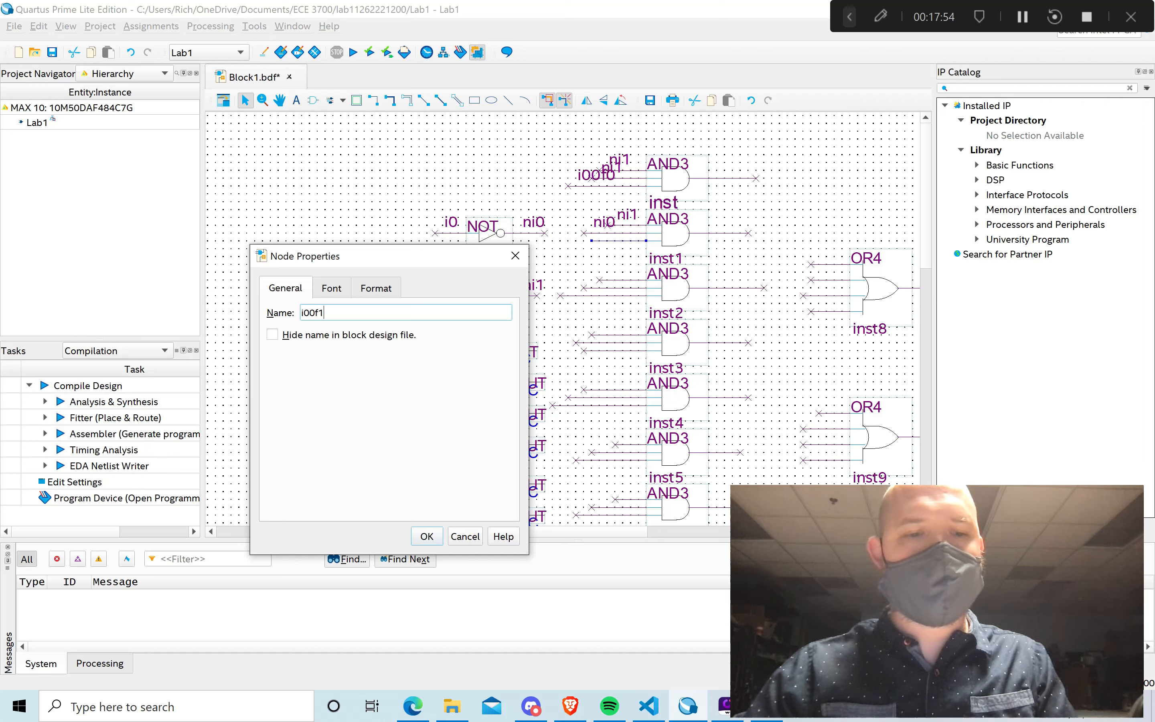
pyautogui.click(428, 537)
# Name the upper input wire of the third AND3 gate, inst2, ni1.
pyautogui.click(599, 268)
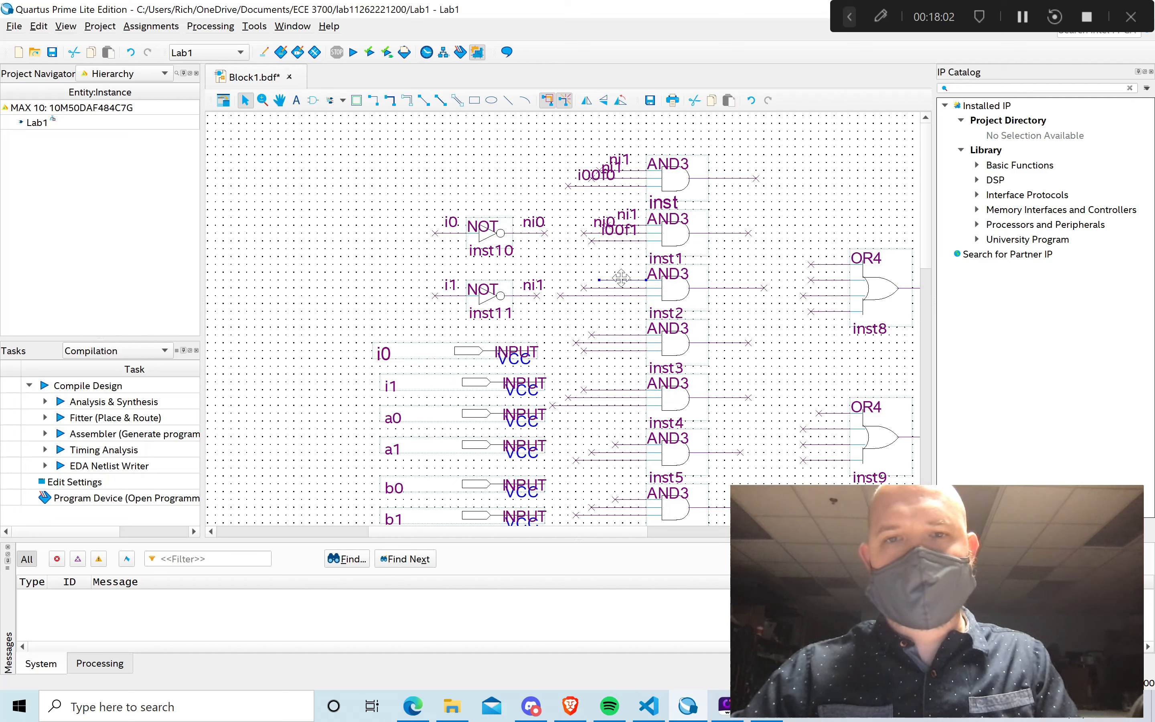
pyautogui.rightClick(621, 277)
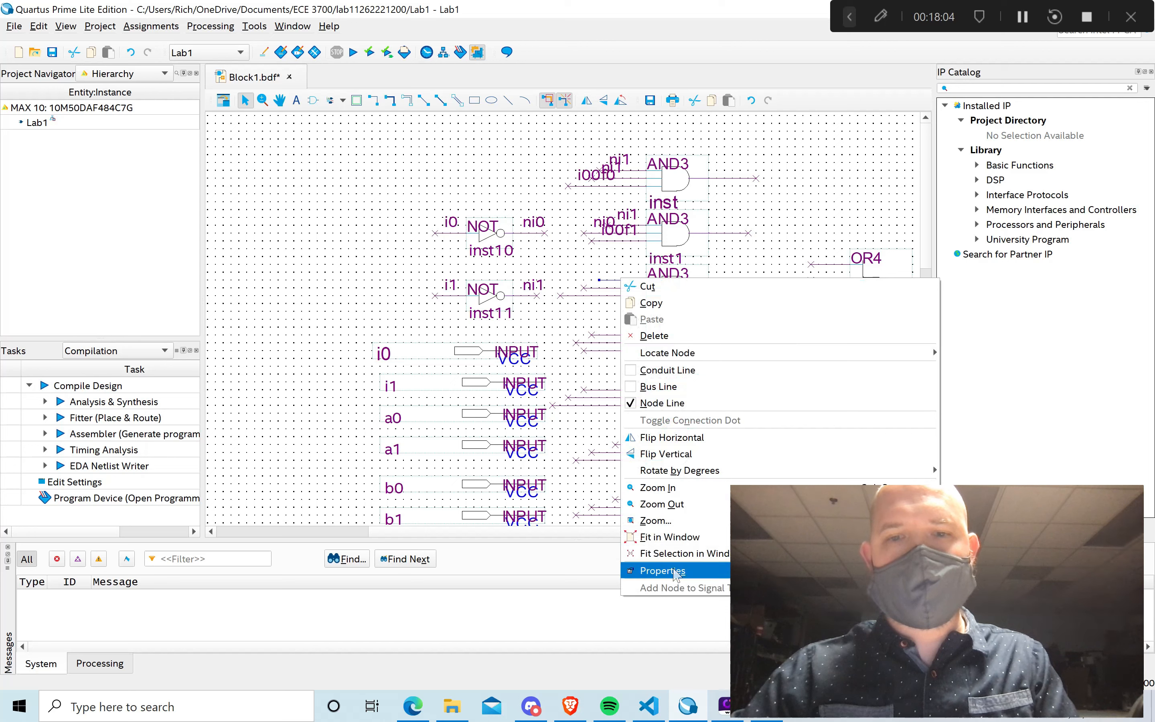
pyautogui.click(677, 575)
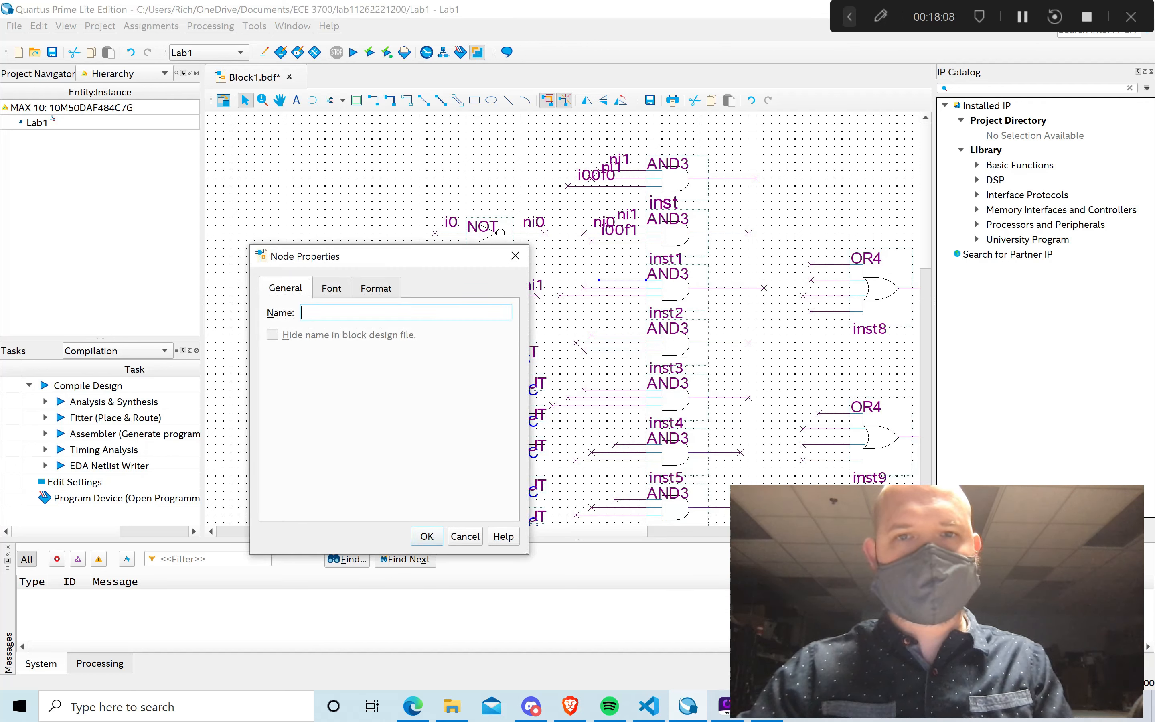
pyautogui.write('n')
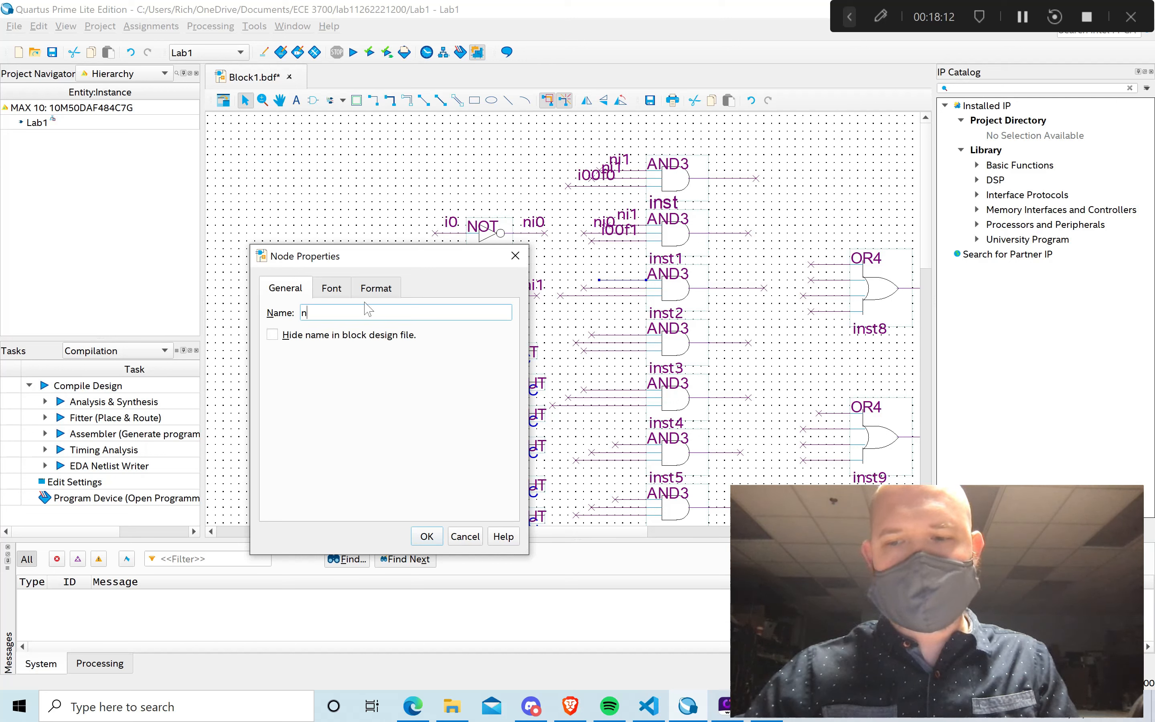
pyautogui.write('i1')
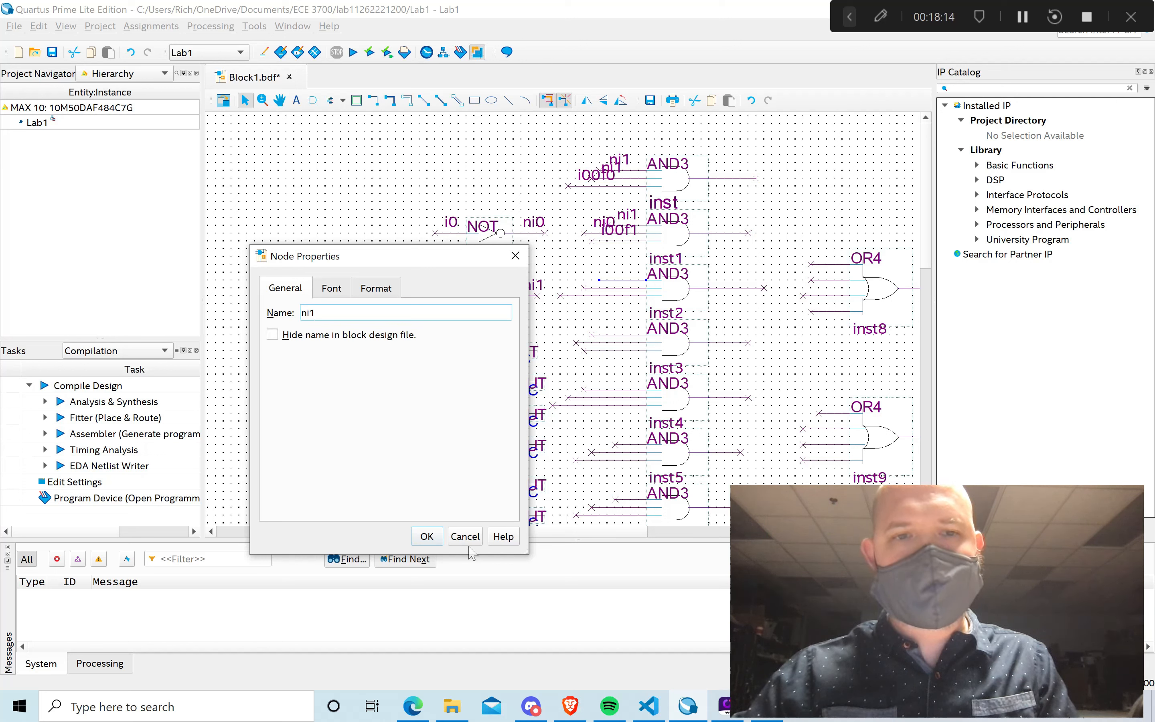
pyautogui.click(426, 536)
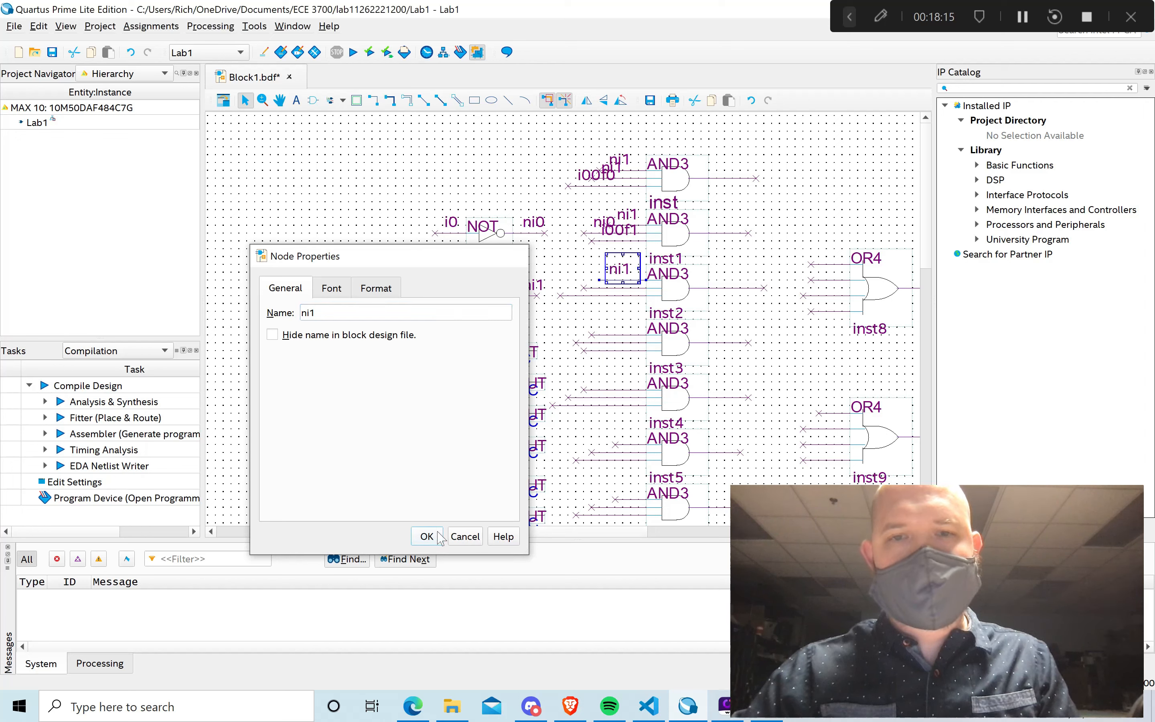
# Name the middle input wire of the third AND3 gate, inst2, i0.
pyautogui.click(591, 288)
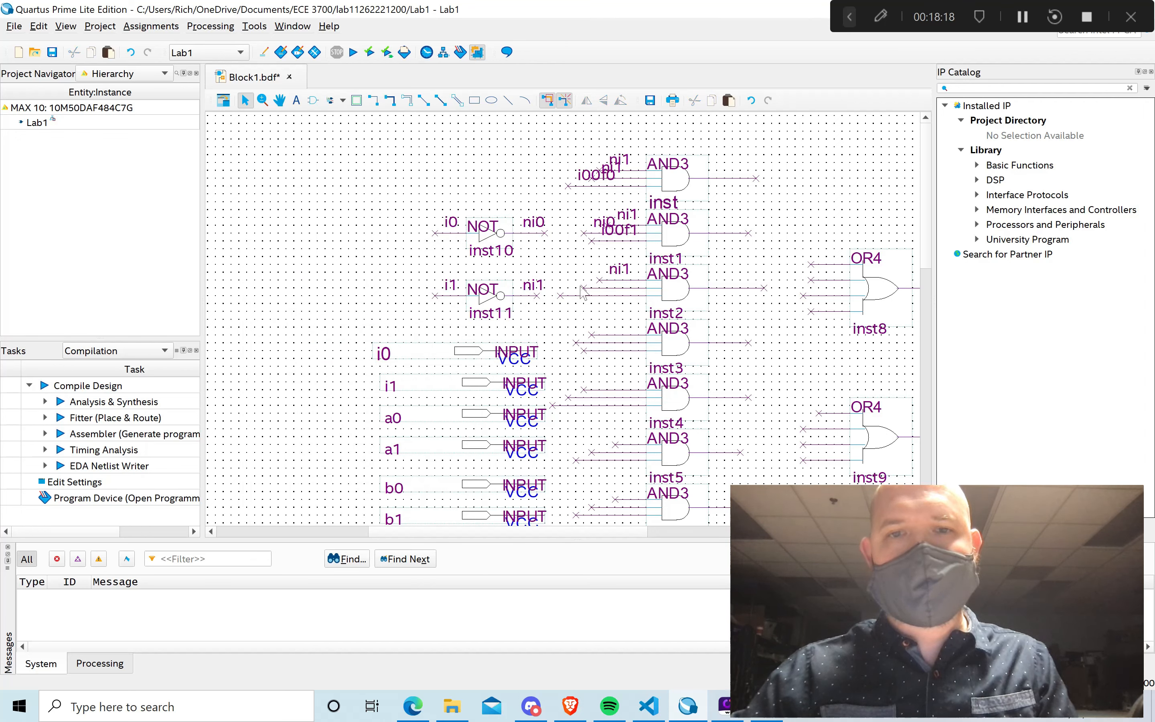
pyautogui.rightClick(583, 286)
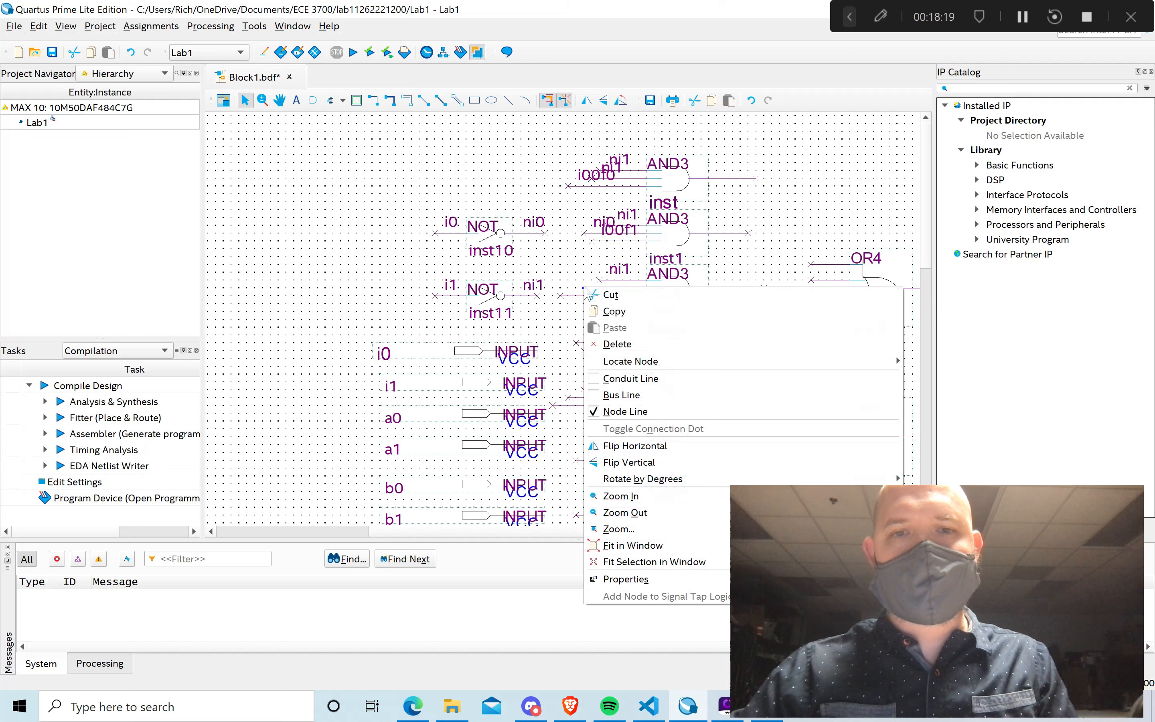
pyautogui.click(623, 579)
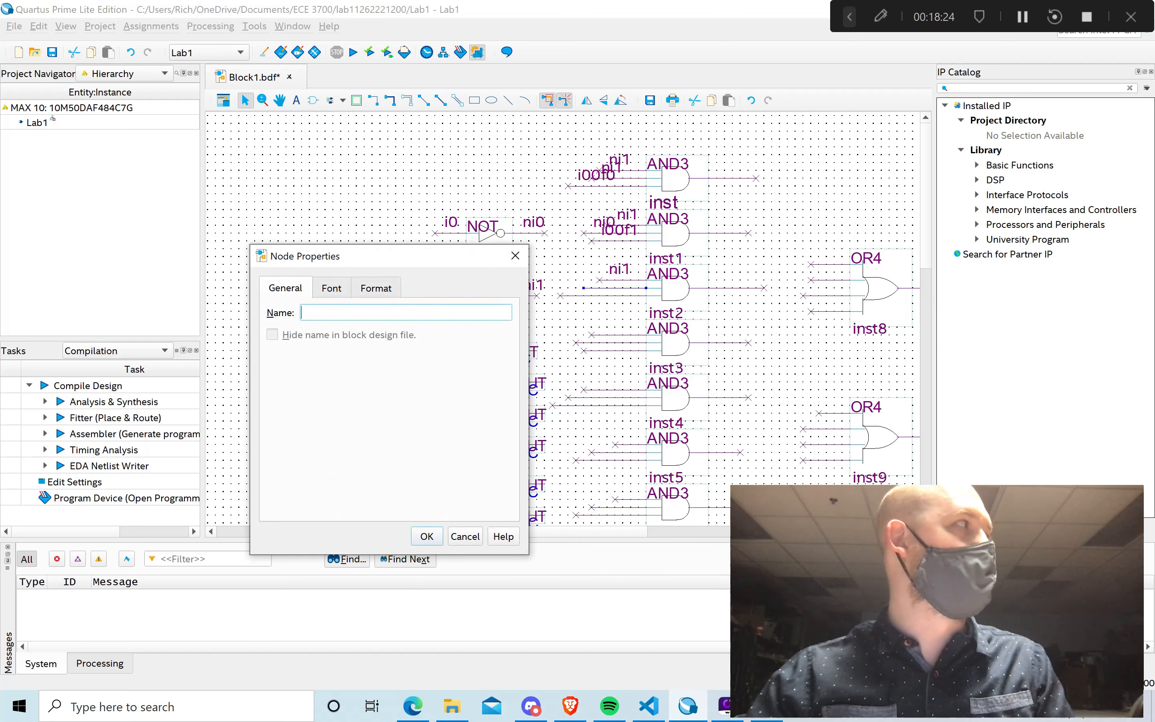
pyautogui.write('i0')
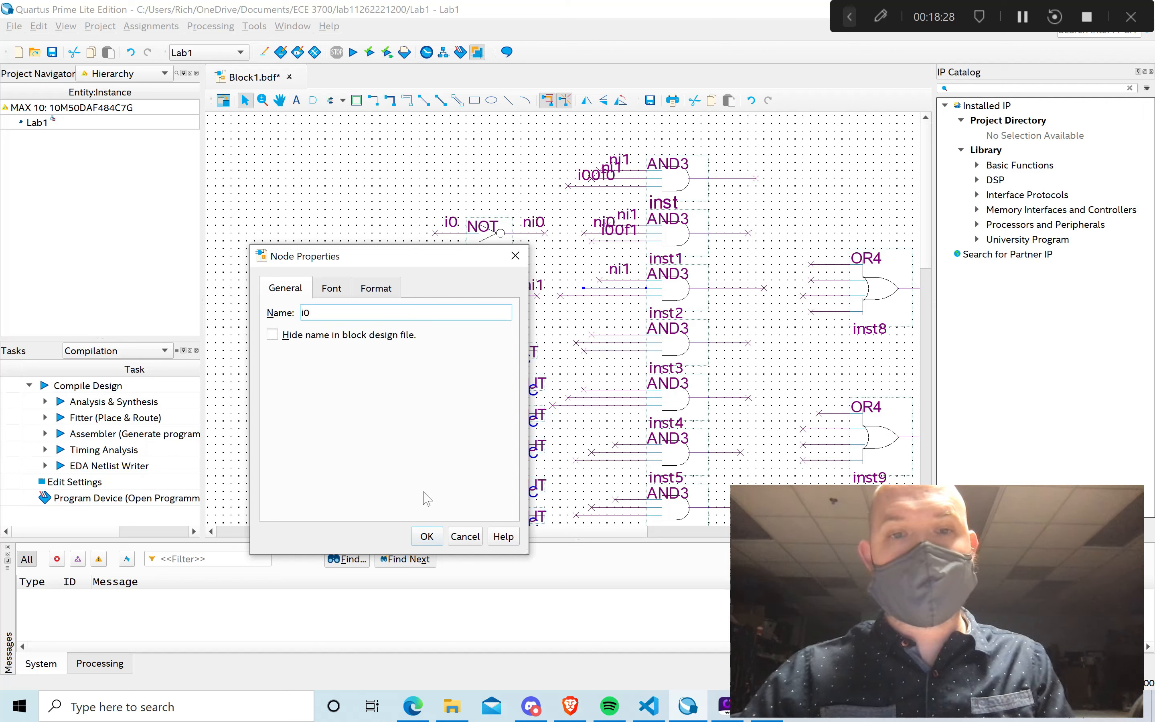
pyautogui.click(432, 538)
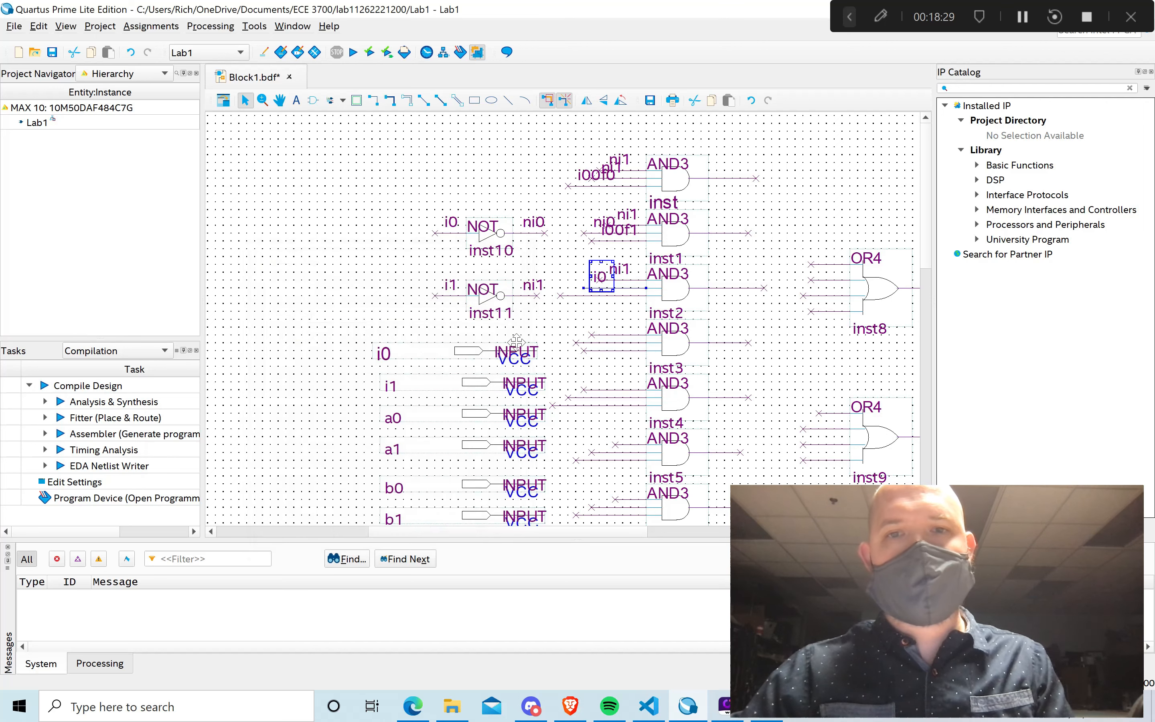
# Name the lower input wire of the AND3 gate inst2 i01f0.
pyautogui.click(572, 300)
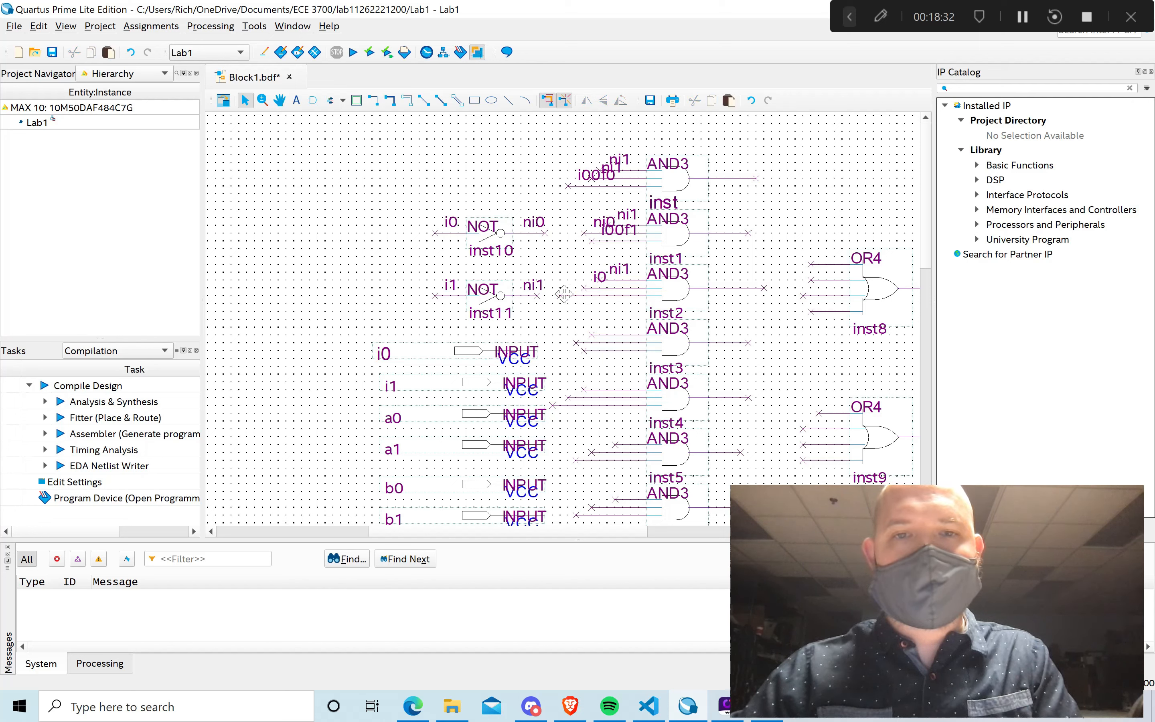
pyautogui.rightClick(564, 295)
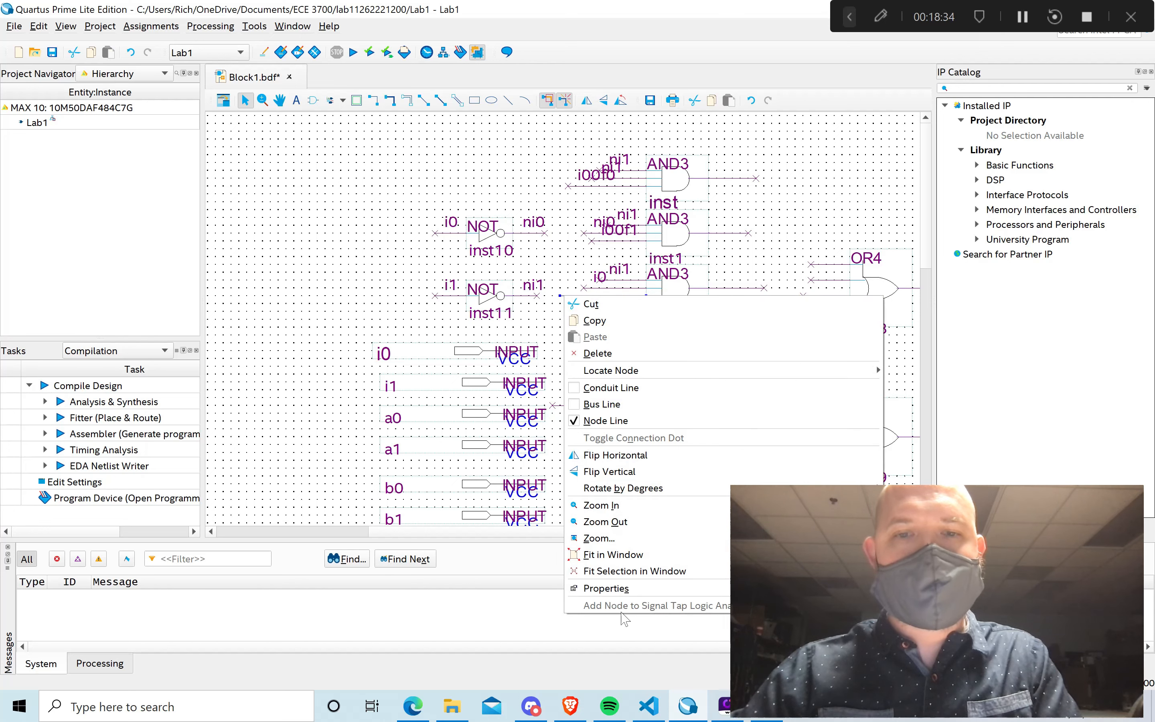
pyautogui.click(613, 589)
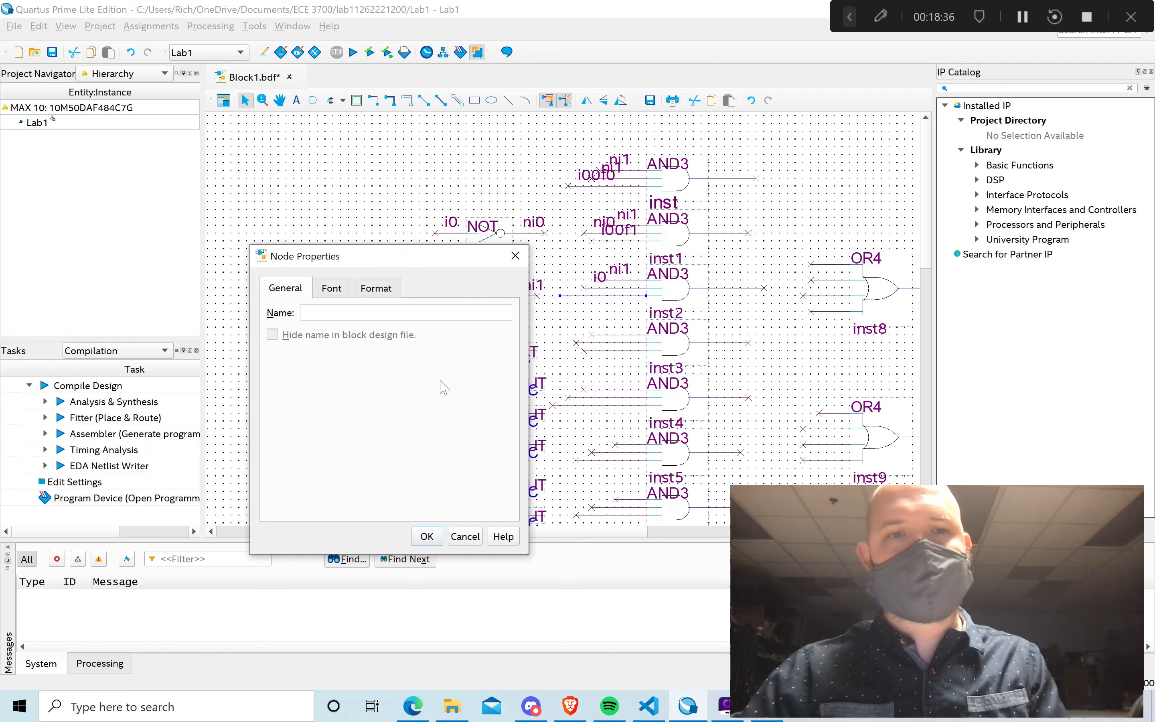
pyautogui.write('i01f0')
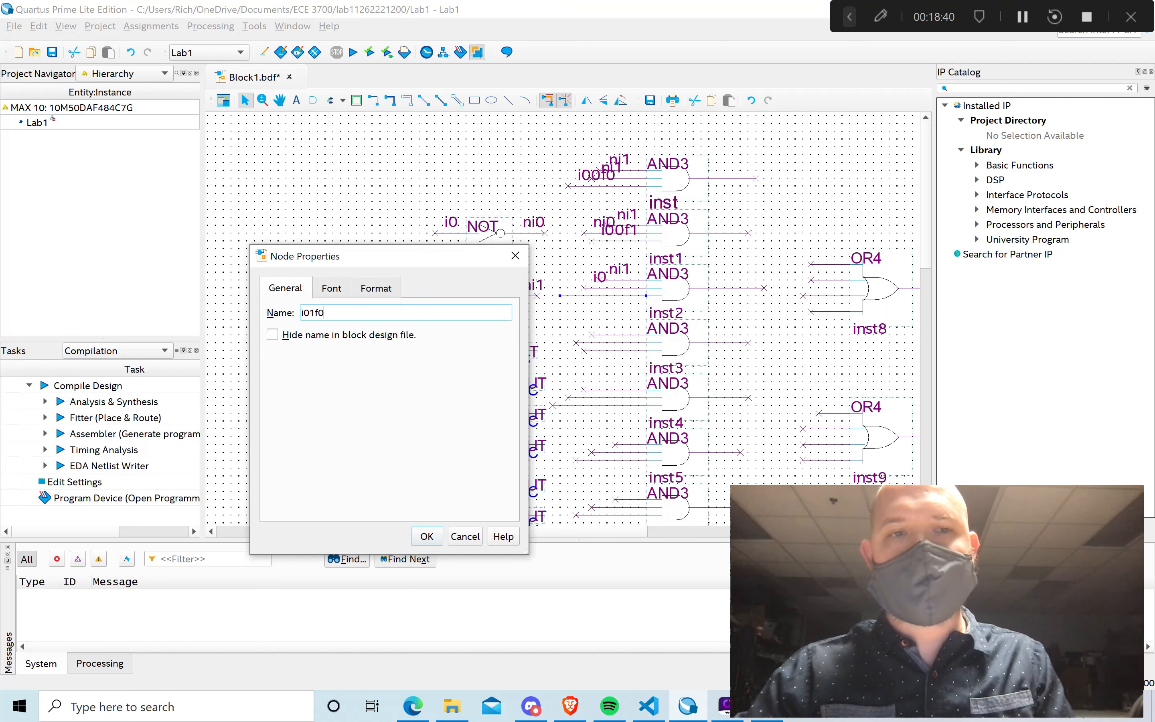
pyautogui.click(427, 539)
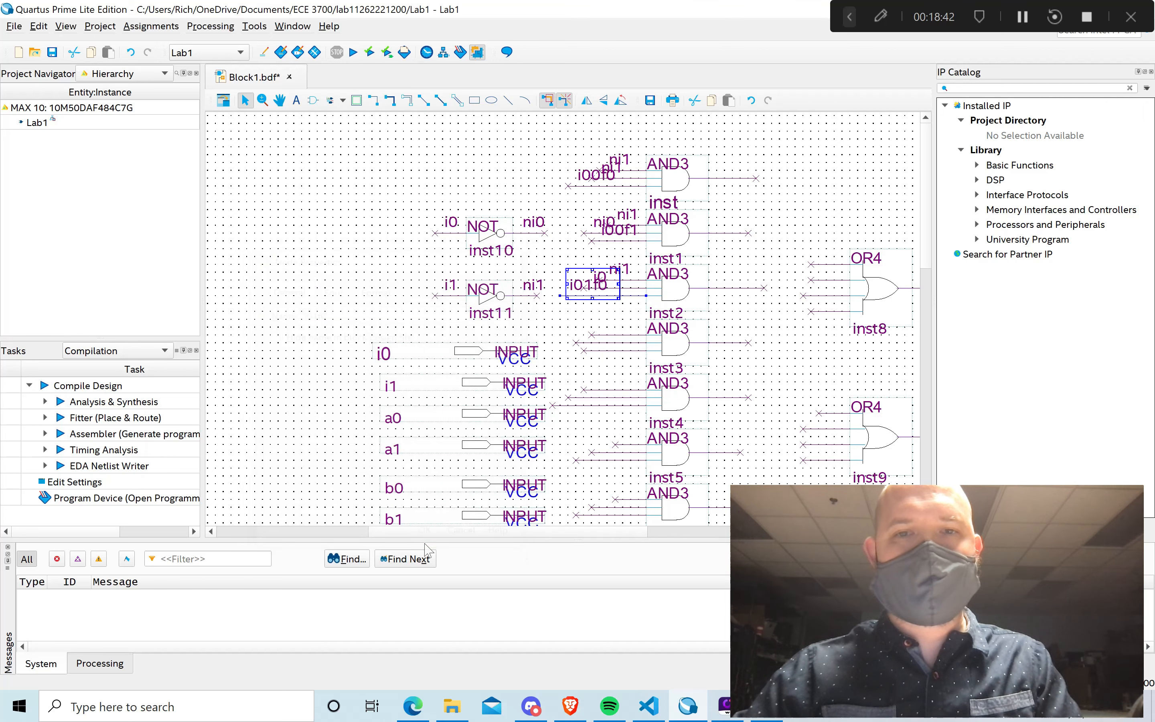
# Name the upper input wire of the fourth AND3 gate, inst3, i0.
pyautogui.click(616, 326)
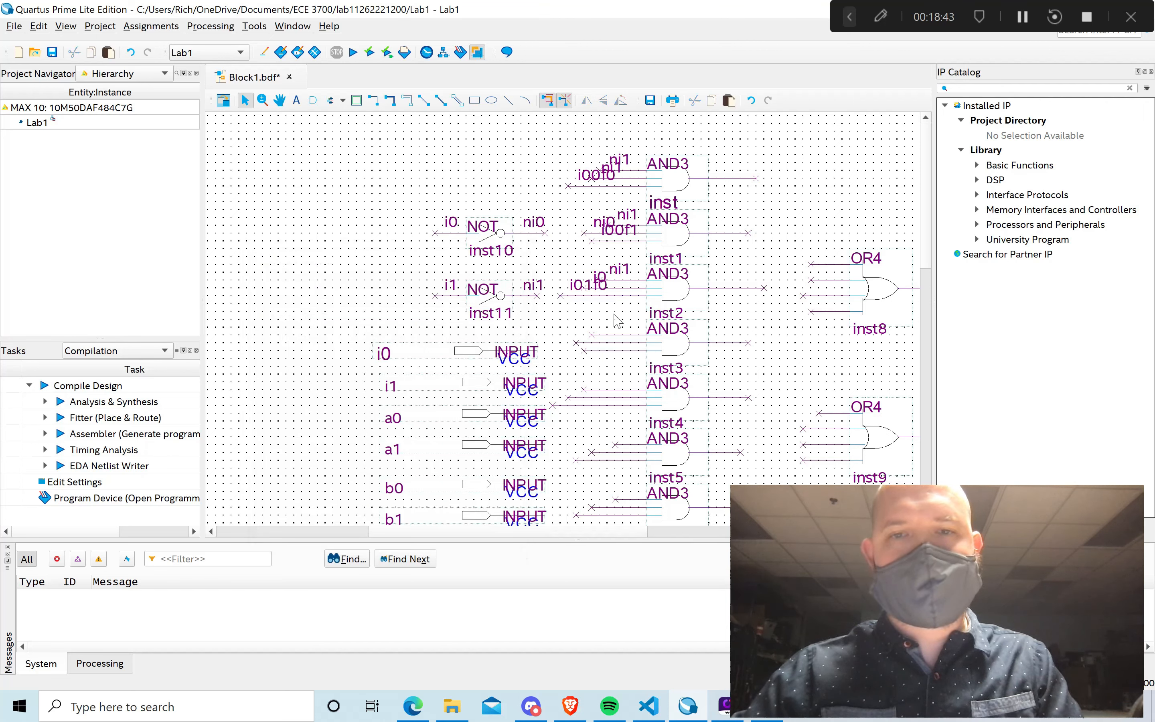
pyautogui.click(621, 336)
pyautogui.rightClick(621, 335)
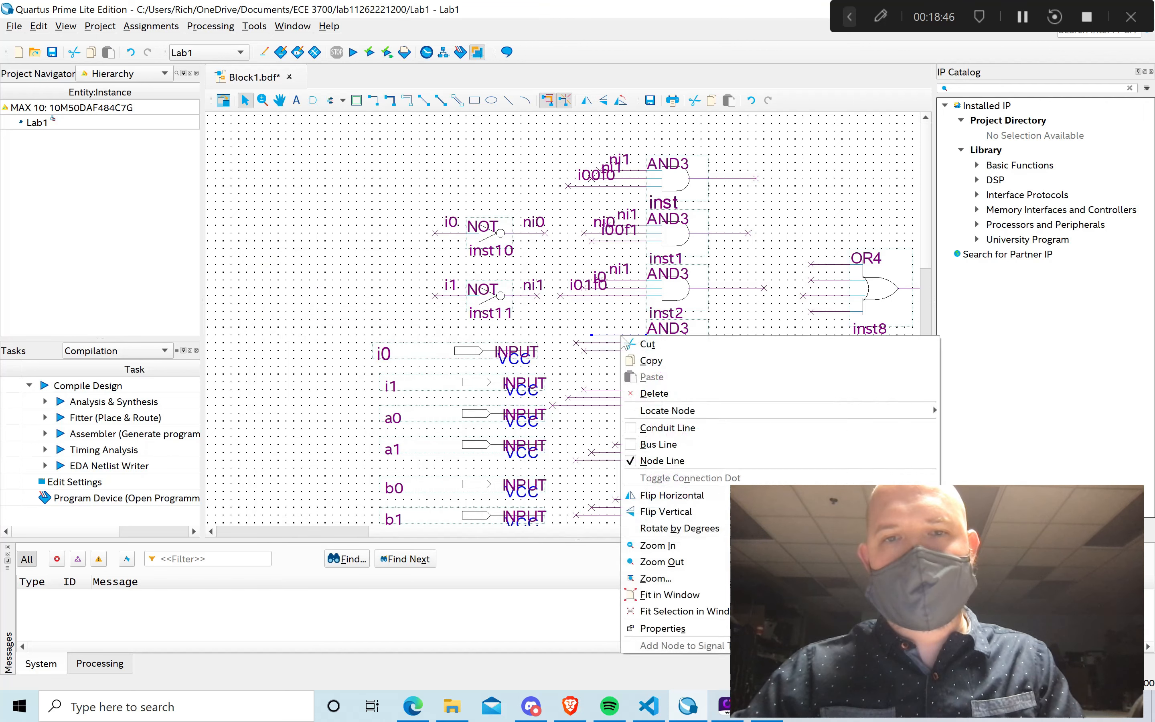
pyautogui.click(674, 630)
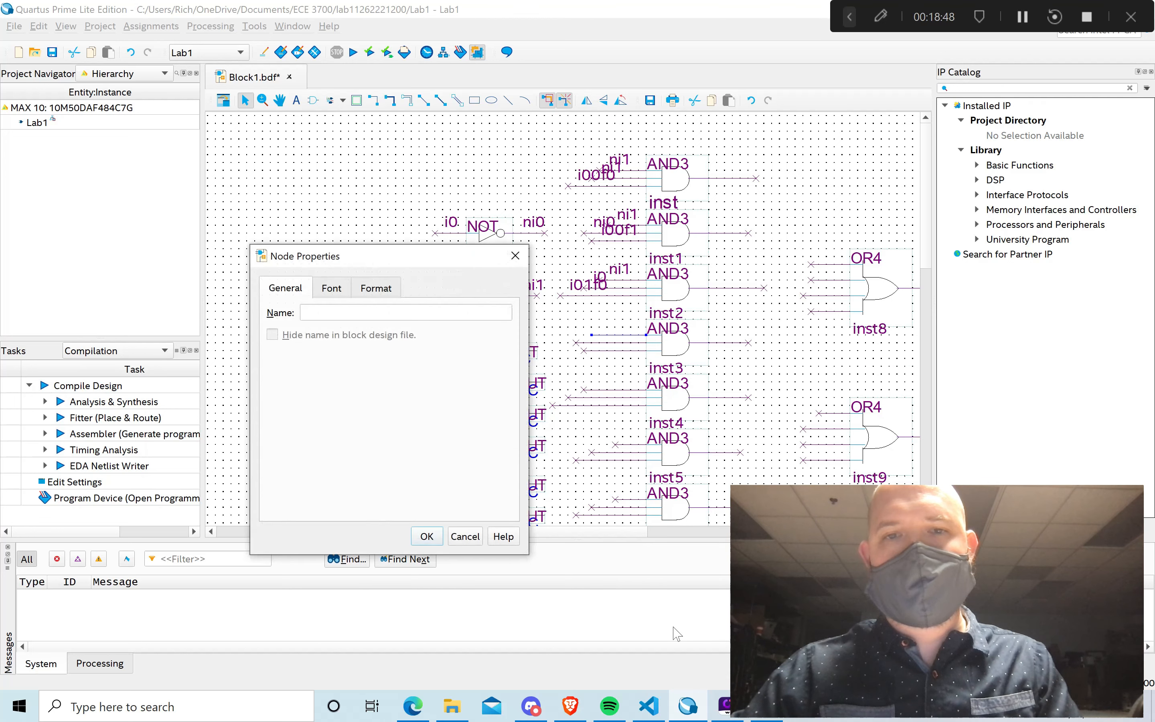
pyautogui.write('i')
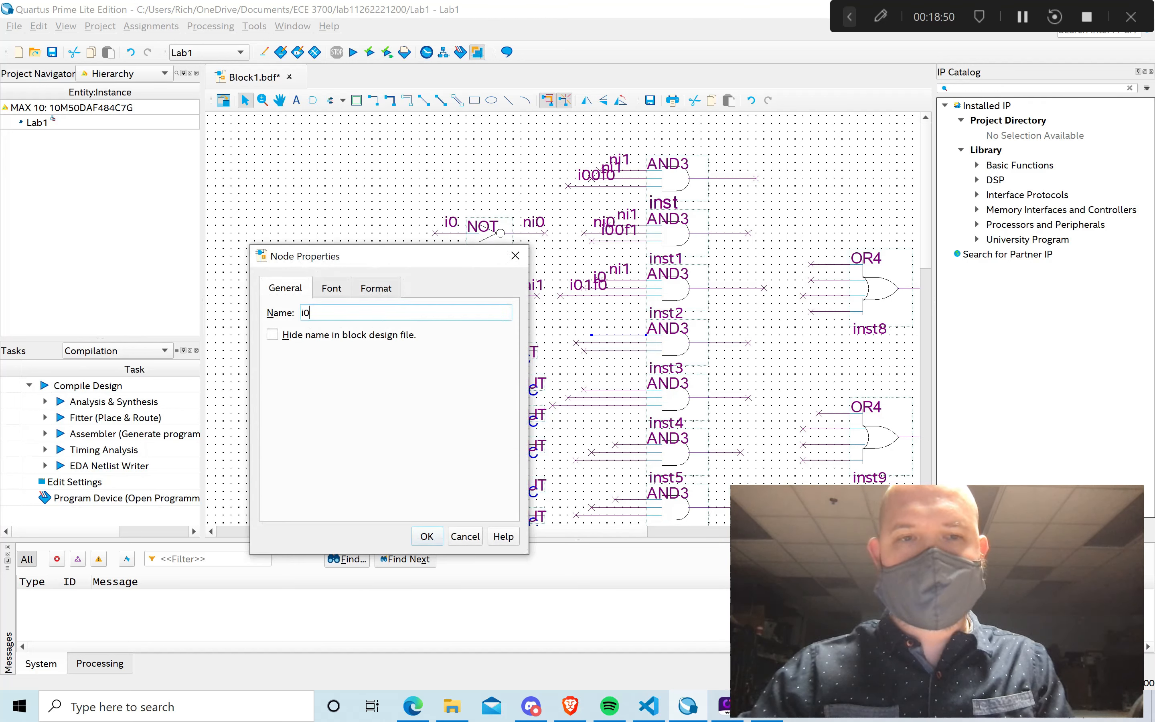
pyautogui.write('0')
pyautogui.click(427, 536)
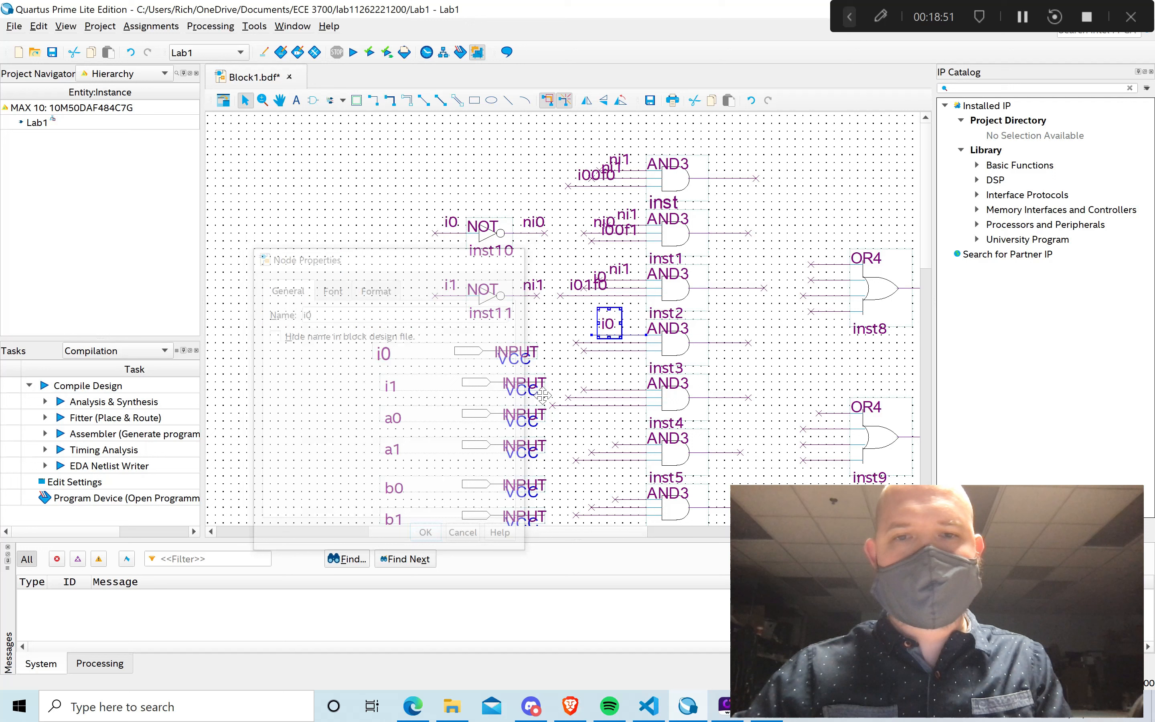
# Name the middle input wire of the AND3 gate inst3 ni1.
pyautogui.rightClick(632, 344)
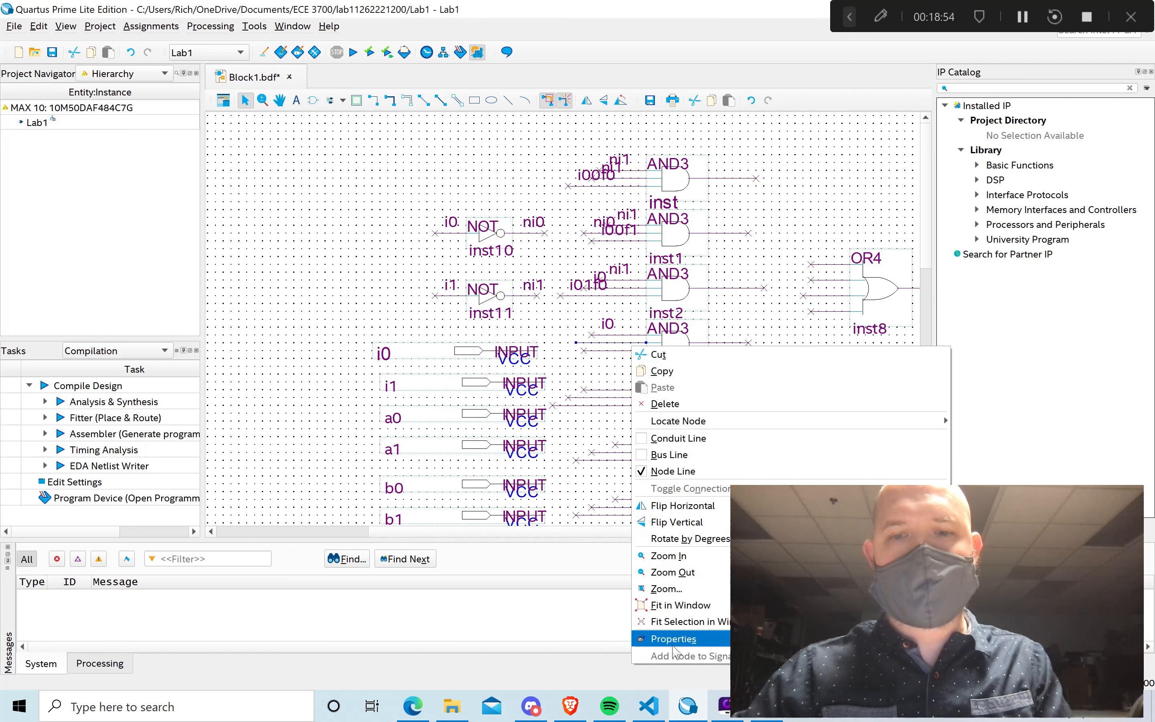
pyautogui.click(673, 639)
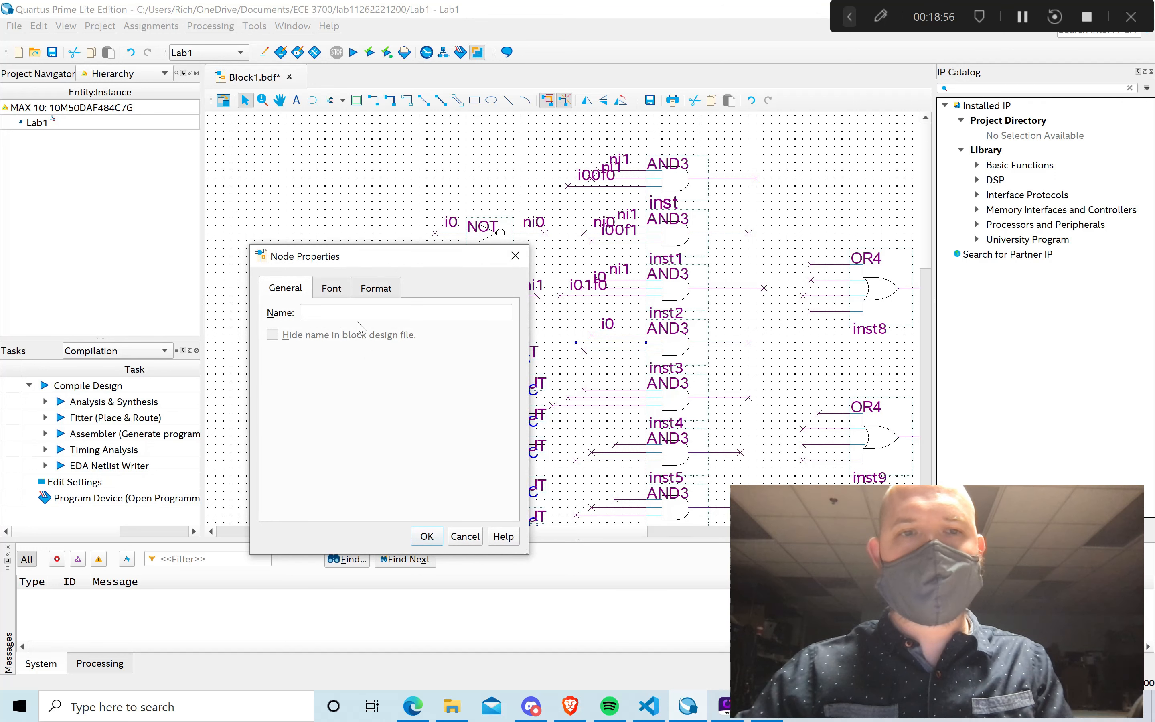
pyautogui.write('ni1')
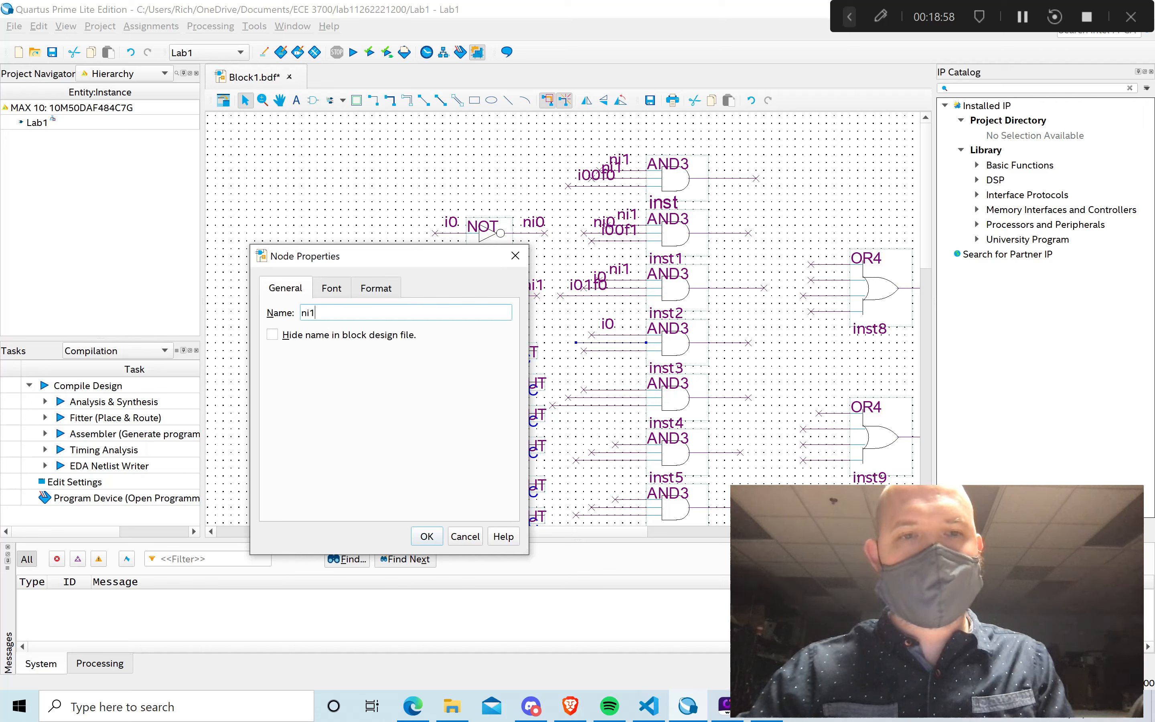
pyautogui.click(427, 536)
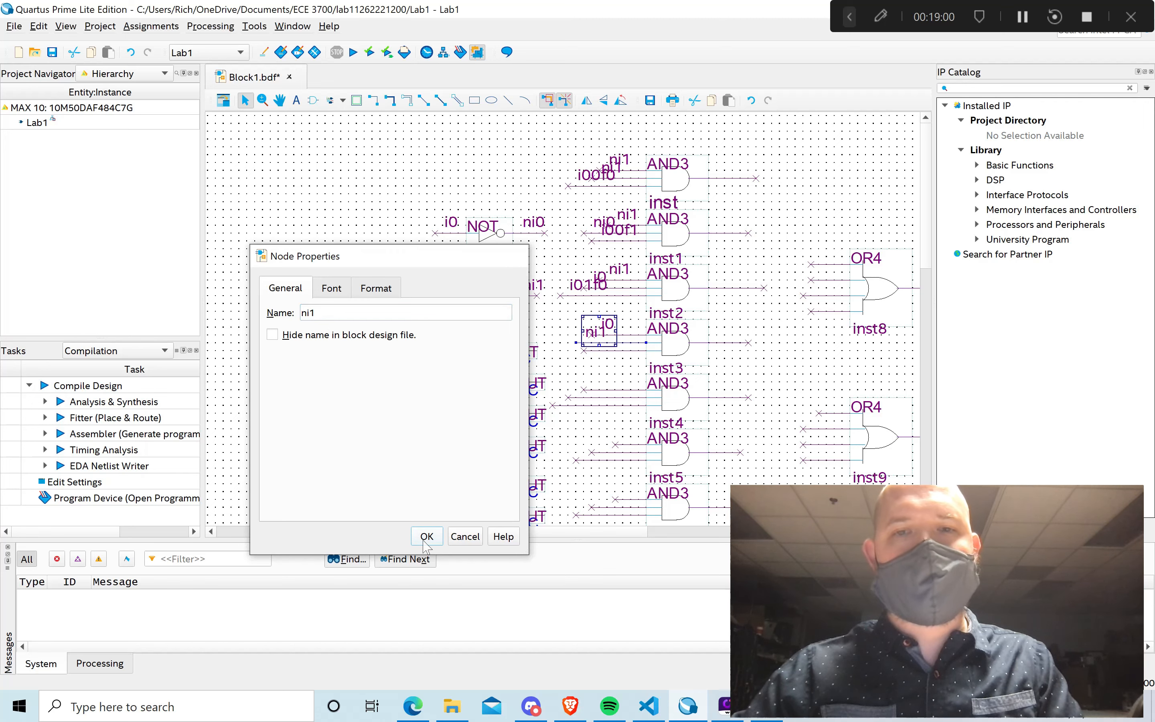
# Name the lower input wire of the AND3 gate inst3 i01f1.
pyautogui.click(590, 377)
pyautogui.click(596, 352)
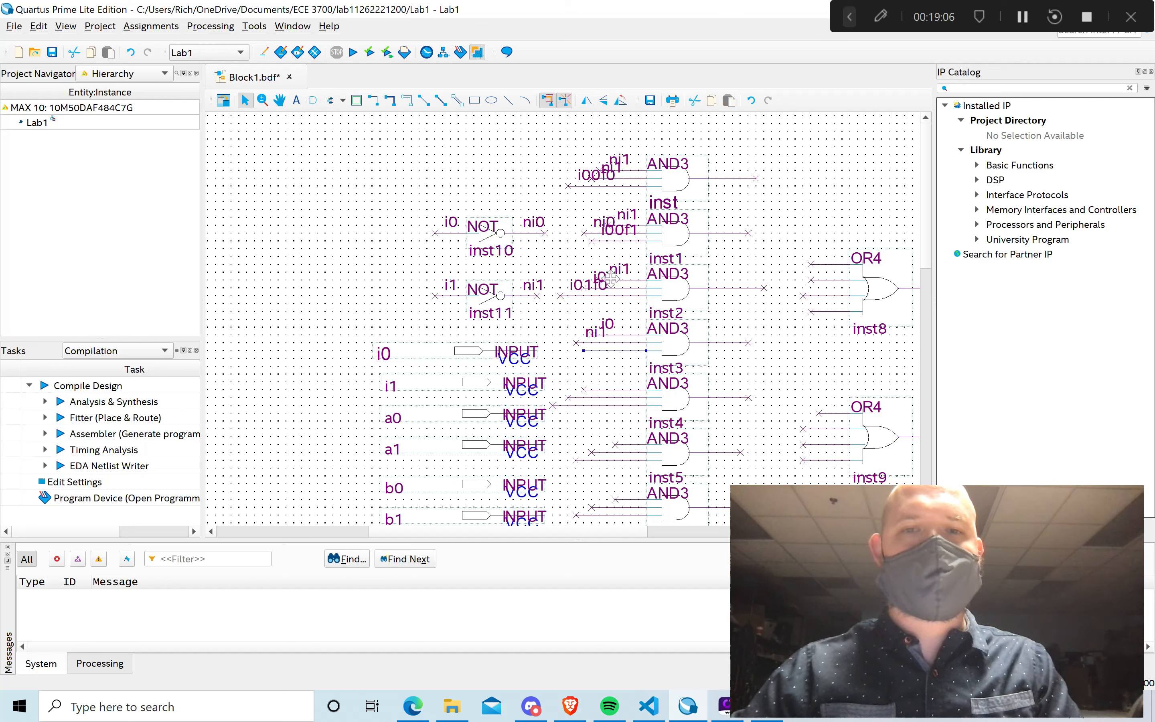
pyautogui.click(619, 271)
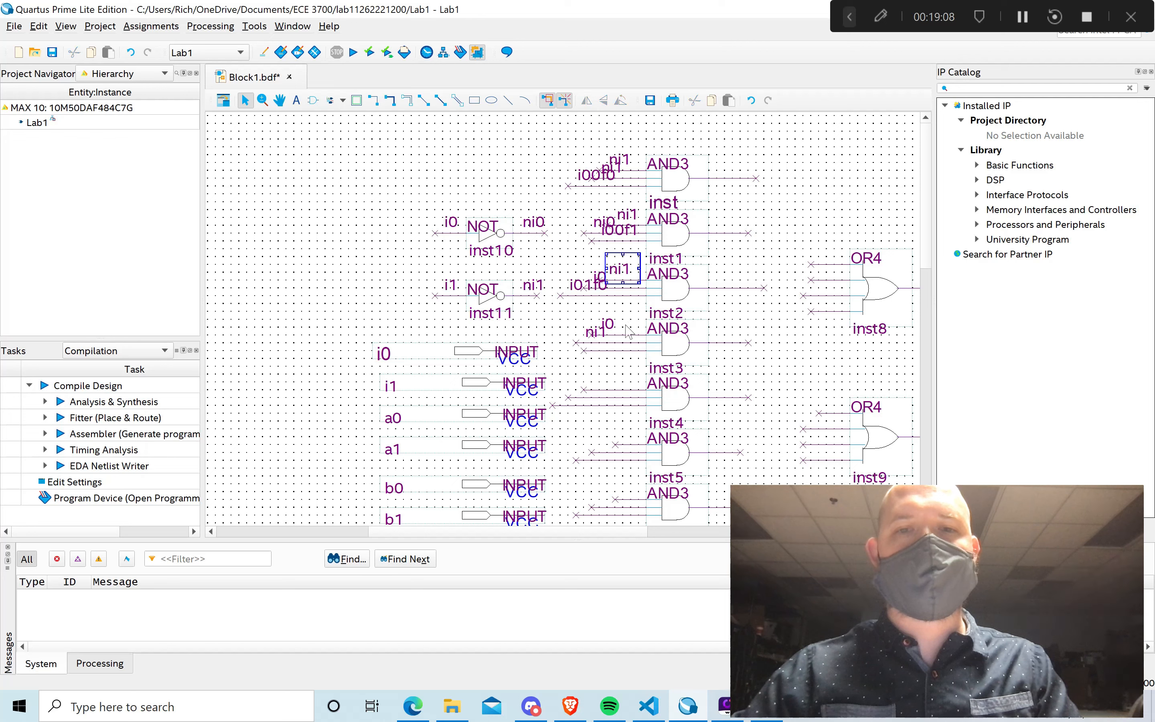
pyautogui.click(614, 351)
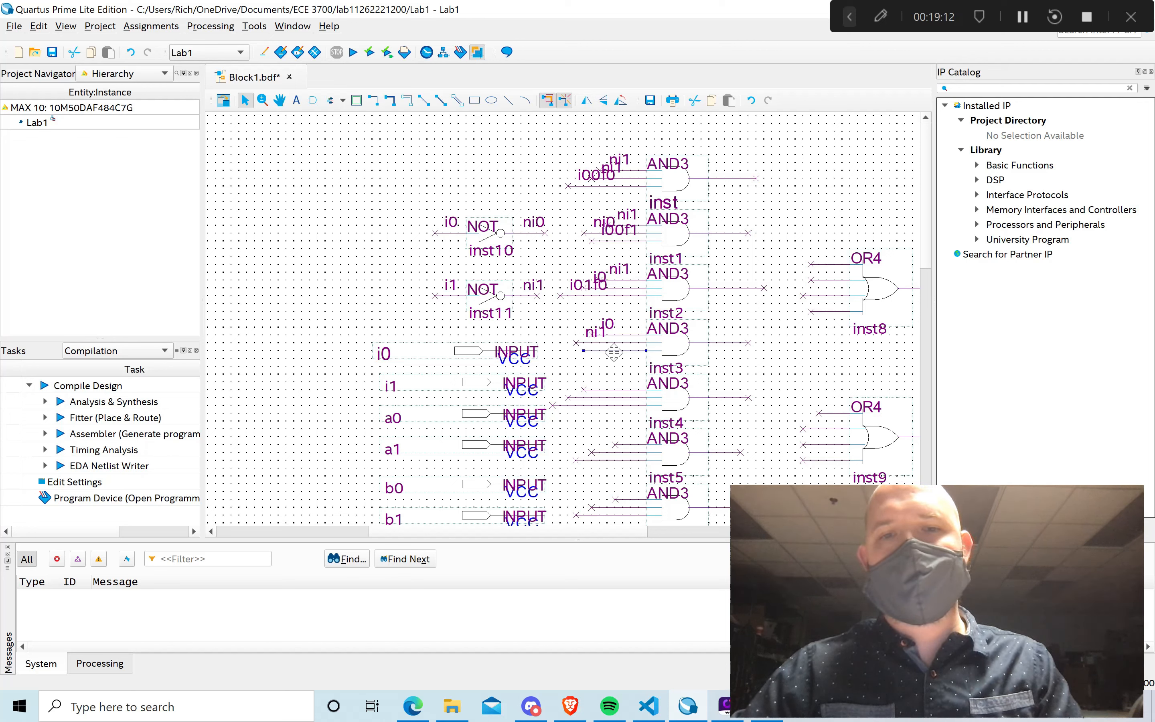
pyautogui.rightClick(614, 353)
pyautogui.click(703, 650)
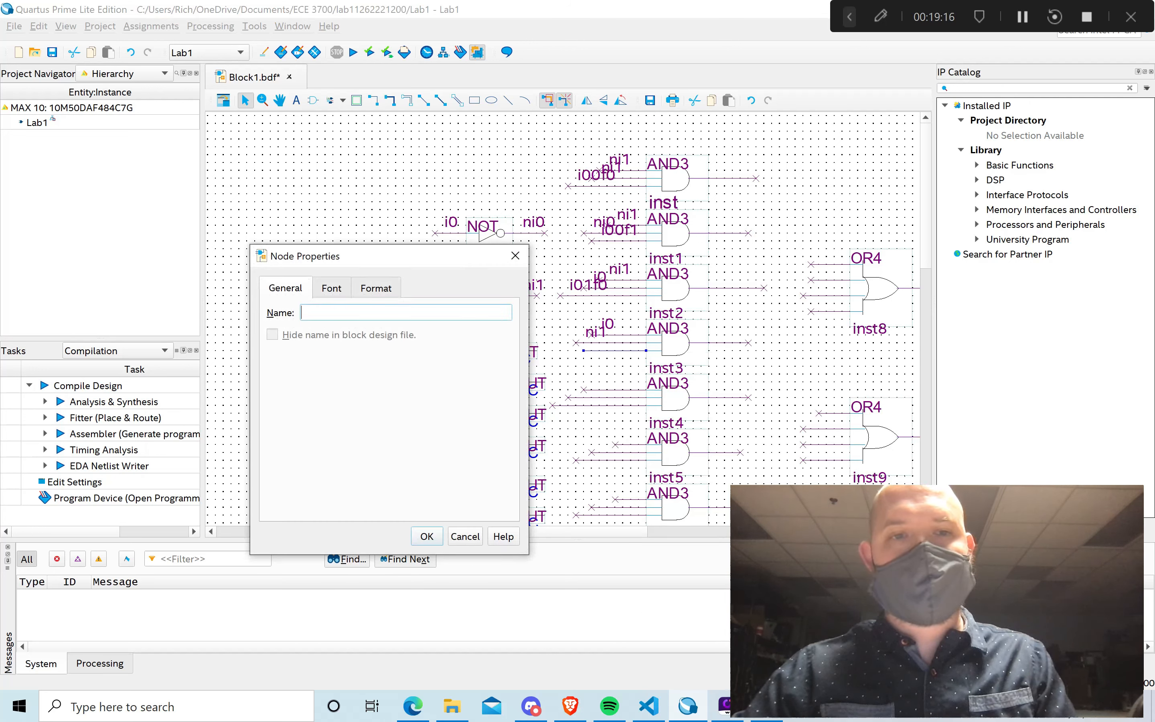
pyautogui.write('i01f1')
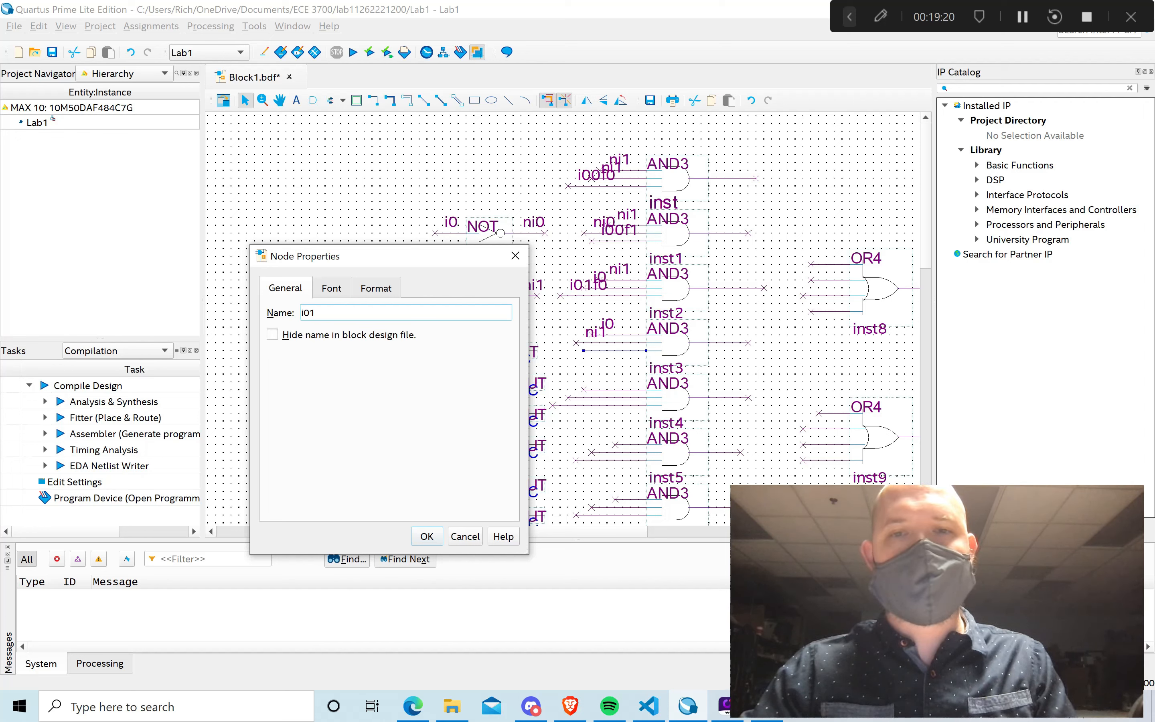
pyautogui.click(427, 537)
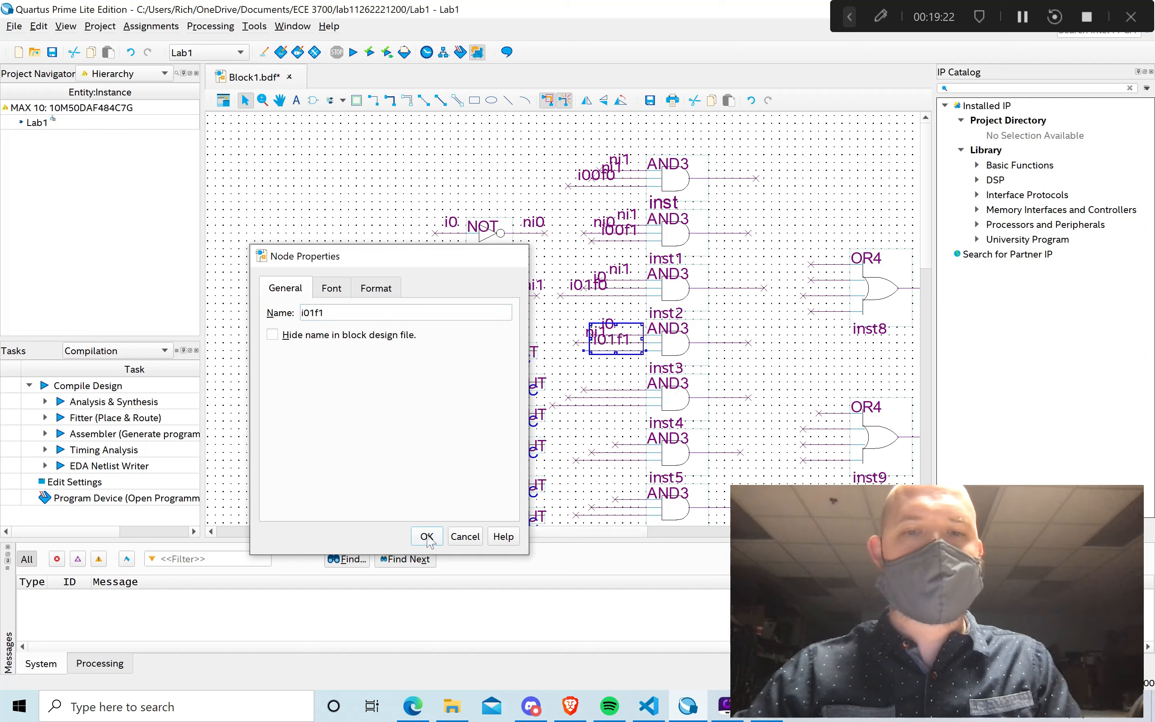
# Name the upper input wire of the fifth AND3 gate, inst4, ni0.
pyautogui.click(586, 390)
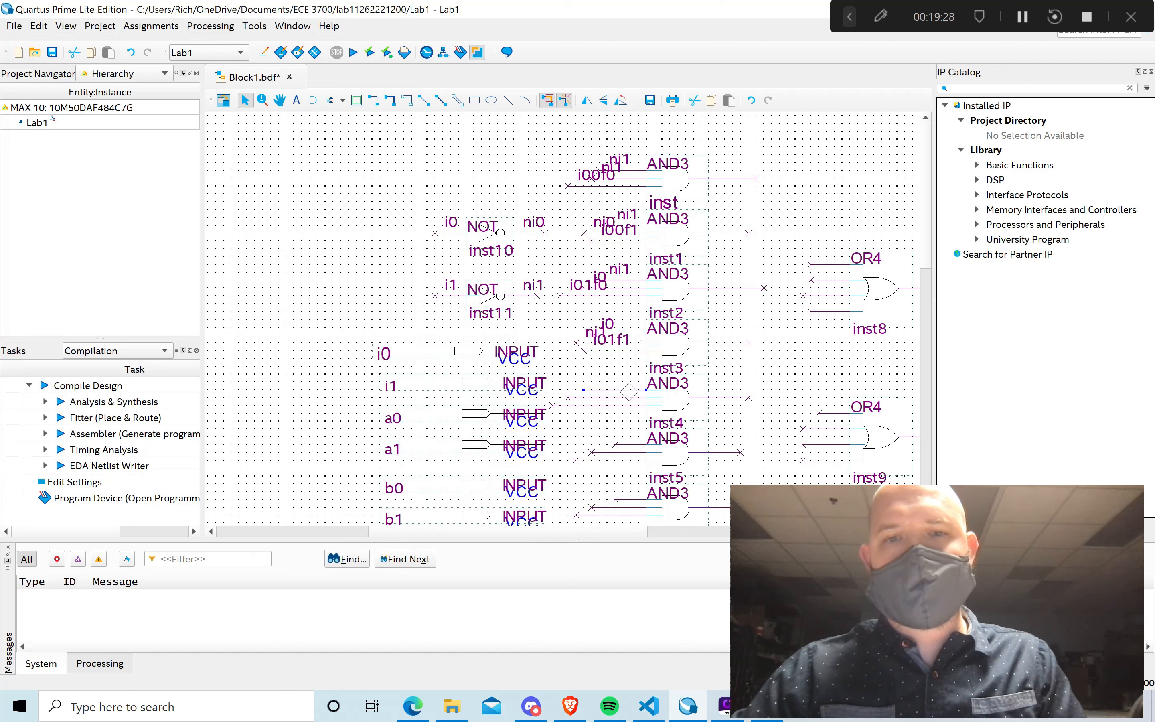
pyautogui.rightClick(629, 391)
pyautogui.click(688, 683)
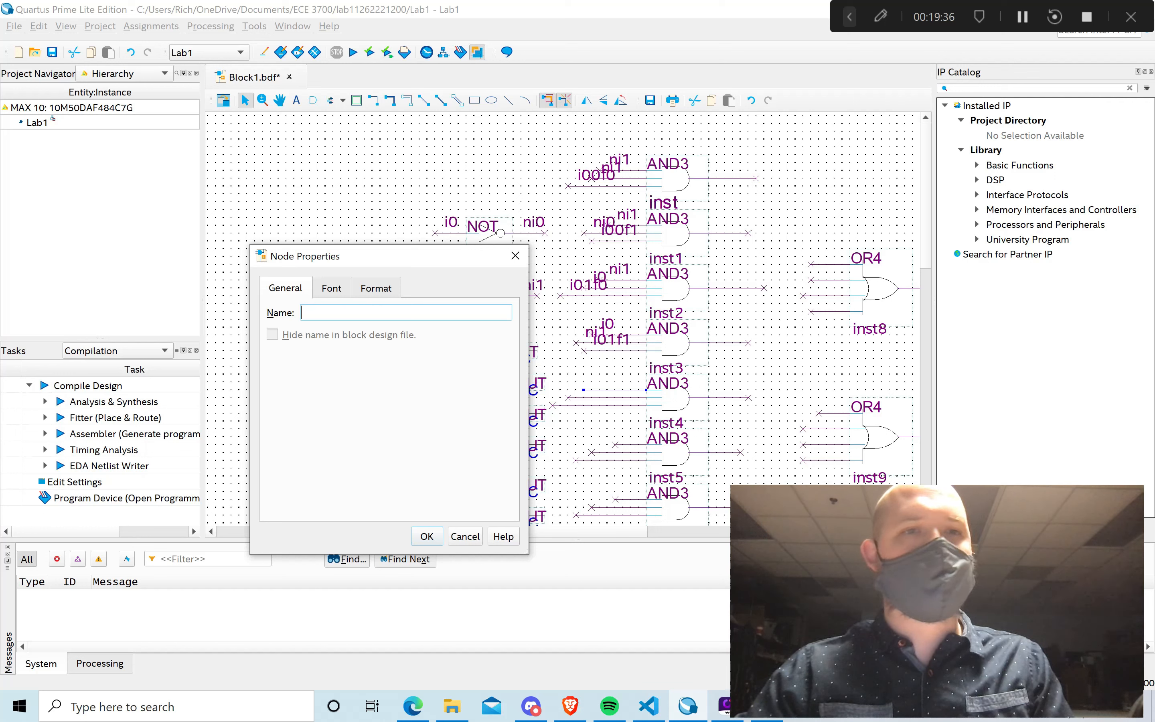
pyautogui.write('ni0')
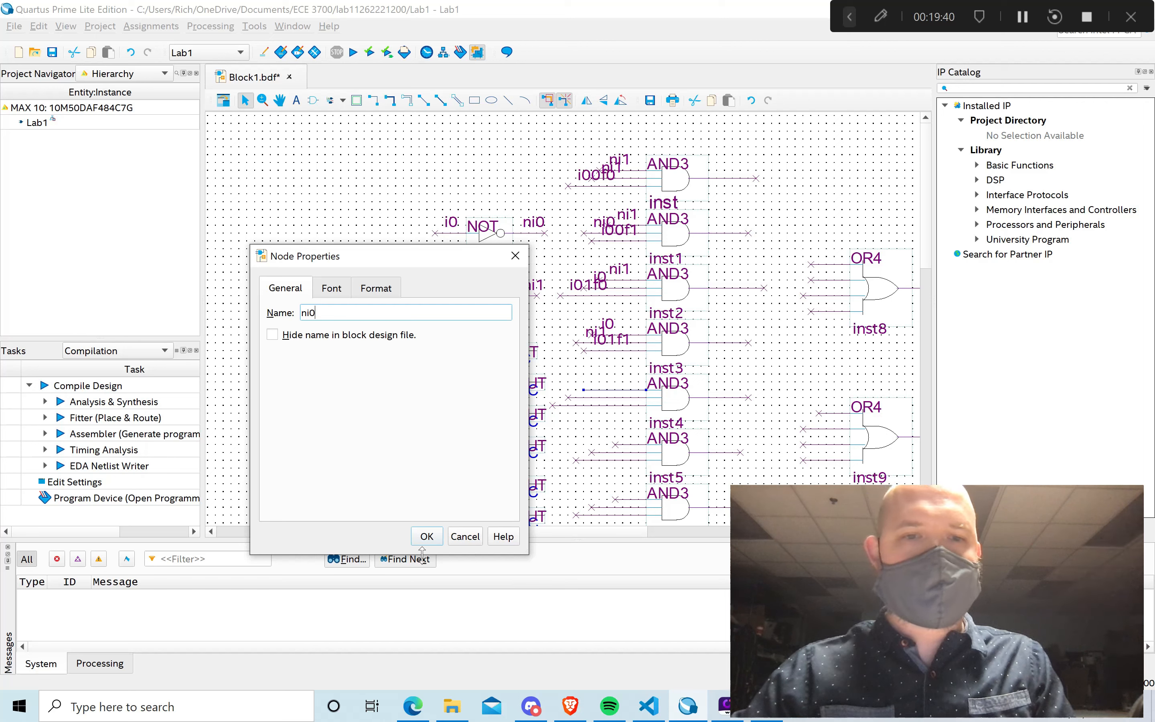
pyautogui.click(426, 537)
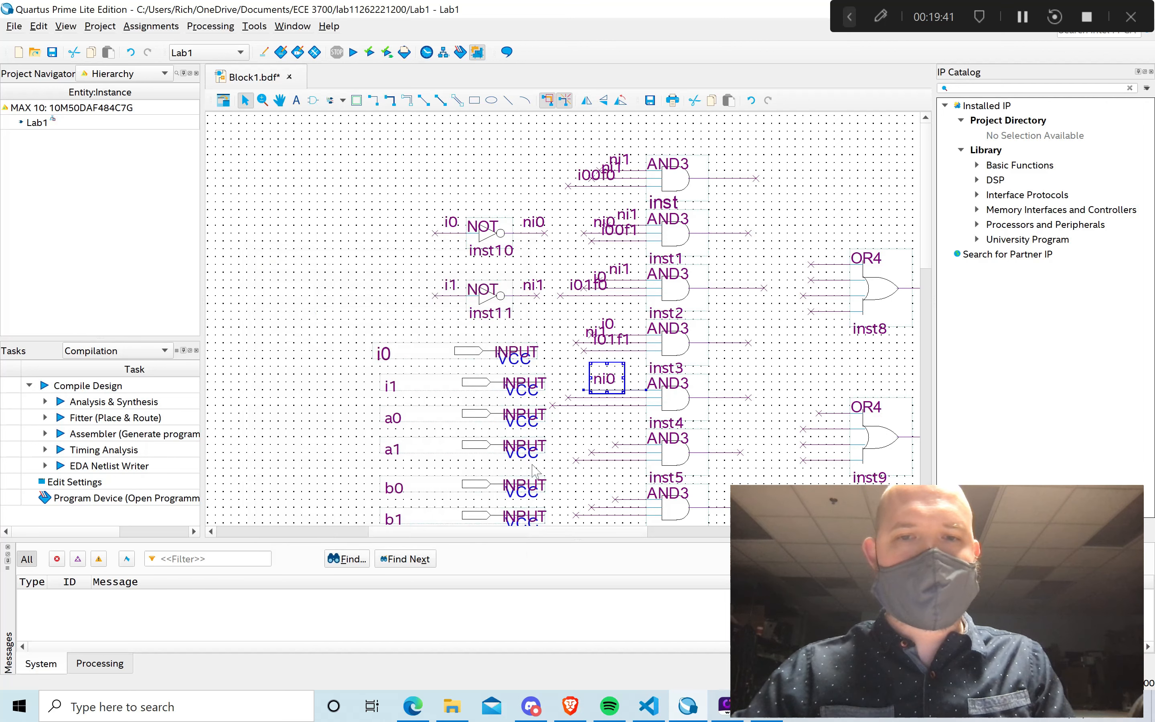
# Name the middle input wire of the AND3 gate inst4 ni1.
pyautogui.click(635, 397)
pyautogui.rightClick(635, 397)
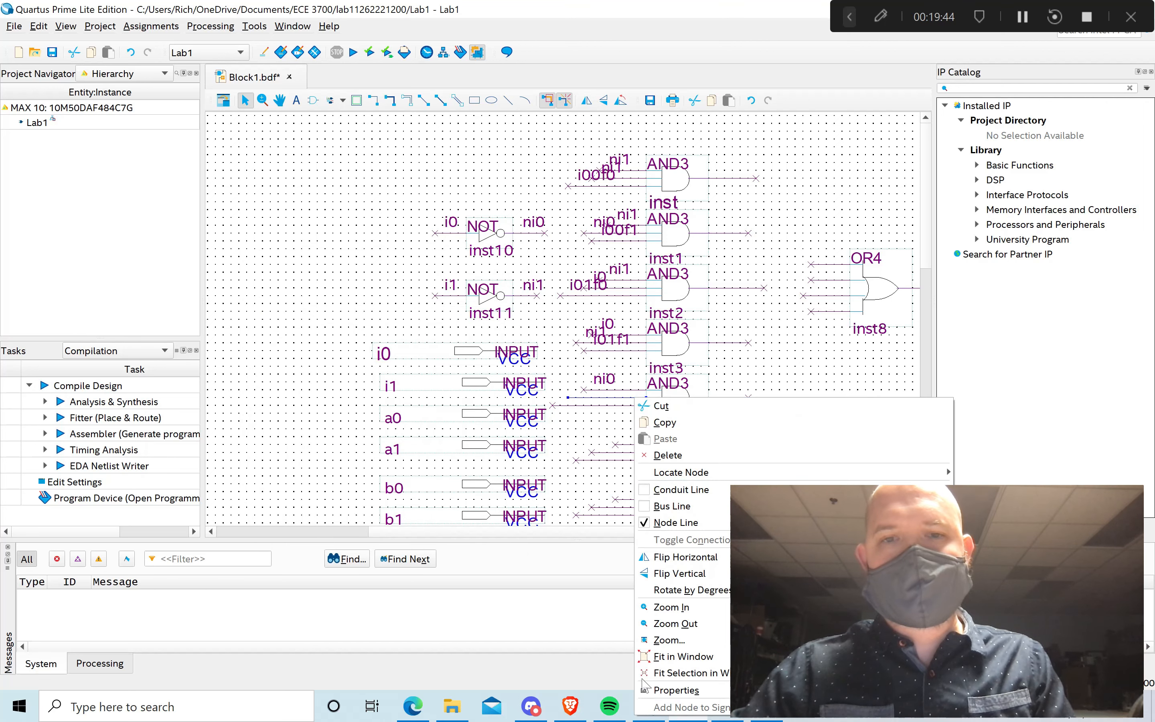
pyautogui.click(645, 688)
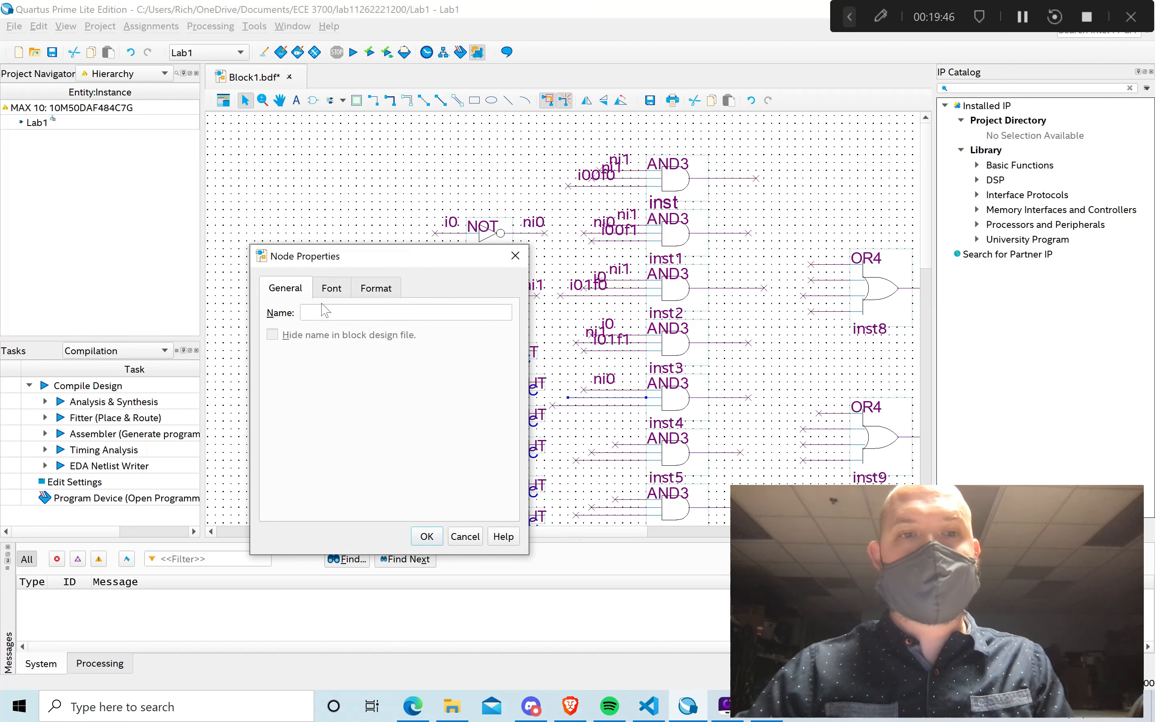
pyautogui.click(334, 313)
pyautogui.write('ni1')
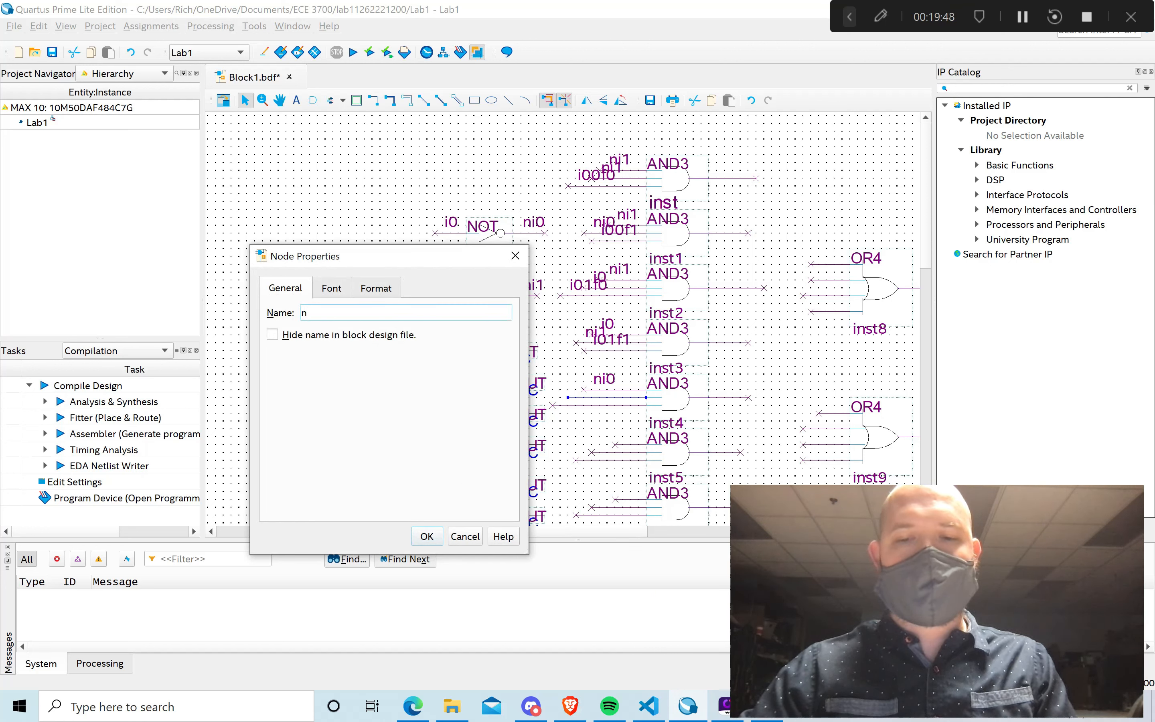
pyautogui.click(427, 536)
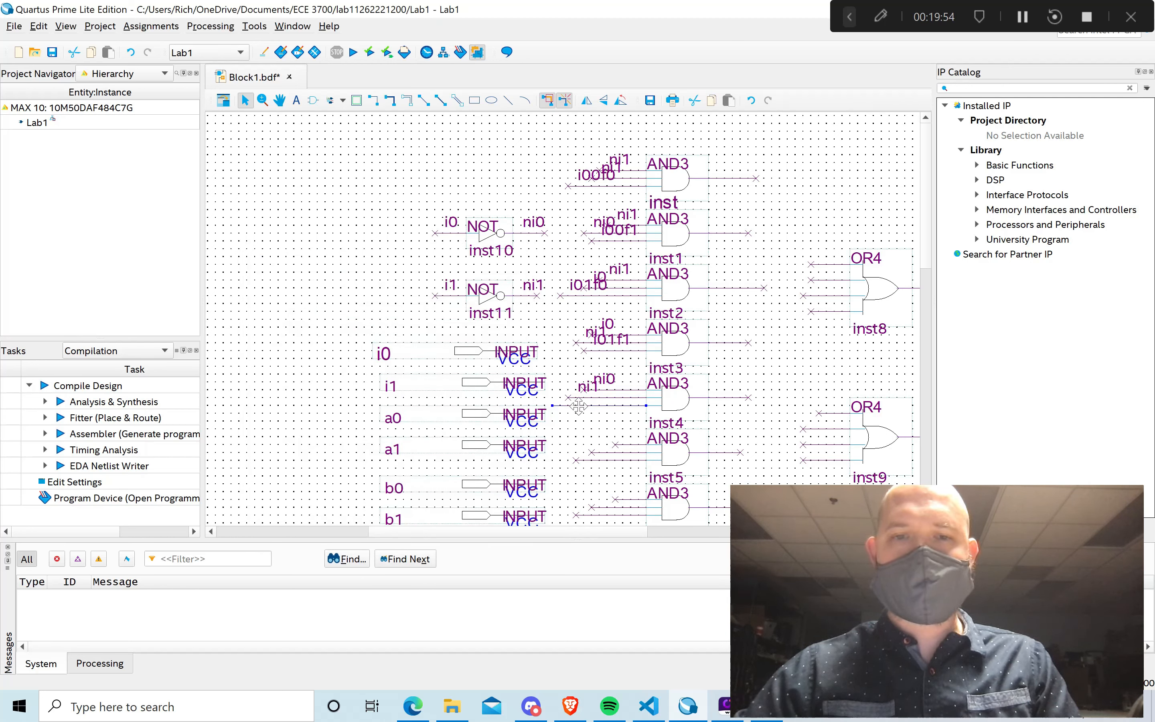
# Name the lower input wire of the AND3 gate inst4 i10f0.
pyautogui.rightClick(587, 406)
pyautogui.click(590, 382)
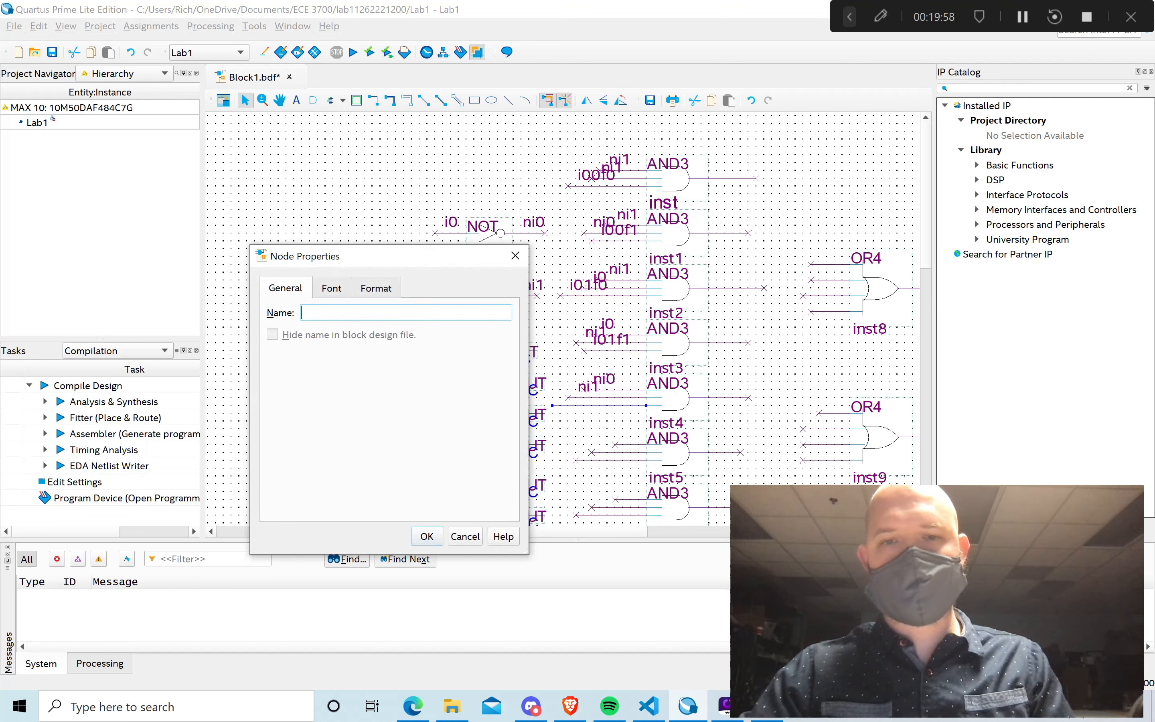
pyautogui.write('i10f0')
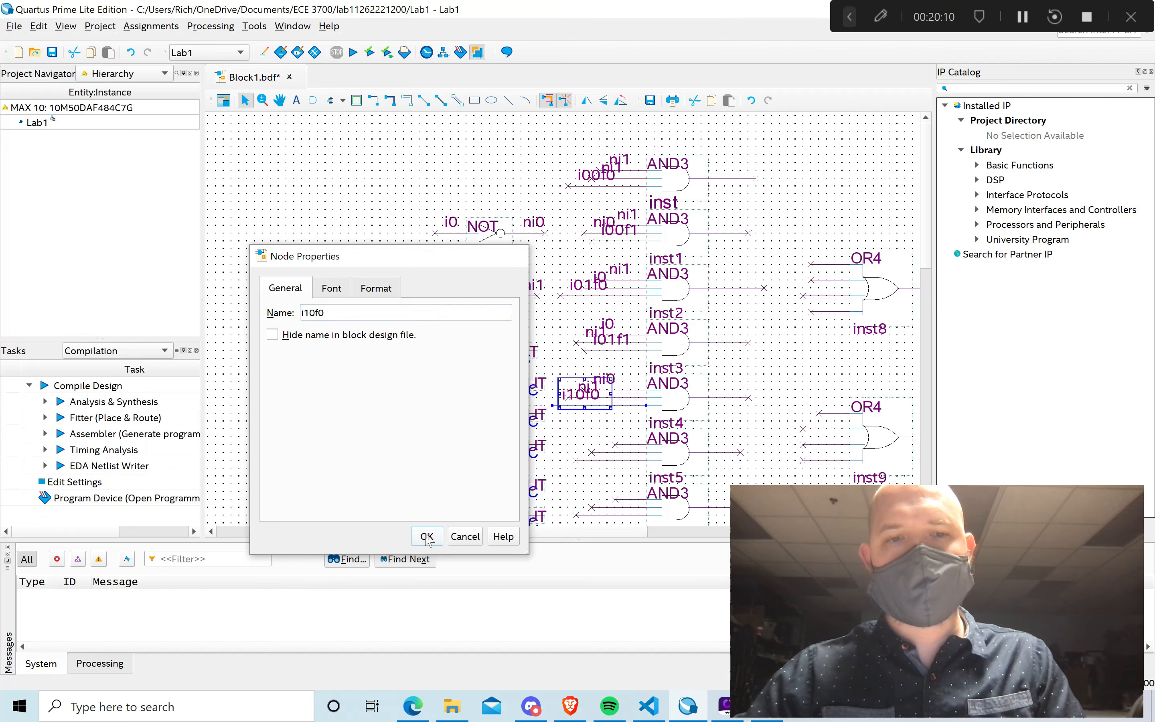
# Apply the name i10f0 to the lower input wire of AND3 gate inst4 and name inst5's upper input wire ni0.
pyautogui.click(427, 537)
pyautogui.scroll(-8, 451, 465)
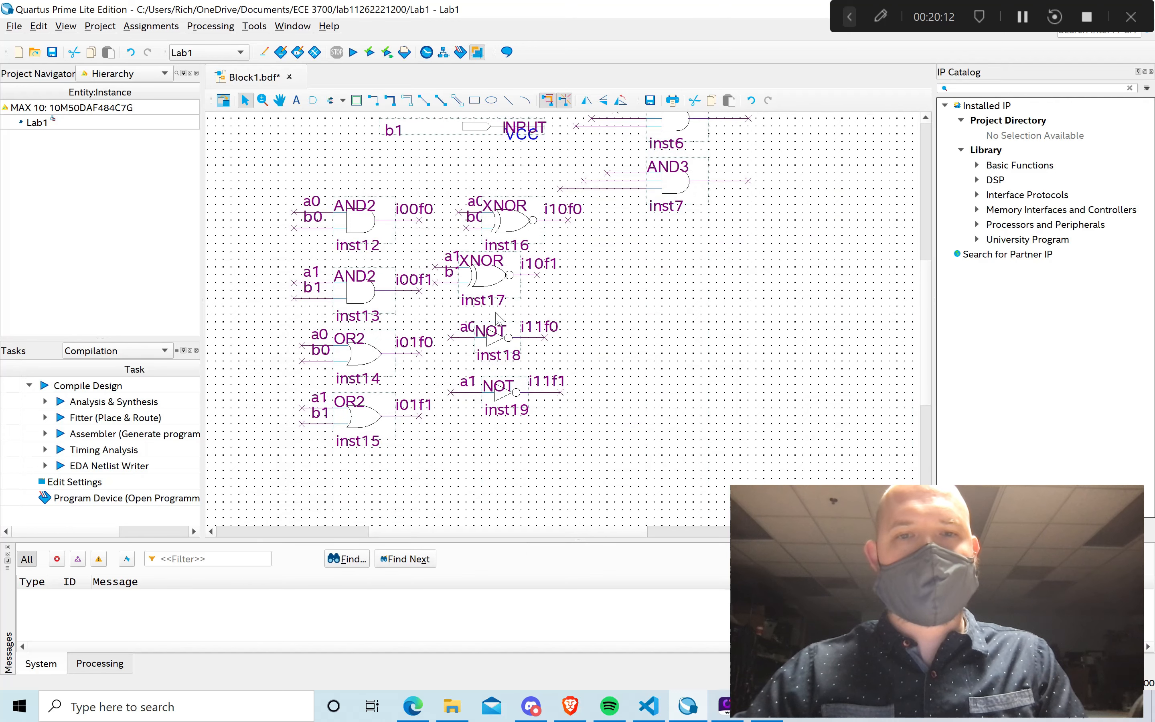
pyautogui.scroll(5, 559, 305)
pyautogui.scroll(-4, 559, 305)
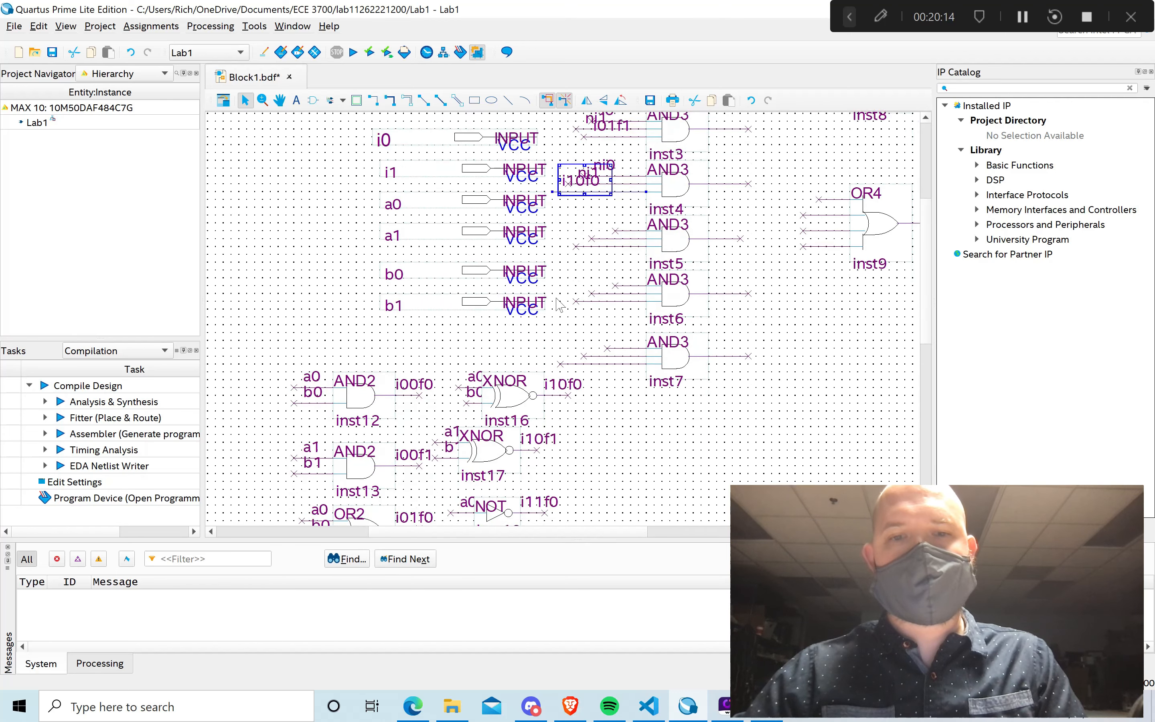
pyautogui.scroll(5, 556, 299)
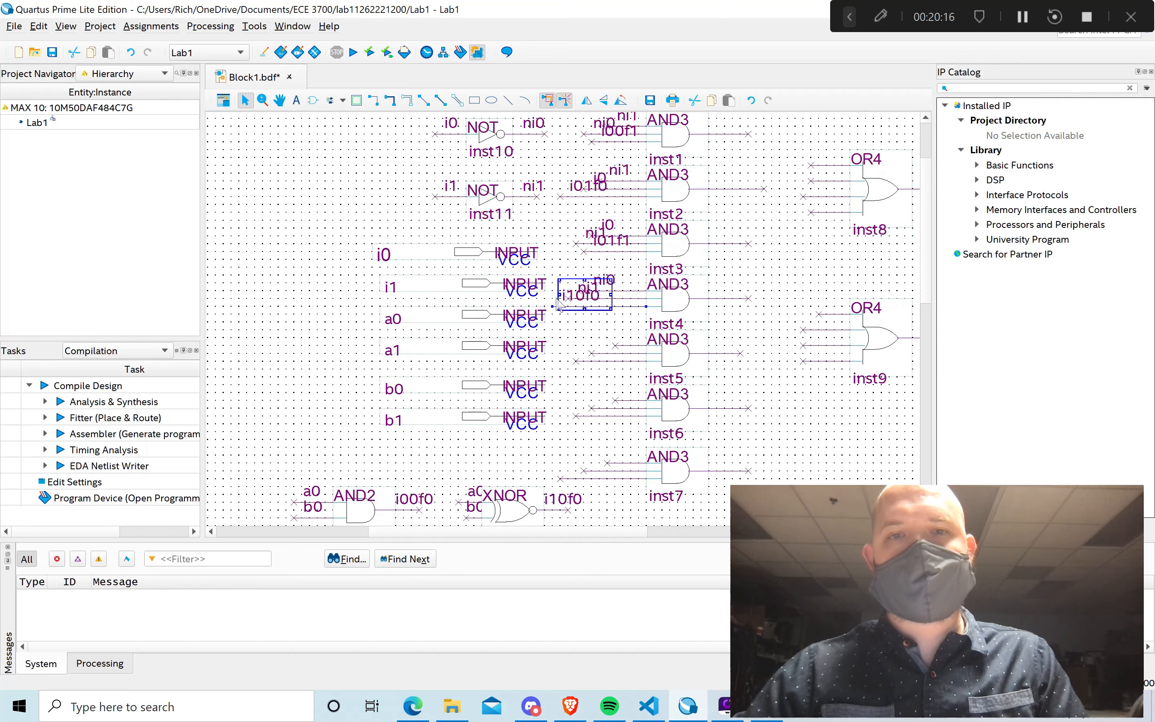
pyautogui.click(630, 356)
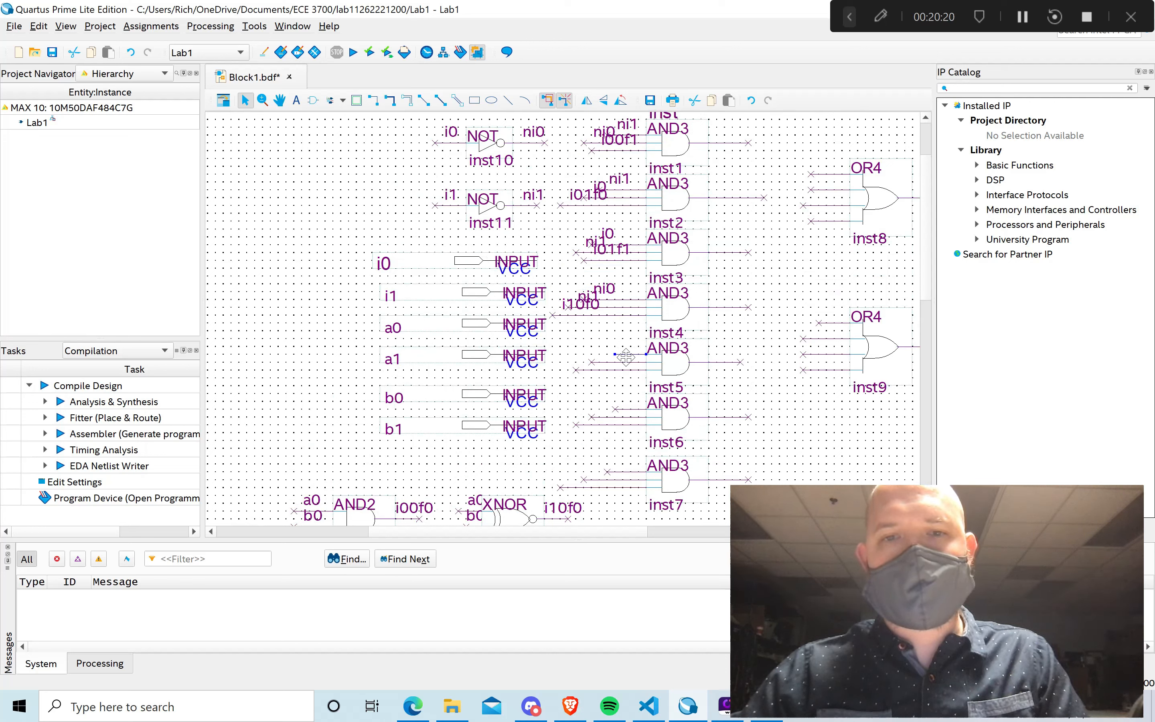
pyautogui.rightClick(625, 356)
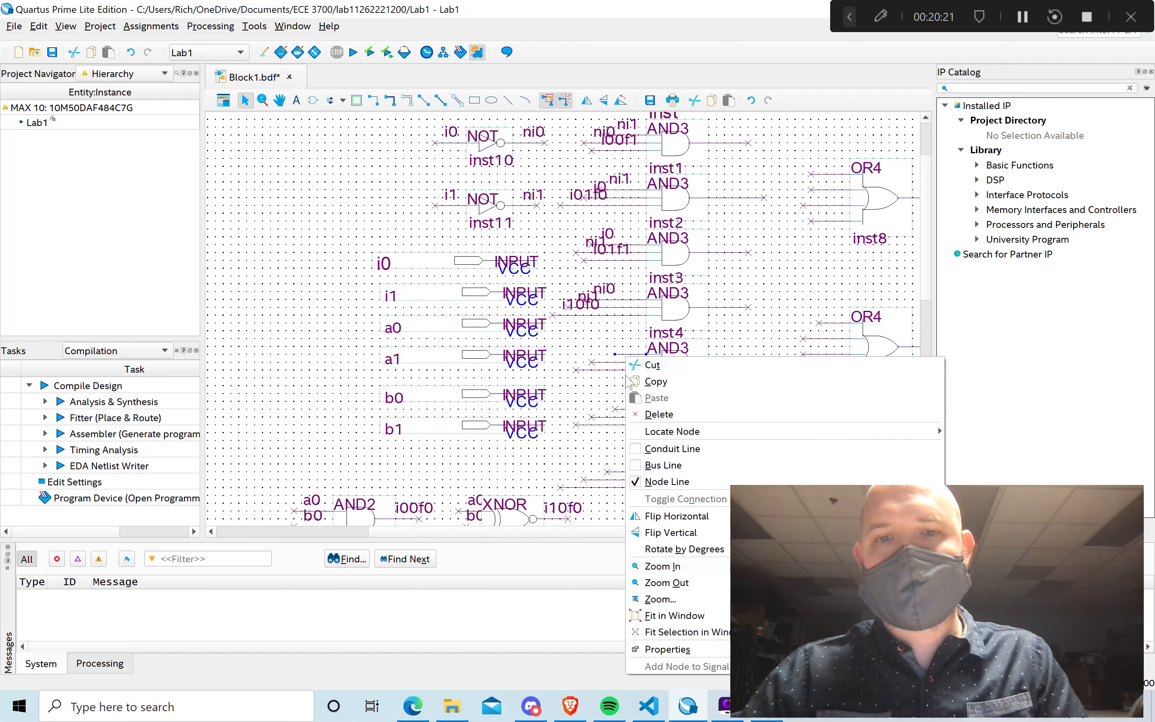
pyautogui.click(656, 649)
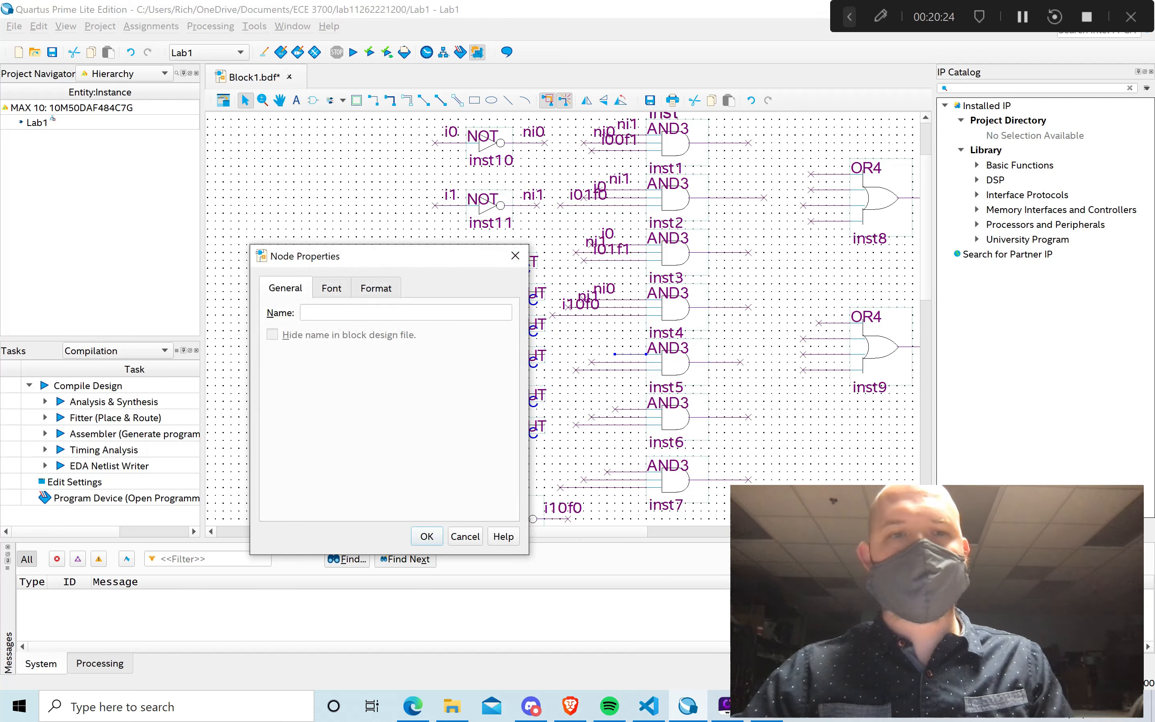
pyautogui.write('ni0')
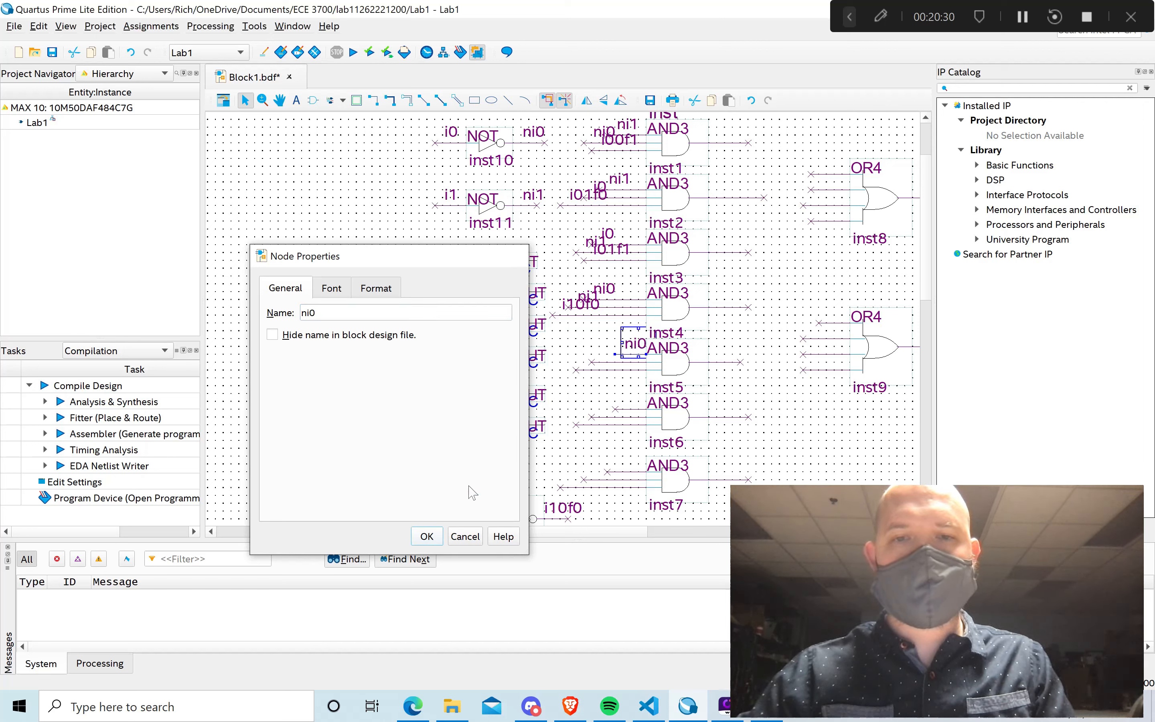
pyautogui.press('Return')
# Name the middle input wire of the AND3 gate inst5 ni1.
pyautogui.click(601, 362)
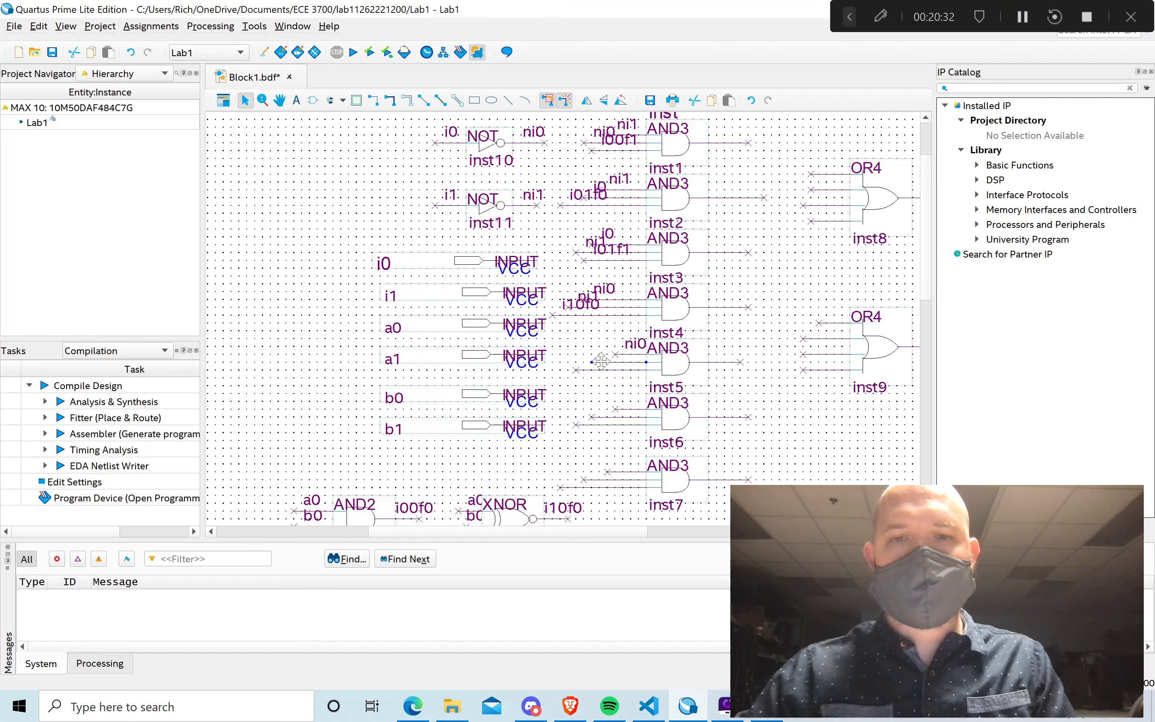
pyautogui.rightClick(601, 362)
pyautogui.click(621, 653)
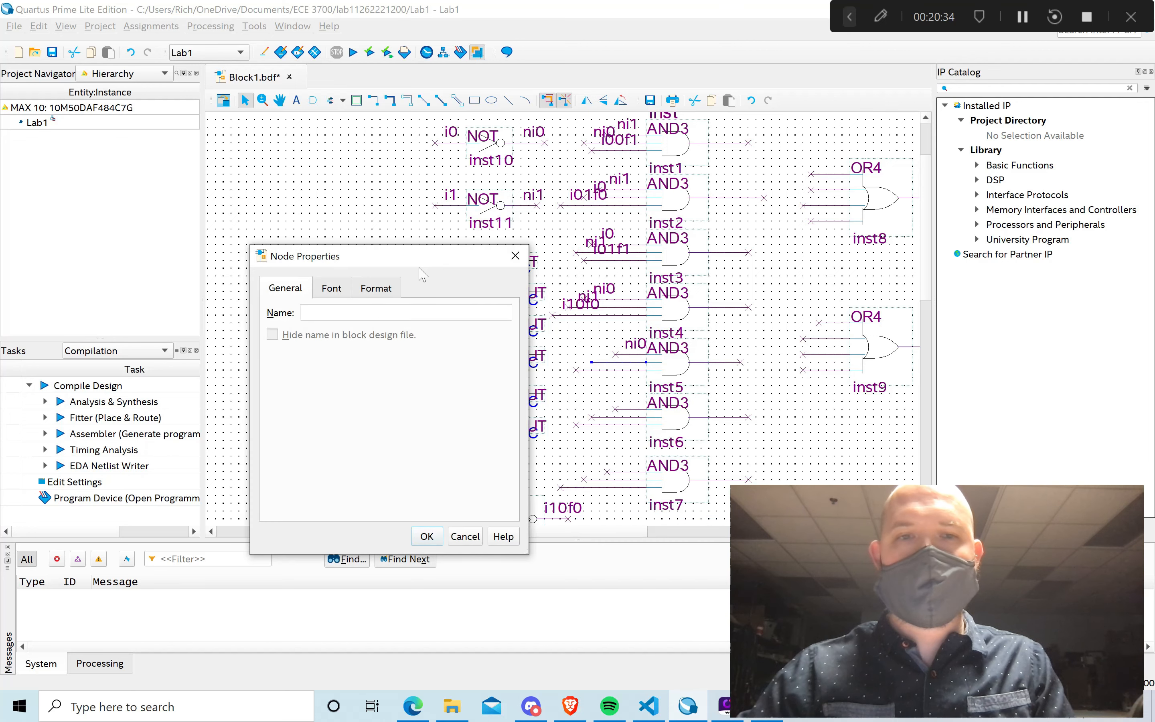
pyautogui.click(406, 313)
pyautogui.write('ni1')
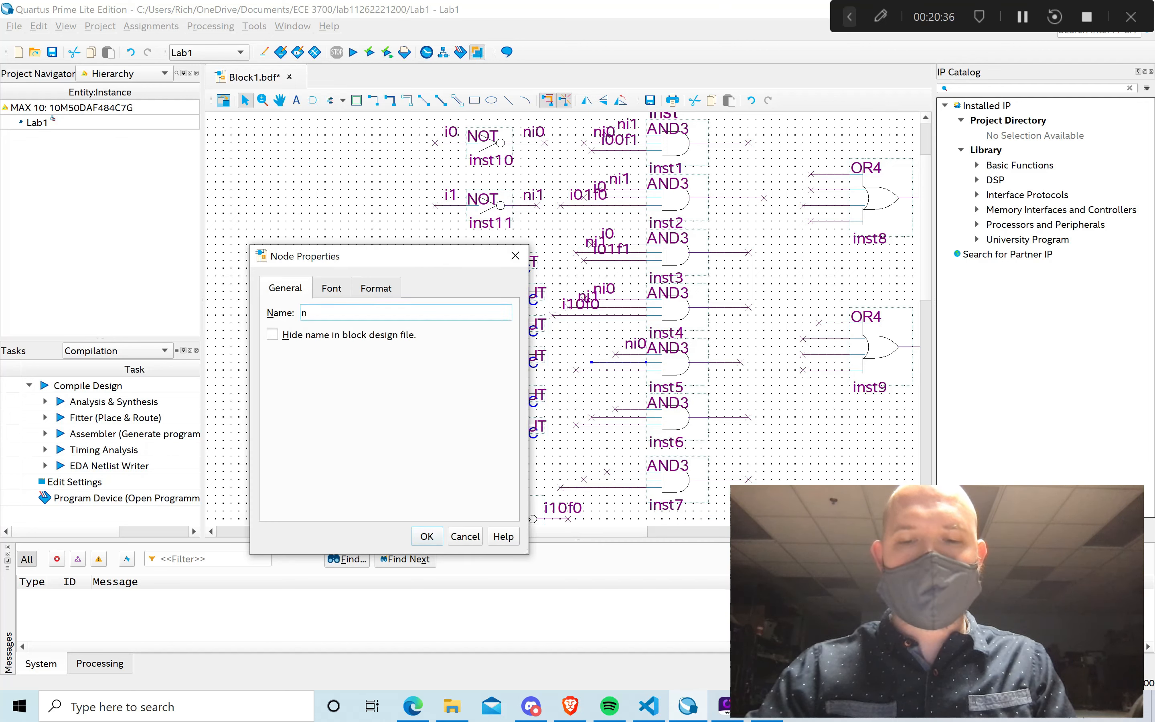
pyautogui.click(427, 536)
pyautogui.click(585, 370)
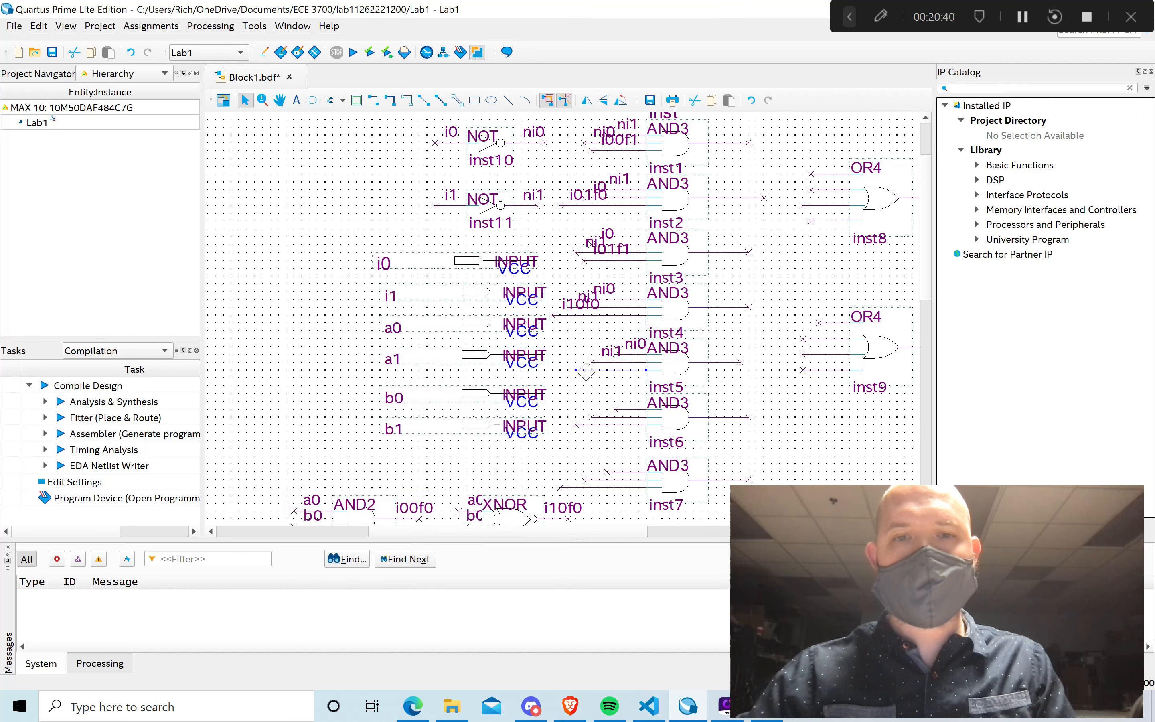
pyautogui.rightClick(586, 371)
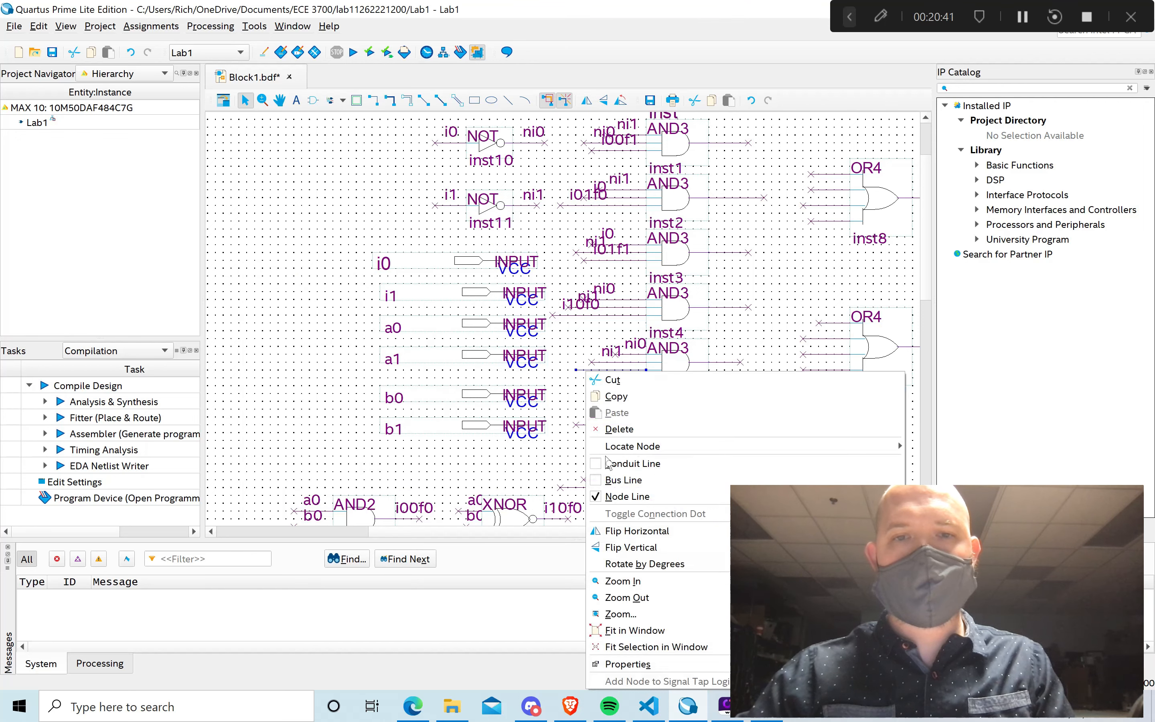
pyautogui.click(641, 668)
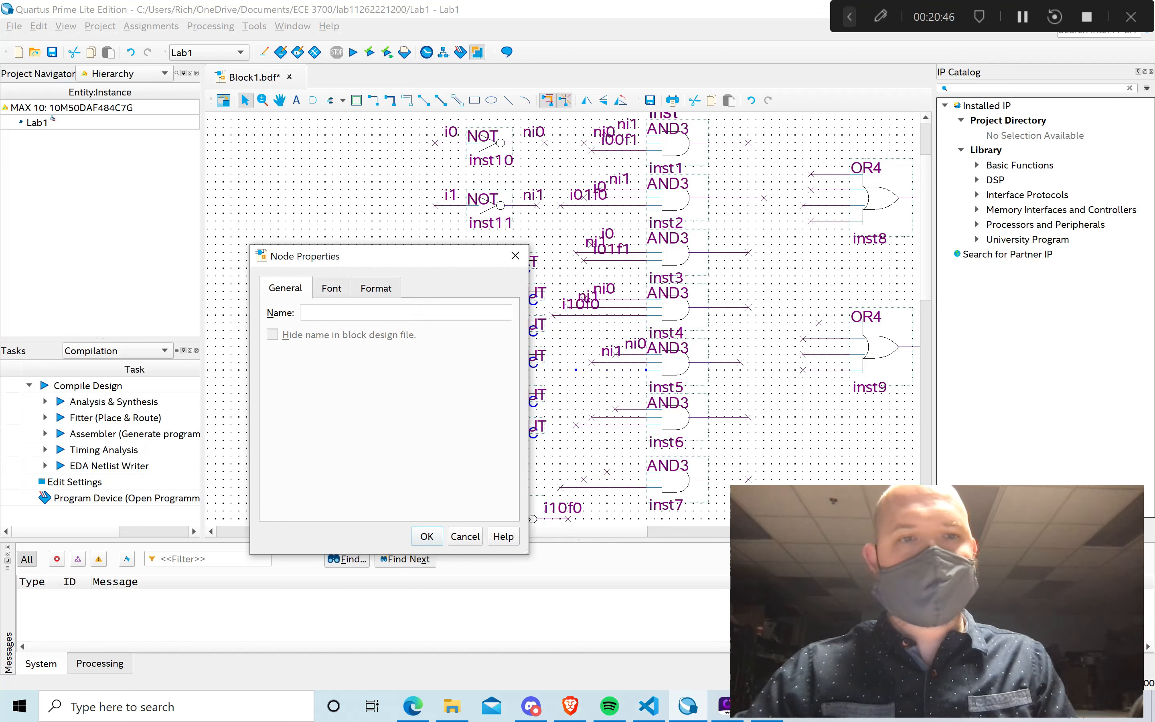
pyautogui.click(515, 256)
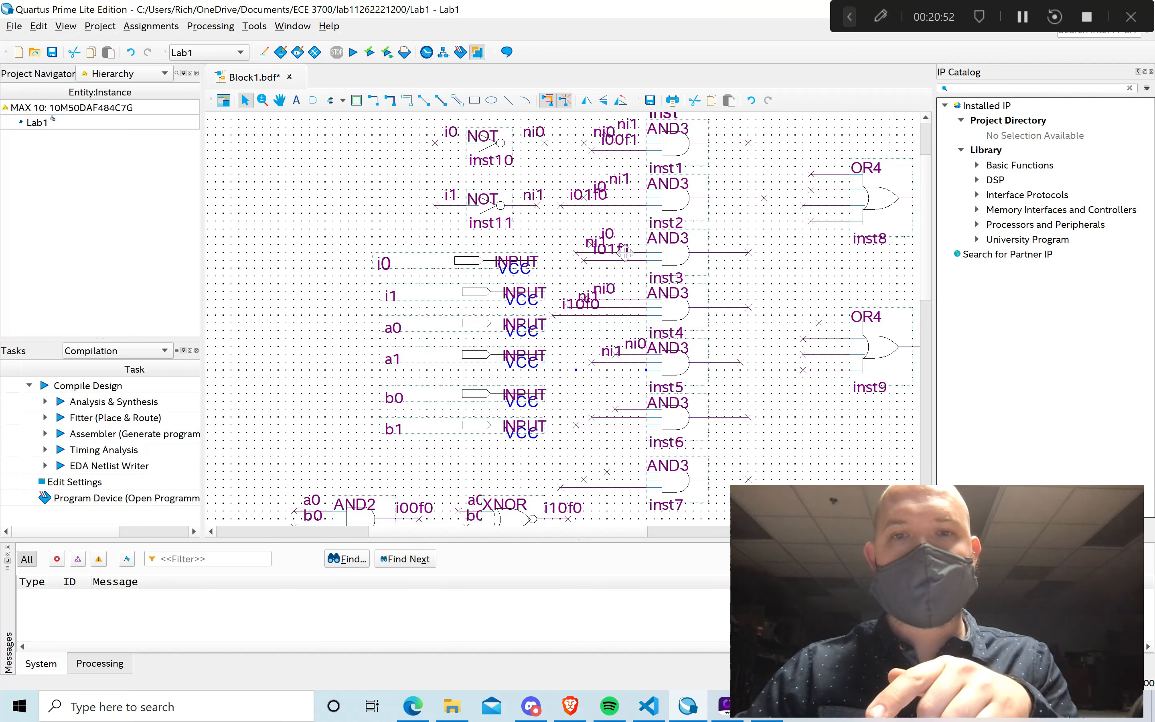
# Check the select-signal names on AND3 gates inst2 to inst4 and start editing the properties of inst4's upper input wire.
pyautogui.click(648, 234)
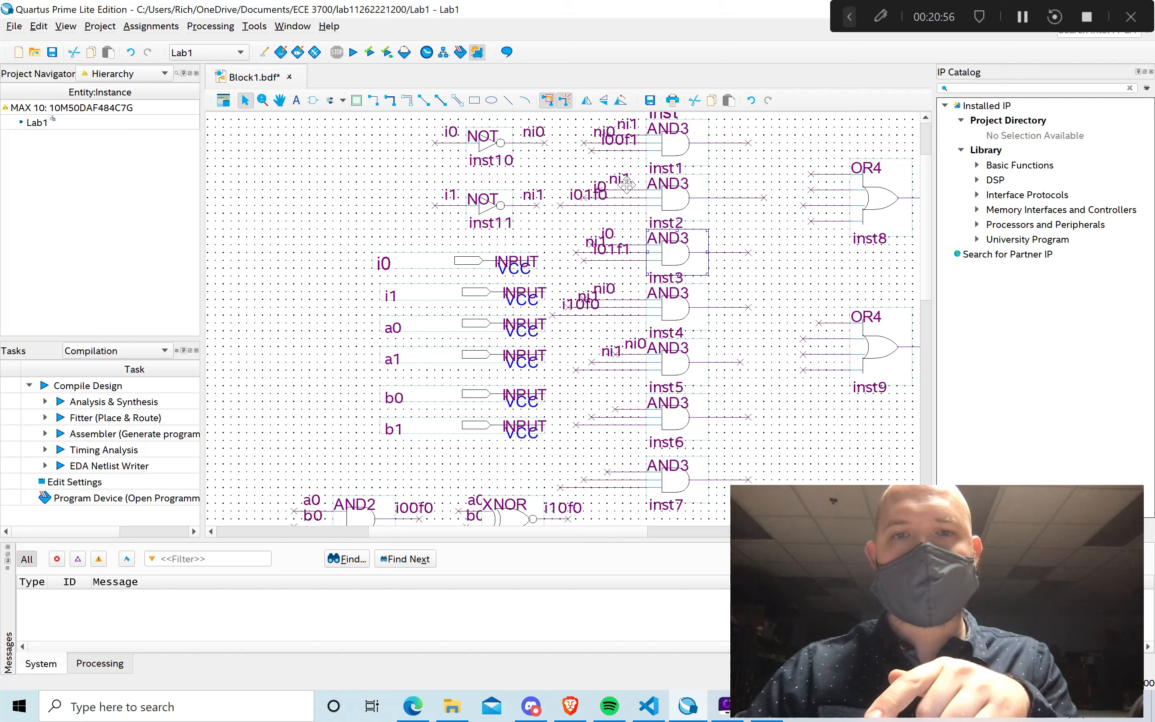
pyautogui.click(609, 233)
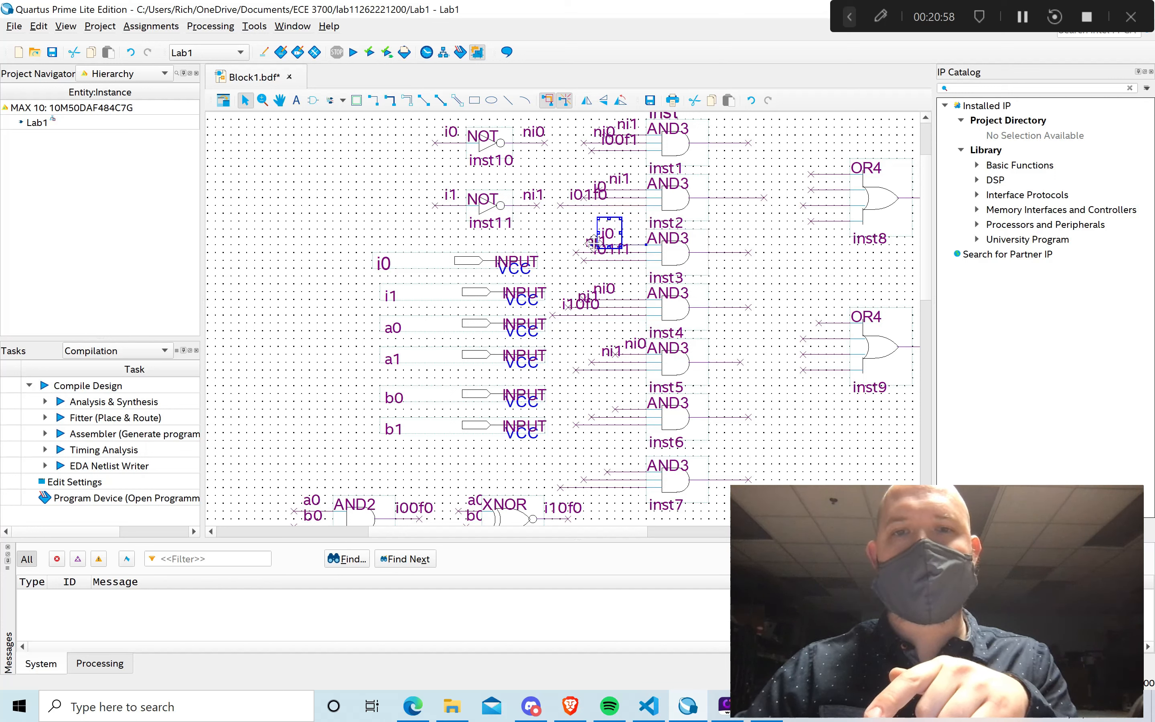
pyautogui.click(619, 179)
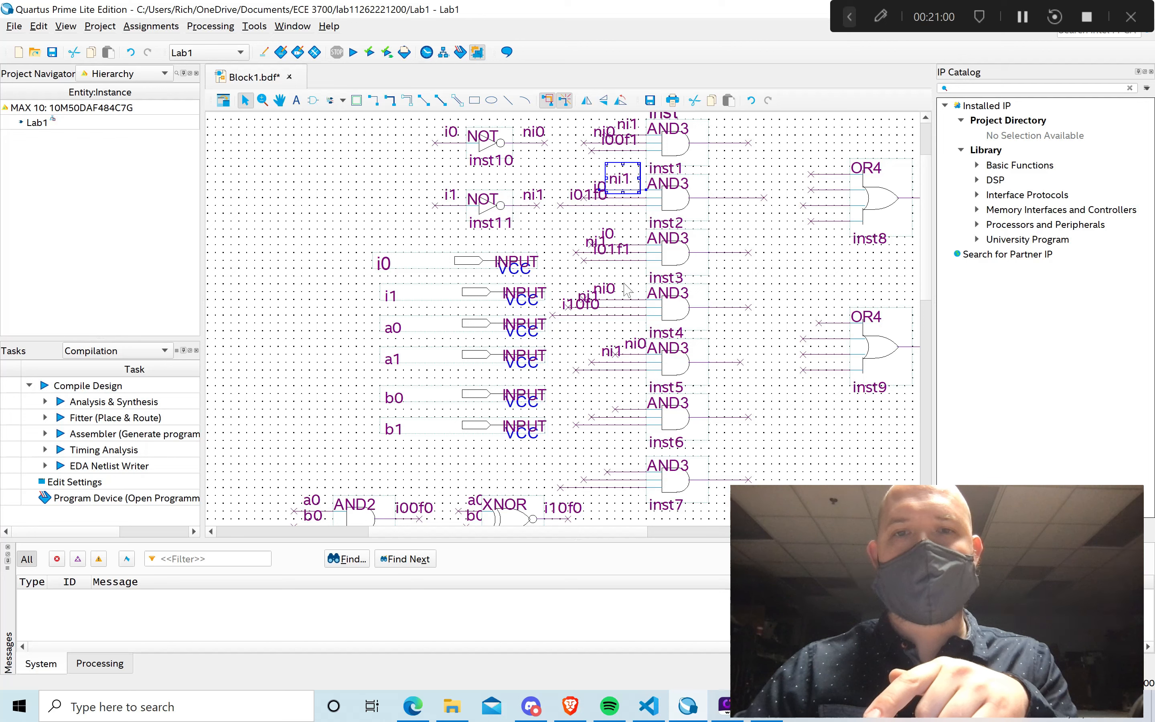
pyautogui.click(592, 295)
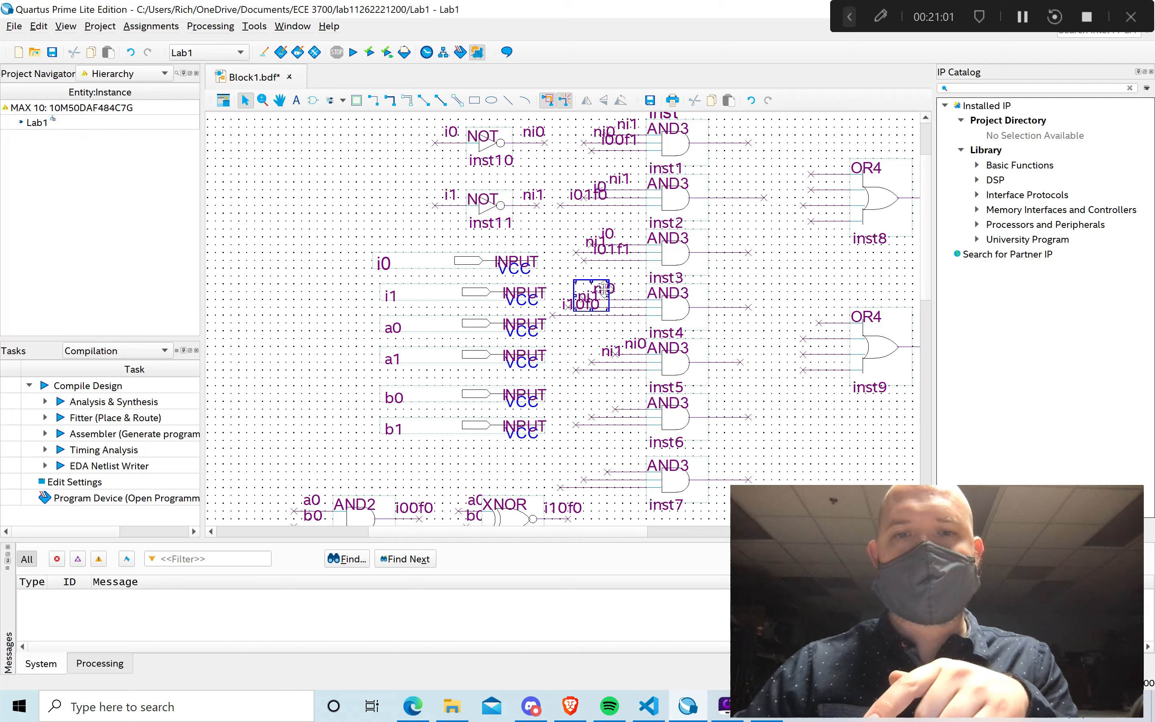
pyautogui.click(632, 299)
pyautogui.rightClick(631, 300)
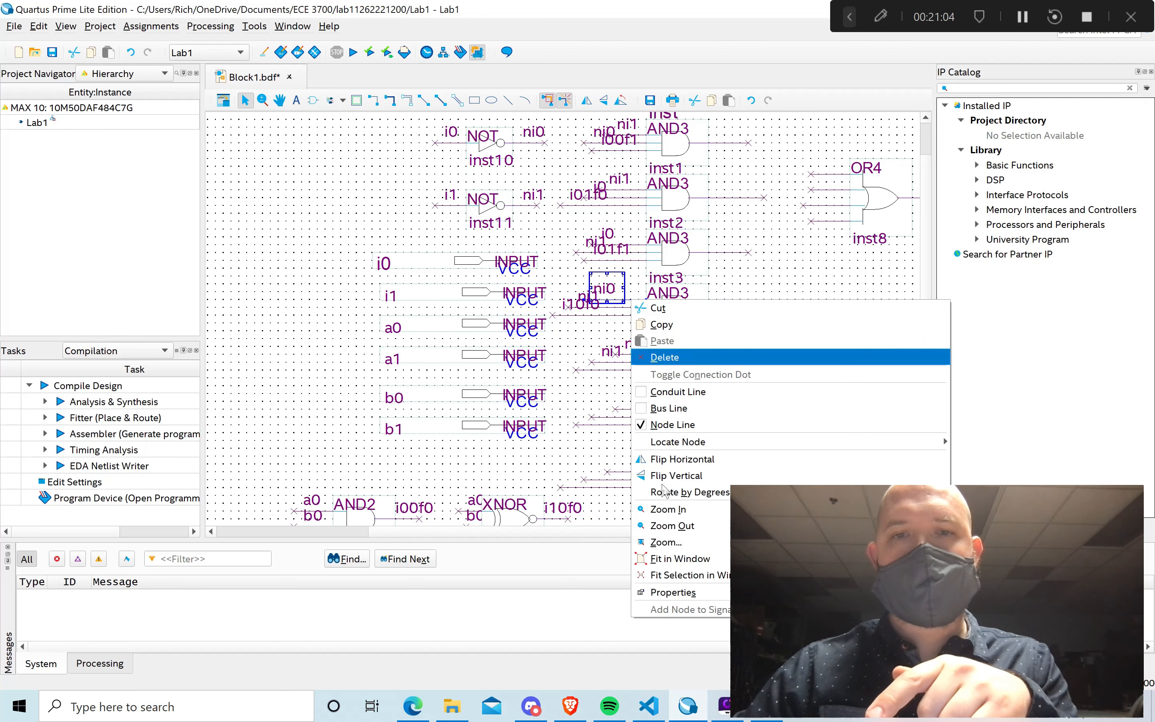
# Examine the input node names on the AND3 gates from inst down to inst4, including the properties of node ni0.
pyautogui.click(665, 596)
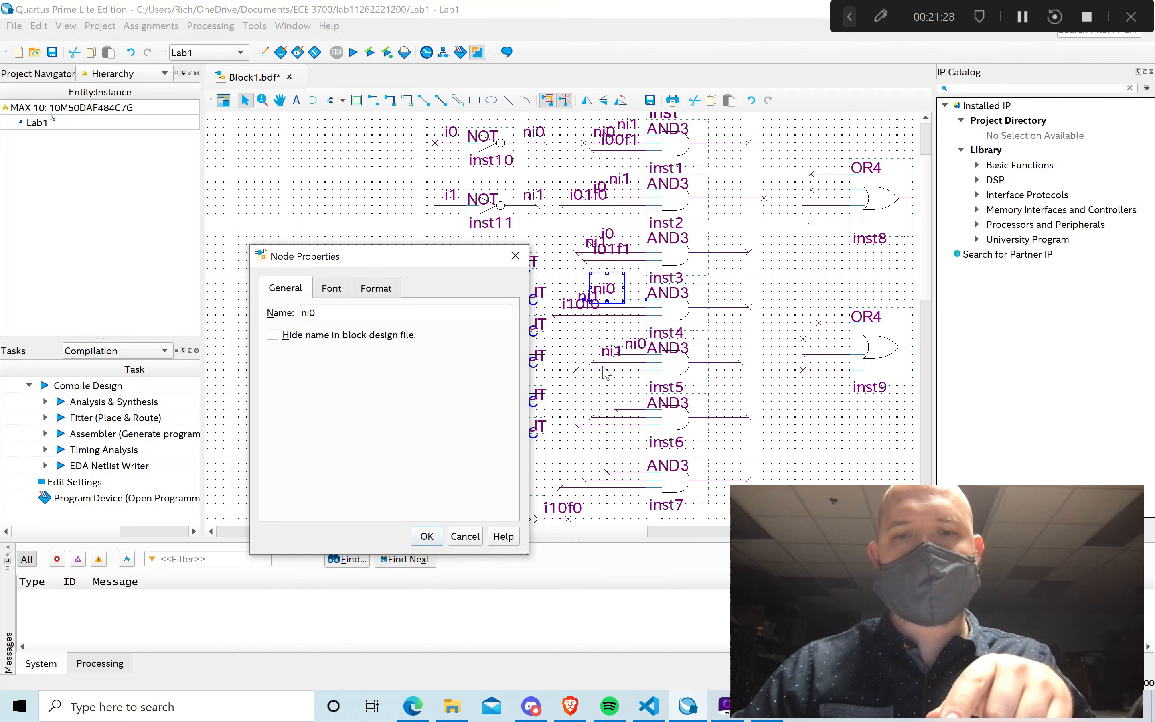
pyautogui.click(515, 256)
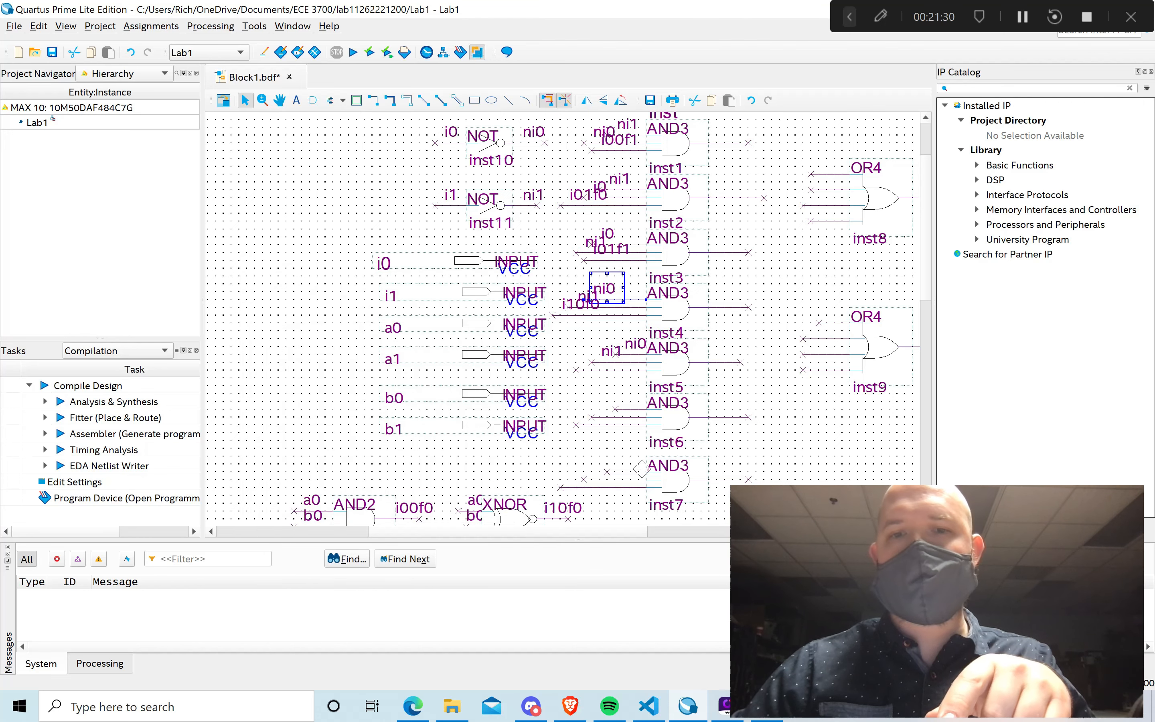
pyautogui.scroll(3, 651, 403)
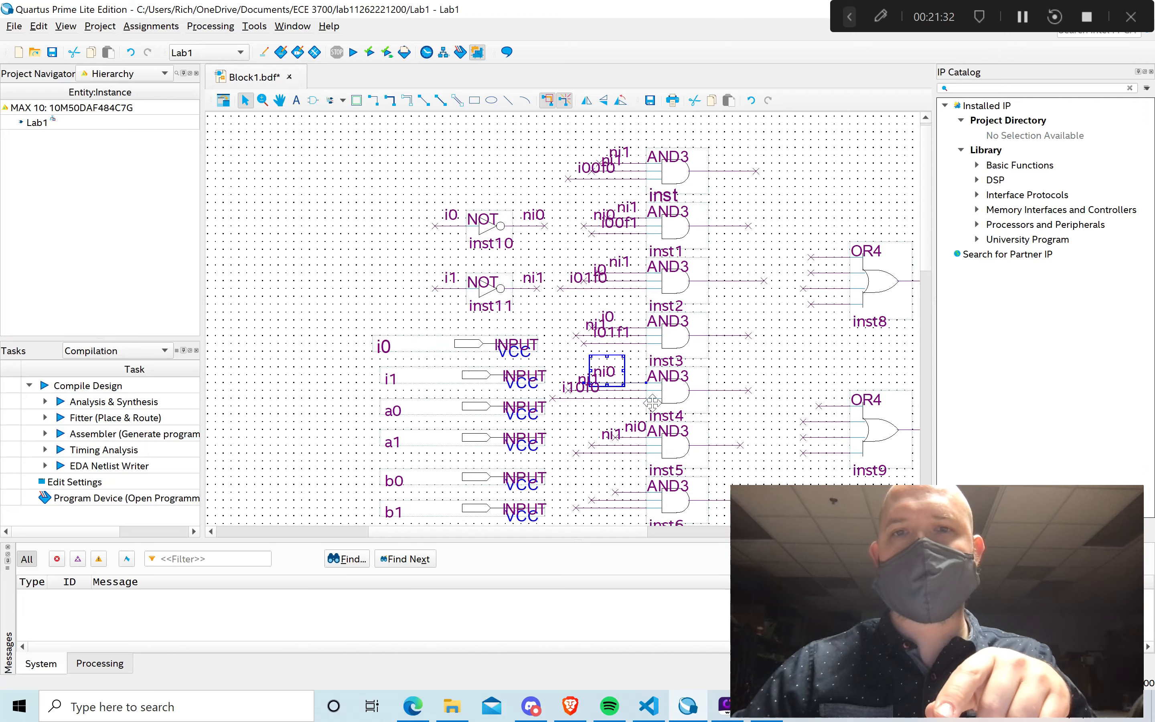
pyautogui.scroll(-1, 652, 403)
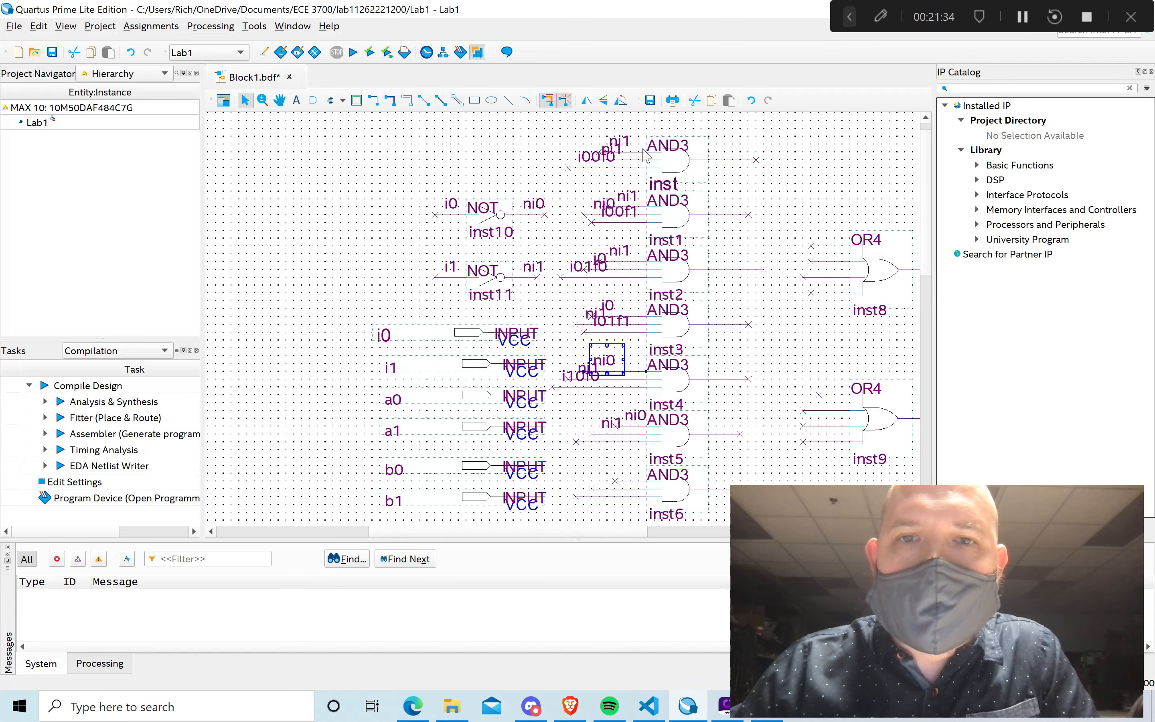
pyautogui.click(623, 141)
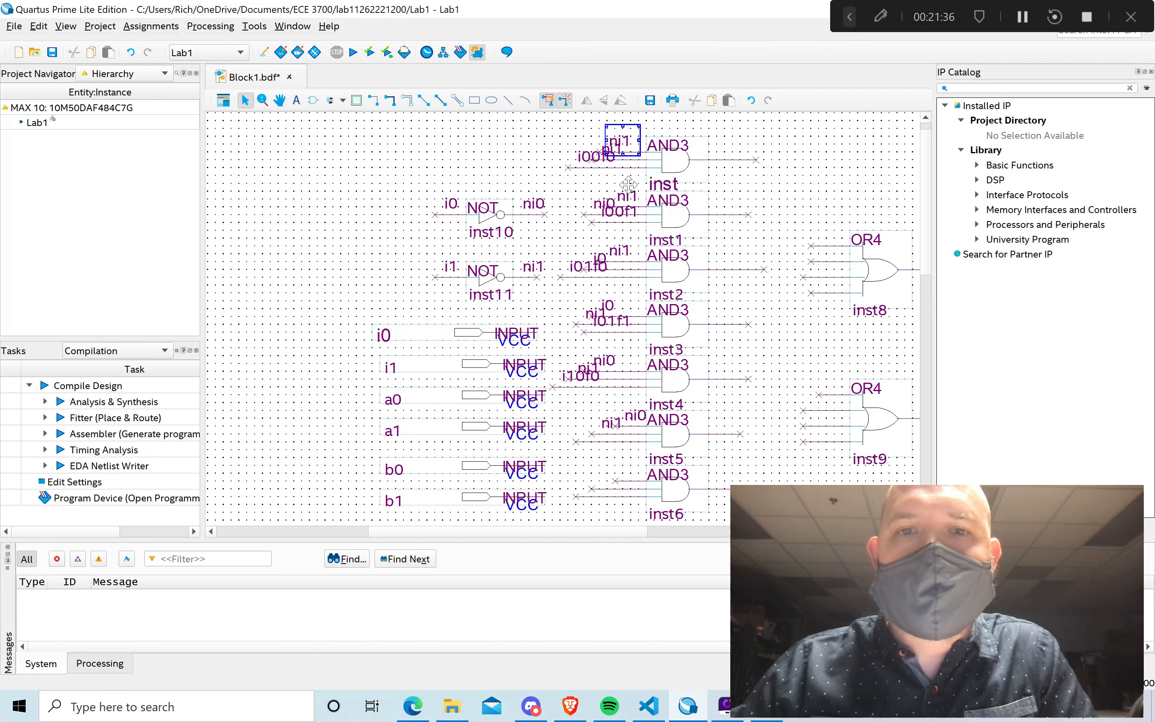
pyautogui.click(629, 197)
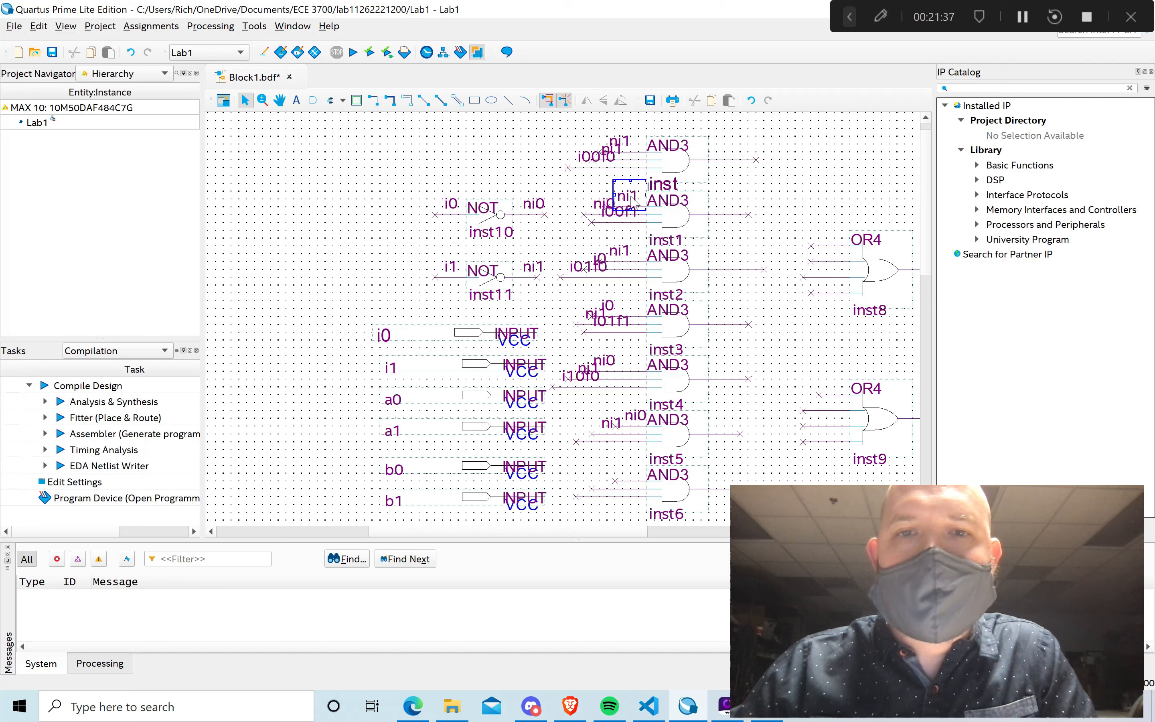
pyautogui.click(619, 250)
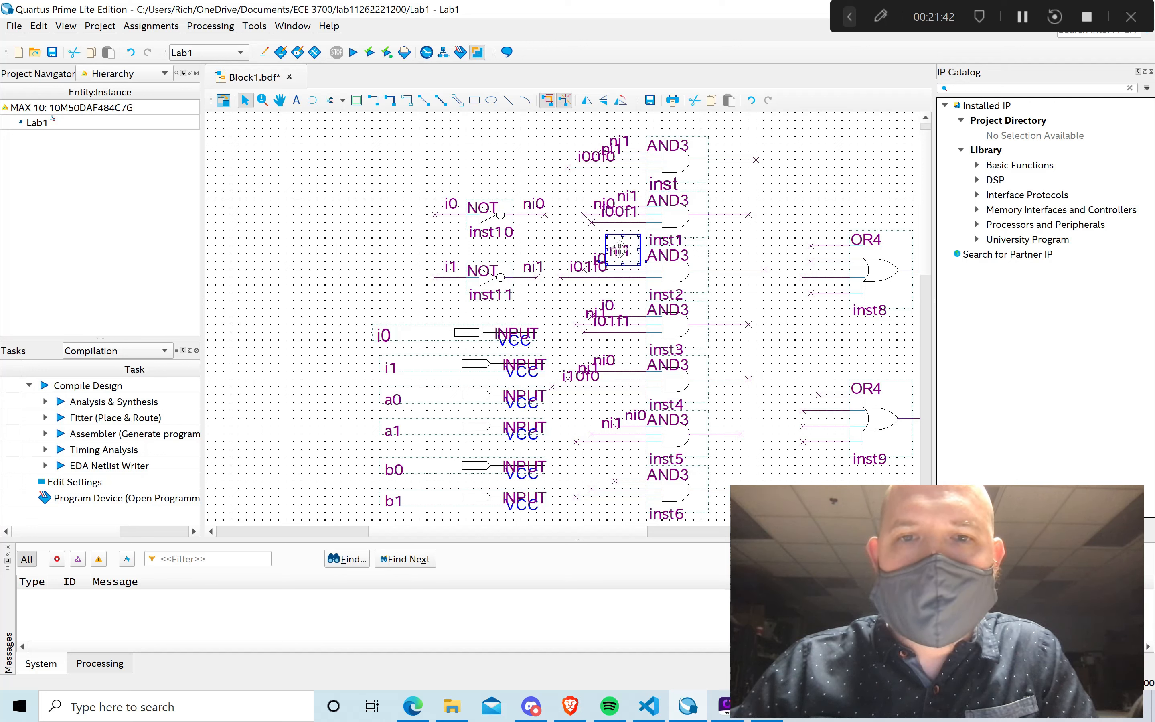
pyautogui.click(581, 254)
pyautogui.click(630, 245)
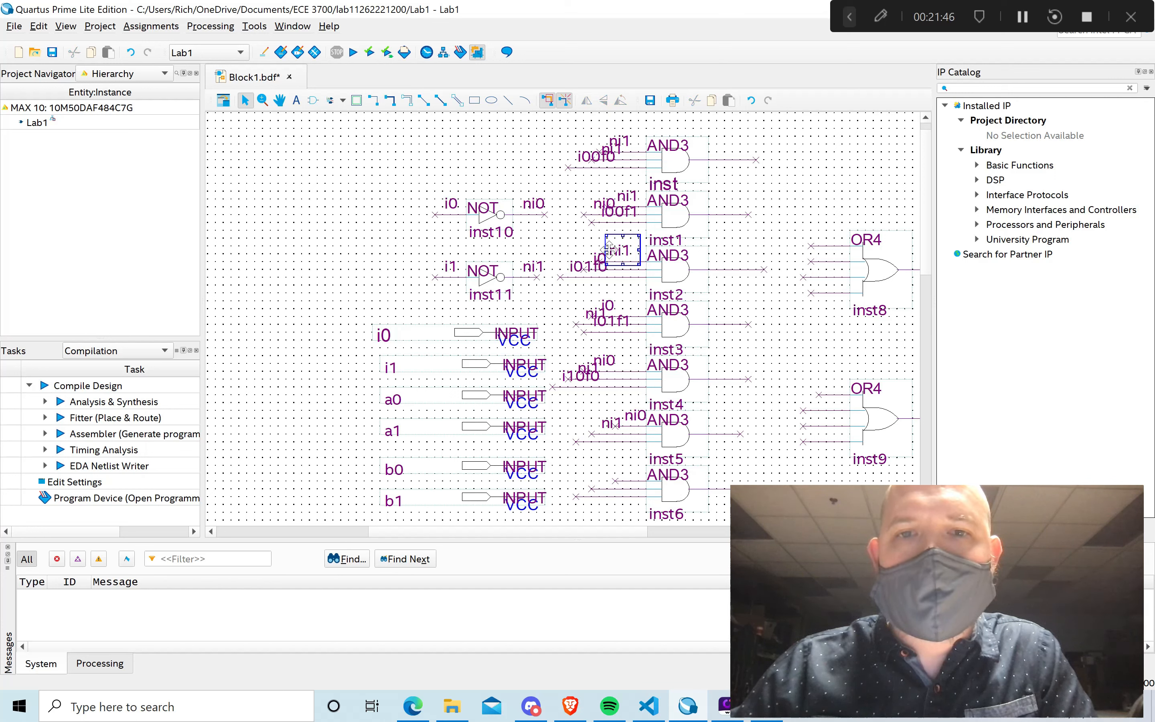
pyautogui.click(599, 258)
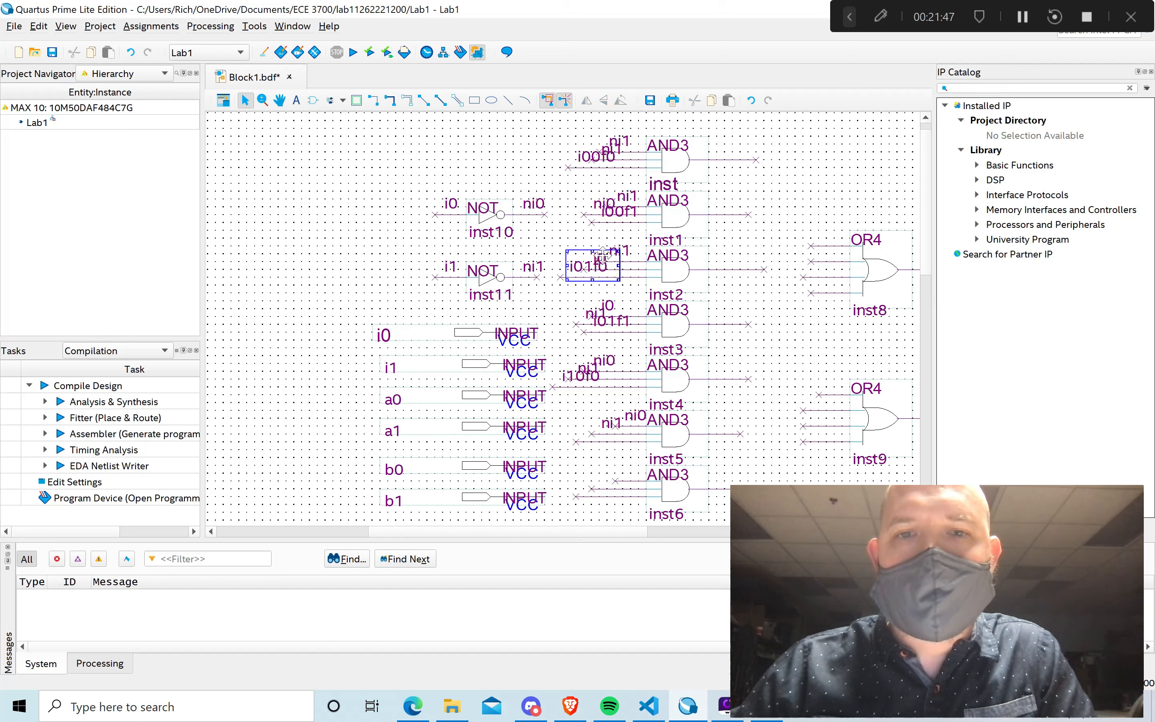
pyautogui.click(611, 303)
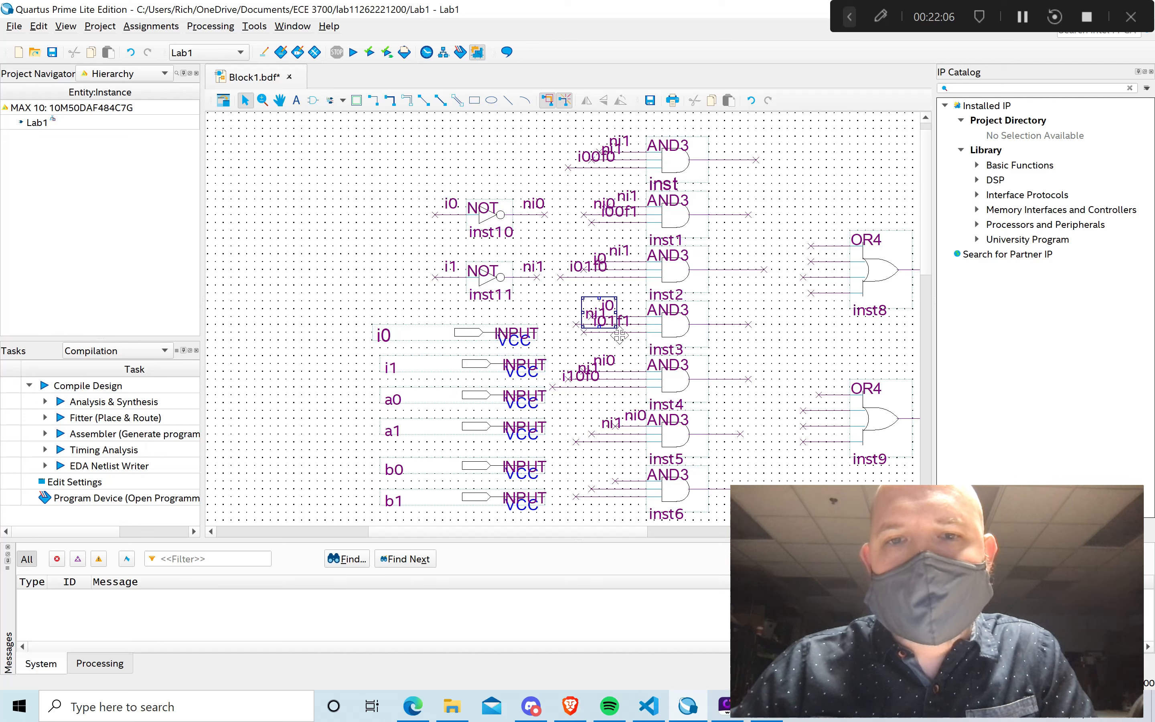
pyautogui.click(608, 359)
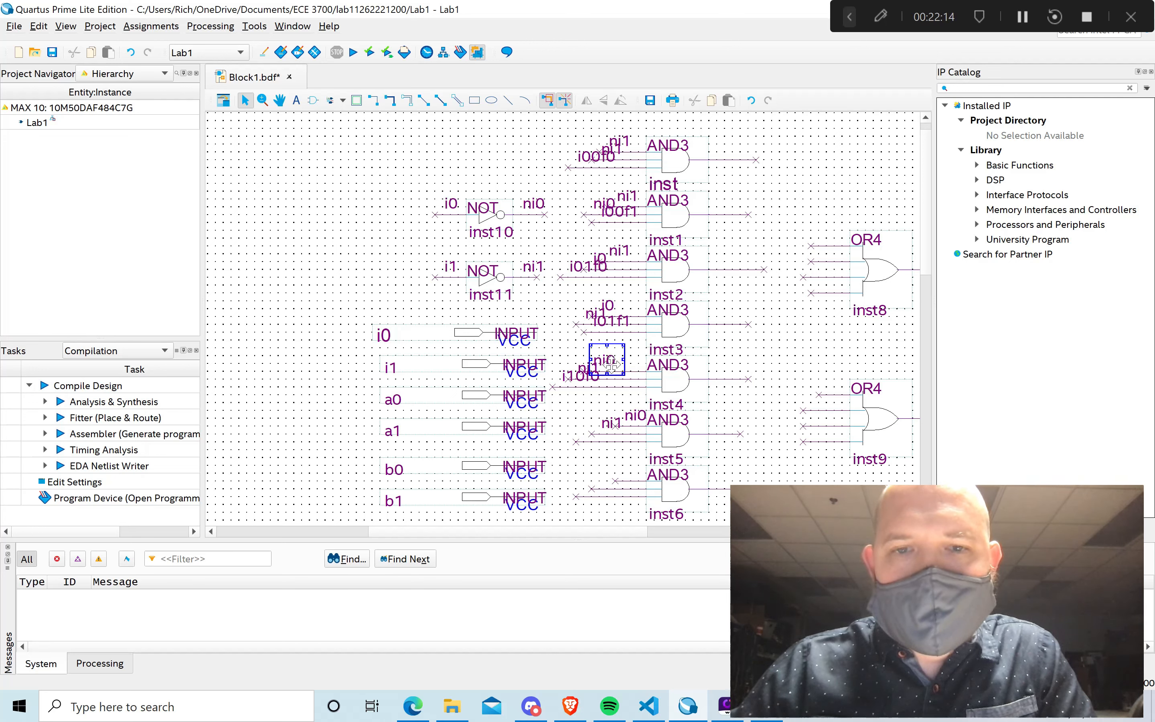
pyautogui.doubleClick(610, 363)
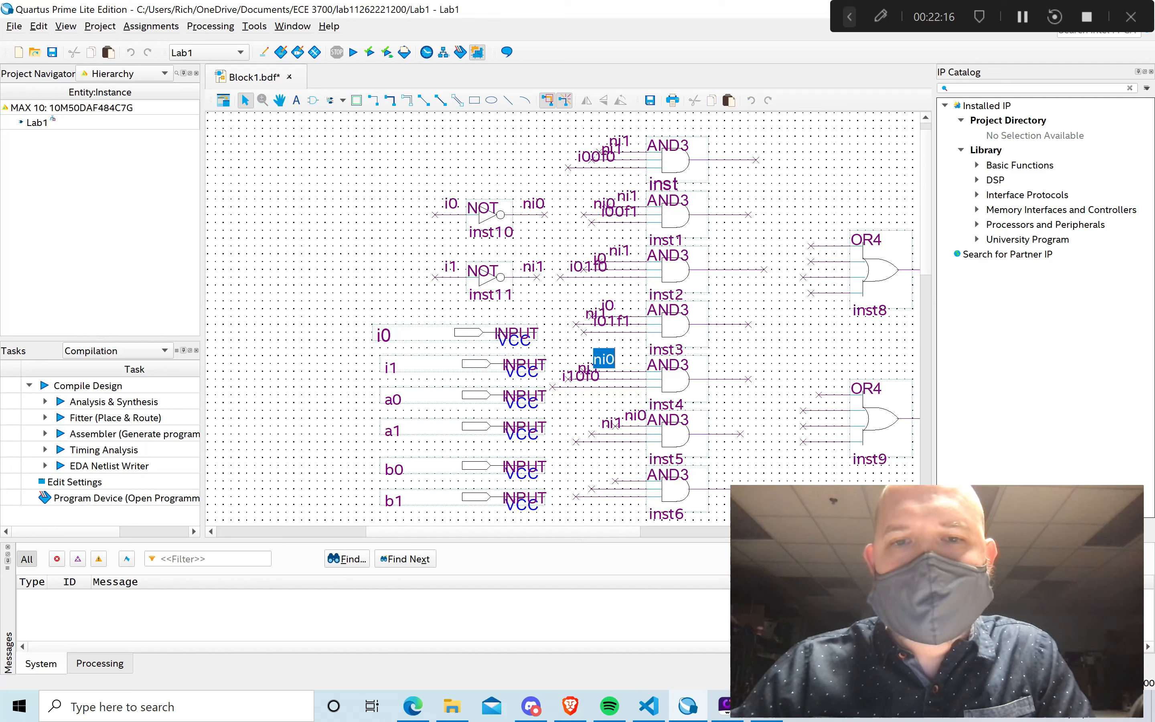
# Rename the middle input node of AND3 gate inst4 to i1.
pyautogui.click(582, 361)
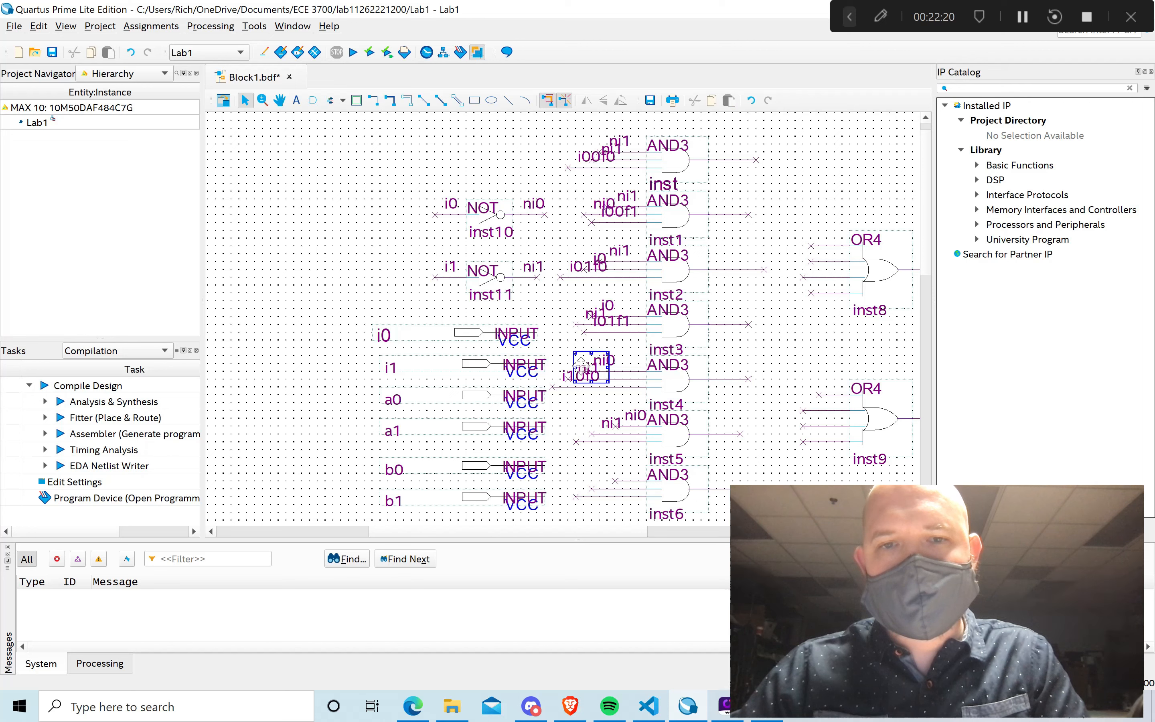
pyautogui.click(618, 379)
pyautogui.rightClick(618, 377)
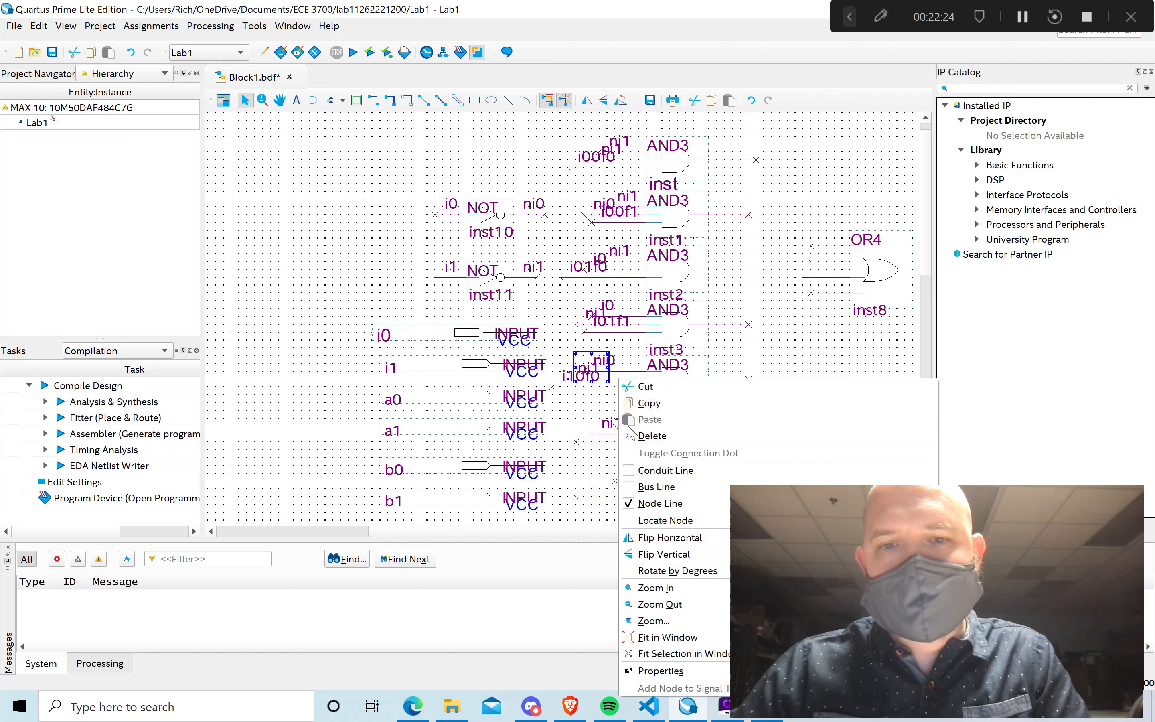
pyautogui.click(647, 674)
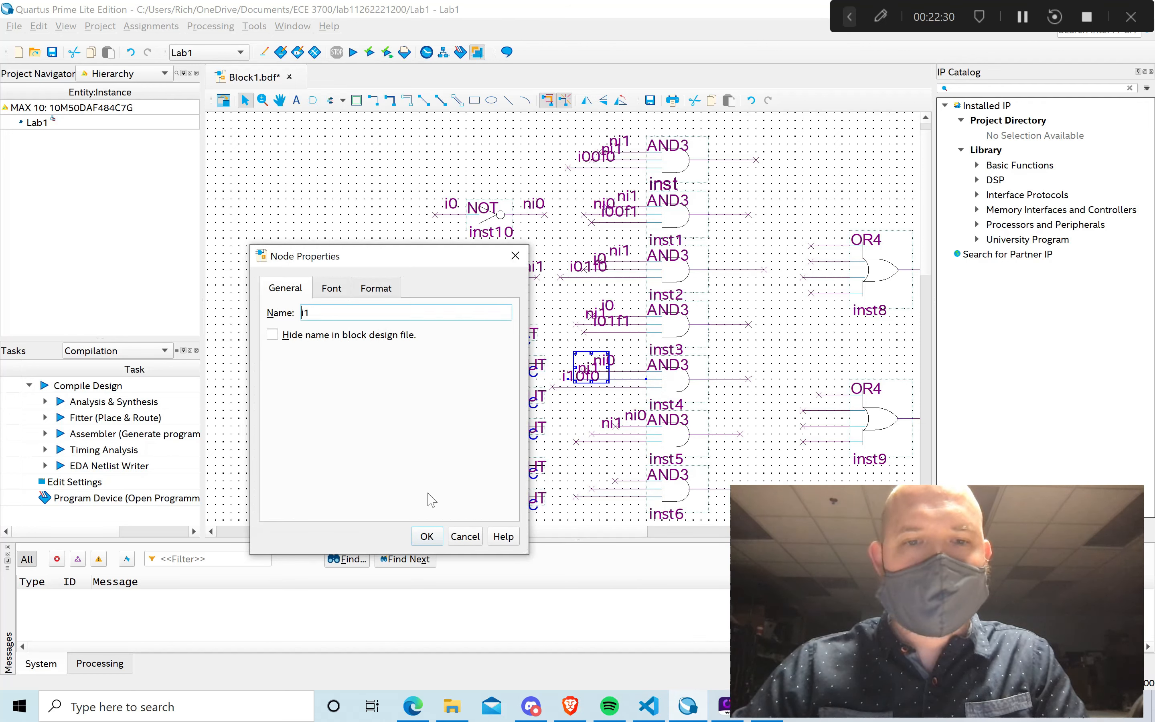
pyautogui.click(430, 536)
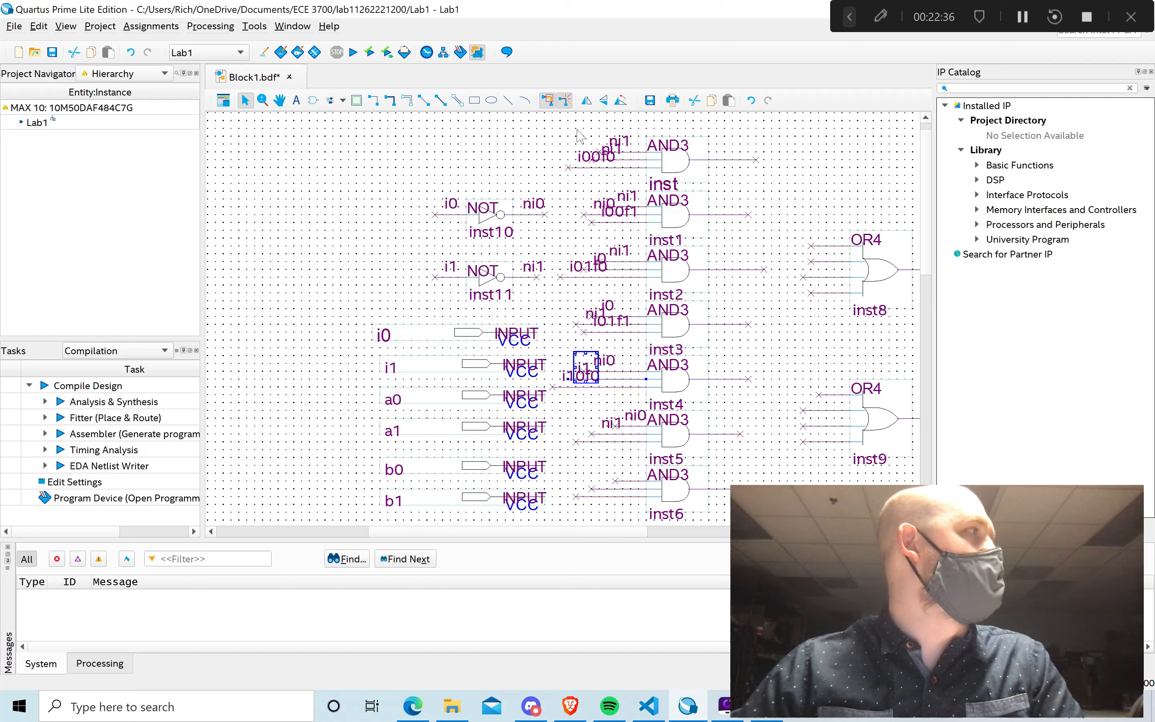
pyautogui.click(570, 403)
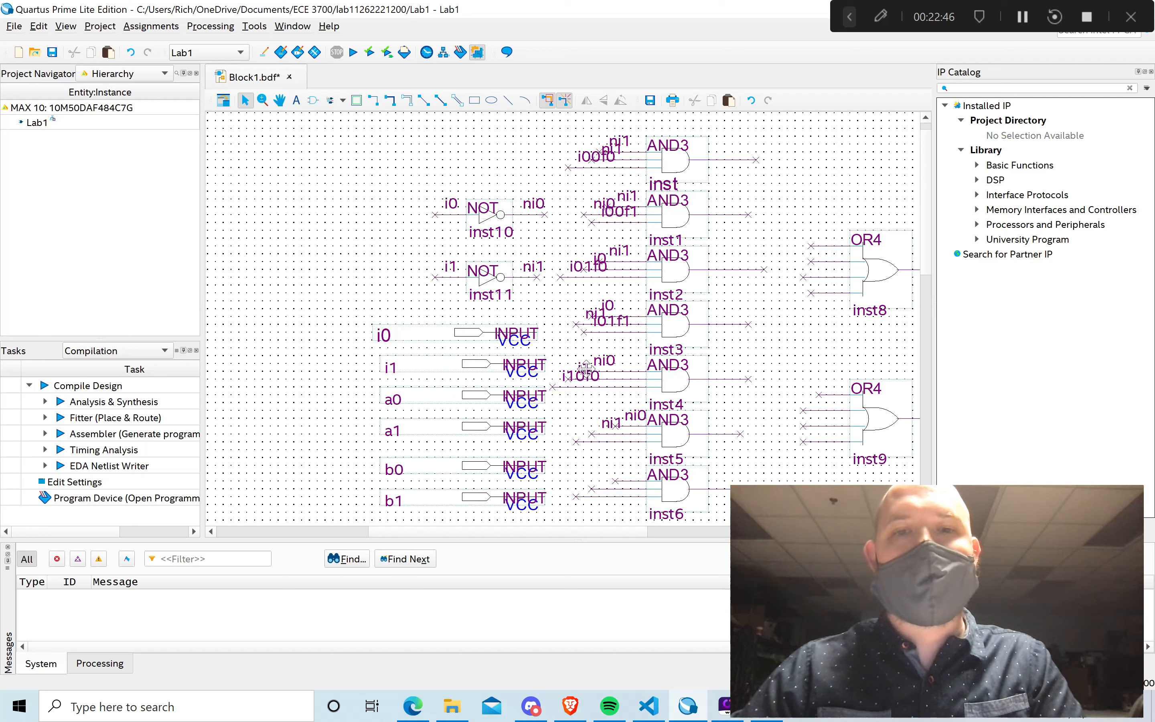
# Rename the middle input node of AND3 gate inst5 to i1.
pyautogui.click(618, 423)
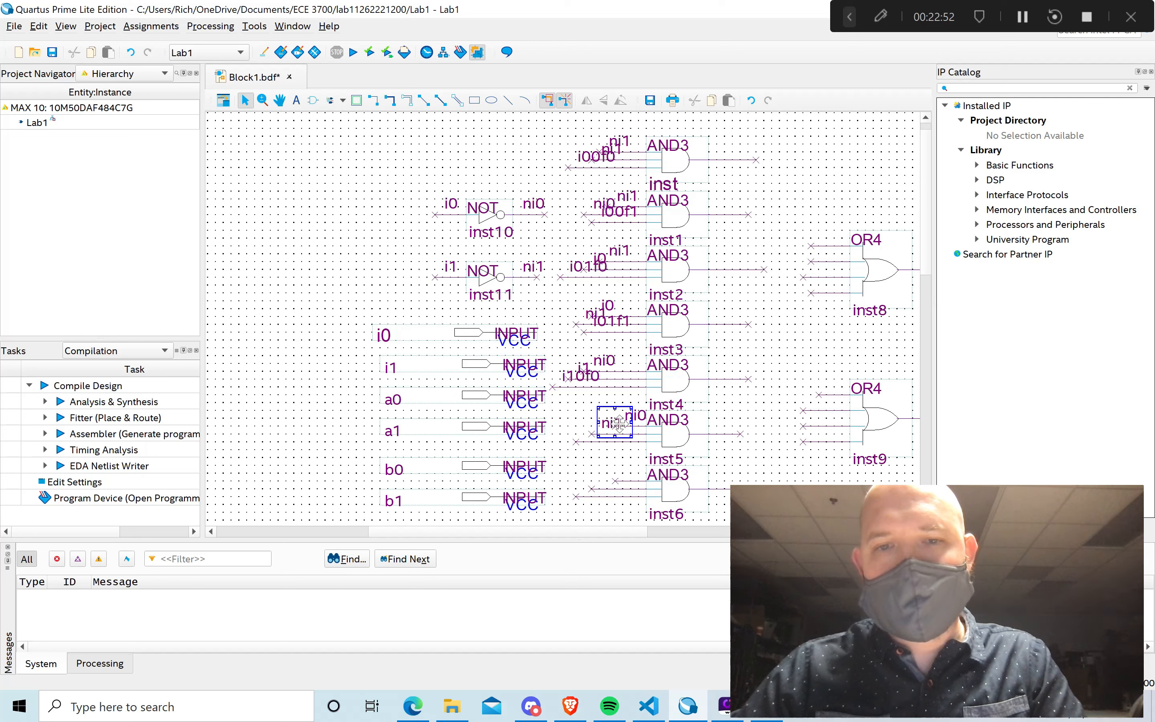
pyautogui.moveTo(626, 422)
pyautogui.mouseDown()
pyautogui.moveTo(638, 415)
pyautogui.moveTo(611, 429)
pyautogui.mouseUp()
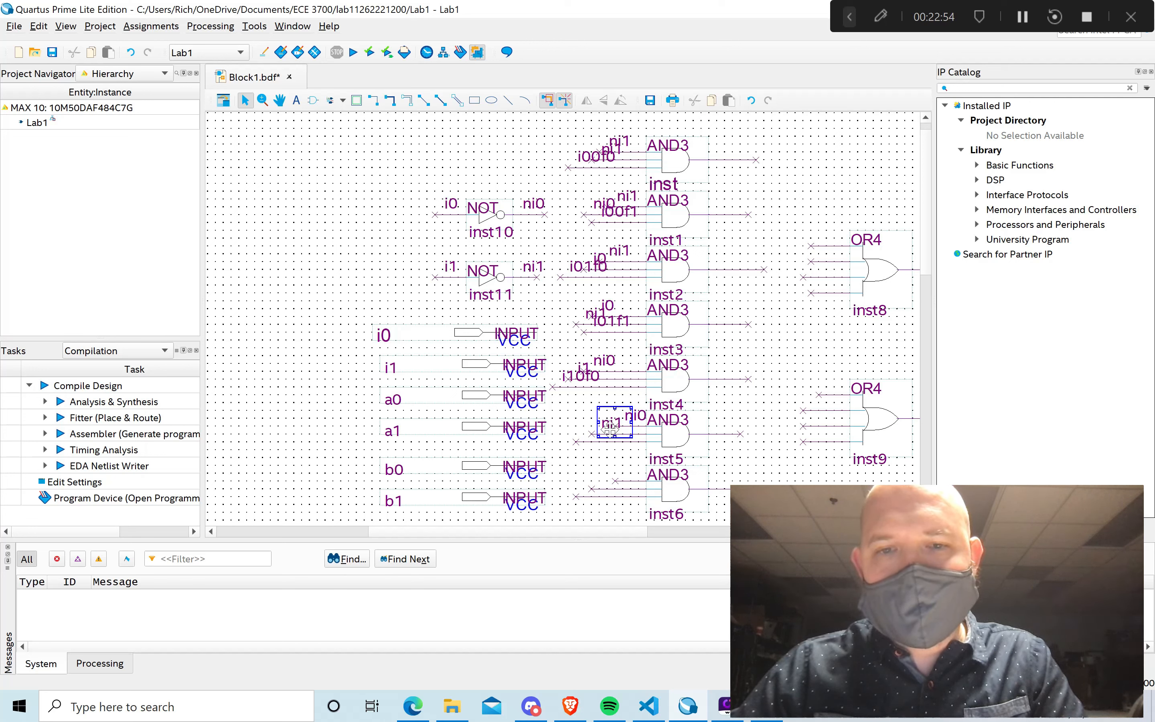
pyautogui.doubleClick(610, 429)
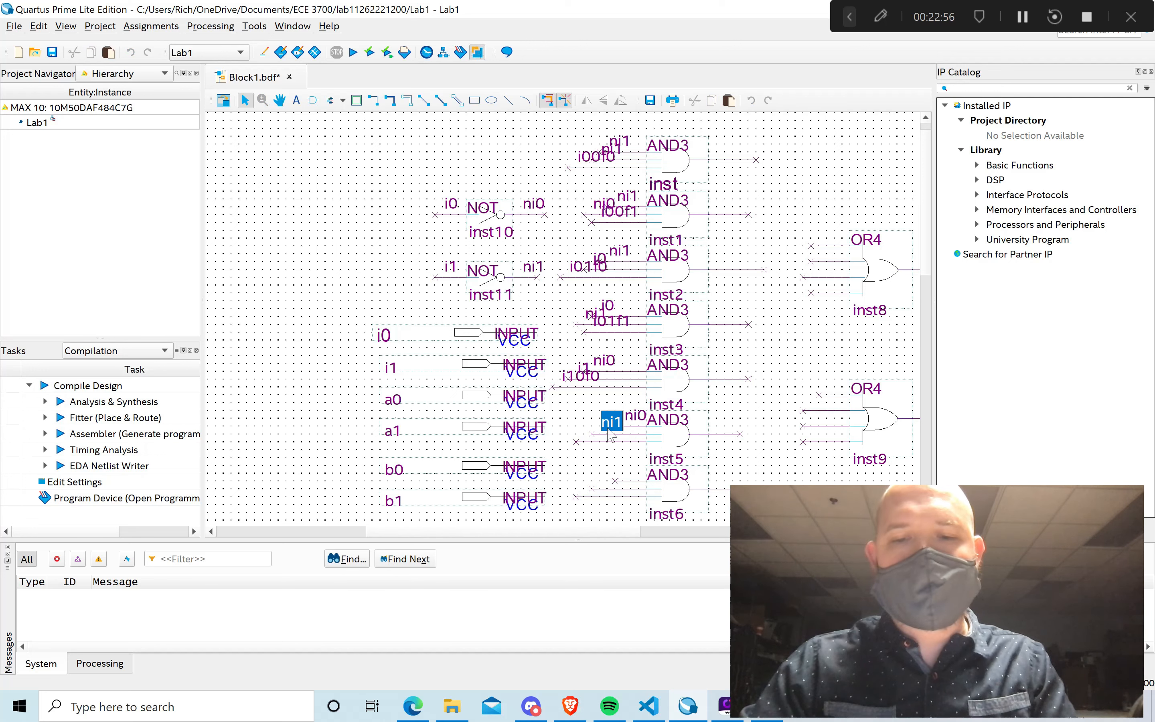
pyautogui.write('i1')
# Name the lowest input node of AND3 gate inst5 i10f1, matching the output of XNOR gate inst17.
pyautogui.scroll(-5, 610, 429)
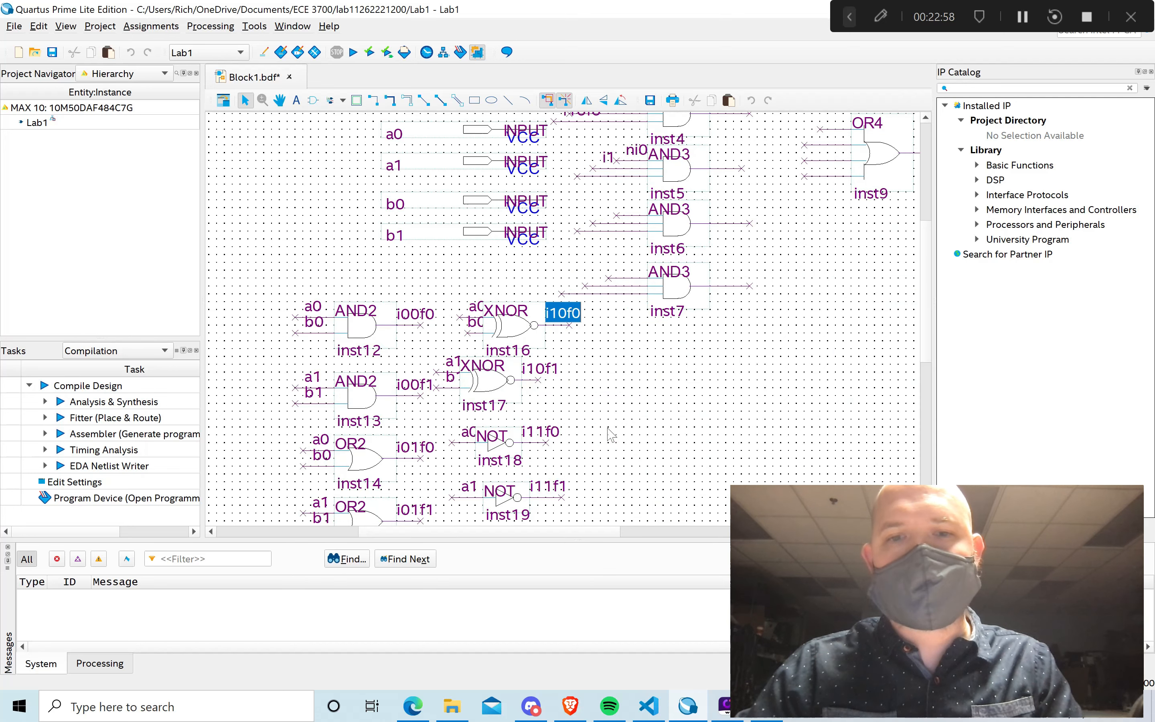
pyautogui.scroll(2, 610, 325)
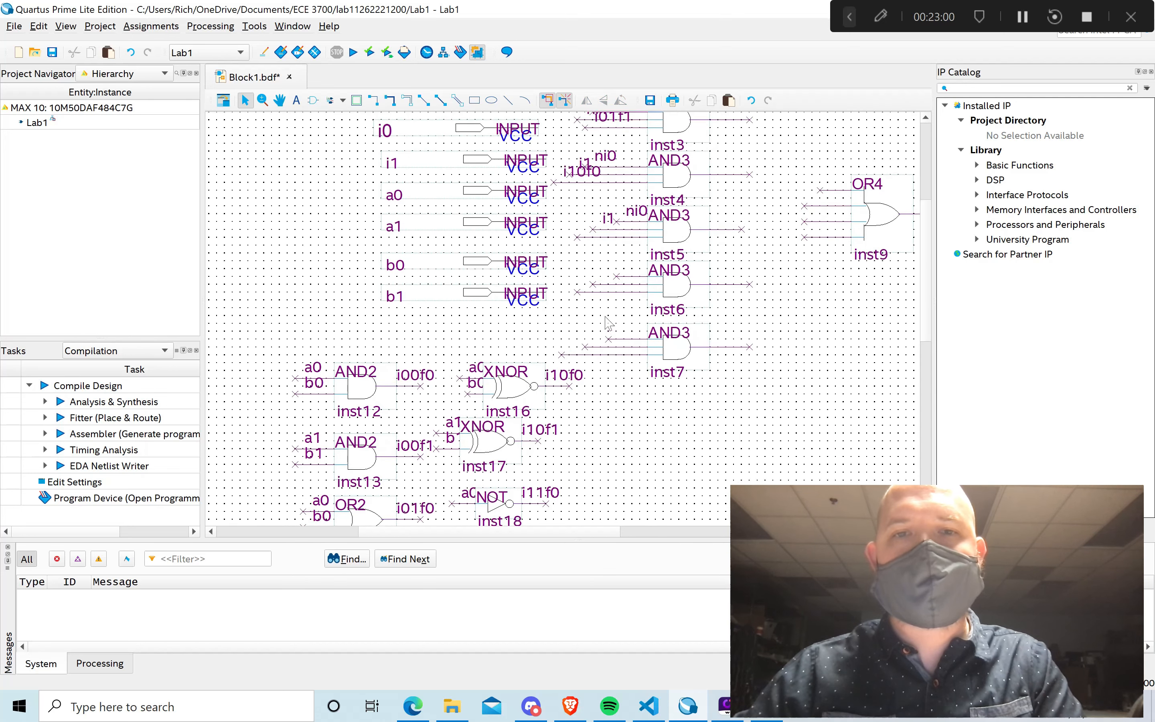
pyautogui.scroll(-1, 609, 281)
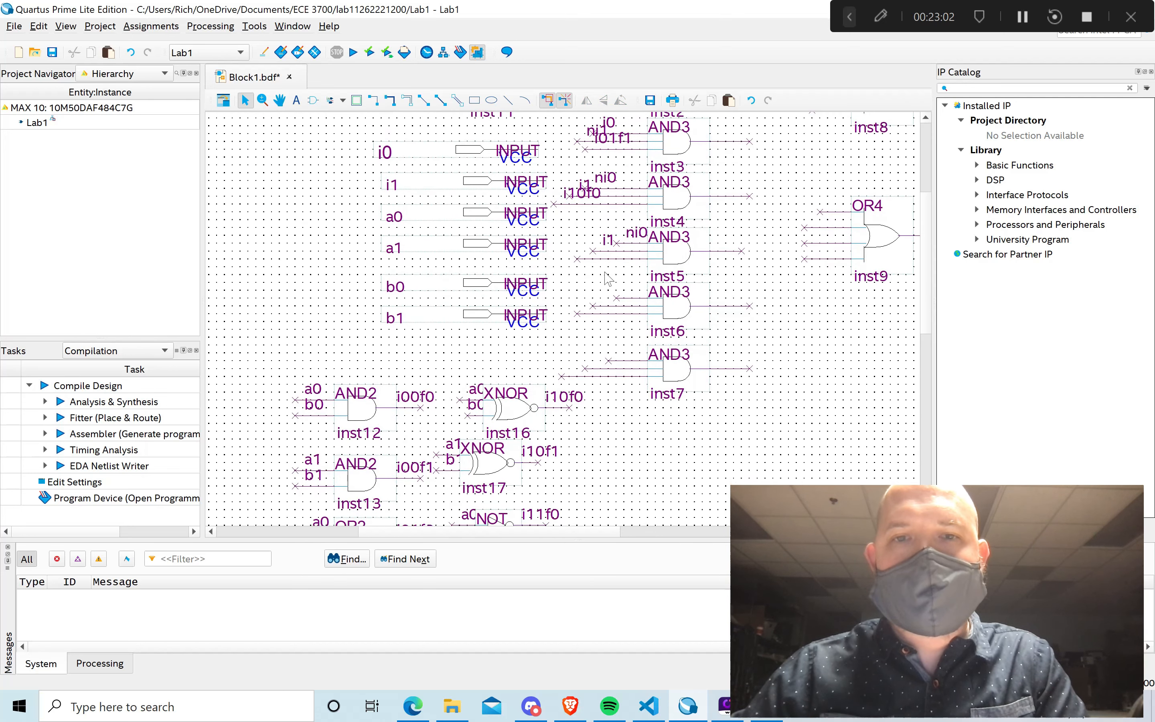
pyautogui.click(606, 240)
pyautogui.click(590, 258)
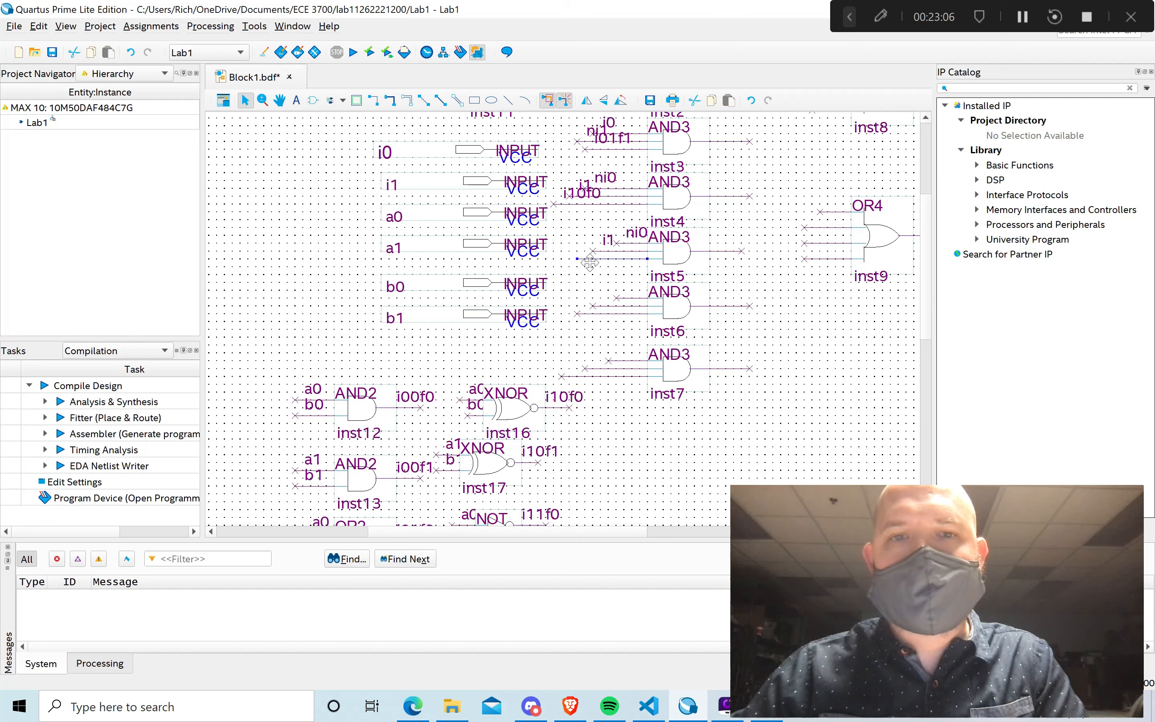
pyautogui.rightClick(590, 262)
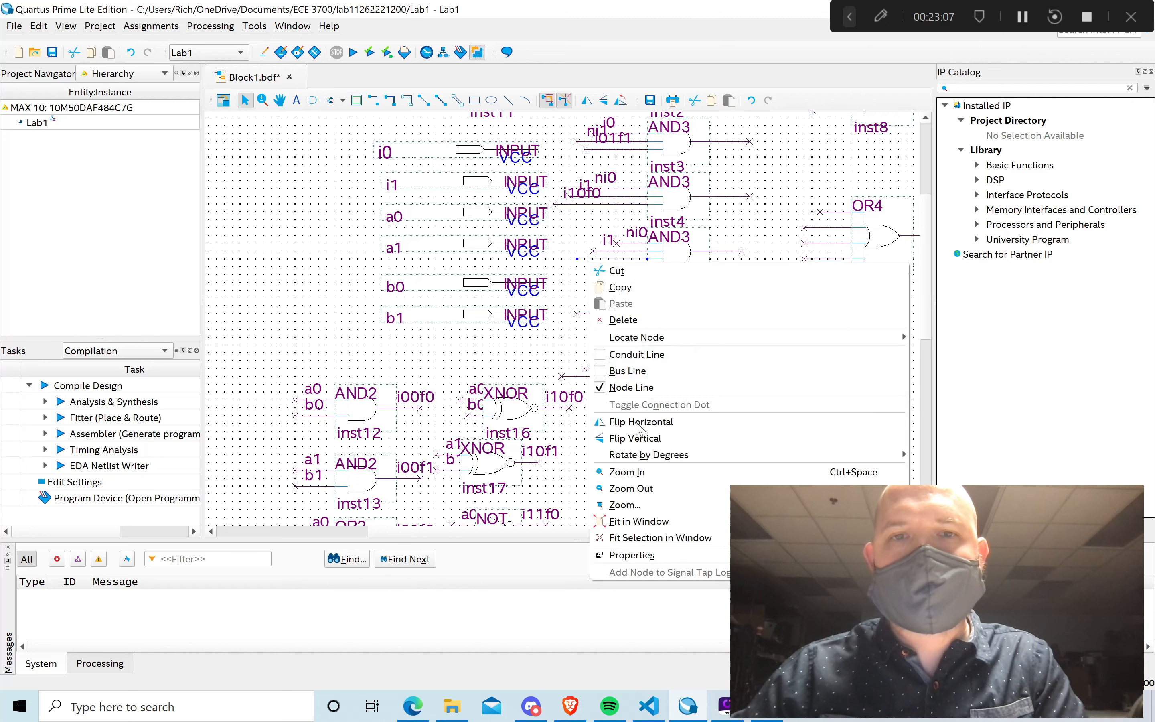
pyautogui.click(656, 556)
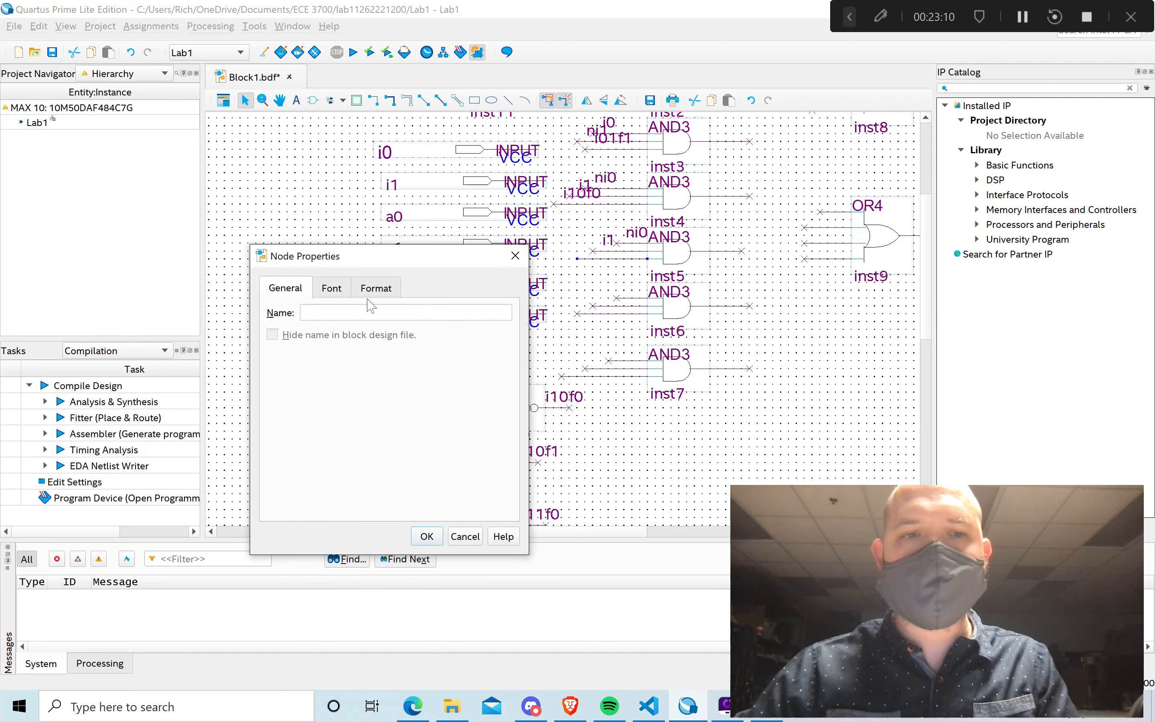
pyautogui.write('i10f1')
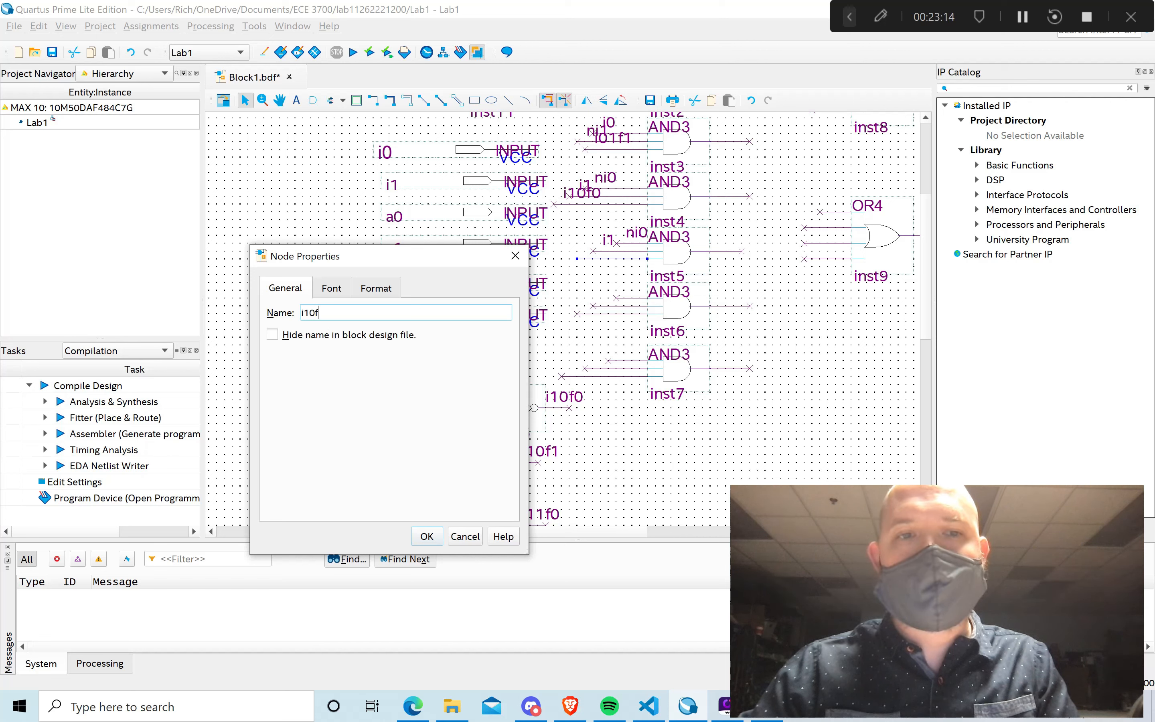
pyautogui.click(427, 537)
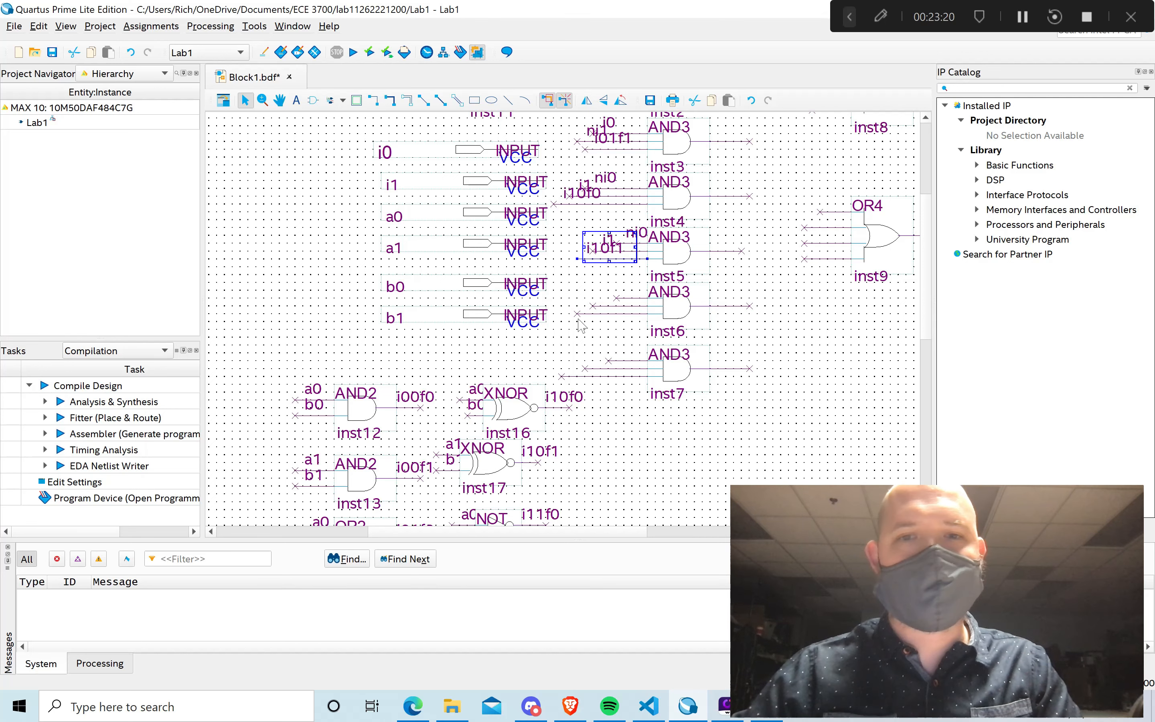
# Name the uppermost input node of AND3 gate inst6 i0.
pyautogui.click(588, 301)
pyautogui.click(625, 298)
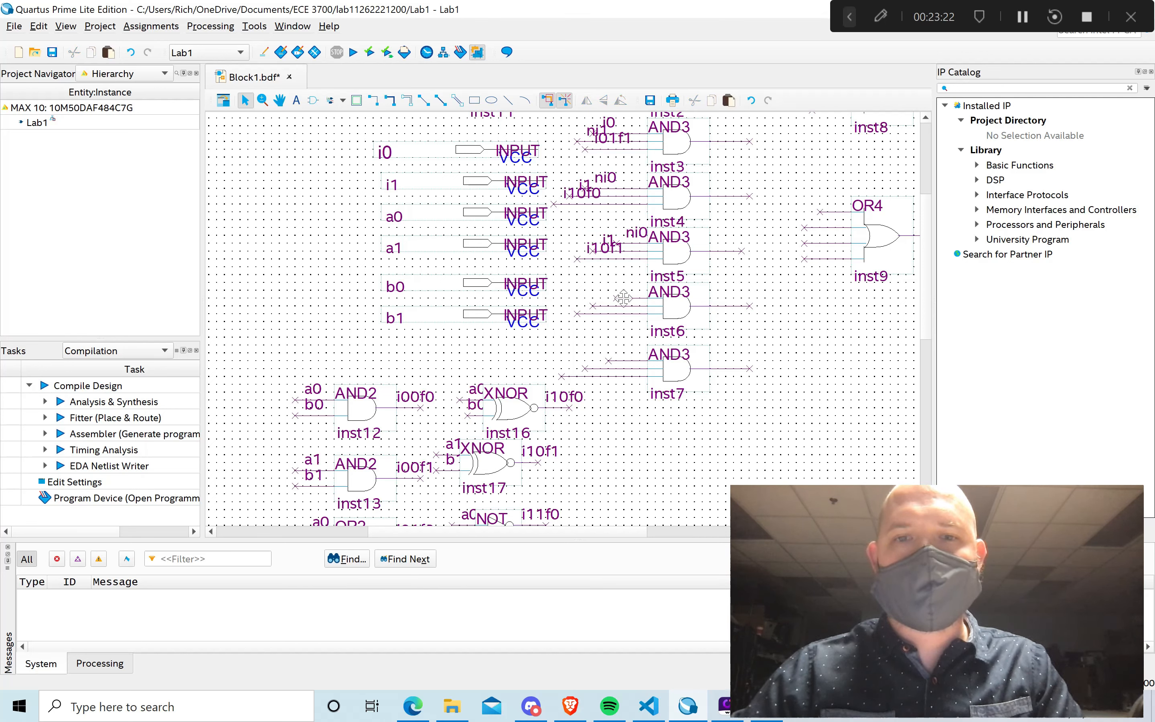
pyautogui.rightClick(623, 298)
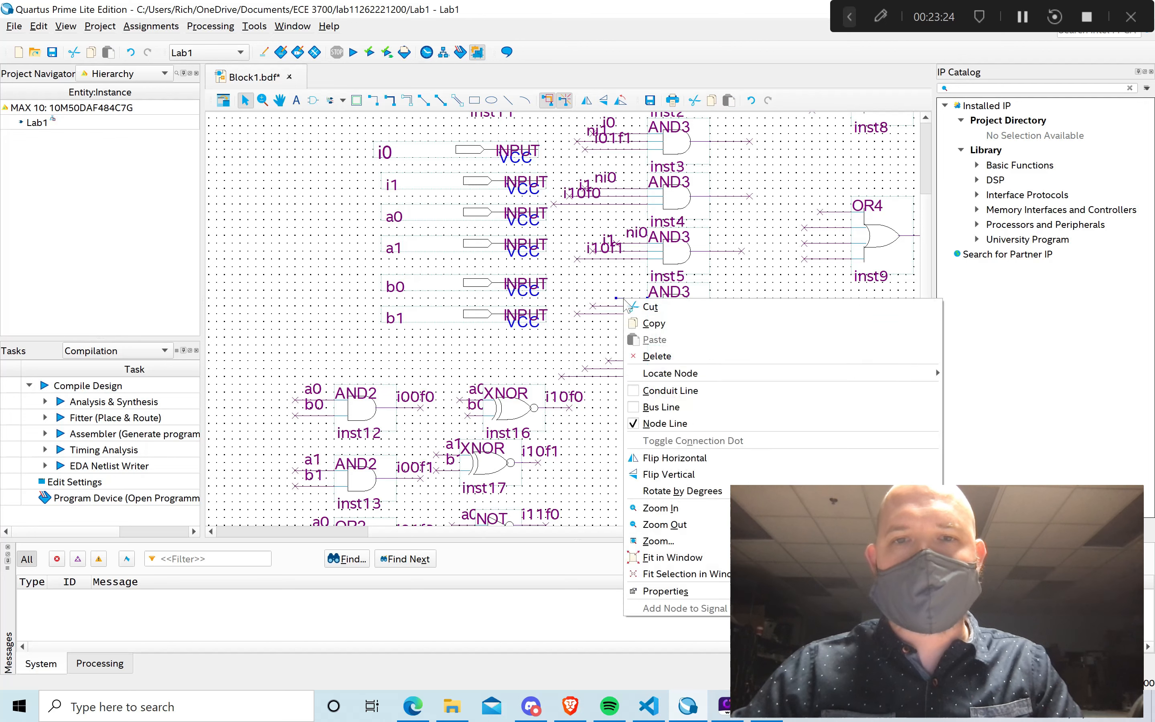
pyautogui.click(673, 597)
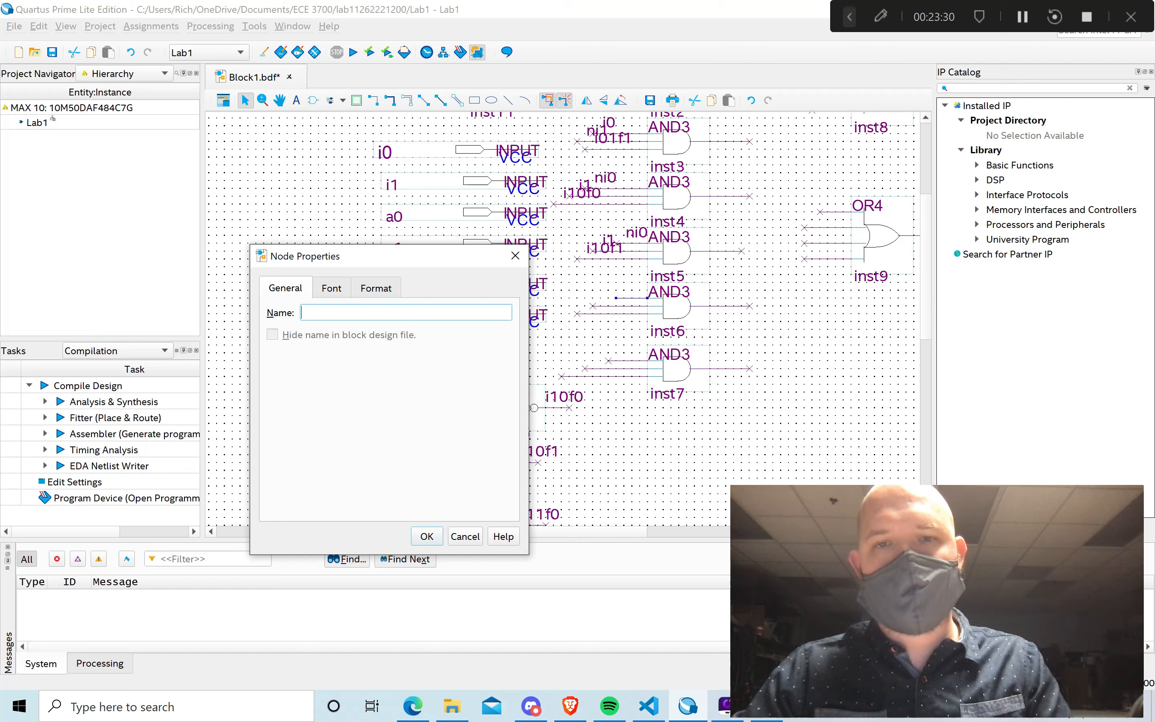
pyautogui.write('i0')
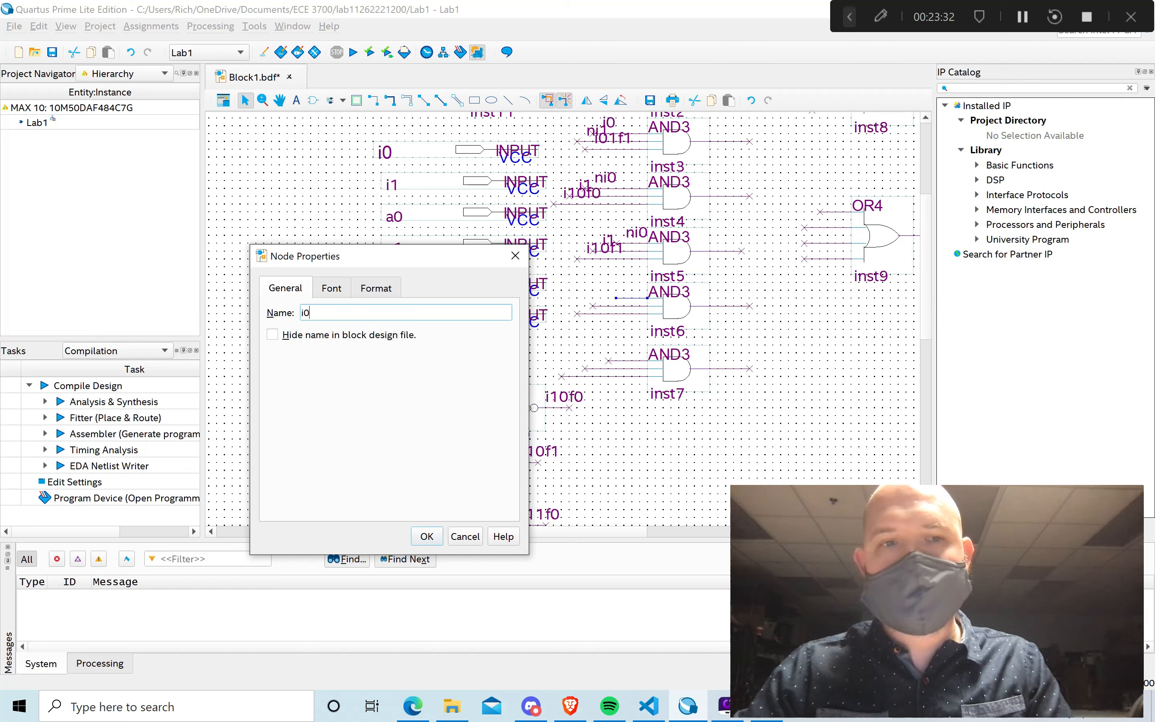
pyautogui.click(427, 536)
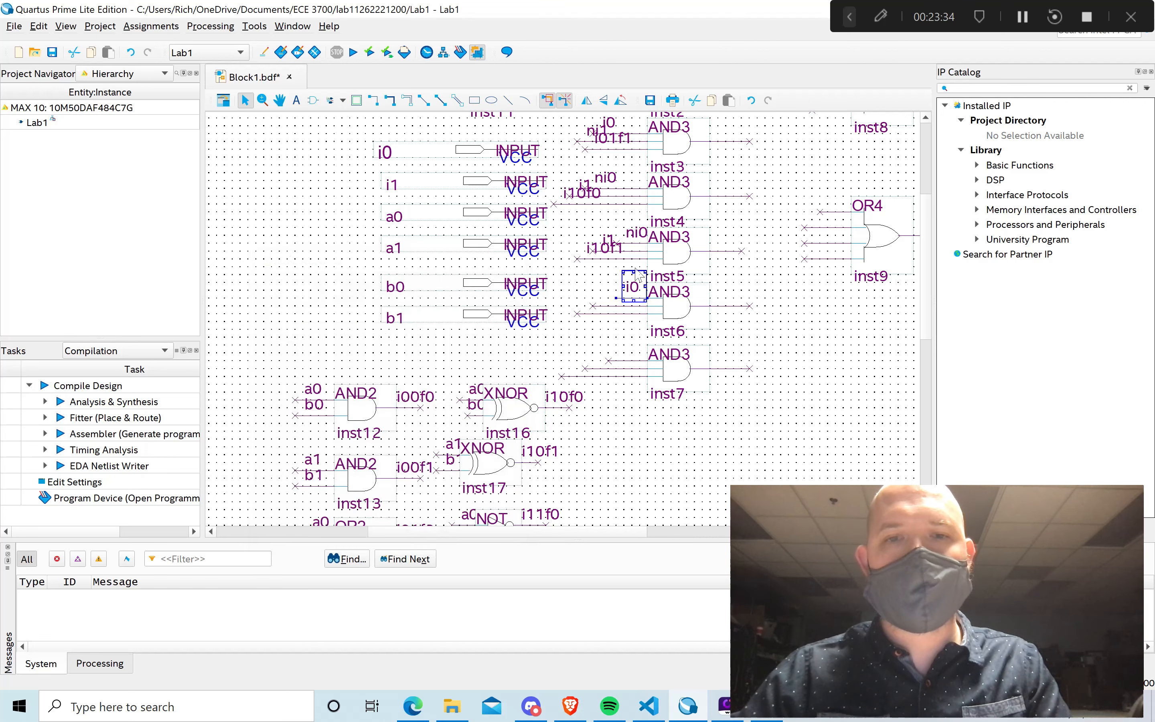
# Name the middle input node of AND3 gate inst6 i1.
pyautogui.click(593, 306)
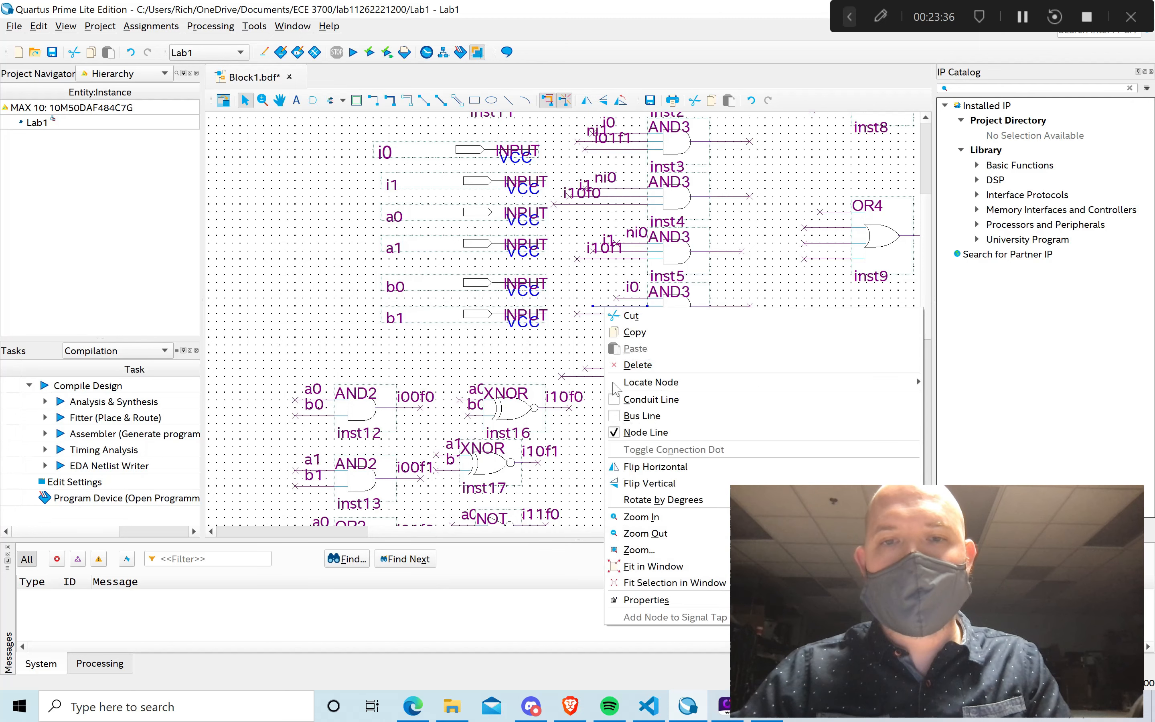
pyautogui.rightClick(605, 307)
pyautogui.click(645, 600)
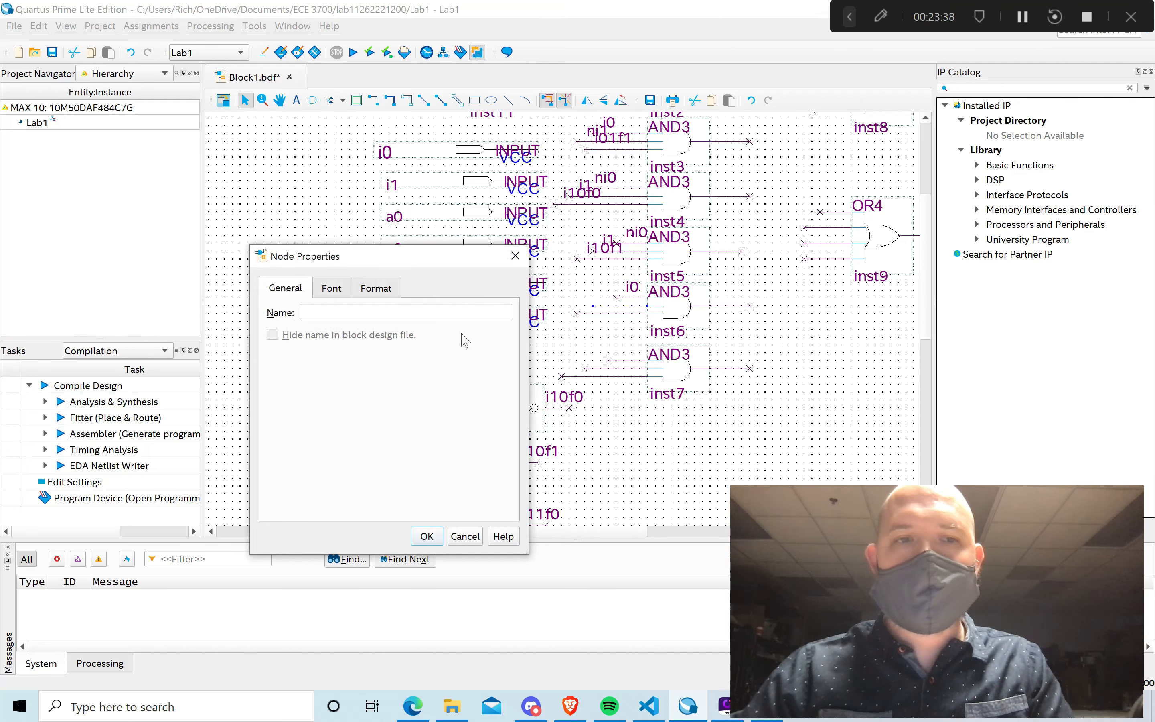
pyautogui.write('i1')
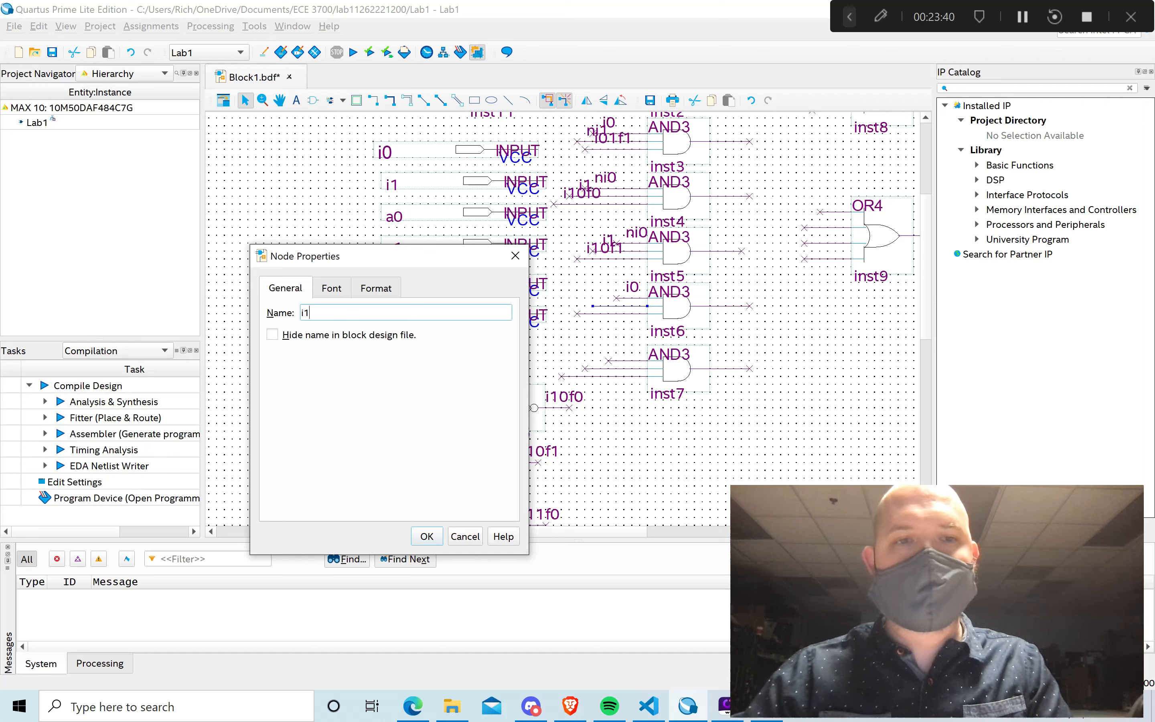
pyautogui.click(427, 536)
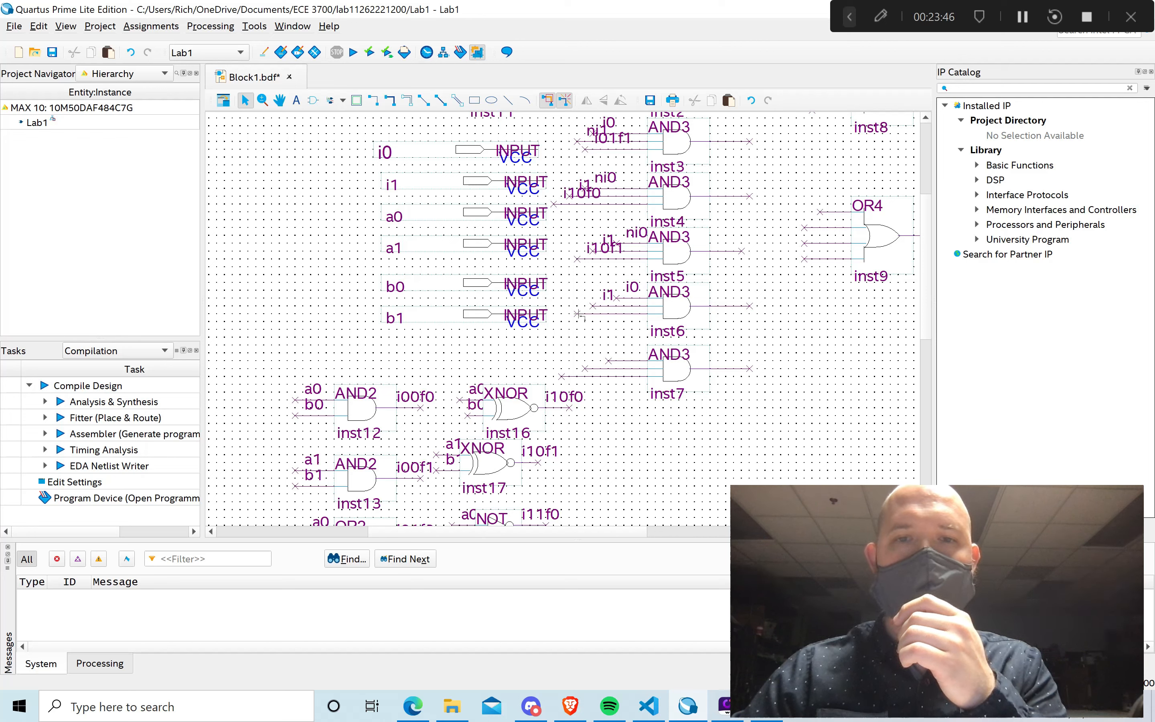
# Name the lowest input node of AND3 gate inst6 i11f0.
pyautogui.rightClick(582, 317)
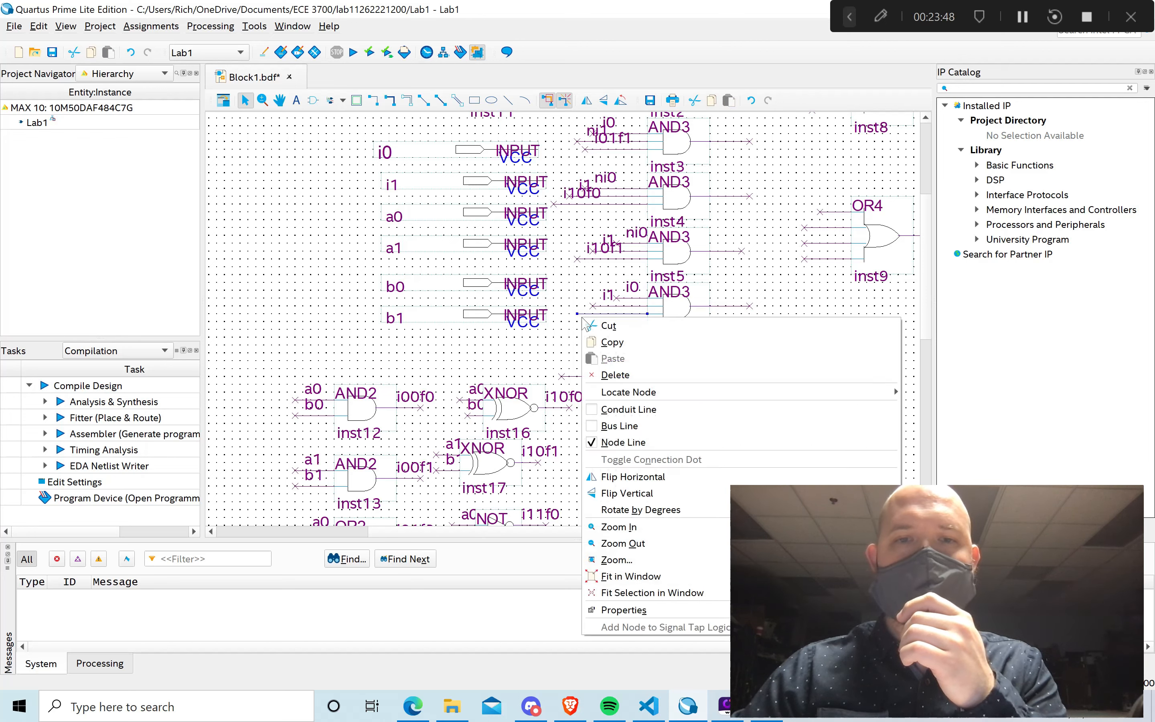
pyautogui.click(630, 610)
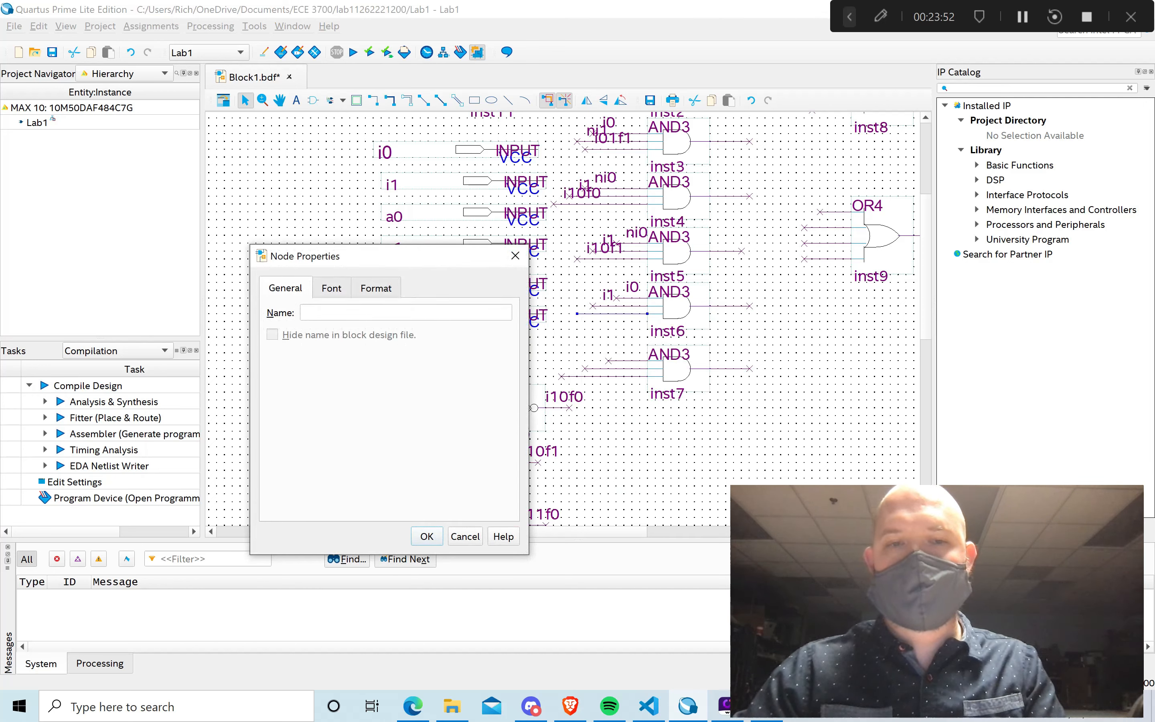
pyautogui.click(341, 313)
pyautogui.write('i11f0')
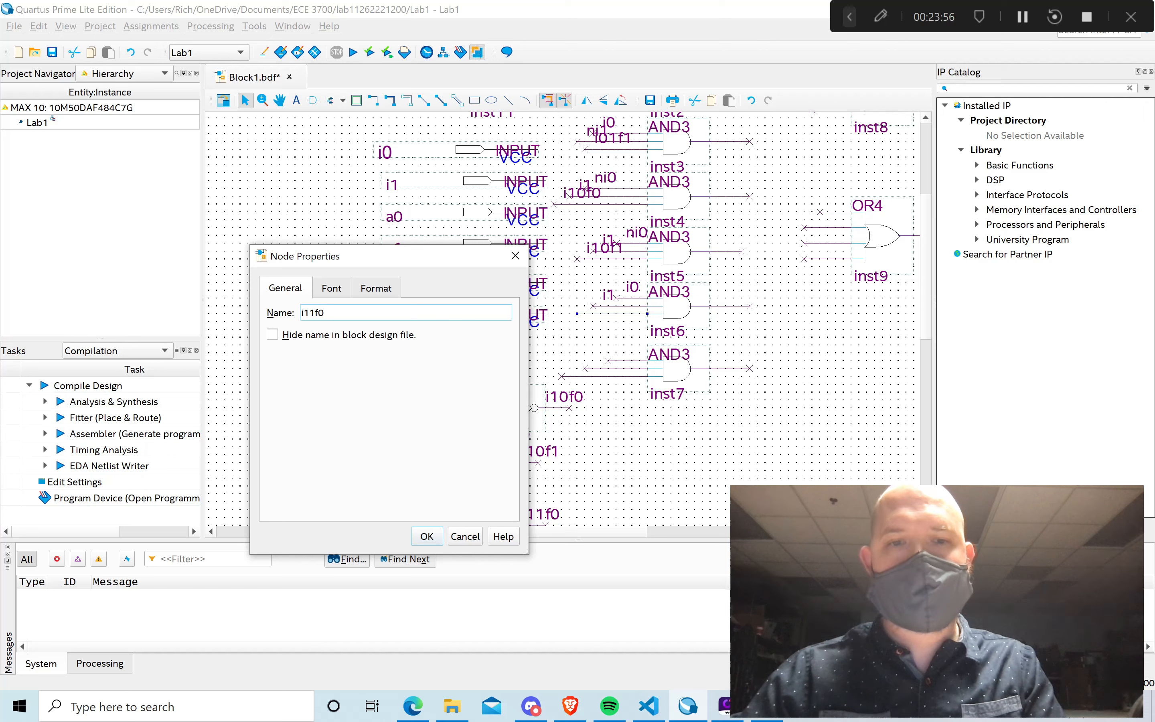
pyautogui.click(426, 537)
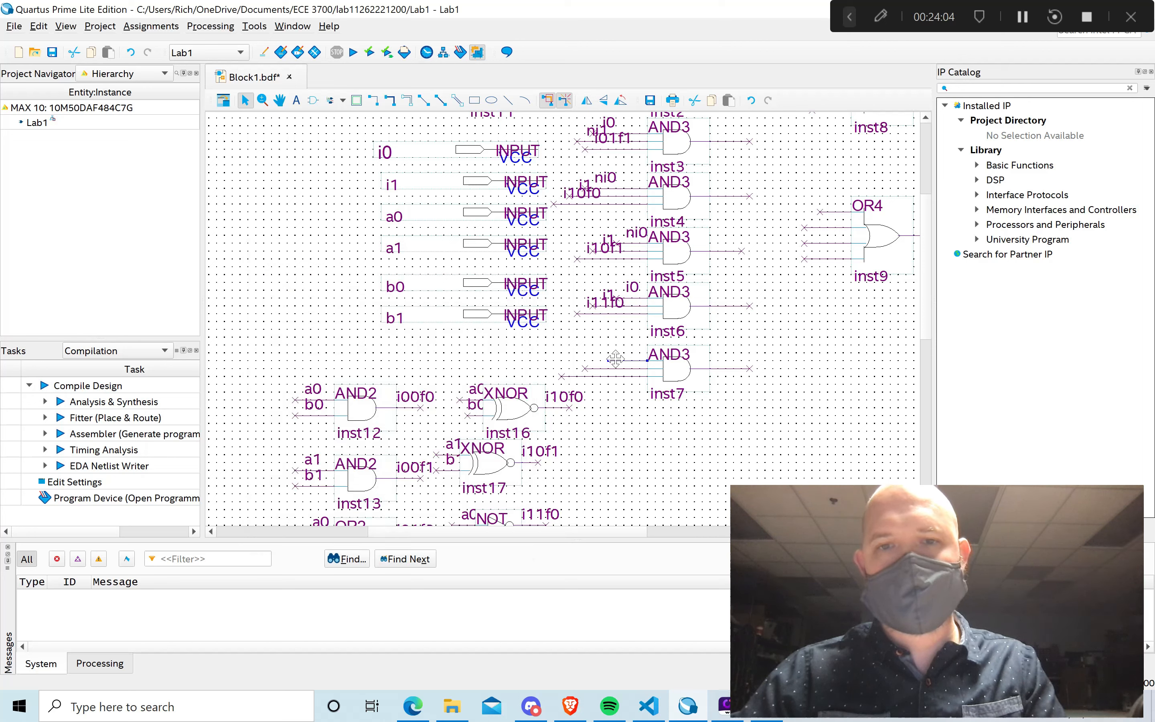
# Name the uppermost input node of AND3 gate inst7 i0.
pyautogui.rightClick(615, 359)
pyautogui.click(664, 655)
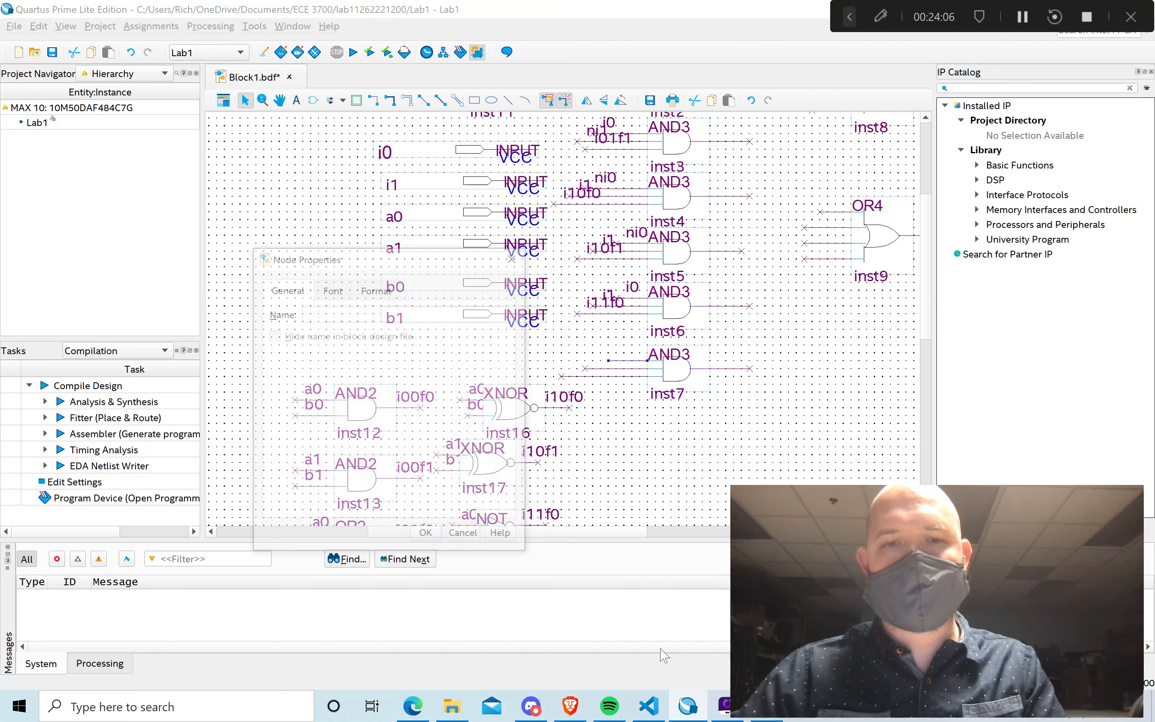
pyautogui.write('i0')
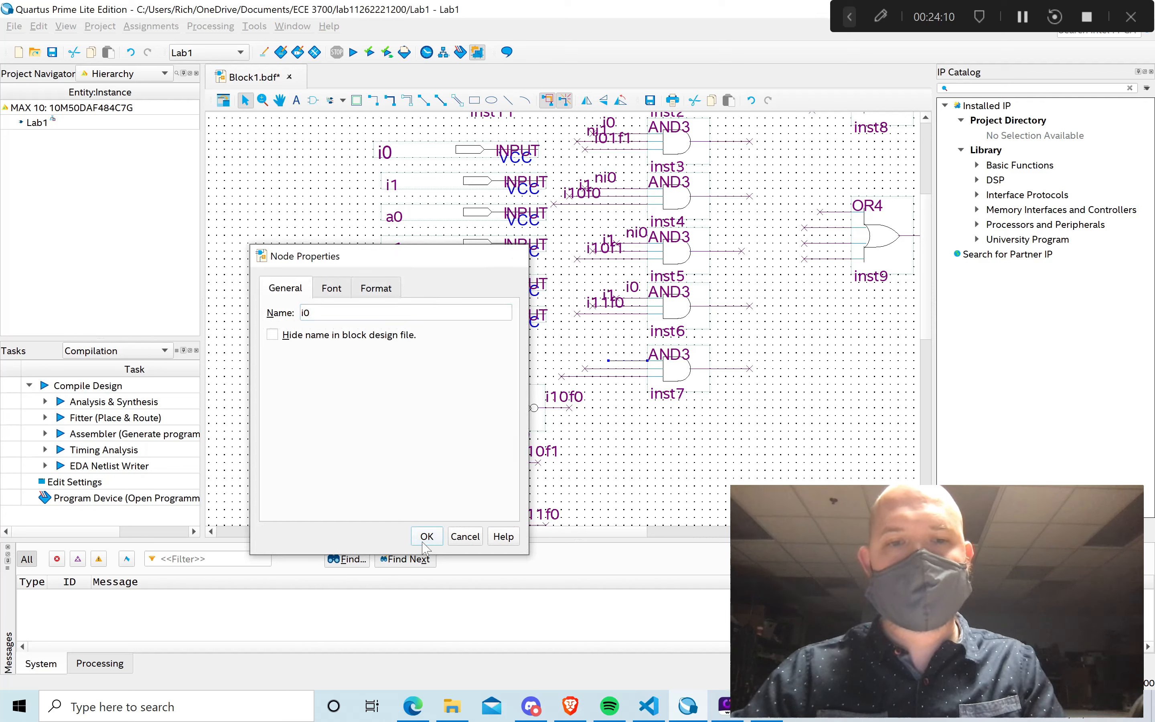
pyautogui.press('Return')
# Name the middle input node of AND3 gate inst7 i1.
pyautogui.click(587, 367)
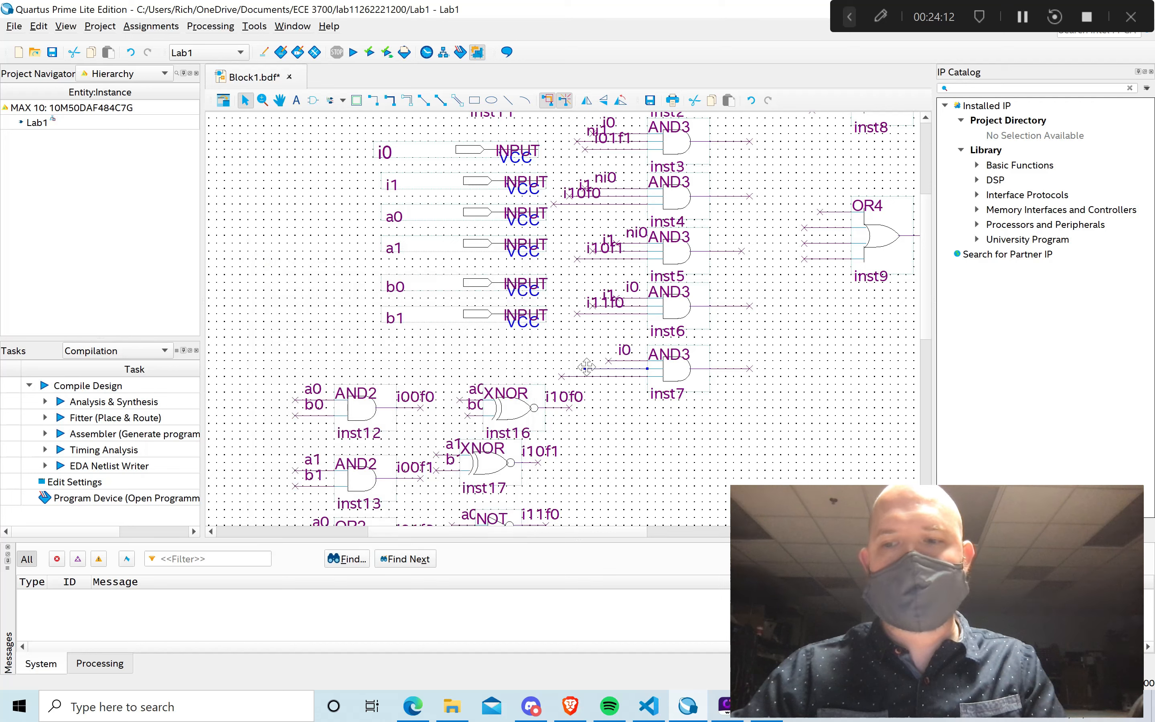
pyautogui.rightClick(587, 367)
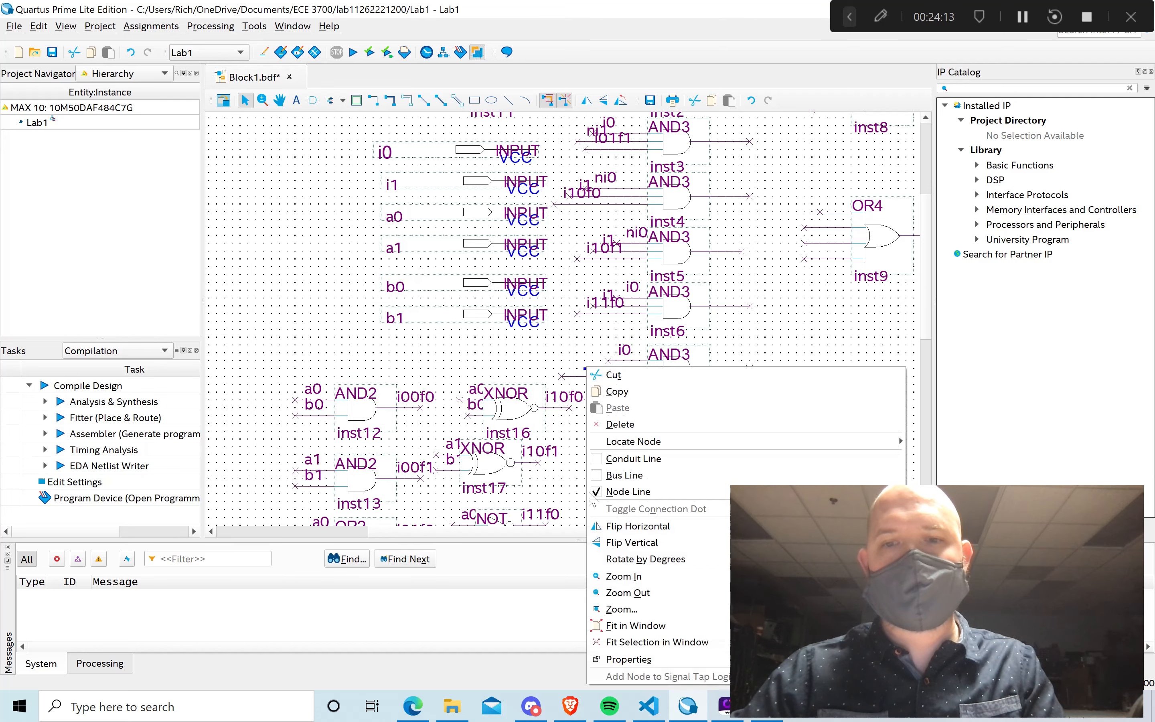
pyautogui.click(620, 658)
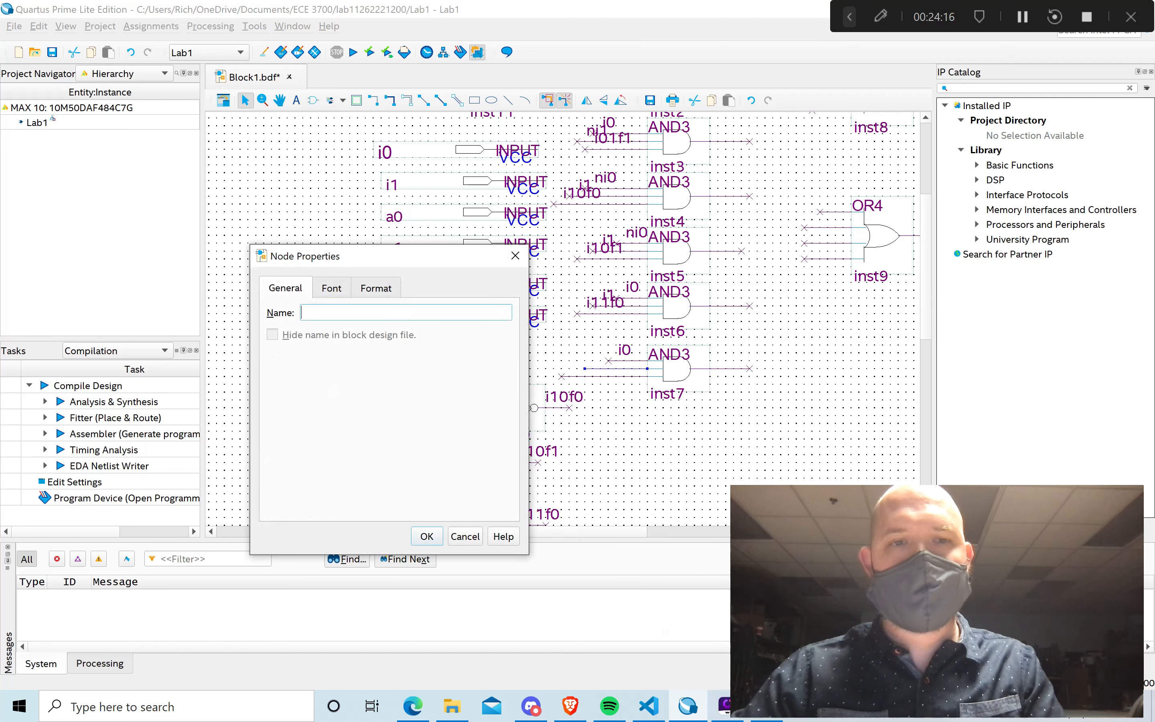
pyautogui.write('i1')
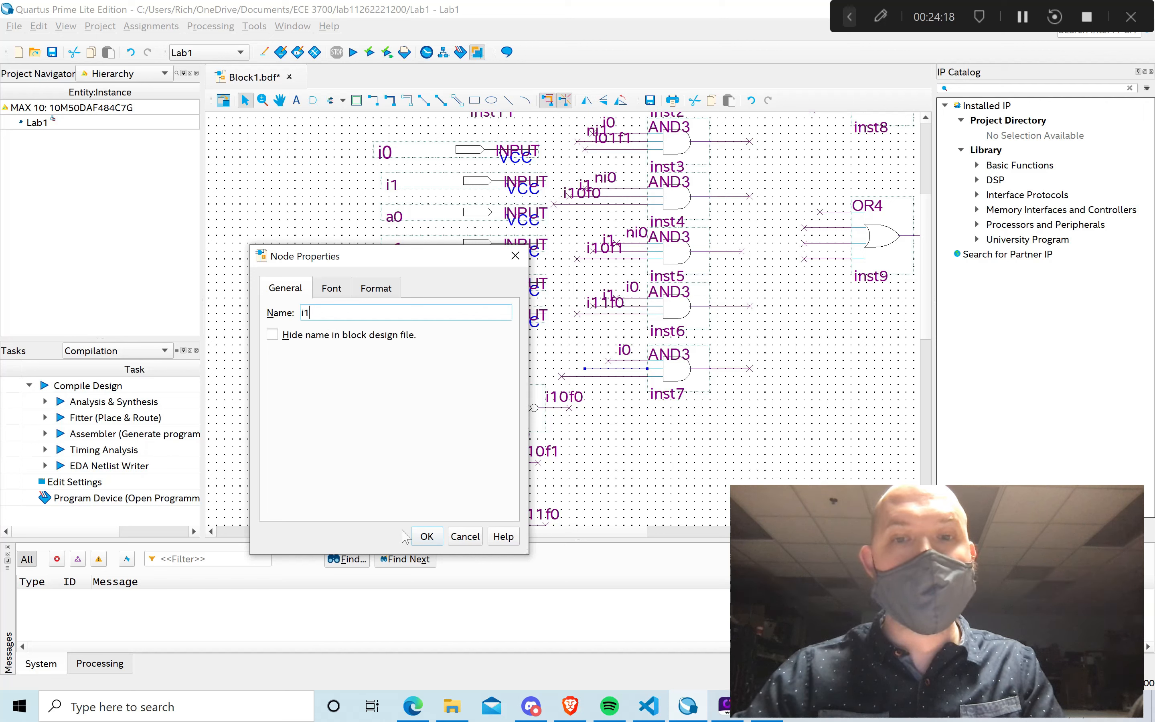
pyautogui.click(427, 536)
# Name the lowest input node of AND3 gate inst7 i11f1 and clear the selection.
pyautogui.click(562, 378)
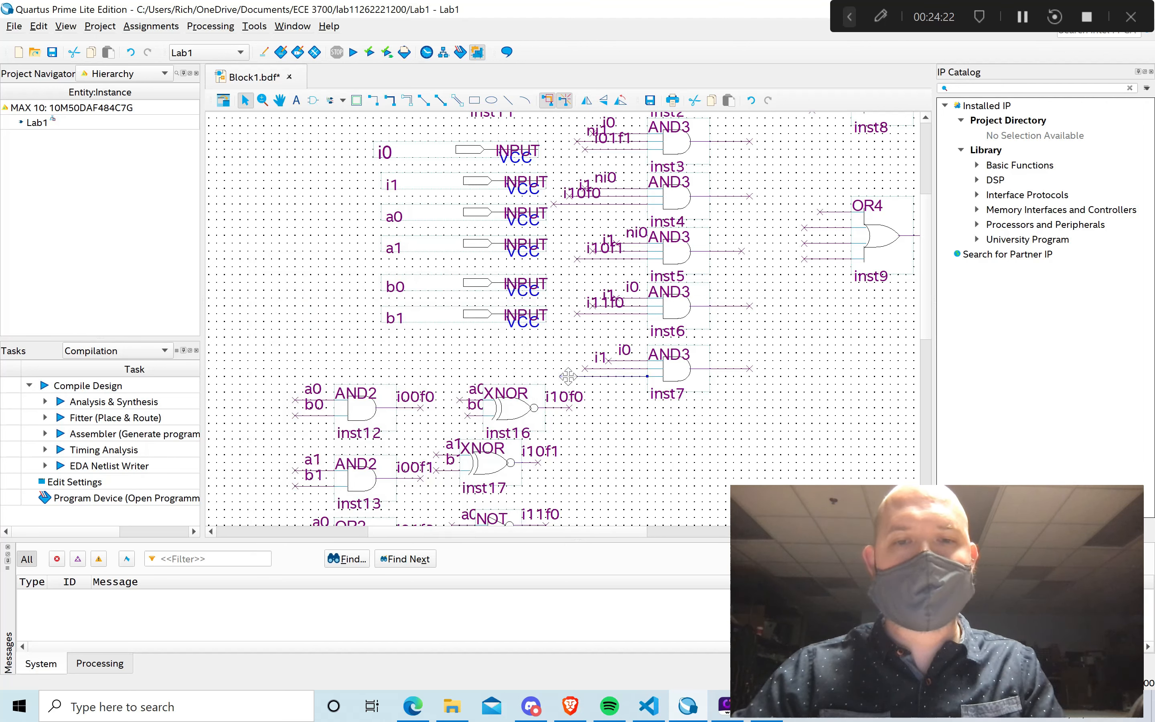
pyautogui.rightClick(568, 377)
pyautogui.click(629, 668)
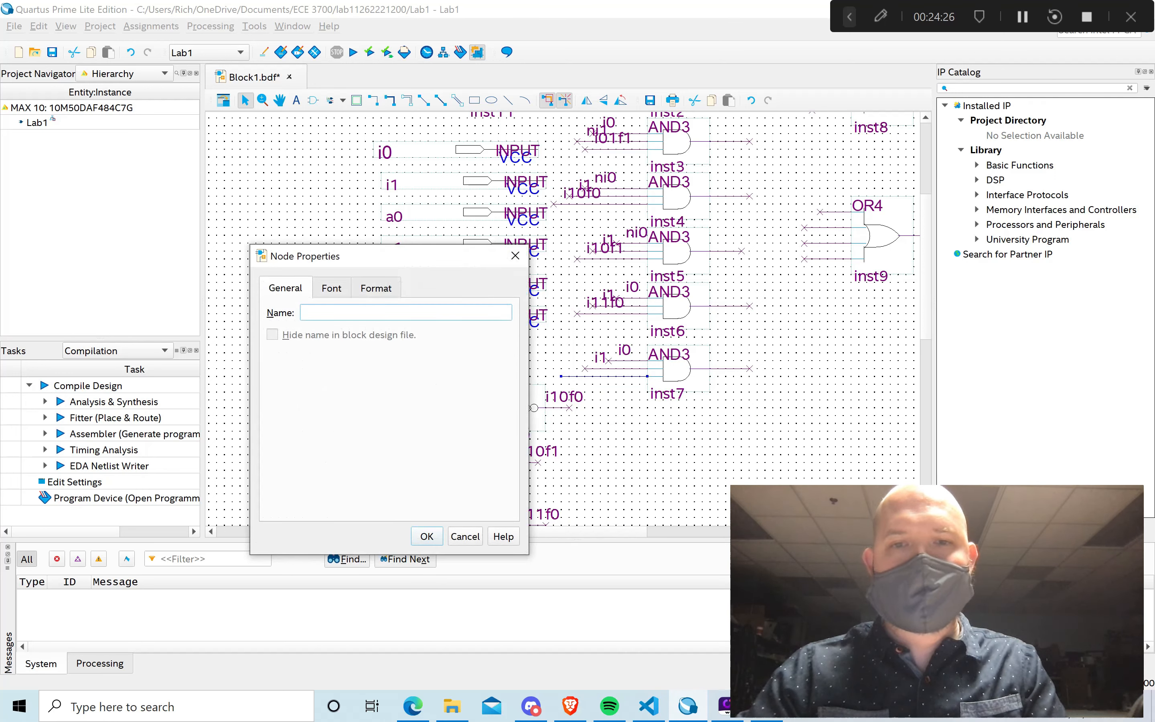
pyautogui.write('i11f1')
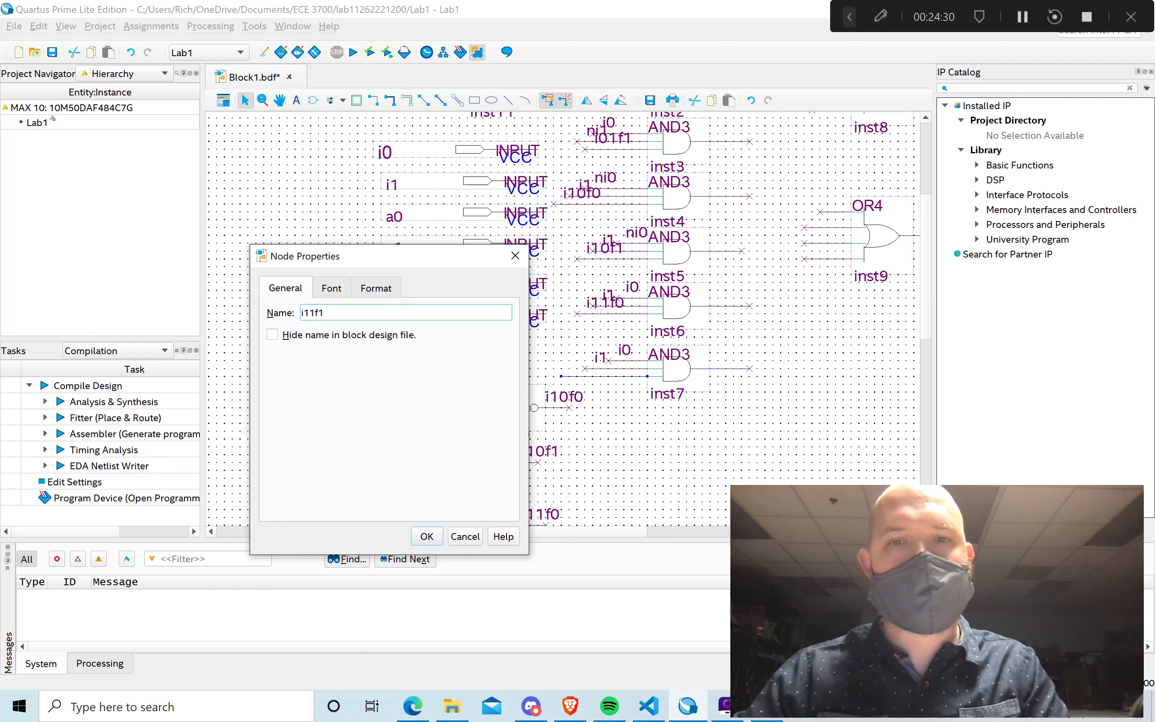
pyautogui.click(428, 537)
pyautogui.click(623, 474)
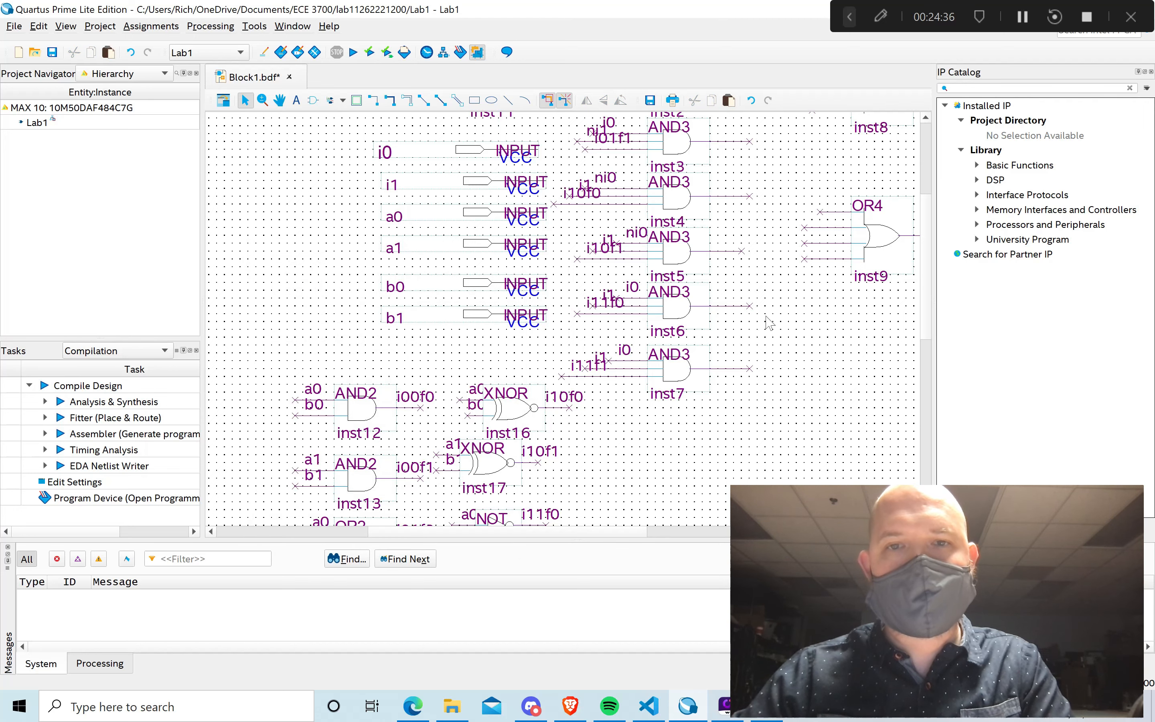
# Name the output node of the uppermost AND3 gate, inst, f01.
pyautogui.scroll(5, 801, 366)
pyautogui.scroll(1, 800, 366)
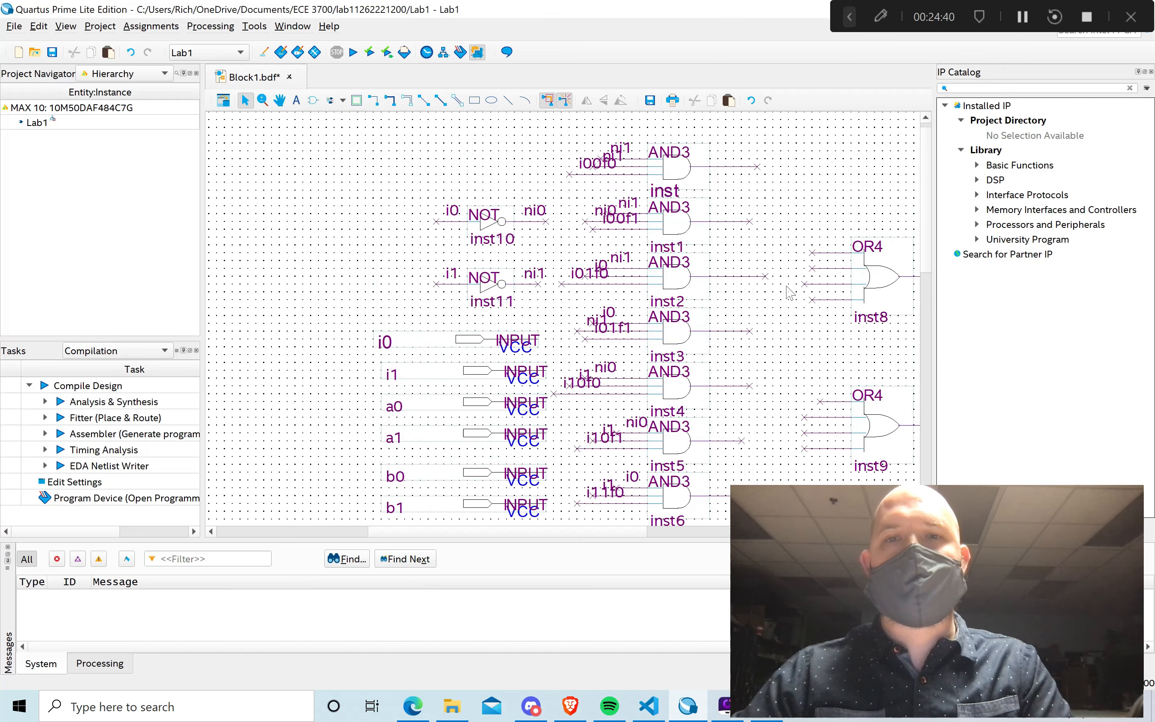
pyautogui.scroll(-1, 791, 293)
pyautogui.scroll(1, 777, 241)
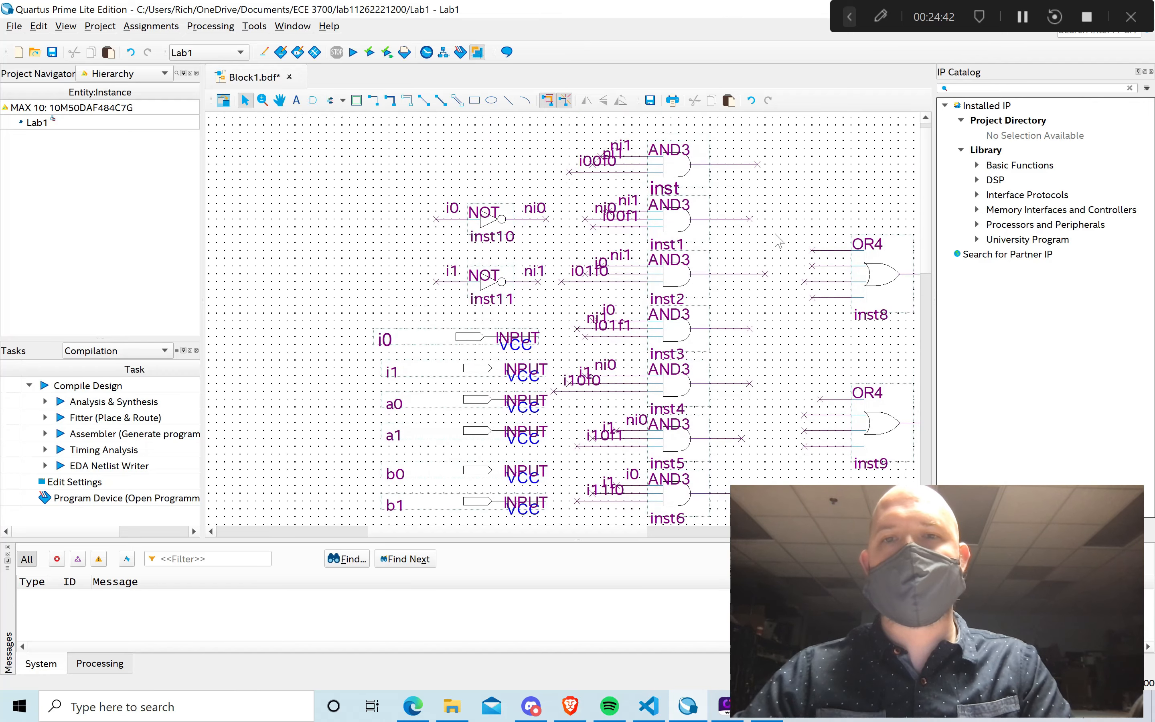
pyautogui.rightClick(735, 166)
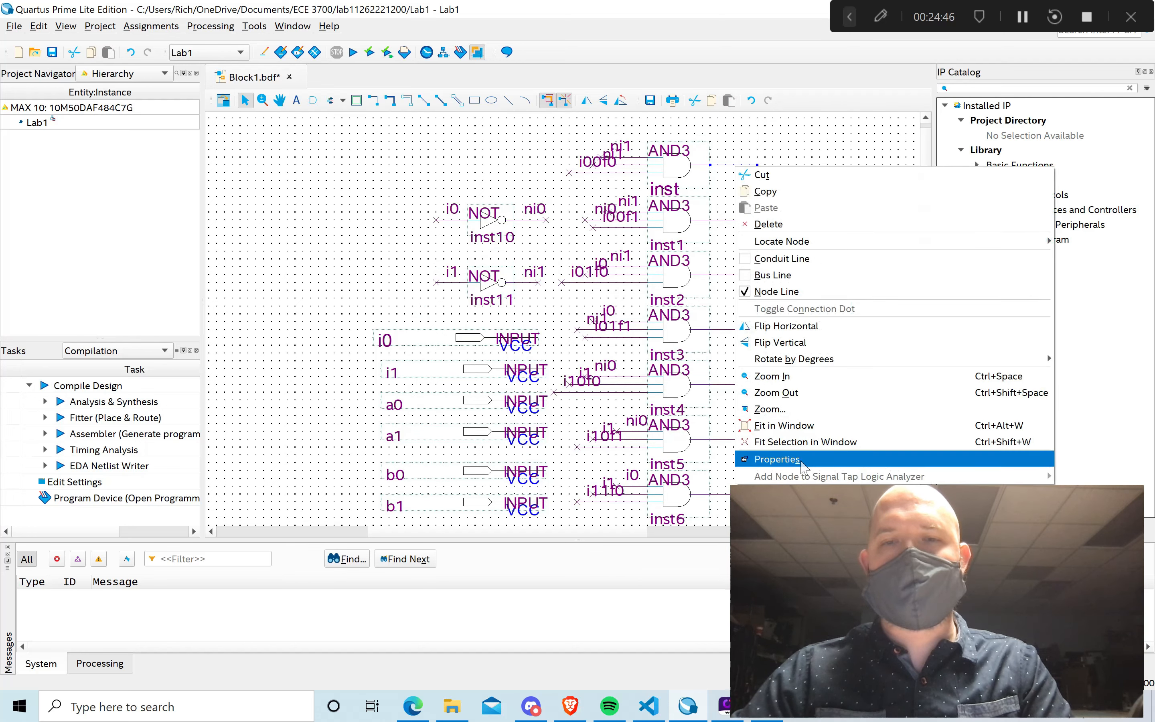
pyautogui.click(800, 460)
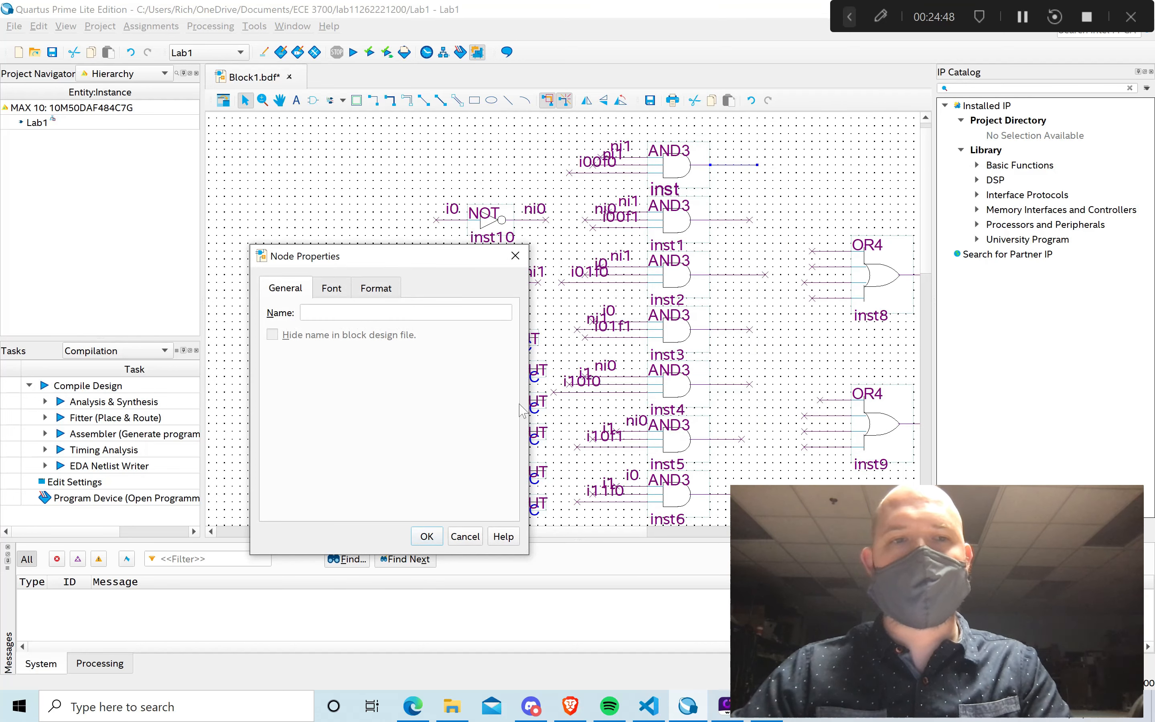
pyautogui.click(415, 313)
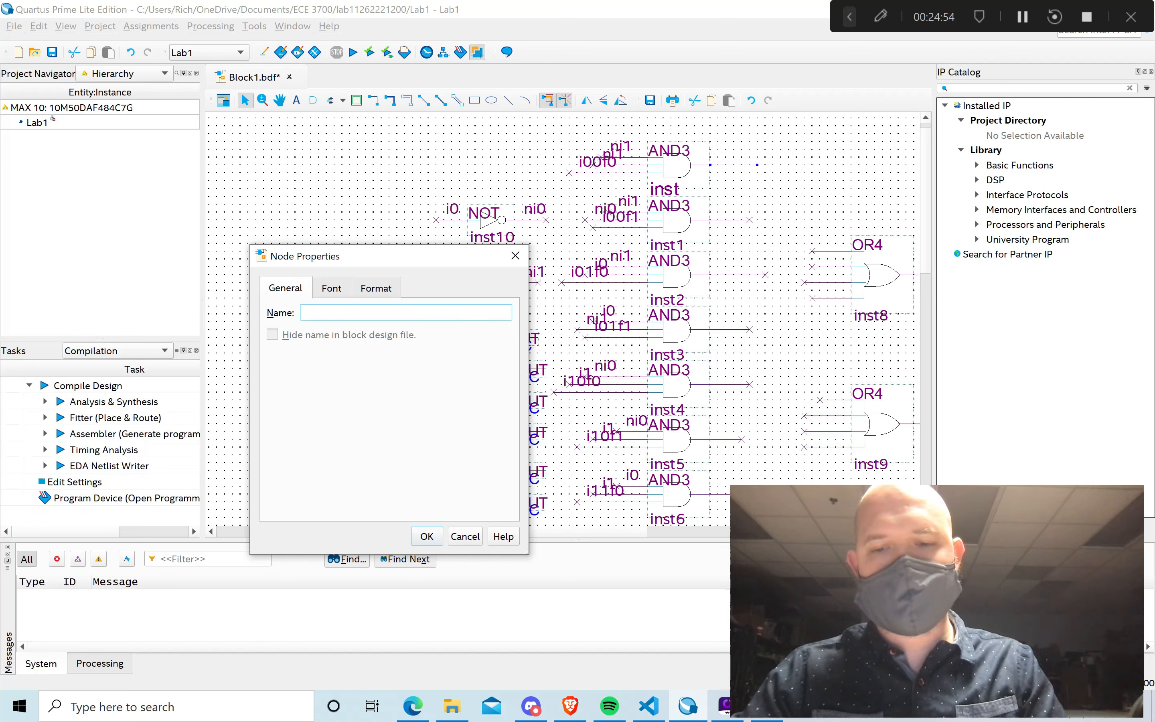
pyautogui.write('f0')
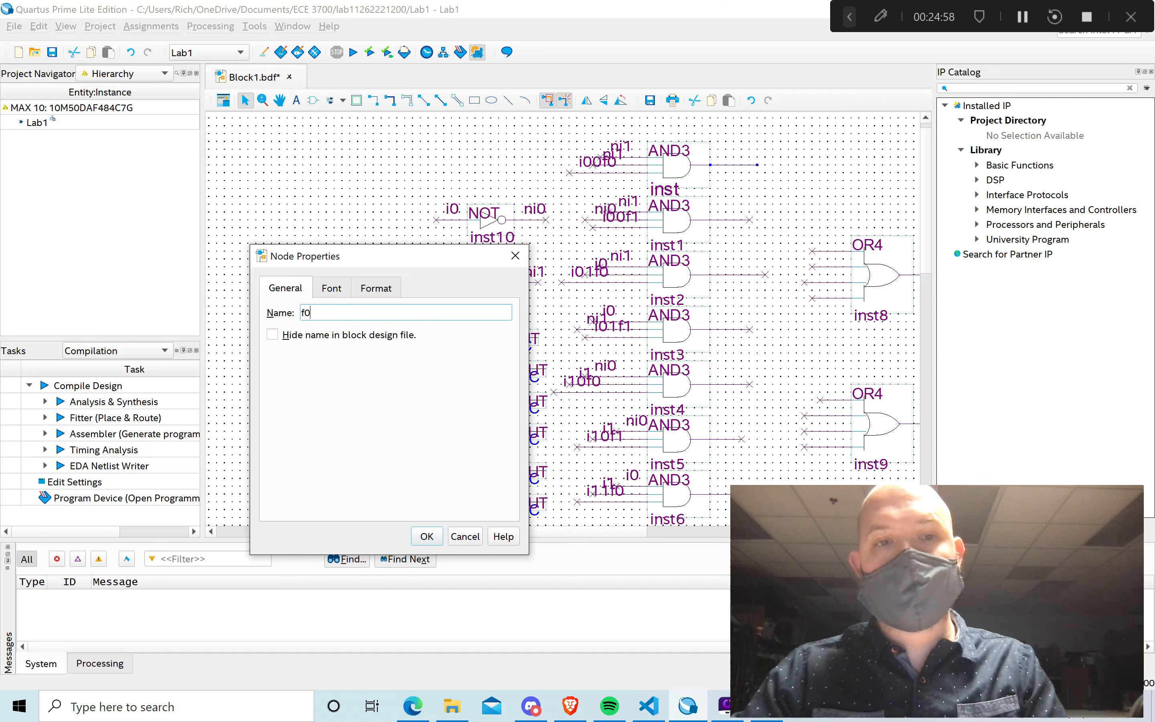
pyautogui.press('BackSpace')
pyautogui.press('BackSpace')
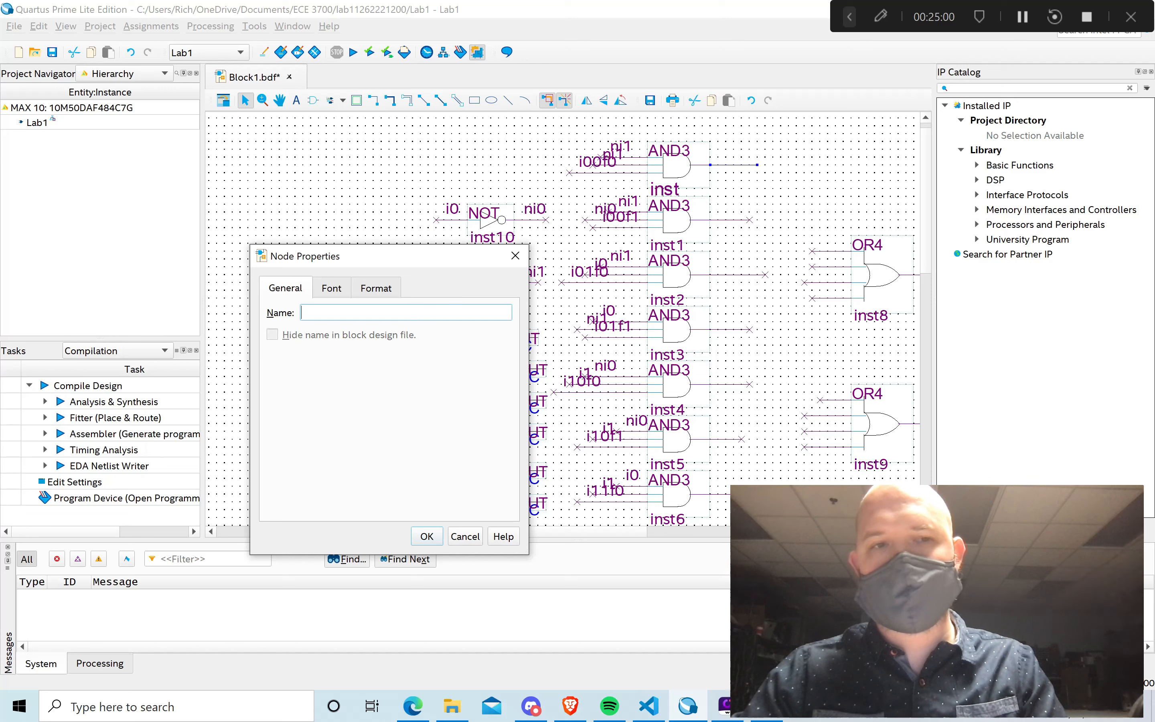
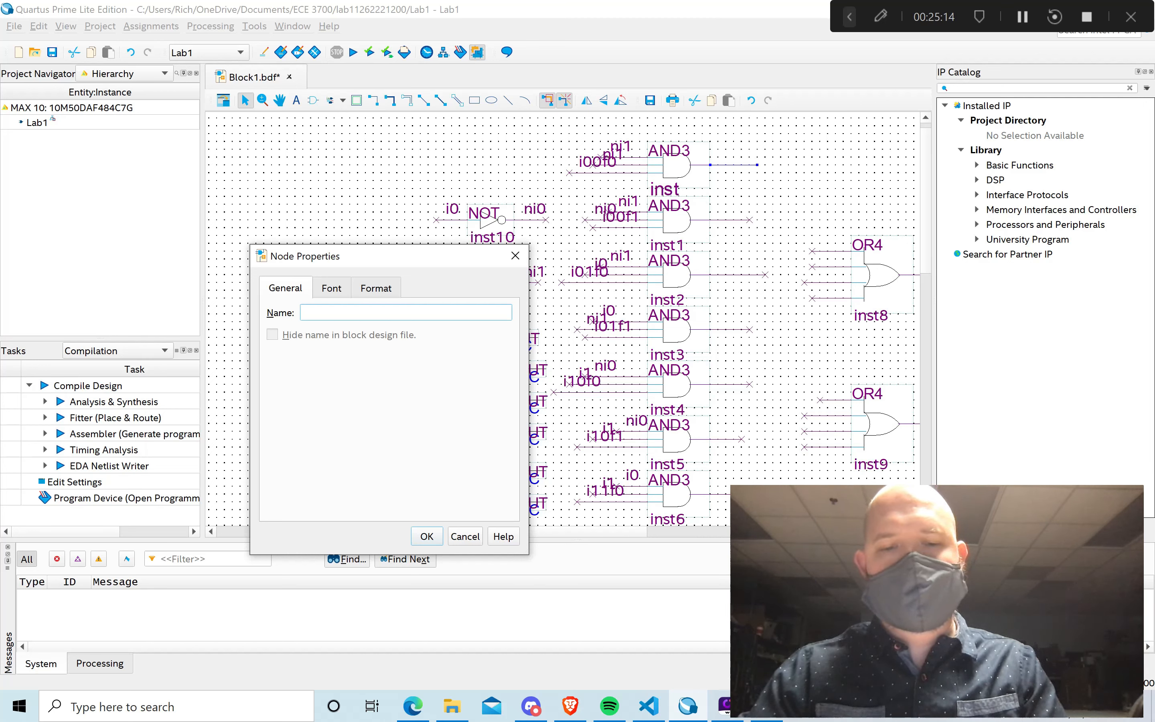
pyautogui.write('f01')
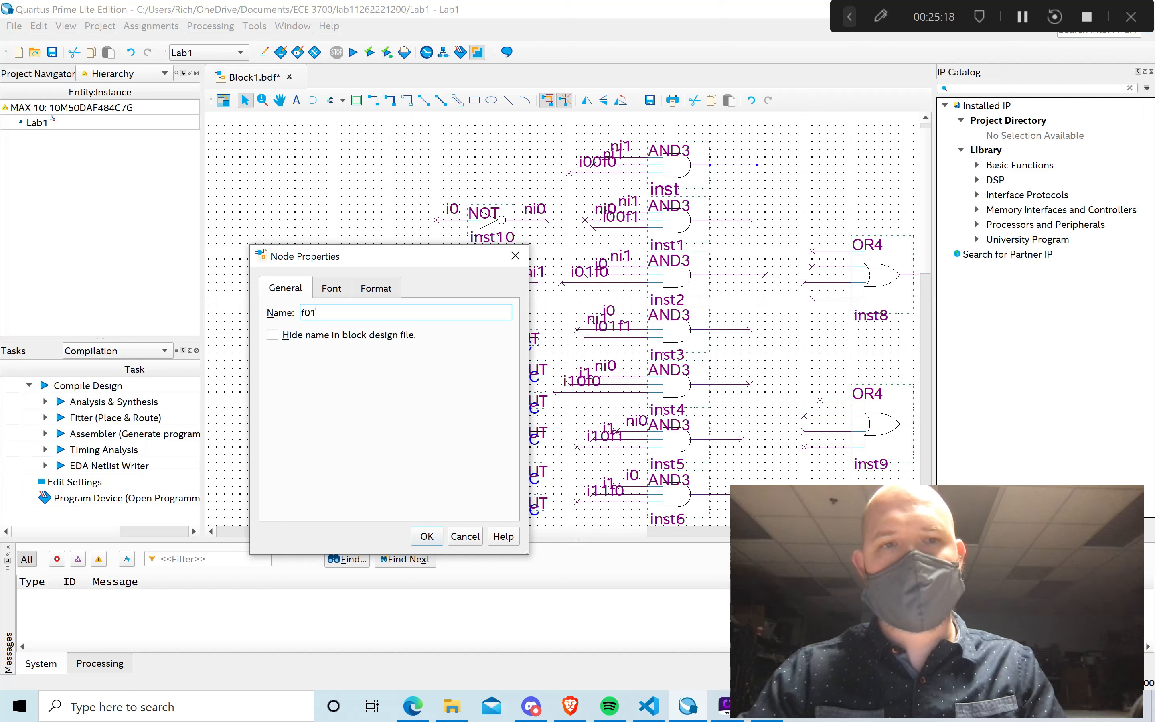
pyautogui.click(427, 536)
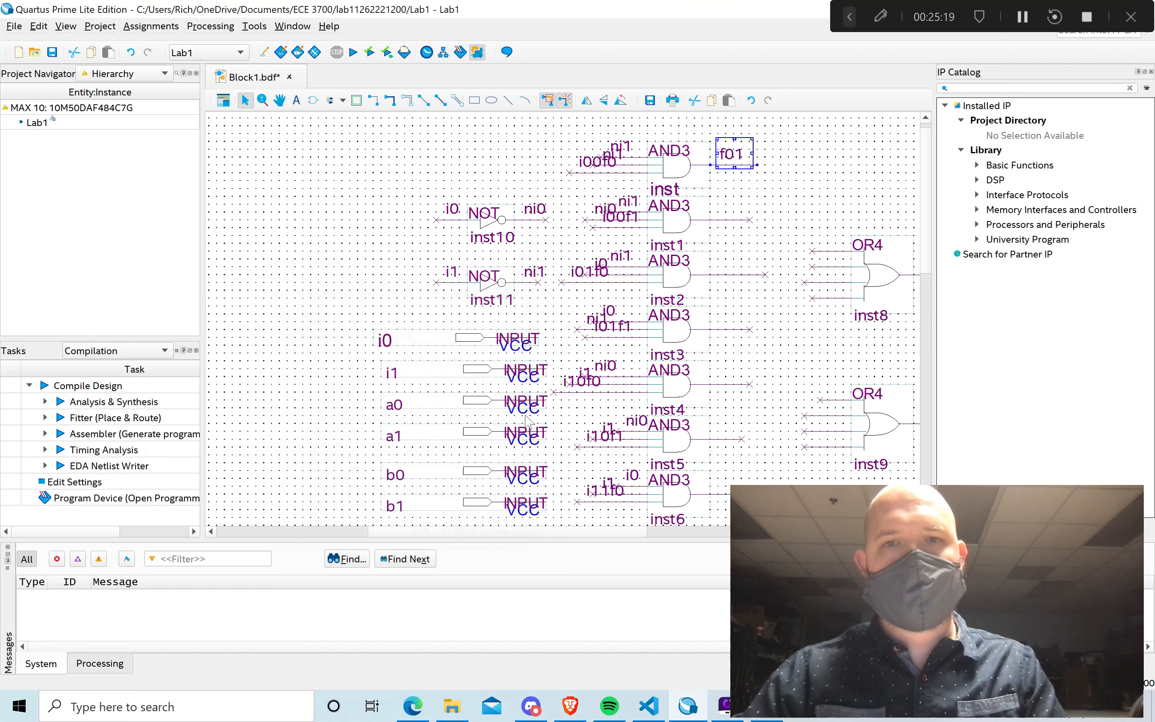
pyautogui.click(747, 220)
pyautogui.rightClick(747, 220)
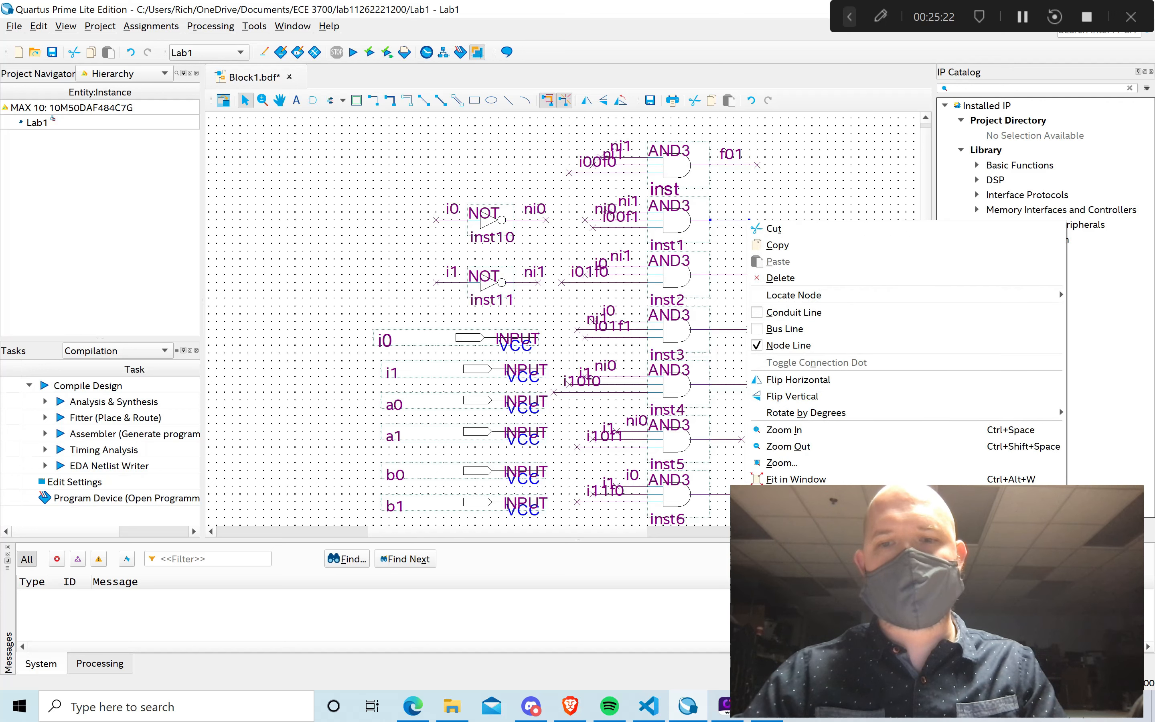
pyautogui.click(783, 513)
pyautogui.click(372, 297)
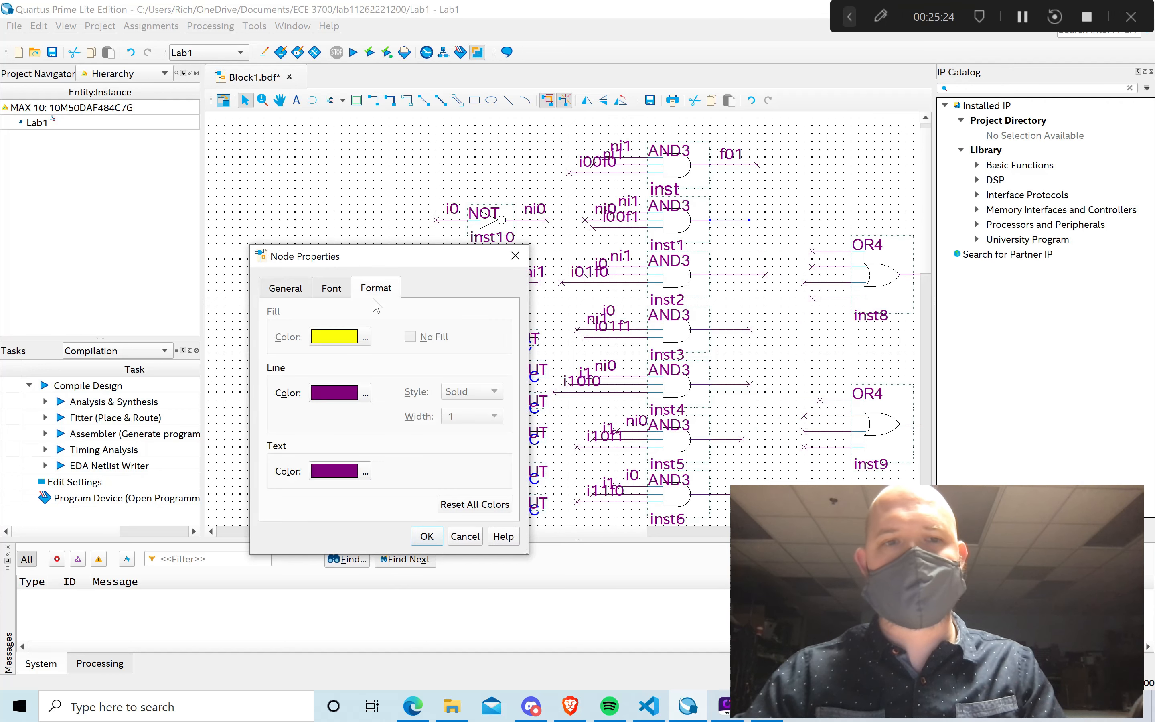
pyautogui.click(290, 288)
pyautogui.click(310, 312)
pyautogui.write('f02')
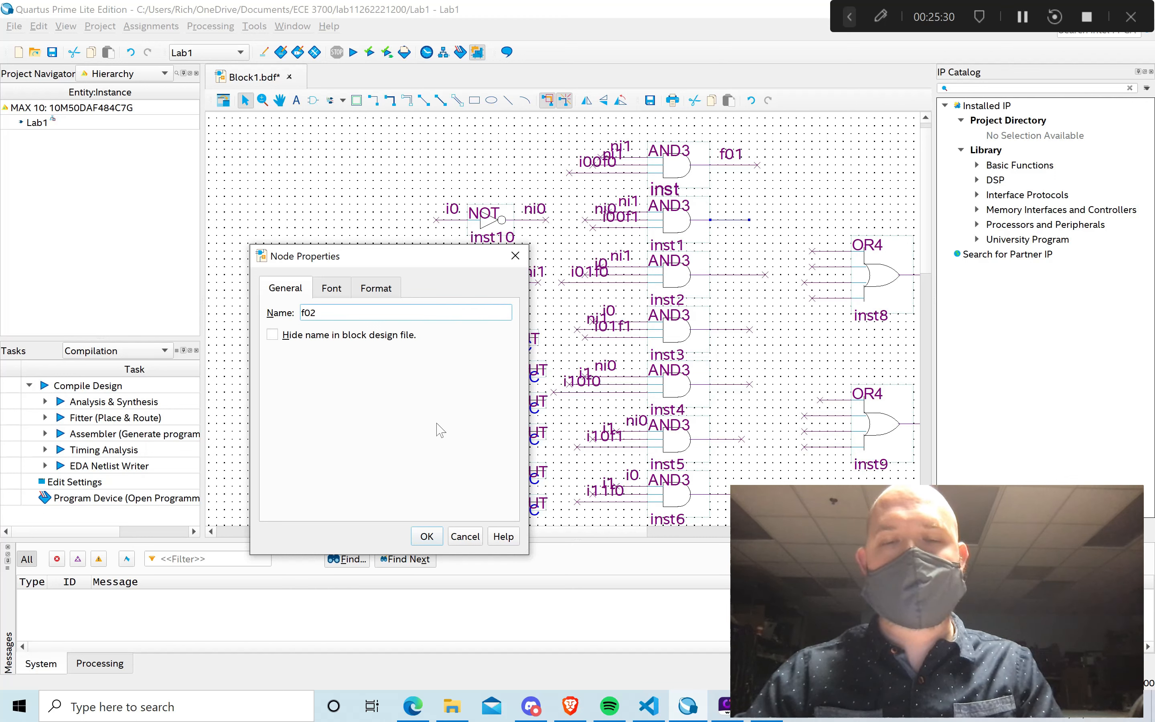
pyautogui.click(464, 536)
pyautogui.click(729, 274)
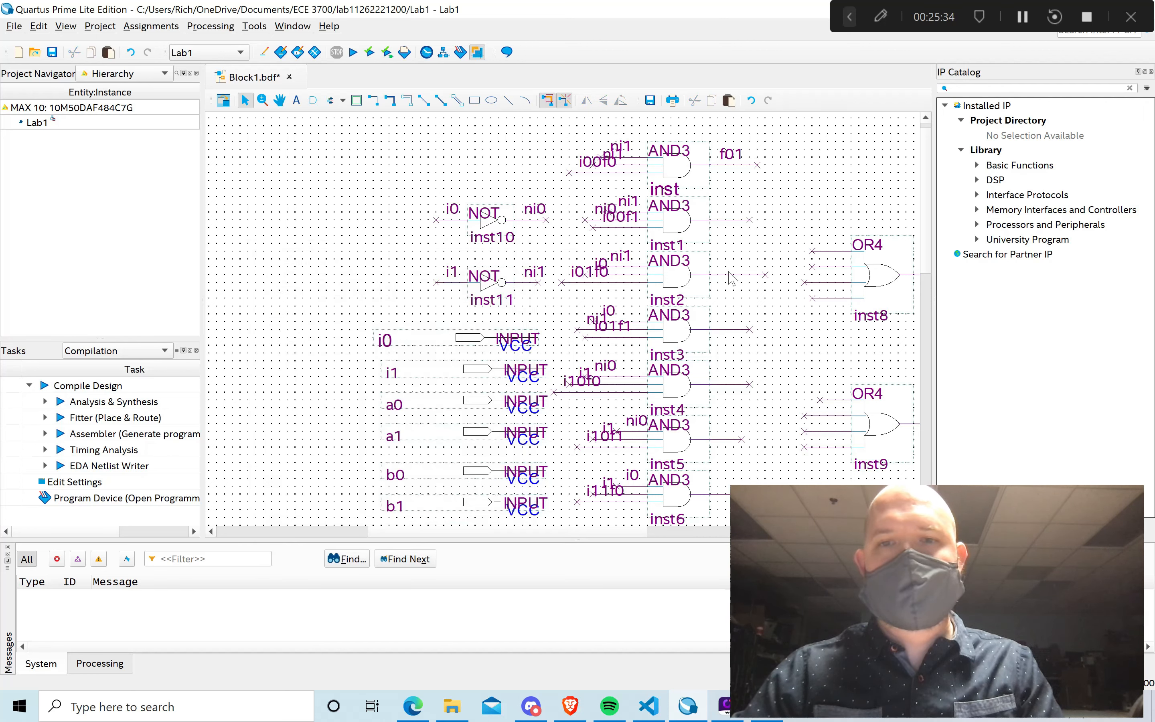
pyautogui.click(729, 273)
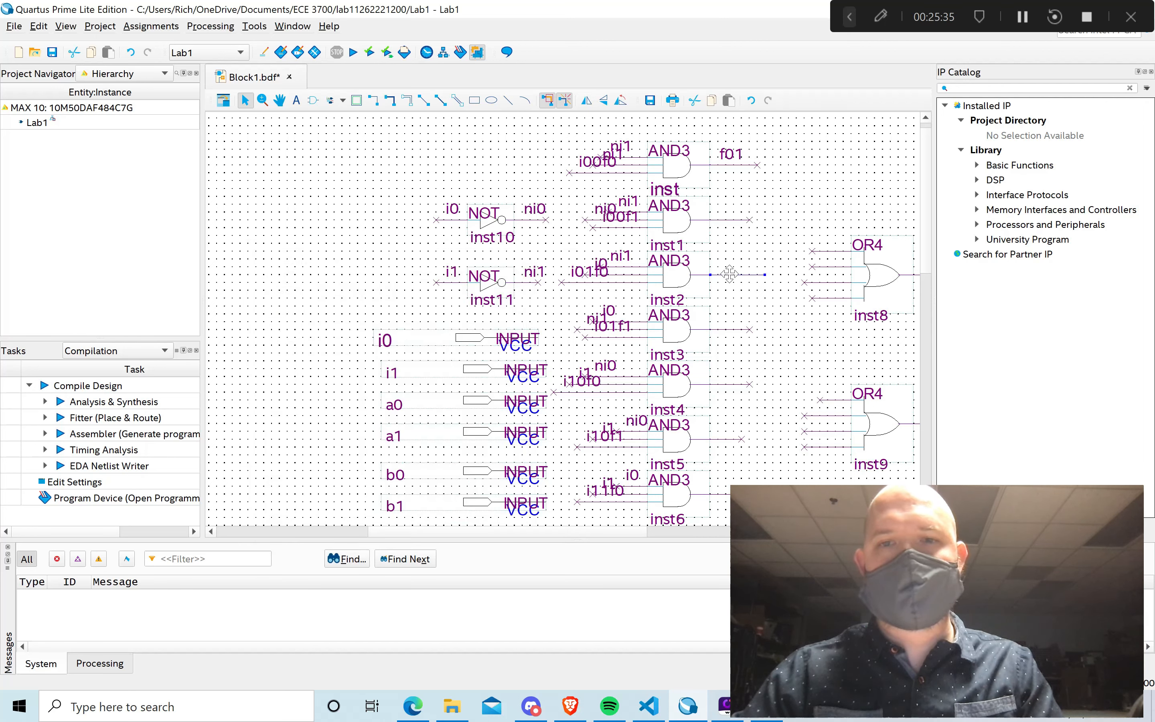
# Name the output node of the second AND3 gate, inst1, f01.
pyautogui.rightClick(731, 220)
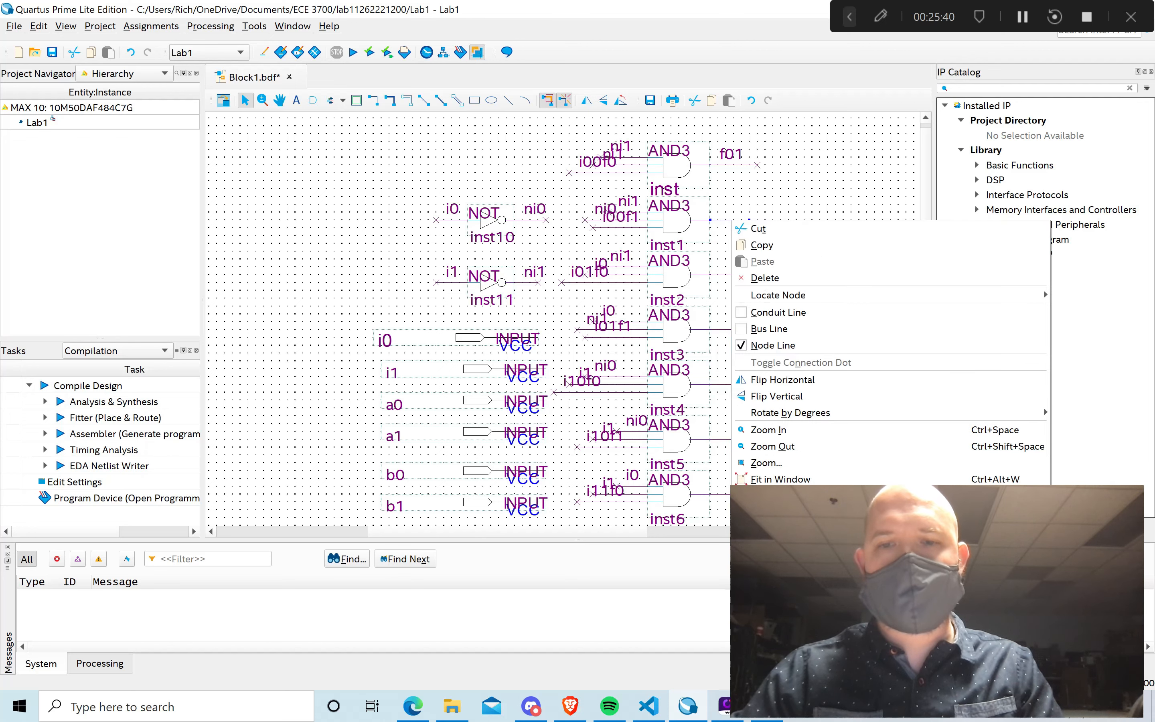
pyautogui.click(773, 513)
pyautogui.click(422, 313)
pyautogui.write('f01')
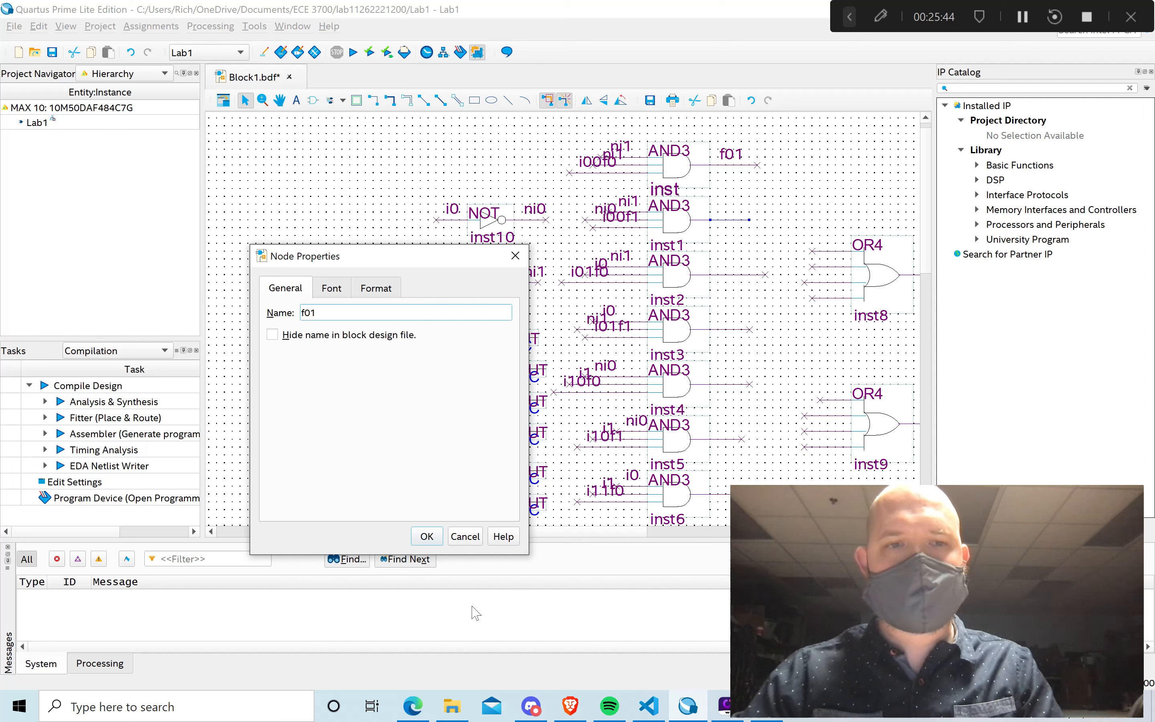
pyautogui.click(427, 538)
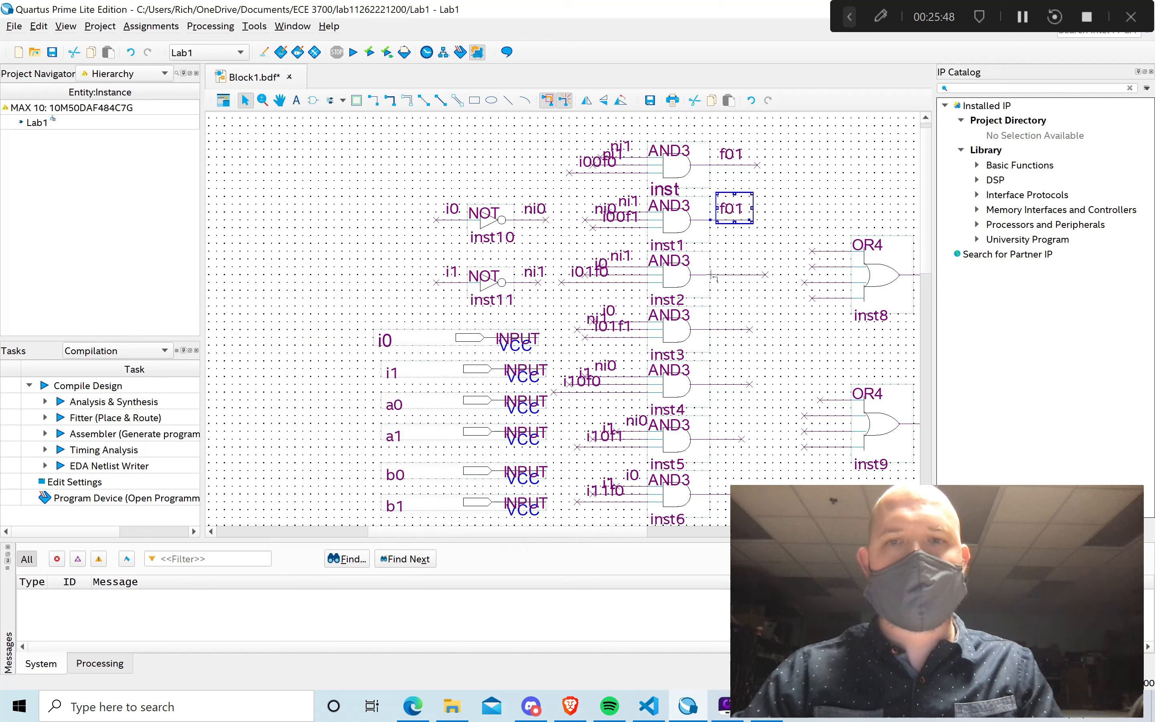
# Name the output node of the third AND3 gate, inst2, f10.
pyautogui.click(730, 274)
pyautogui.click(734, 274)
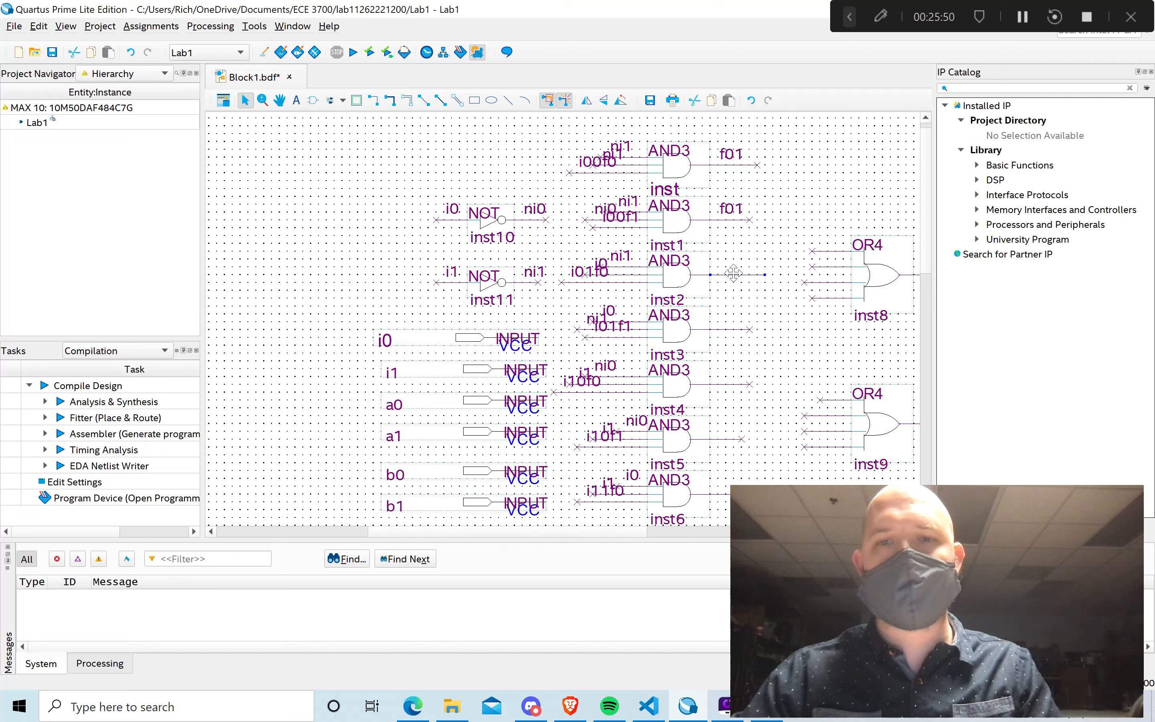
pyautogui.rightClick(734, 273)
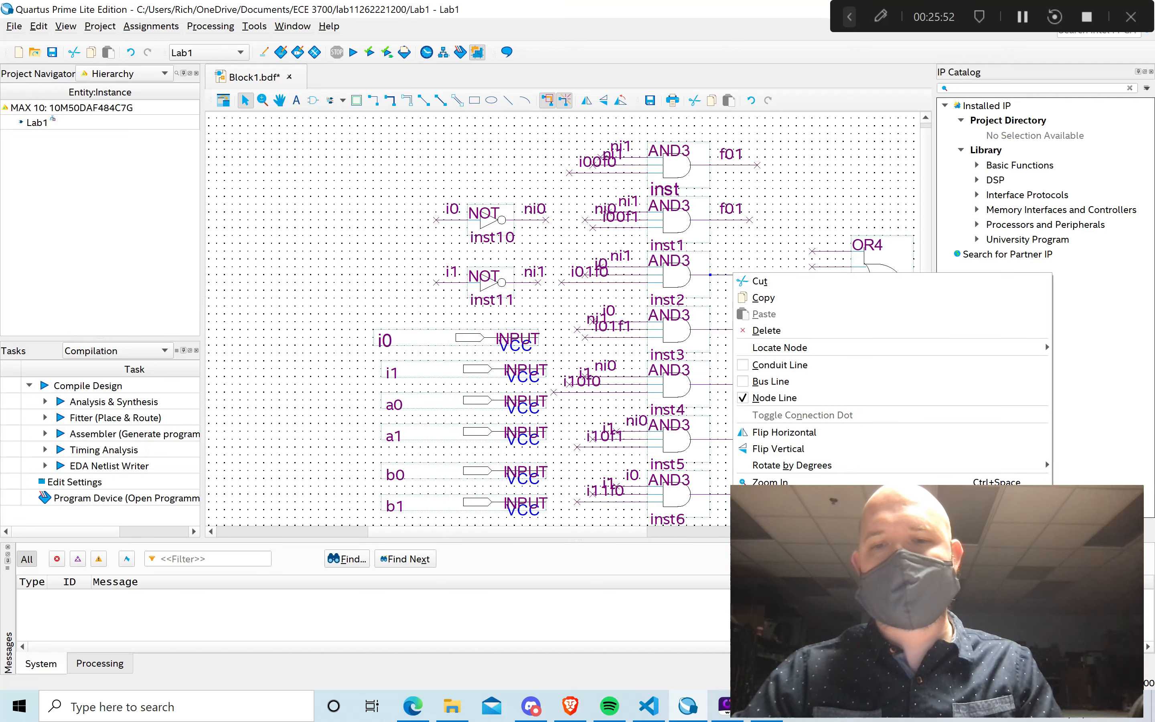
pyautogui.click(775, 516)
pyautogui.click(319, 312)
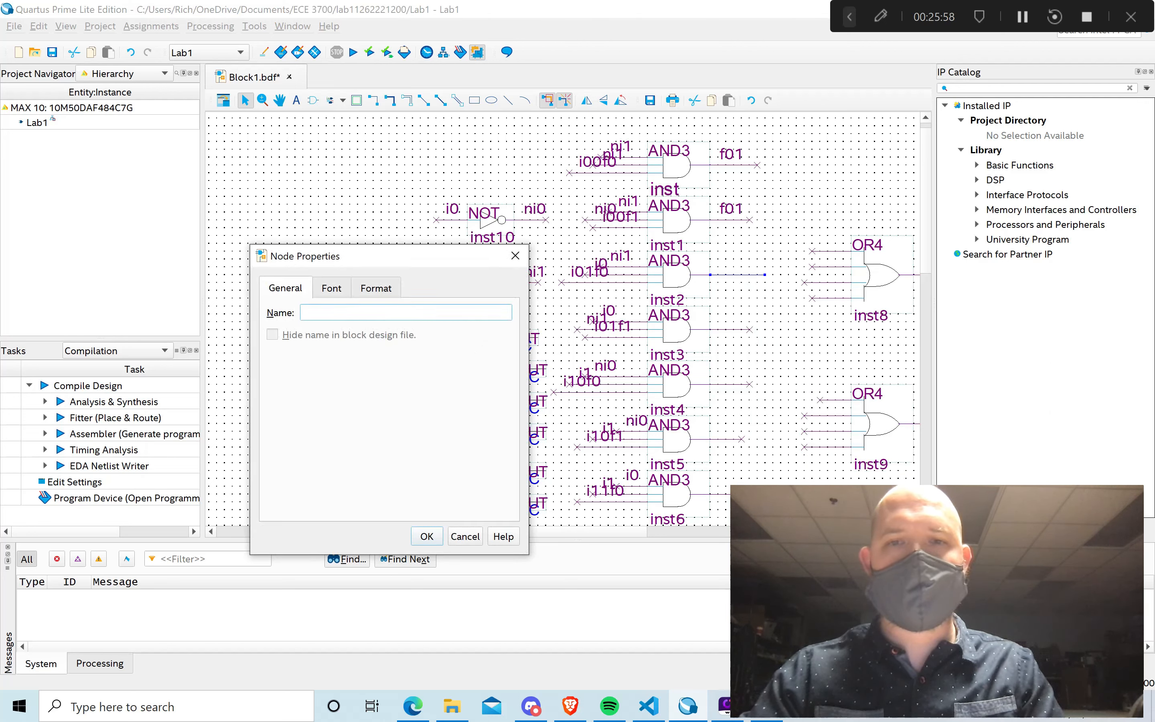
pyautogui.write('f10')
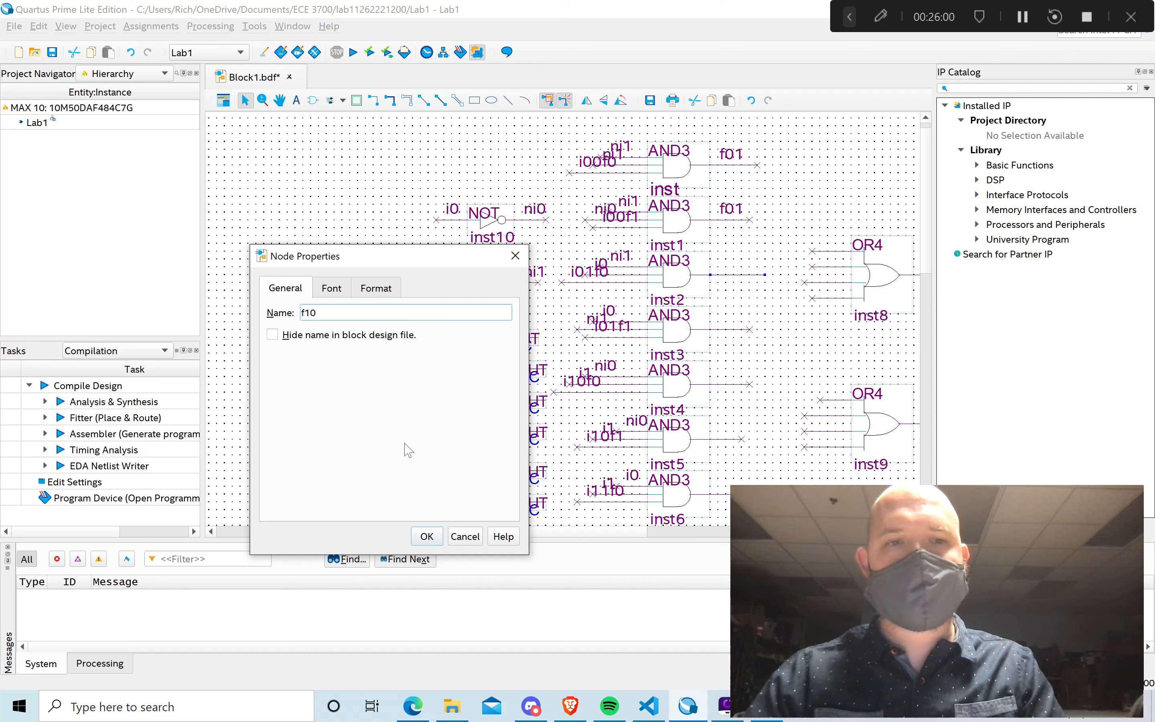
pyautogui.click(432, 537)
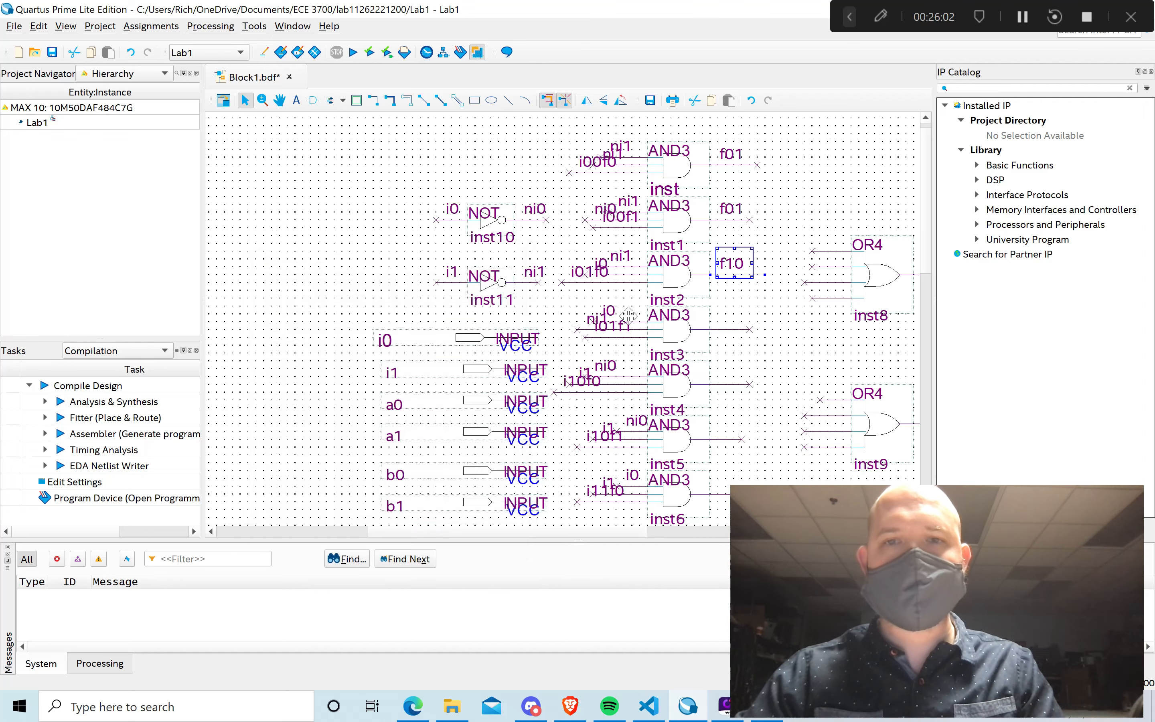
pyautogui.click(723, 327)
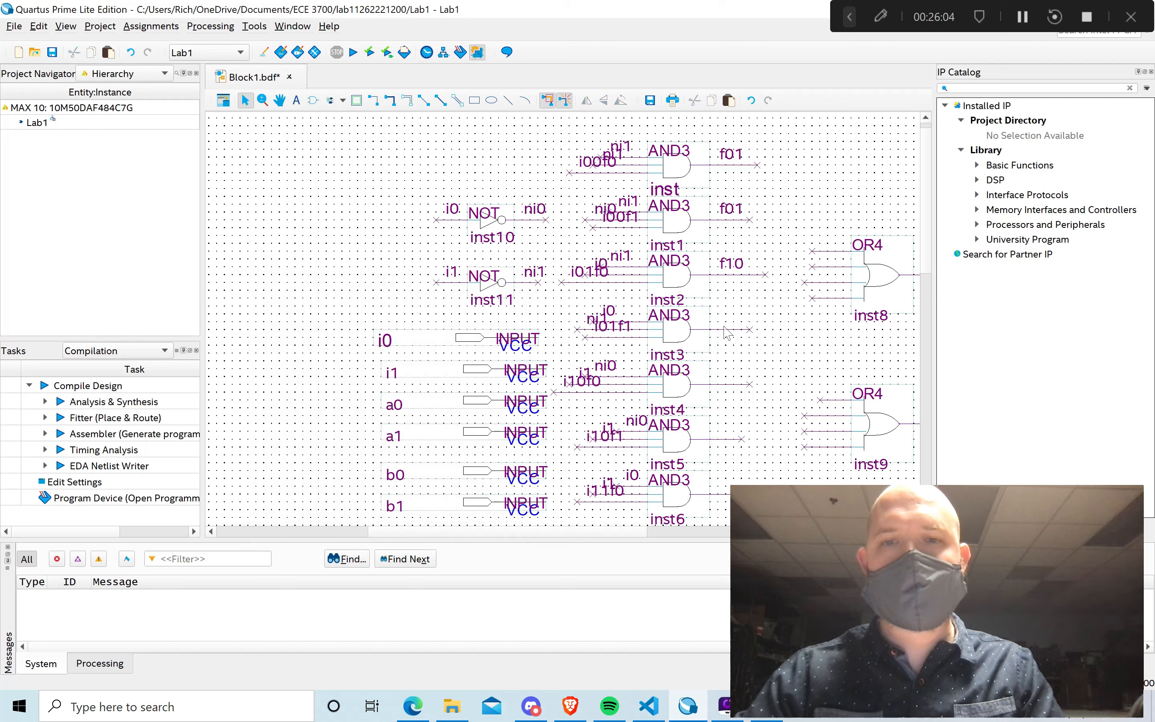
pyautogui.rightClick(726, 329)
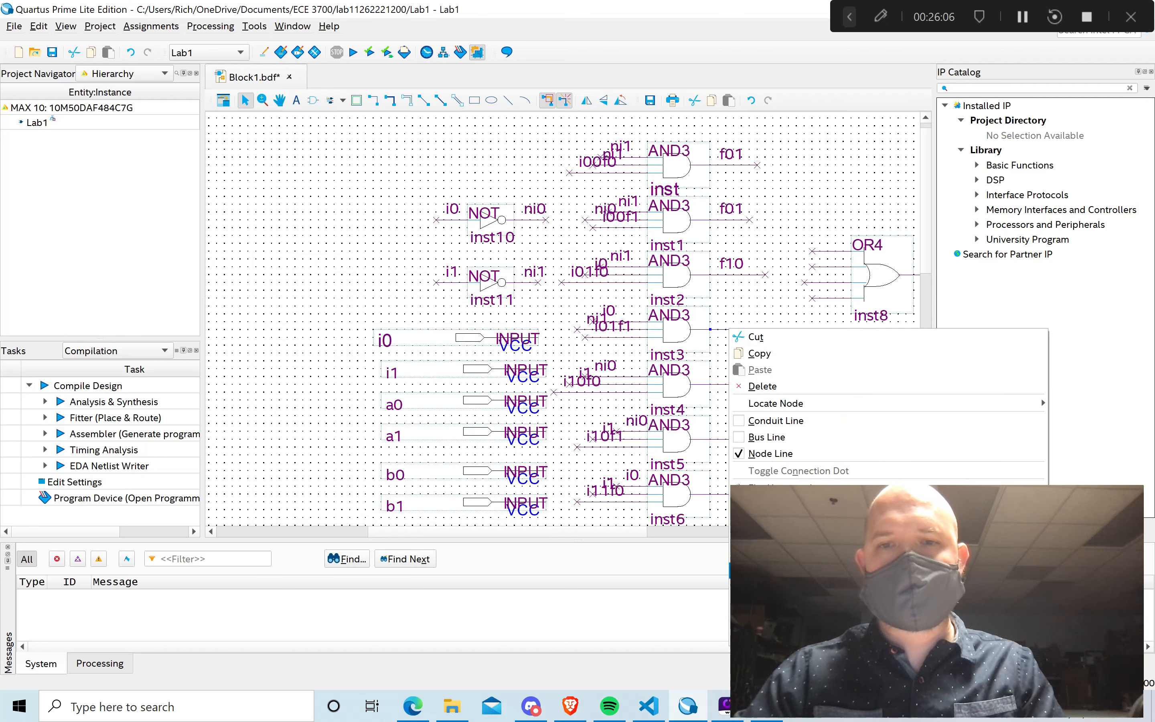
pyautogui.click(766, 622)
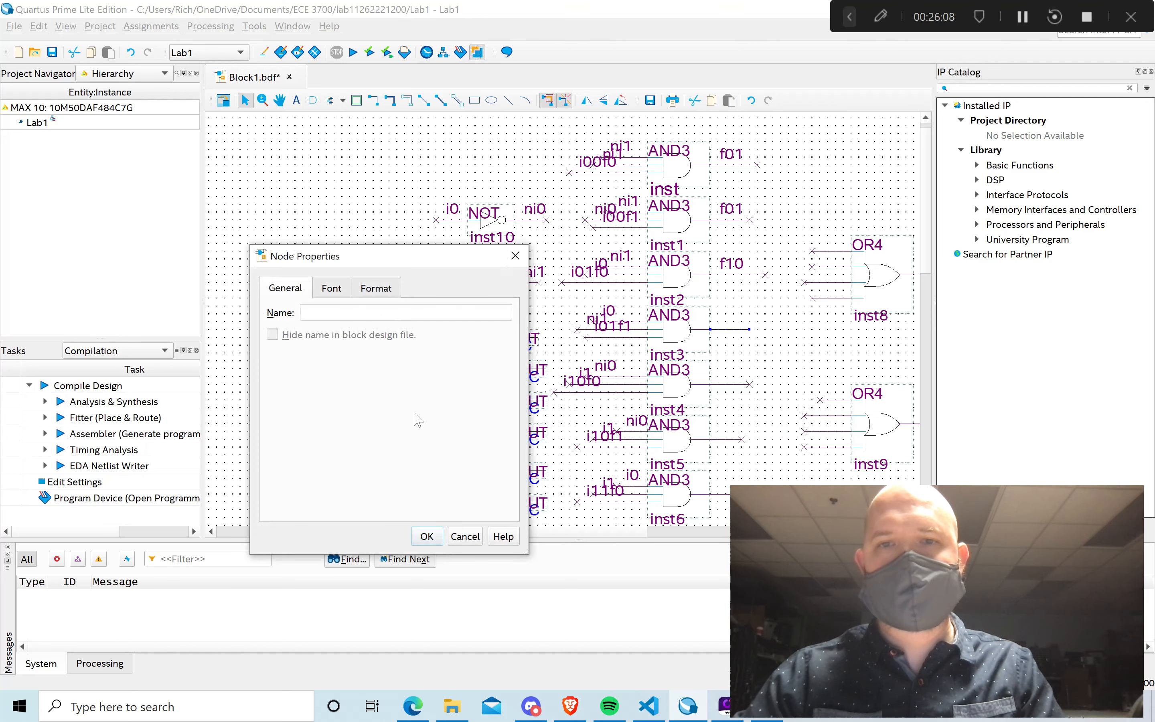
pyautogui.click(319, 313)
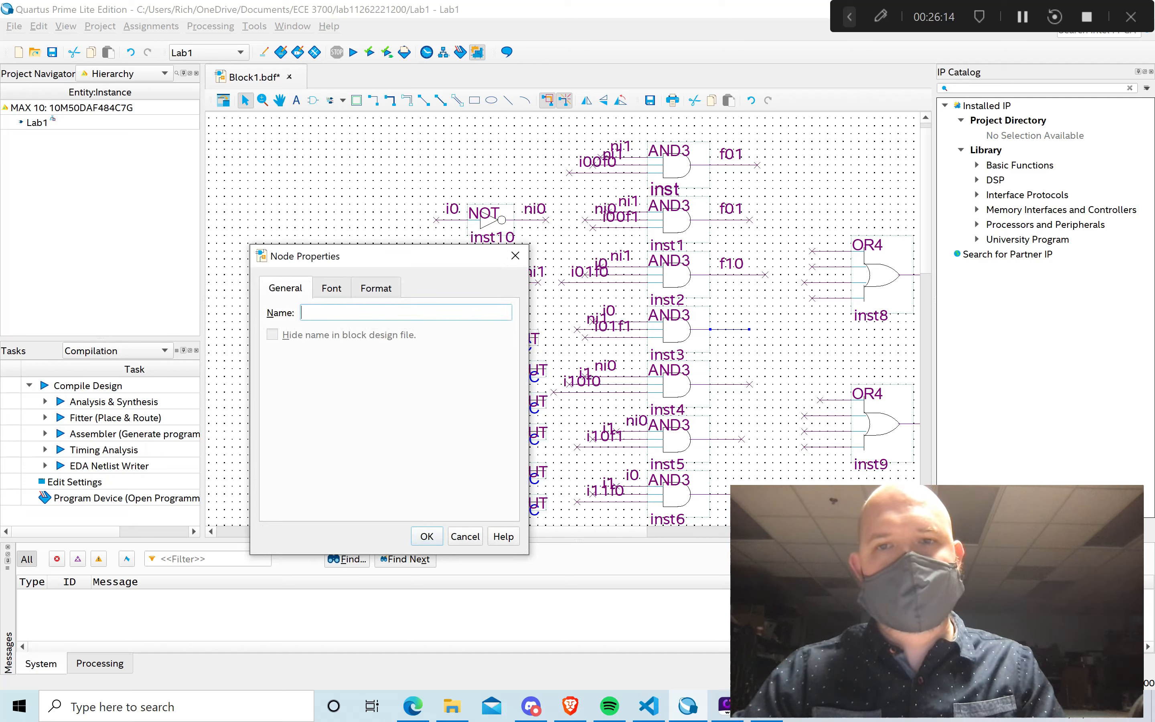
pyautogui.click(515, 256)
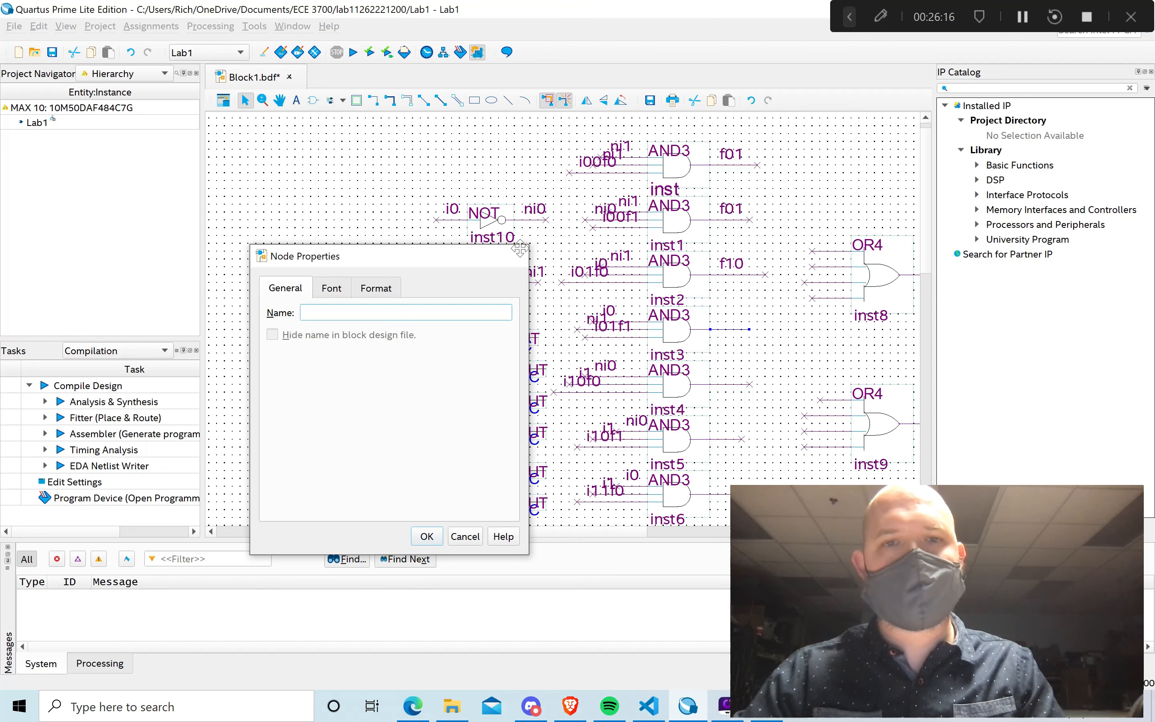
pyautogui.click(623, 255)
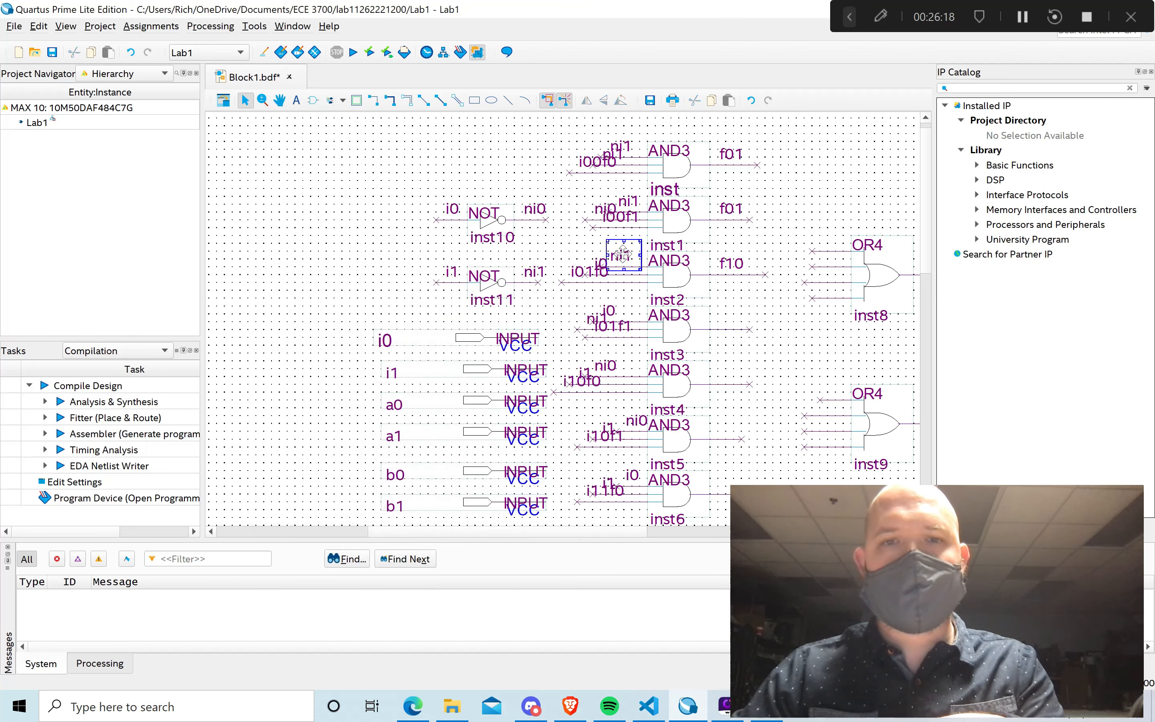
pyautogui.click(726, 264)
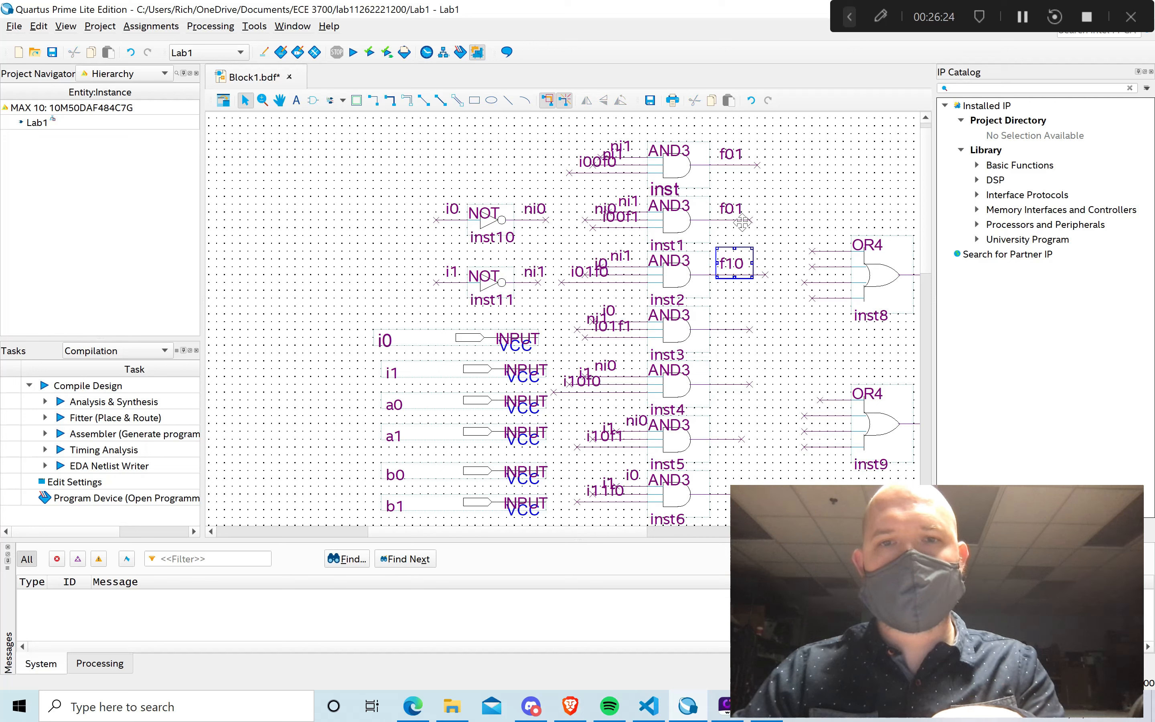
# Rename the output node of AND3 gate inst1 to f11.
pyautogui.doubleClick(732, 207)
pyautogui.press('BackSpace')
pyautogui.write('1')
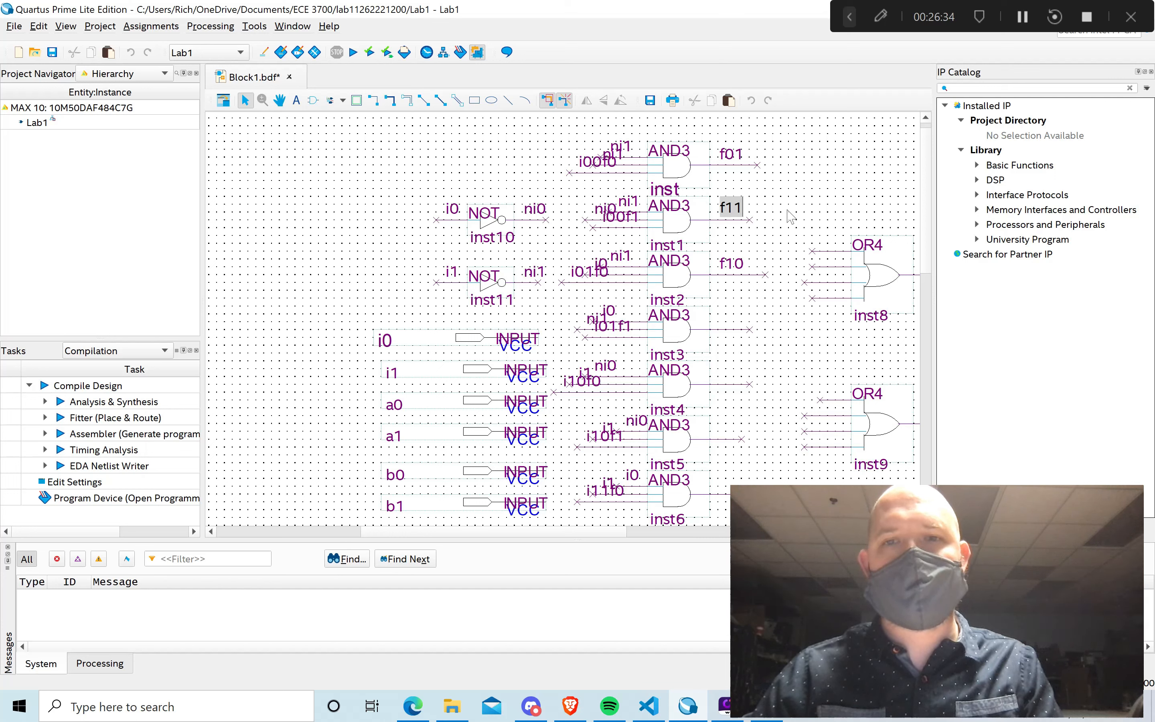
# Rename the output node of AND3 gate inst2 to f02.
pyautogui.press('Tab')
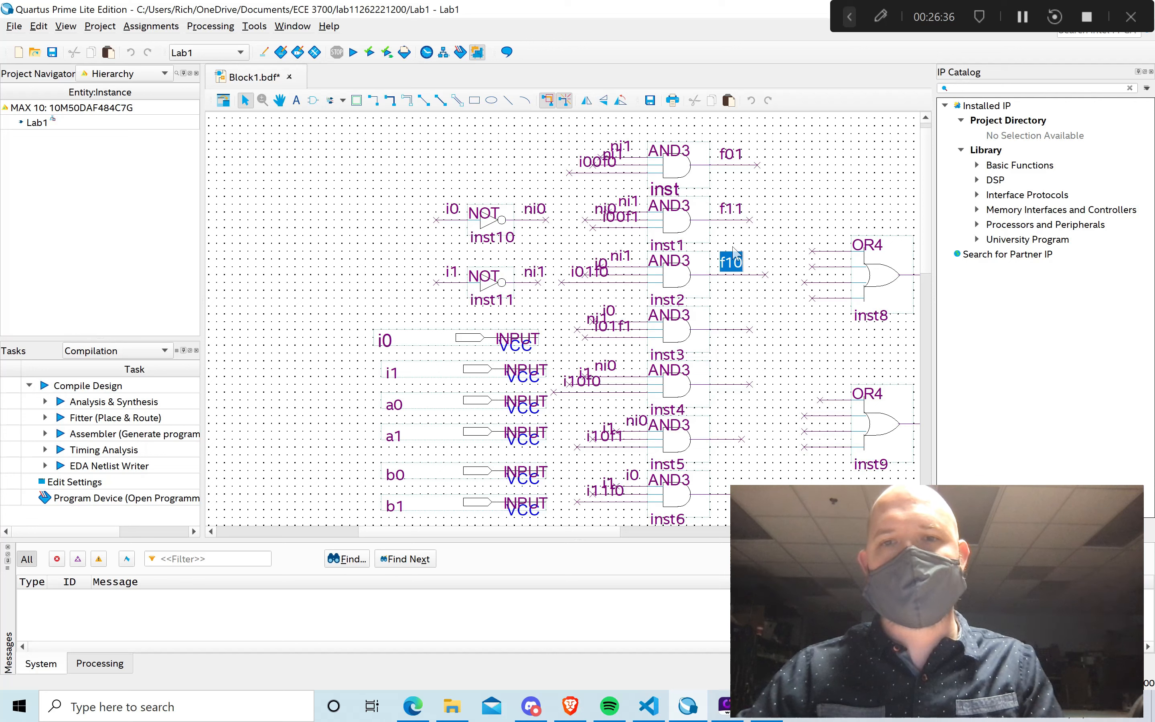
pyautogui.write('f0')
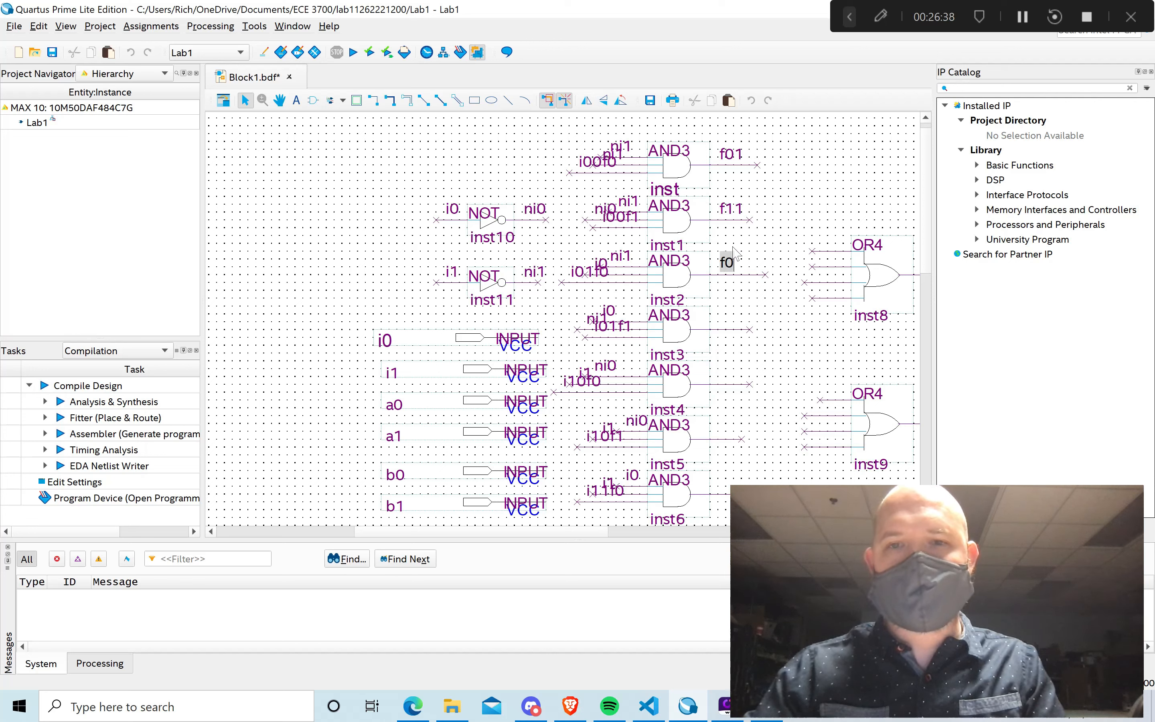
pyautogui.write('2')
pyautogui.click(732, 266)
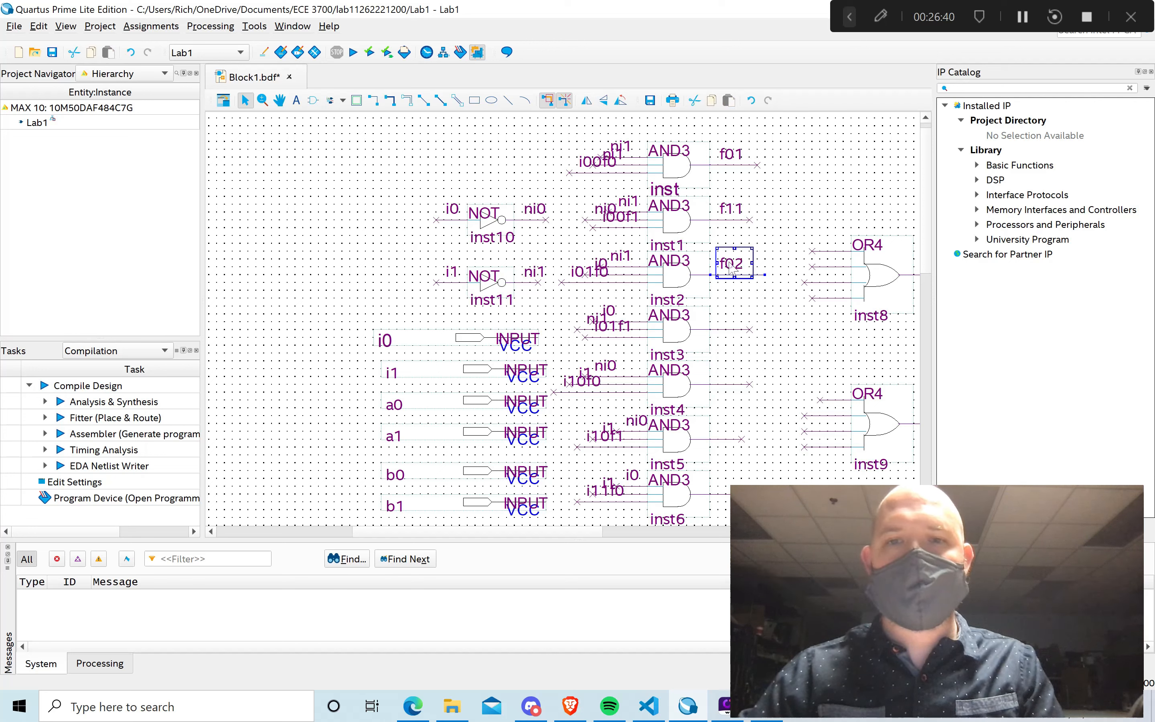
# Name the output node of the fourth AND3 gate, inst3, f12.
pyautogui.doubleClick(730, 332)
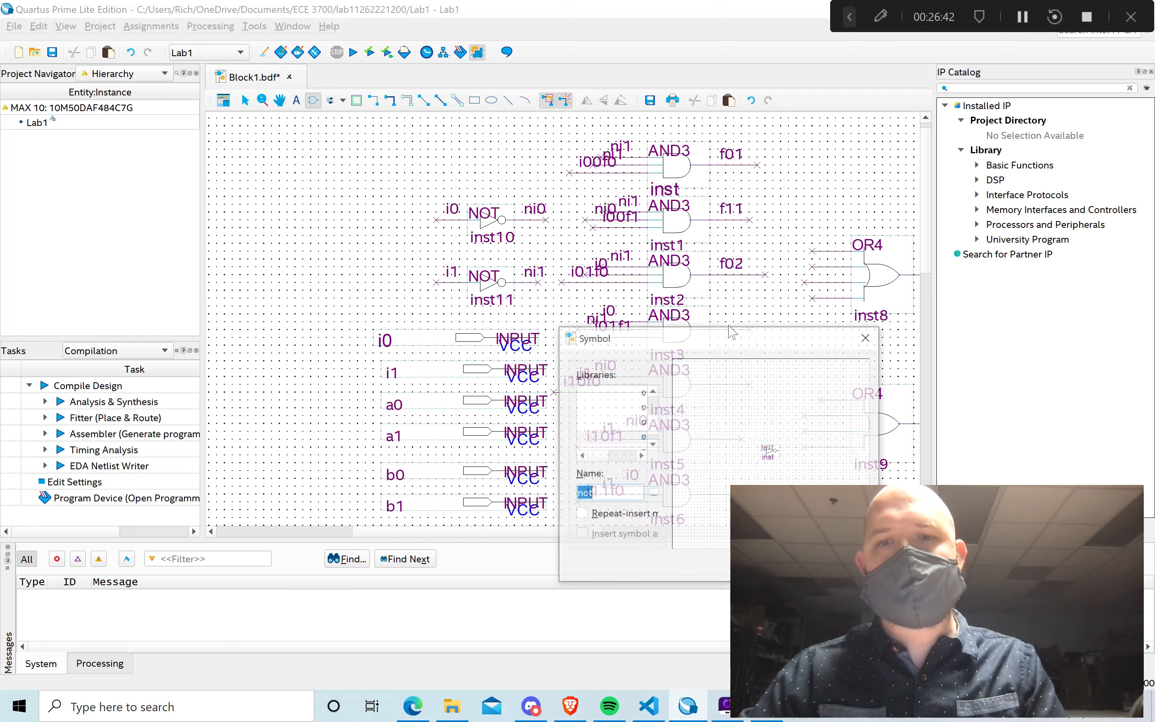
pyautogui.click(867, 337)
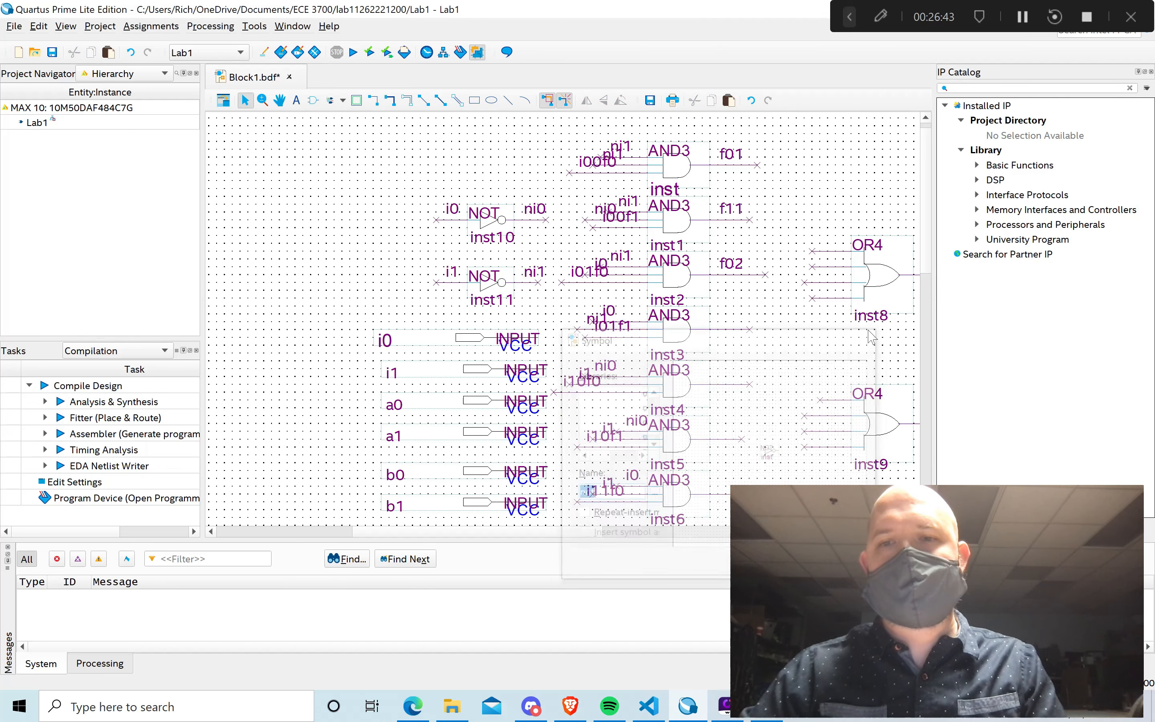
pyautogui.rightClick(730, 330)
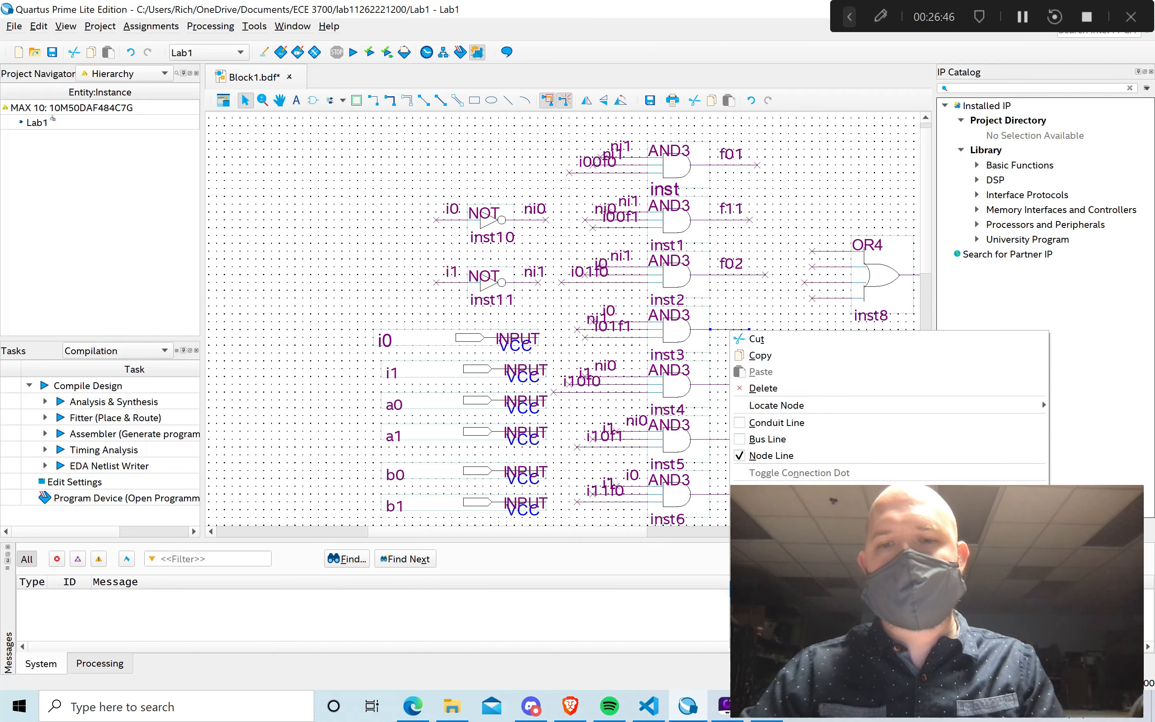
pyautogui.click(766, 623)
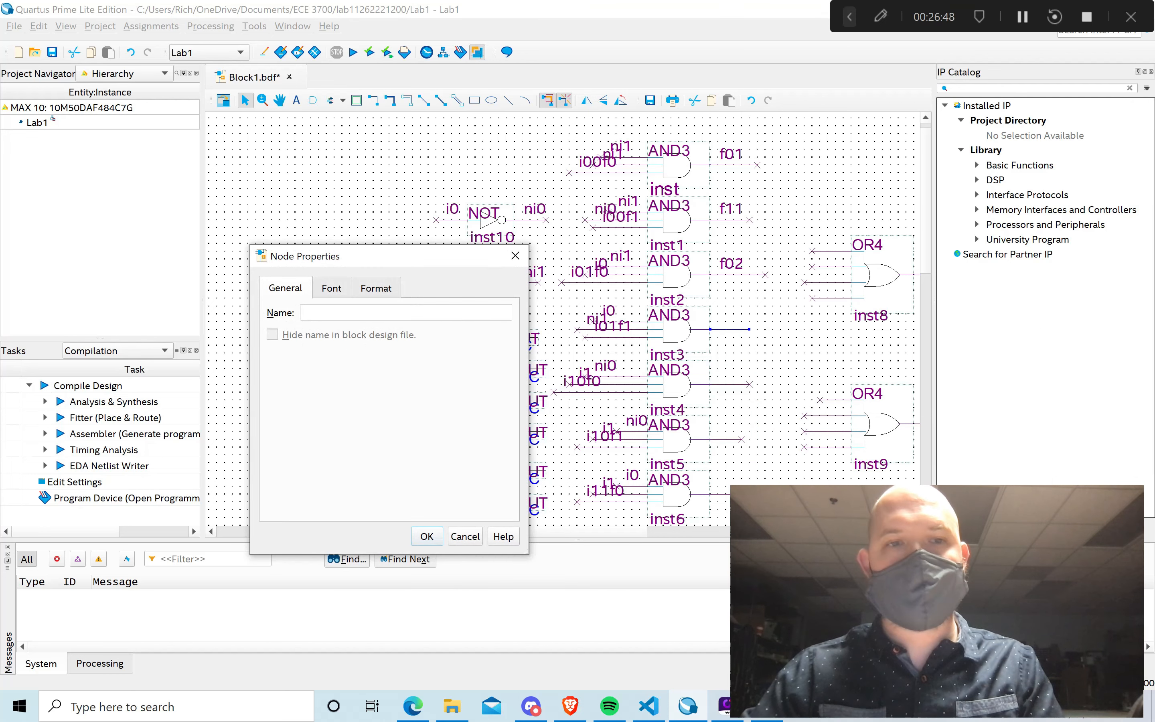
pyautogui.click(347, 313)
pyautogui.write('f12')
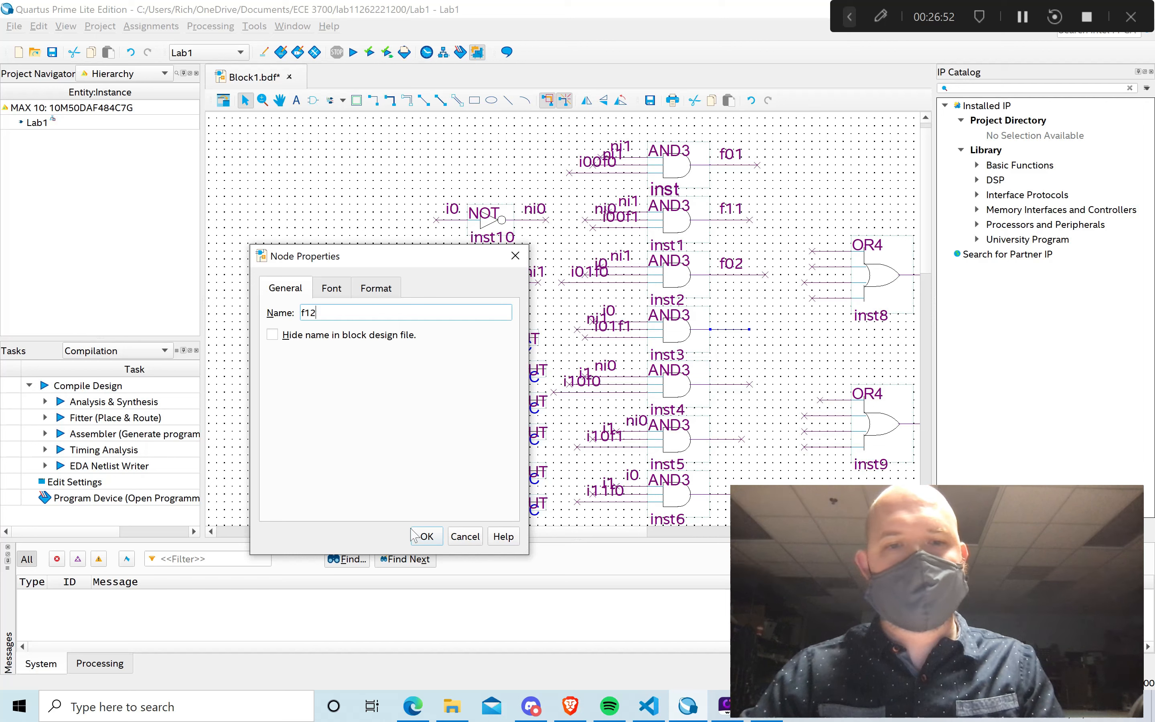
pyautogui.click(425, 535)
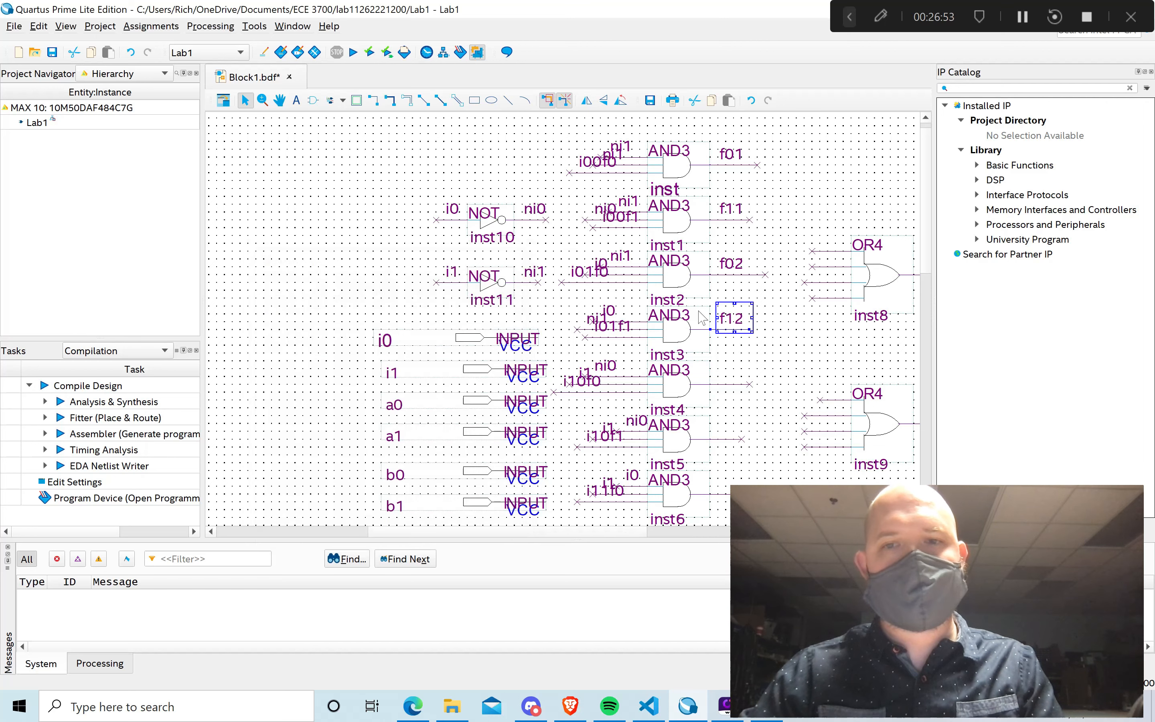
# Name the output node of the fifth AND3 gate, inst4, f03.
pyautogui.click(722, 382)
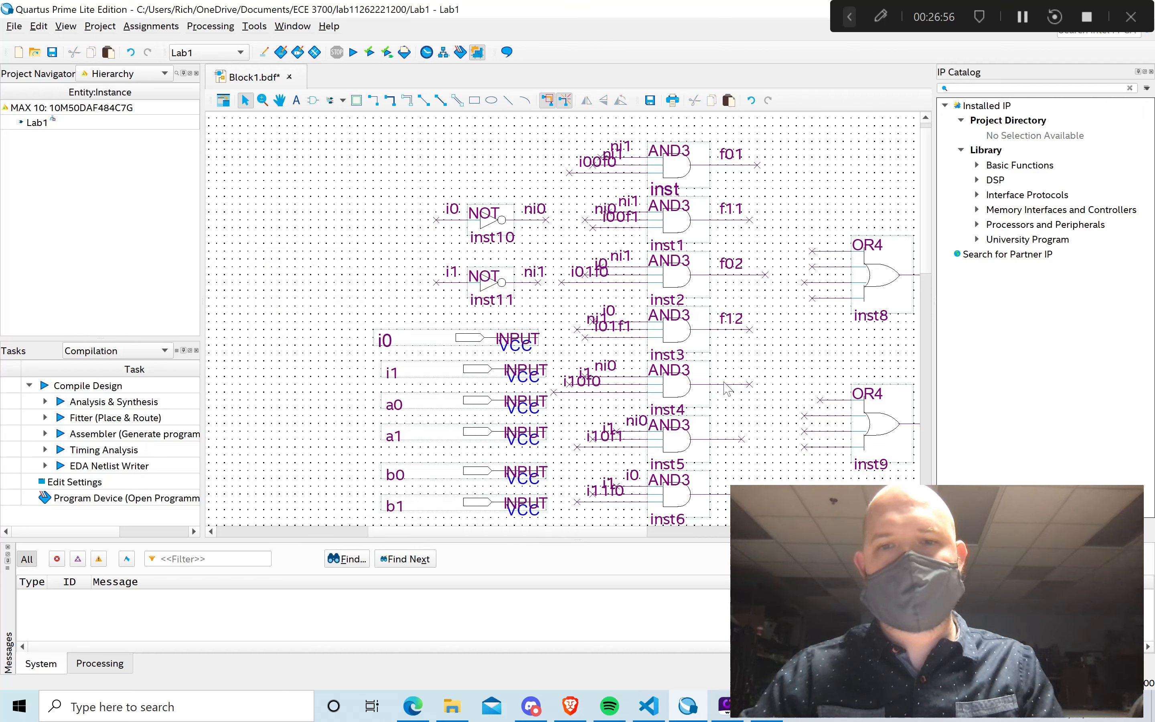
pyautogui.click(724, 384)
pyautogui.rightClick(724, 384)
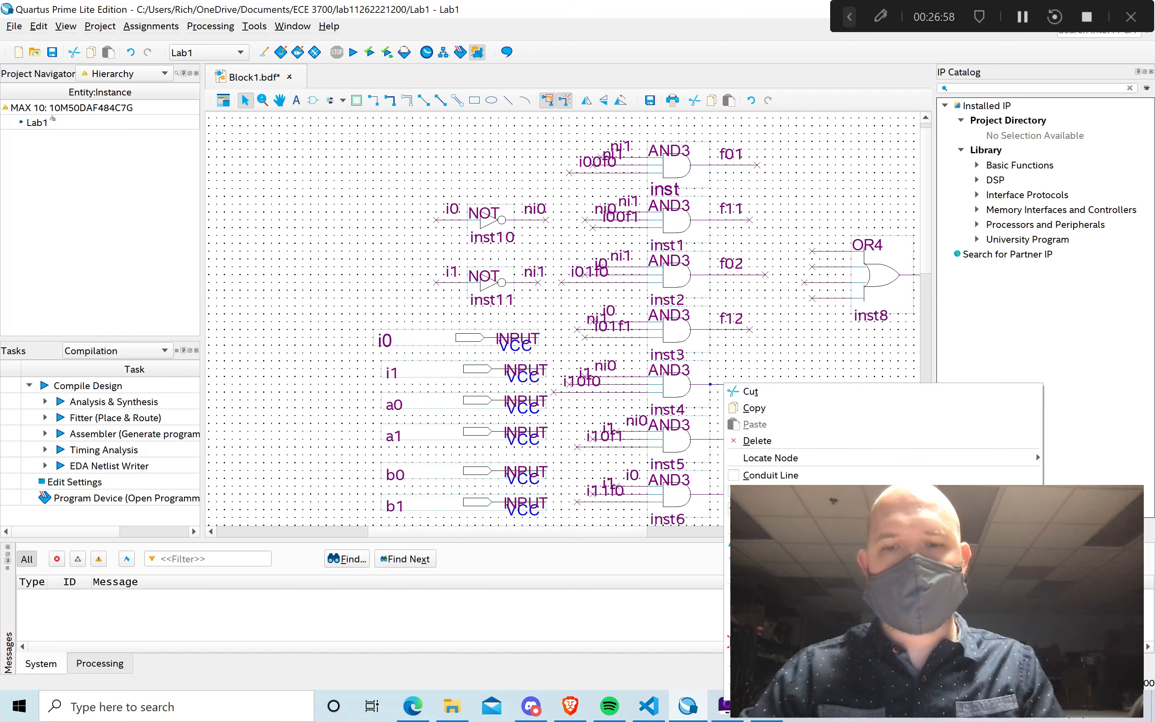
pyautogui.click(767, 691)
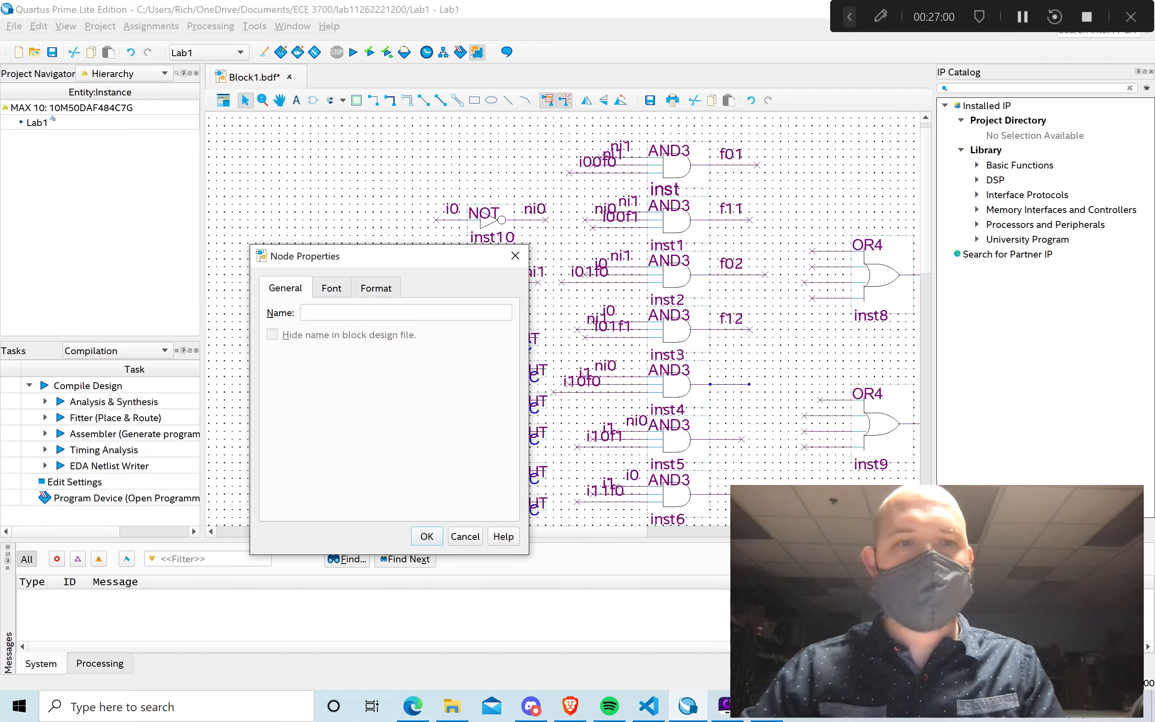
pyautogui.write('f')
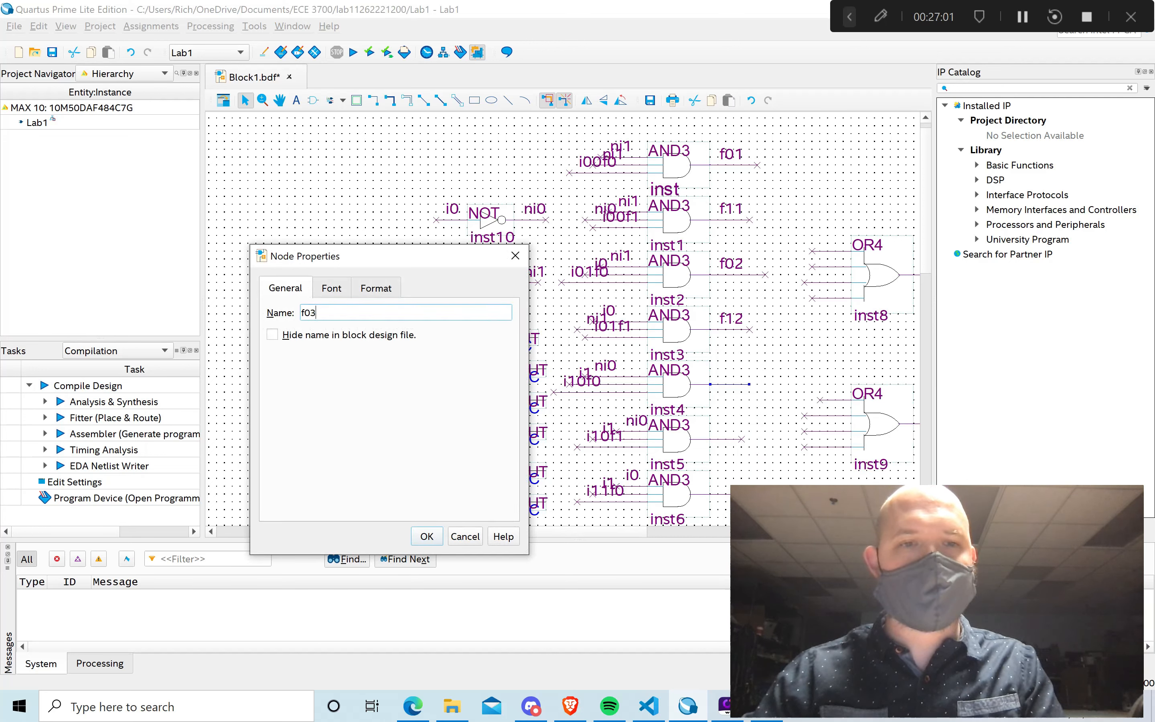
pyautogui.write('03')
pyautogui.click(427, 536)
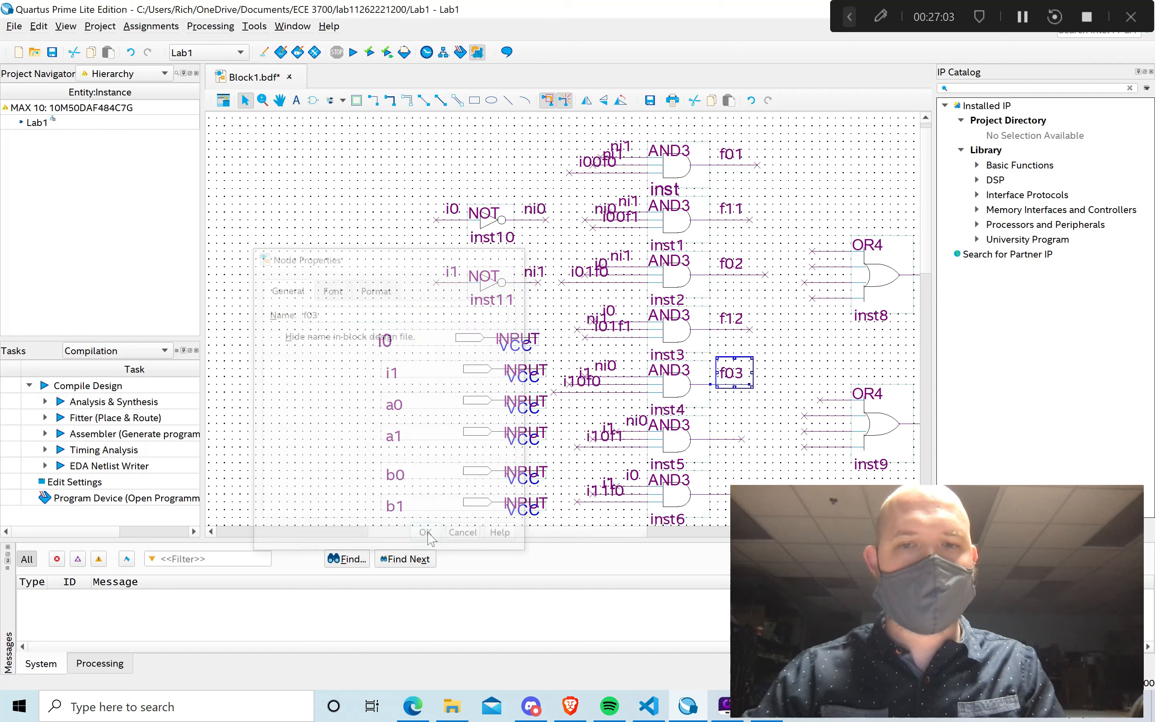
# Name the output node of the sixth AND3 gate, inst5, f13.
pyautogui.click(716, 440)
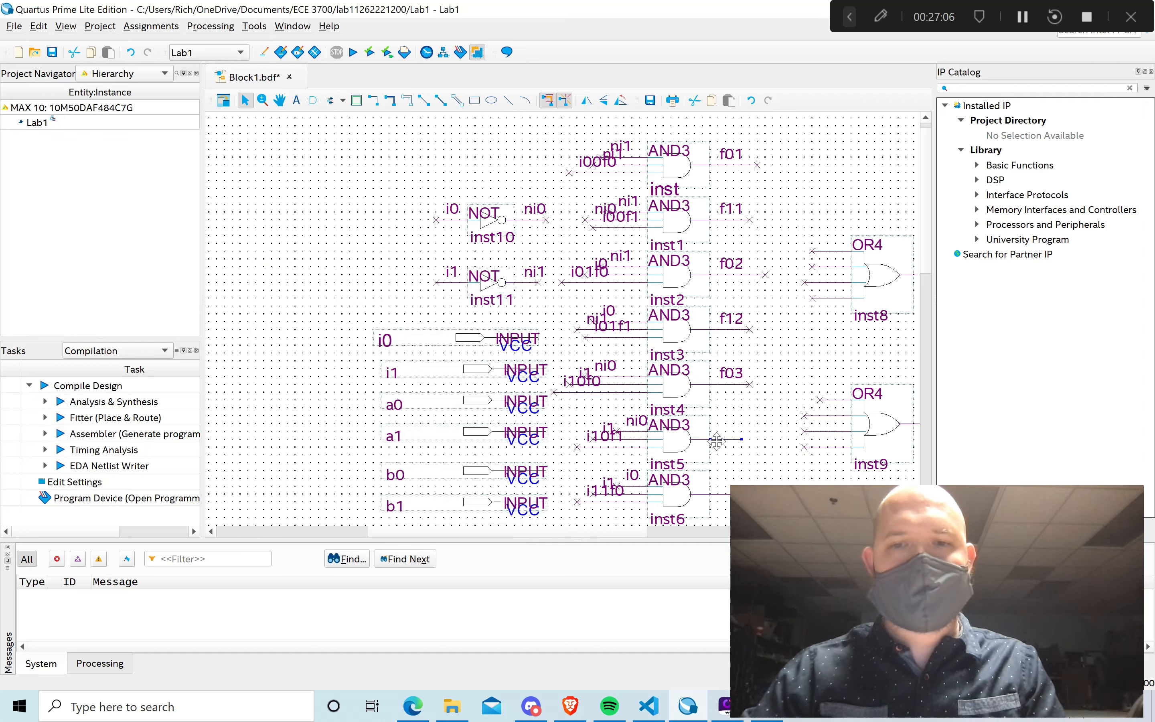
pyautogui.rightClick(723, 442)
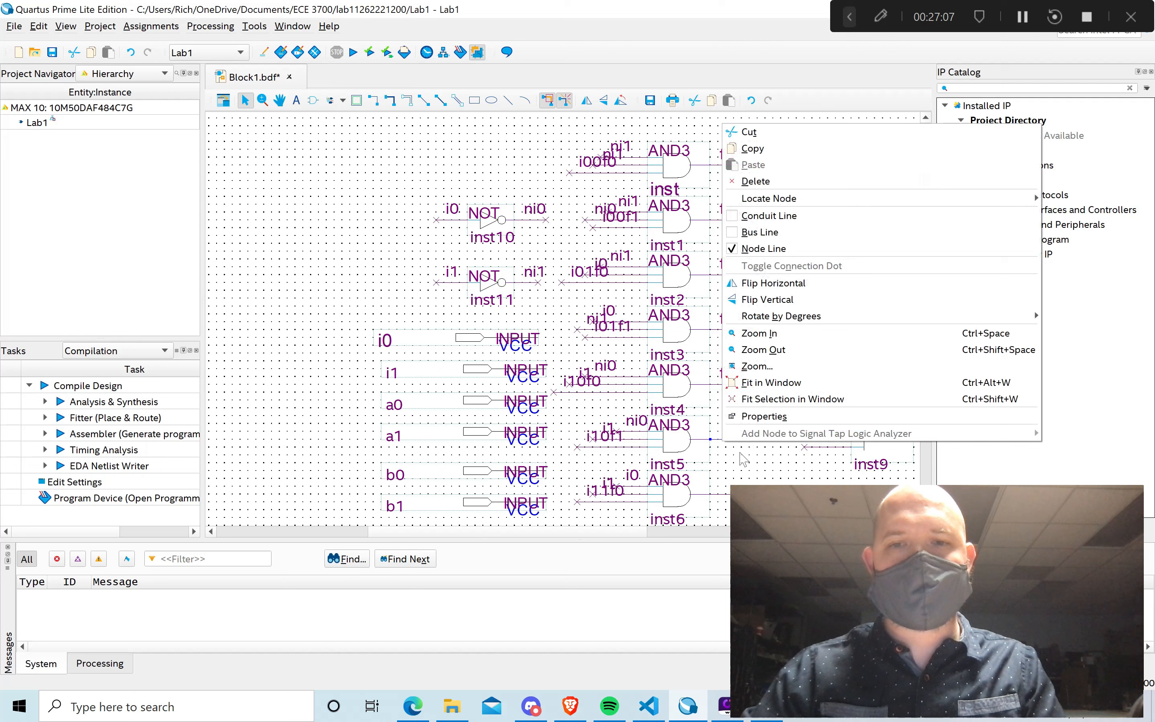
pyautogui.click(763, 423)
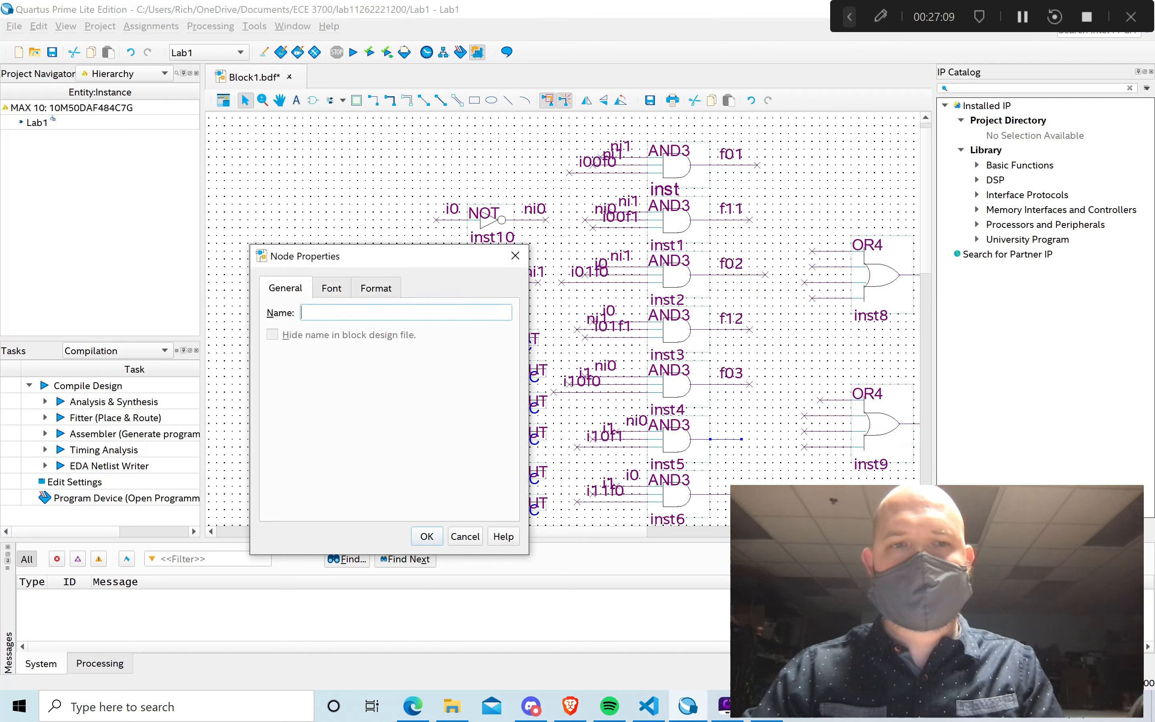
pyautogui.write('f13')
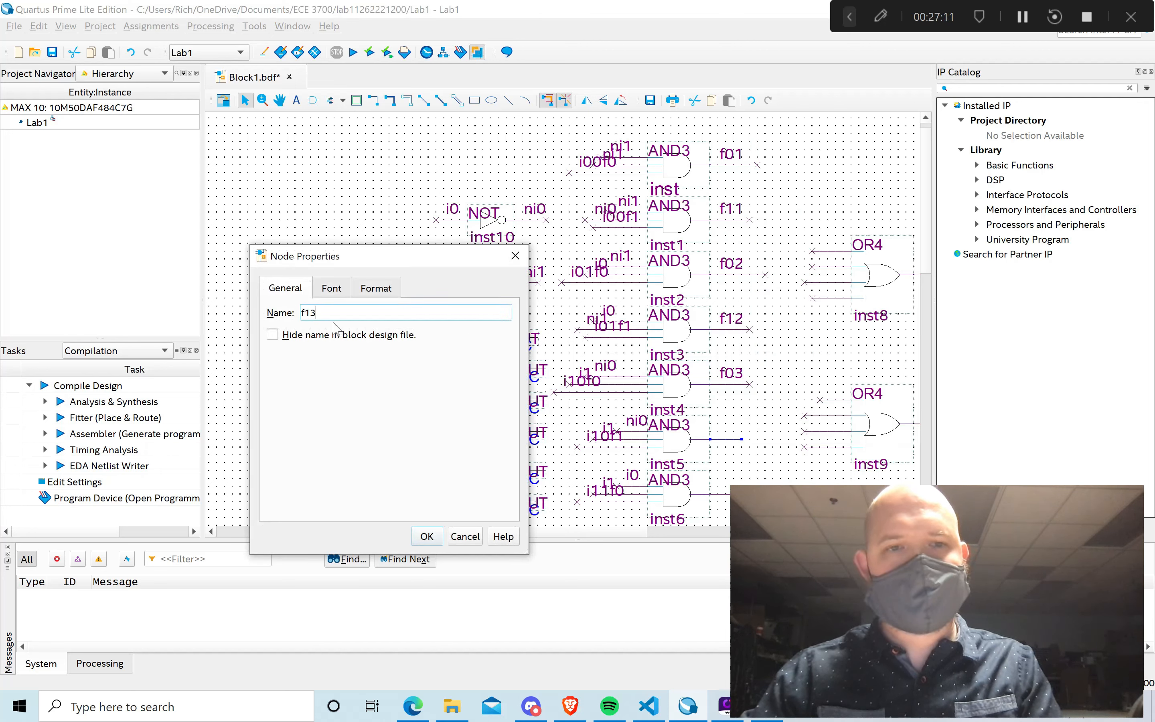
pyautogui.click(426, 536)
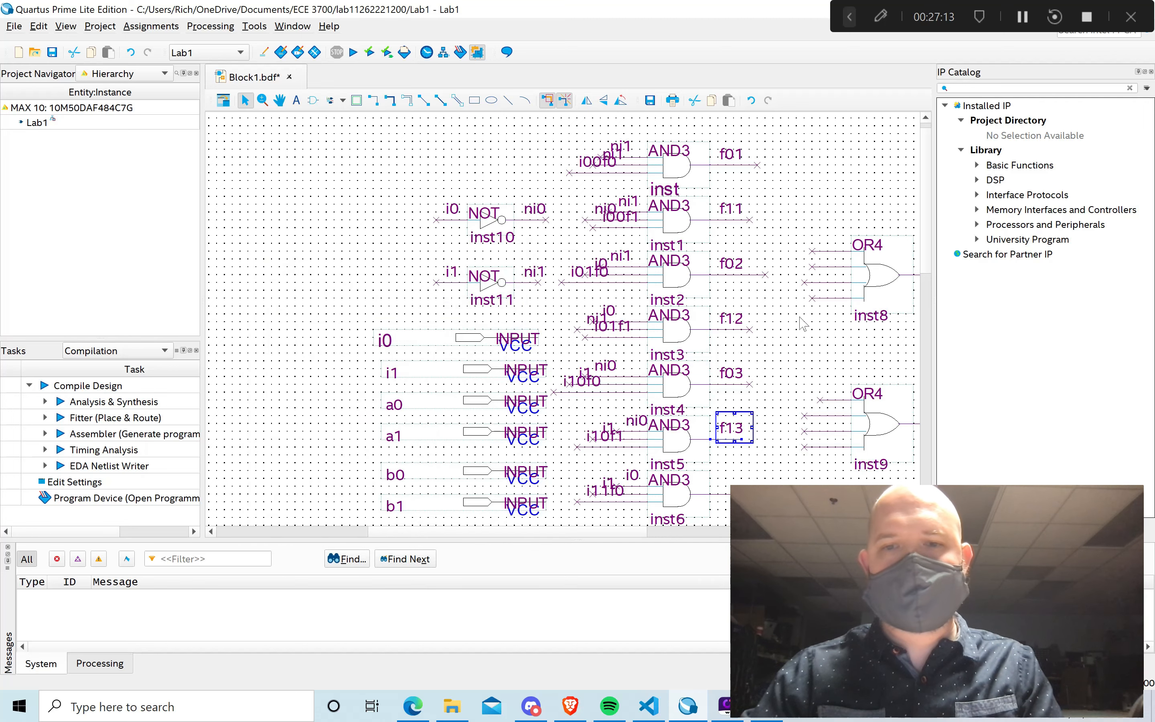
# Name the output node of the seventh AND3 gate, inst6, f04.
pyautogui.scroll(-3, 788, 334)
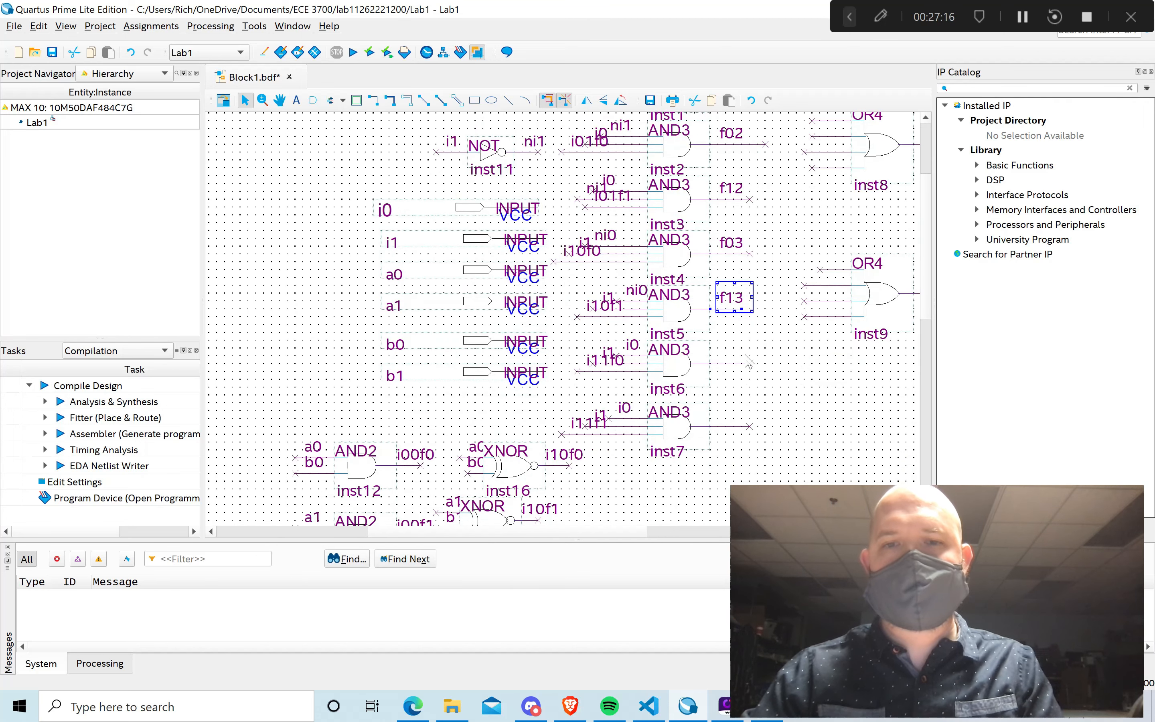
pyautogui.click(722, 364)
pyautogui.rightClick(724, 363)
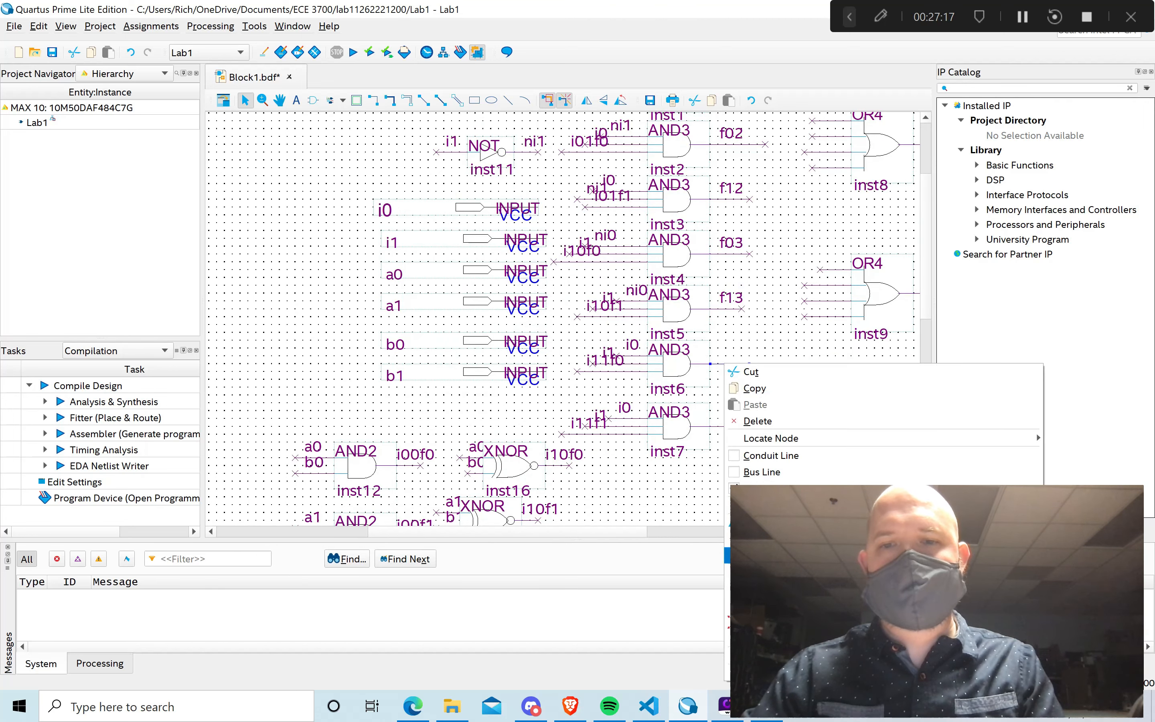
pyautogui.click(774, 654)
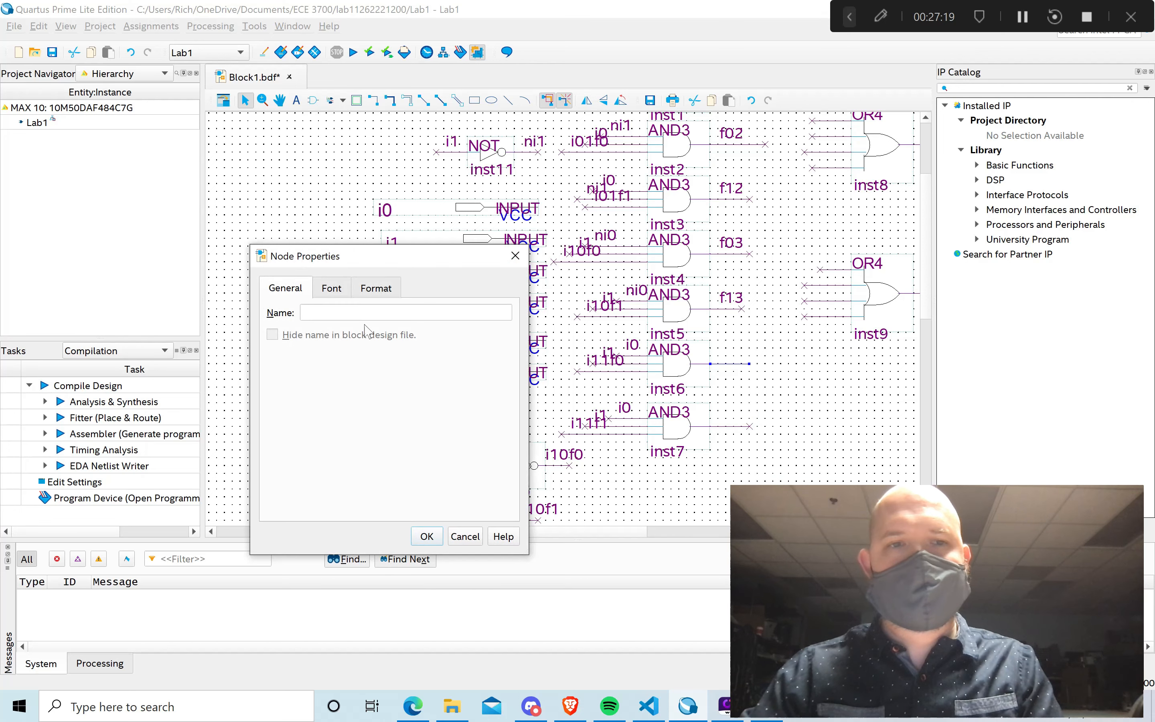
pyautogui.write('f04')
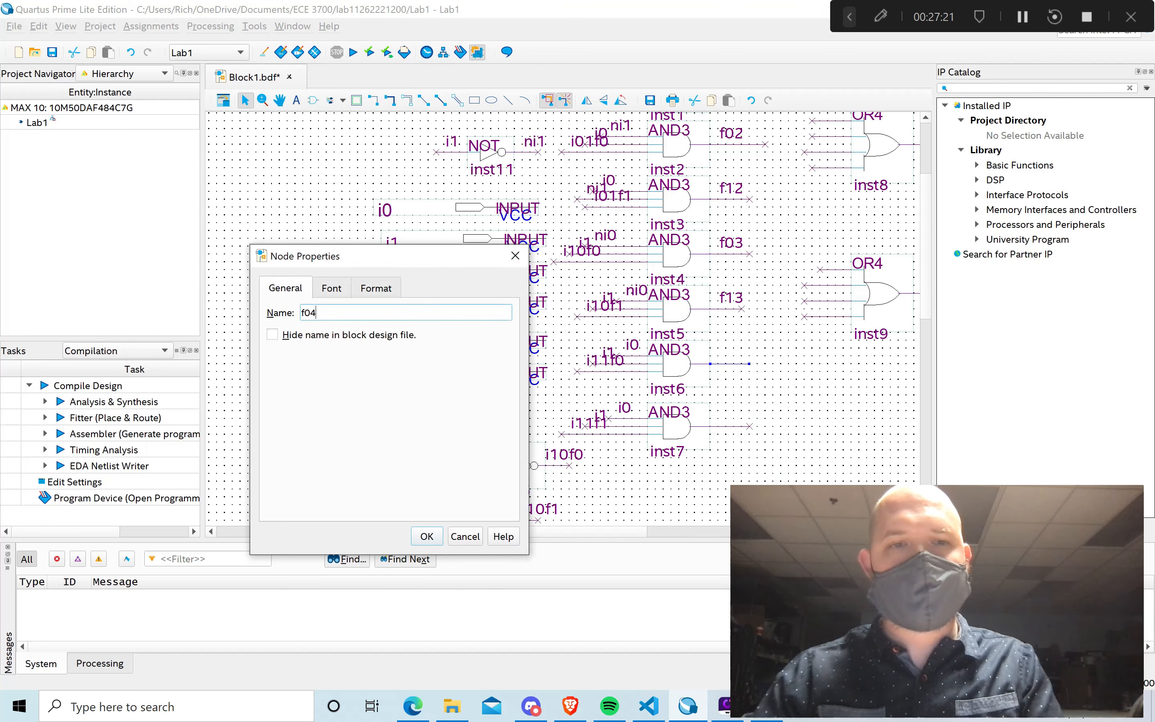
pyautogui.click(427, 536)
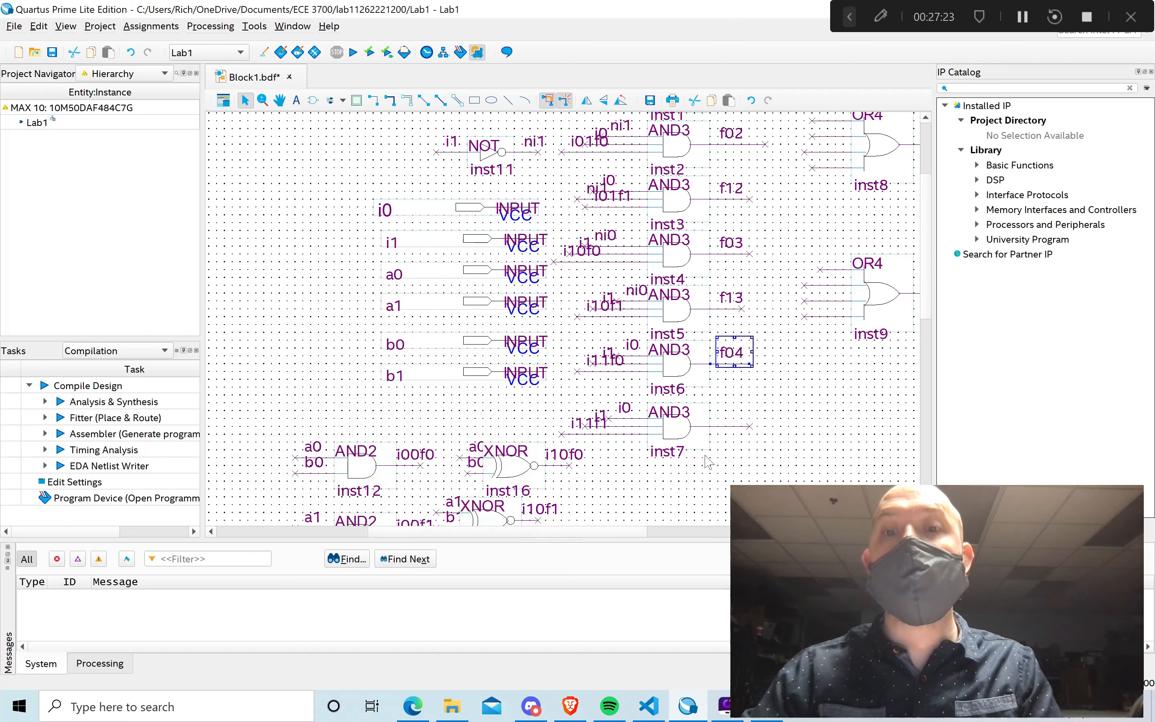
# Name the output node of the eighth AND3 gate, inst7, f14.
pyautogui.click(737, 426)
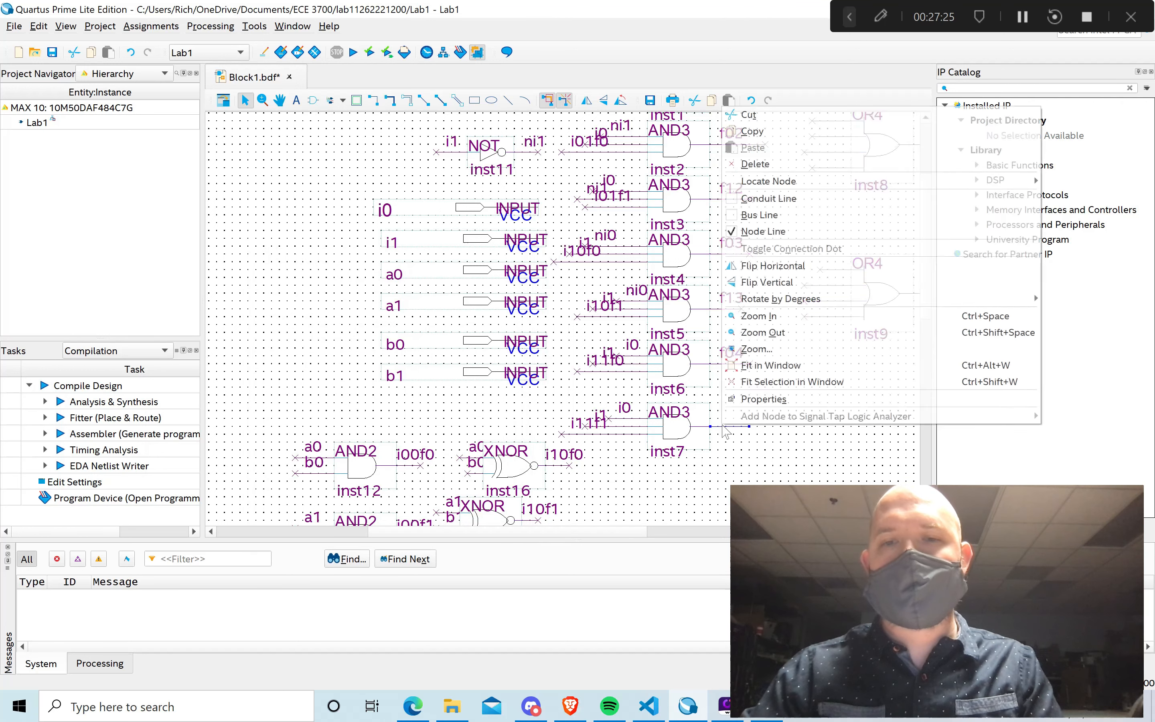
pyautogui.rightClick(739, 426)
pyautogui.click(748, 399)
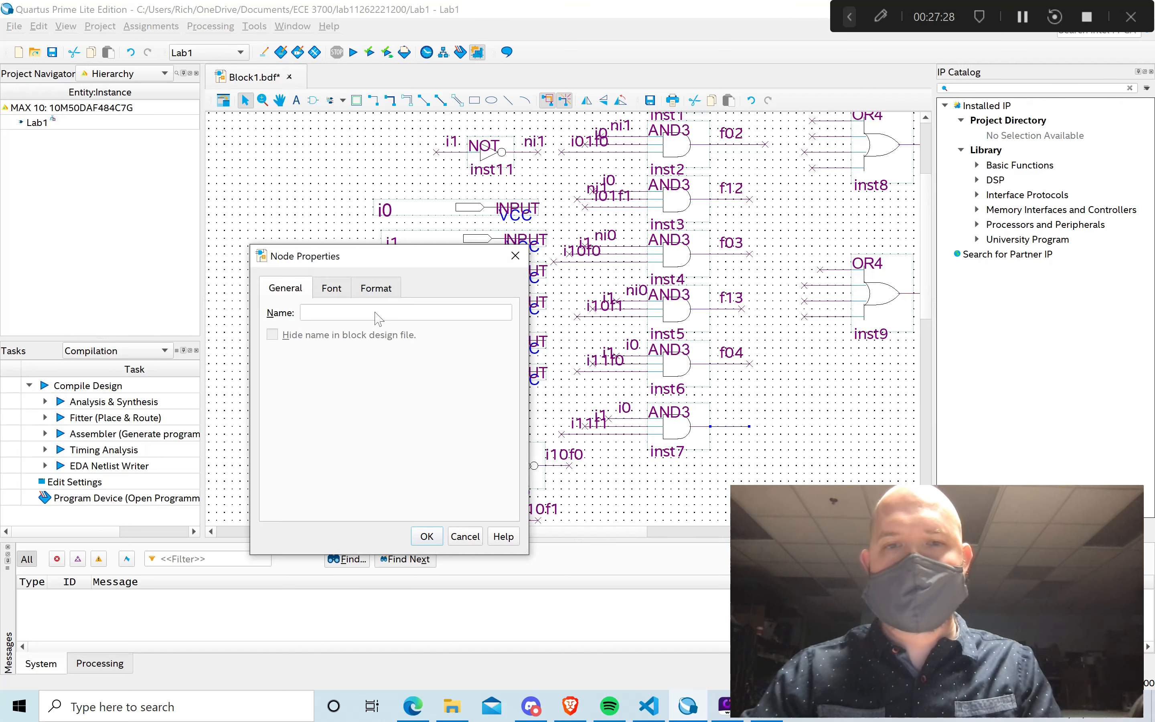
pyautogui.write('f14')
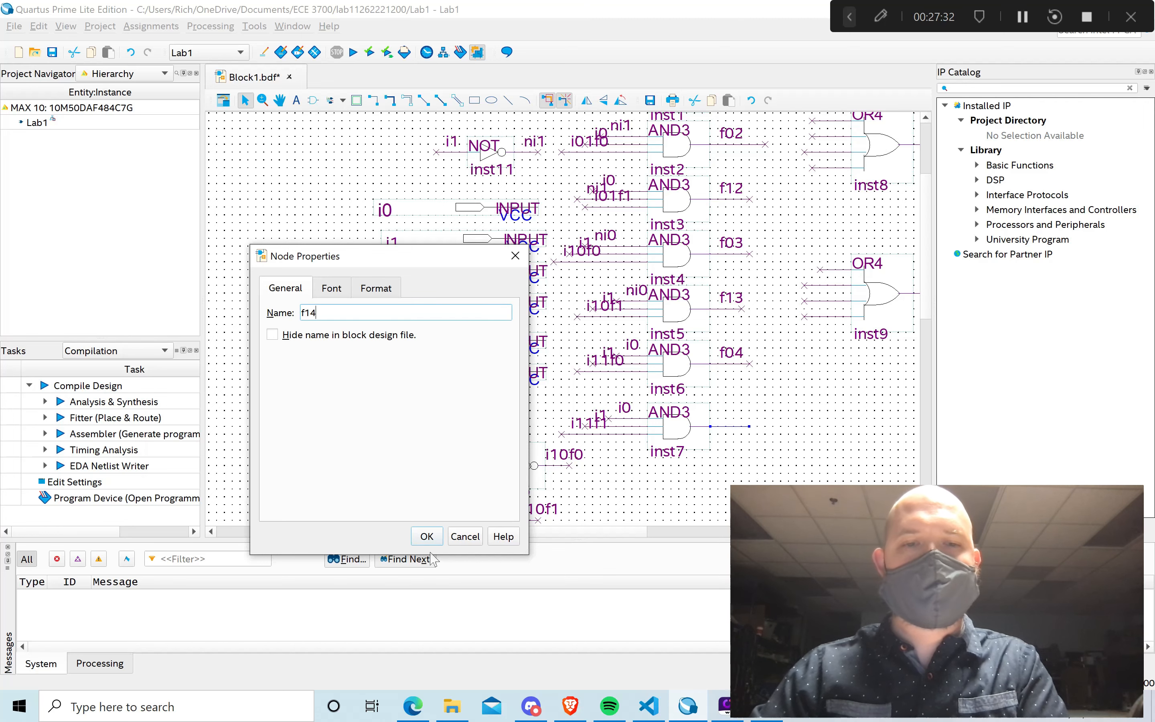
pyautogui.click(427, 536)
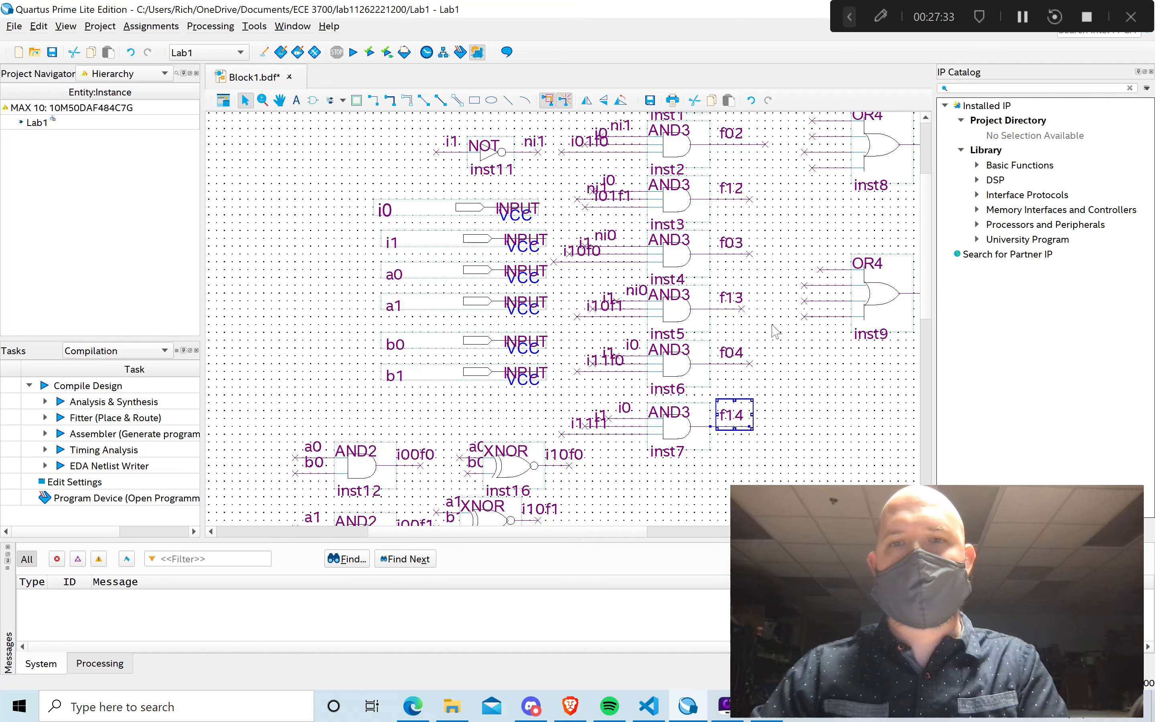
# Name the first input node of the upper OR4 gate, inst8, f01.
pyautogui.scroll(5, 776, 331)
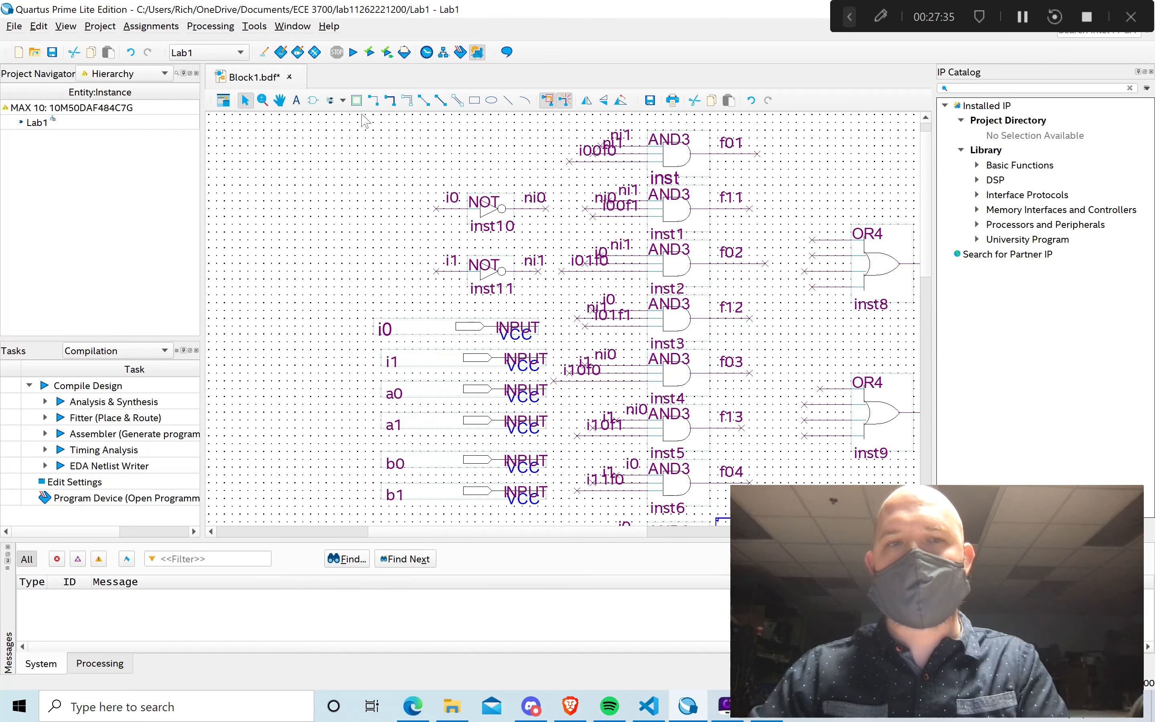
pyautogui.click(373, 100)
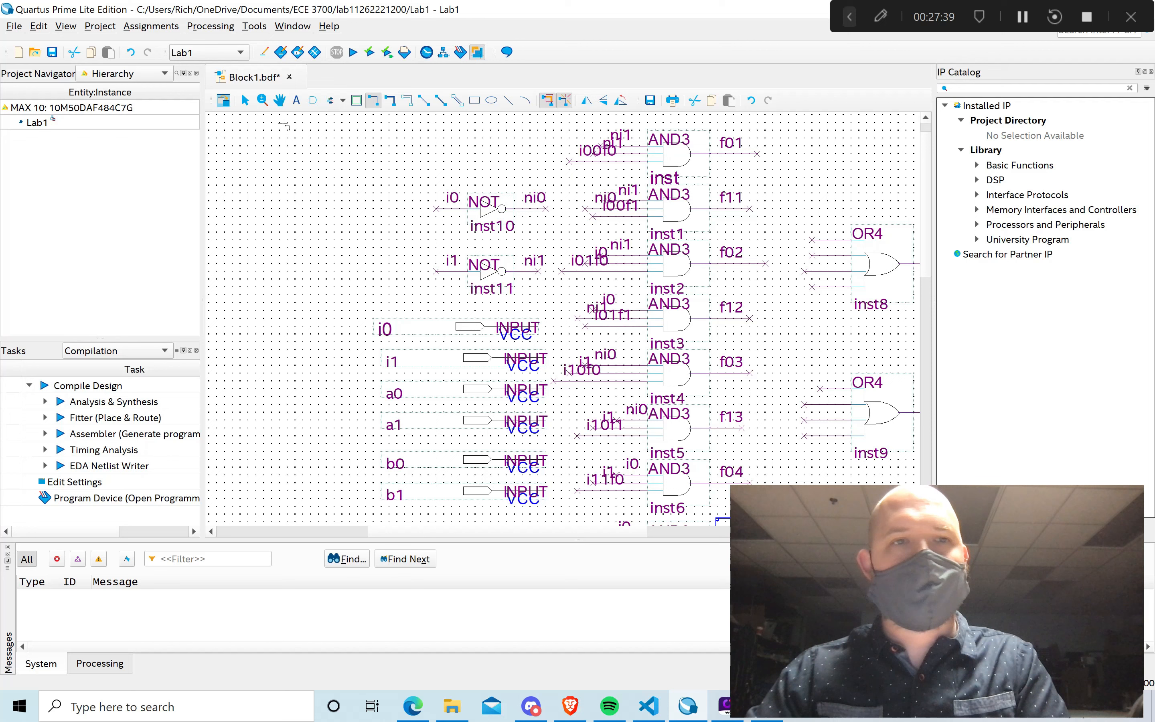
pyautogui.click(245, 100)
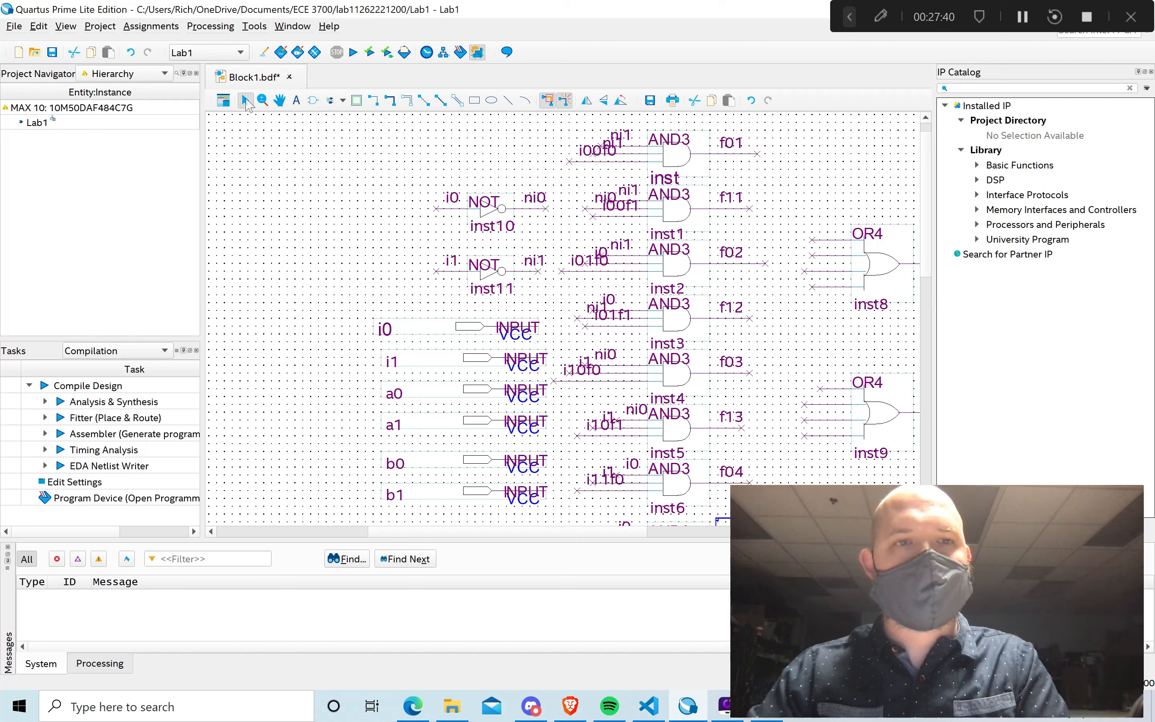
pyautogui.click(821, 240)
pyautogui.rightClick(822, 240)
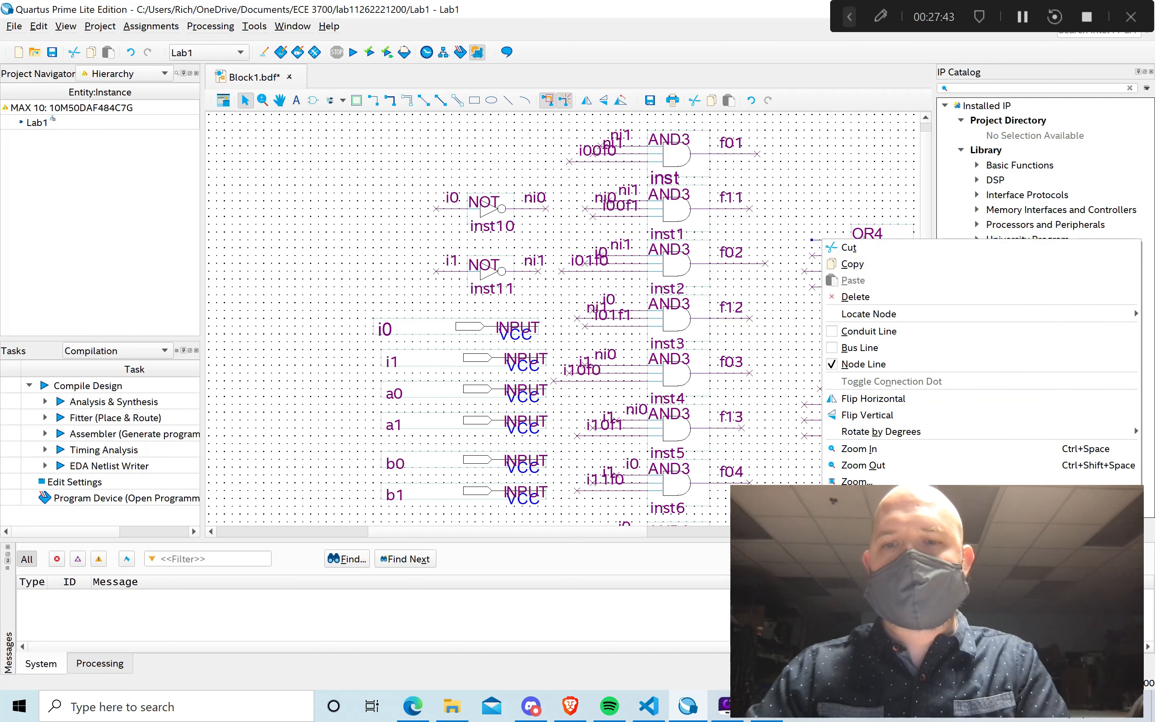
pyautogui.click(867, 532)
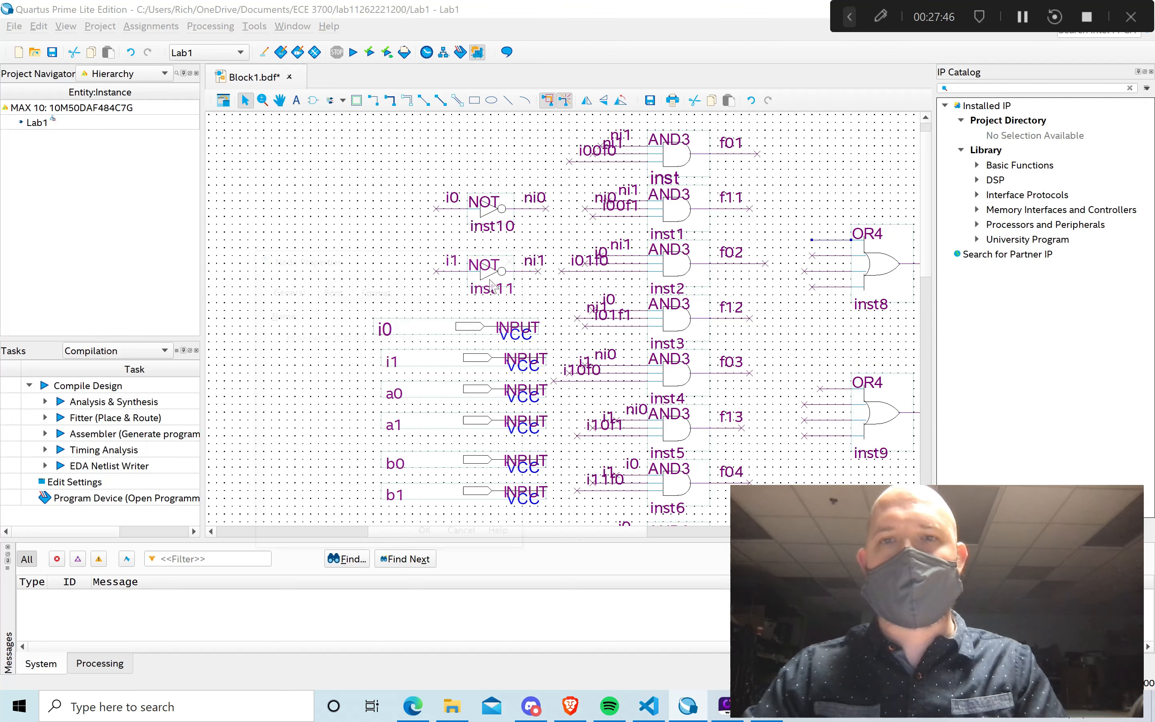
pyautogui.write('f01')
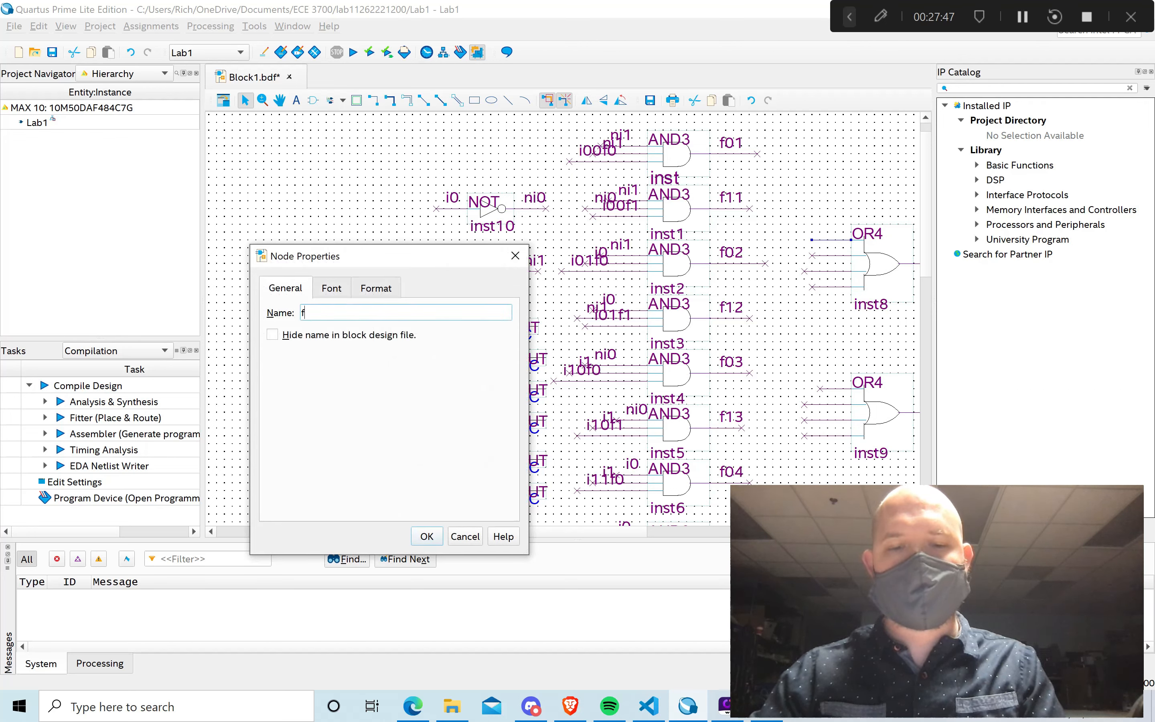
pyautogui.click(429, 539)
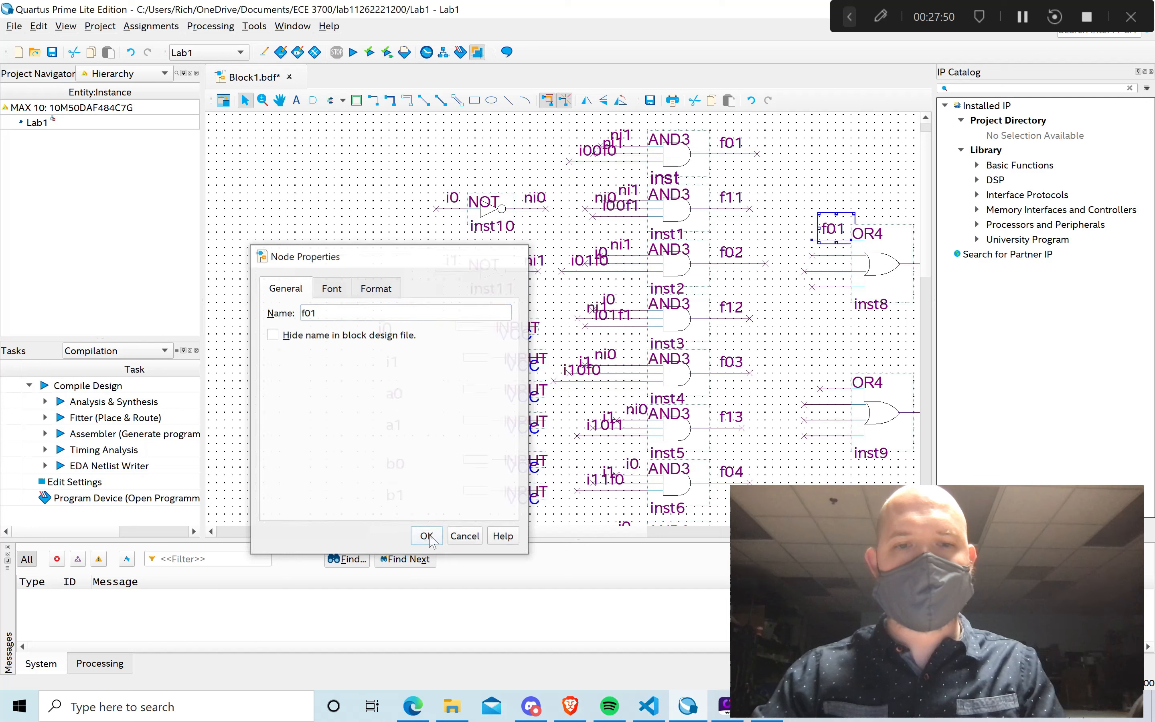
# Name the second input node of OR4 gate inst8 f02.
pyautogui.rightClick(831, 255)
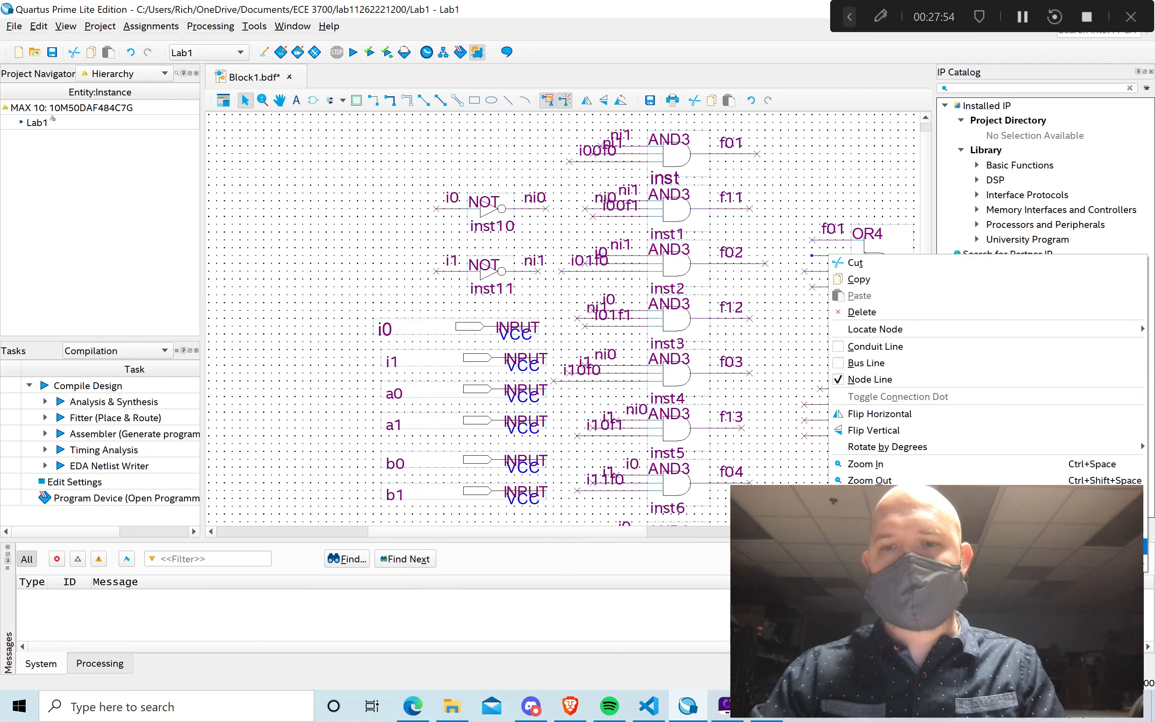
pyautogui.click(878, 548)
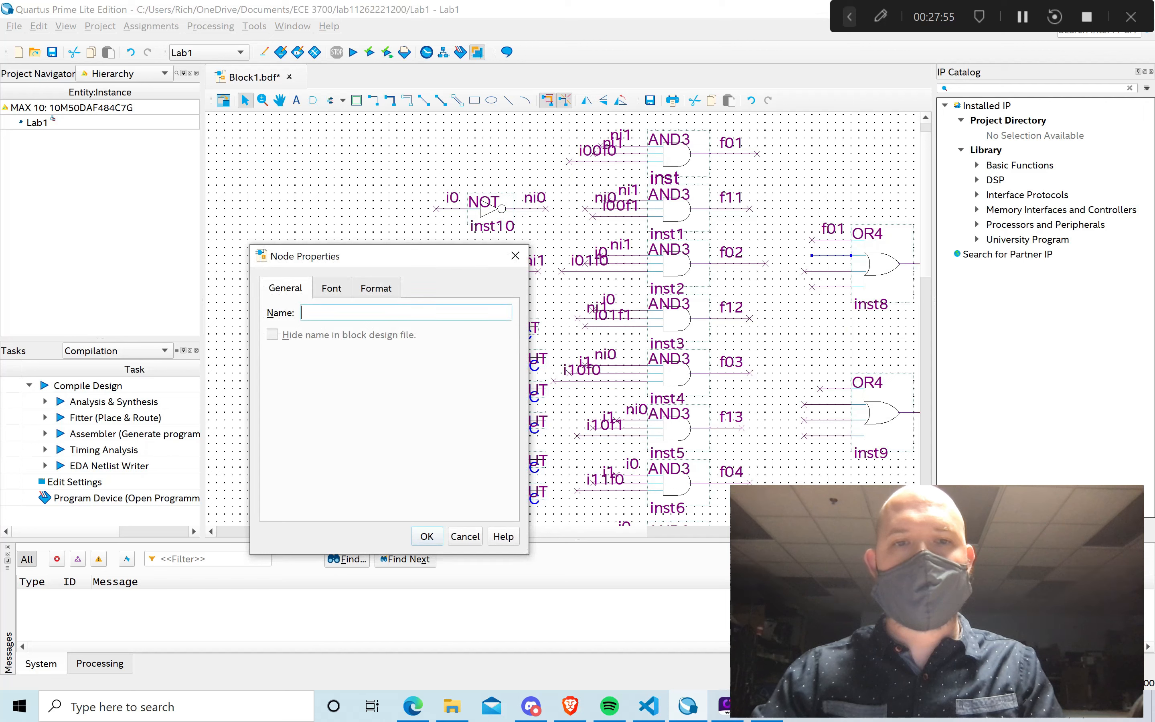
pyautogui.write('f02')
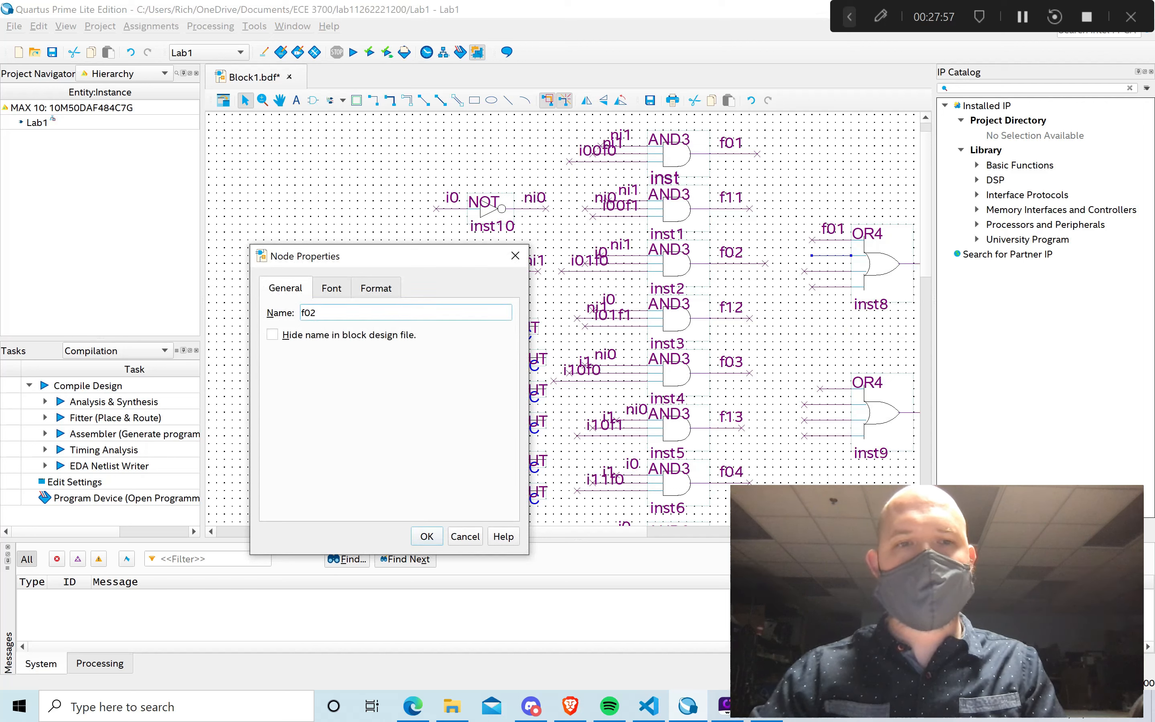
pyautogui.click(427, 536)
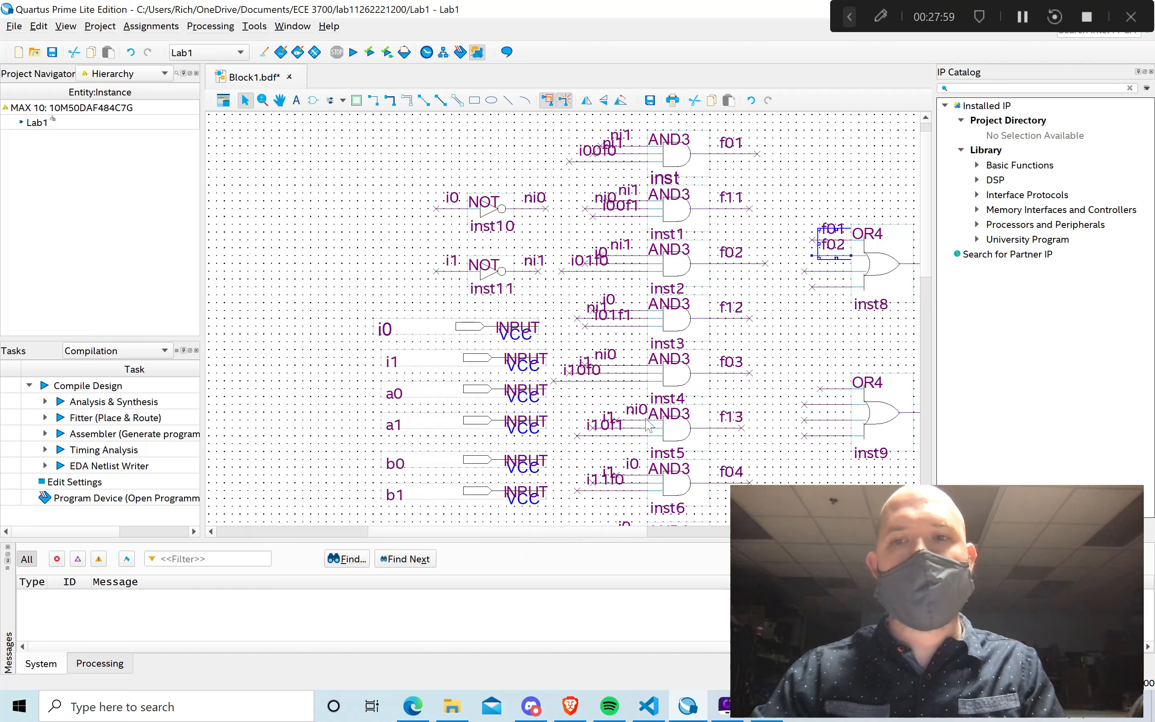
# Name the third input node of OR4 gate inst8 f03.
pyautogui.click(812, 272)
pyautogui.rightClick(813, 272)
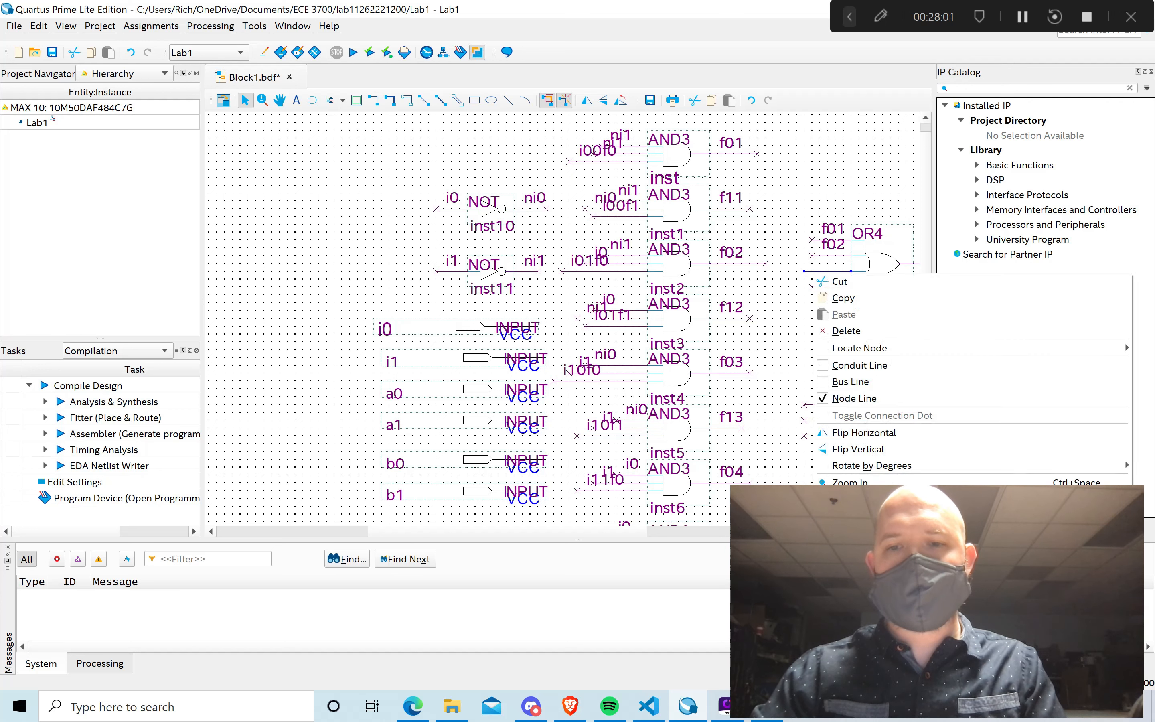
pyautogui.click(851, 549)
pyautogui.click(362, 311)
pyautogui.write('f03')
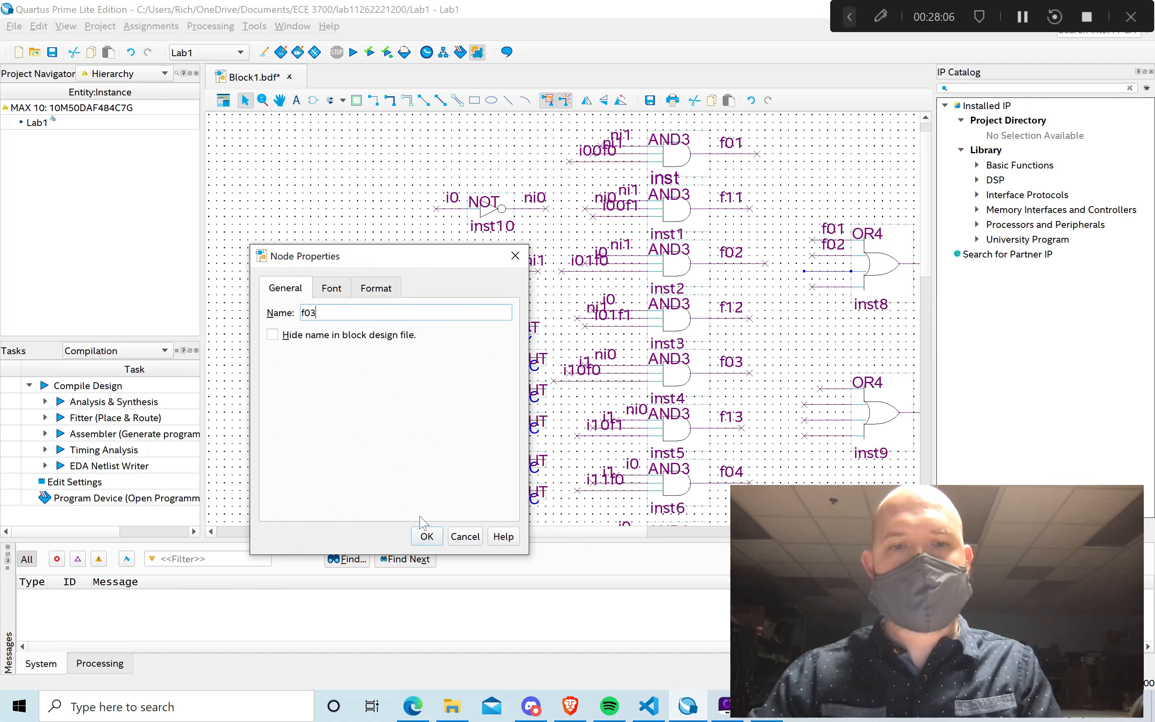
pyautogui.click(426, 537)
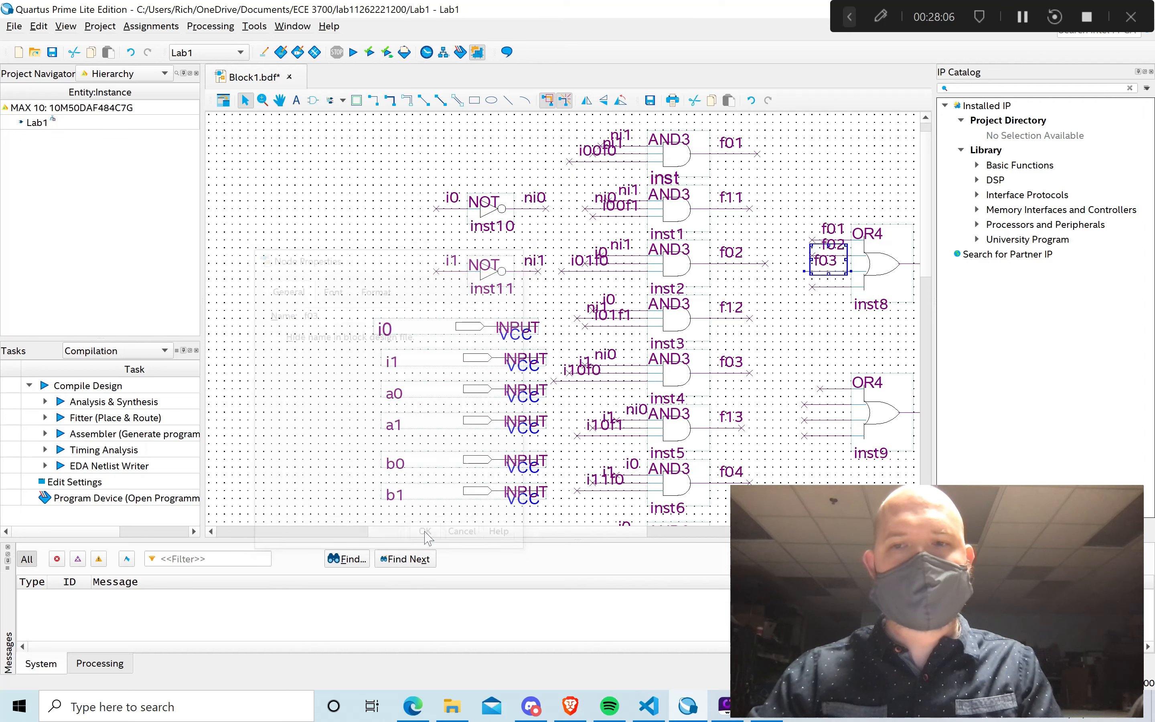
# Name the fourth input node of OR4 gate inst8 f04.
pyautogui.click(826, 286)
pyautogui.rightClick(825, 286)
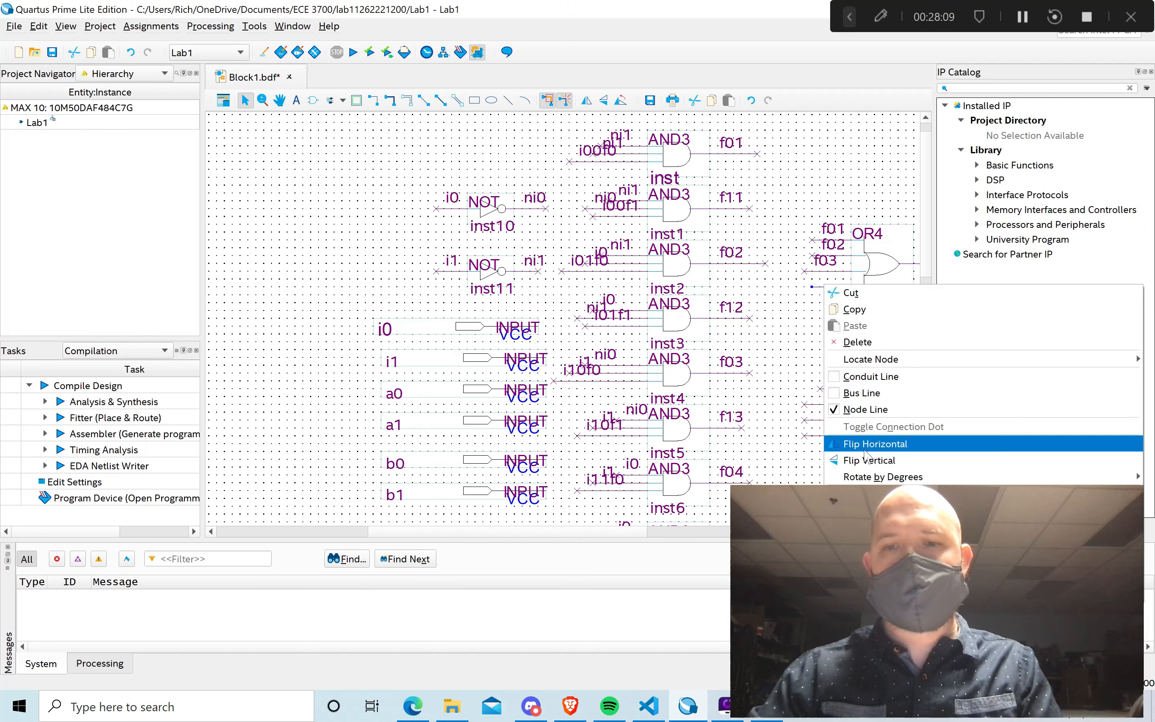
pyautogui.click(866, 591)
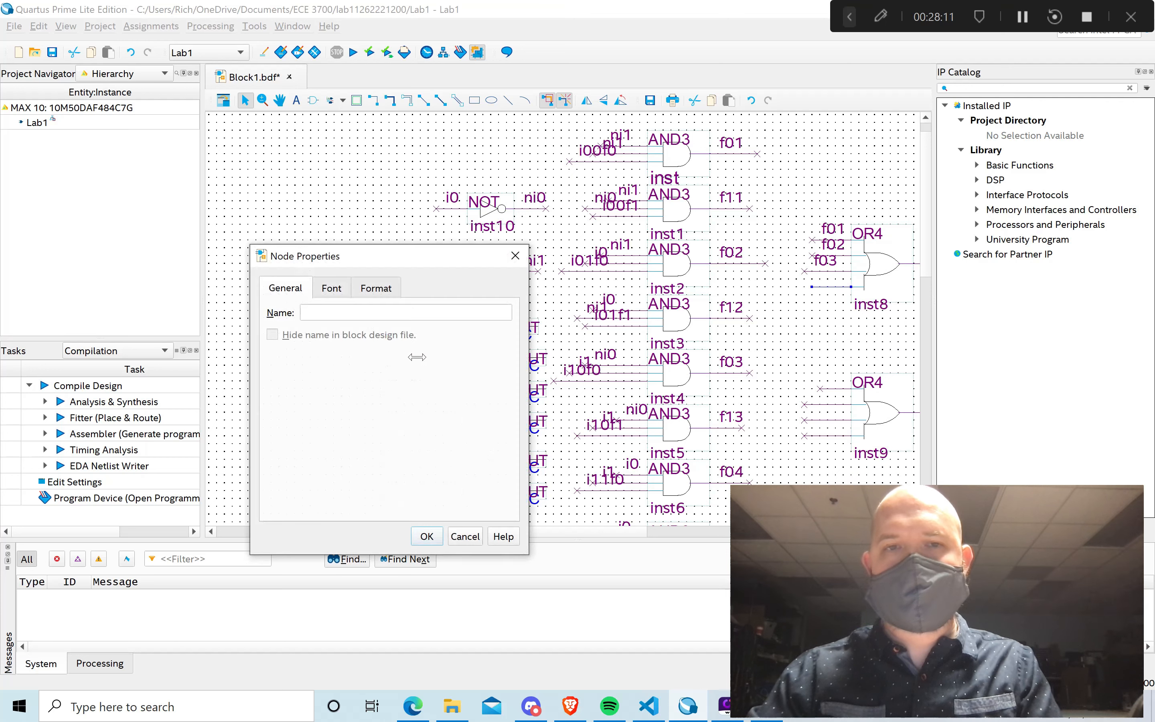
pyautogui.click(323, 309)
pyautogui.write('f0')
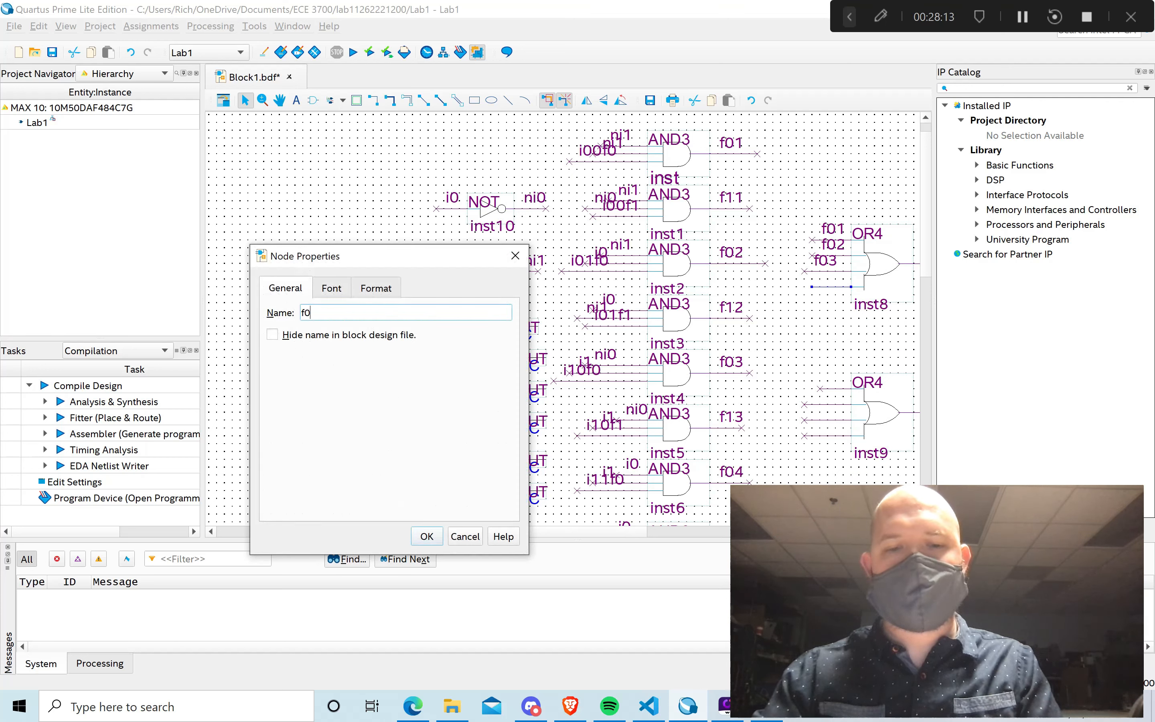
pyautogui.write('4')
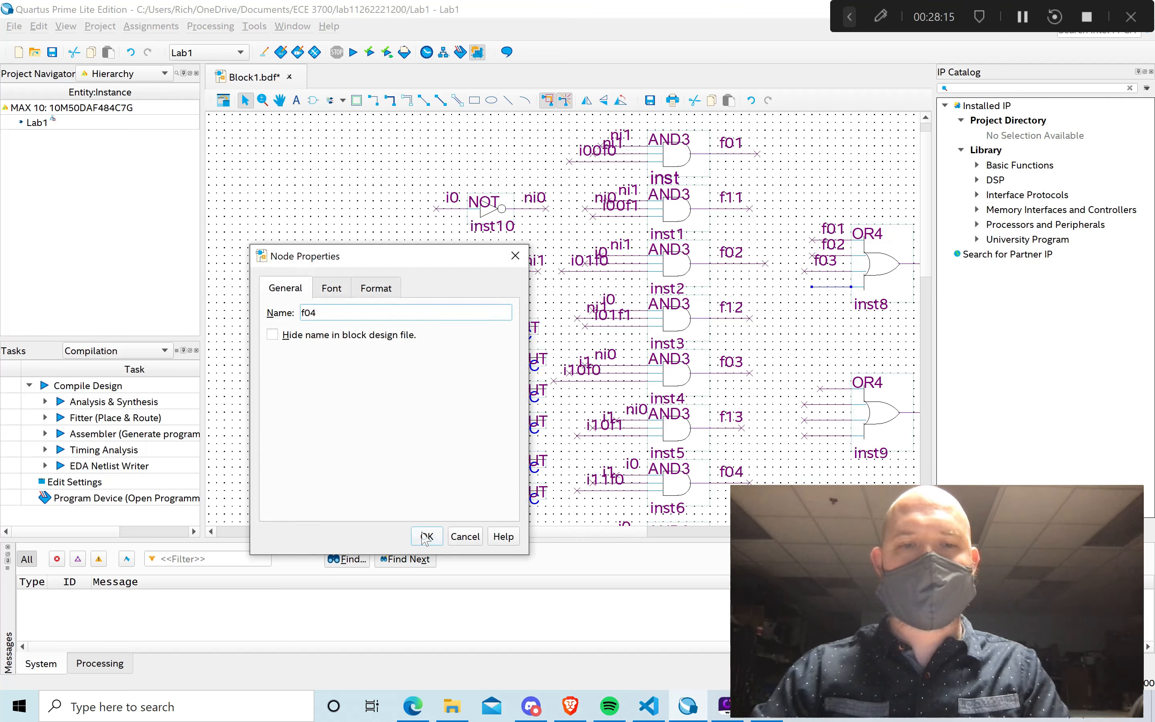
pyautogui.click(426, 536)
pyautogui.moveTo(626, 533); pyautogui.dragTo(698, 516)
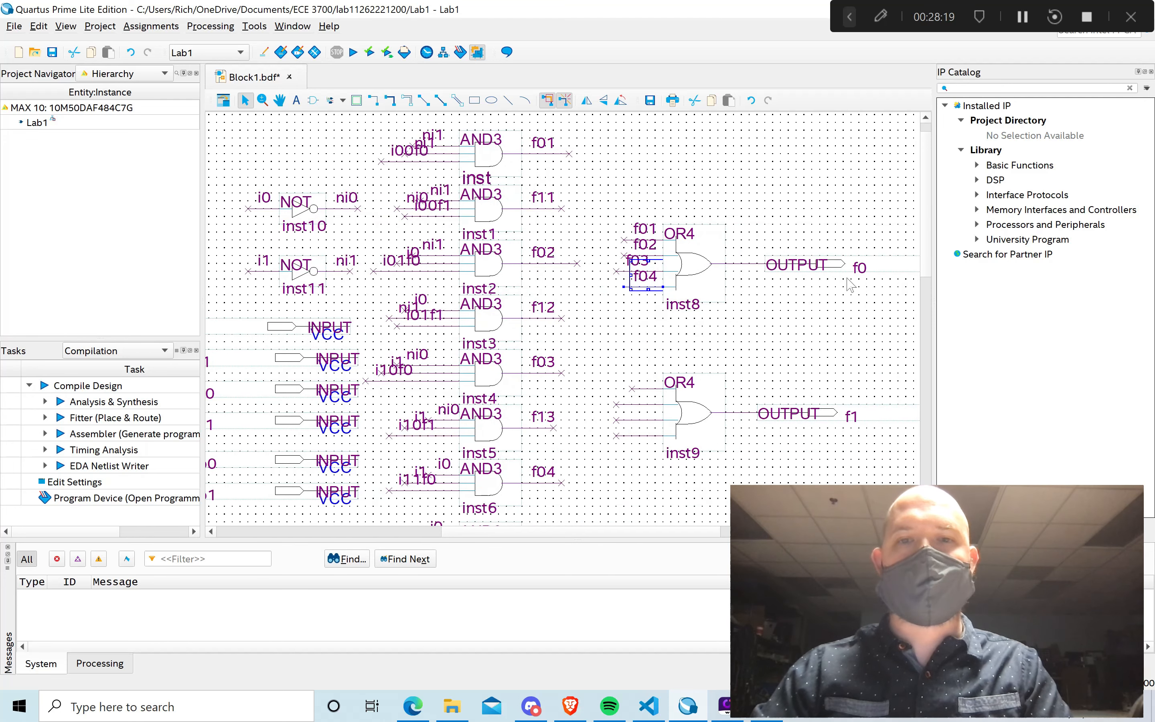
pyautogui.click(639, 235)
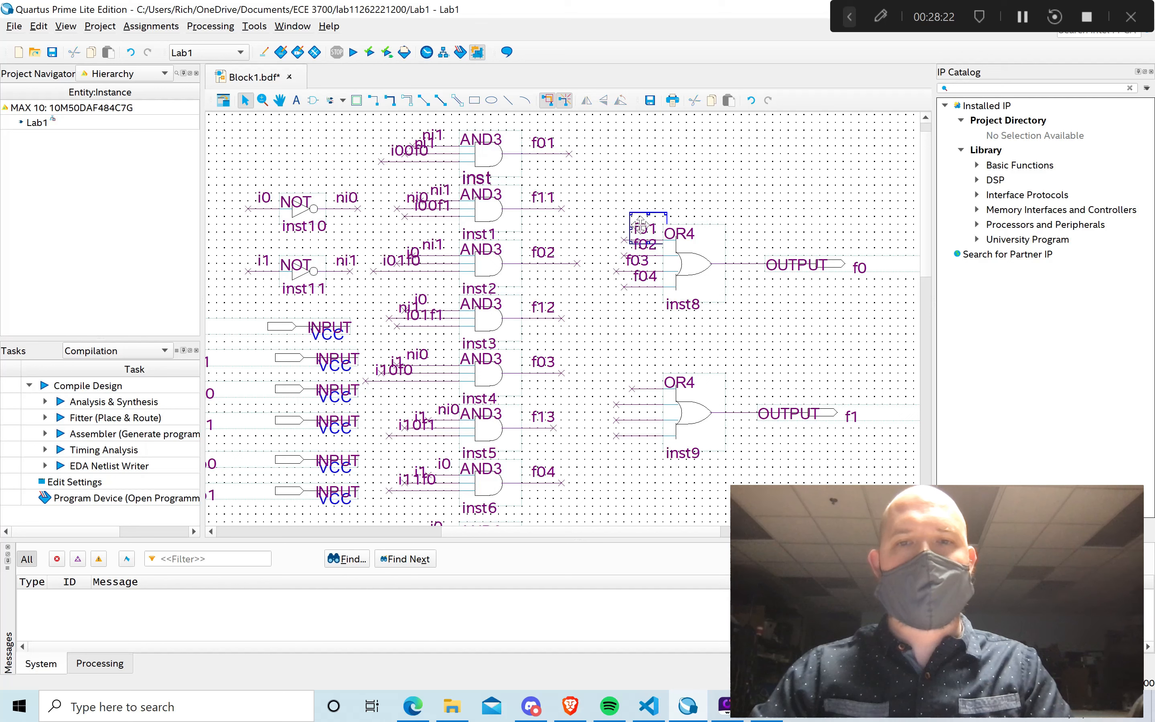
pyautogui.click(640, 249)
pyautogui.click(642, 261)
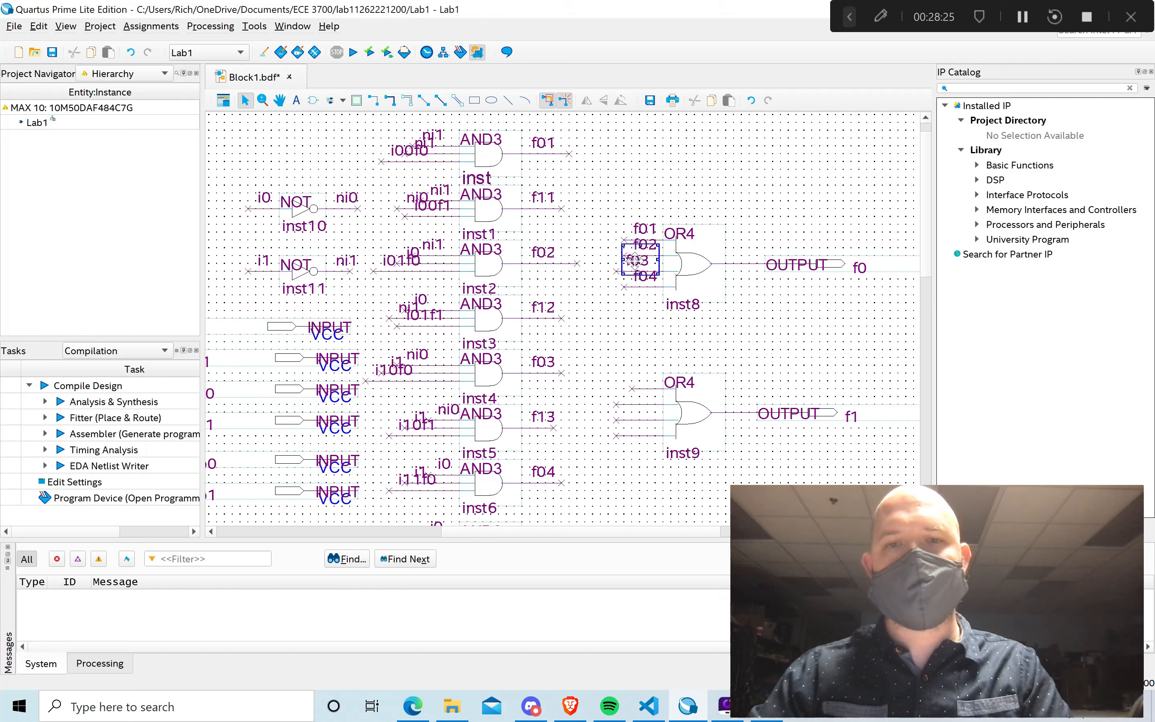
pyautogui.click(650, 276)
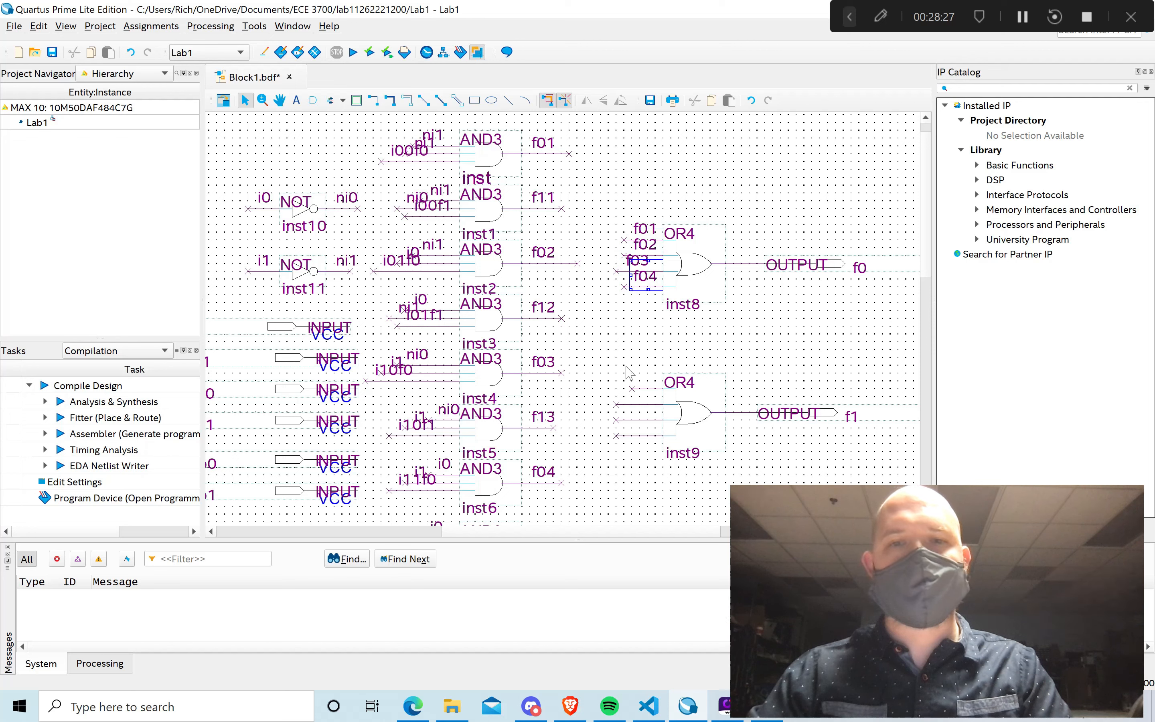
# Name the first input node of the lower OR4 gate, inst9, f11.
pyautogui.click(638, 389)
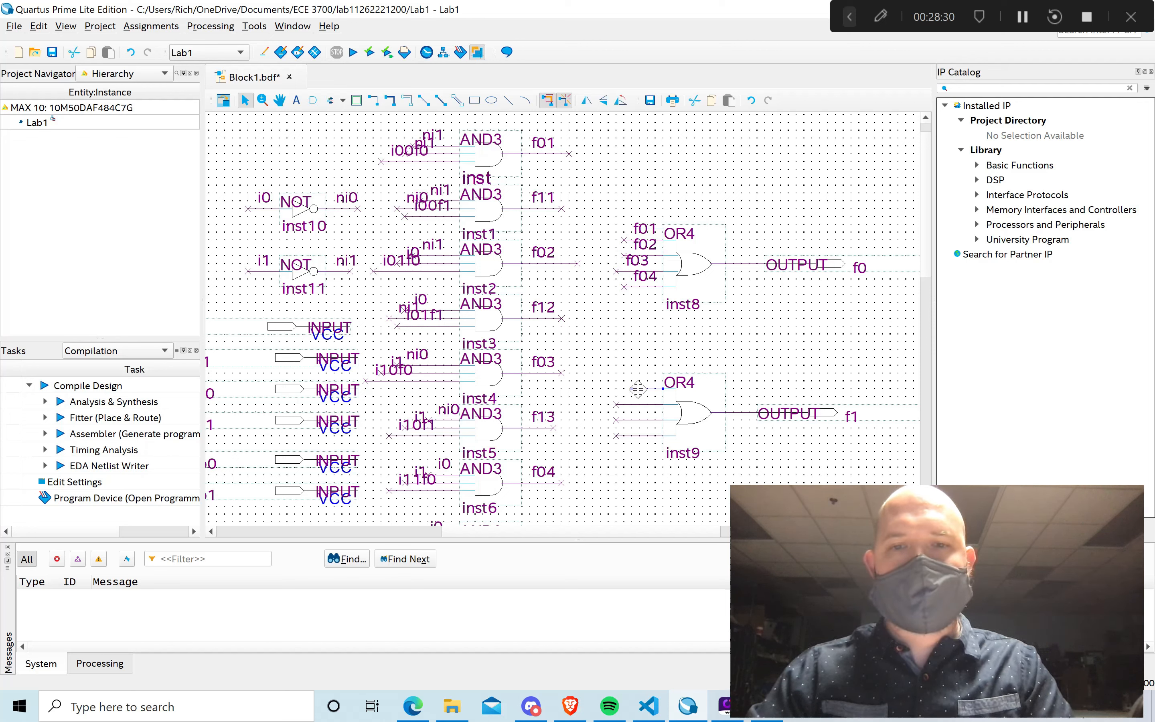
pyautogui.rightClick(638, 389)
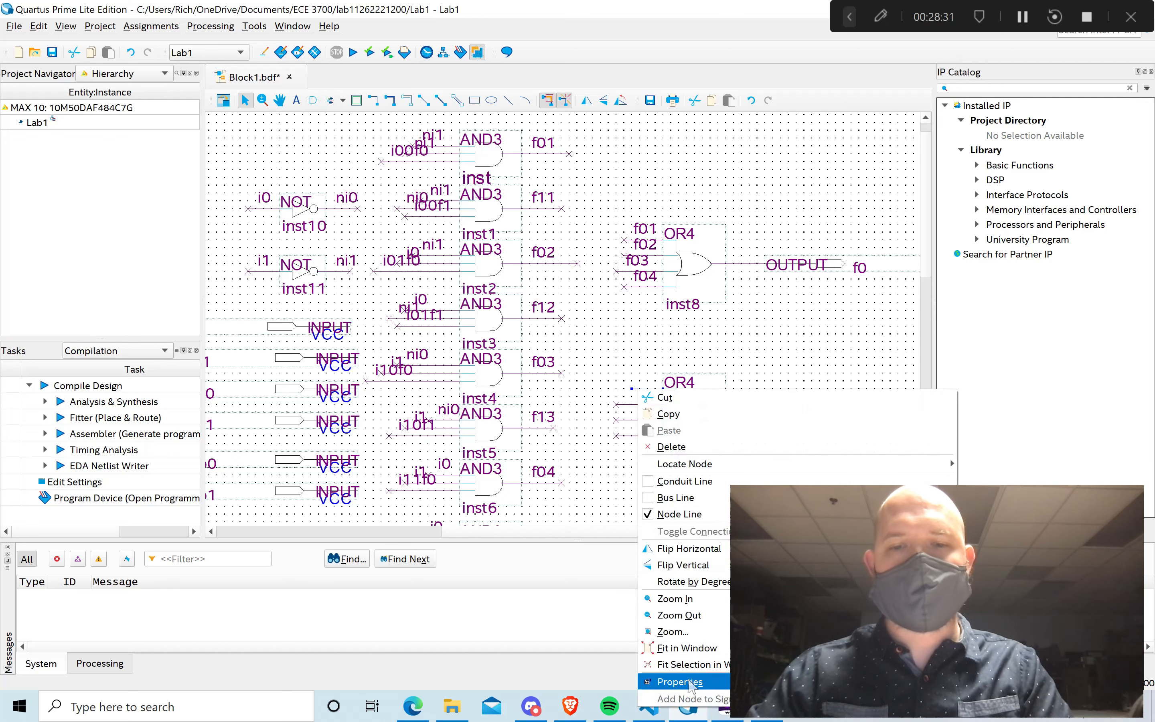
pyautogui.click(691, 684)
pyautogui.click(323, 316)
pyautogui.write('f')
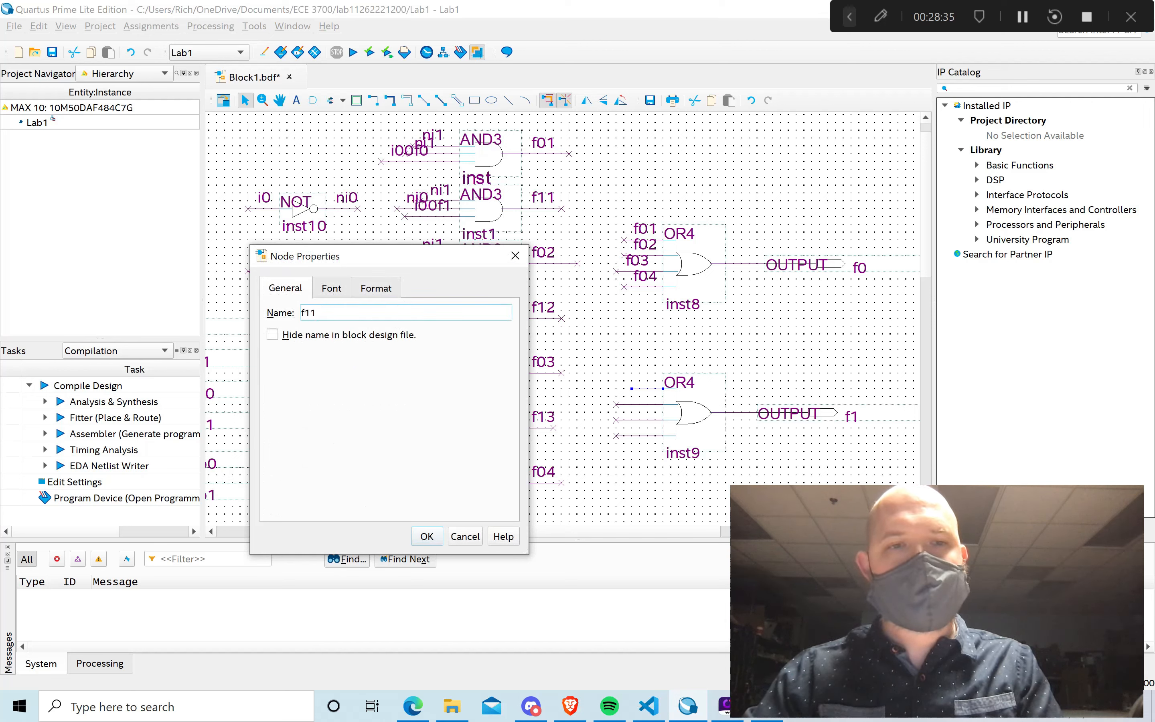
pyautogui.write('11')
pyautogui.click(427, 536)
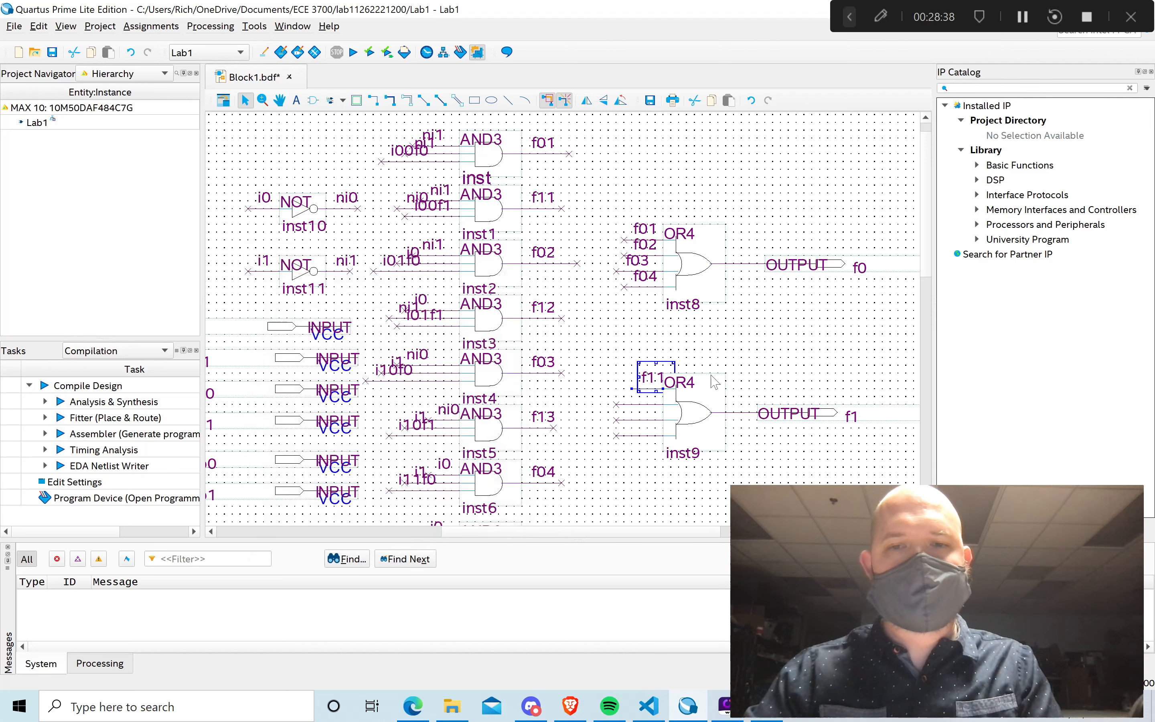
# Name the second input node of the lower OR4 gate, inst9, f12.
pyautogui.click(648, 406)
pyautogui.rightClick(650, 410)
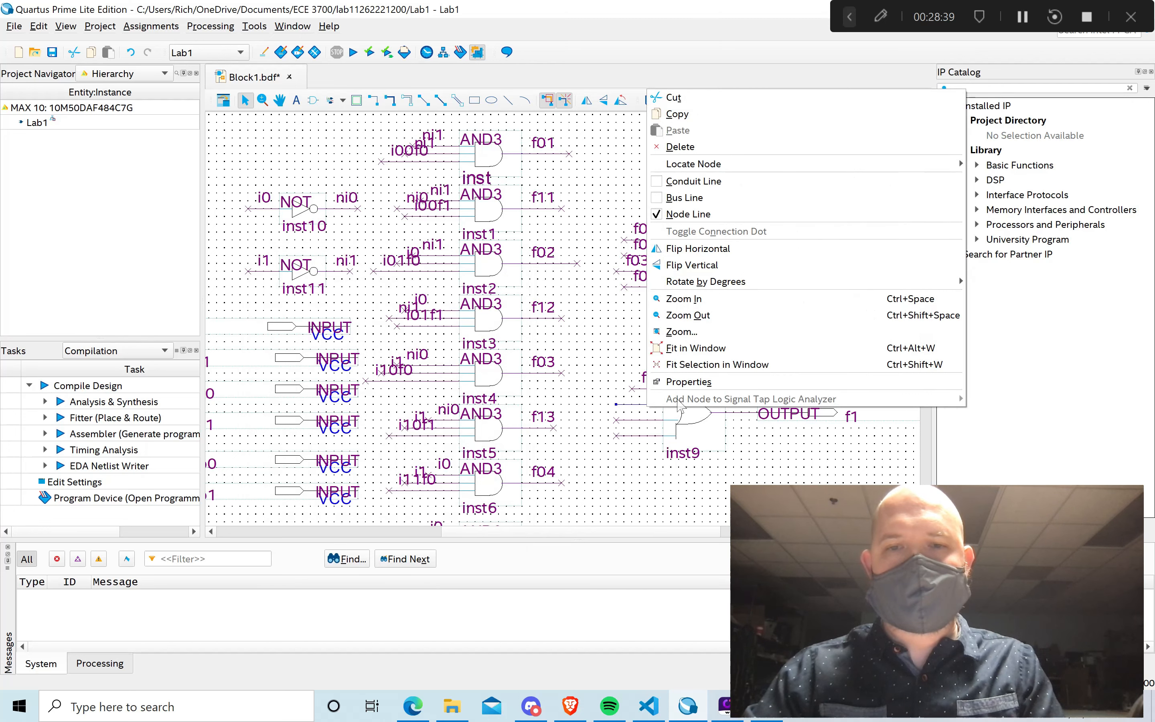
pyautogui.click(682, 382)
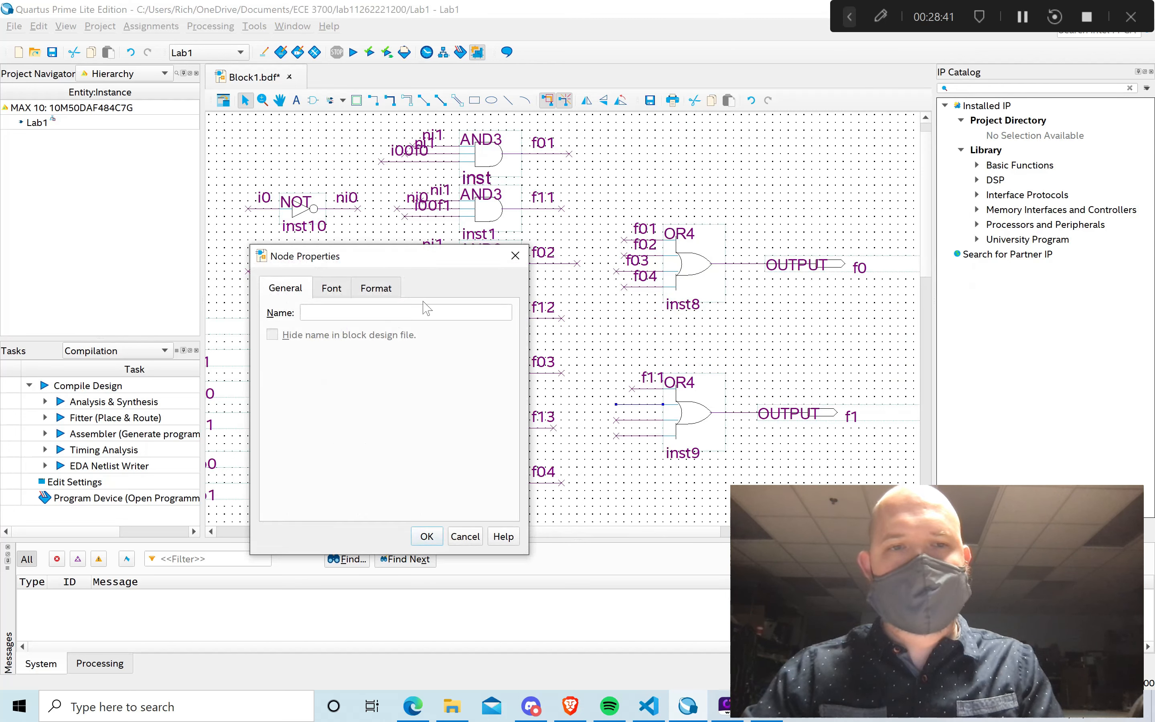
pyautogui.write('f12')
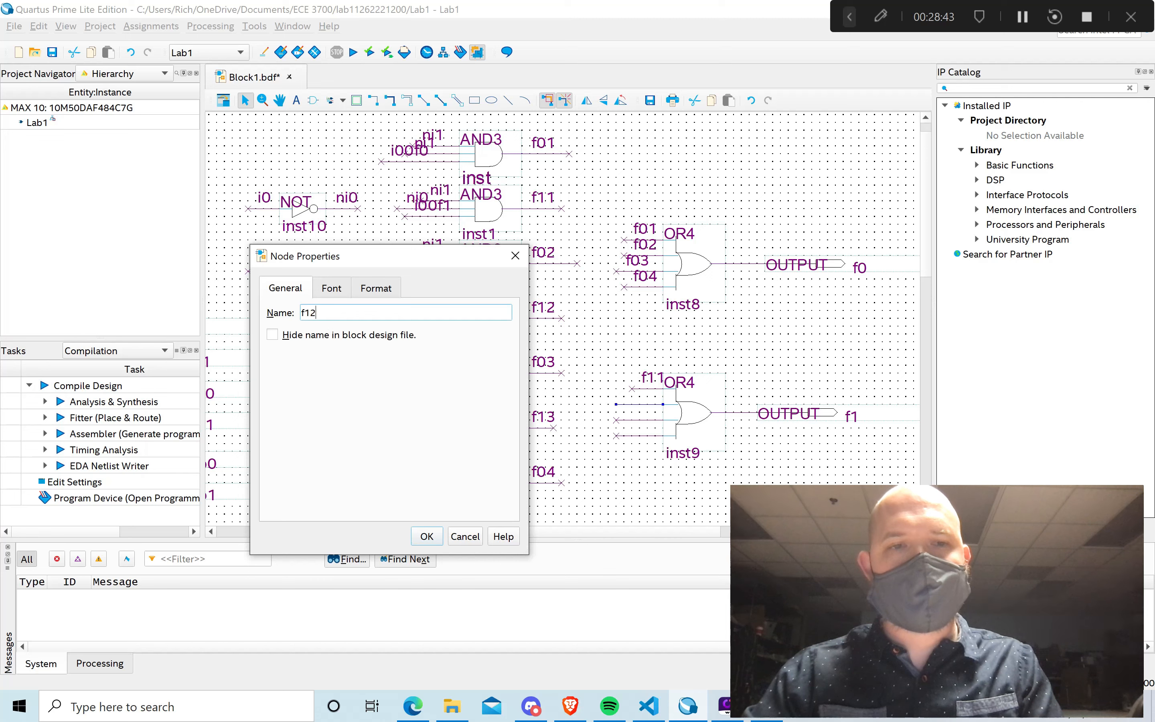
pyautogui.click(426, 536)
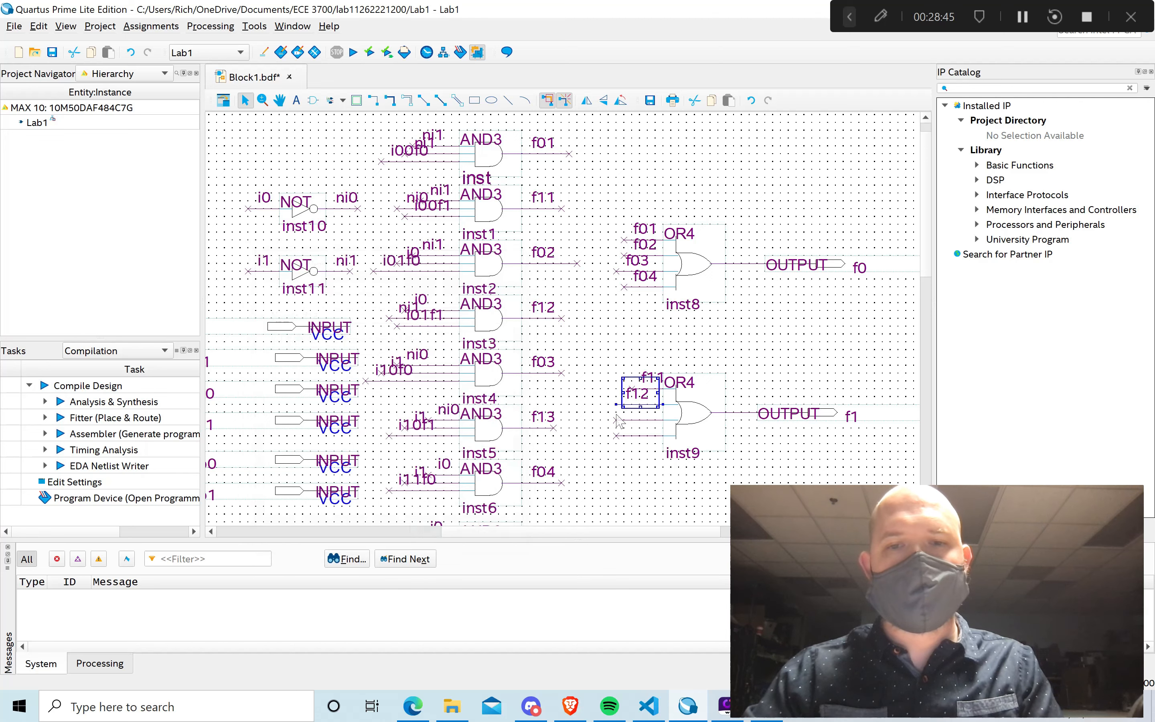
# Name the third input node of OR4 gate inst9 f13.
pyautogui.rightClick(628, 423)
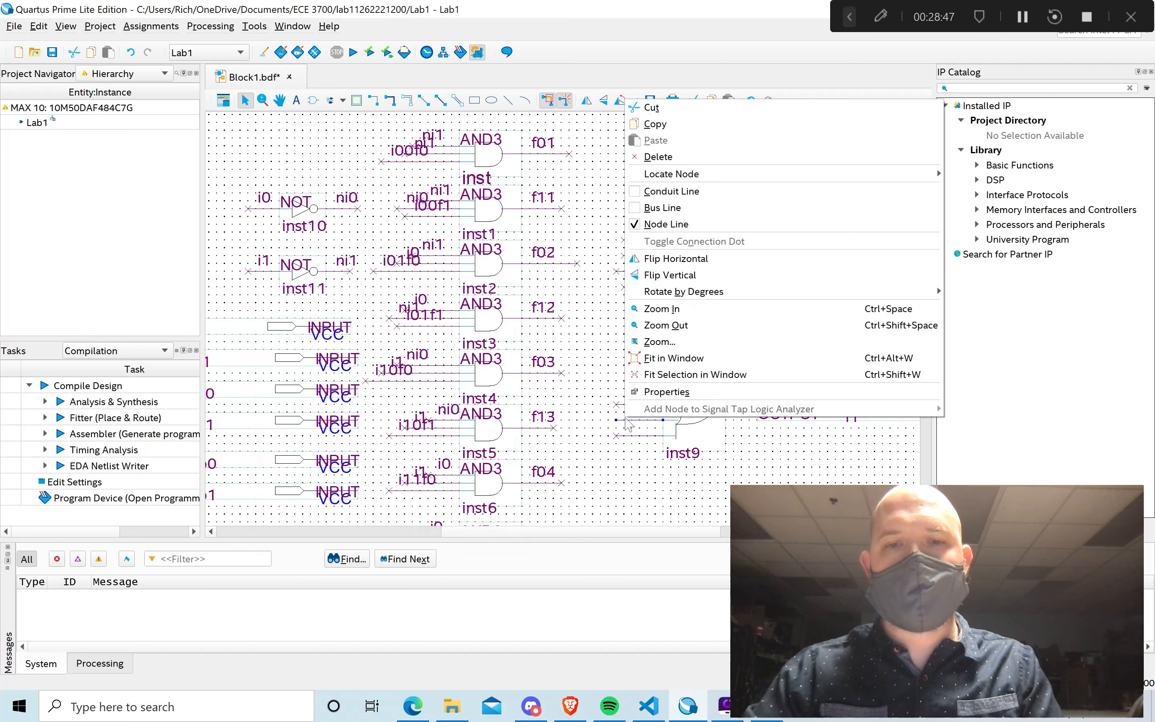
pyautogui.click(645, 398)
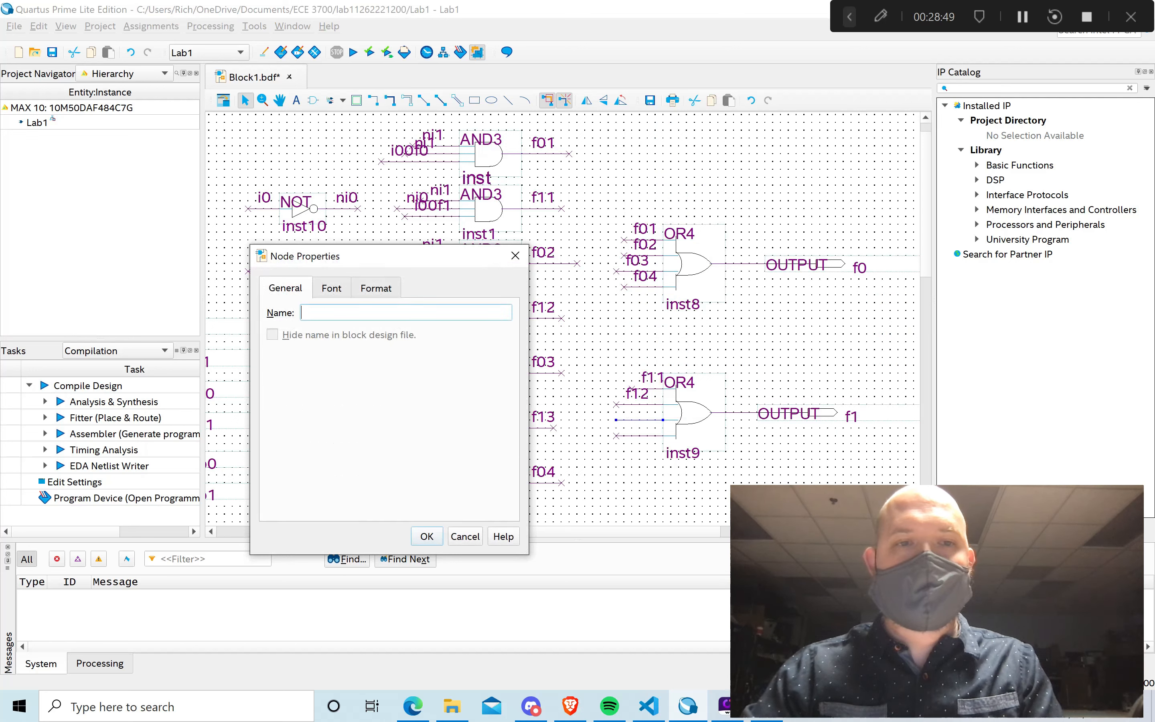
pyautogui.write('f13')
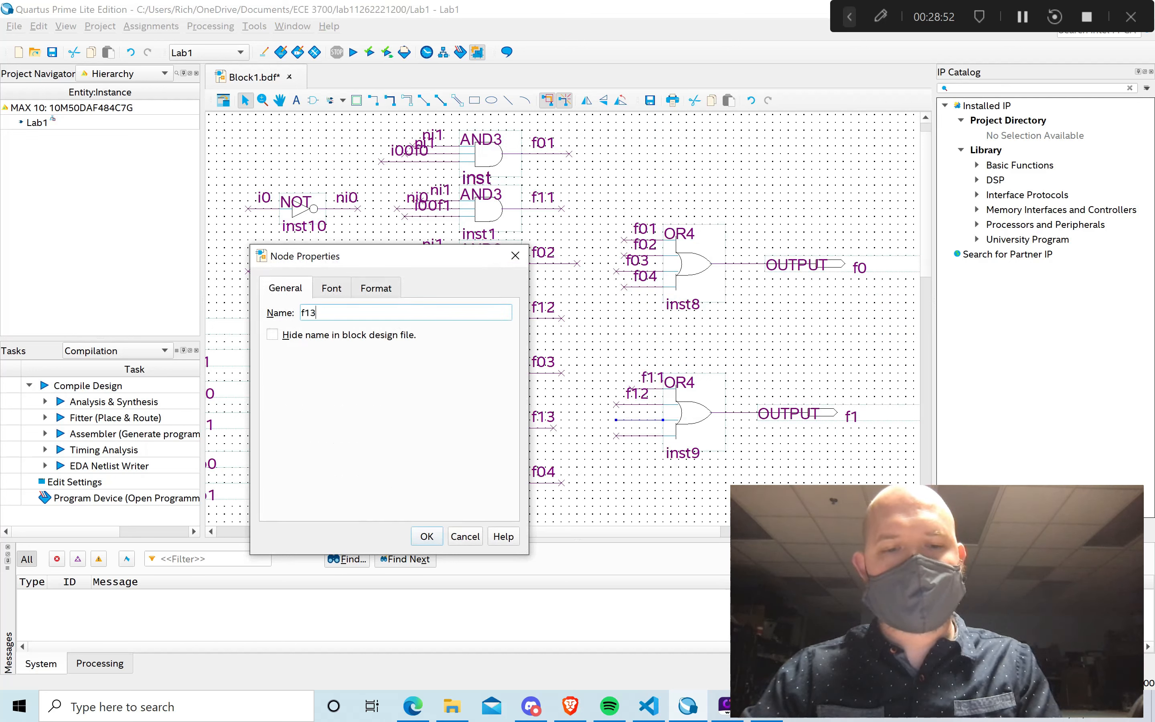
pyautogui.click(440, 537)
# Name the fourth input node of OR4 gate inst9 f14.
pyautogui.click(635, 435)
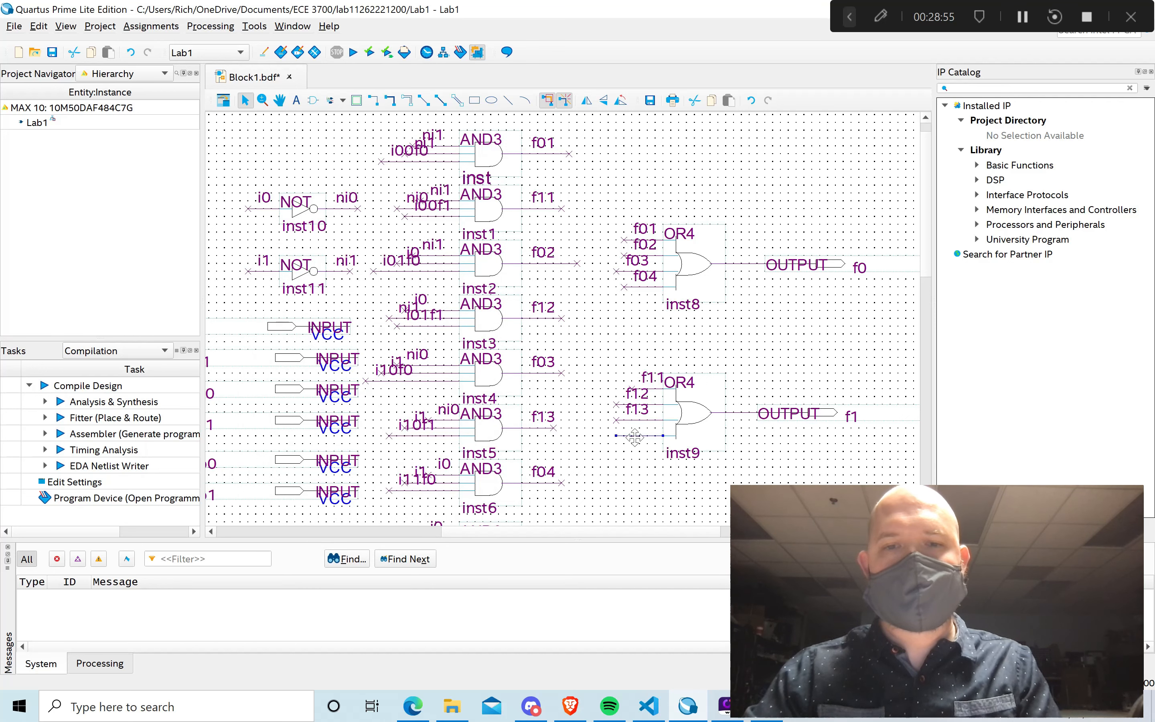
pyautogui.rightClick(635, 437)
pyautogui.click(654, 415)
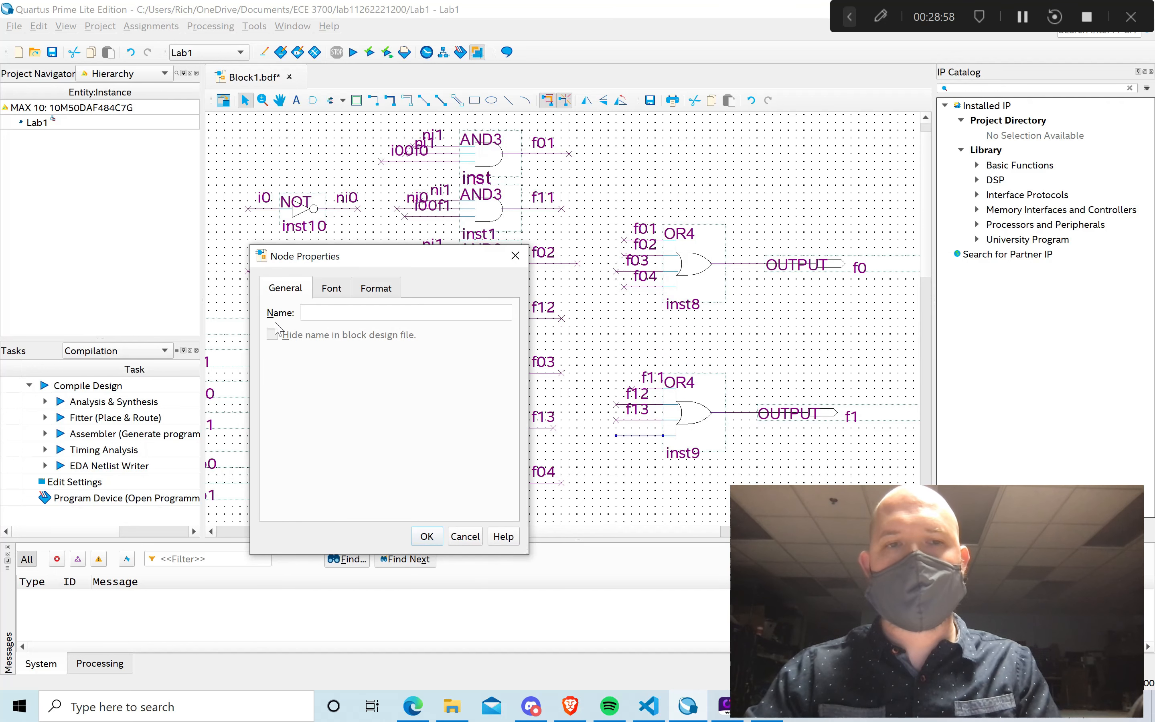
pyautogui.click(311, 313)
pyautogui.write('f14')
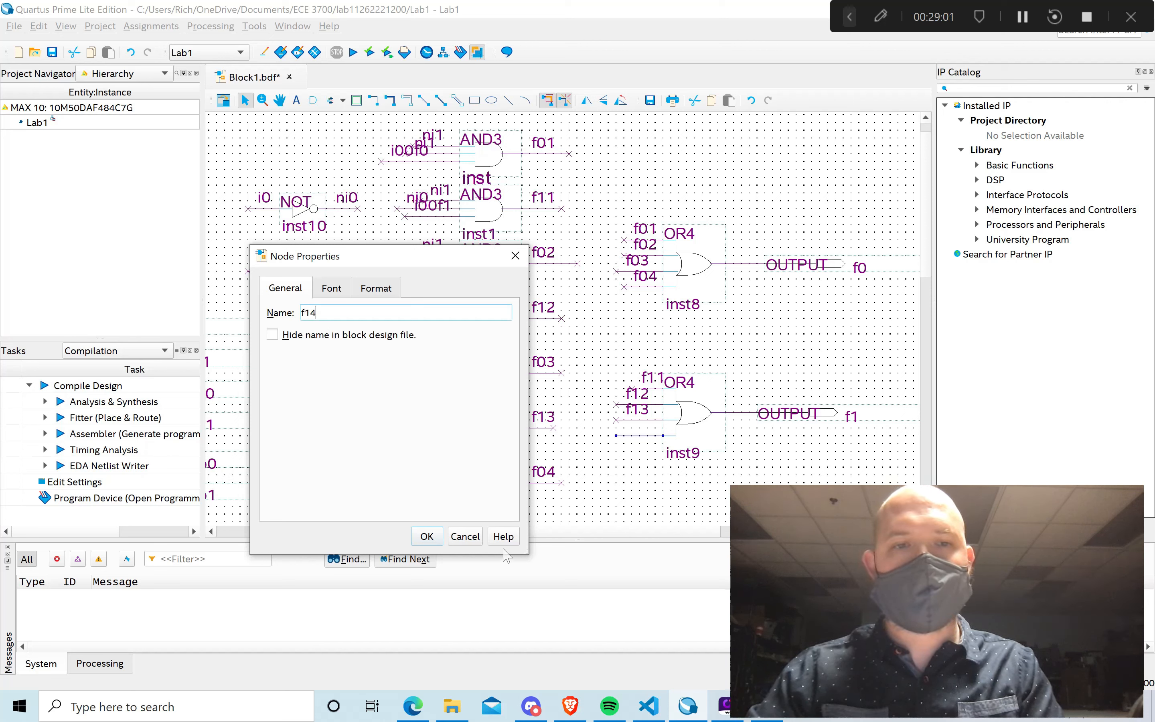
pyautogui.click(427, 536)
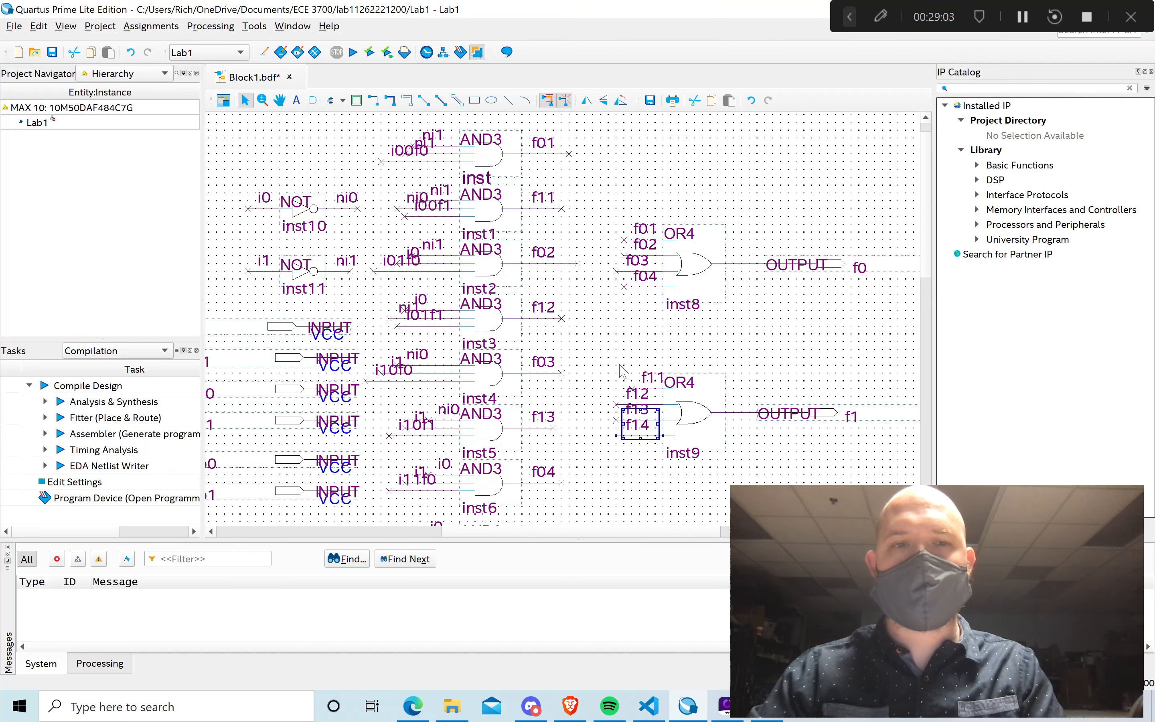
# Save the modified block diagram as Lab1.bdf, adding it to the current project, and run a full compilation of the design.
pyautogui.hscroll(-3, 482, 538)
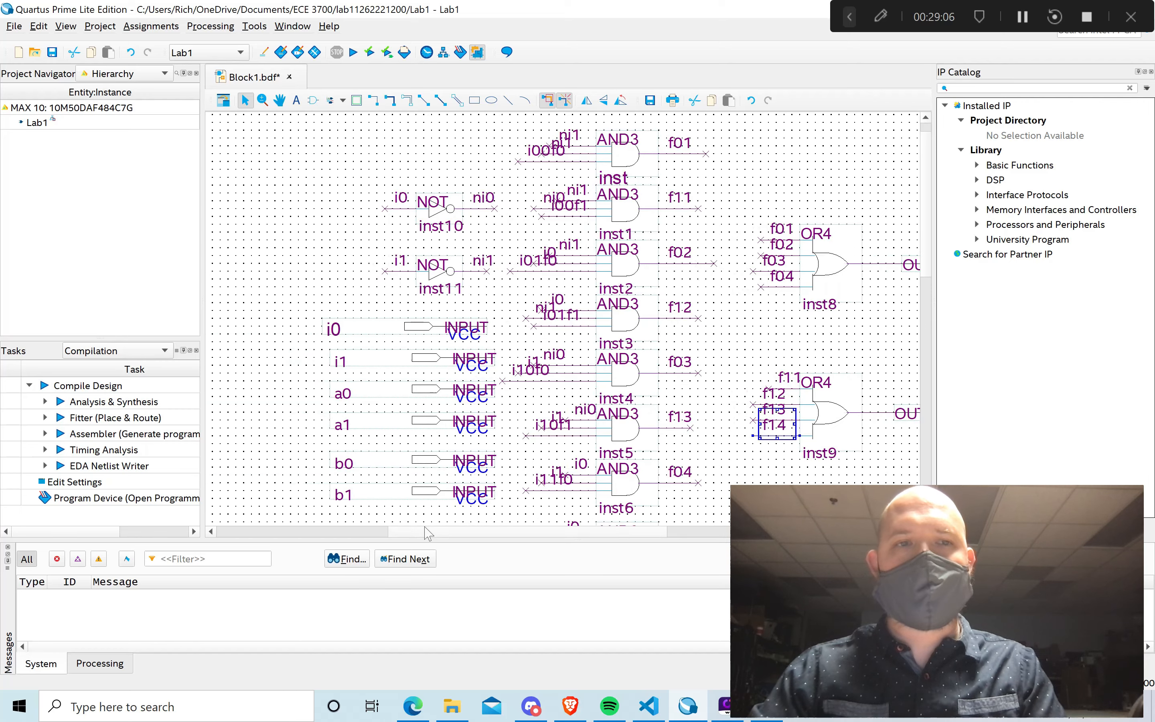
pyautogui.scroll(-2, 538, 278)
pyautogui.scroll(-5, 540, 279)
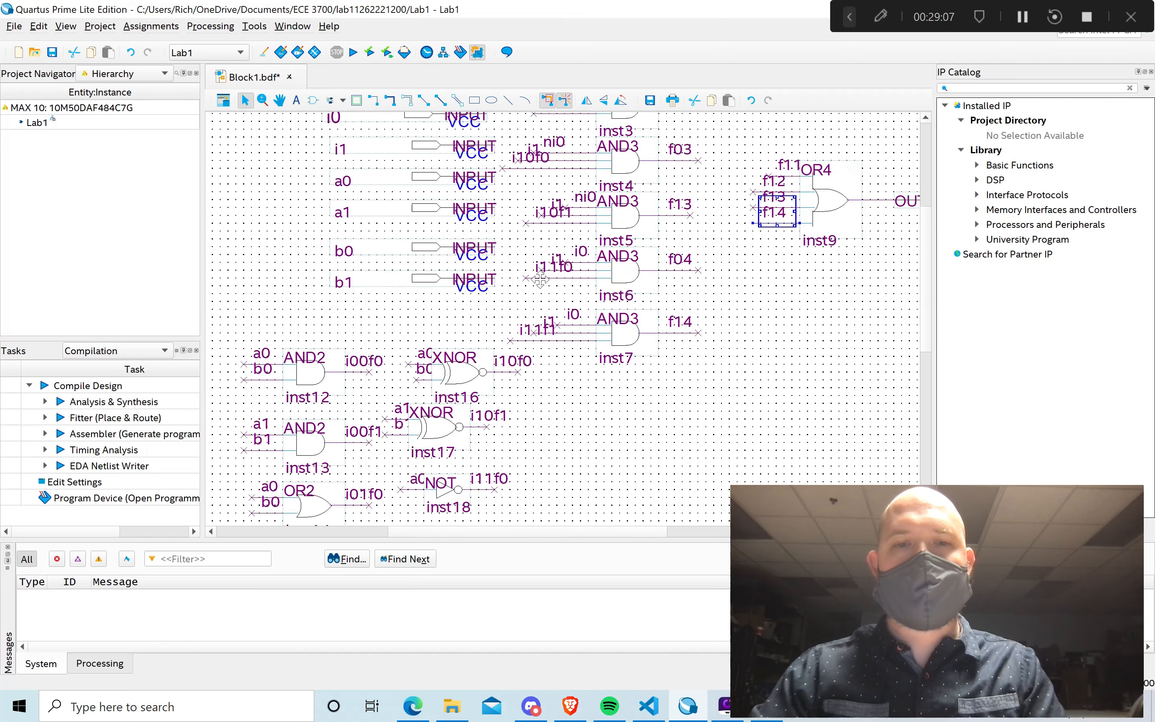
pyautogui.scroll(3, 543, 286)
pyautogui.scroll(5, 543, 286)
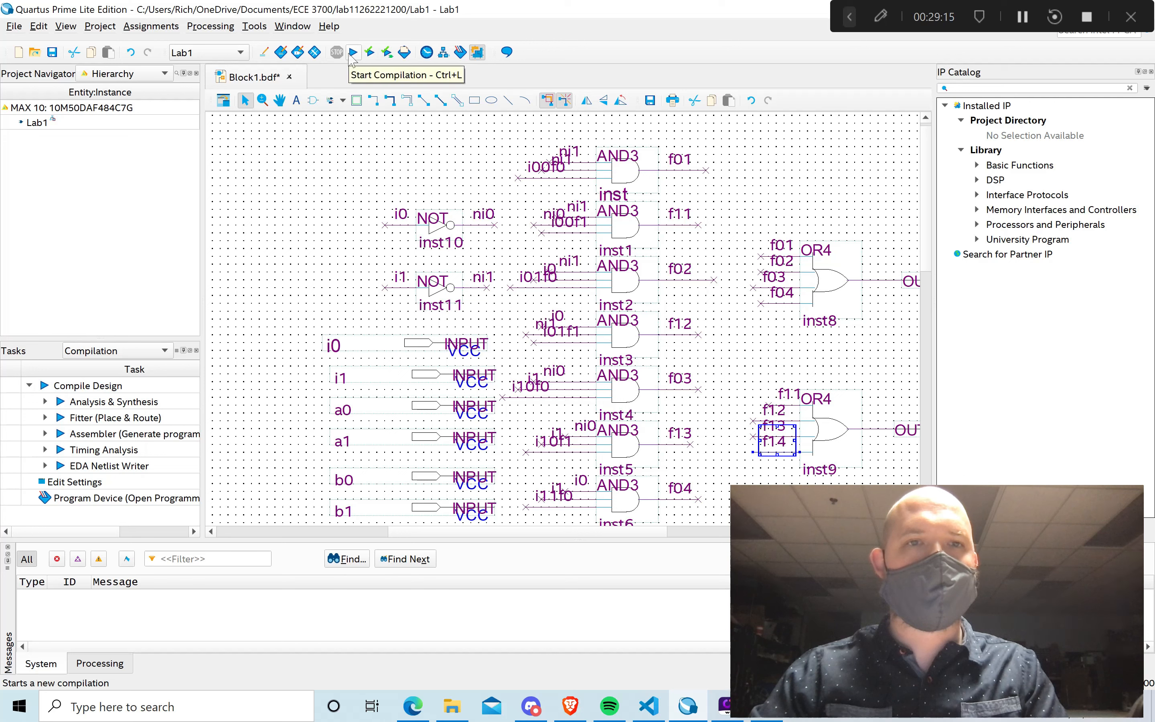
pyautogui.click(353, 52)
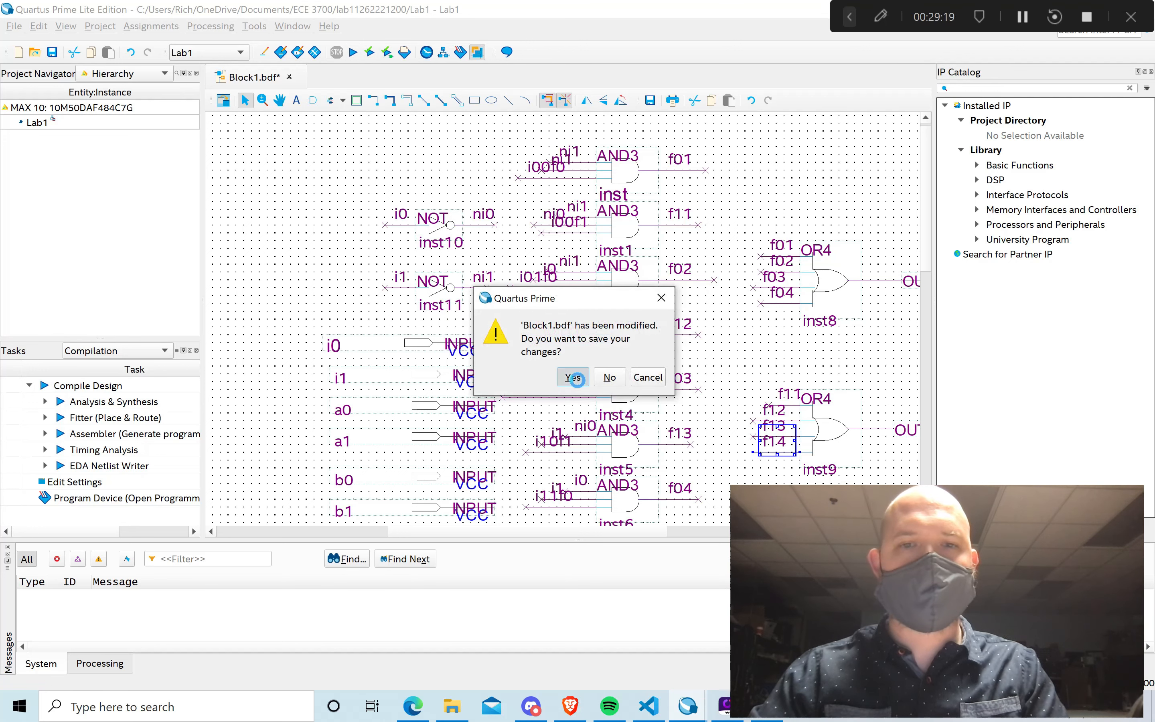
pyautogui.click(575, 378)
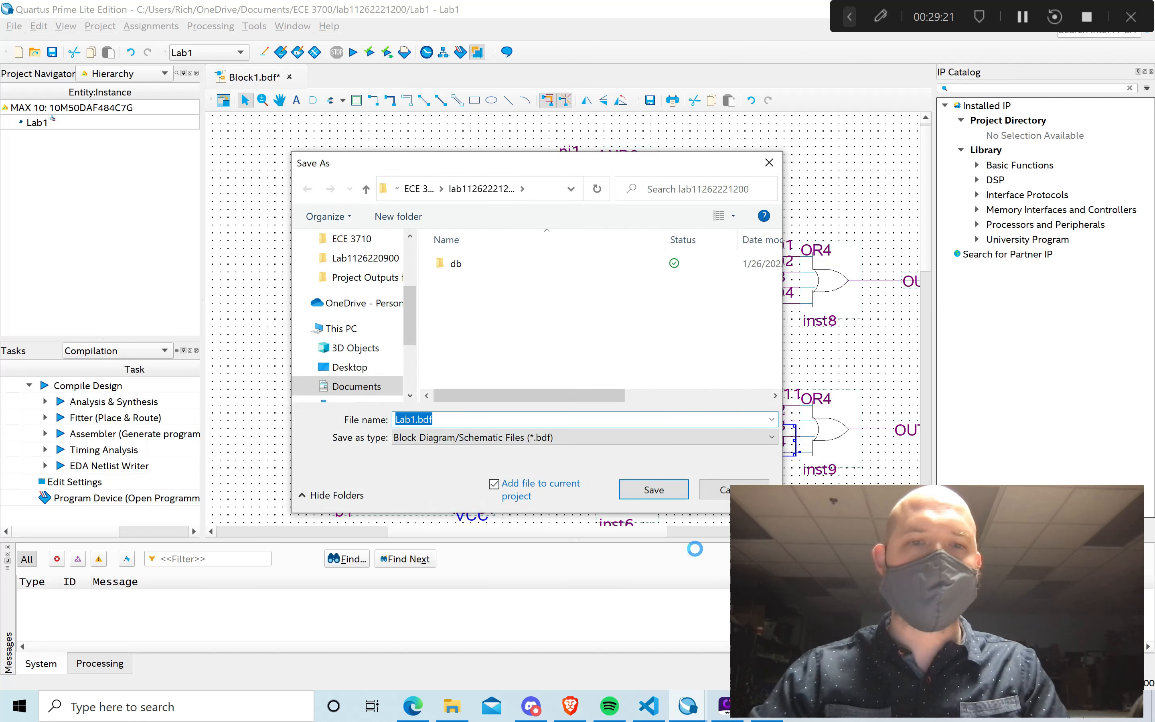
pyautogui.click(663, 497)
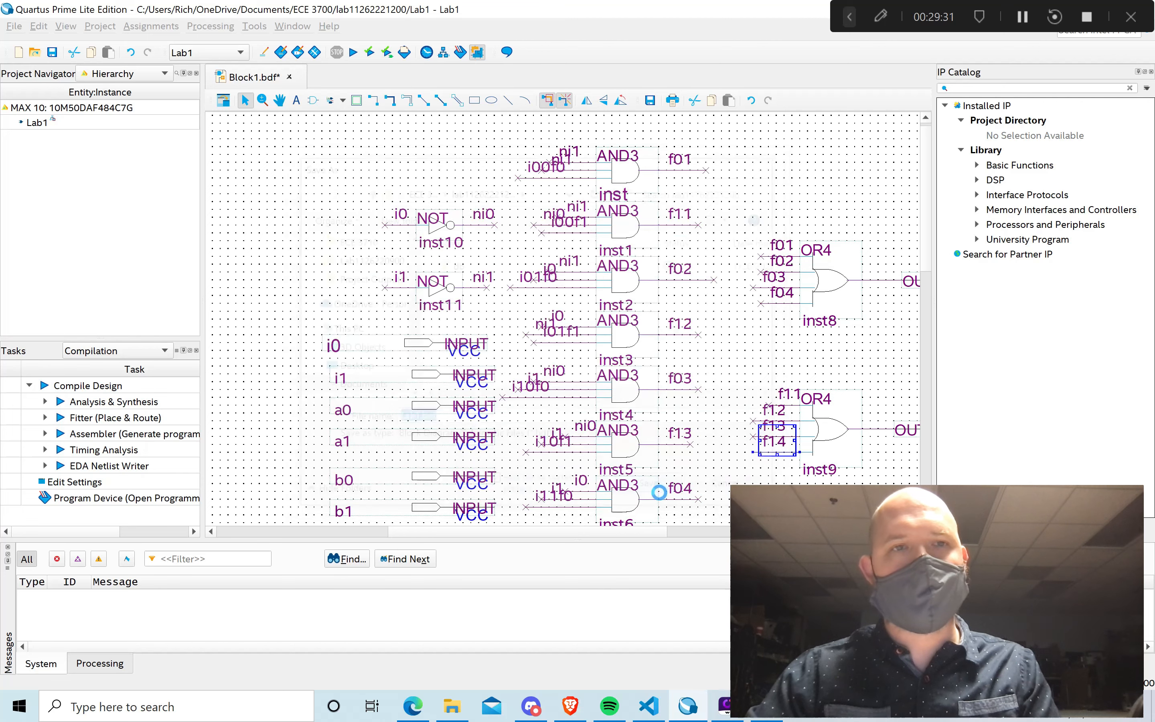
pyautogui.hotkey('ctrl', 'l')
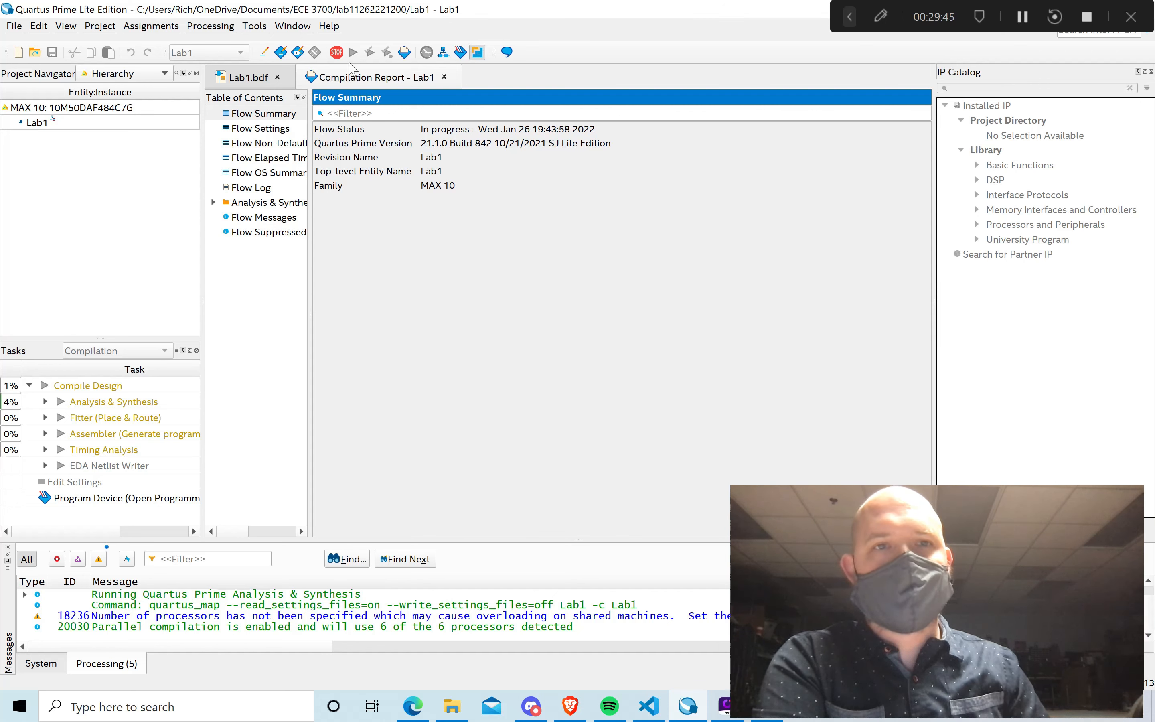
pyautogui.click(850, 17)
pyautogui.click(548, 17)
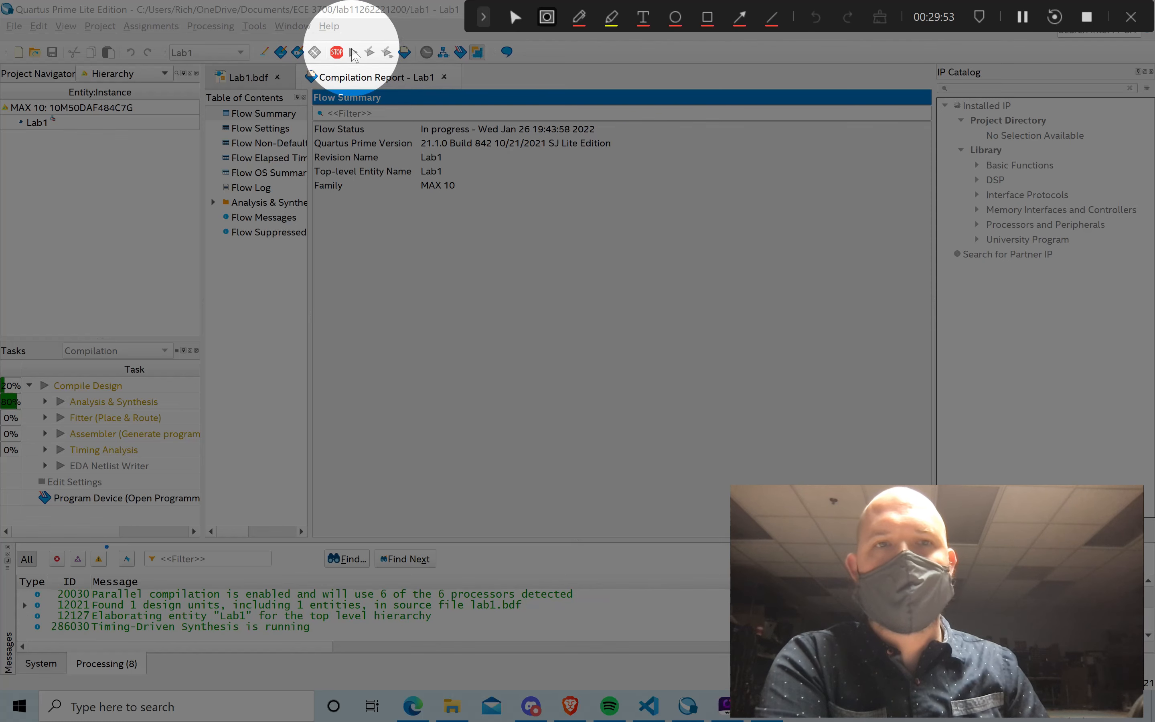
pyautogui.press('Escape')
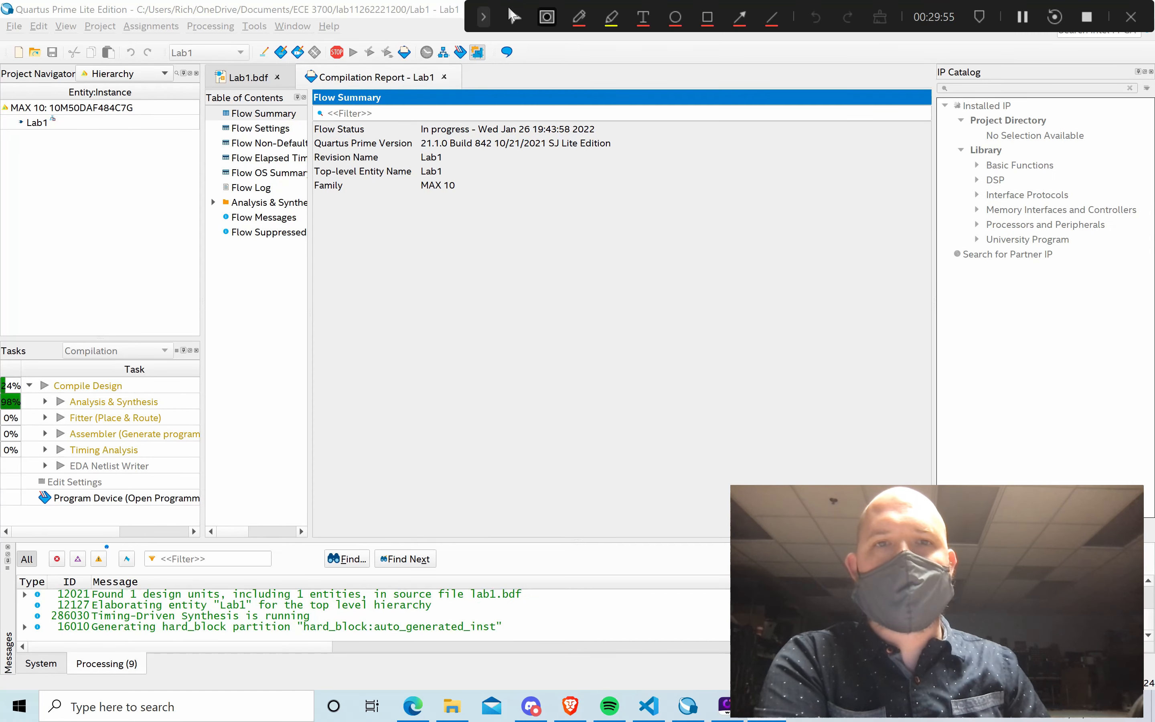
pyautogui.click(515, 18)
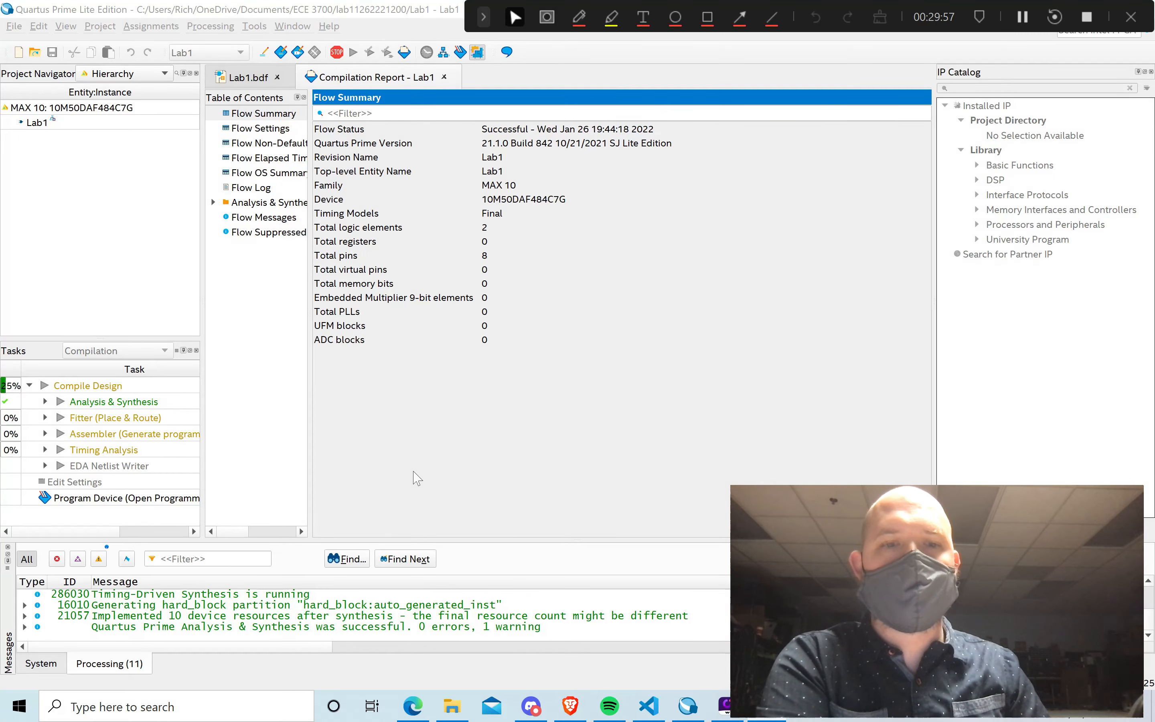
# Enlarge the message log and review the compilation messages for errors and warnings from synthesis, Fitter, Assembler and Timing Analyzer.
pyautogui.moveTo(399, 543); pyautogui.dragTo(394, 411)
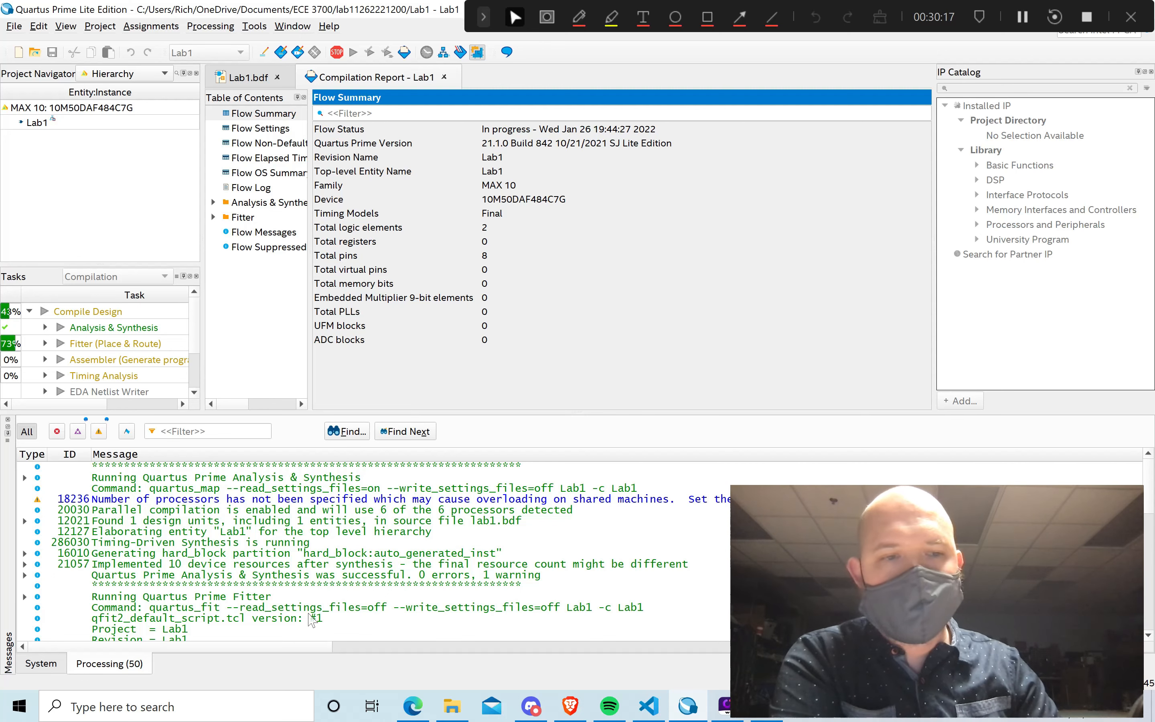
pyautogui.scroll(-10, 309, 621)
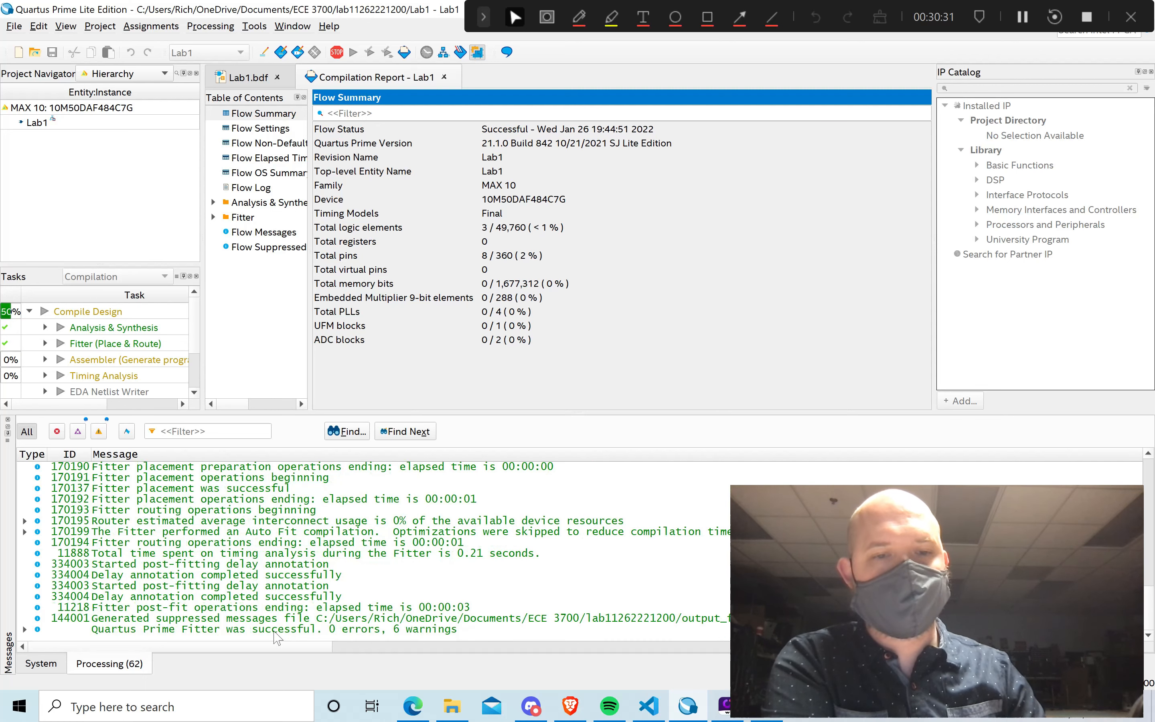
pyautogui.hscroll(5, 271, 602)
pyautogui.hscroll(-5, 271, 603)
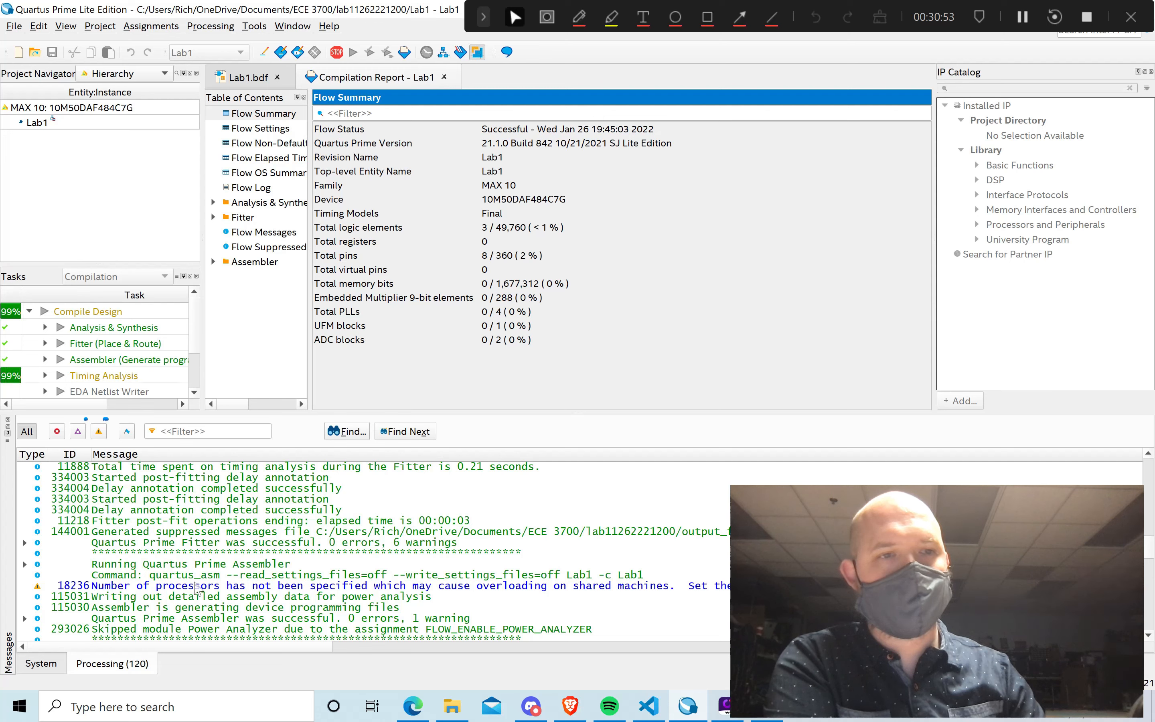
pyautogui.scroll(-17, 194, 582)
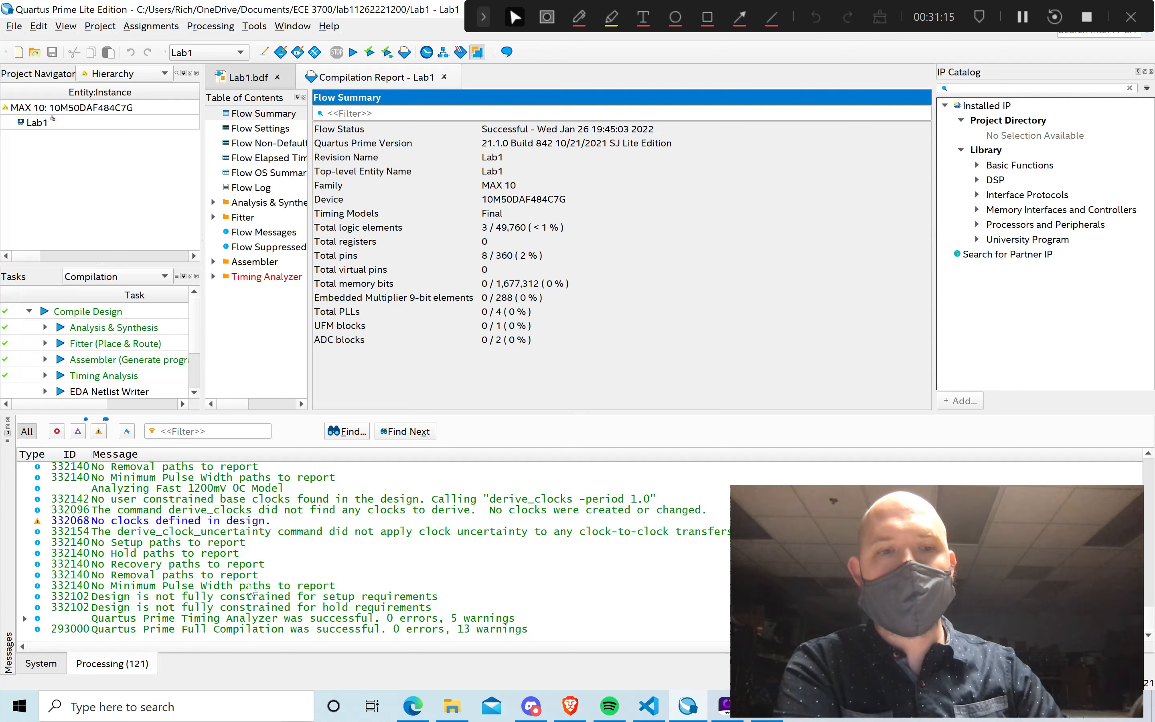
pyautogui.scroll(4, 249, 589)
pyautogui.scroll(6, 249, 588)
# Open the compiled Lab1 design in the RTL Viewer to see its generated gate-level schematic.
pyautogui.click(248, 77)
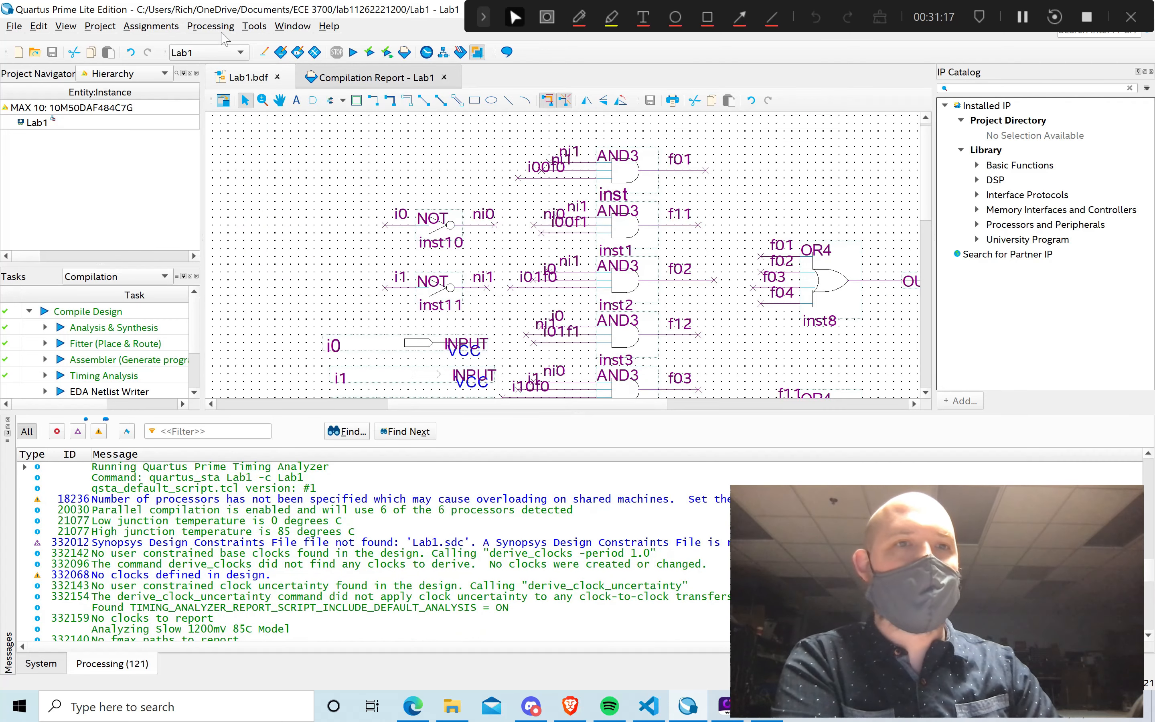
pyautogui.click(339, 79)
pyautogui.click(254, 26)
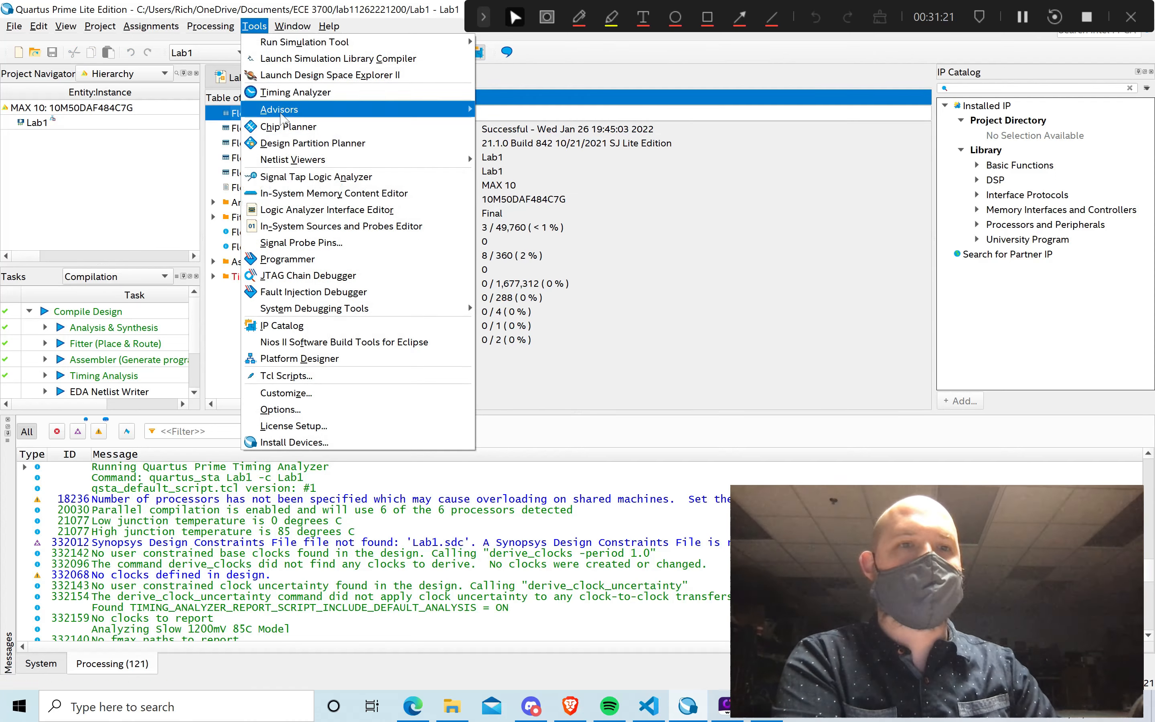
pyautogui.moveTo(334, 160)
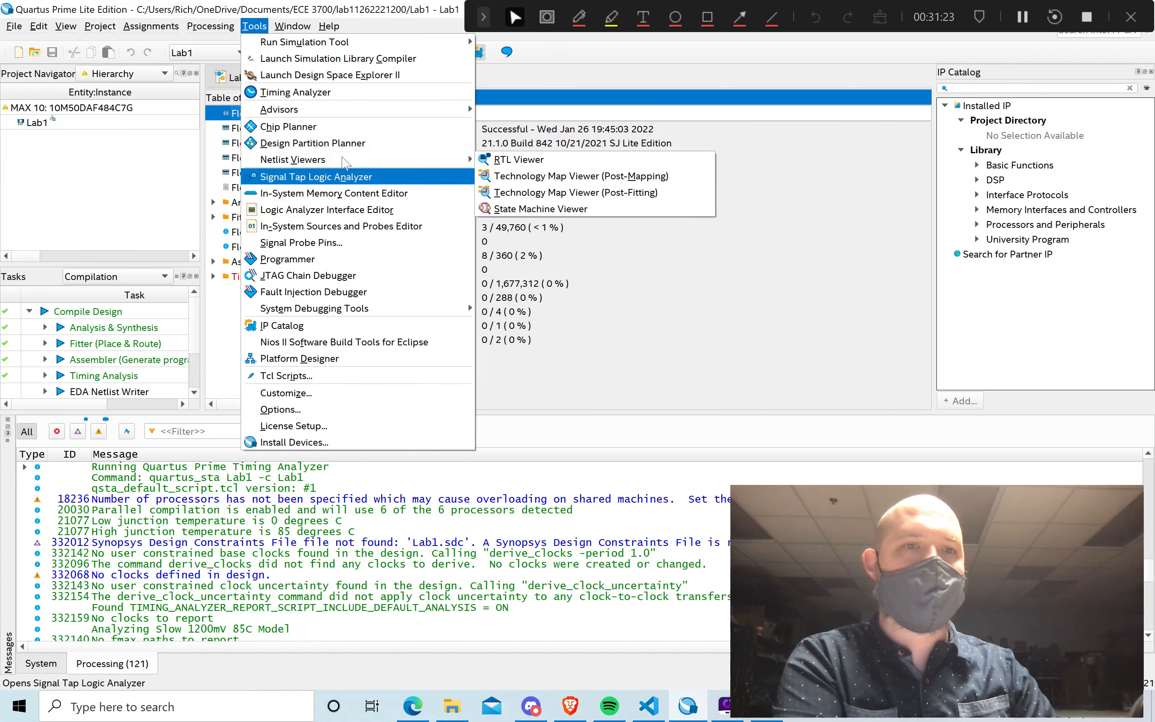
pyautogui.click(517, 160)
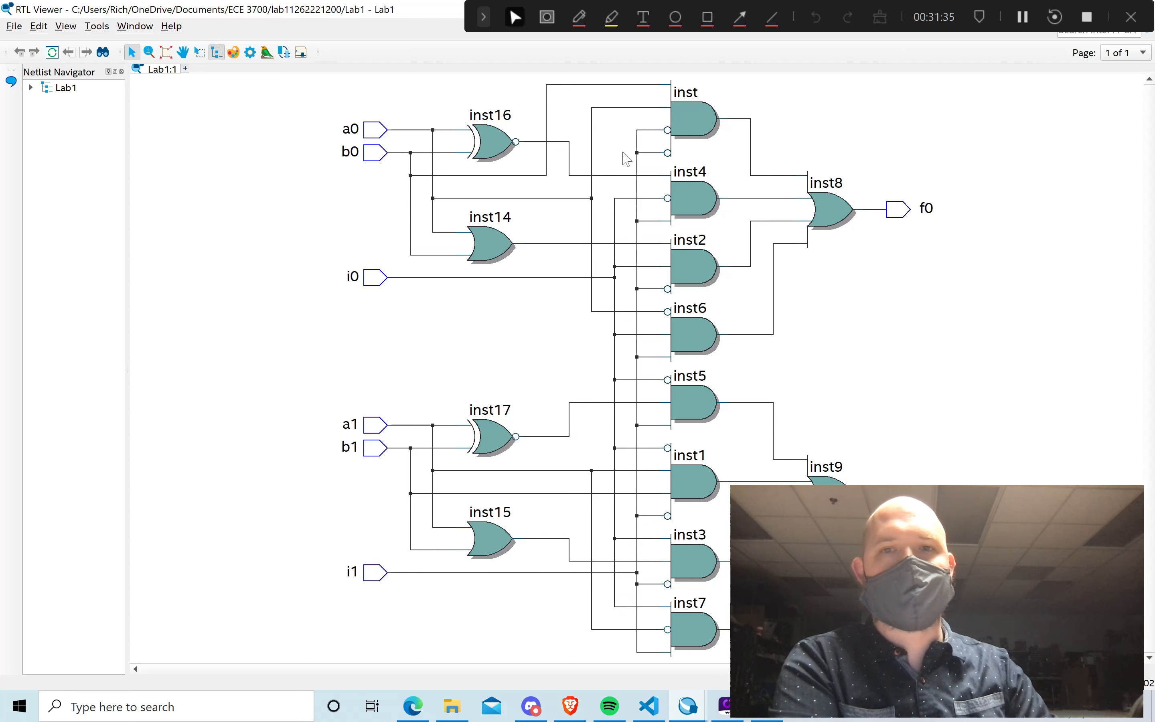
# Trace the i0, i1 and a1 nets and the inst1 output through the gates of the RTL schematic.
pyautogui.click(503, 278)
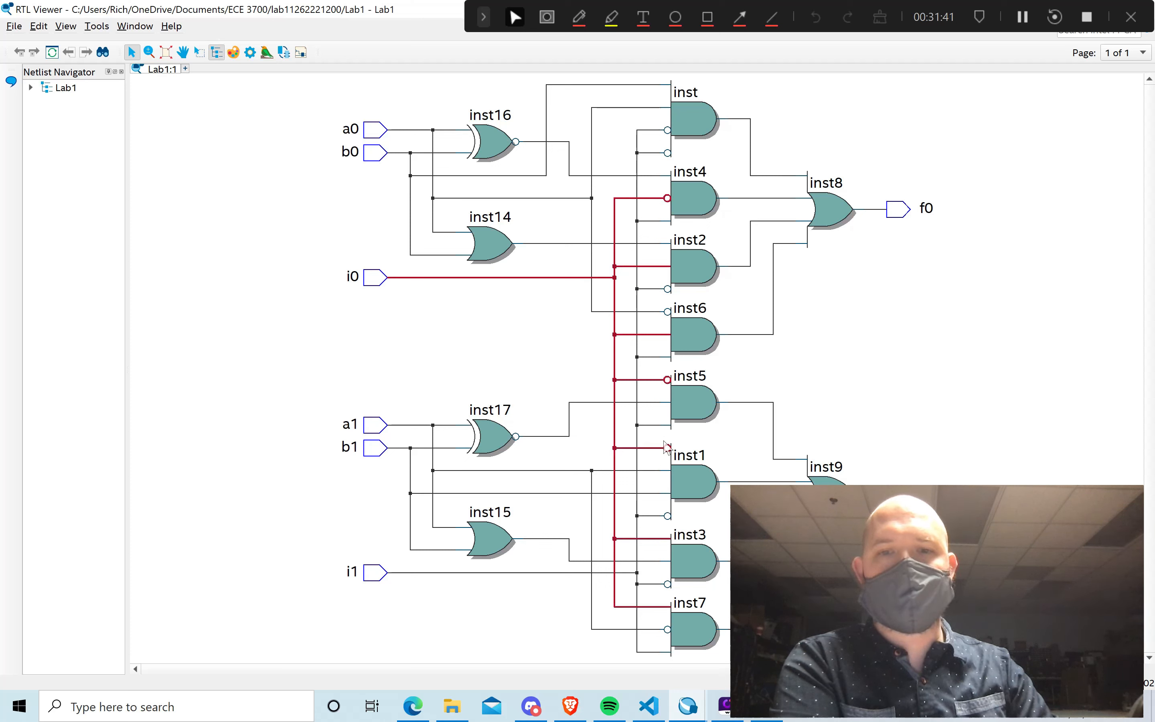
pyautogui.click(649, 516)
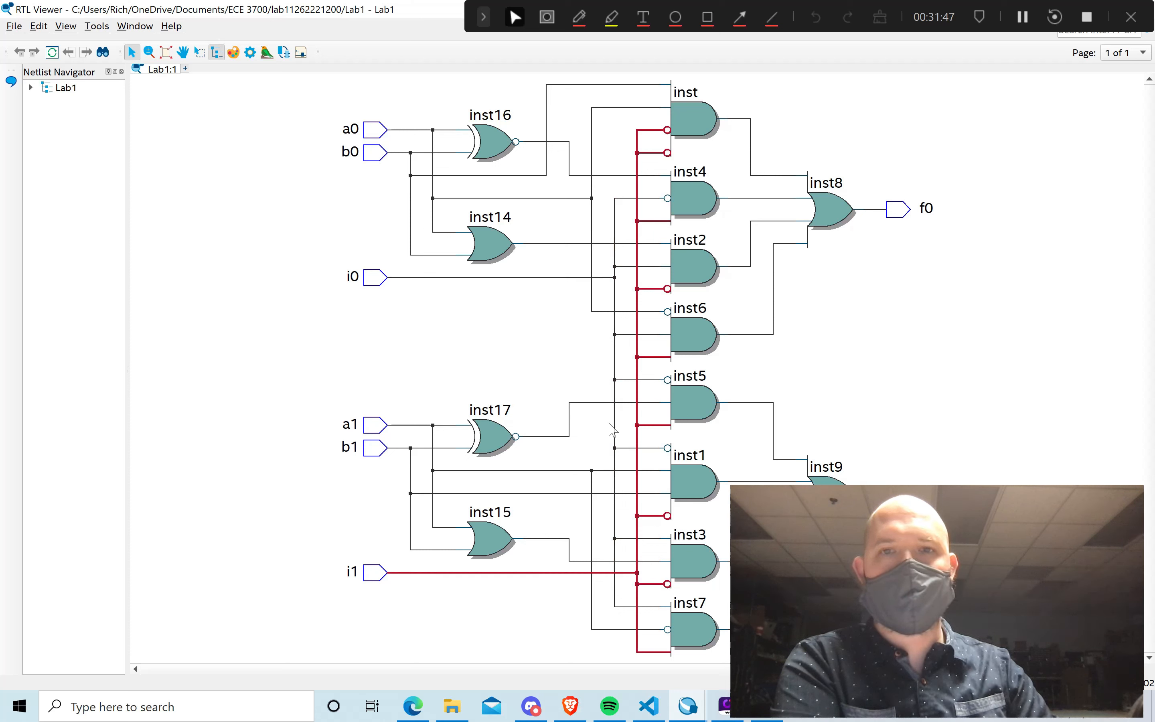
pyautogui.click(656, 471)
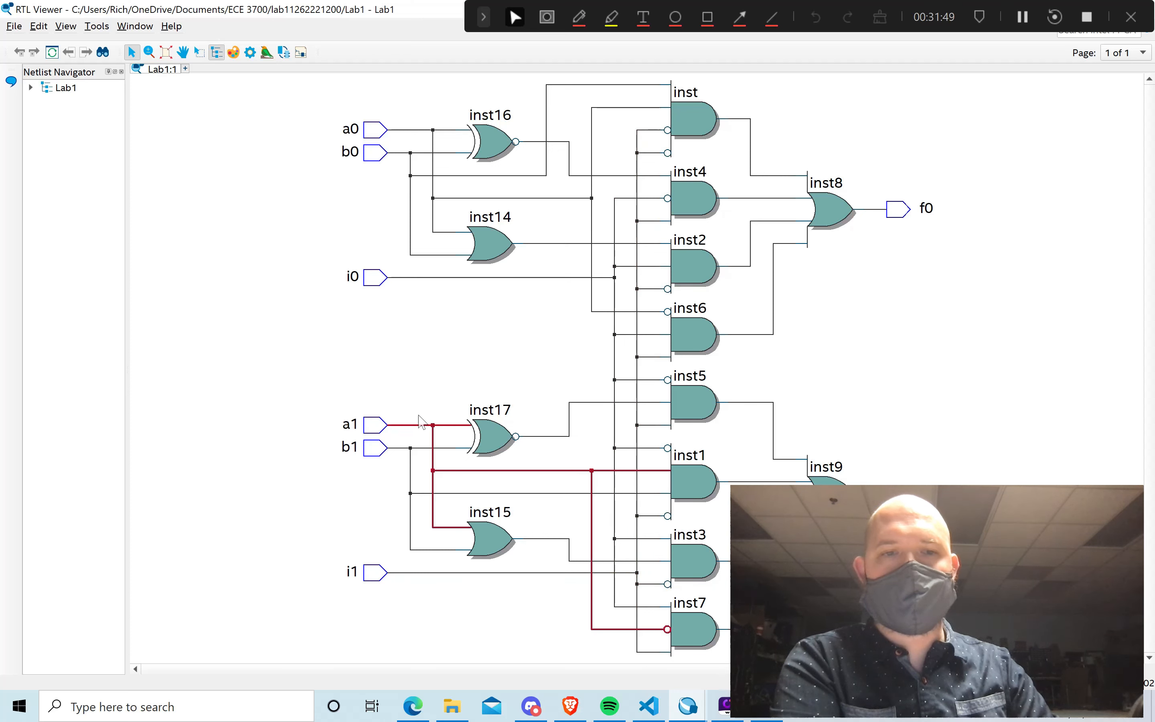
pyautogui.click(723, 482)
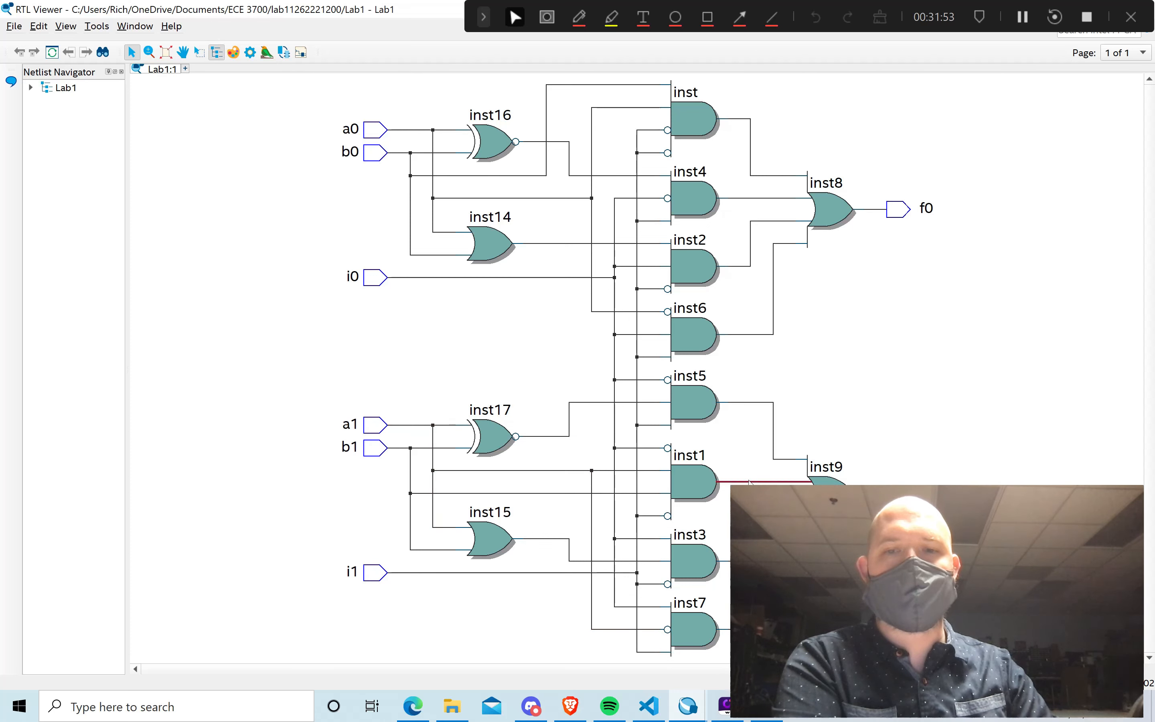
pyautogui.click(660, 137)
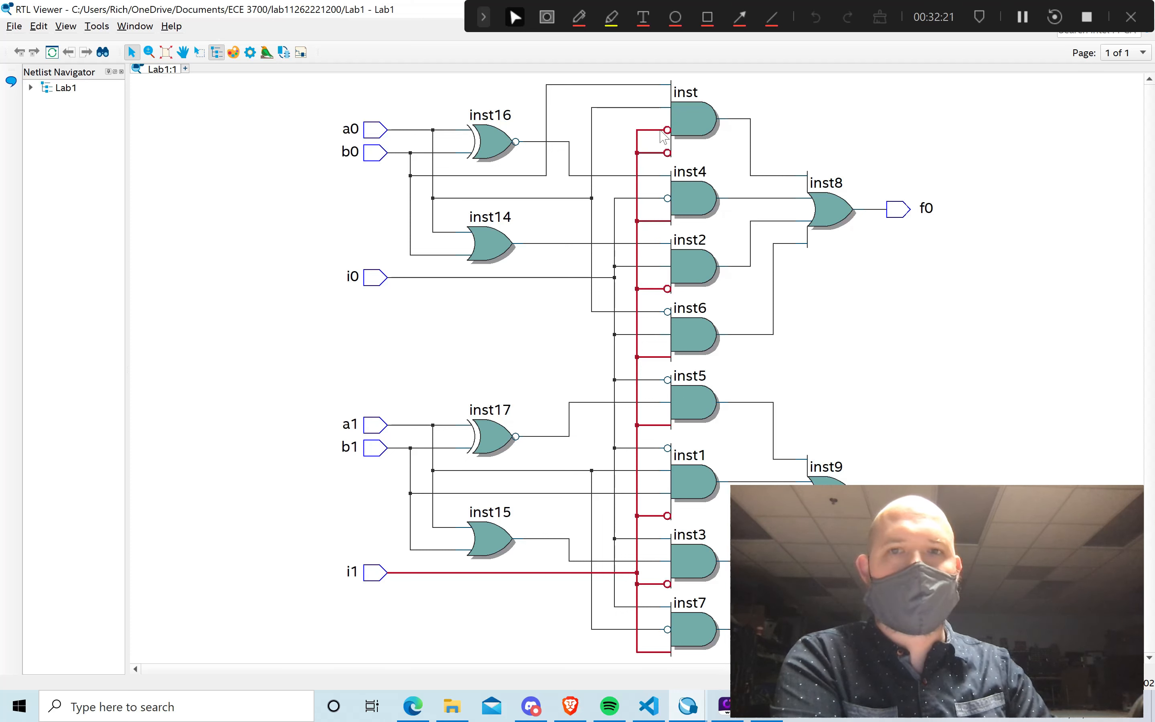
# Select AND gate inst in the netlist and locate that node in the design file.
pyautogui.rightClick(647, 151)
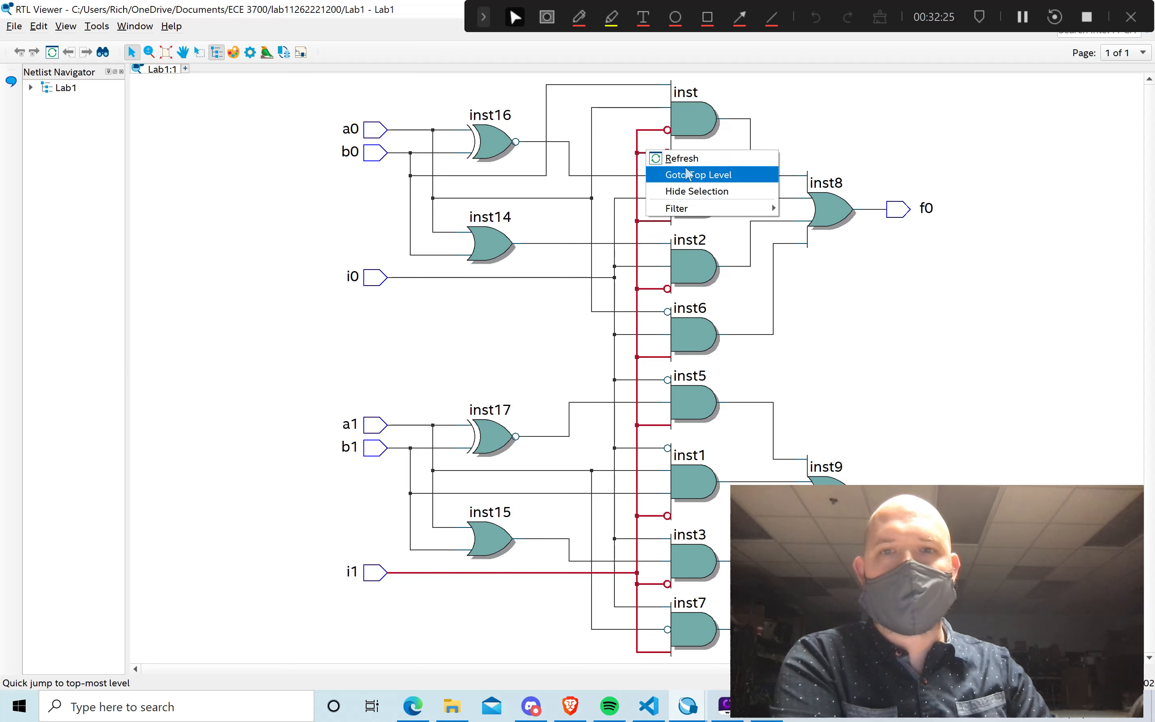
pyautogui.click(696, 128)
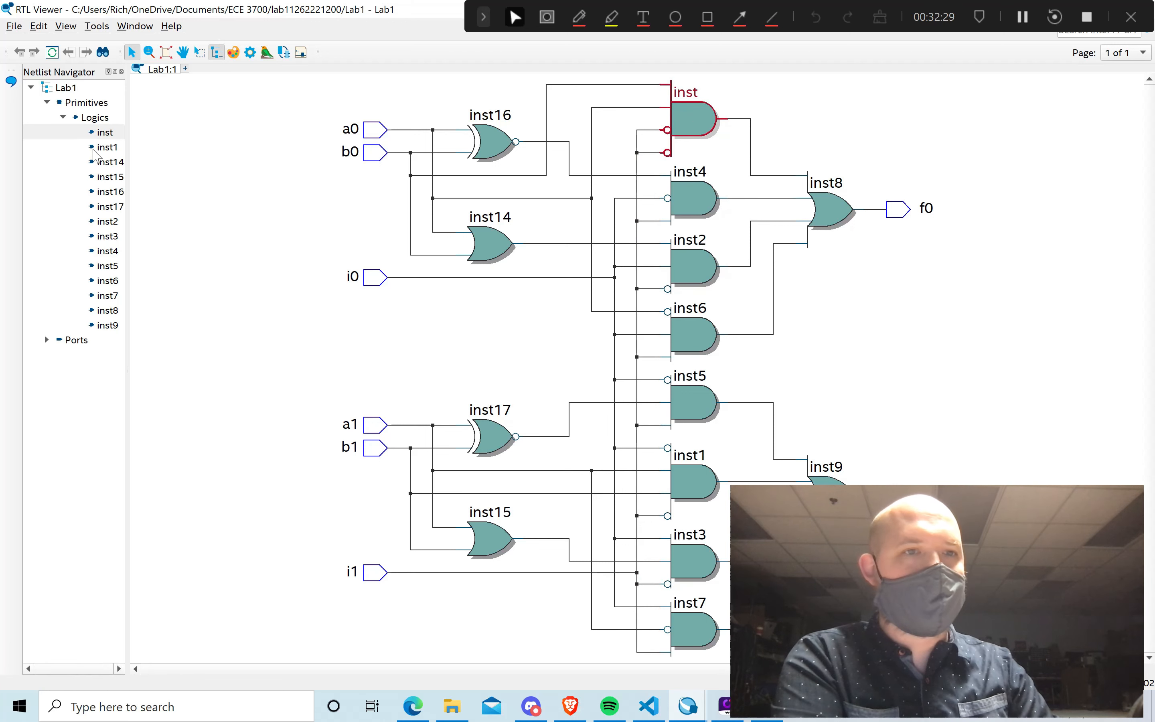
pyautogui.click(105, 133)
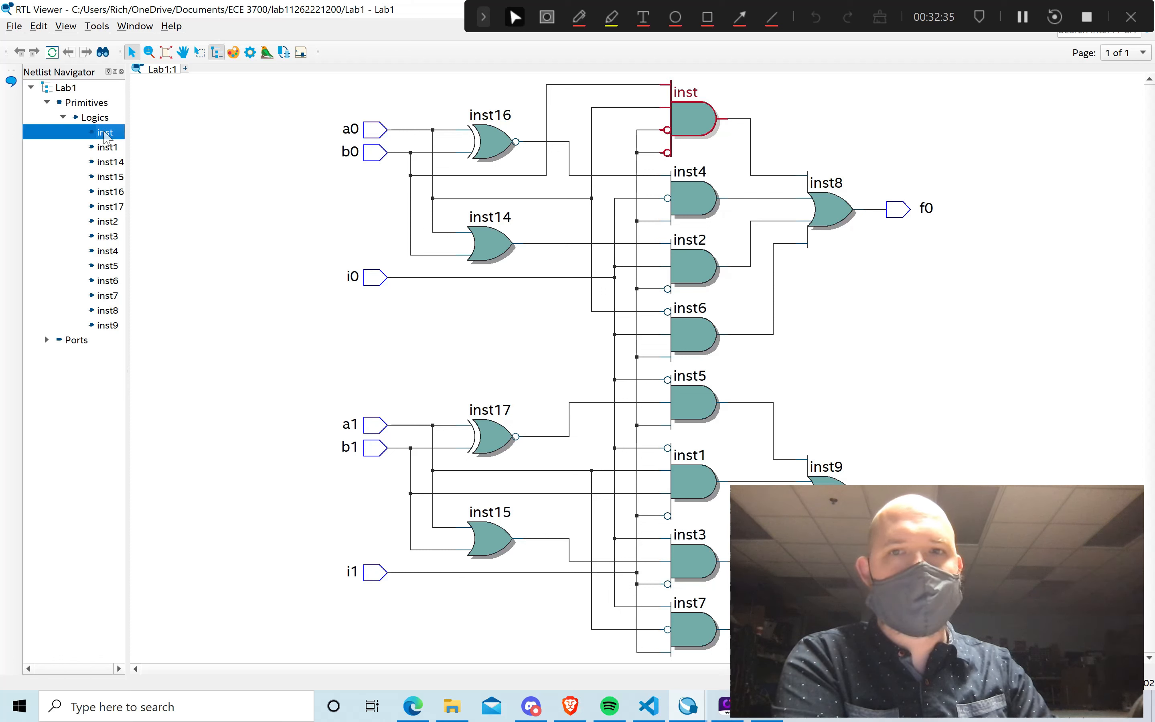
pyautogui.rightClick(105, 134)
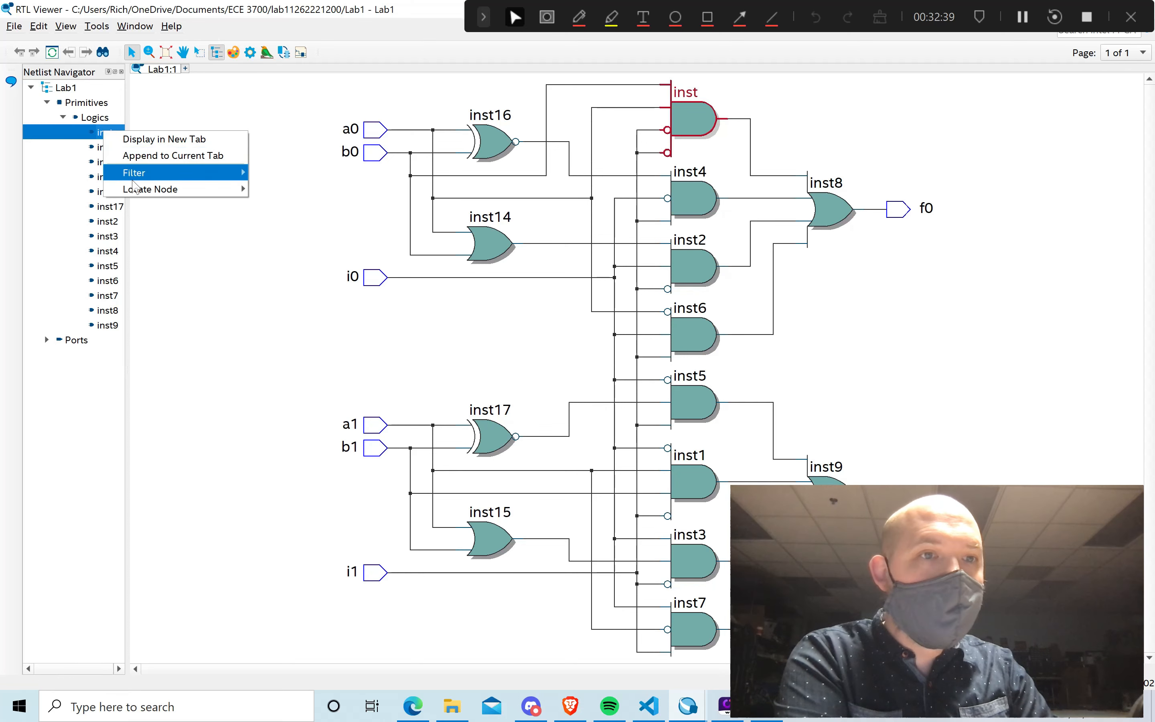
pyautogui.moveTo(145, 189)
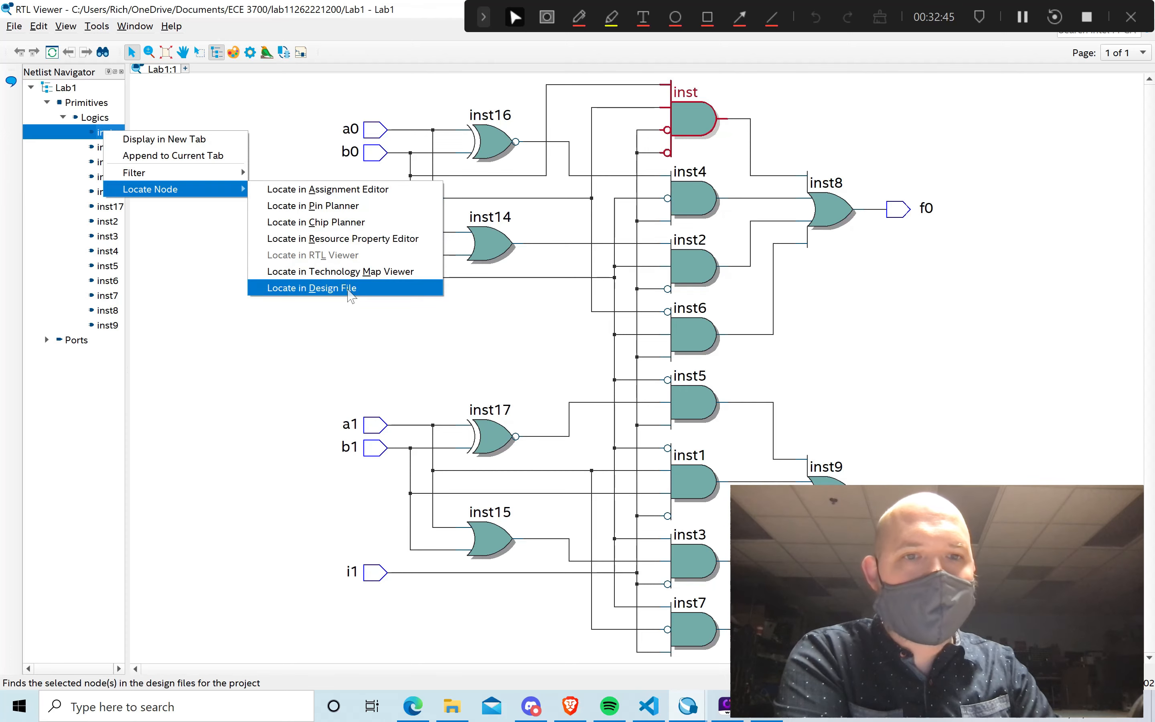
pyautogui.click(349, 289)
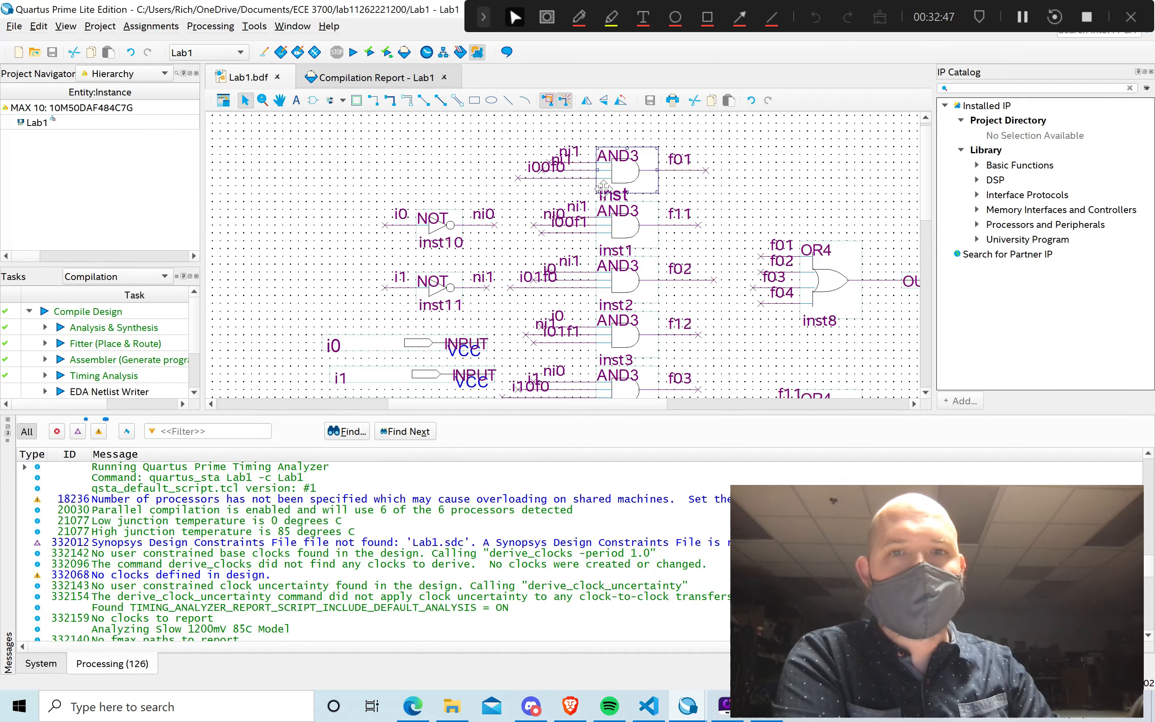
# Examine the overlapping input node labels of AND3 gate inst in the block diagram.
pyautogui.click(566, 178)
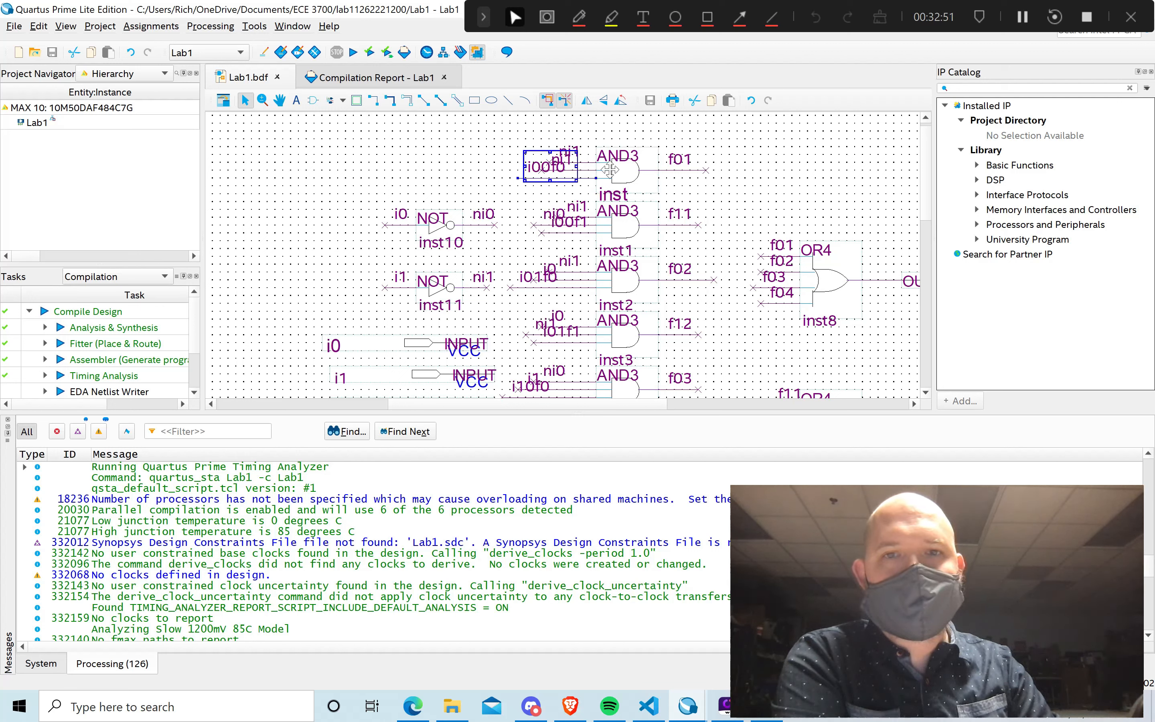
pyautogui.click(703, 184)
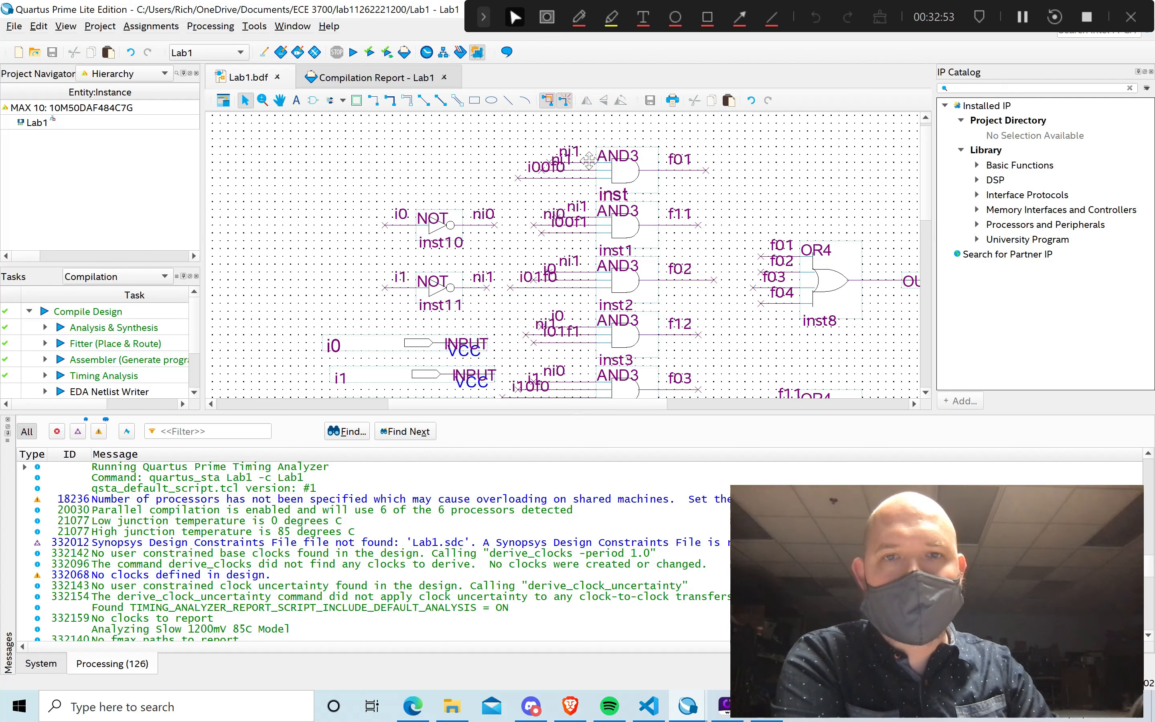
pyautogui.click(571, 152)
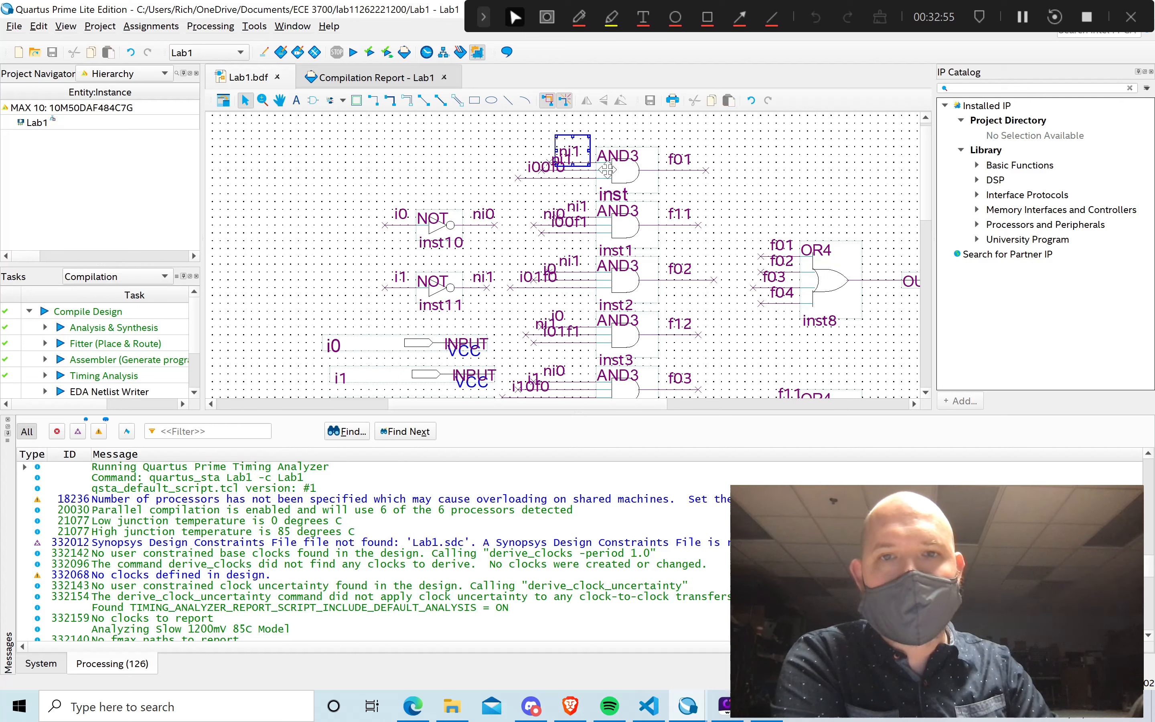
pyautogui.moveTo(608, 170); pyautogui.dragTo(597, 173)
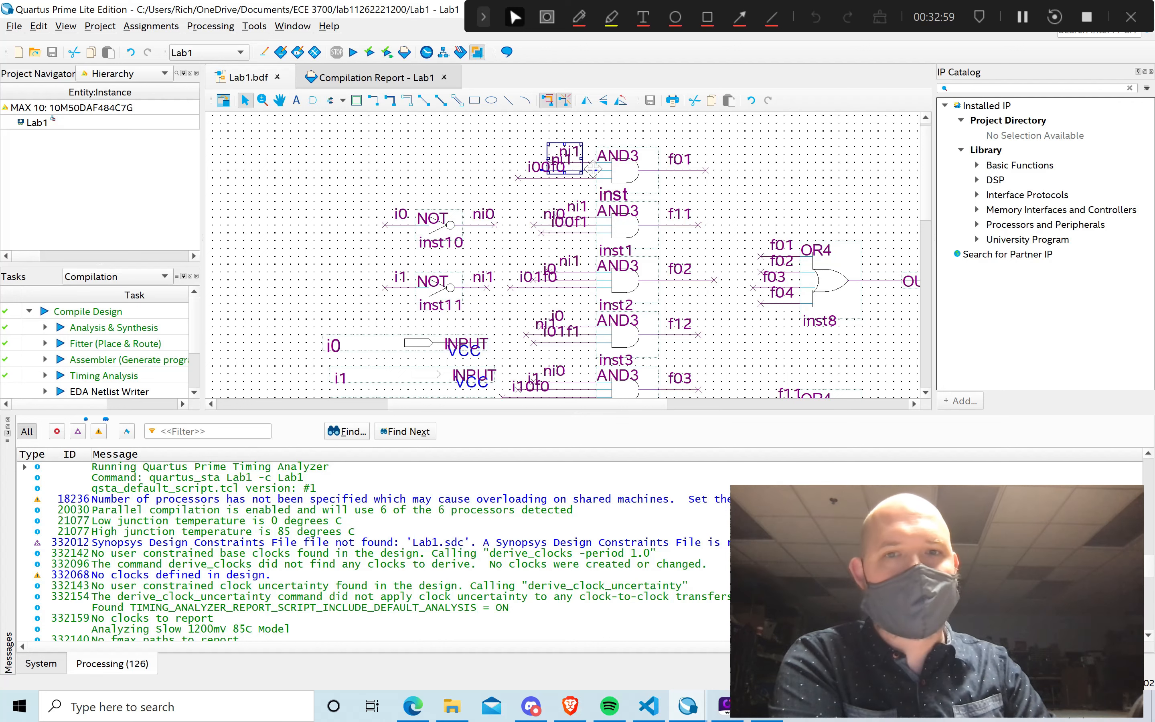
pyautogui.rightClick(592, 168)
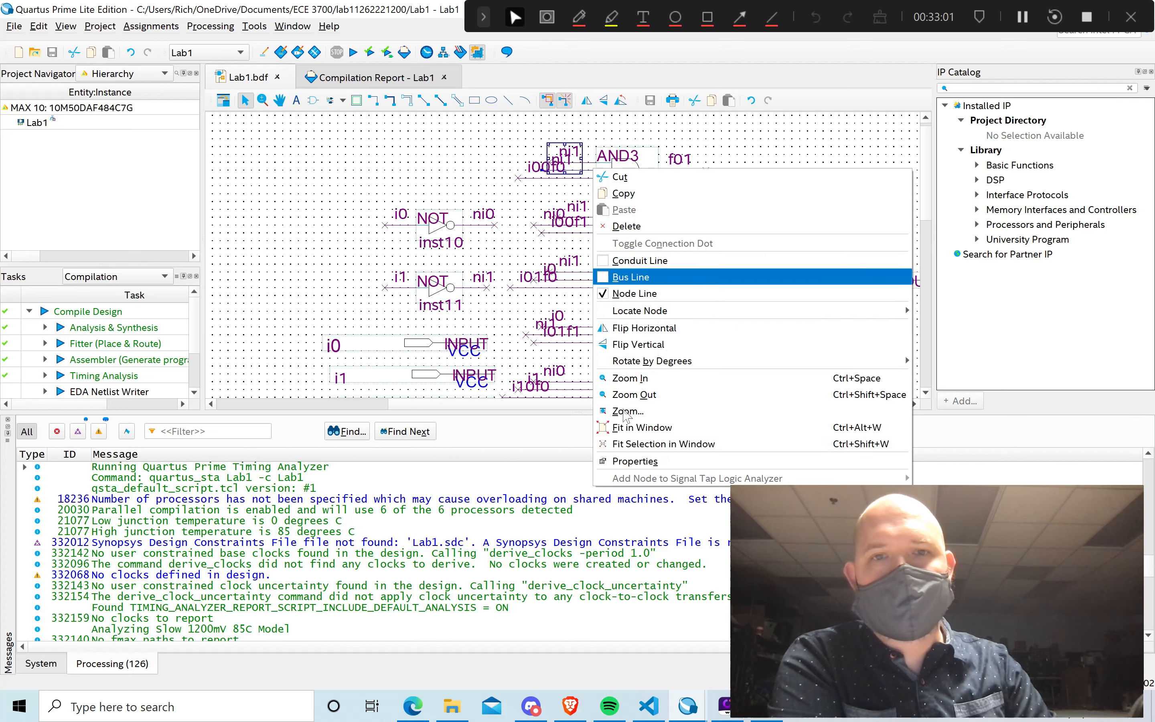
pyautogui.click(637, 445)
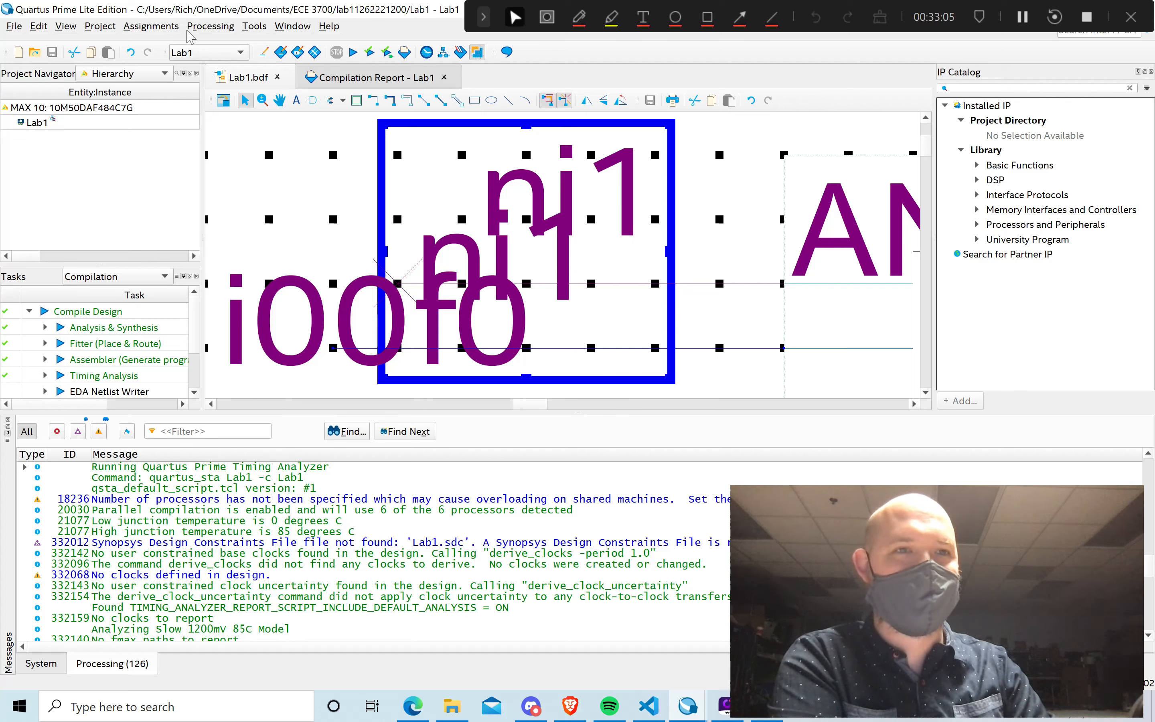
pyautogui.click(67, 27)
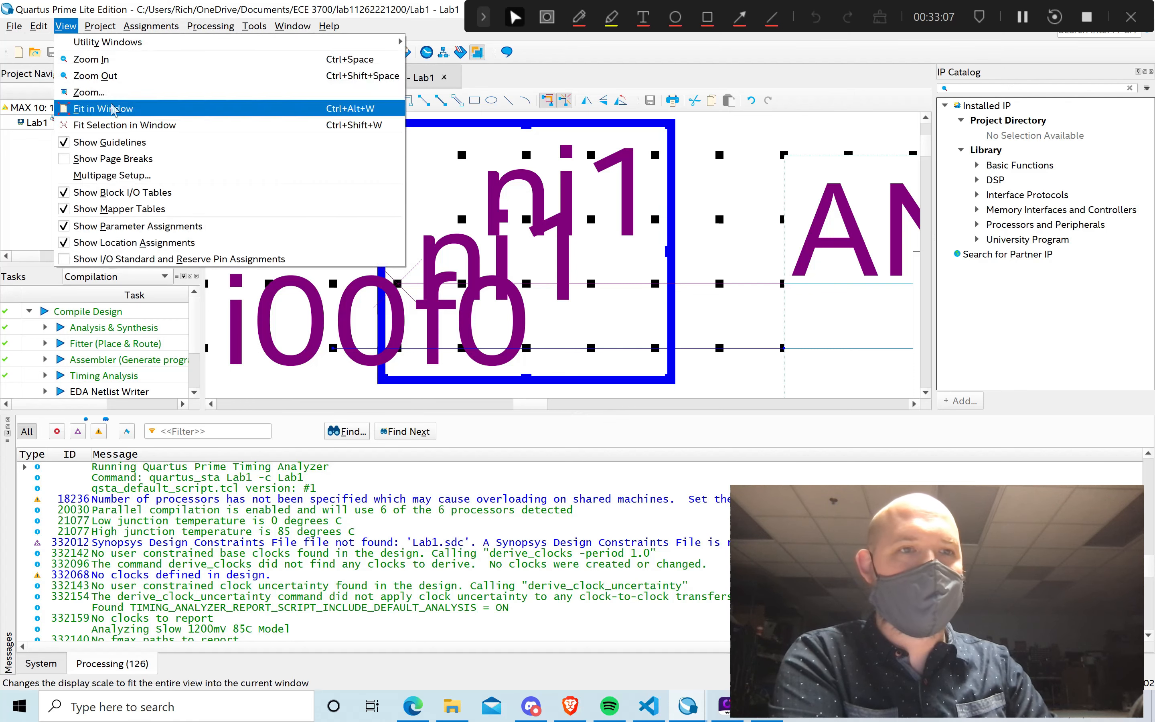
pyautogui.click(125, 109)
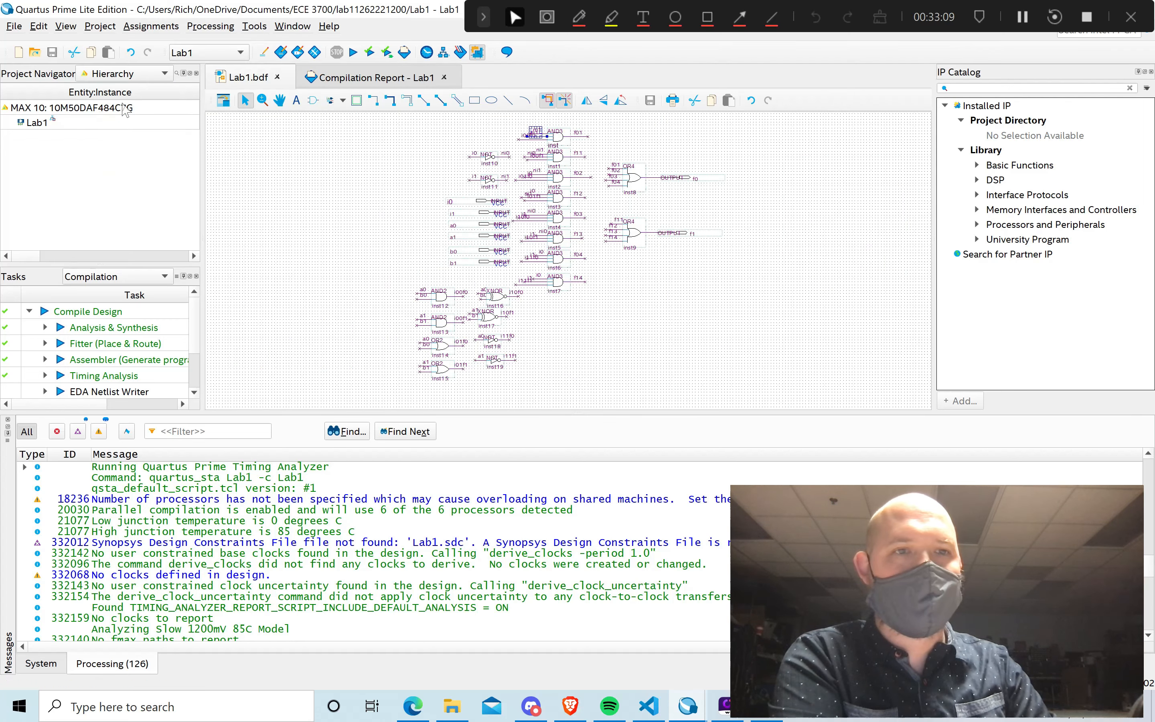
# Rename the middle input node of AND3 gate inst to ni0.
pyautogui.hotkey('ctrl', 'space')
pyautogui.hotkey('ctrl', 'space')
pyautogui.hotkey('ctrl', 'space')
pyautogui.hotkey('ctrl', 'space')
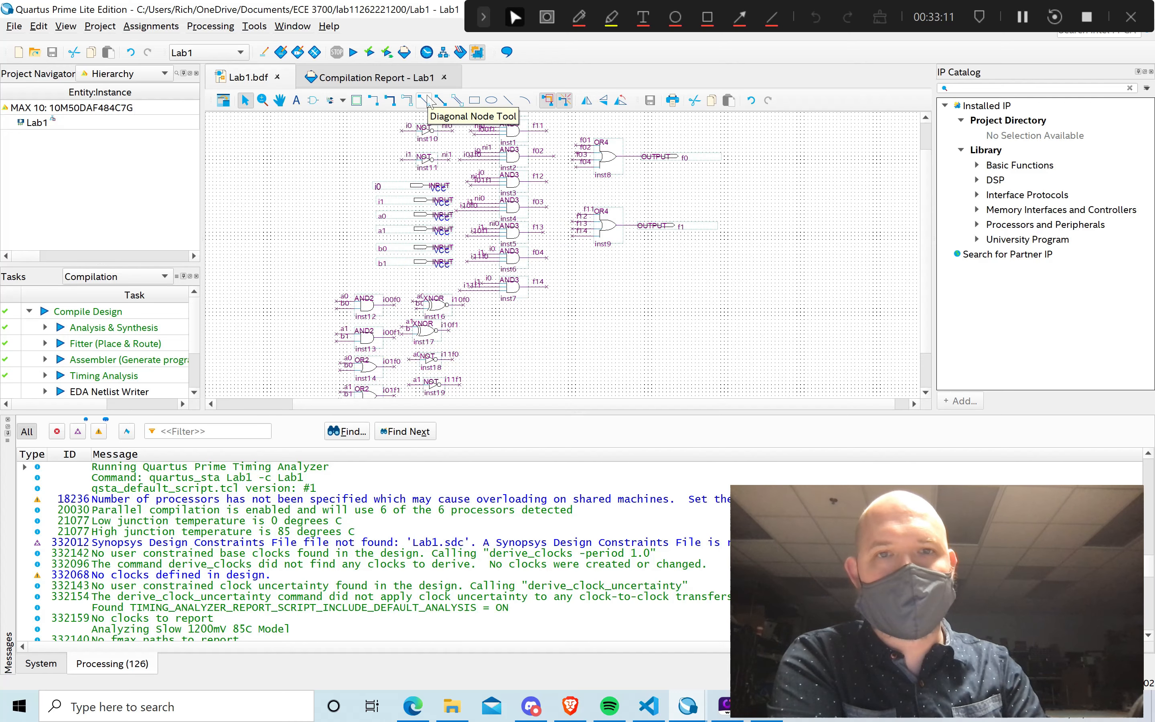
pyautogui.hotkey('ctrl', 'space')
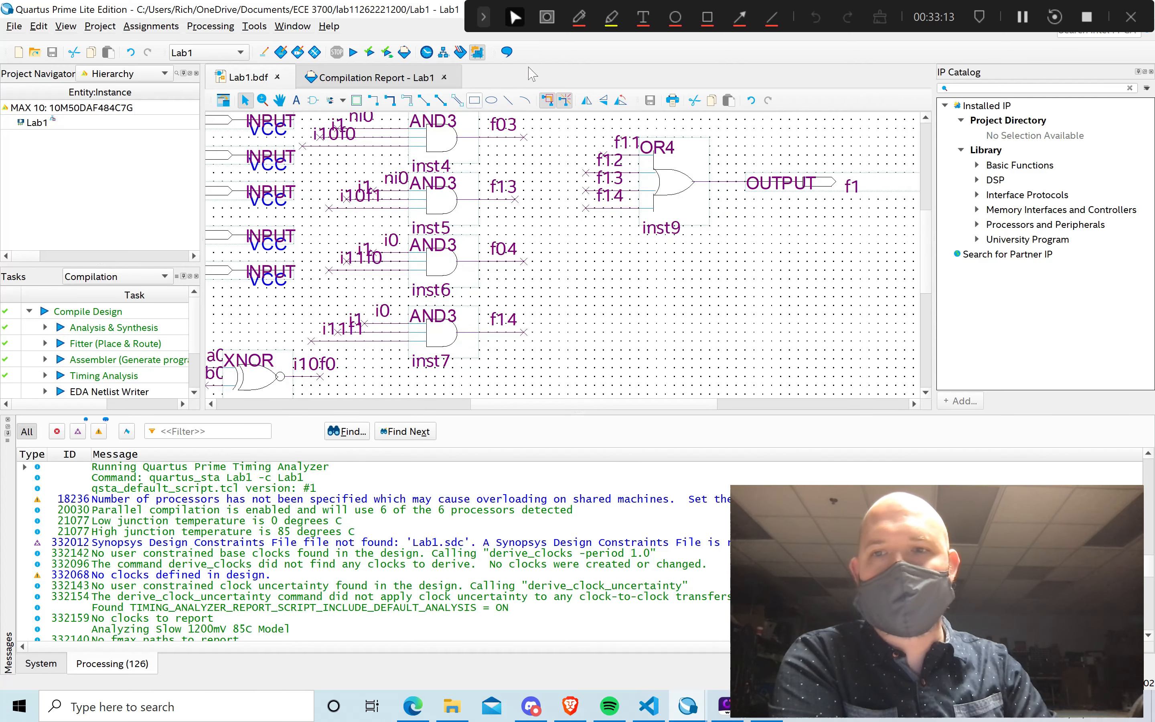
pyautogui.scroll(8, 909, 172)
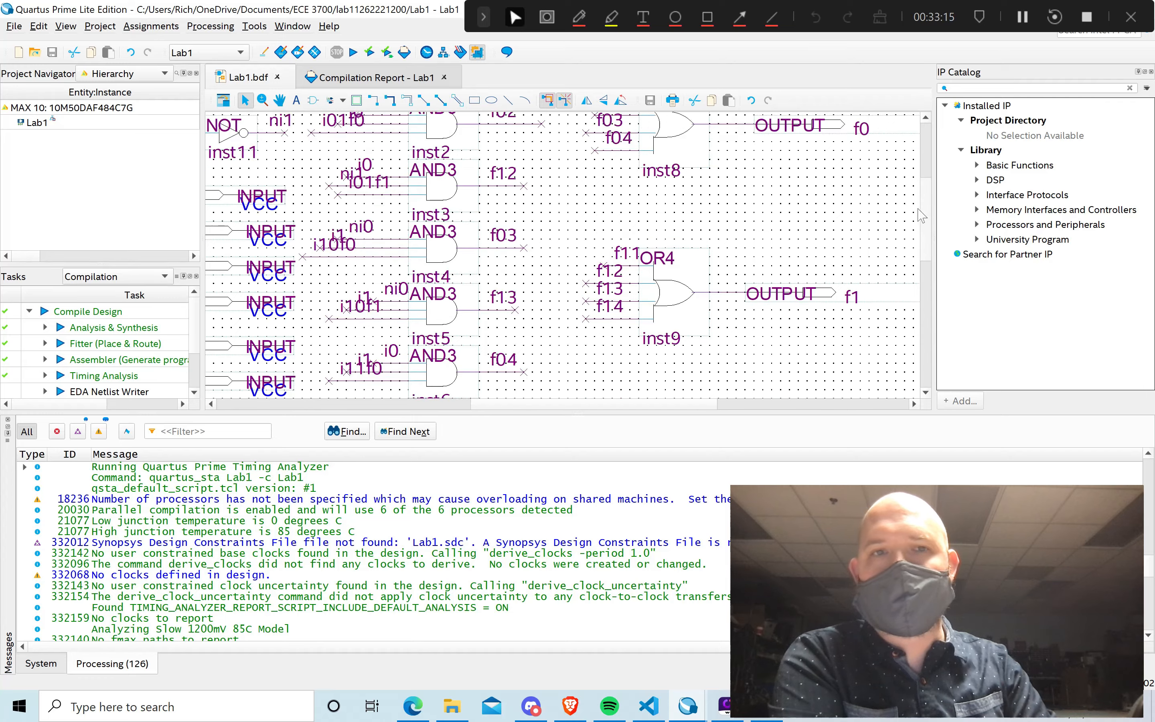
pyautogui.rightClick(407, 189)
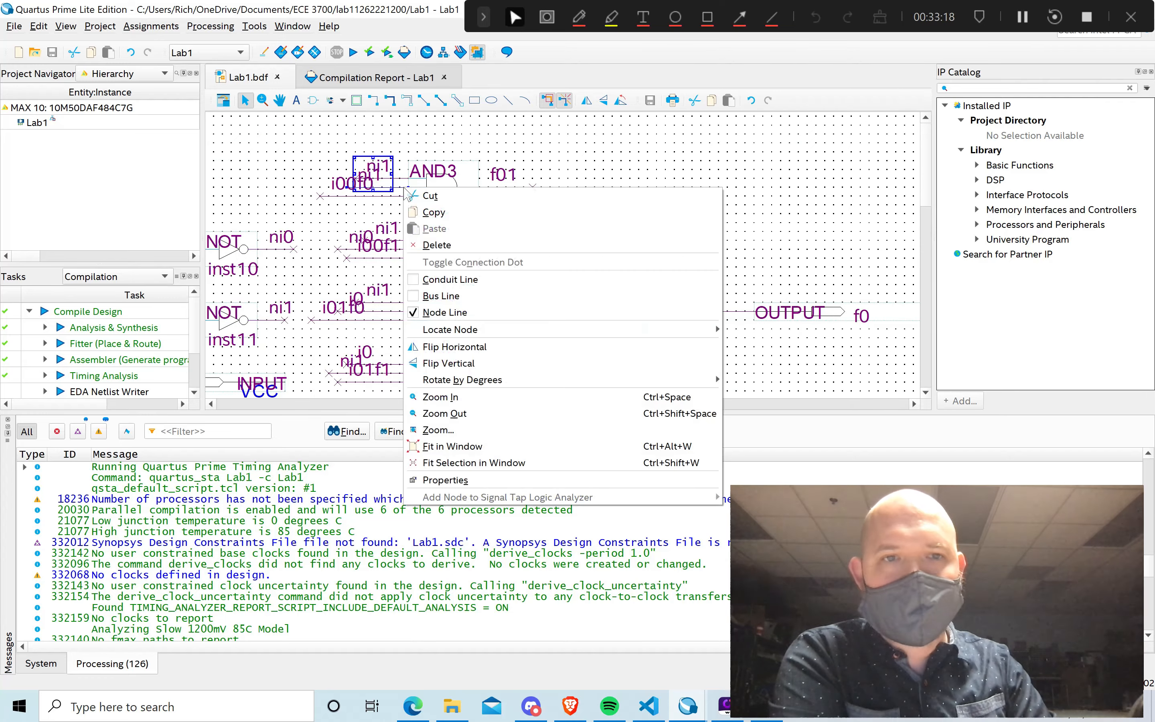
pyautogui.click(448, 480)
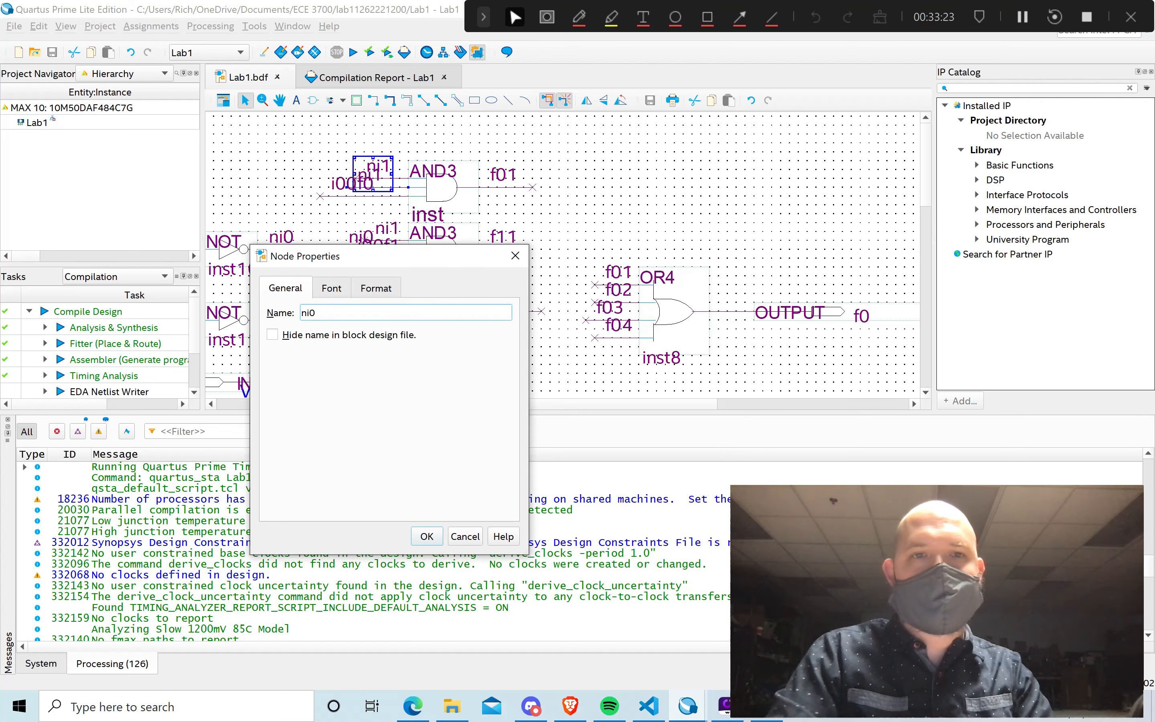
pyautogui.click(426, 536)
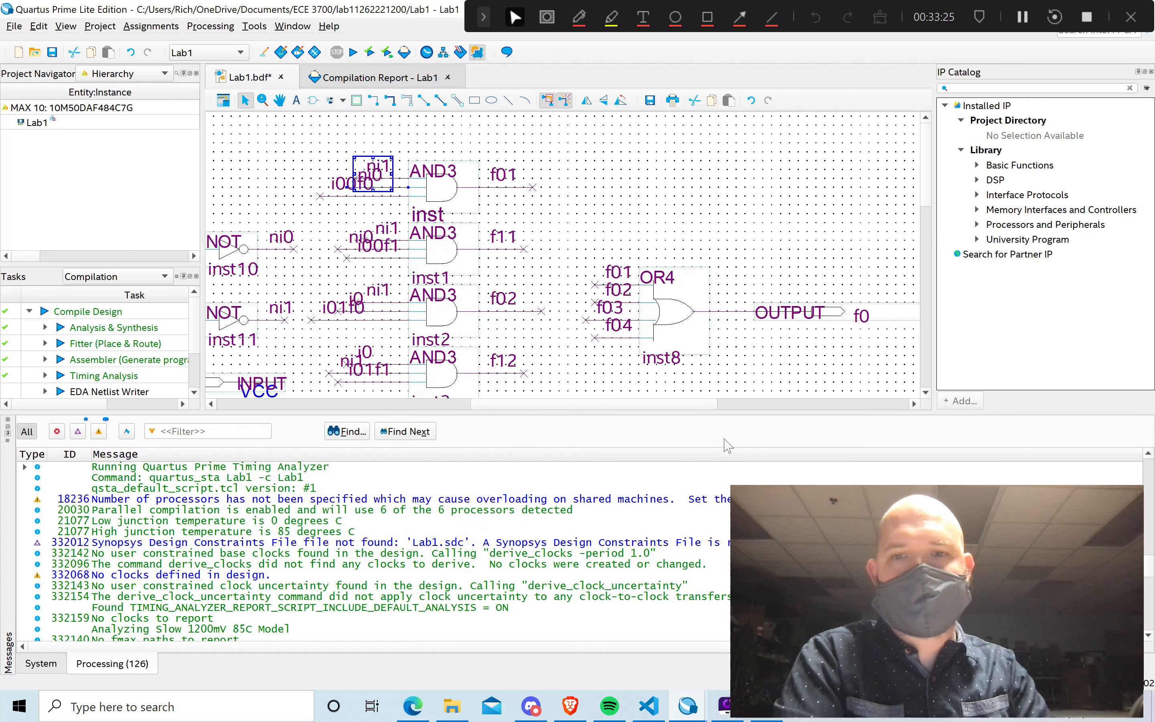
# Save the modified Lab1.bdf and run a full compilation of the design.
pyautogui.moveTo(675, 406); pyautogui.dragTo(597, 385)
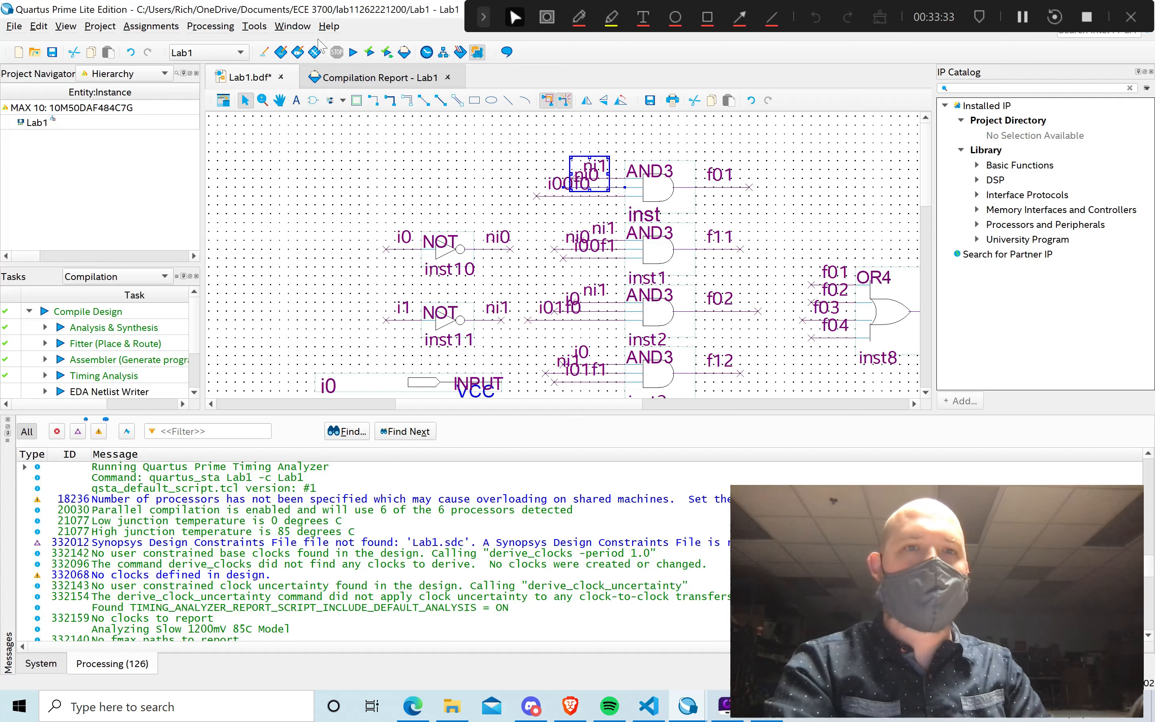
pyautogui.click(353, 53)
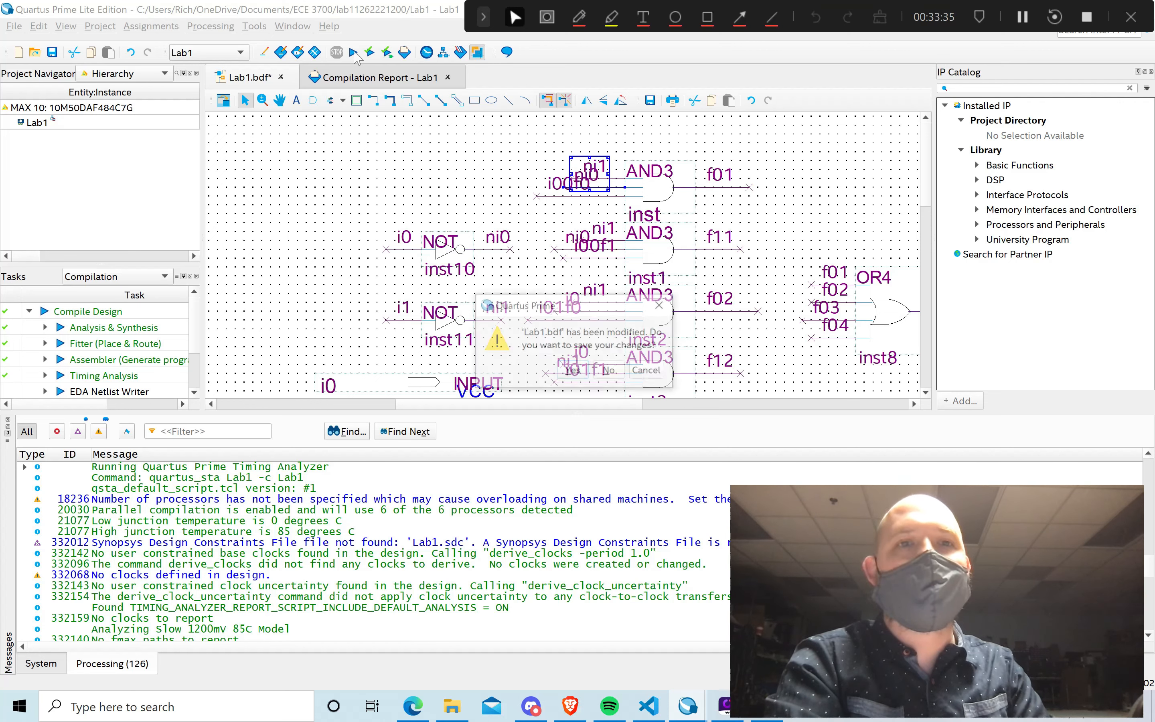
pyautogui.click(577, 373)
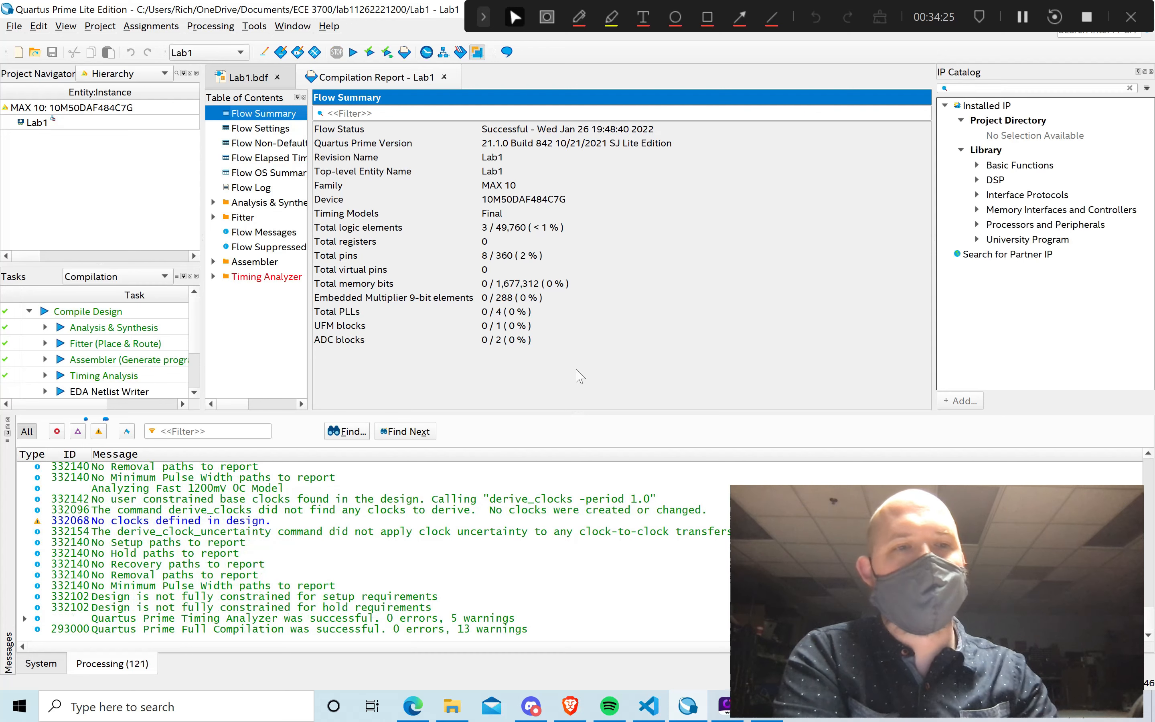
# Open the recompiled Lab1 design in the RTL Viewer.
pyautogui.click(253, 27)
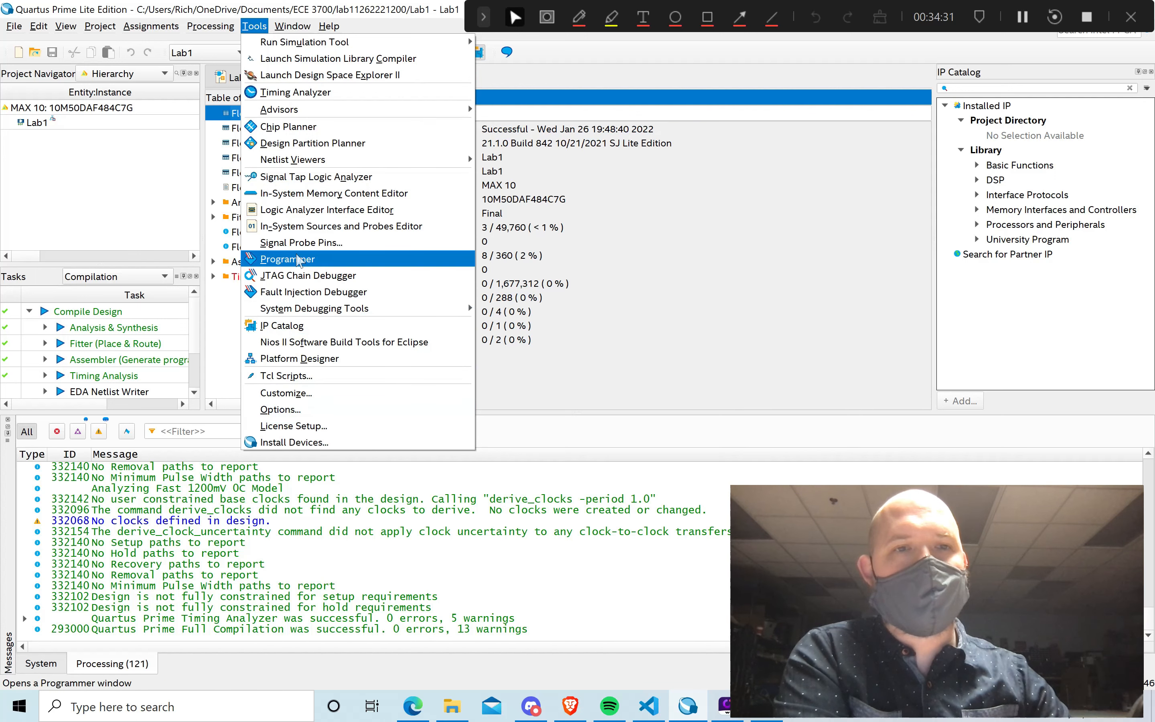
pyautogui.moveTo(304, 164)
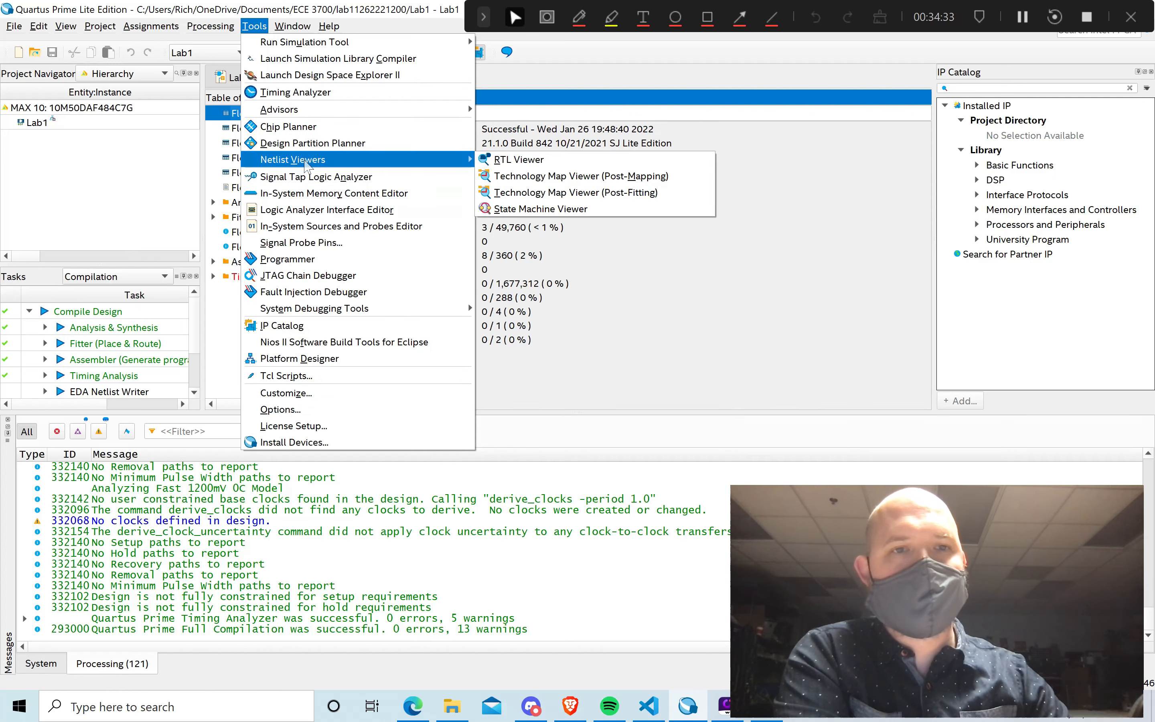
pyautogui.click(501, 159)
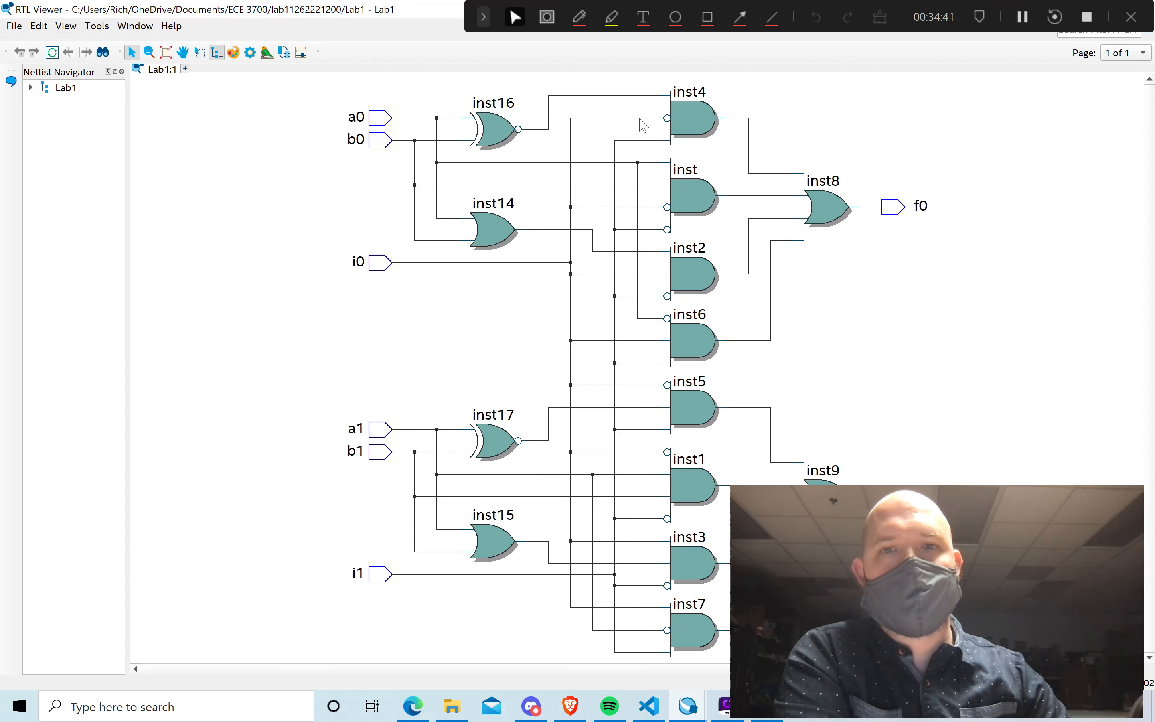
# Trace the i0 and i1 nets into AND gates inst4 and inst to check their input connections.
pyautogui.click(638, 117)
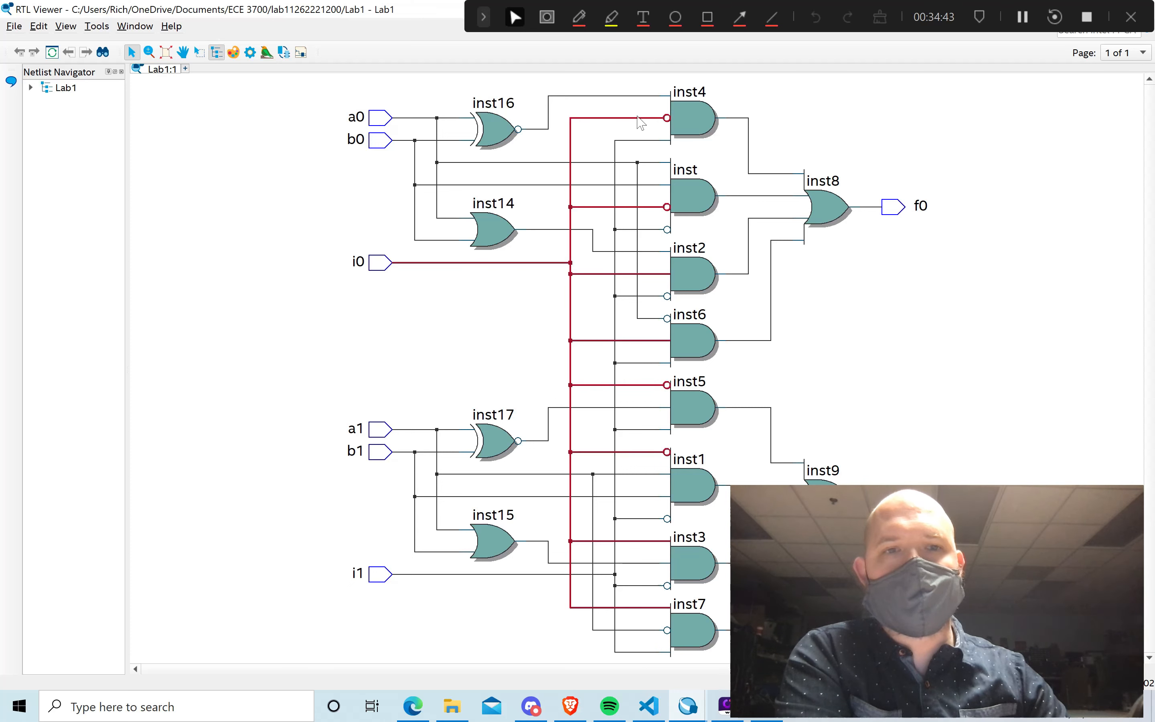
pyautogui.click(648, 140)
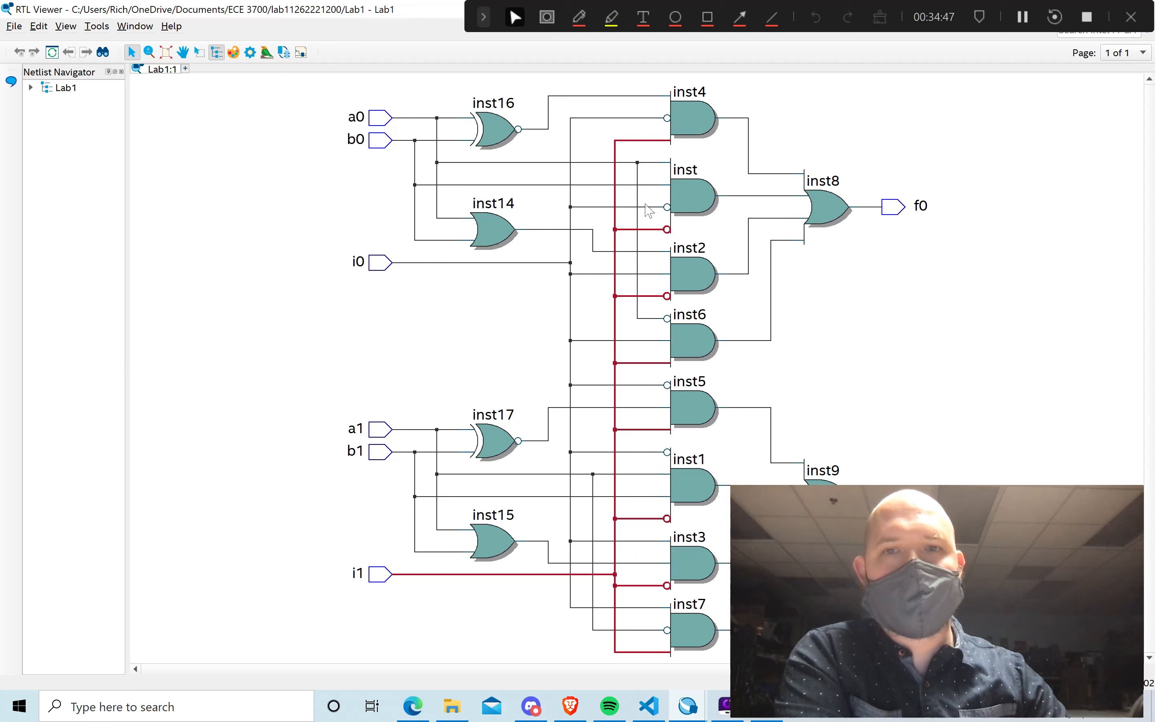
pyautogui.click(658, 207)
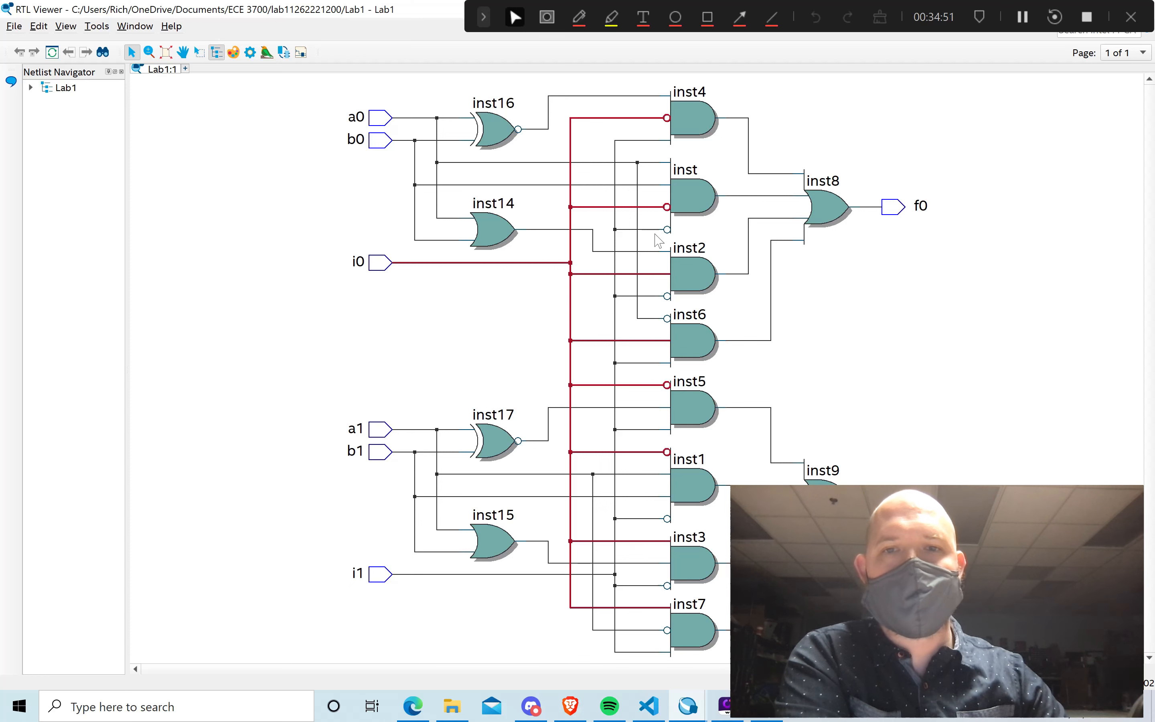
pyautogui.click(656, 233)
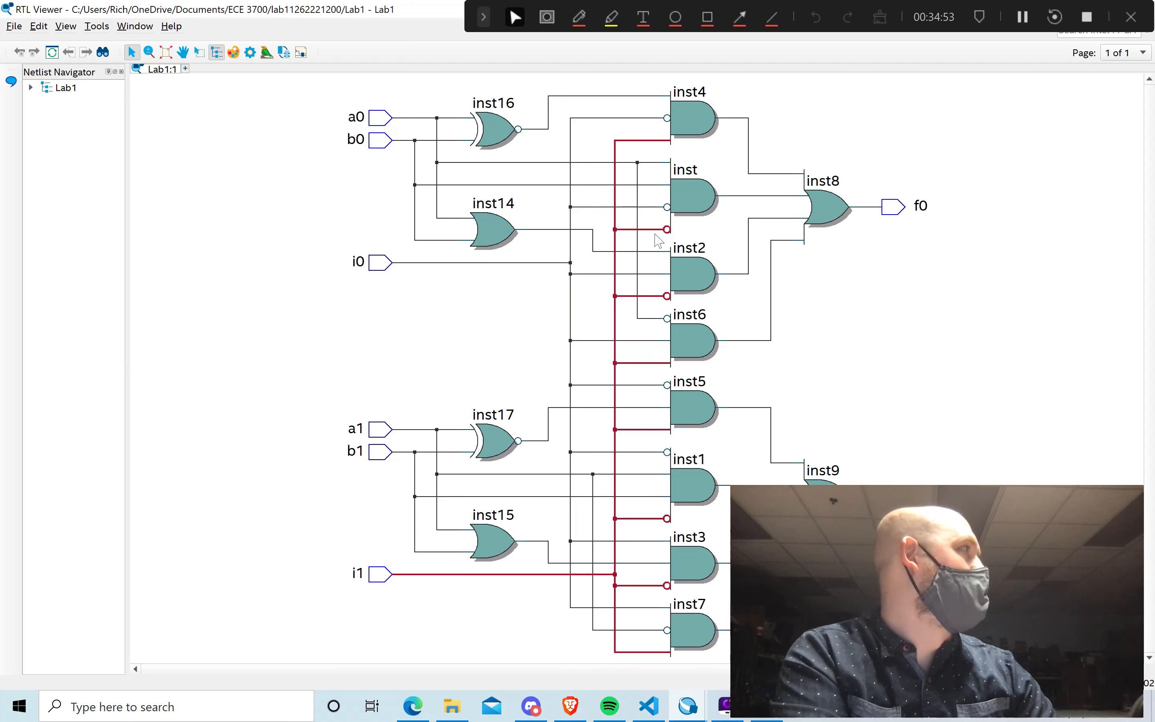
# Trace the a0 and b0 nets into AND gate inst to check its remaining input connections.
pyautogui.click(639, 180)
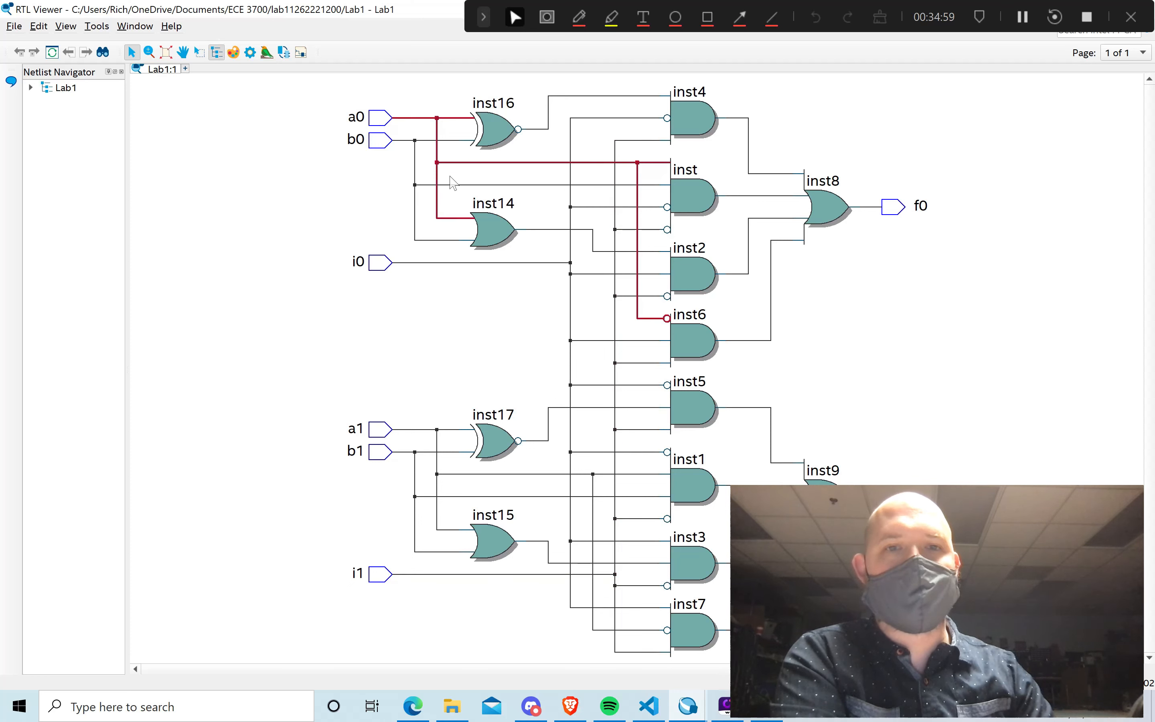
pyautogui.click(659, 185)
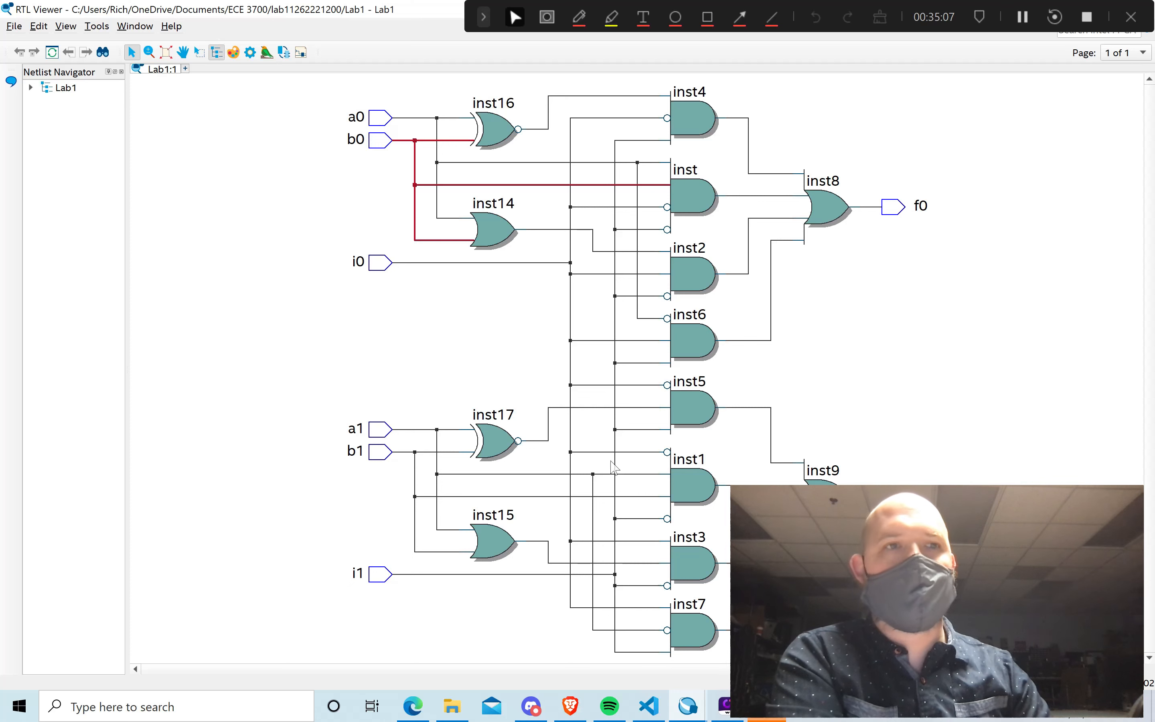
pyautogui.click(384, 344)
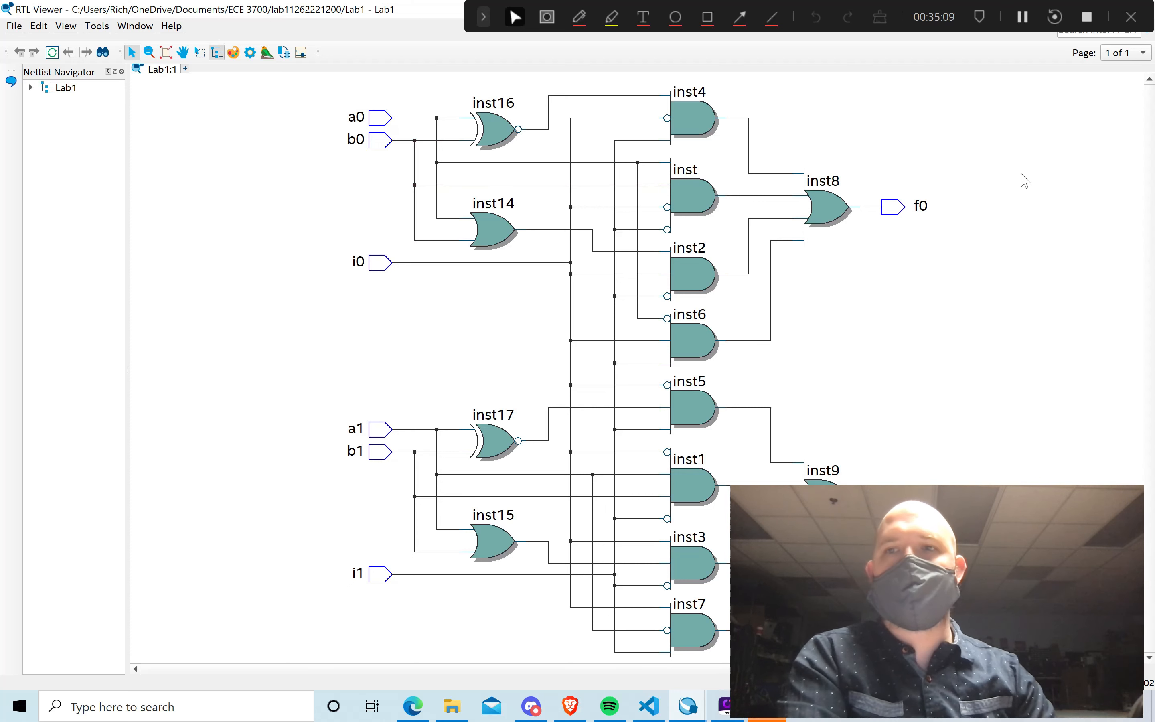
# Close the RTL Viewer and try to open the Pin Planner for the Lab1 project.
pyautogui.click(14, 26)
pyautogui.click(33, 48)
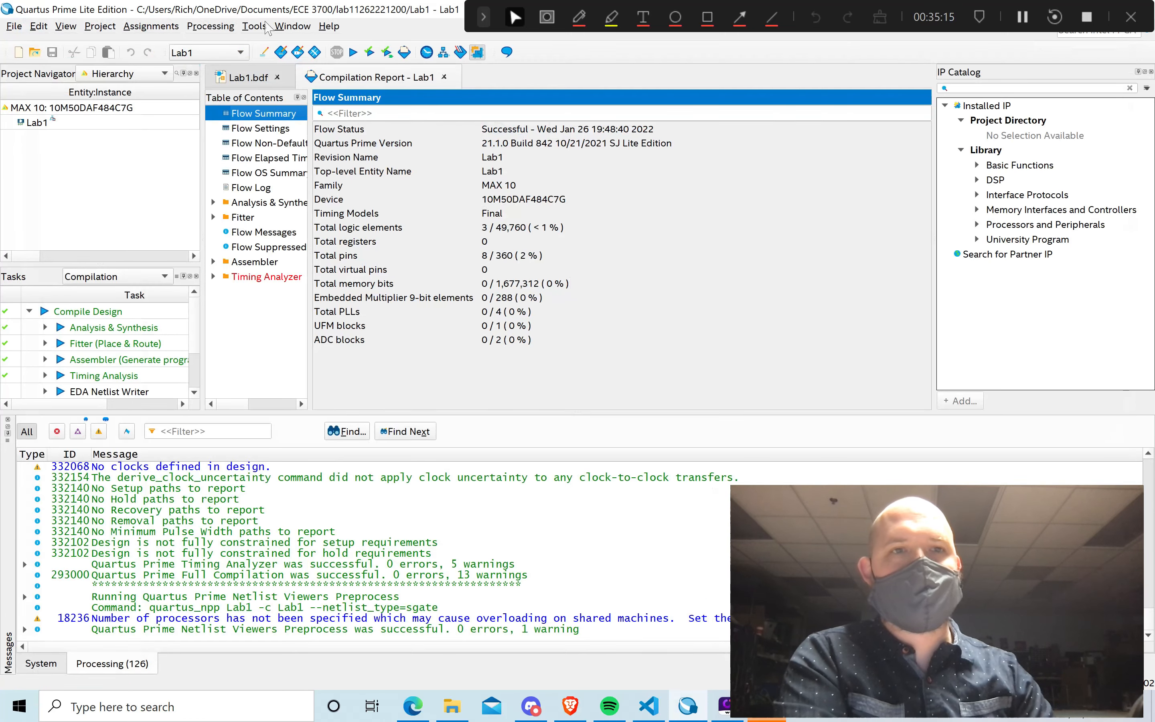
pyautogui.click(159, 29)
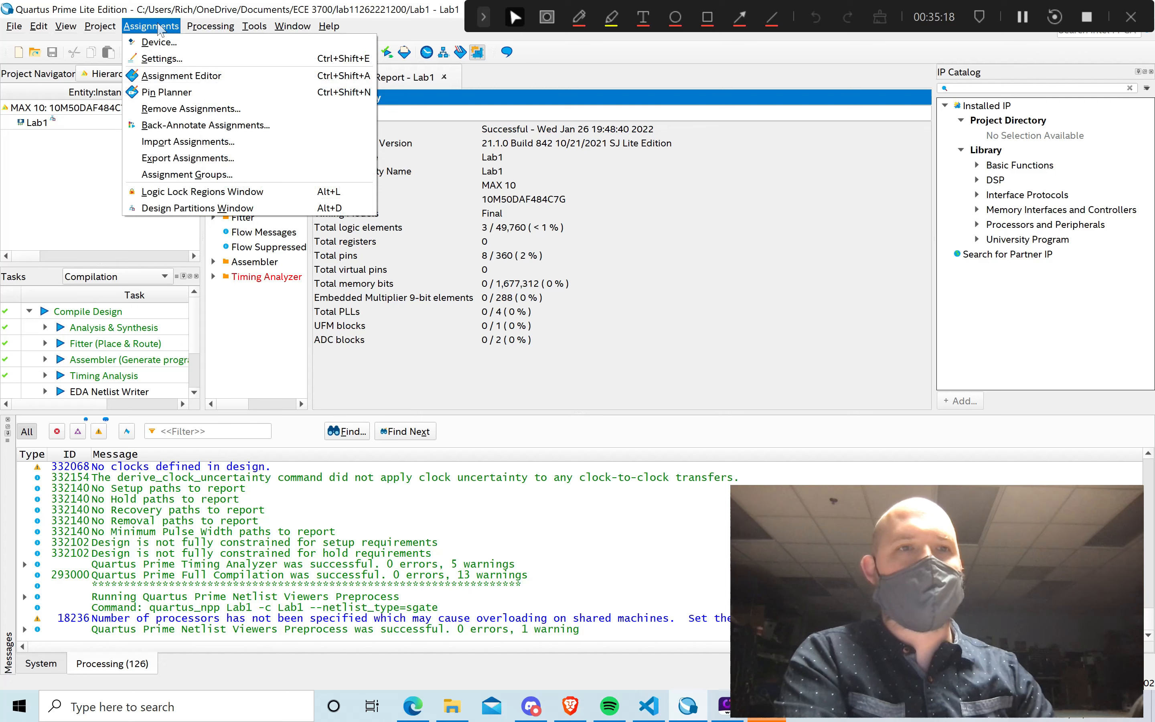
pyautogui.click(180, 98)
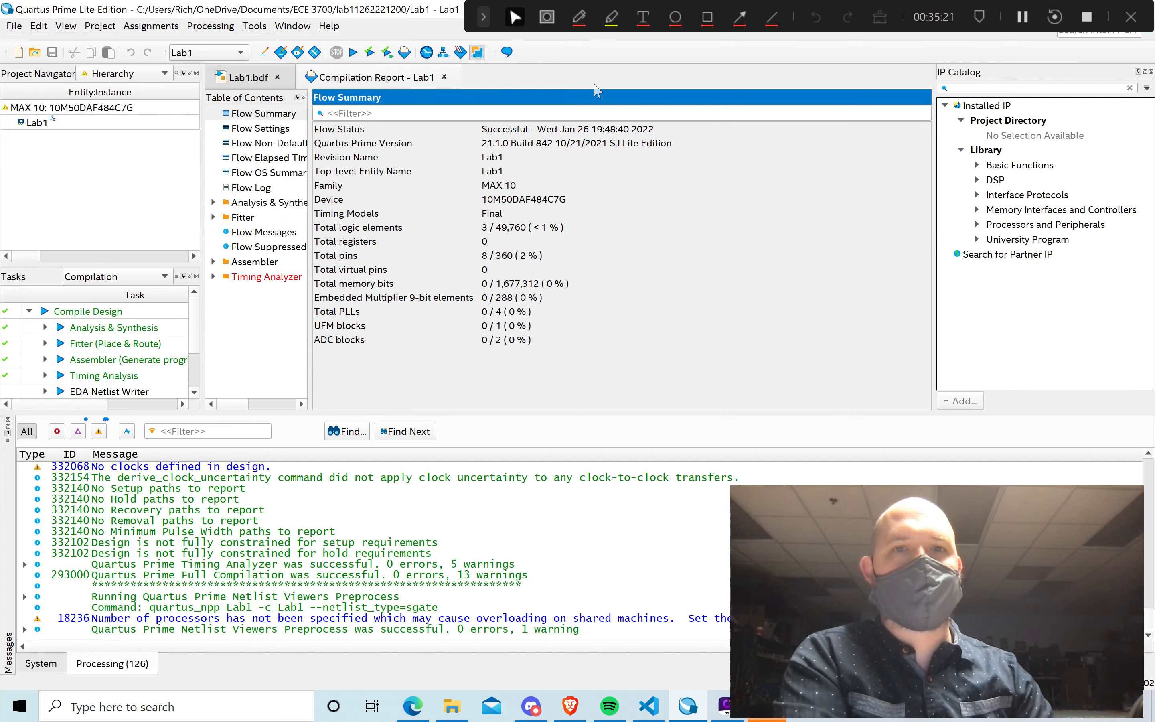
# Open the Assignment Editor for the Lab1 project.
pyautogui.click(546, 15)
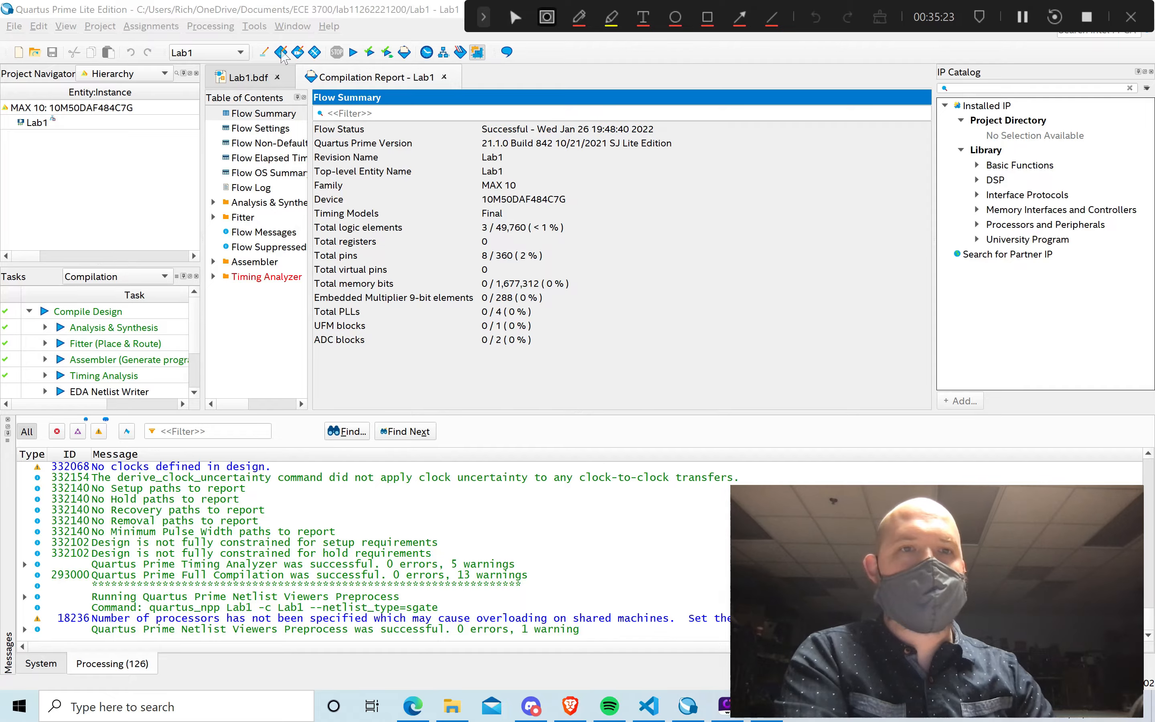
pyautogui.click(282, 51)
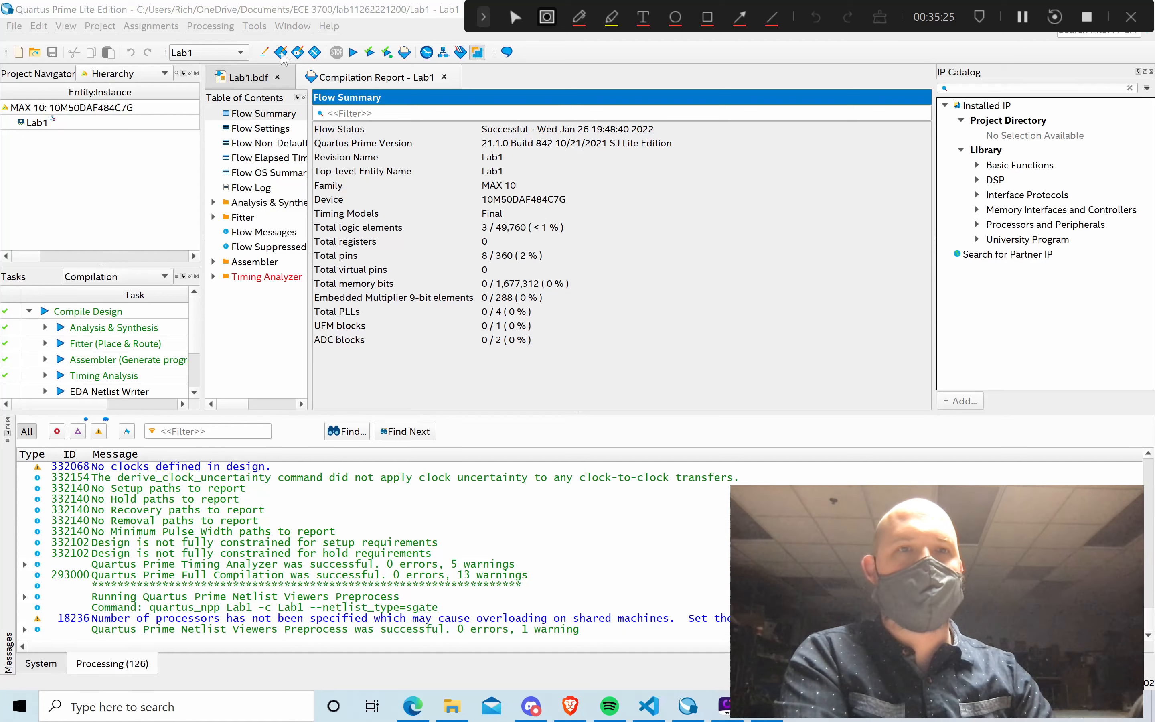
pyautogui.click(515, 17)
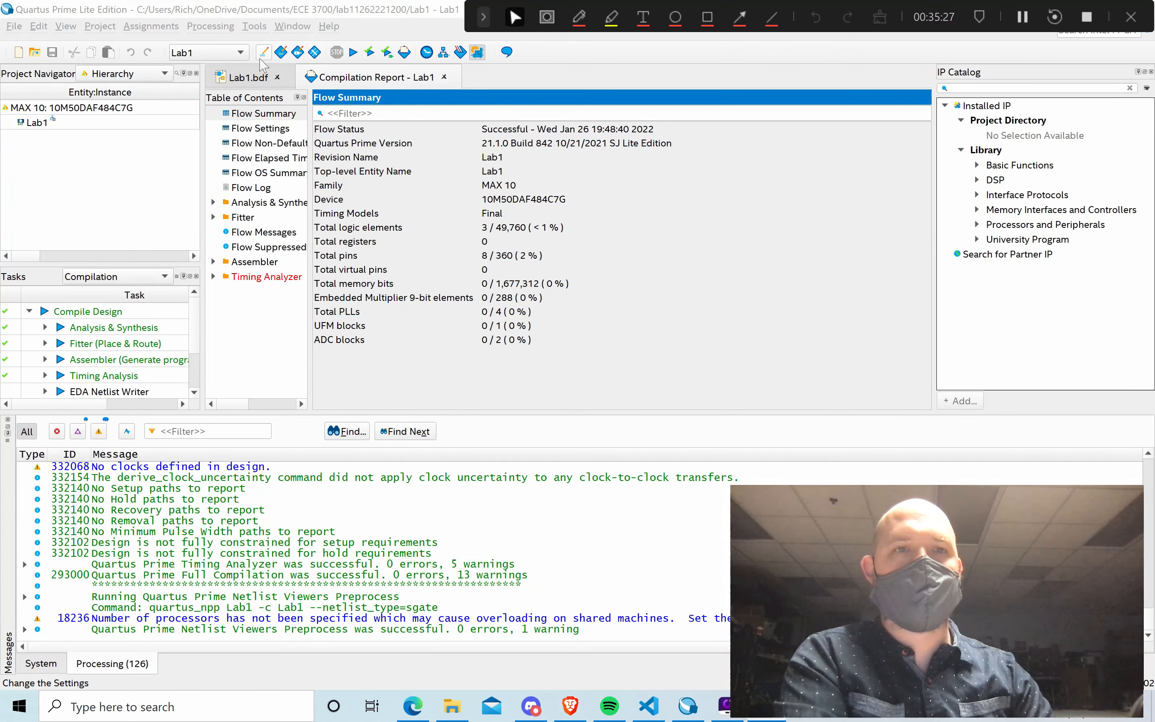
pyautogui.click(281, 51)
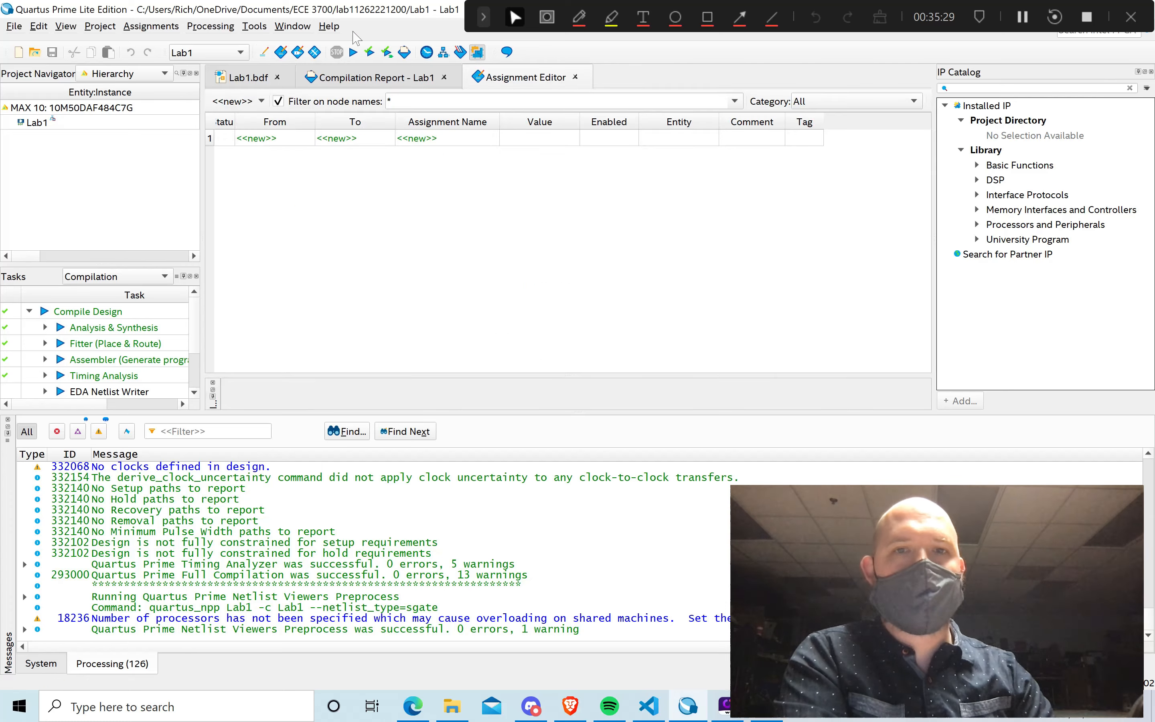
pyautogui.click(547, 17)
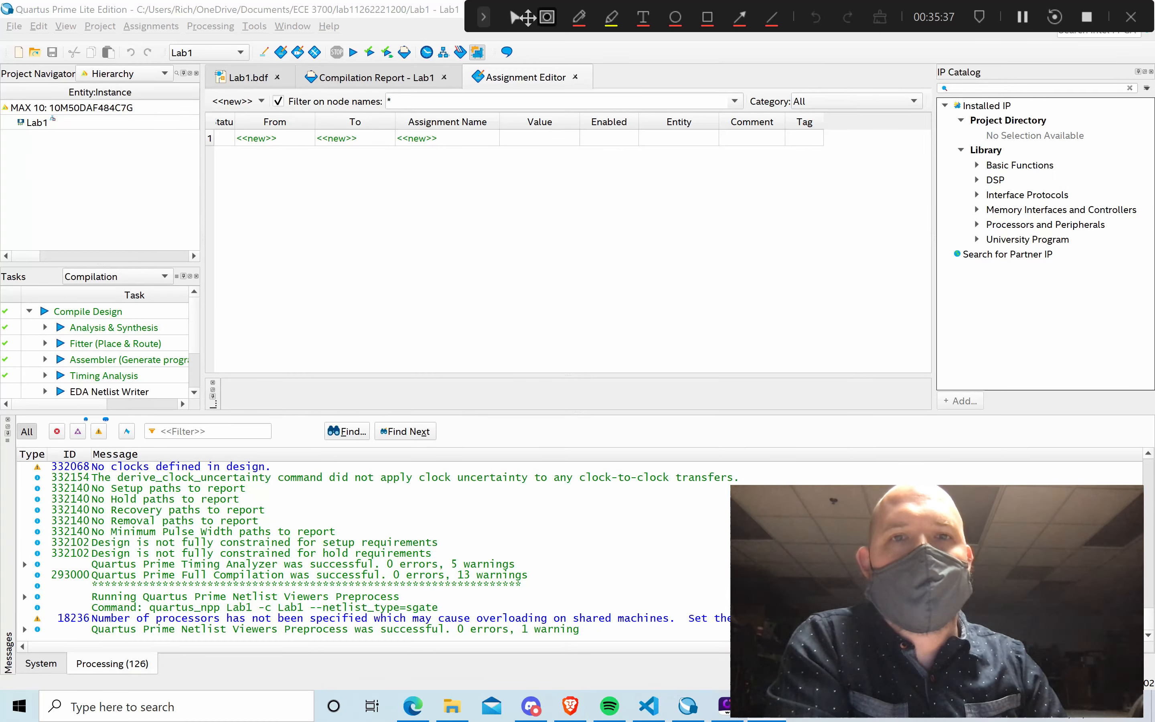
pyautogui.click(516, 19)
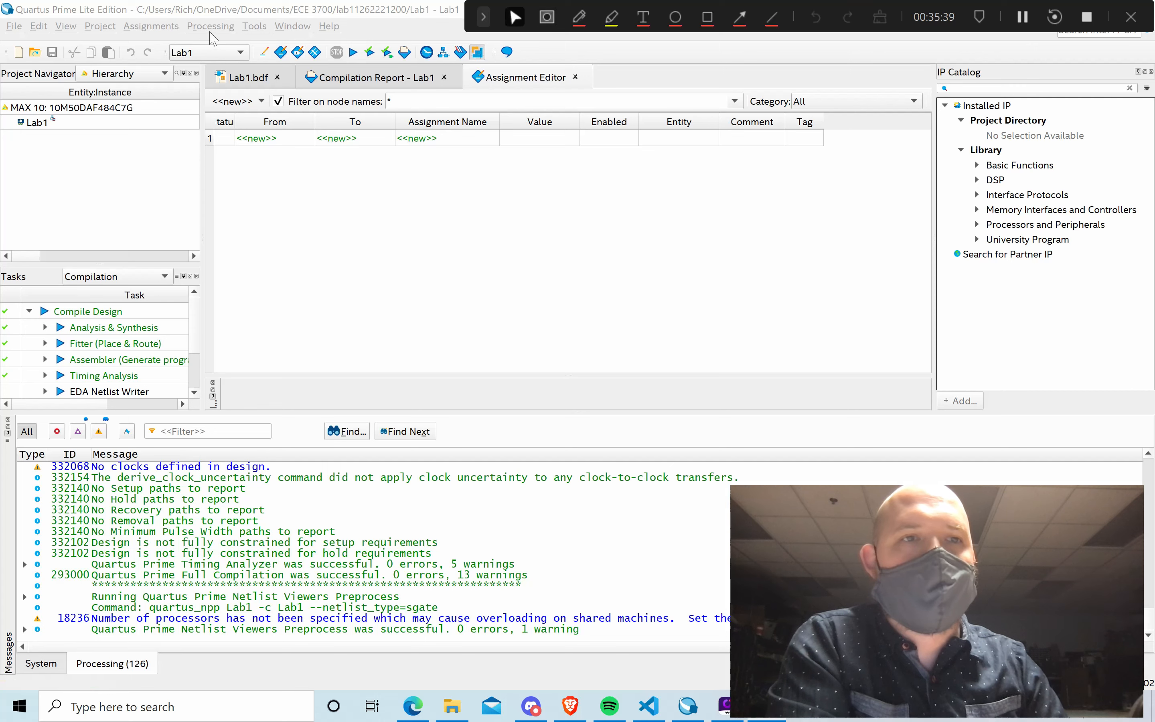
# Open the Pin Planner and enlarge the All Pins list until every node of Lab1 is visible.
pyautogui.click(151, 26)
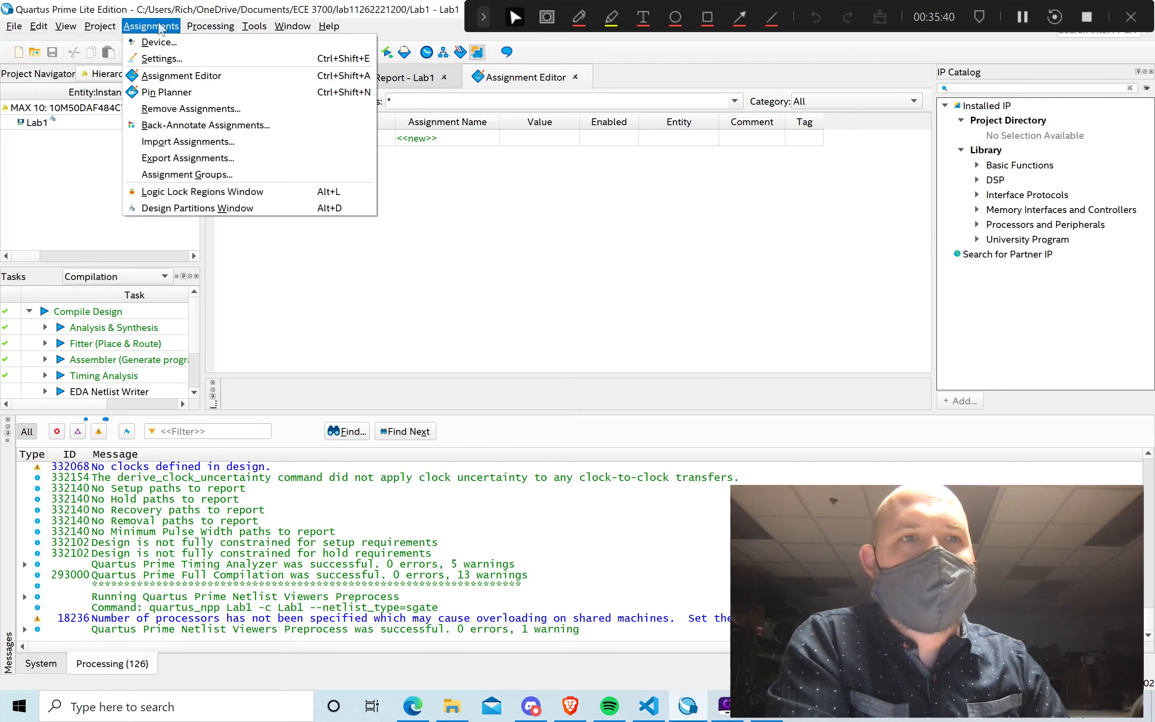
pyautogui.click(177, 95)
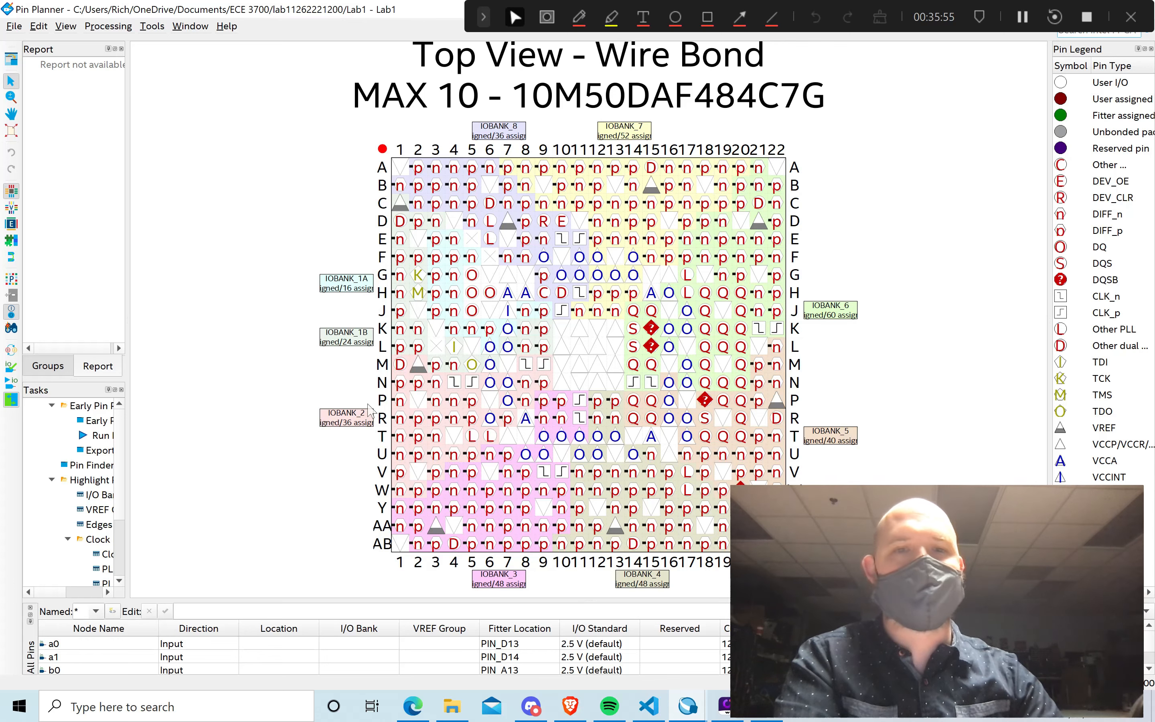
pyautogui.moveTo(250, 600); pyautogui.dragTo(272, 366)
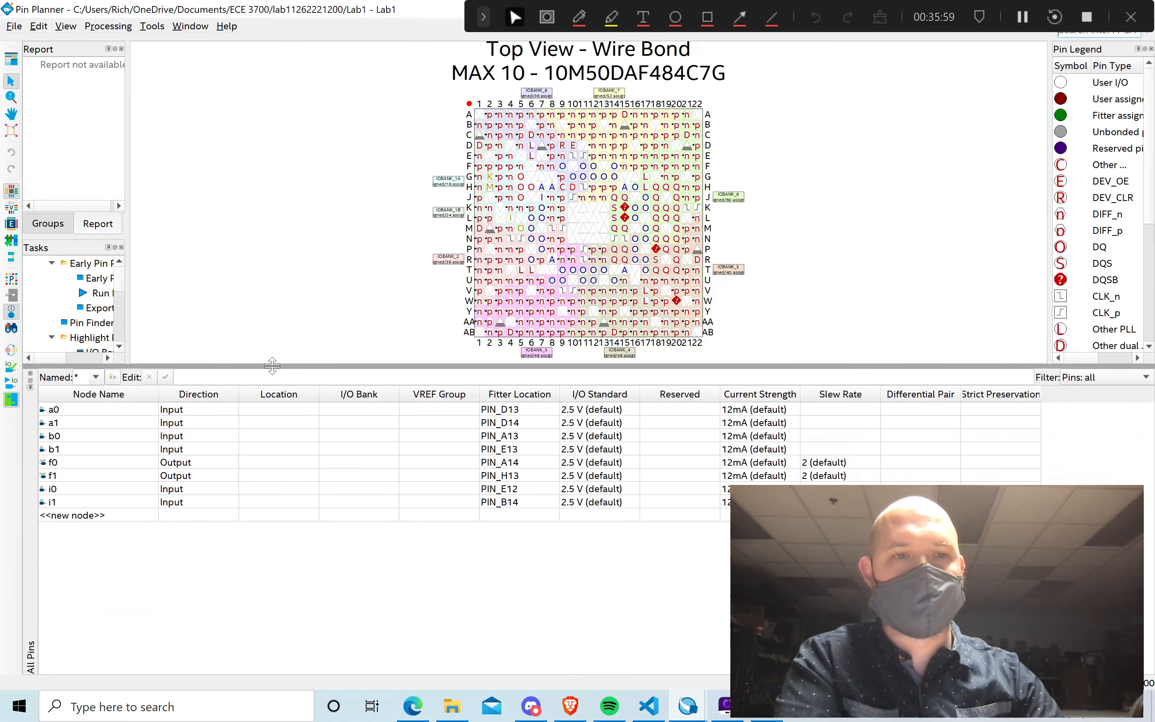
# Review the a0, f0, i0 and i1 nodes and the location fields in the pin list.
pyautogui.click(112, 410)
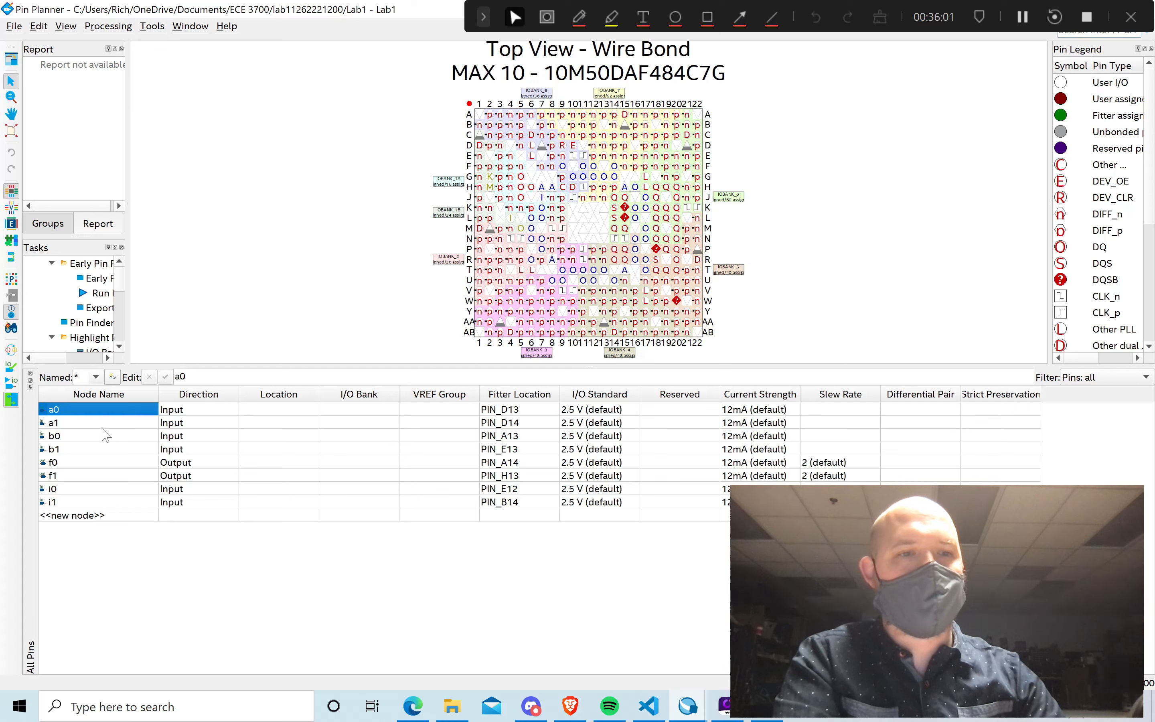
pyautogui.click(75, 490)
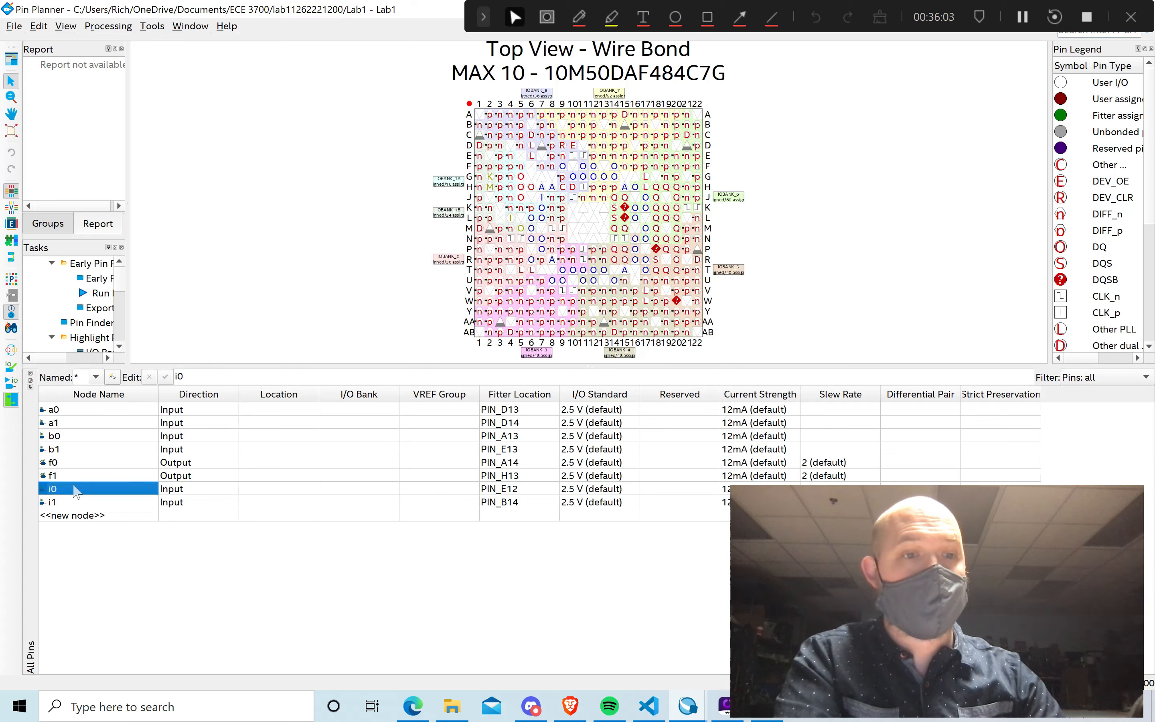
pyautogui.click(276, 411)
pyautogui.click(275, 467)
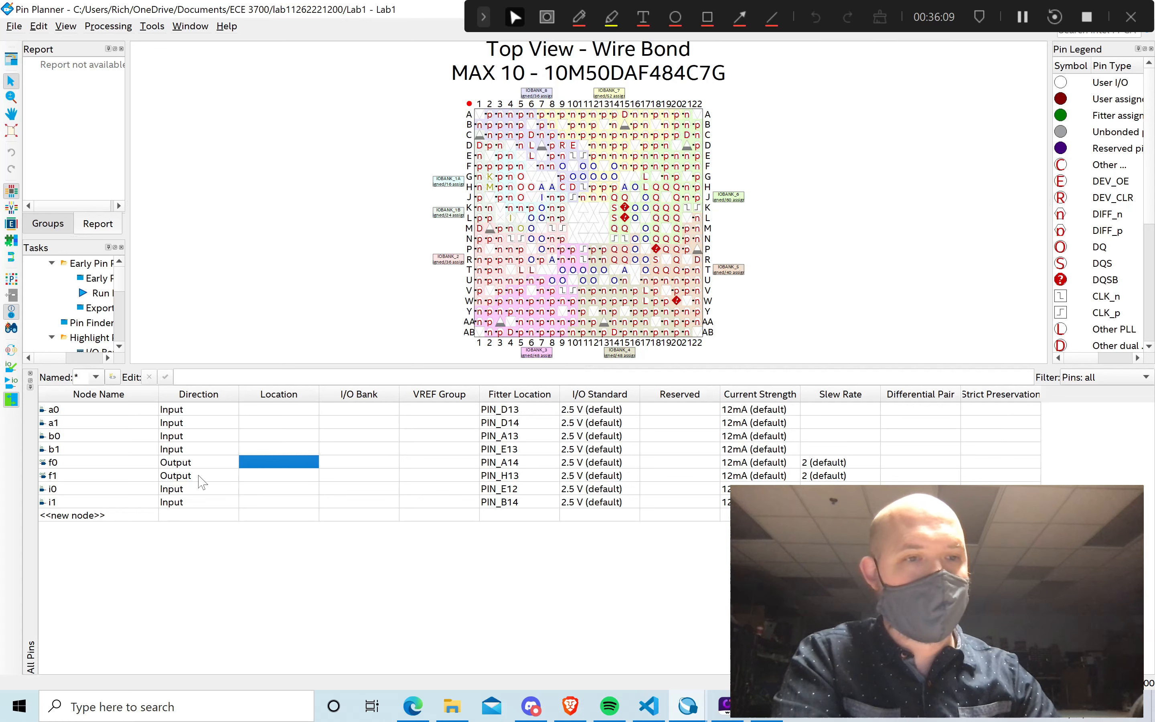
pyautogui.click(101, 488)
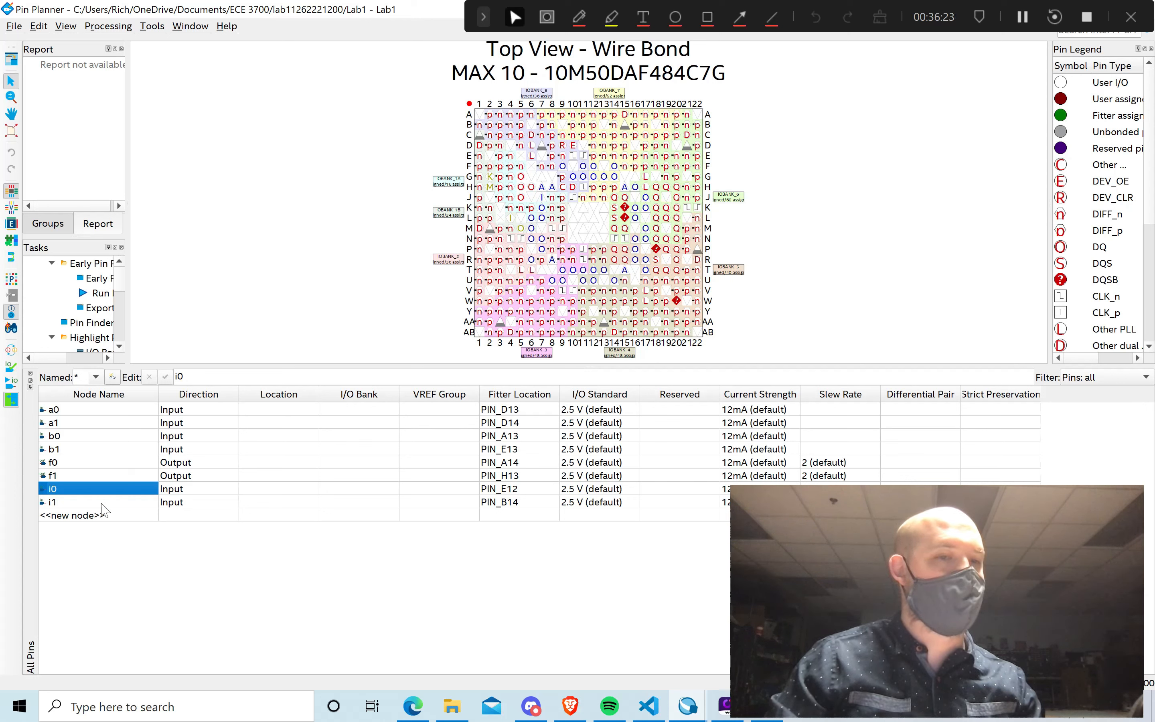
pyautogui.click(89, 503)
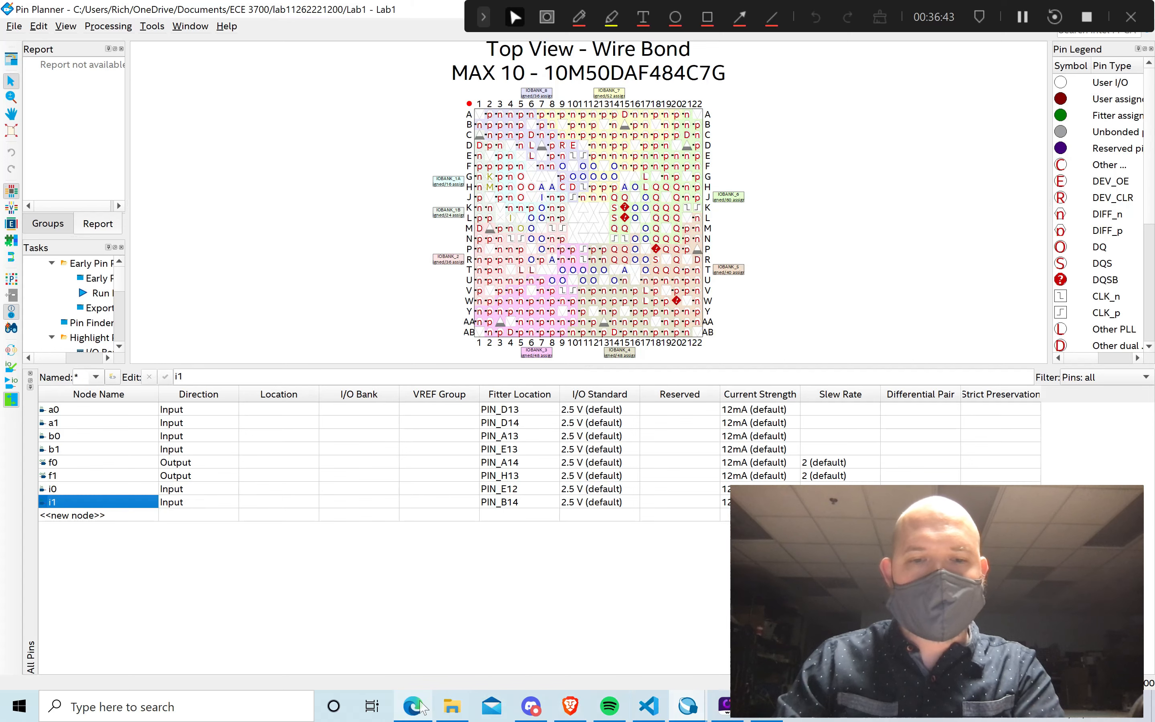
# Open DE10-Lite_User_Manual (1).pdf from the recent files and go to Table 3-4, Pin Assignment of Slide Switches.
pyautogui.moveTo(420, 707)
pyautogui.click(412, 640)
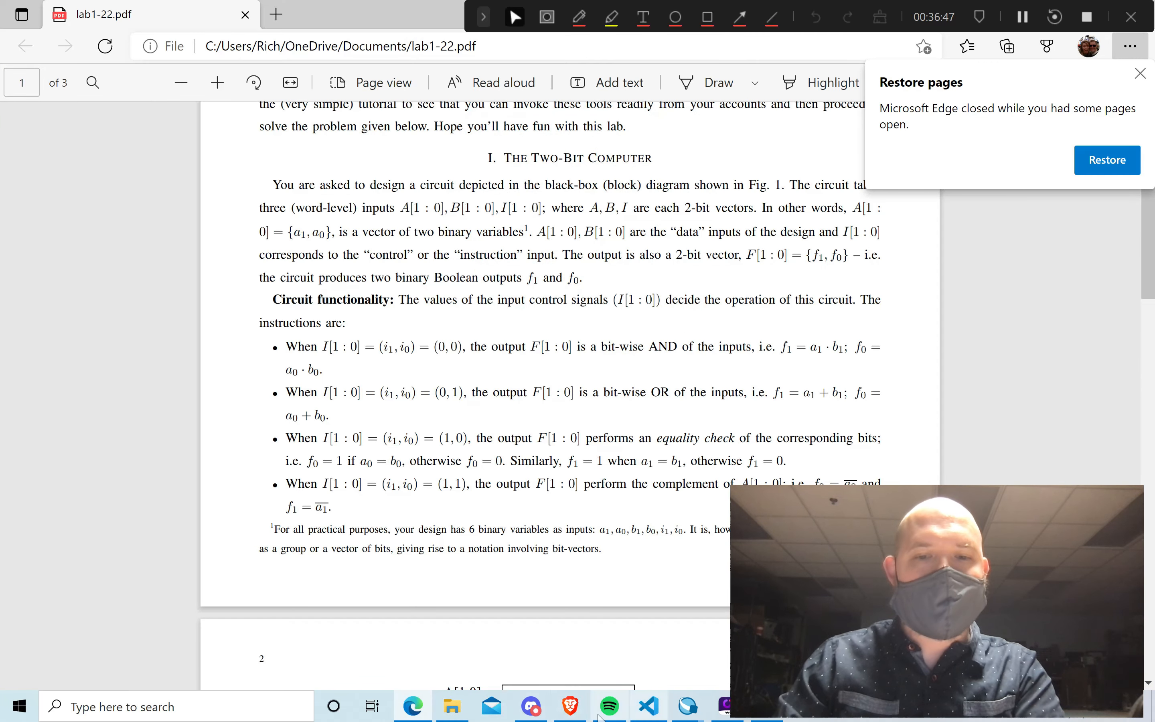
pyautogui.click(452, 706)
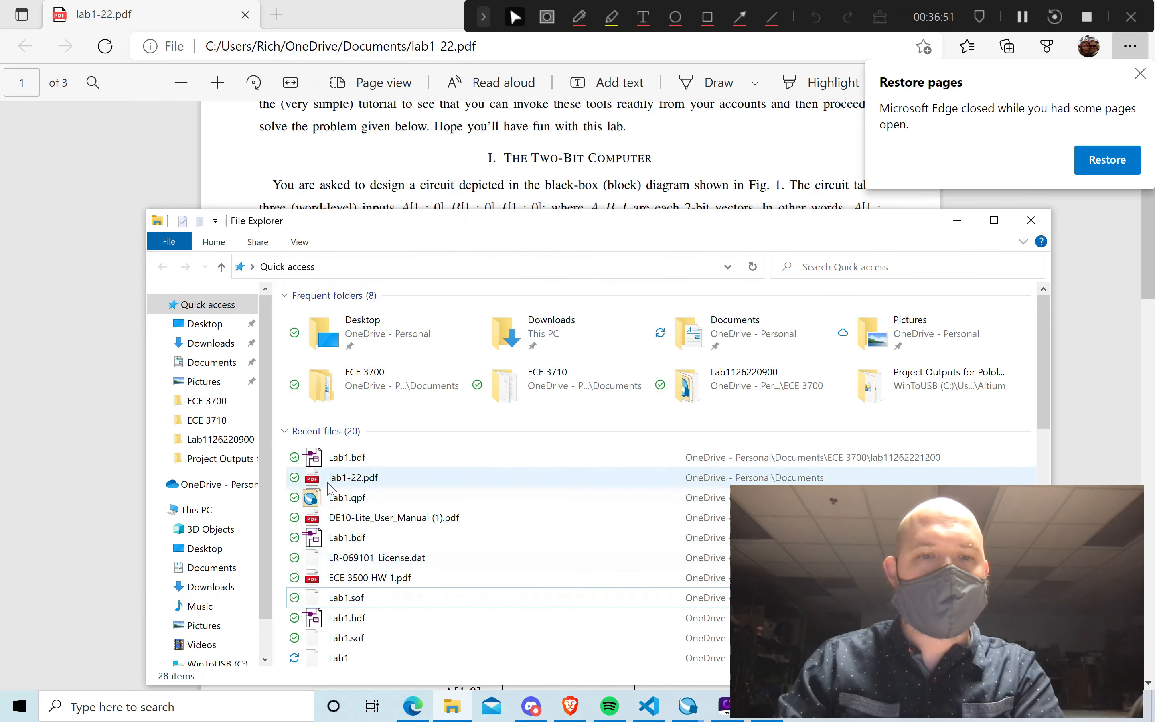
pyautogui.click(353, 520)
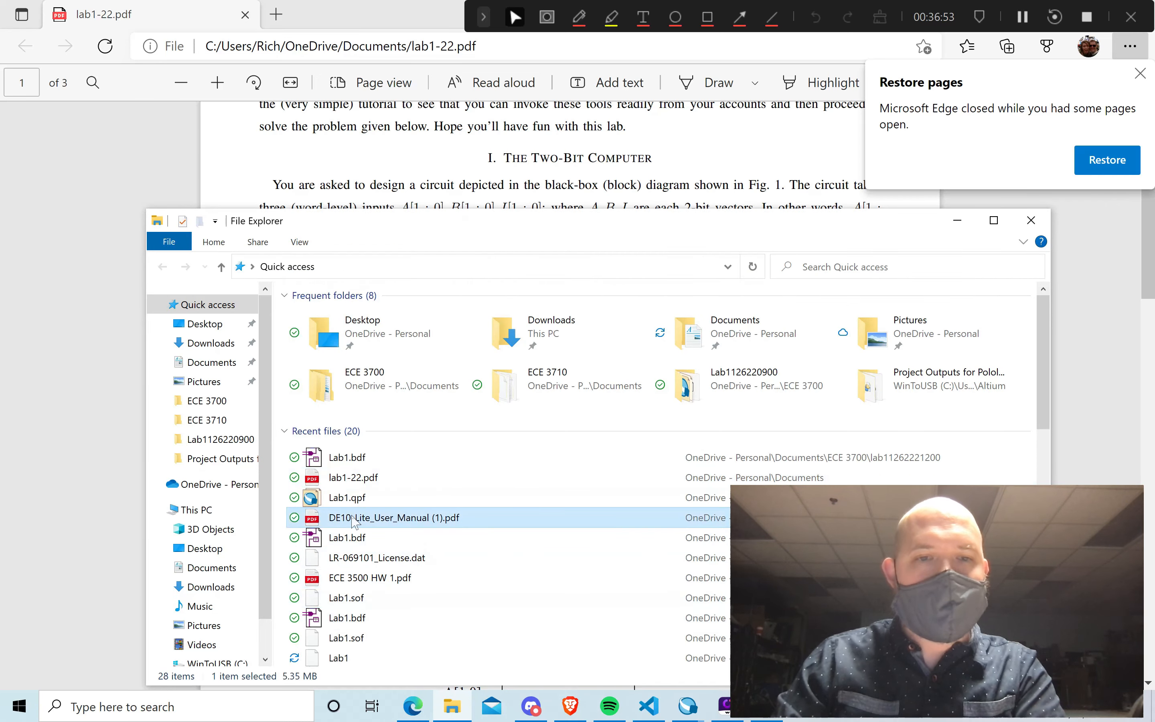
pyautogui.doubleClick(354, 521)
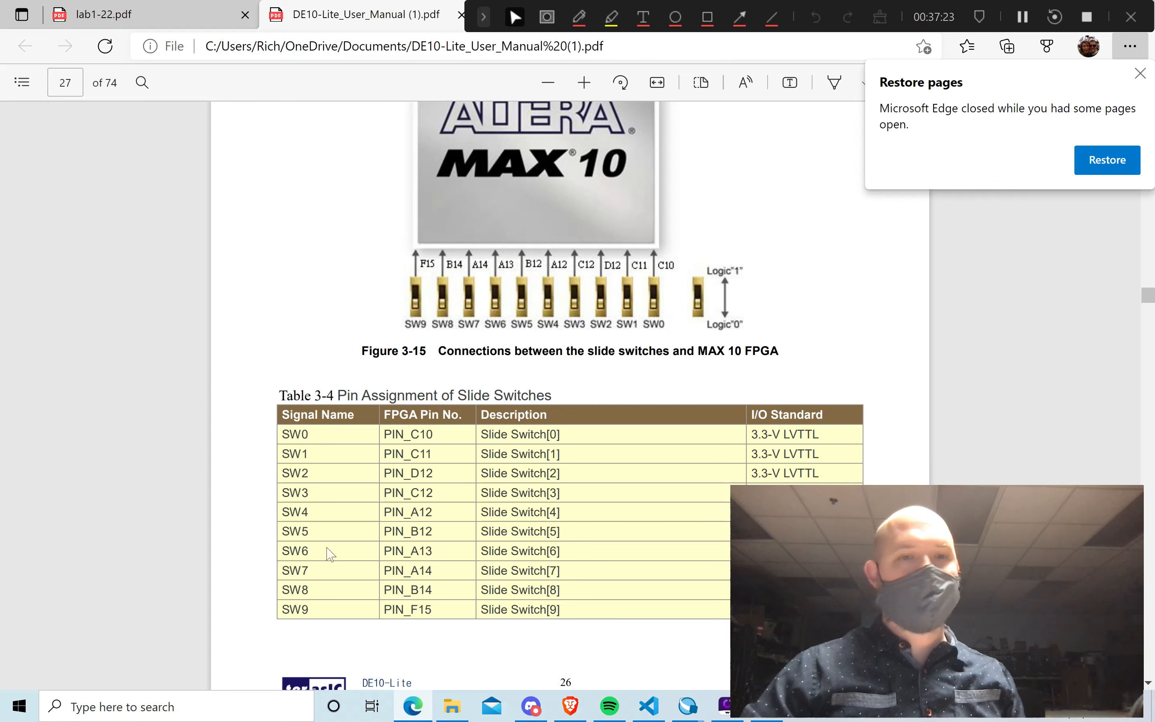
# Copy PIN_F15, the FPGA pin number of slide switch SW9, from Table 3-4.
pyautogui.moveTo(282, 434); pyautogui.dragTo(309, 435)
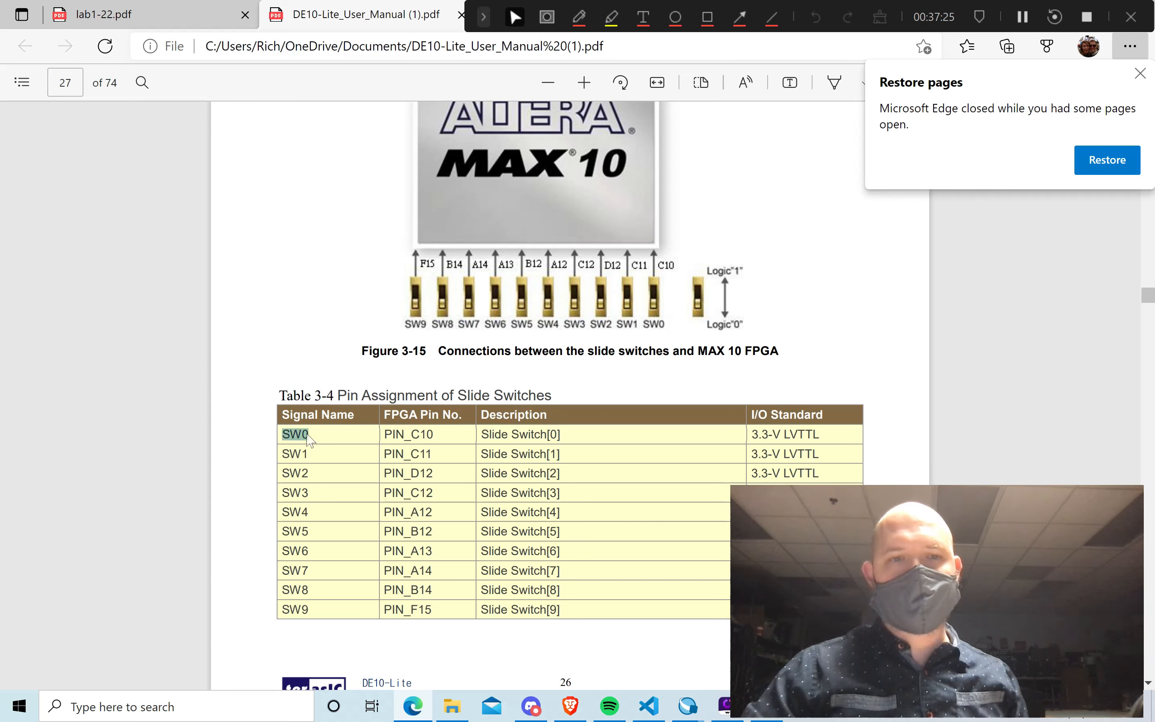
pyautogui.click(309, 609)
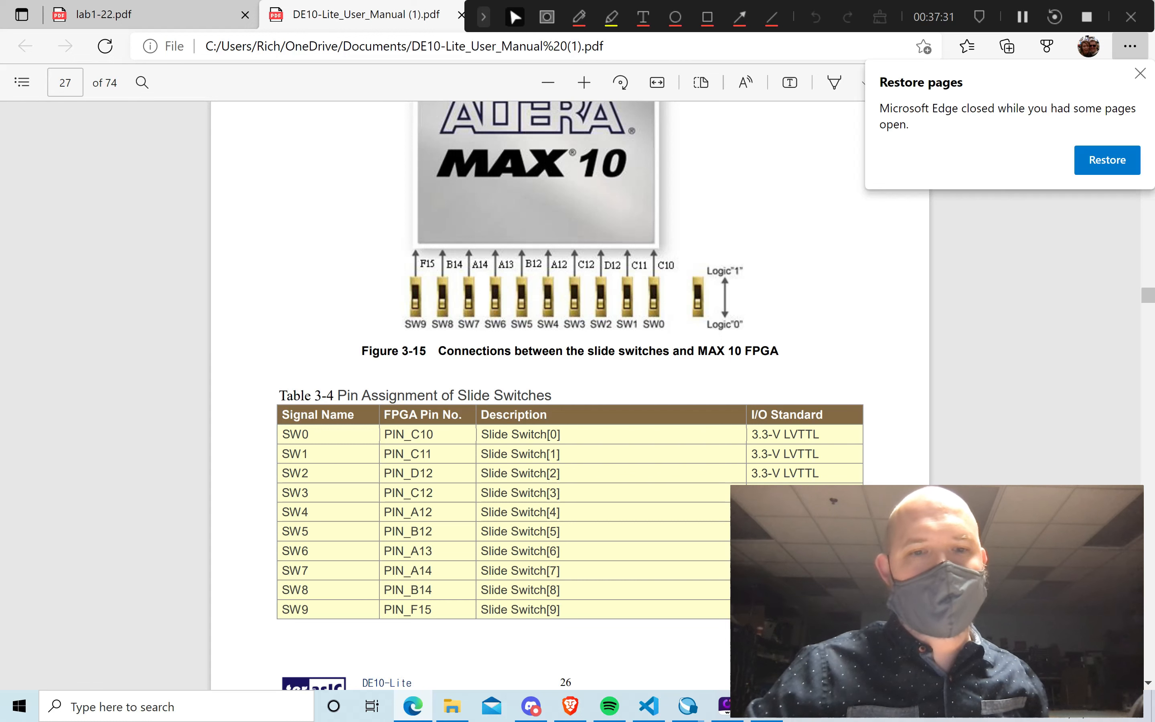
pyautogui.moveTo(432, 609)
pyautogui.mouseDown()
pyautogui.moveTo(387, 613)
pyautogui.moveTo(477, 592)
pyautogui.moveTo(432, 610)
pyautogui.moveTo(440, 619)
pyautogui.mouseUp()
pyautogui.click(384, 609)
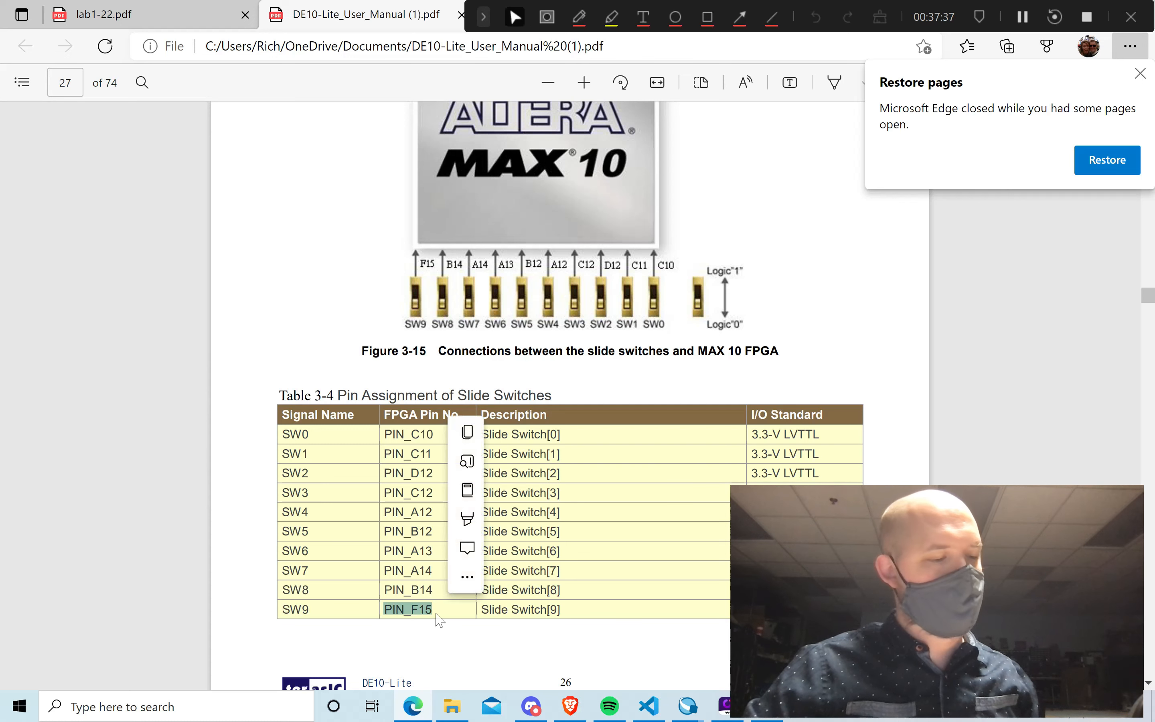
pyautogui.hotkey('ctrl', 'c')
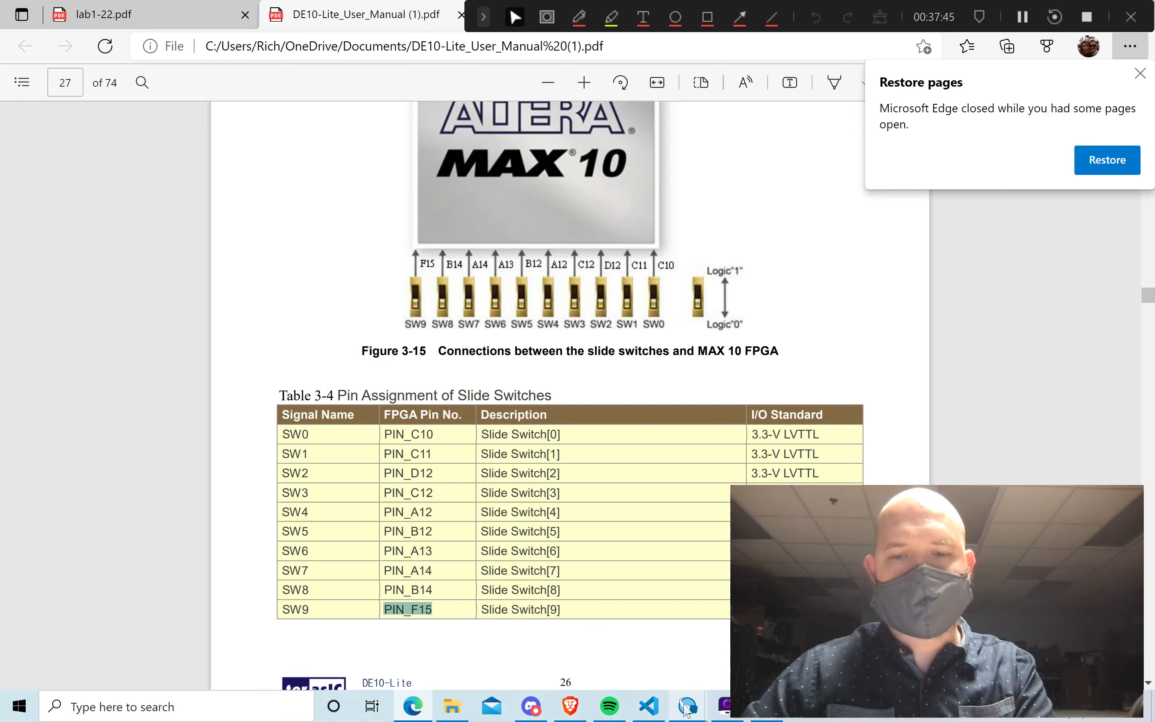
# Switch back to the Pin Planner and assign node i0 to location PIN_F15.
pyautogui.moveTo(688, 707)
pyautogui.click(745, 630)
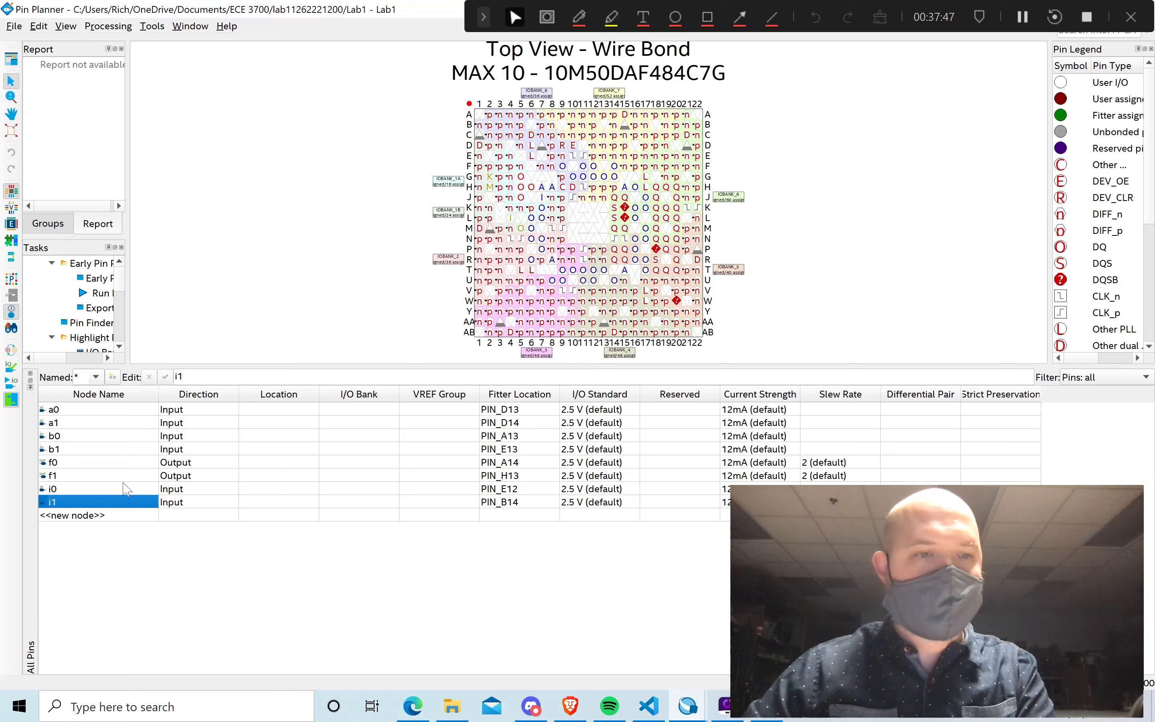
pyautogui.click(266, 488)
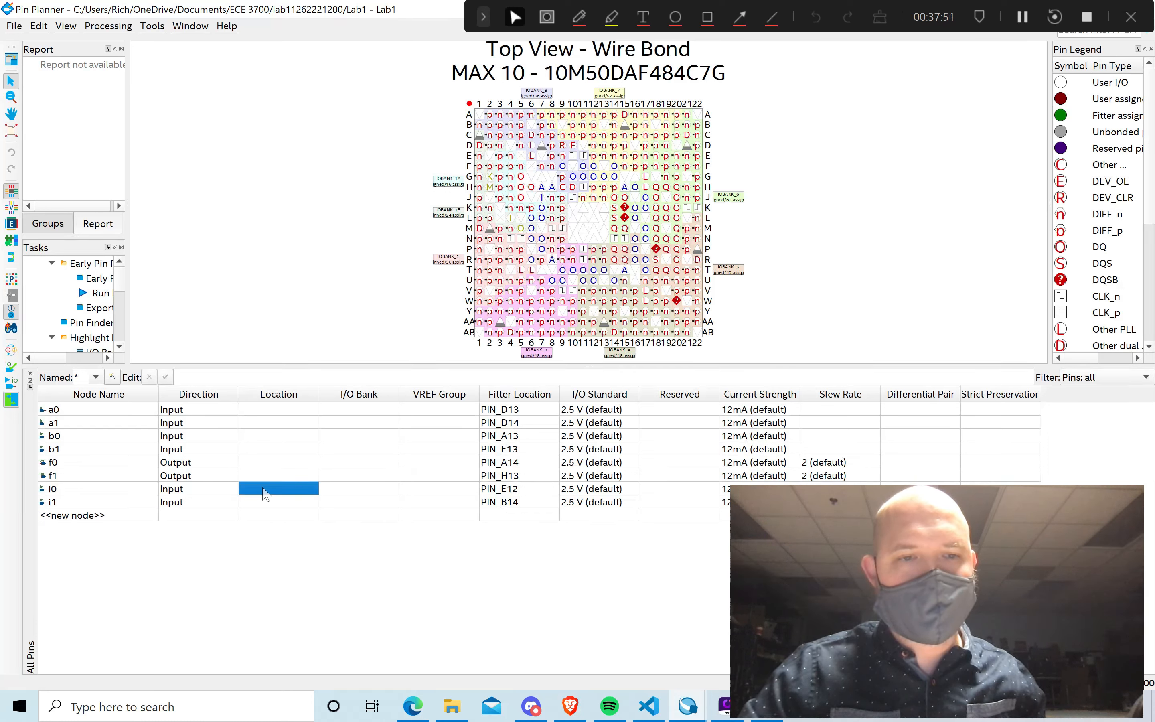
pyautogui.click(266, 492)
pyautogui.write('PIN_F15')
pyautogui.press('Return')
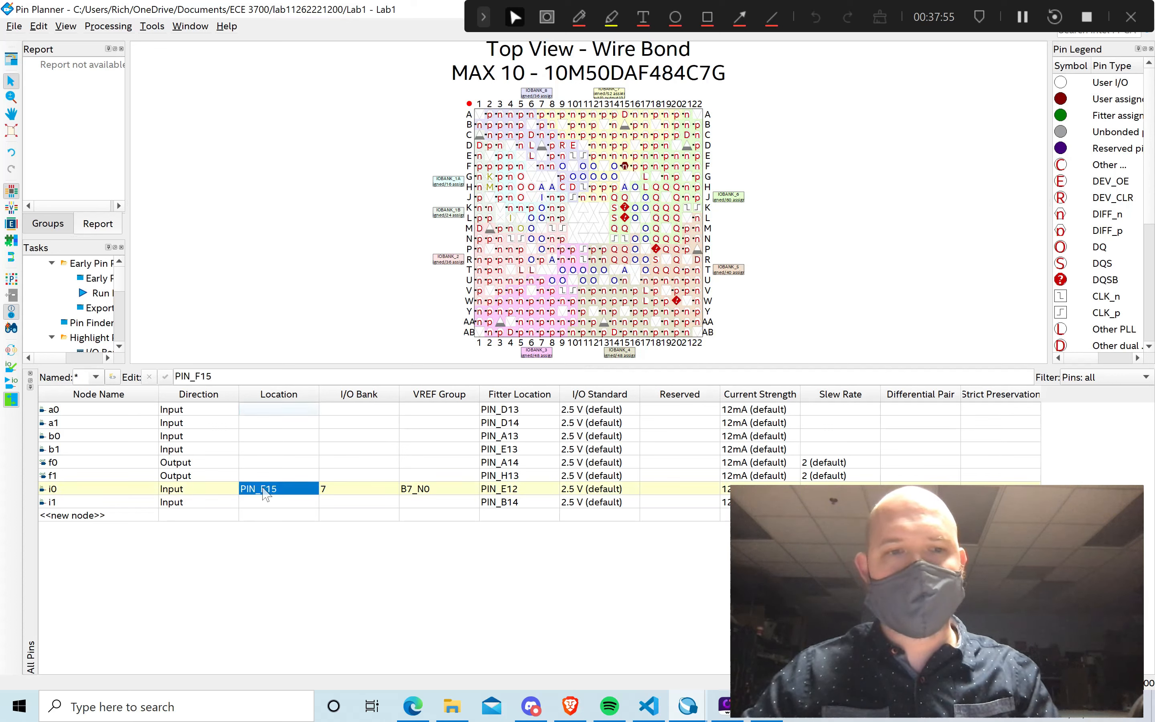
# Switch to the DE10-Lite user manual and select PIN_B14, the FPGA pin number of slide switch SW8, in Table 3-4.
pyautogui.click(261, 505)
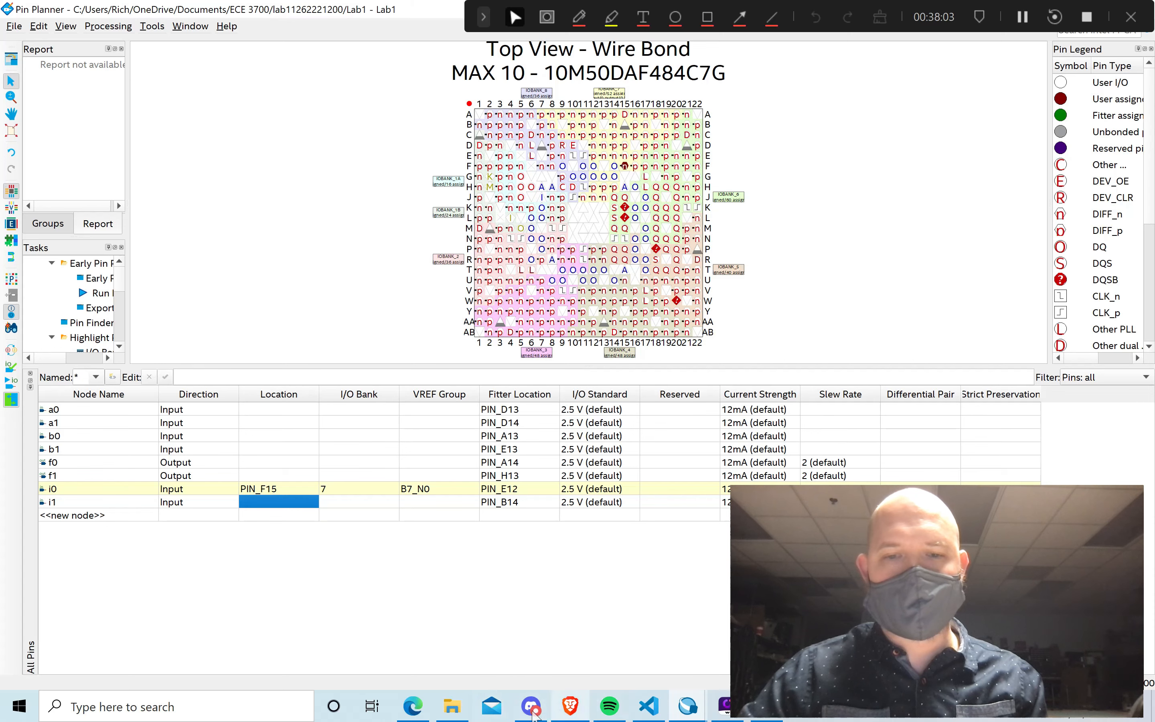
pyautogui.click(414, 706)
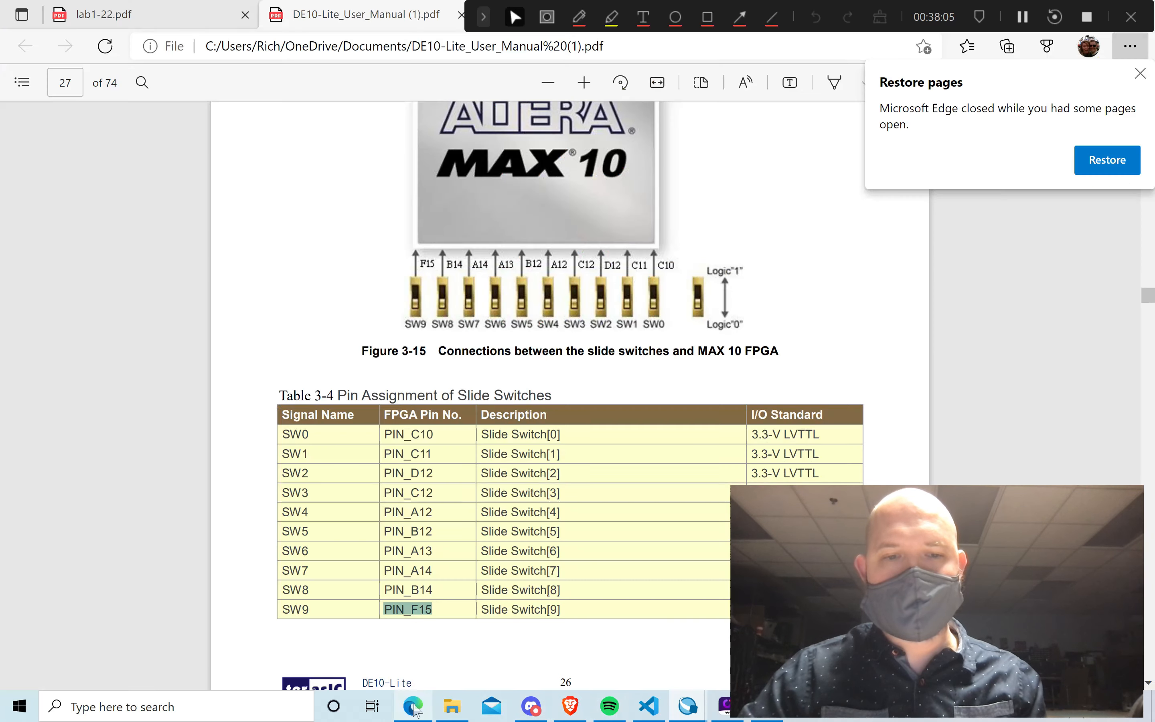
pyautogui.click(410, 610)
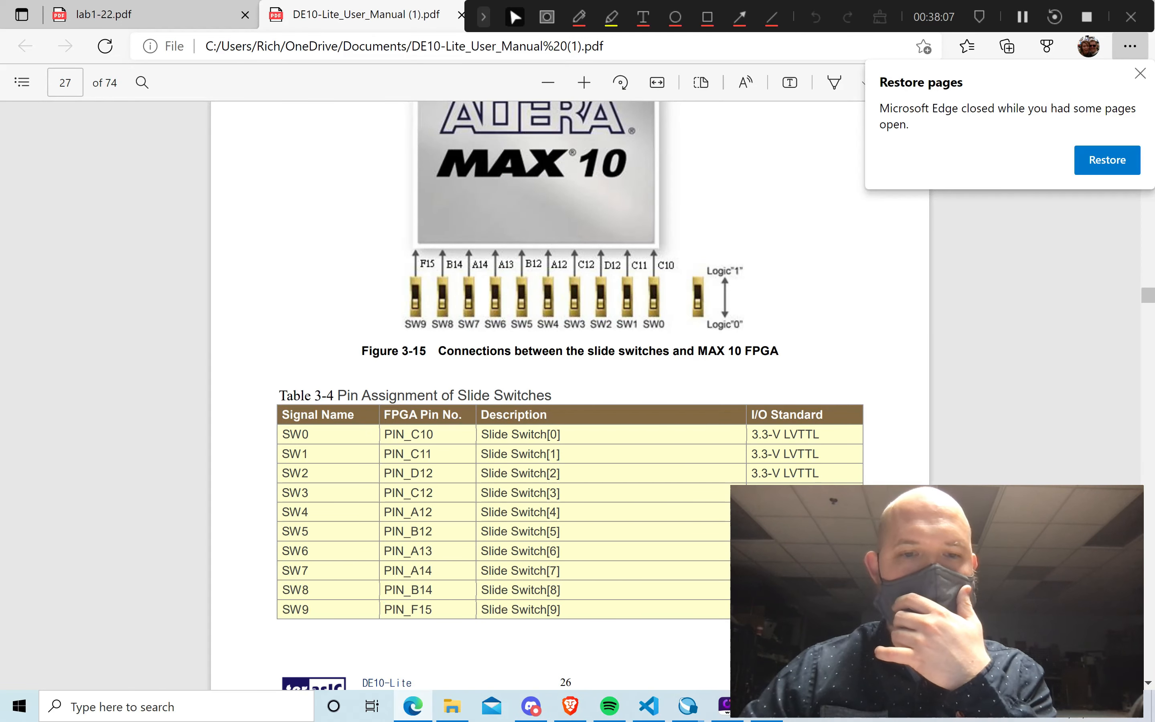
pyautogui.moveTo(384, 589); pyautogui.dragTo(434, 590)
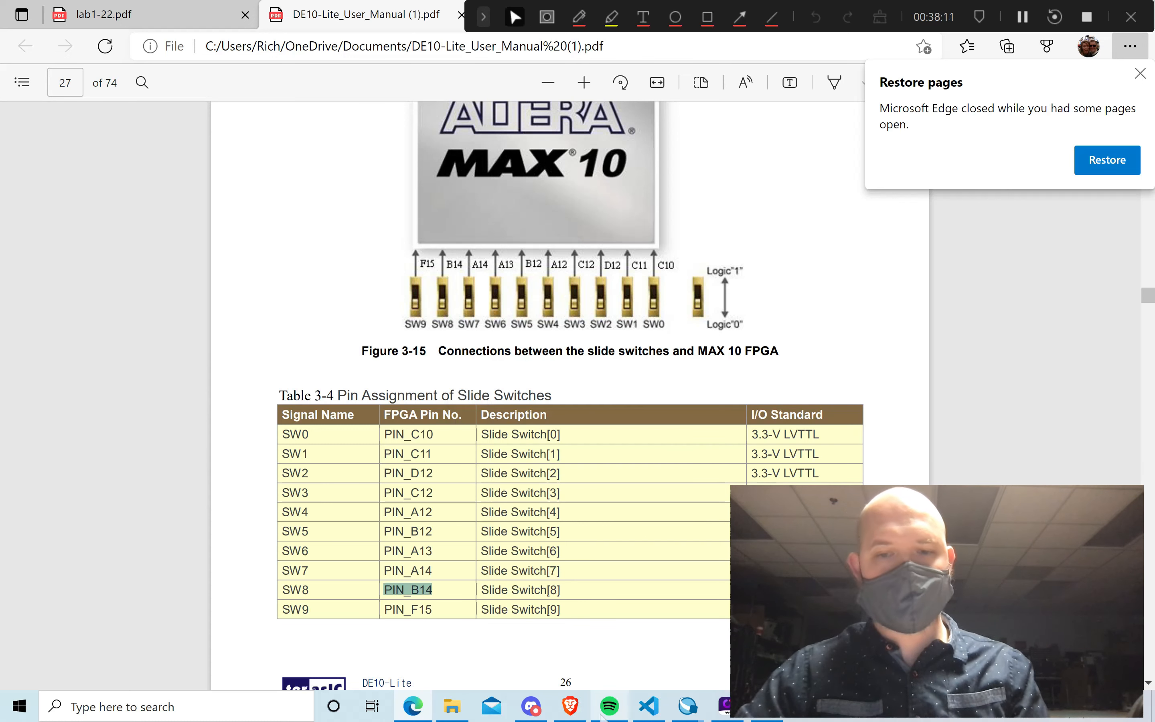
# Switch back to the Pin Planner and assign node i1 to location PIN_B14.
pyautogui.moveTo(683, 705)
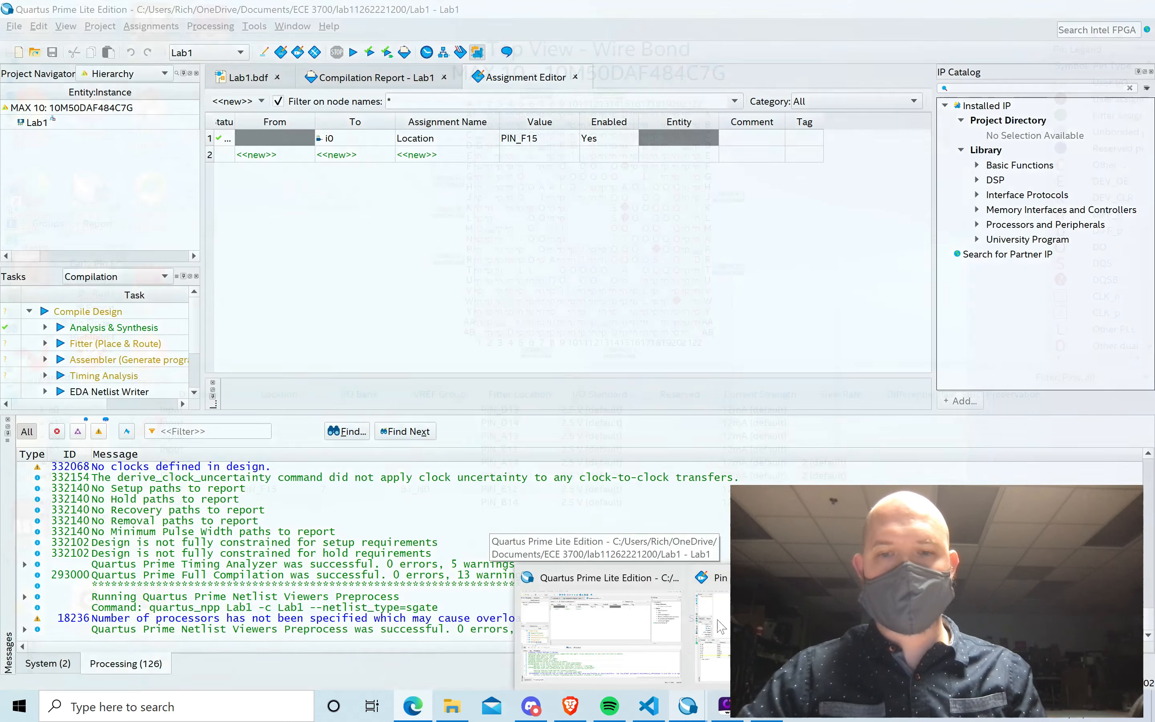
pyautogui.click(721, 625)
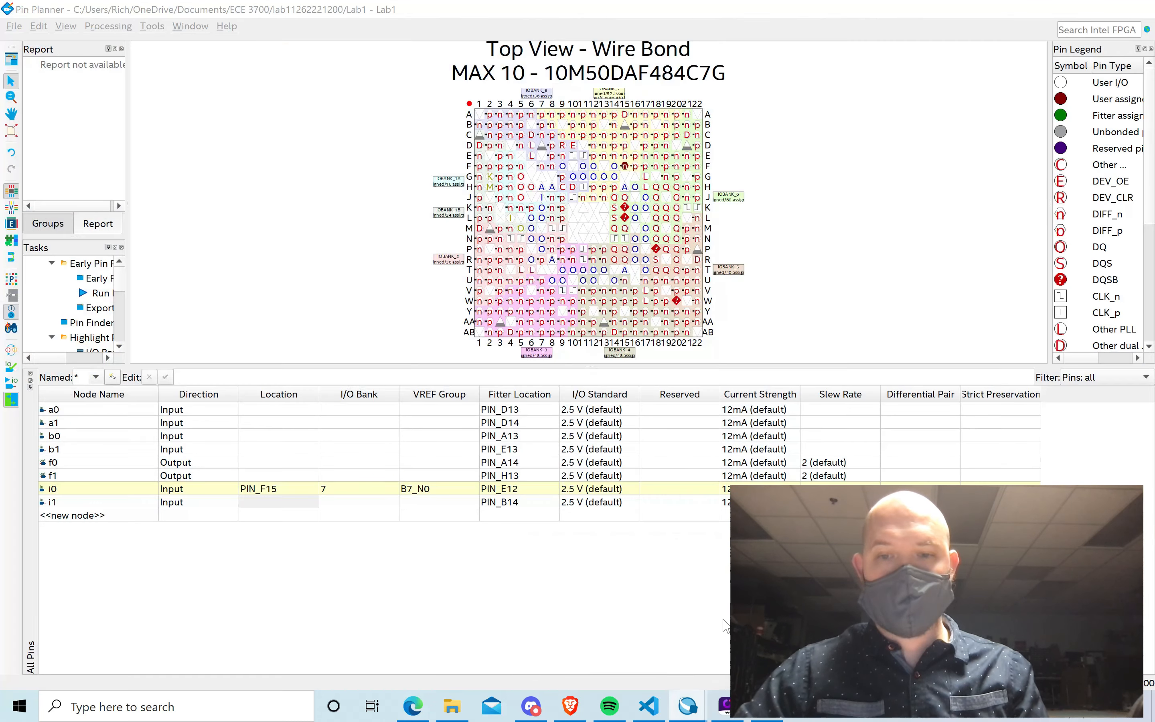
pyautogui.click(274, 499)
pyautogui.click(288, 504)
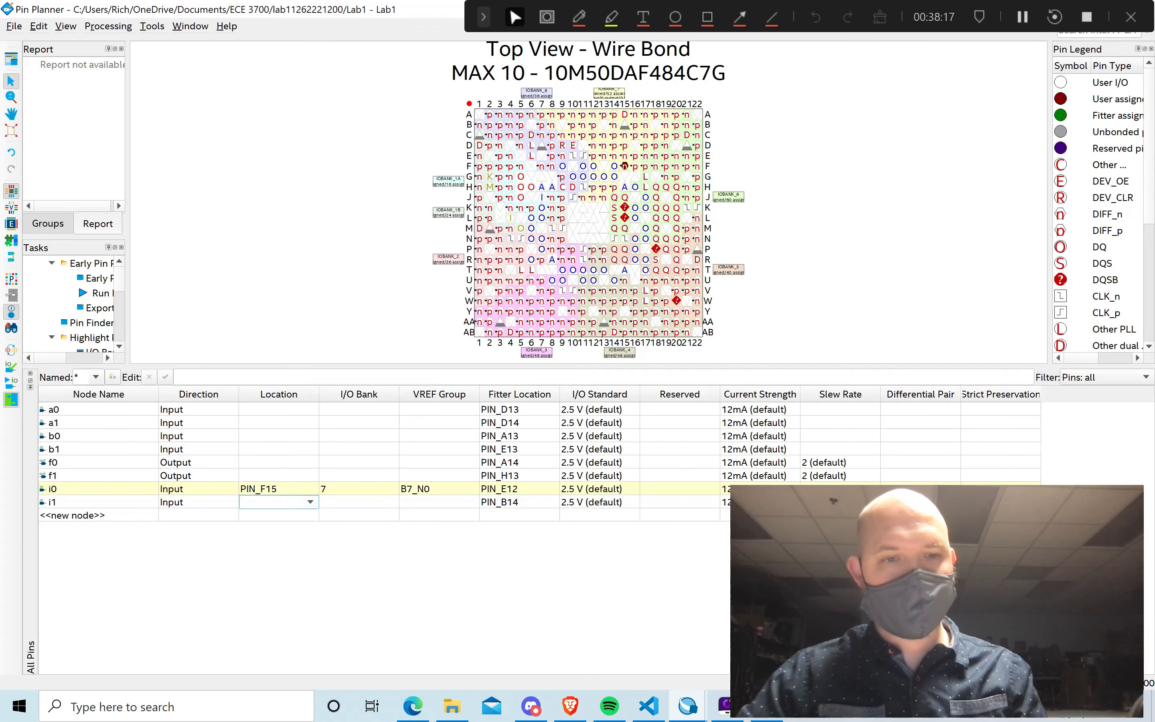
pyautogui.write('PIN_B14')
pyautogui.press('Return')
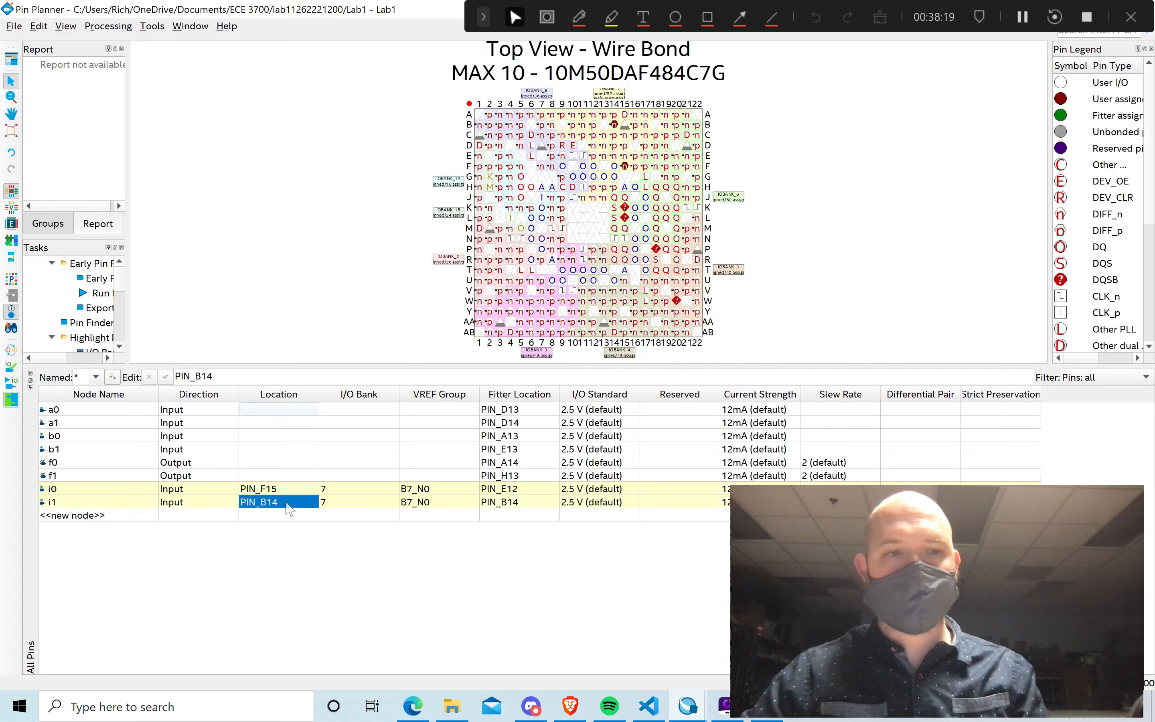
pyautogui.click(252, 453)
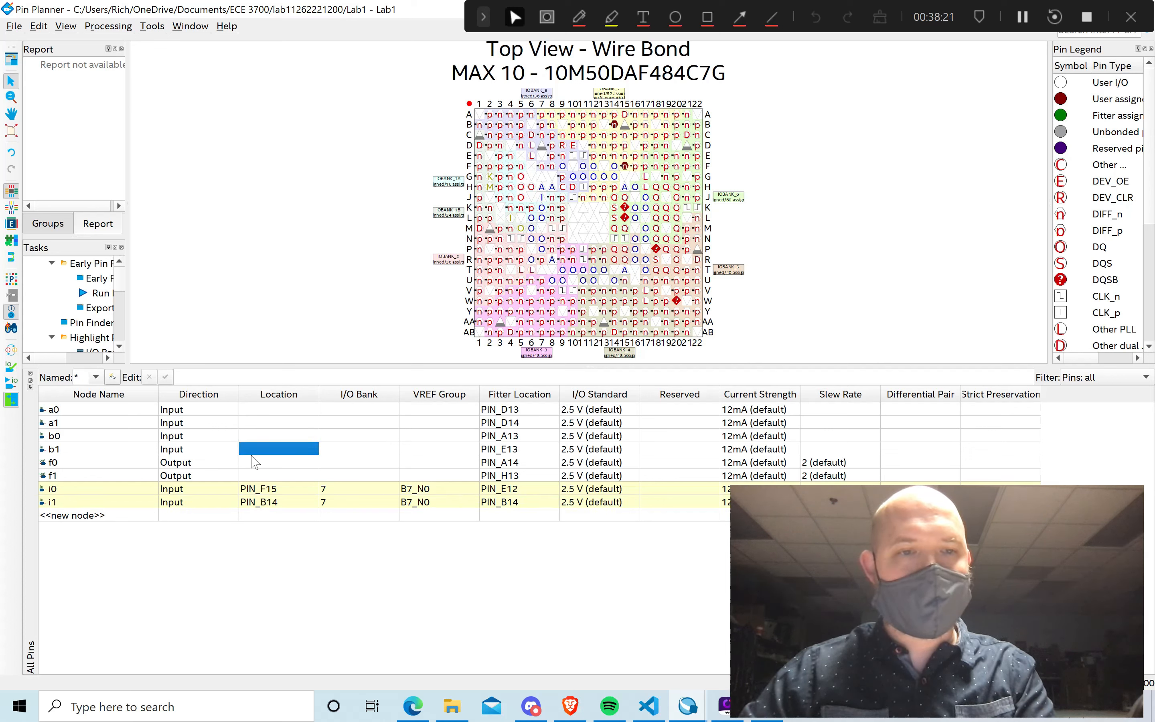
pyautogui.click(253, 411)
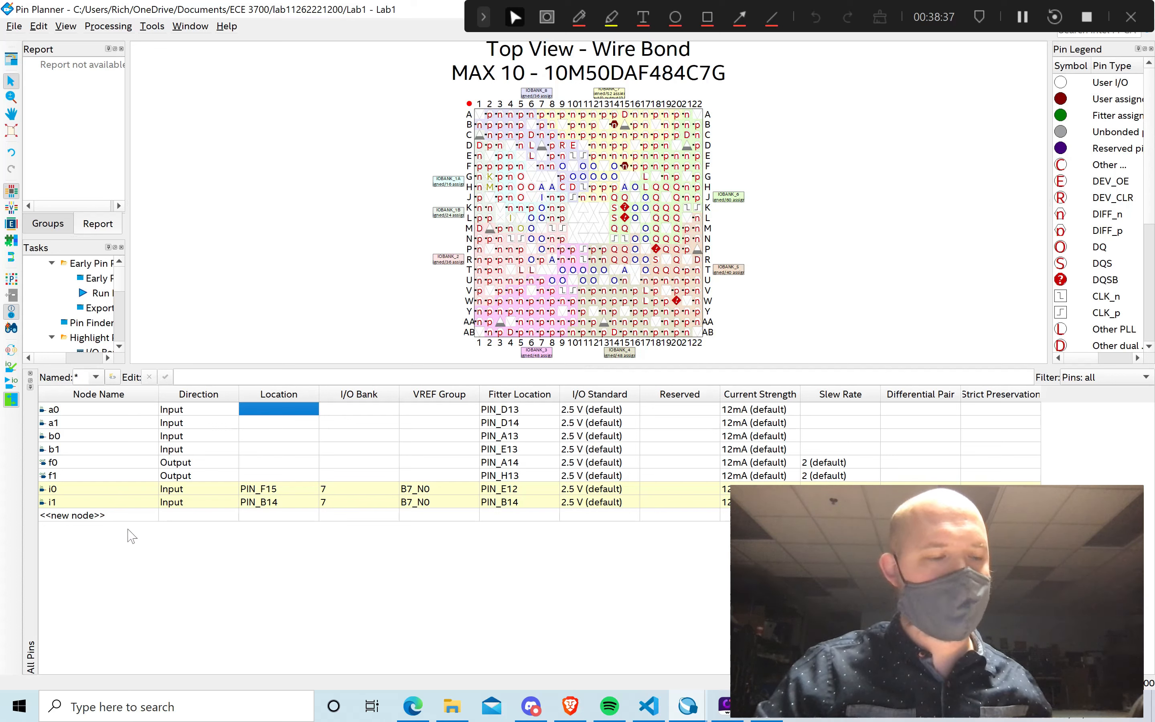
pyautogui.click(109, 480)
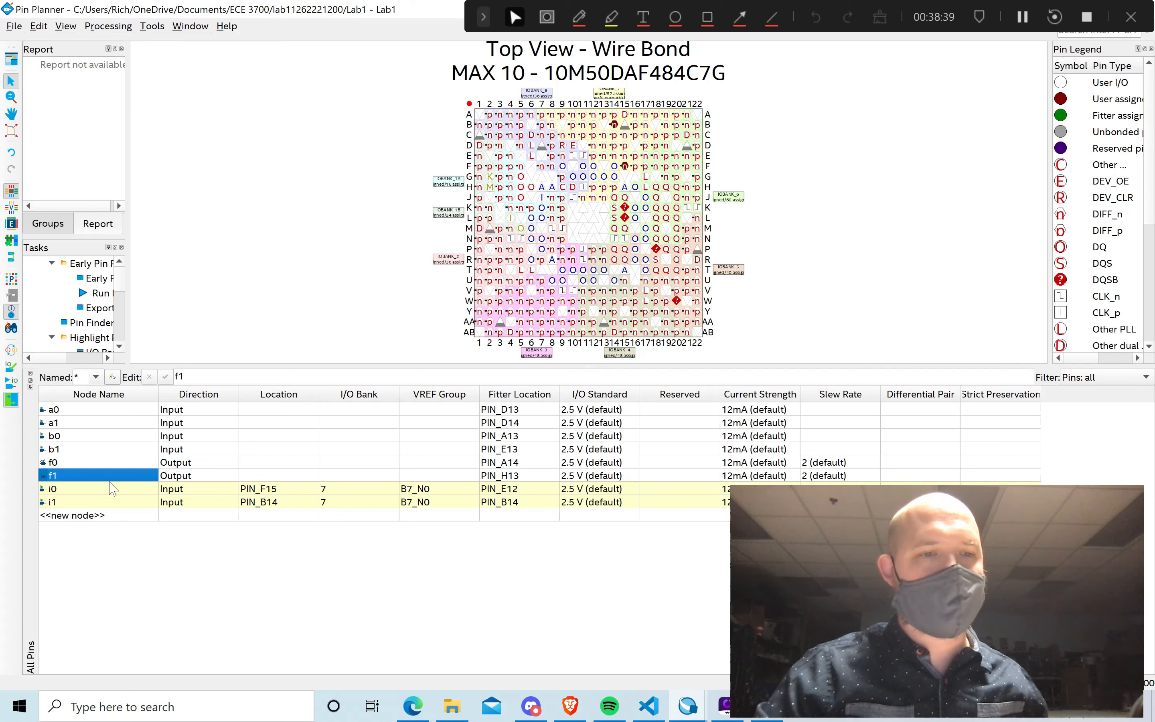
pyautogui.click(113, 492)
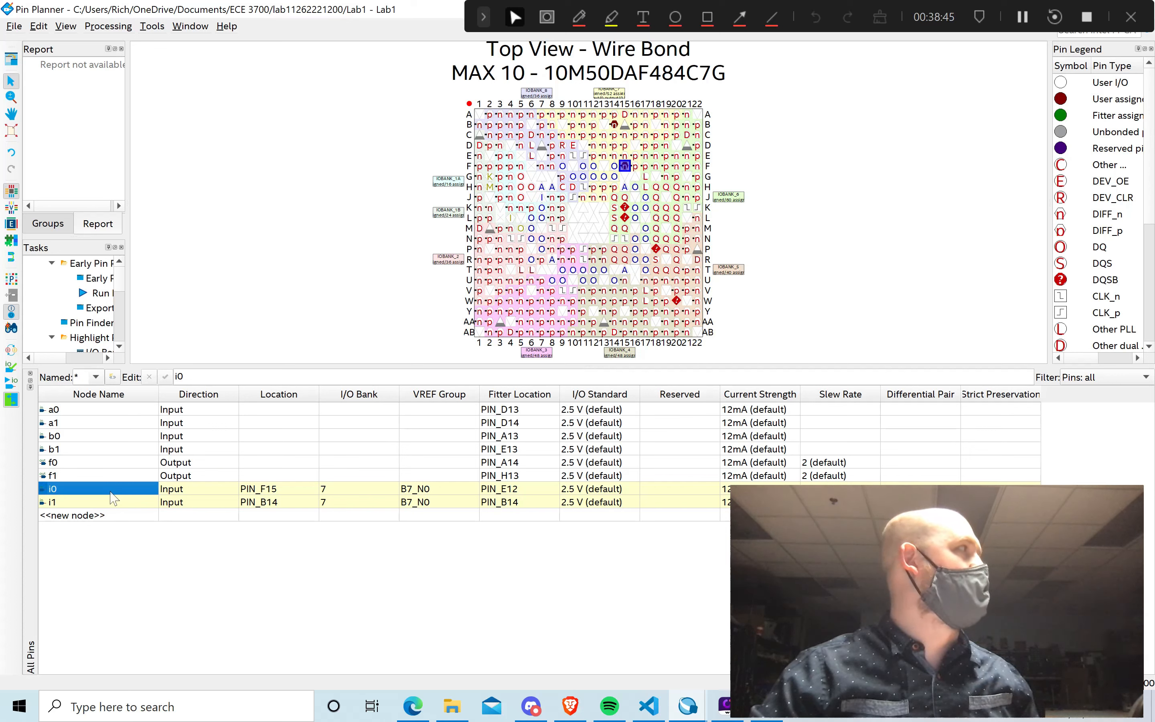
# Try VREF group B8_N0 for node i0 and set it back to B7_N0.
pyautogui.click(420, 493)
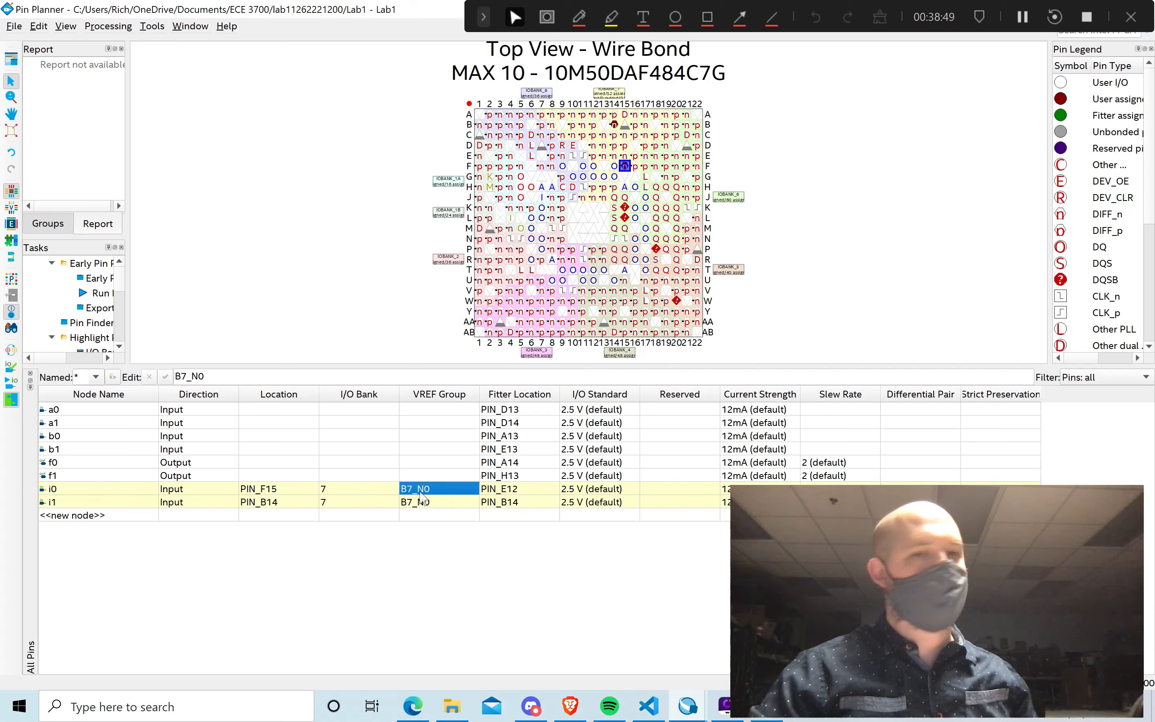
pyautogui.click(430, 489)
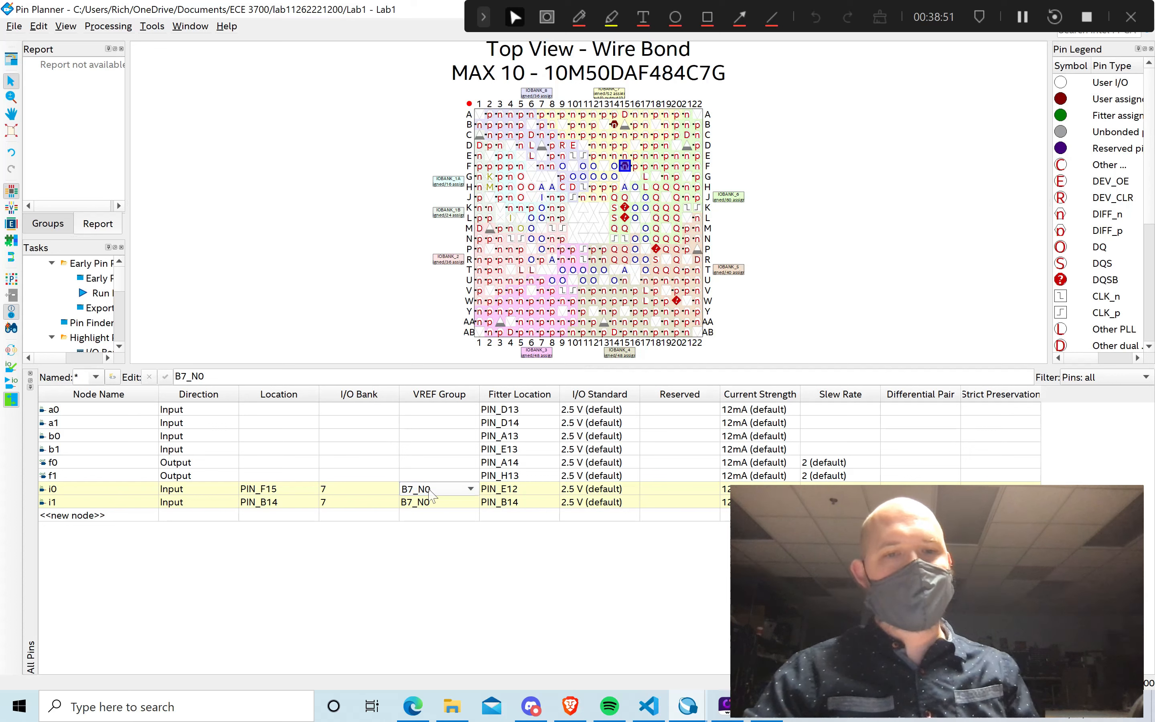
pyautogui.click(446, 491)
pyautogui.click(446, 504)
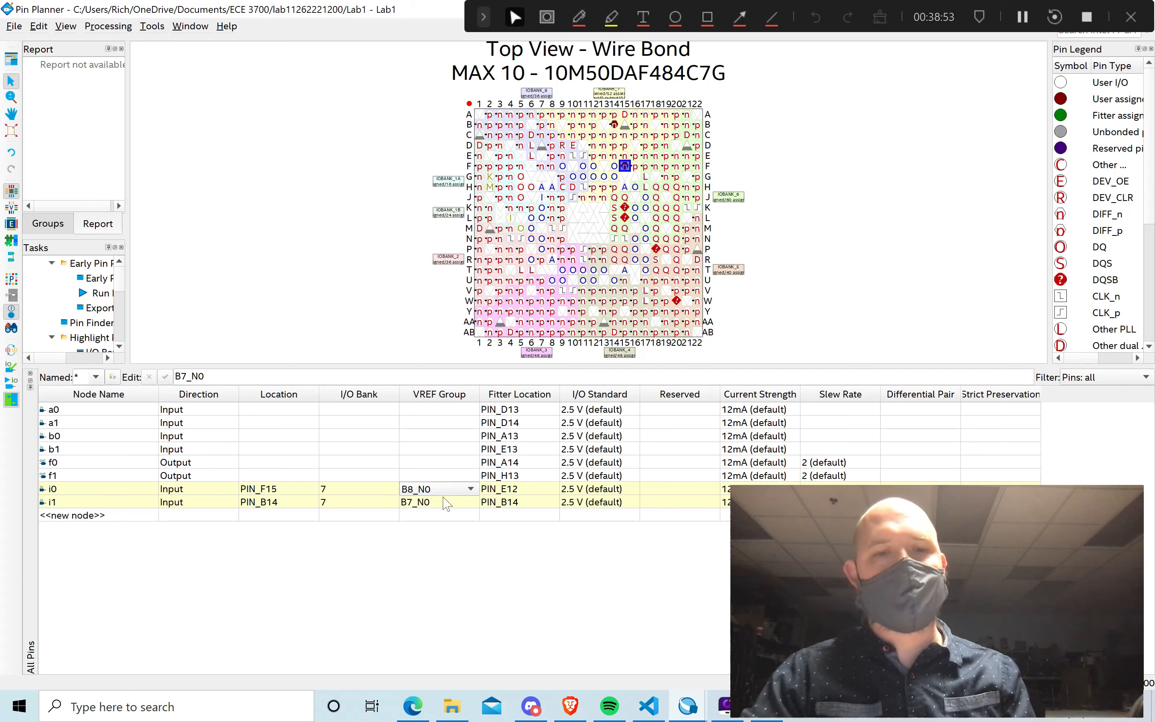
pyautogui.click(448, 490)
pyautogui.click(449, 476)
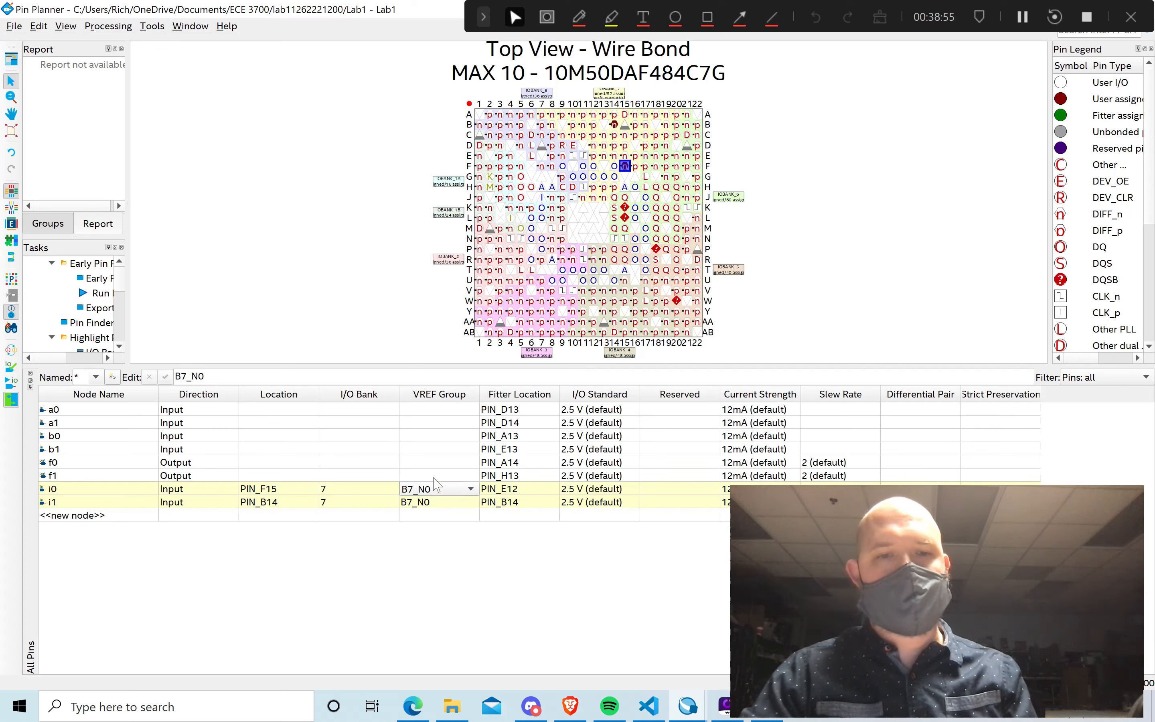
pyautogui.click(460, 506)
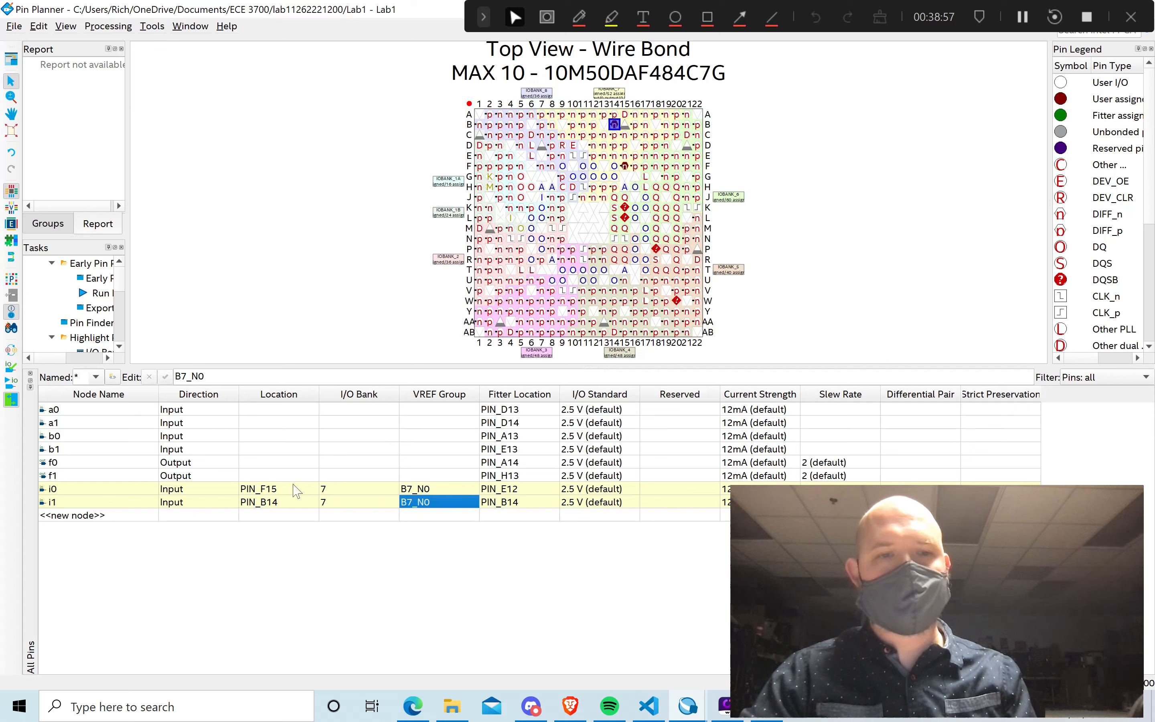
# Copy PIN_F15 from node i0's location and clear that location.
pyautogui.click(276, 489)
pyautogui.click(276, 488)
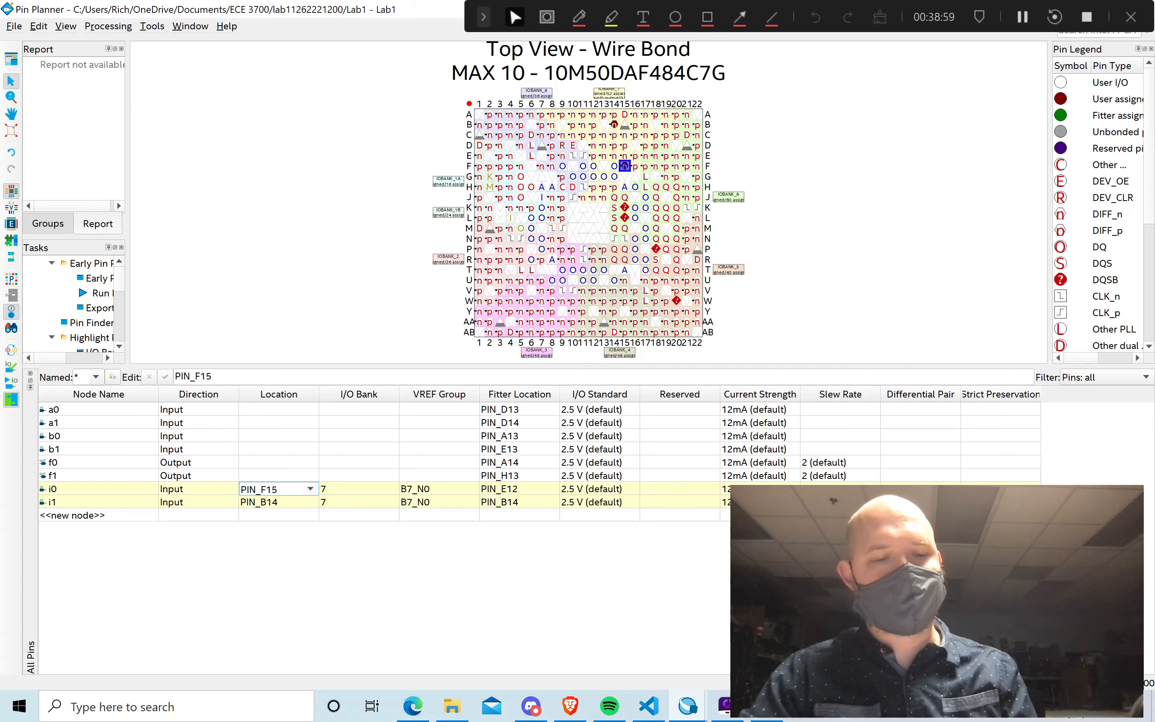
pyautogui.hotkey('ctrl', 'a')
pyautogui.hotkey('ctrl', 'c')
pyautogui.press('BackSpace')
pyautogui.press('Return')
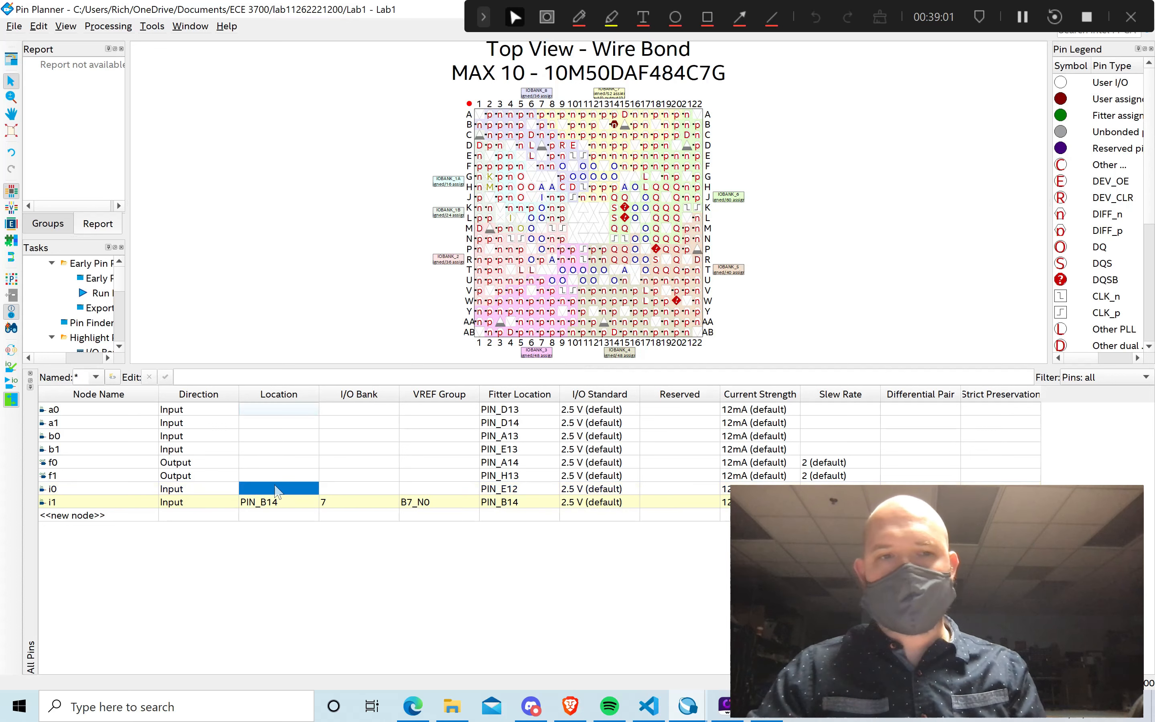
# Clear the location assignment of node i1.
pyautogui.click(277, 503)
pyautogui.click(276, 503)
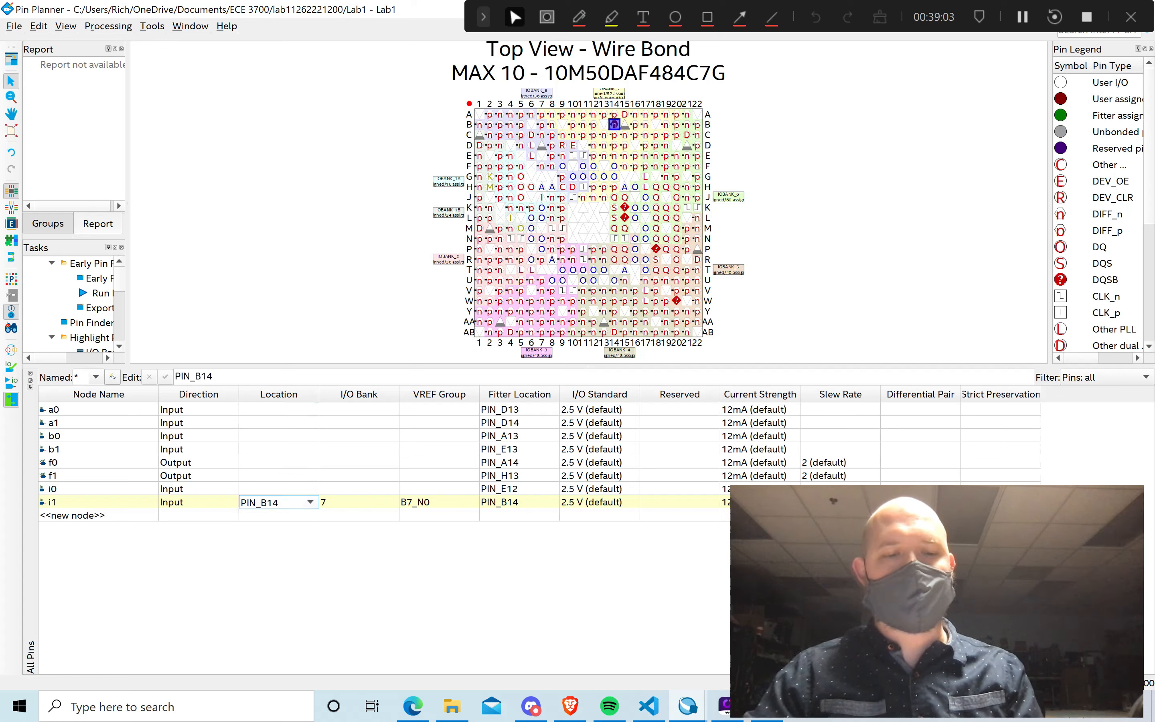
pyautogui.hotkey('ctrl', 'a')
pyautogui.press('BackSpace')
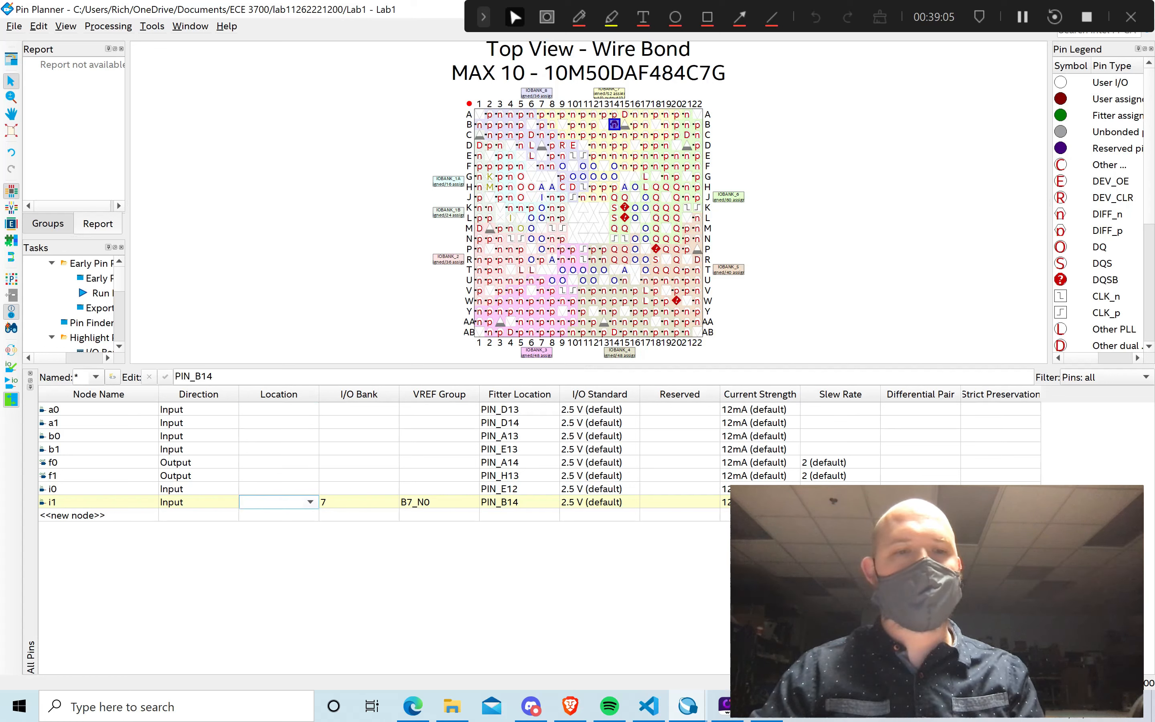
pyautogui.click(268, 489)
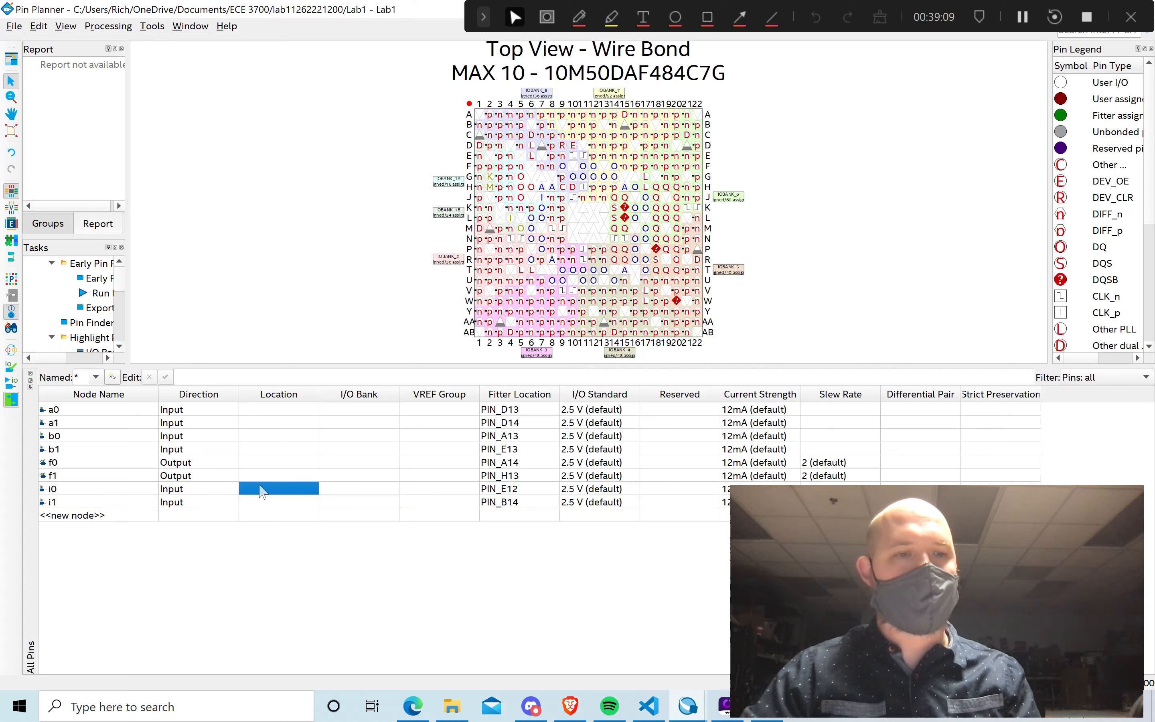
pyautogui.doubleClick(263, 496)
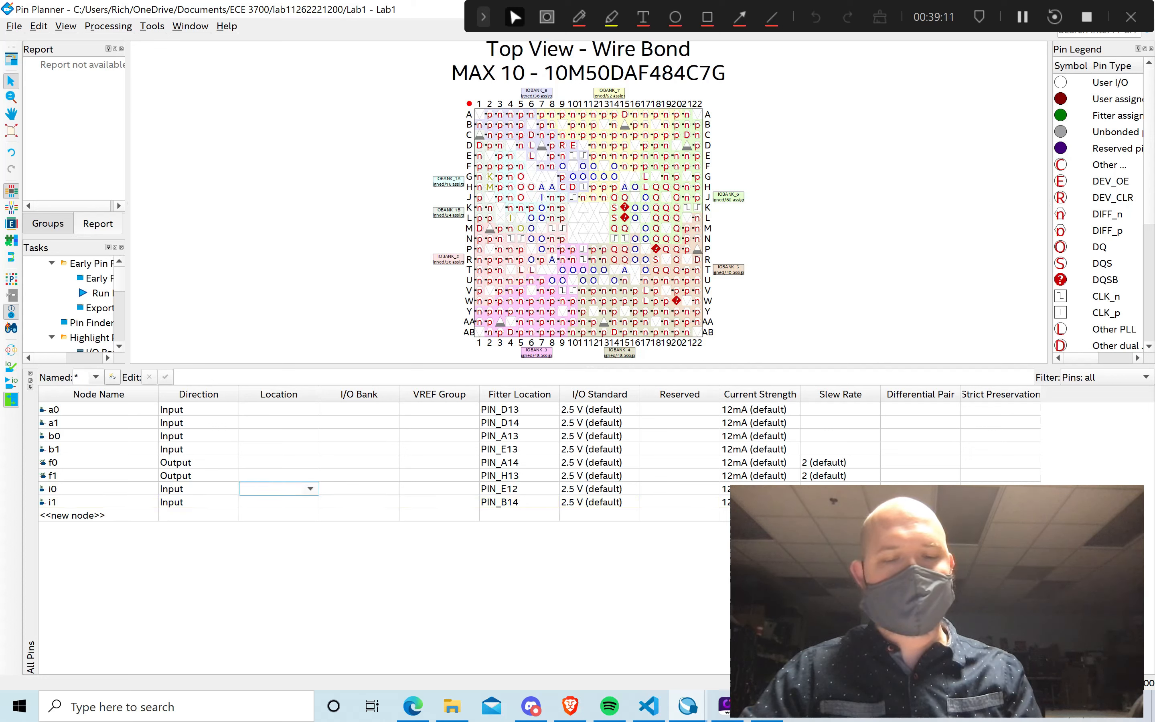
pyautogui.hotkey('ctrl', 'v')
pyautogui.hotkey('ctrl', 'z')
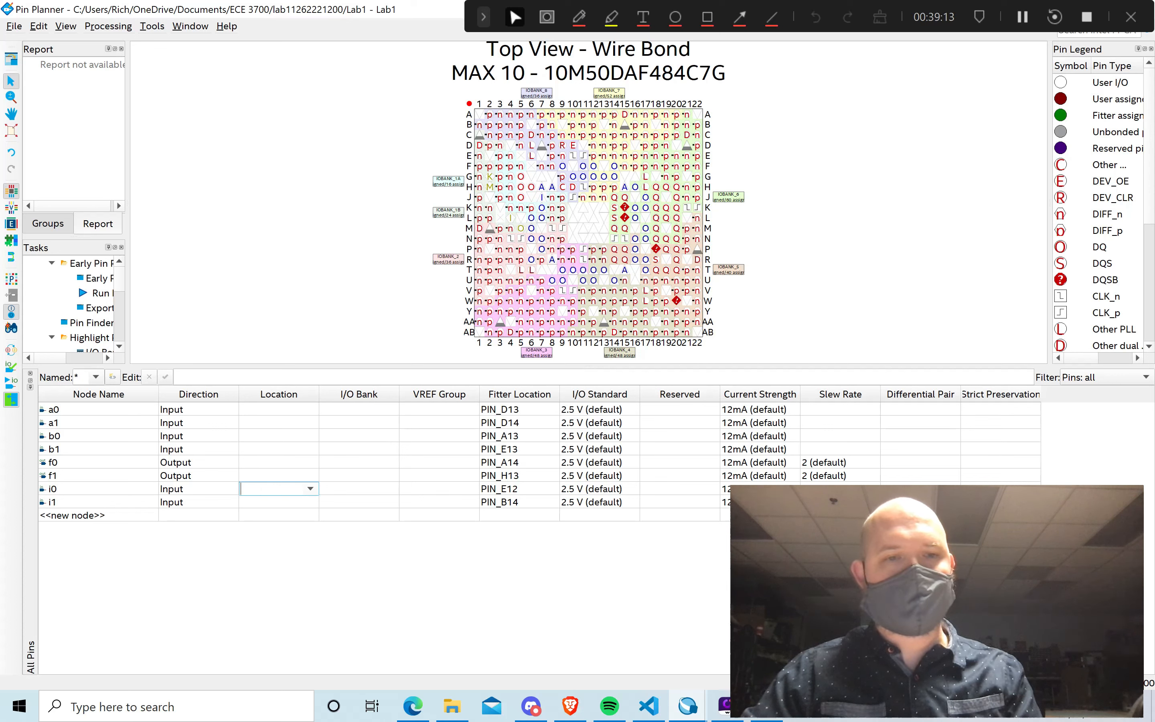
# Assign node i1 to location PIN_F15 using the copied pin name.
pyautogui.click(271, 505)
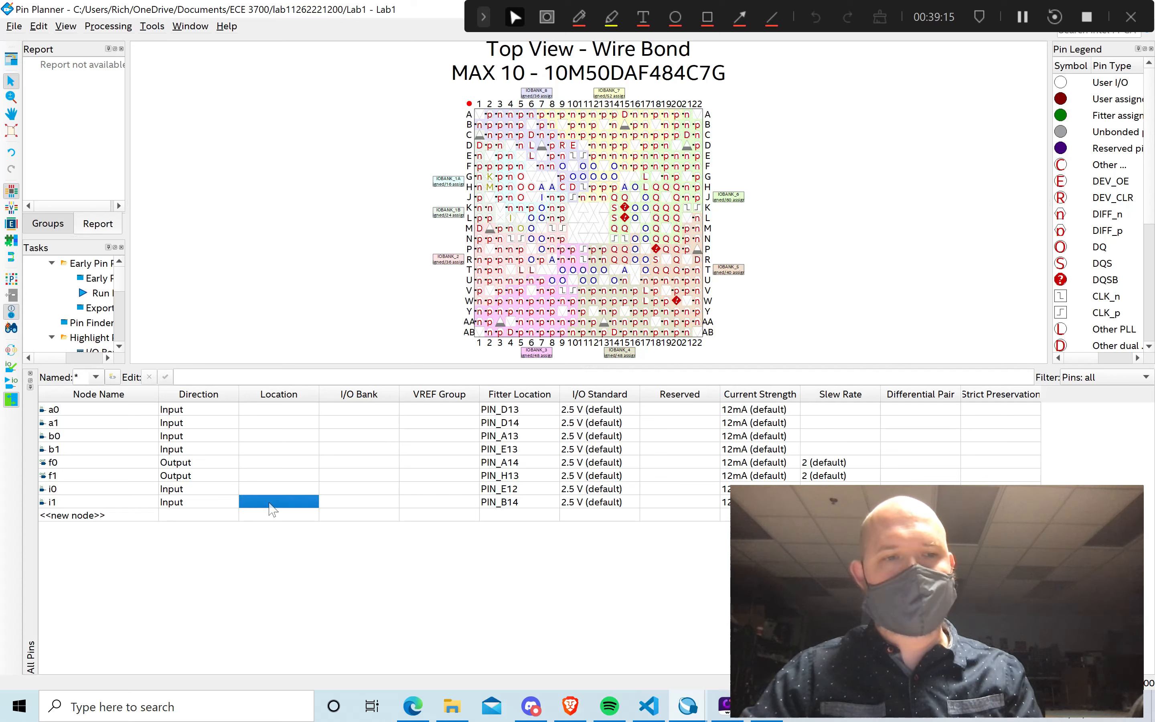
pyautogui.doubleClick(269, 502)
pyautogui.hotkey('ctrl', 'v')
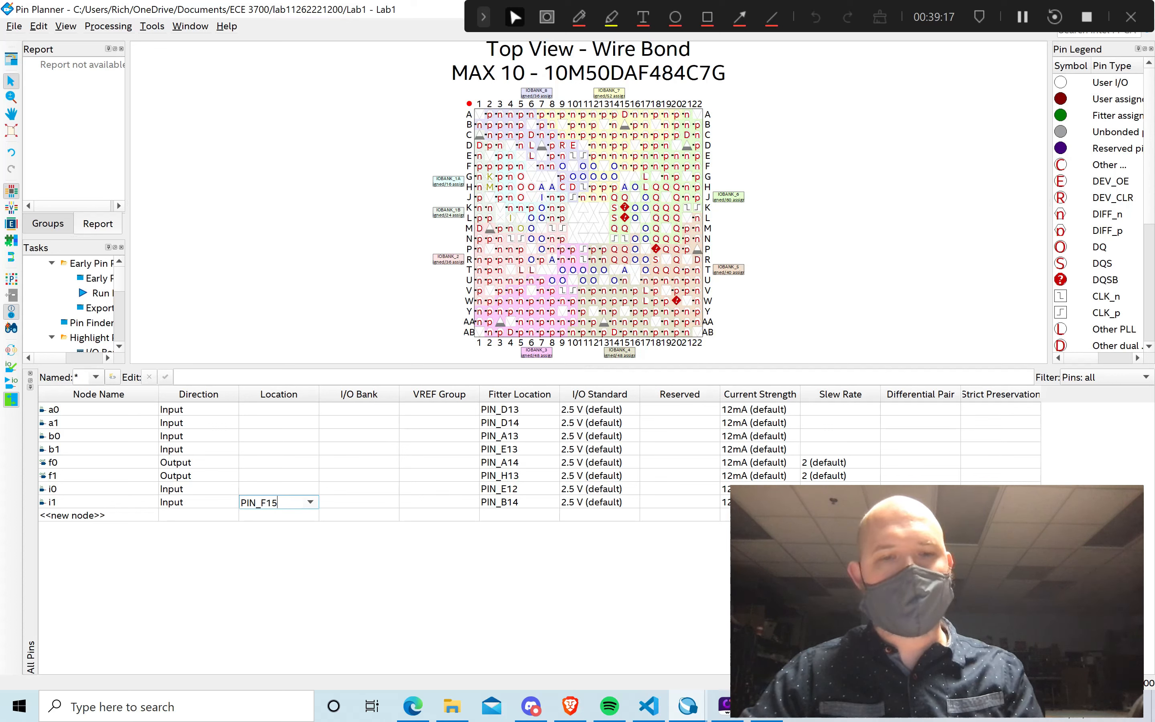
pyautogui.press('Return')
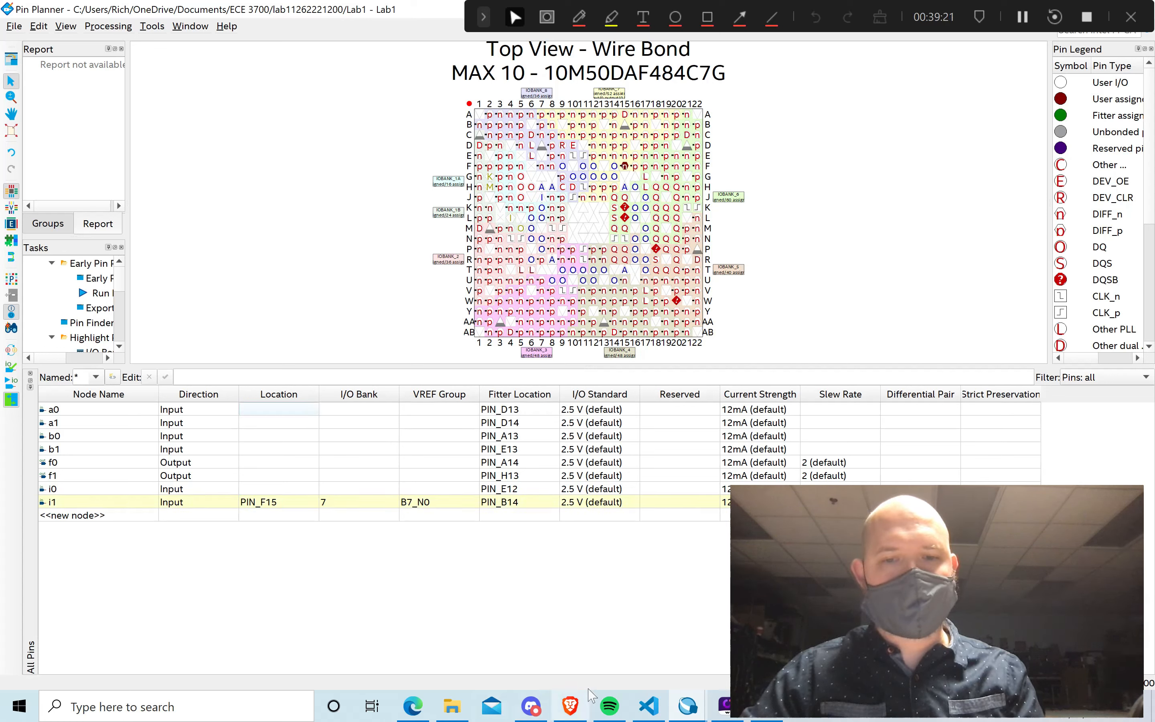
# Return to the DE10-Lite user manual and copy PIN_B14, the pin number of slide switch SW8.
pyautogui.click(427, 715)
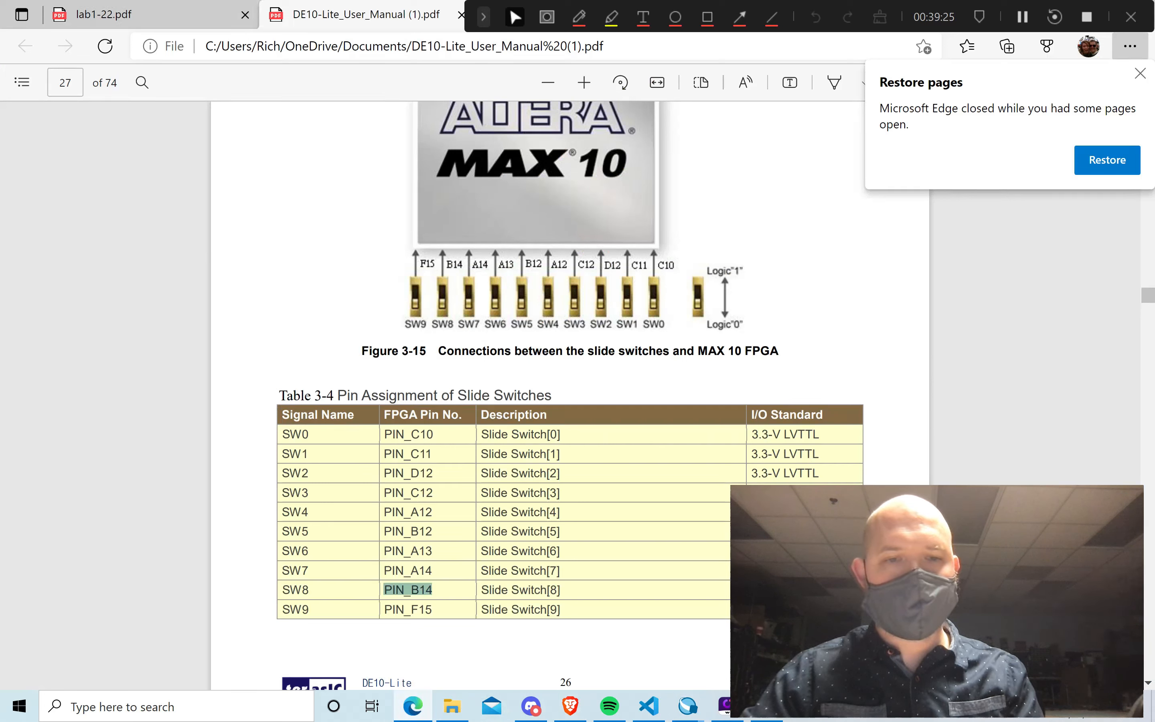
pyautogui.rightClick(427, 592)
pyautogui.hotkey('ctrl', 'c')
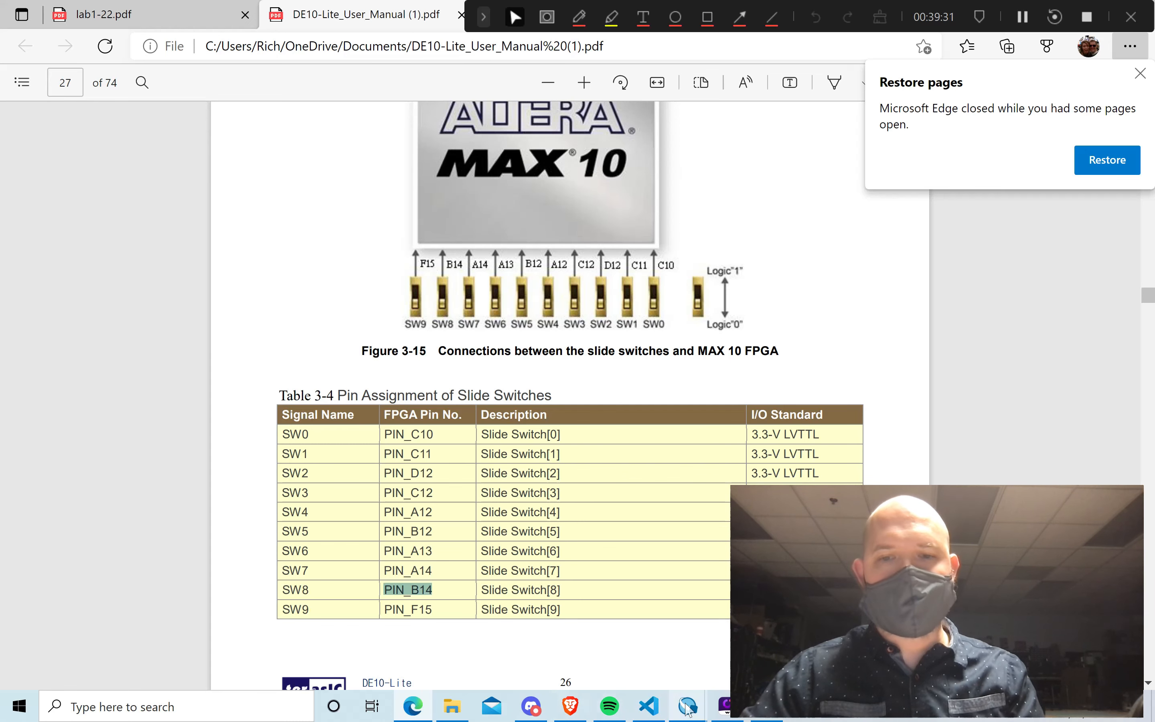
# Switch back to the Pin Planner and assign node i0 to location PIN_B14.
pyautogui.moveTo(687, 709)
pyautogui.click(721, 640)
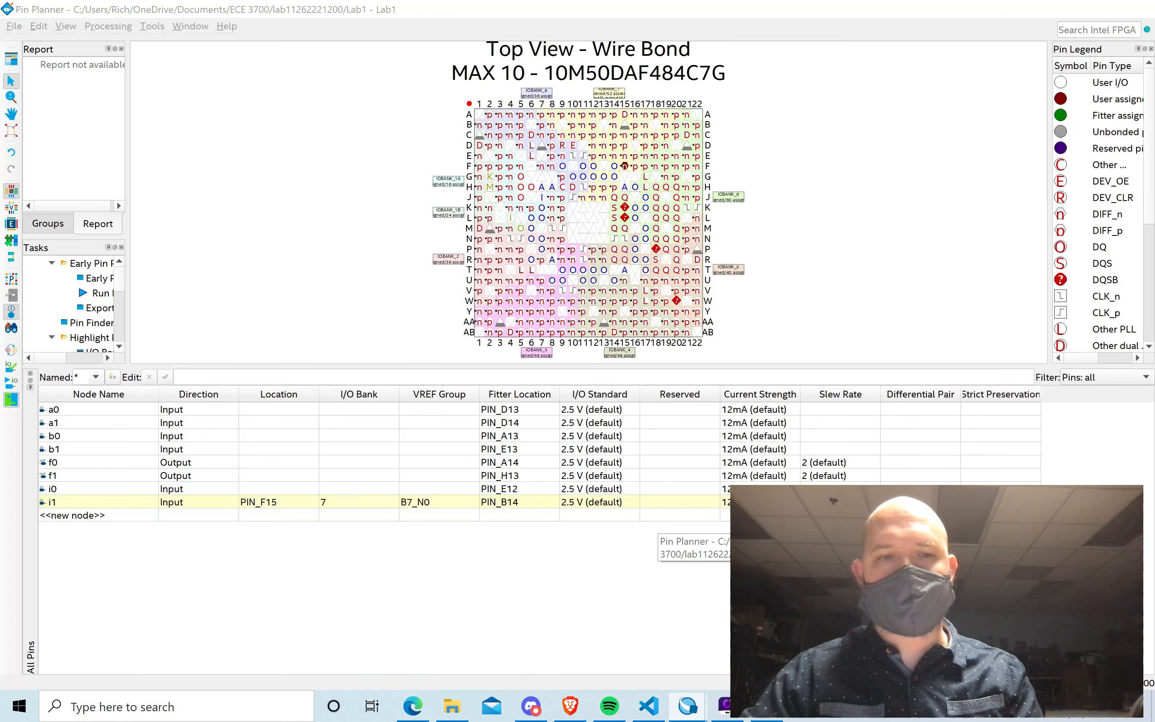
pyautogui.click(265, 489)
pyautogui.write('PIN_B14')
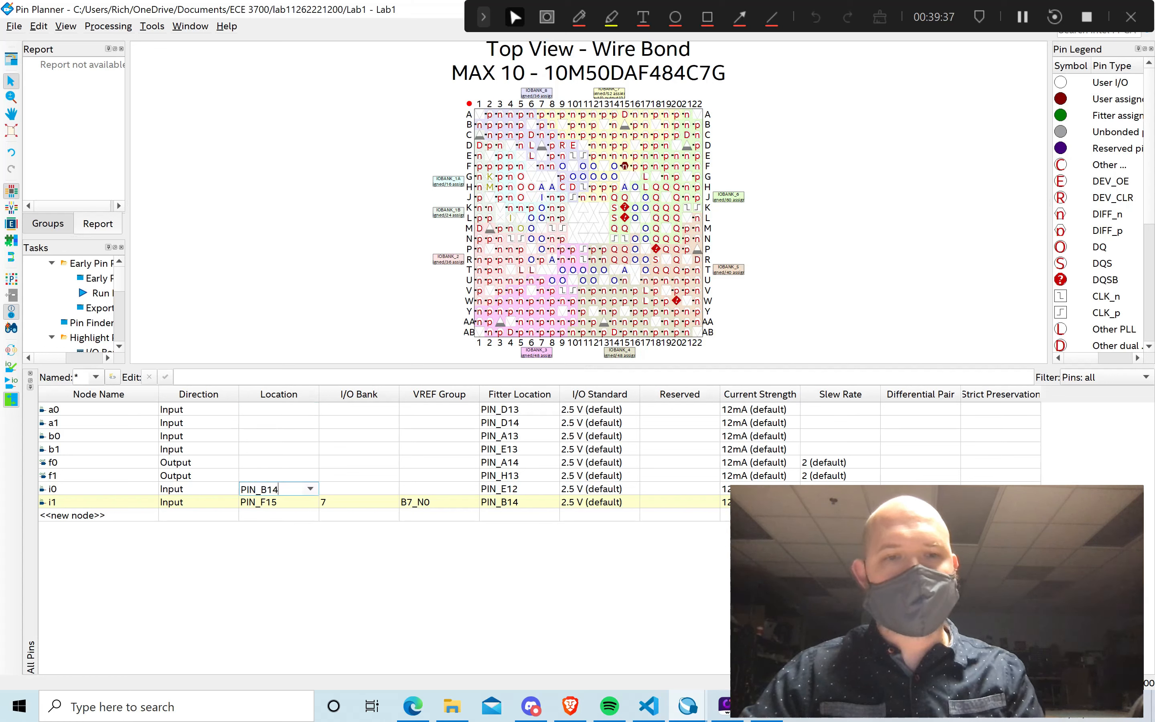
pyautogui.click(321, 564)
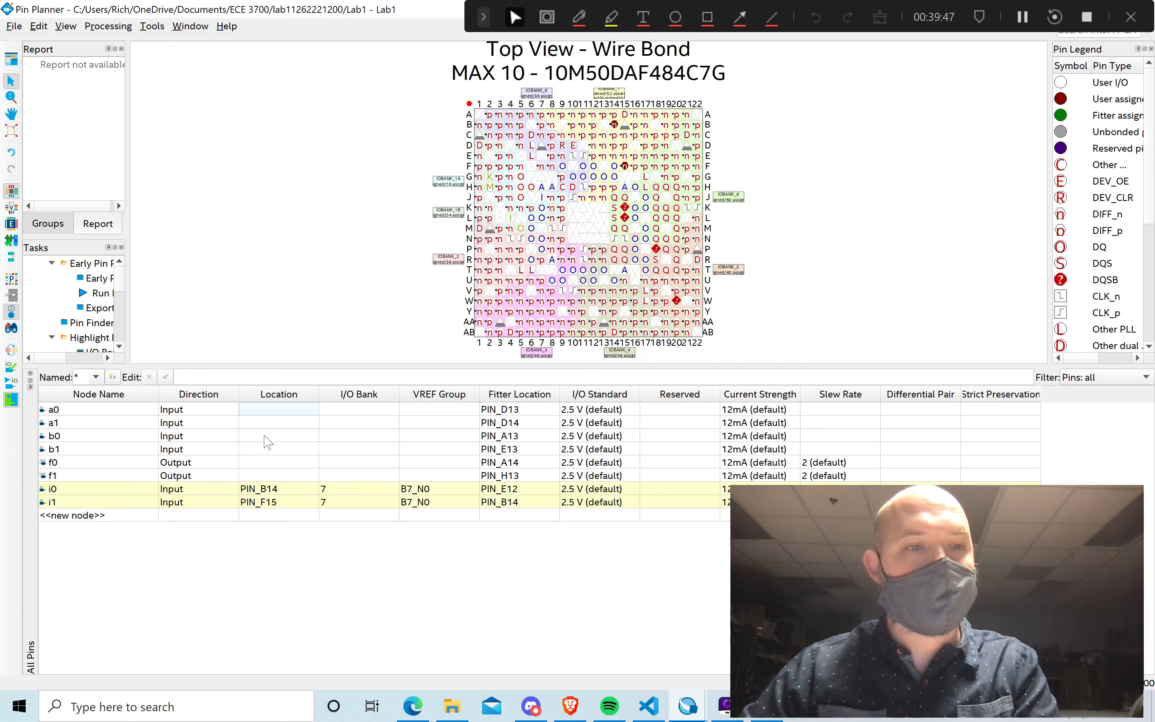
# Switch to the DE10-Lite user manual and copy PIN_C10, the pin number of slide switch SW0.
pyautogui.click(266, 414)
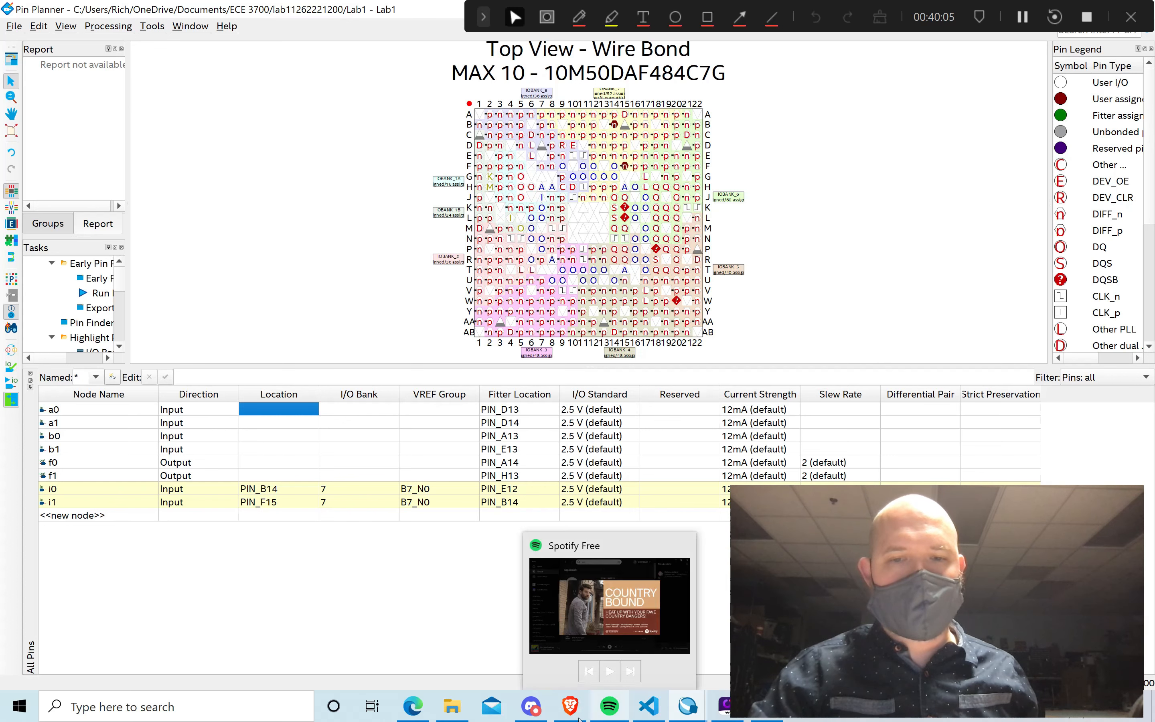
pyautogui.moveTo(571, 715)
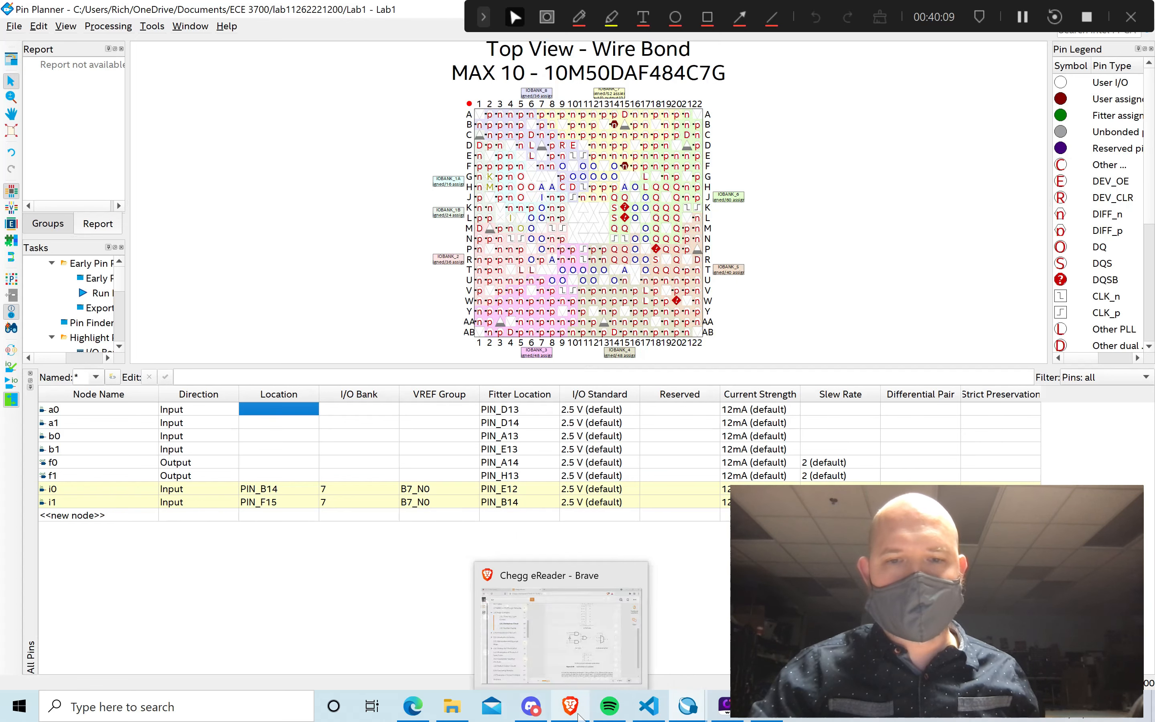
pyautogui.click(412, 706)
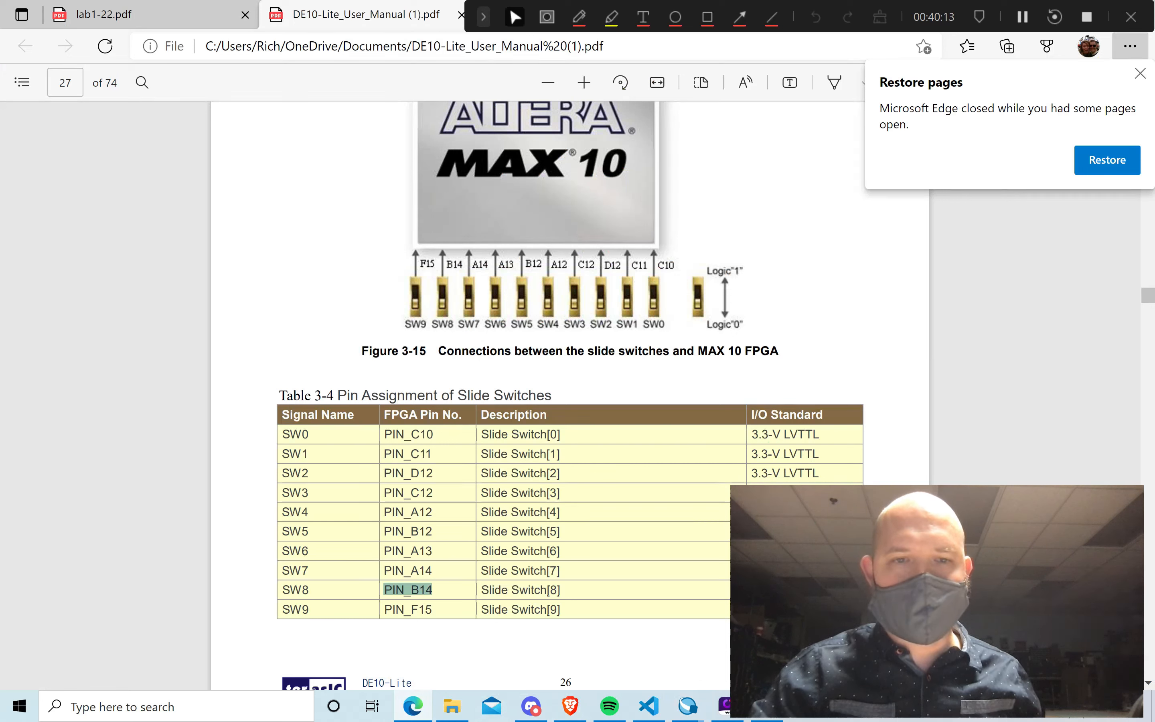
pyautogui.moveTo(384, 434); pyautogui.dragTo(434, 434)
pyautogui.hotkey('ctrl', 'c')
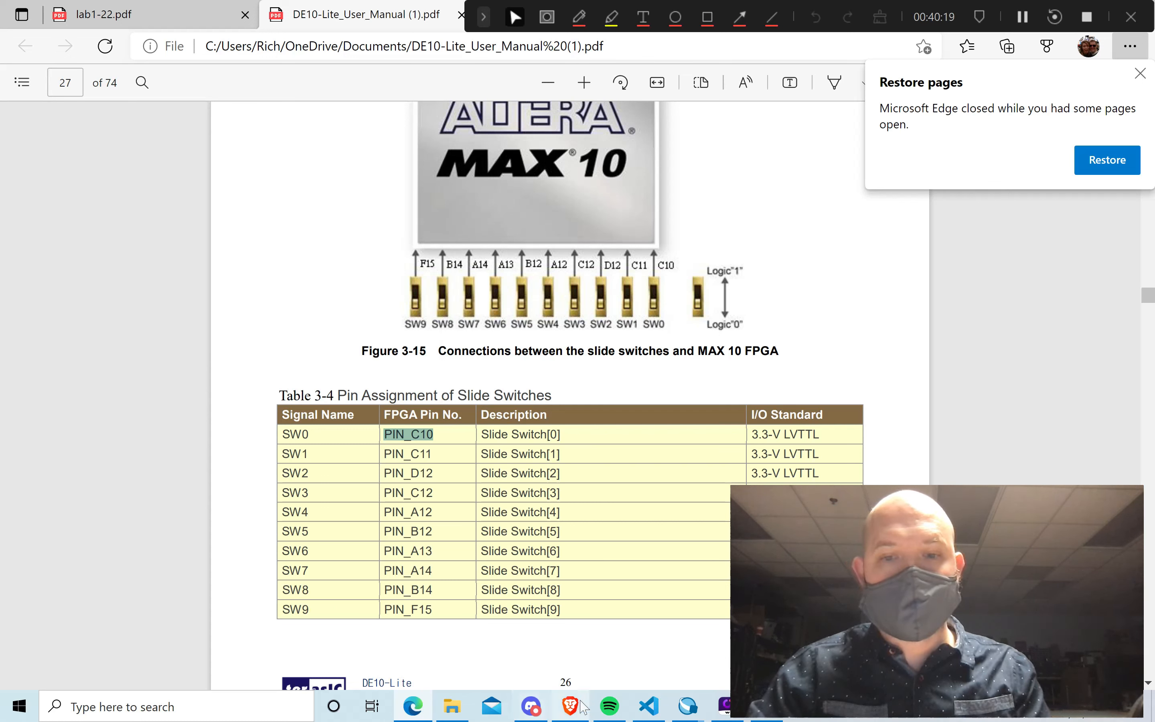
# Switch back to the Pin Planner and assign node a0 to location PIN_C10 using the copied pin name.
pyautogui.moveTo(688, 700)
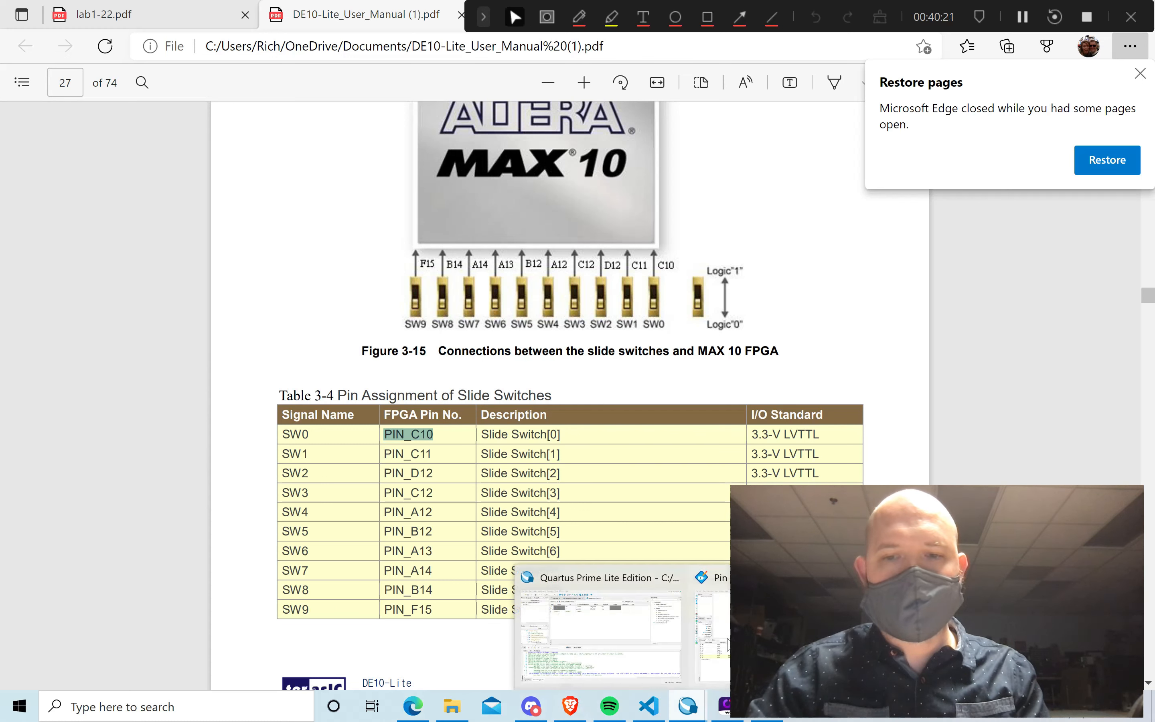
pyautogui.click(670, 659)
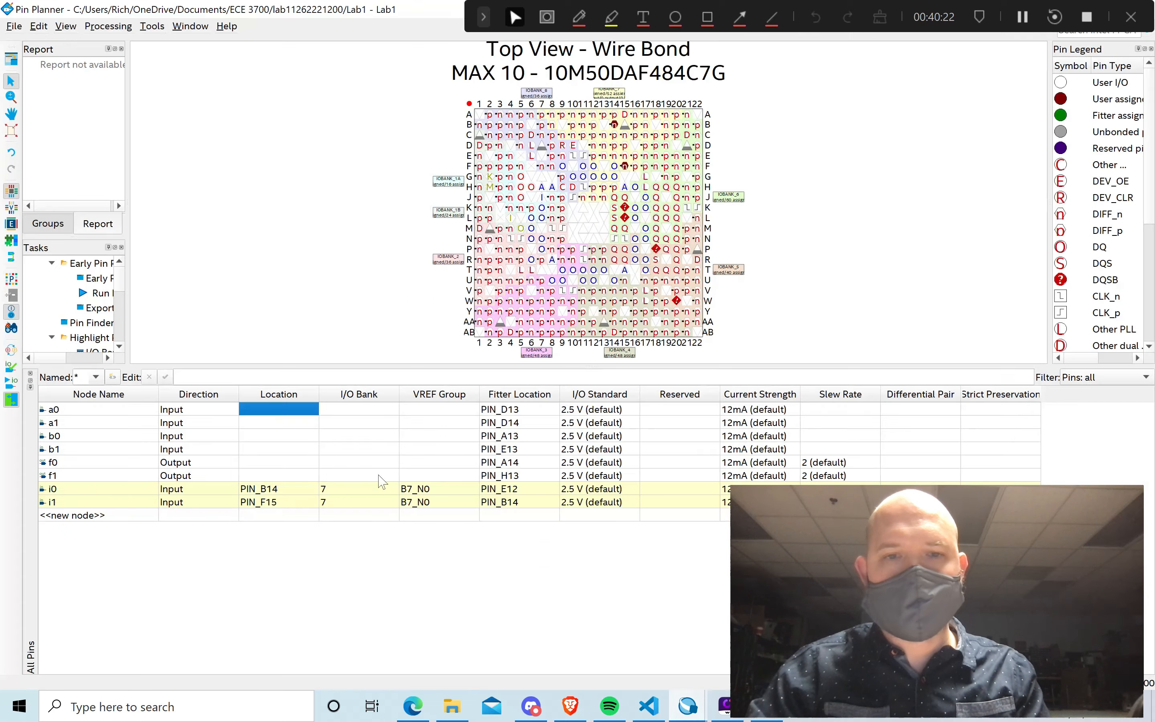
pyautogui.doubleClick(300, 409)
pyautogui.hotkey('ctrl', 'v')
pyautogui.press('Return')
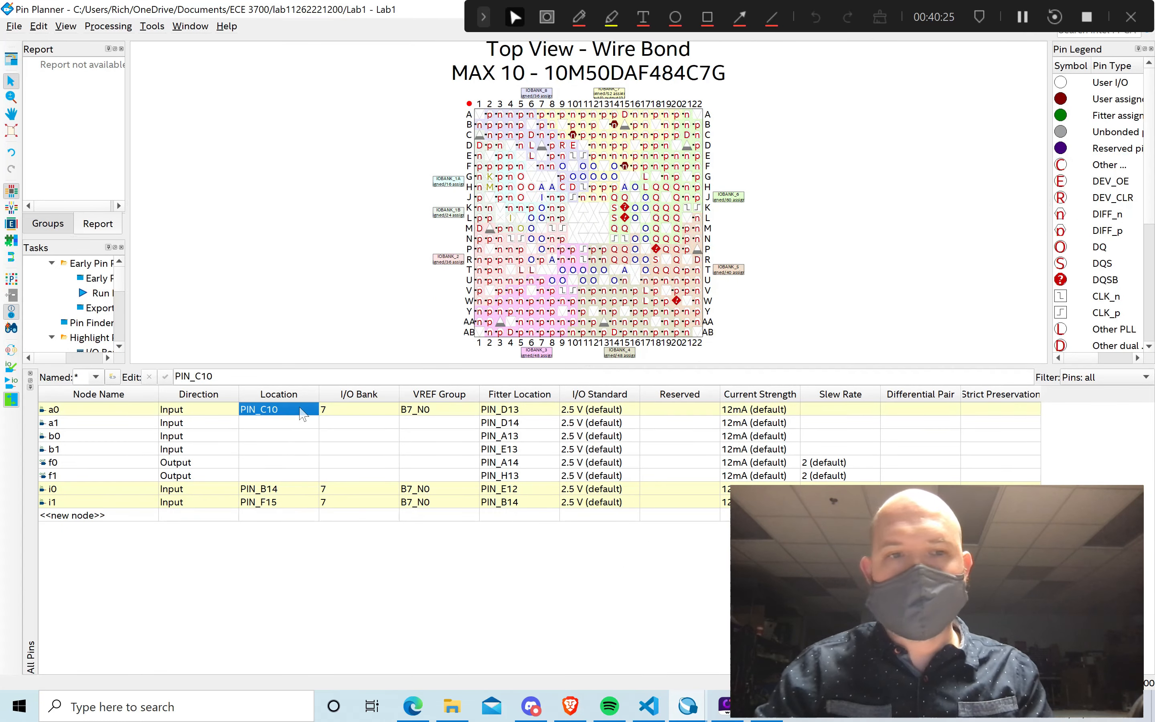
# Check the pin number of slide switch SW1 in the user manual and assign node a1 to location PIN_C11 in the Pin Planner.
pyautogui.click(290, 425)
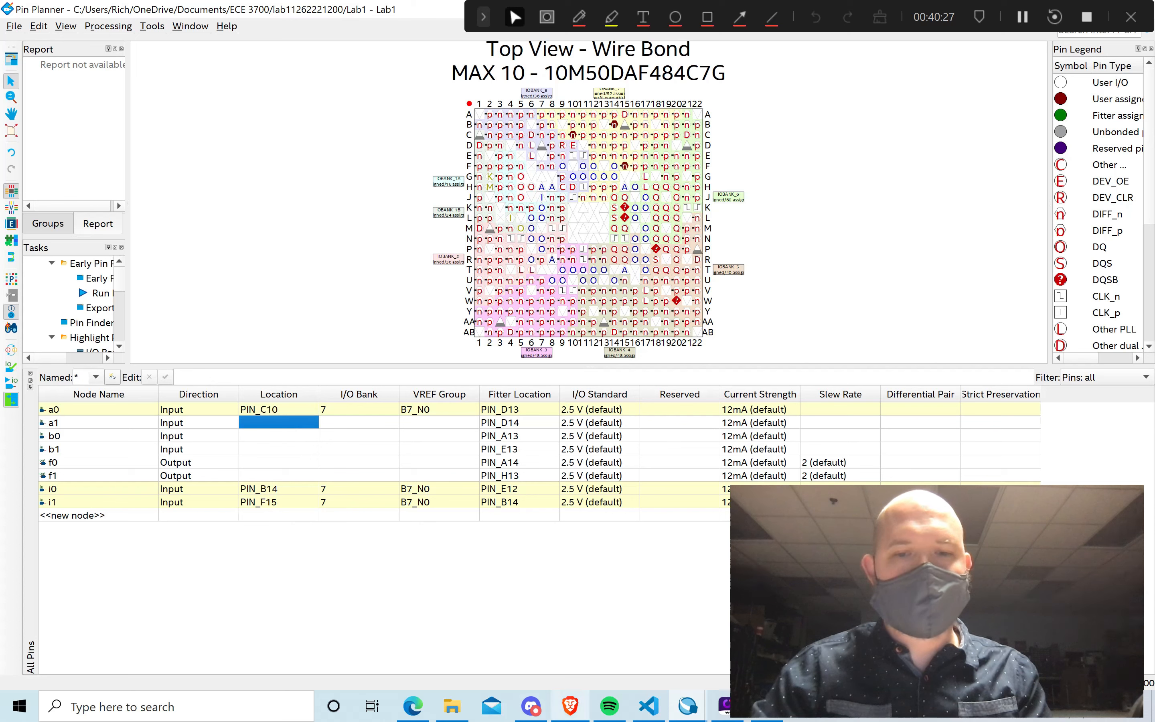
pyautogui.moveTo(699, 713)
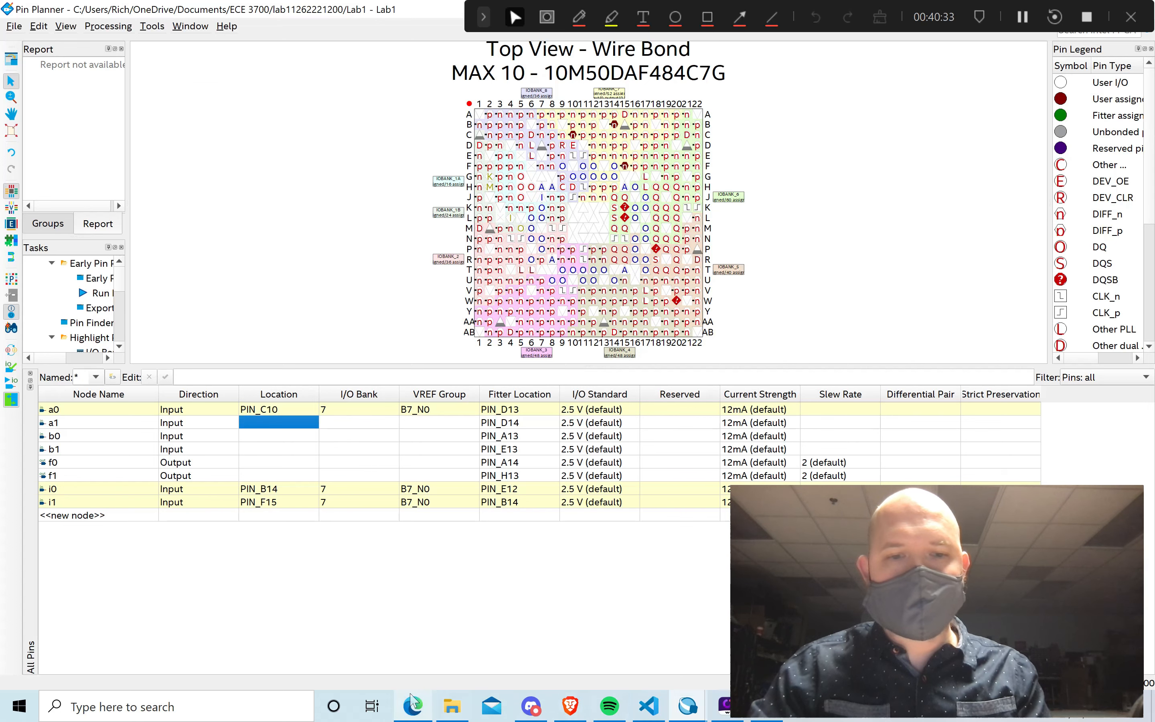
pyautogui.click(413, 706)
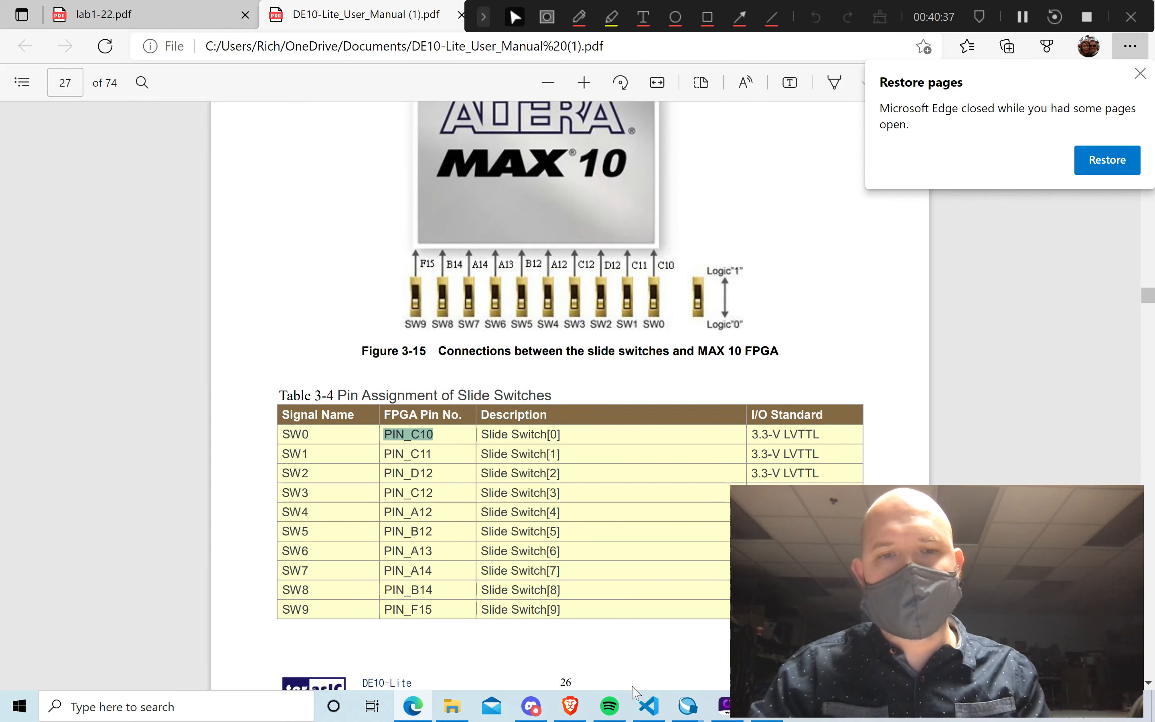
pyautogui.moveTo(689, 707)
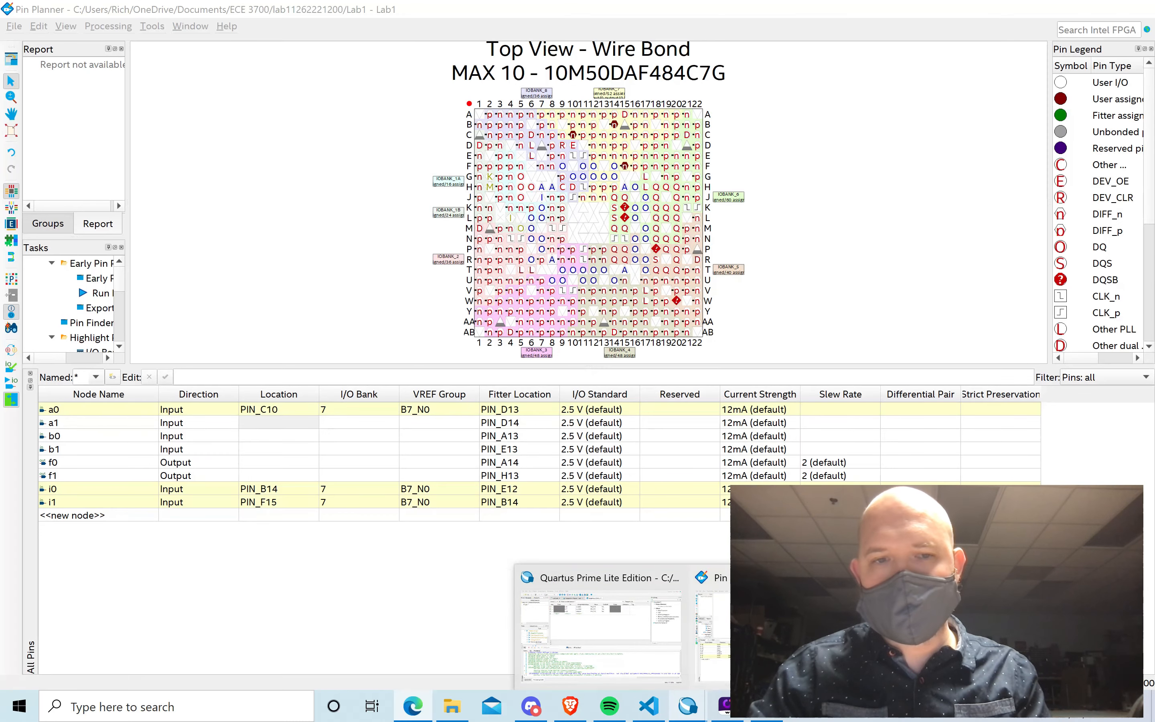
pyautogui.click(714, 630)
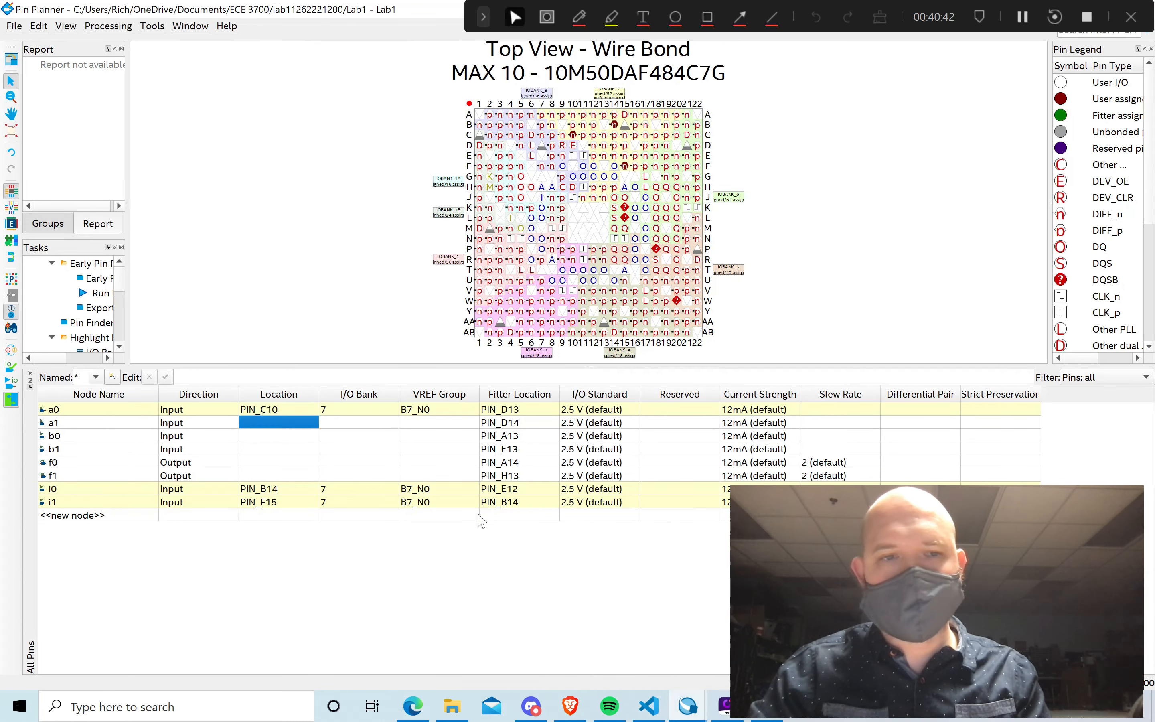
pyautogui.doubleClick(296, 424)
pyautogui.write('PIN_C1')
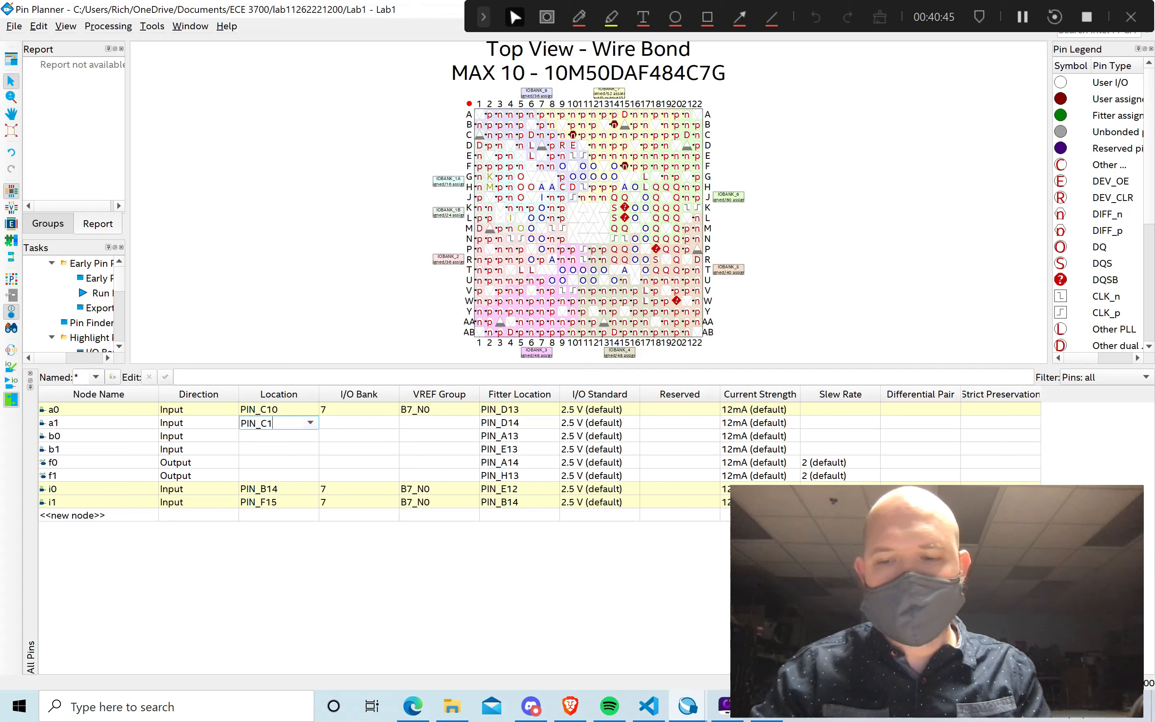
pyautogui.write('1')
pyautogui.press('Return')
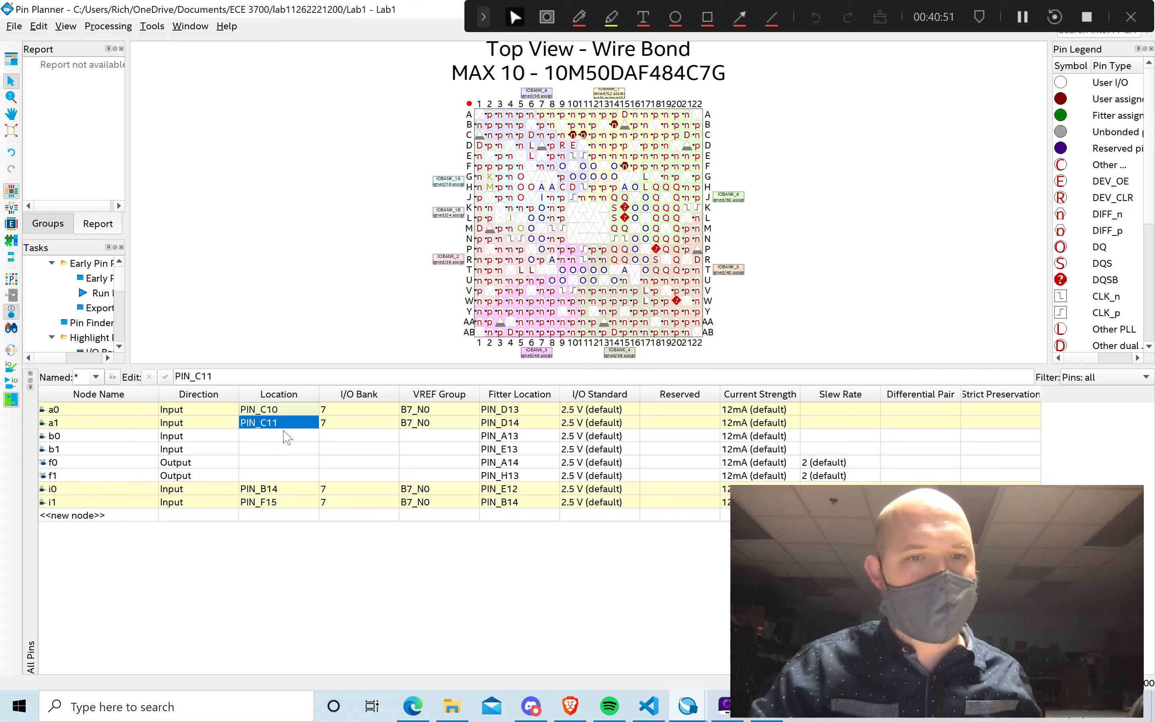
# Assign node b0 to location PIN_D12, the pin of slide switch SW2.
pyautogui.click(285, 437)
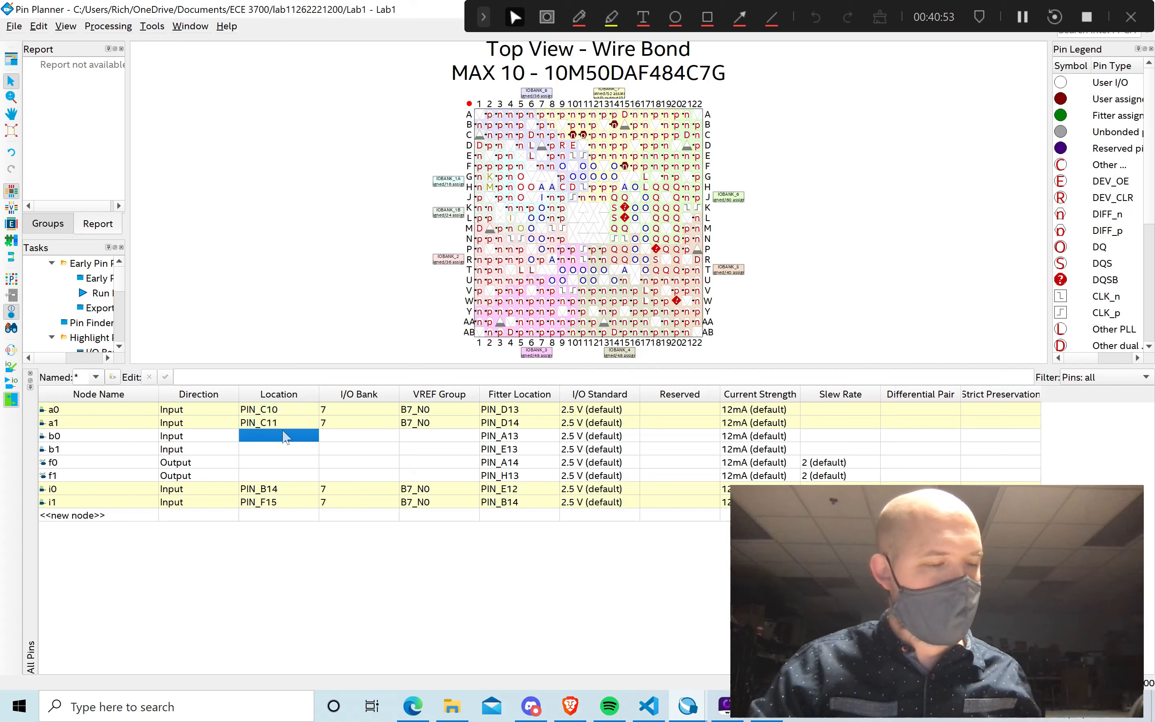
pyautogui.click(284, 436)
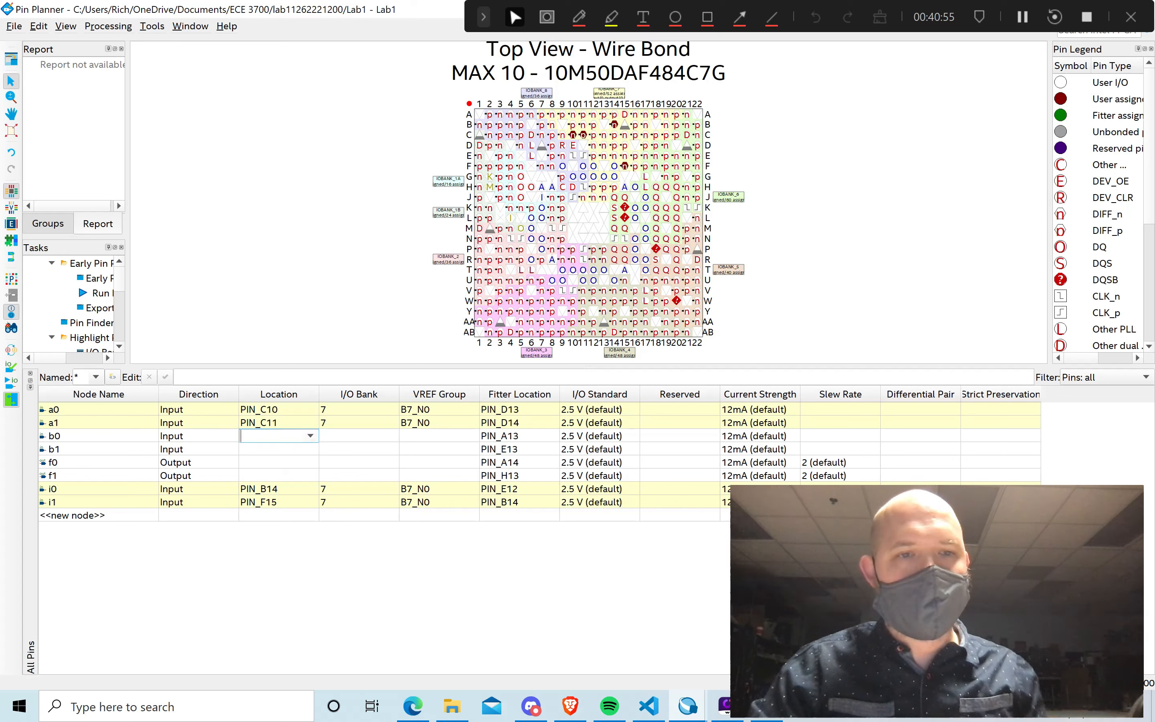
pyautogui.write('PIN_D12')
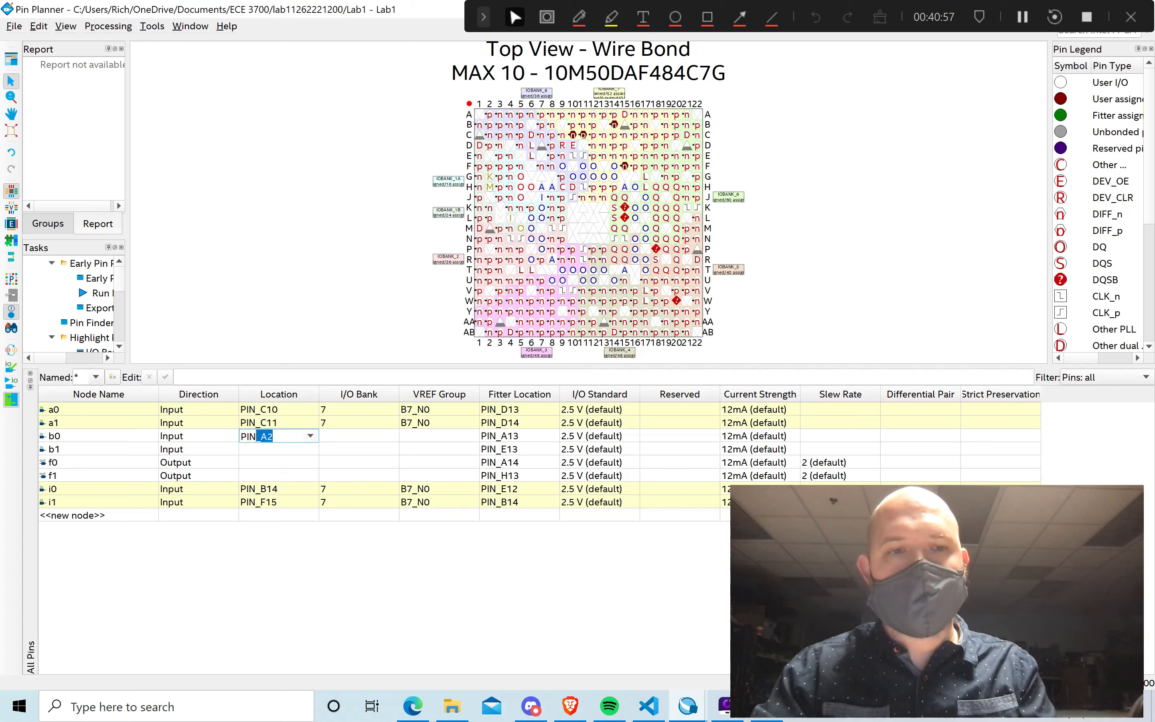
pyautogui.press('Return')
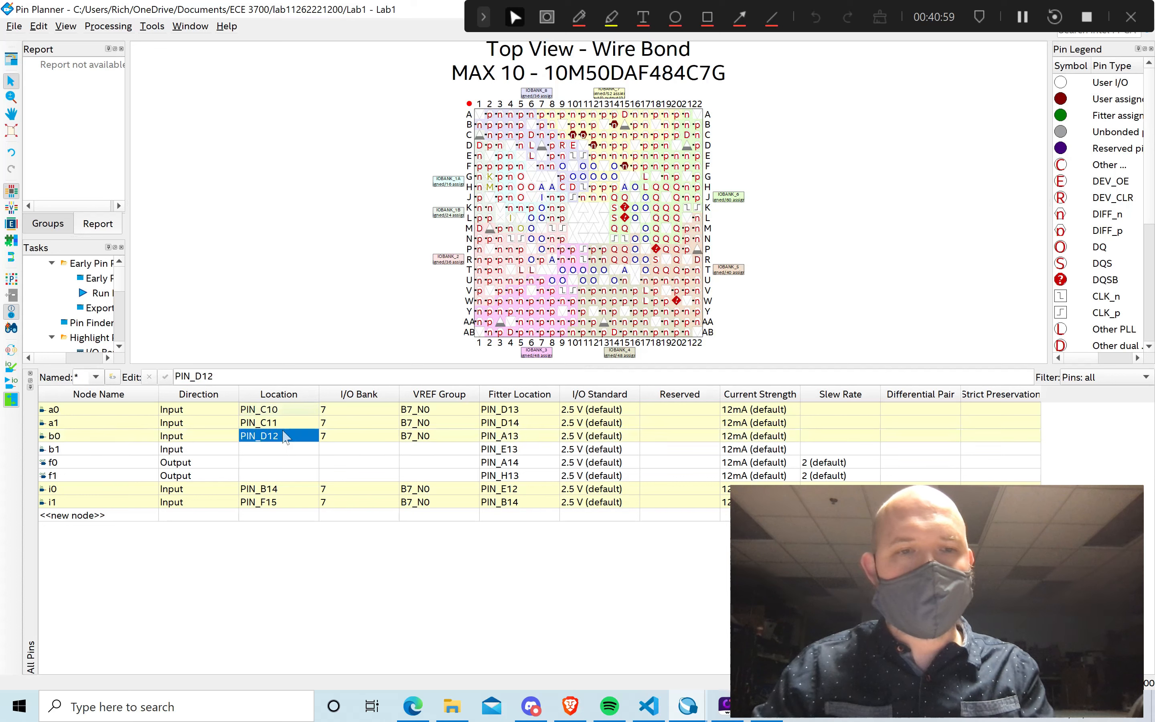
# Assign node b1 to location PIN_C12, the pin of slide switch SW3.
pyautogui.doubleClick(271, 450)
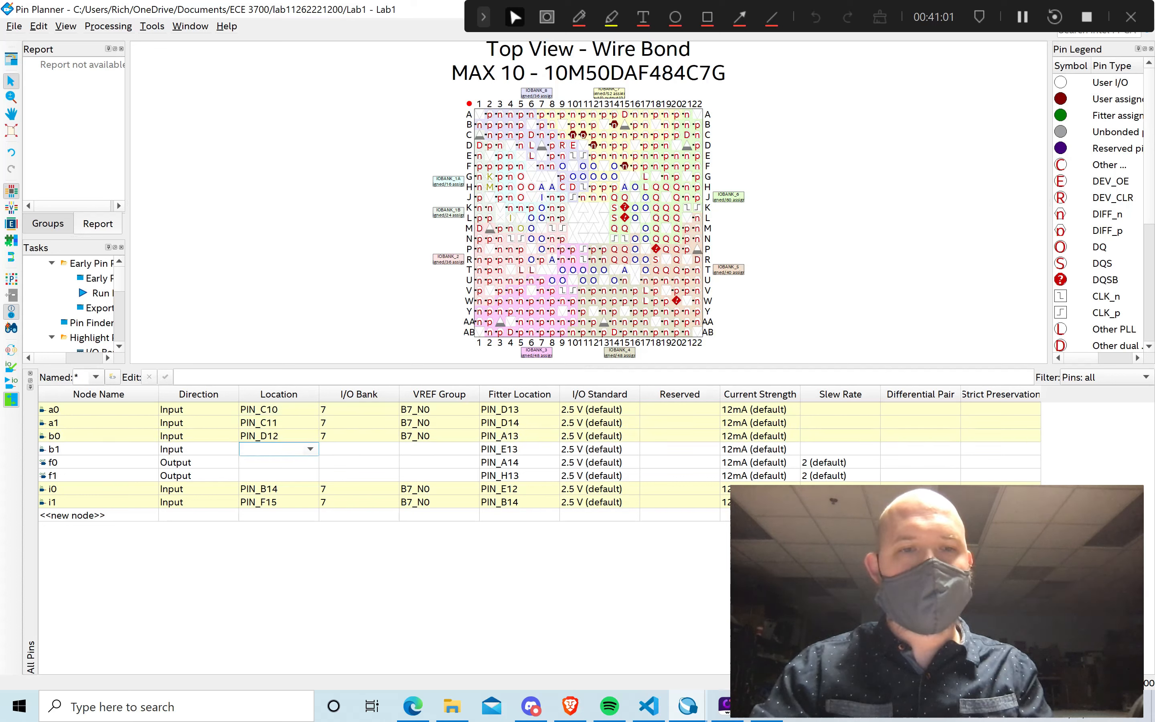
pyautogui.write('PIN_C')
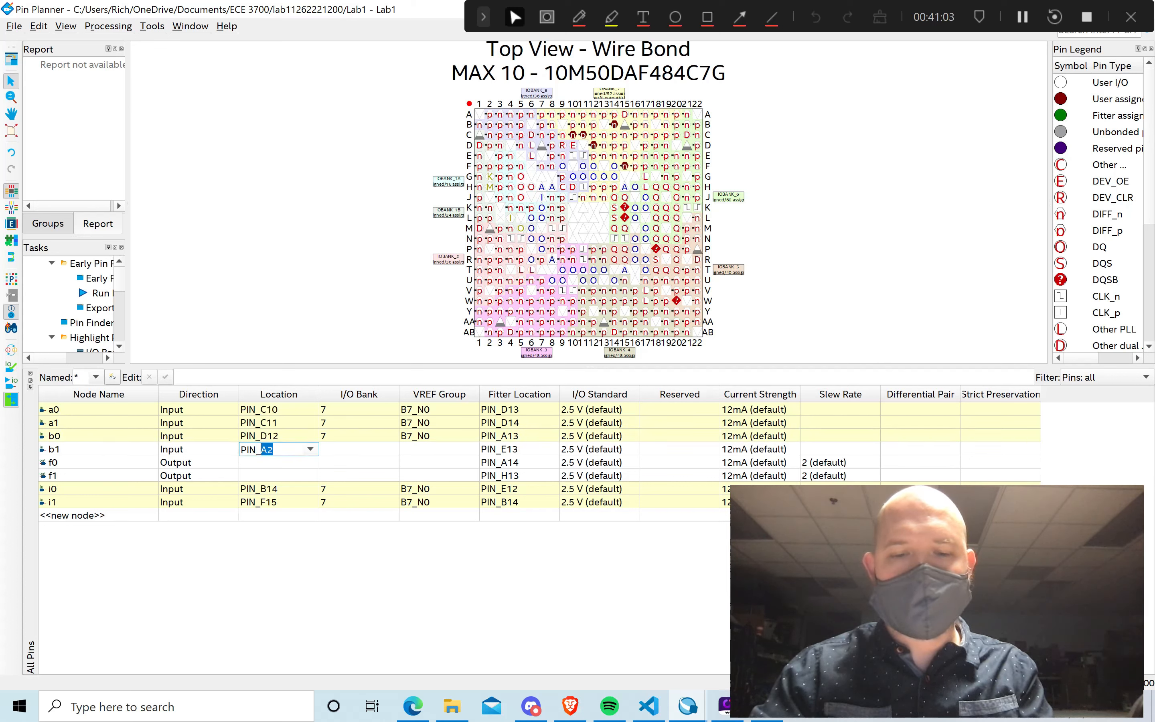
pyautogui.write('12')
pyautogui.press('Return')
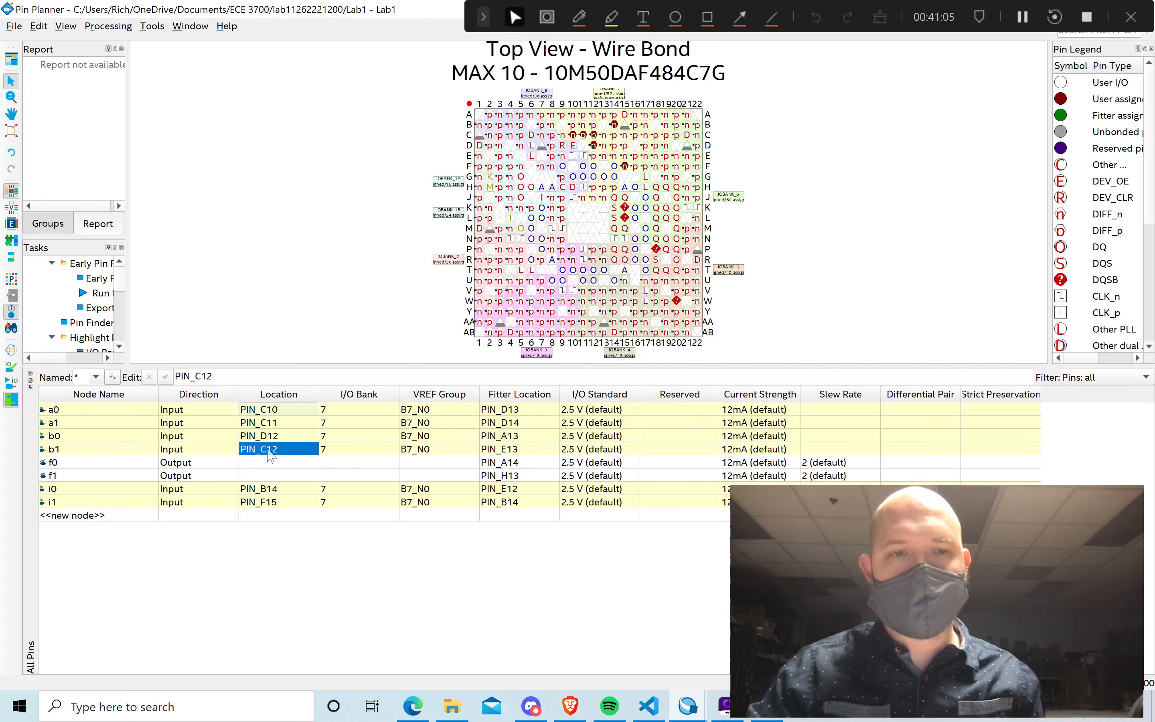
# Find the LED pin assignment table in the DE10-Lite user manual and copy PIN_A8, the pin number of LEDR0.
pyautogui.click(414, 706)
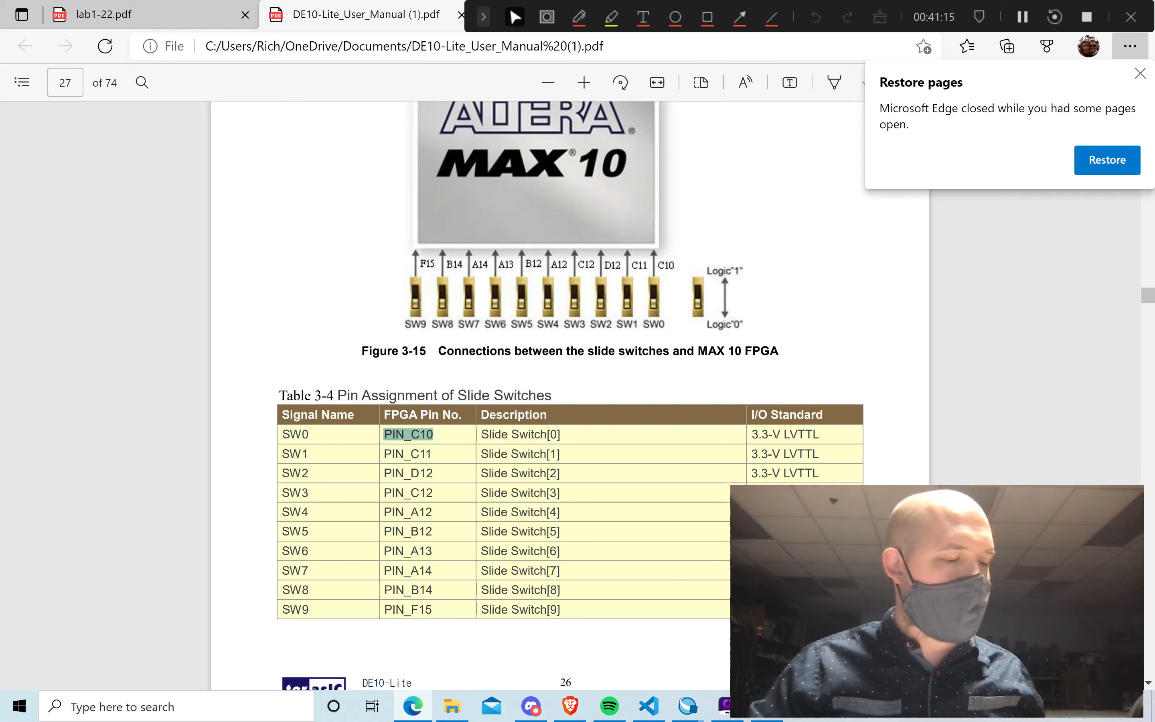
pyautogui.scroll(-15, 538, 397)
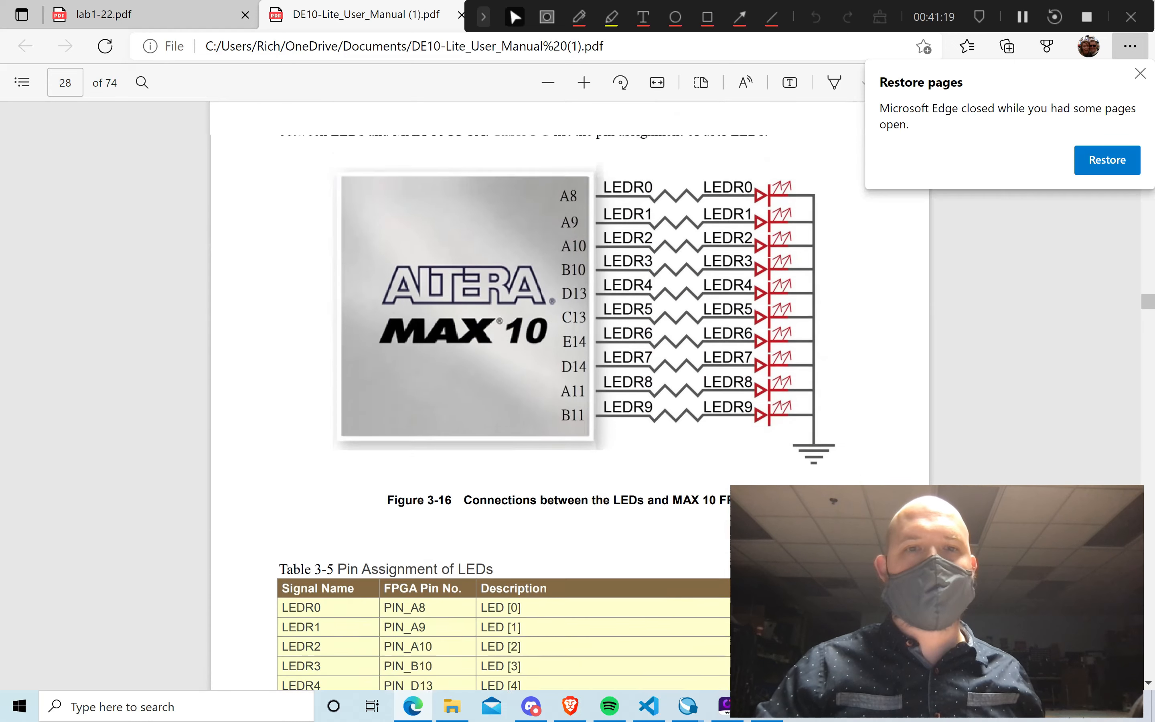
pyautogui.scroll(3, 537, 396)
pyautogui.scroll(-6, 538, 396)
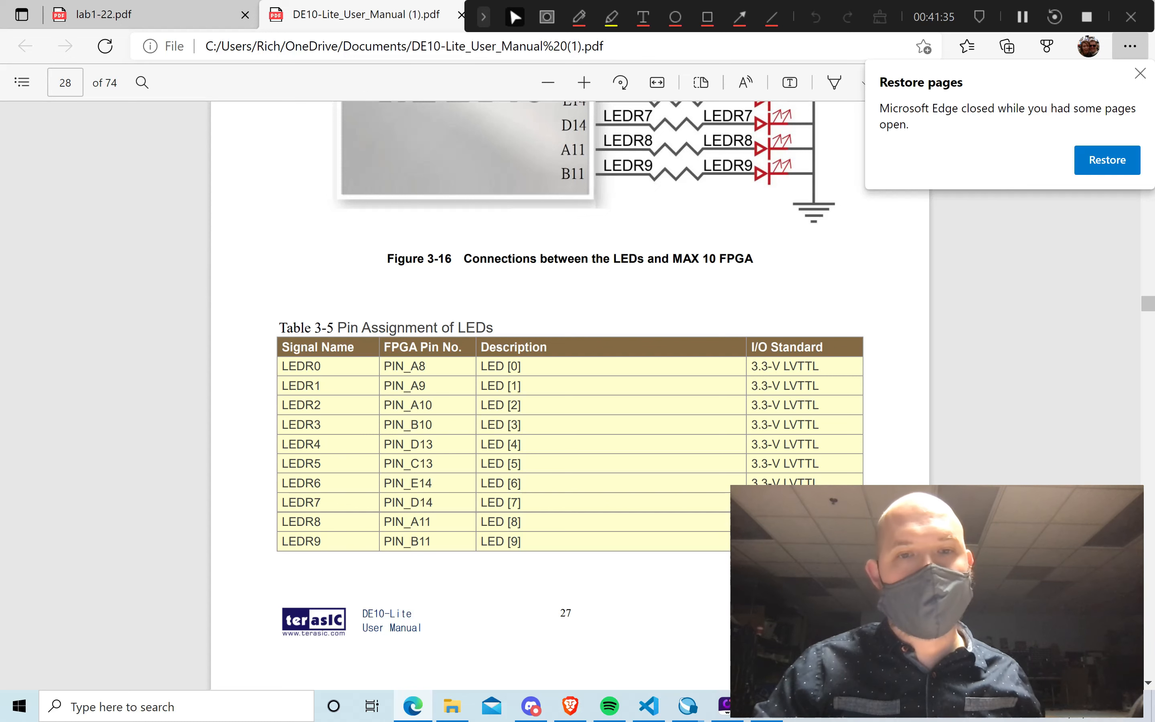
pyautogui.moveTo(384, 366); pyautogui.dragTo(437, 382)
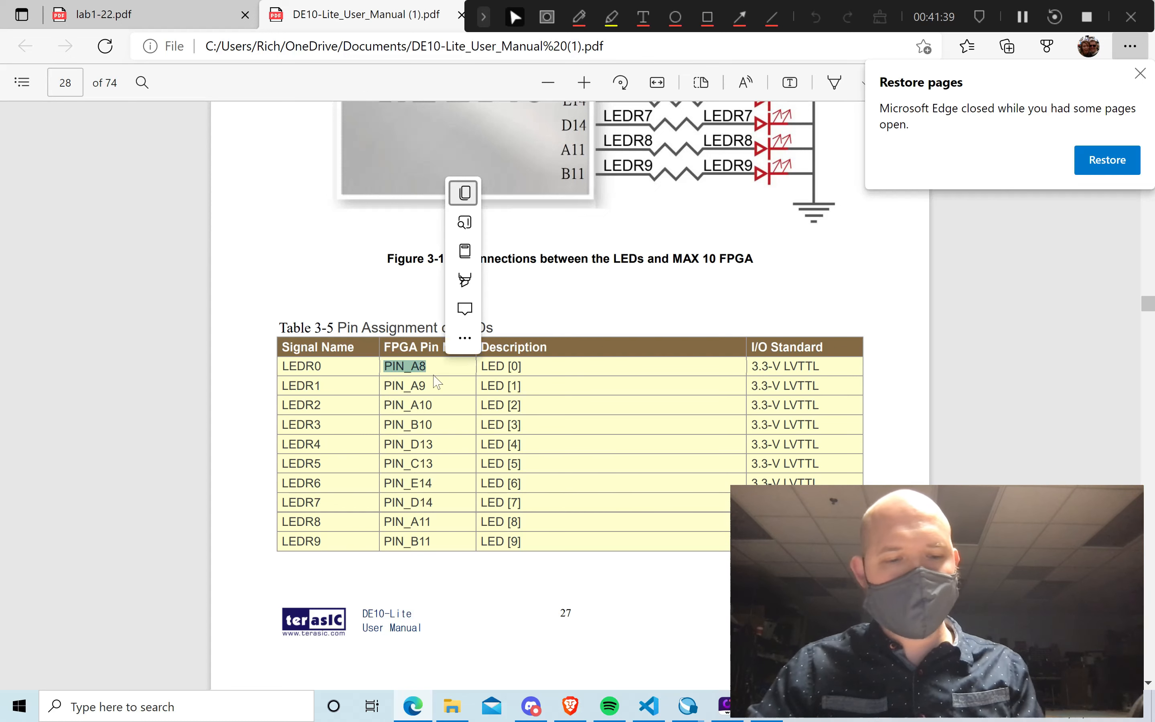
pyautogui.hotkey('ctrl', 'c')
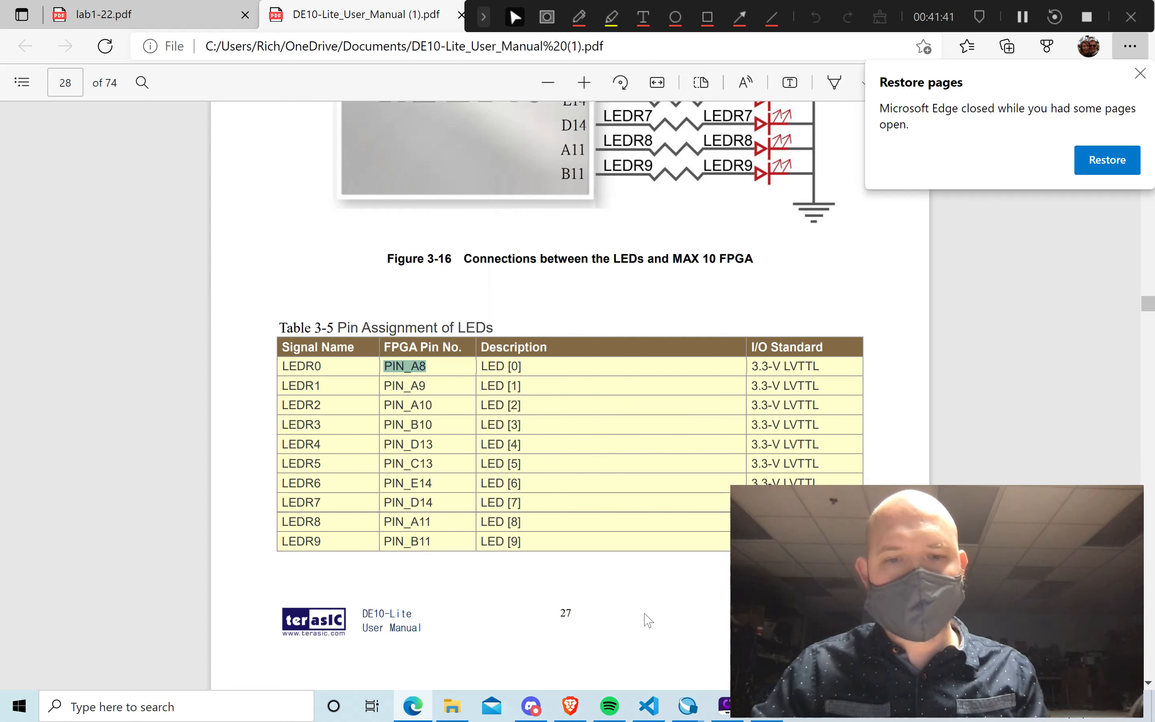
# Switch back to the Pin Planner and assign output node f0 to location PIN_A8.
pyautogui.moveTo(688, 712)
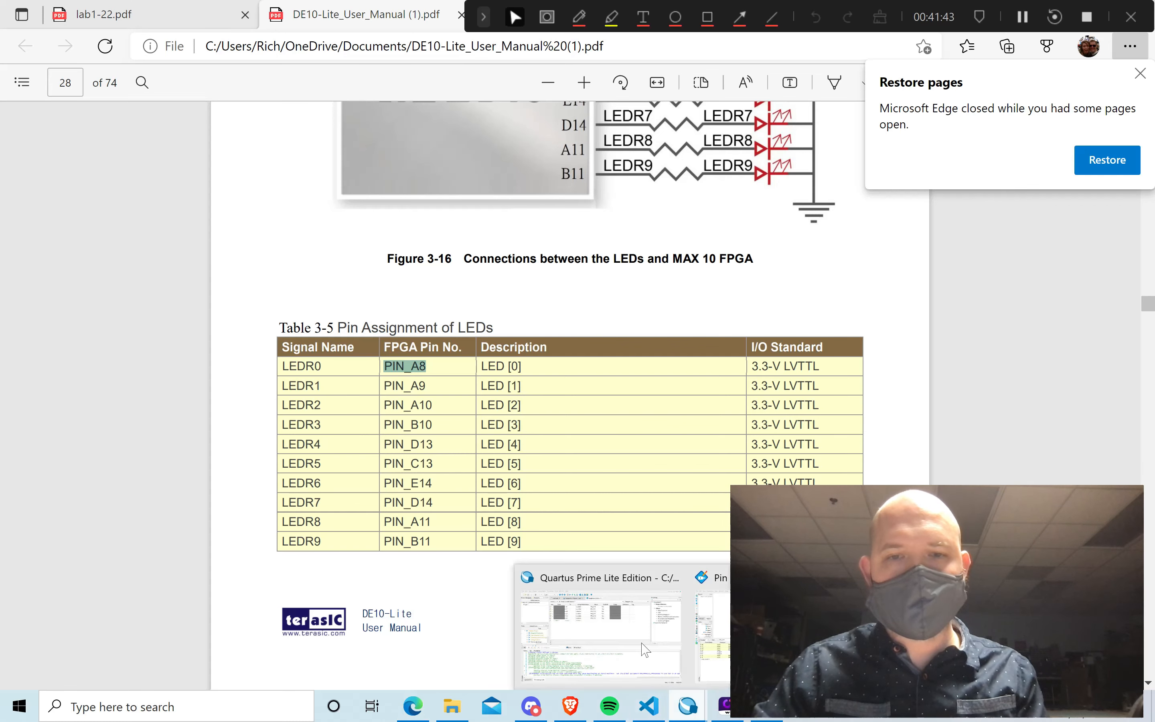
pyautogui.click(615, 621)
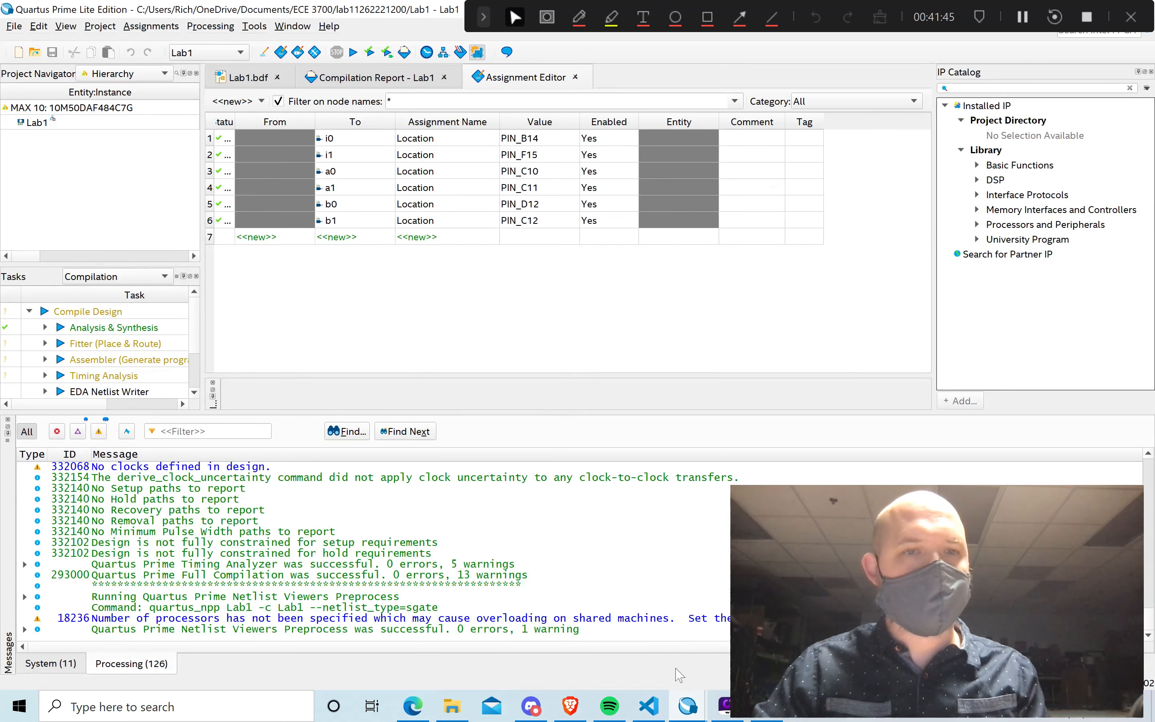
pyautogui.moveTo(693, 712)
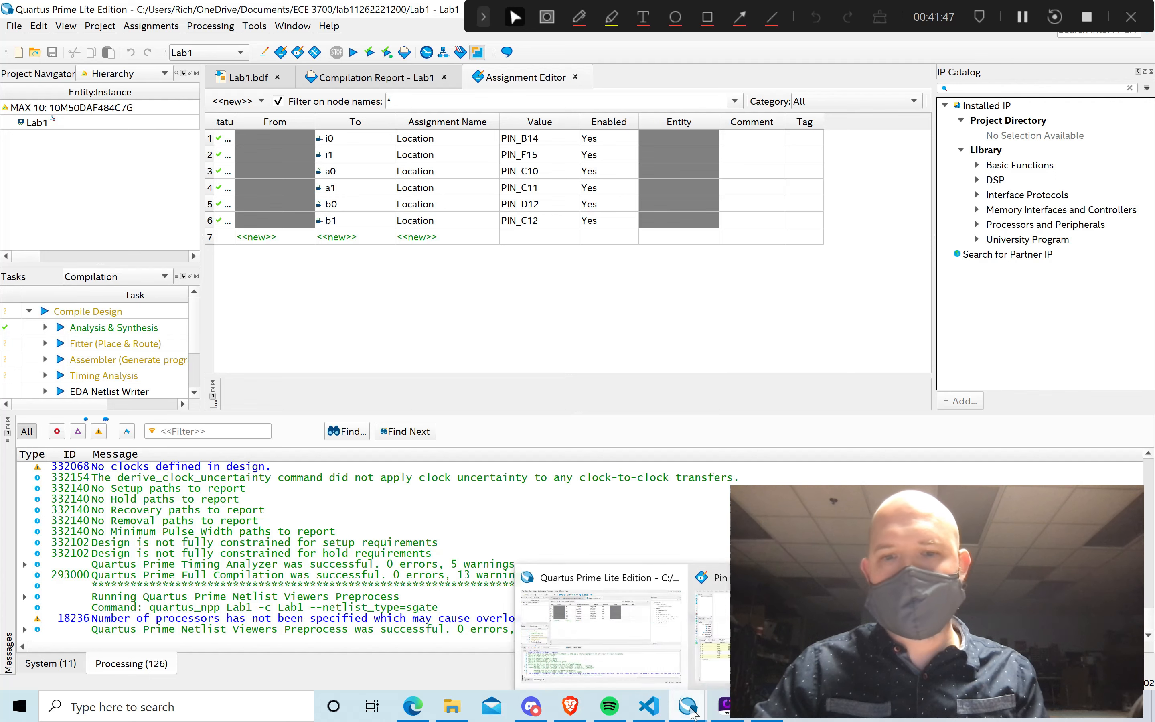
pyautogui.click(706, 625)
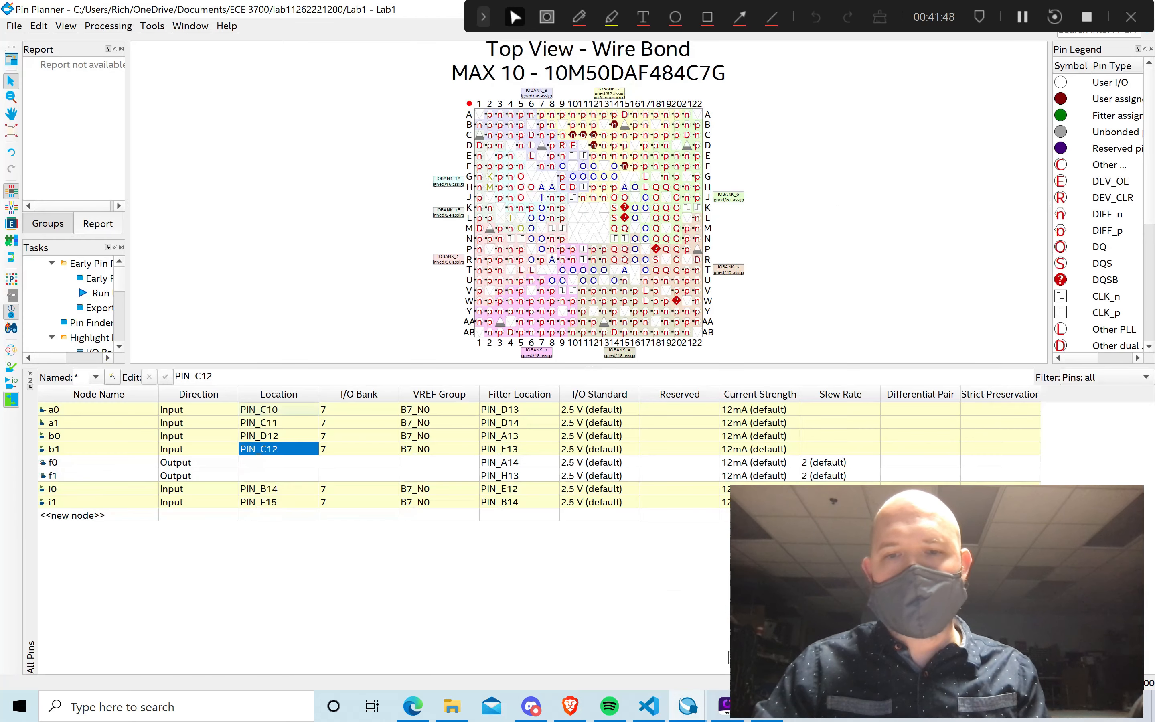
pyautogui.click(261, 463)
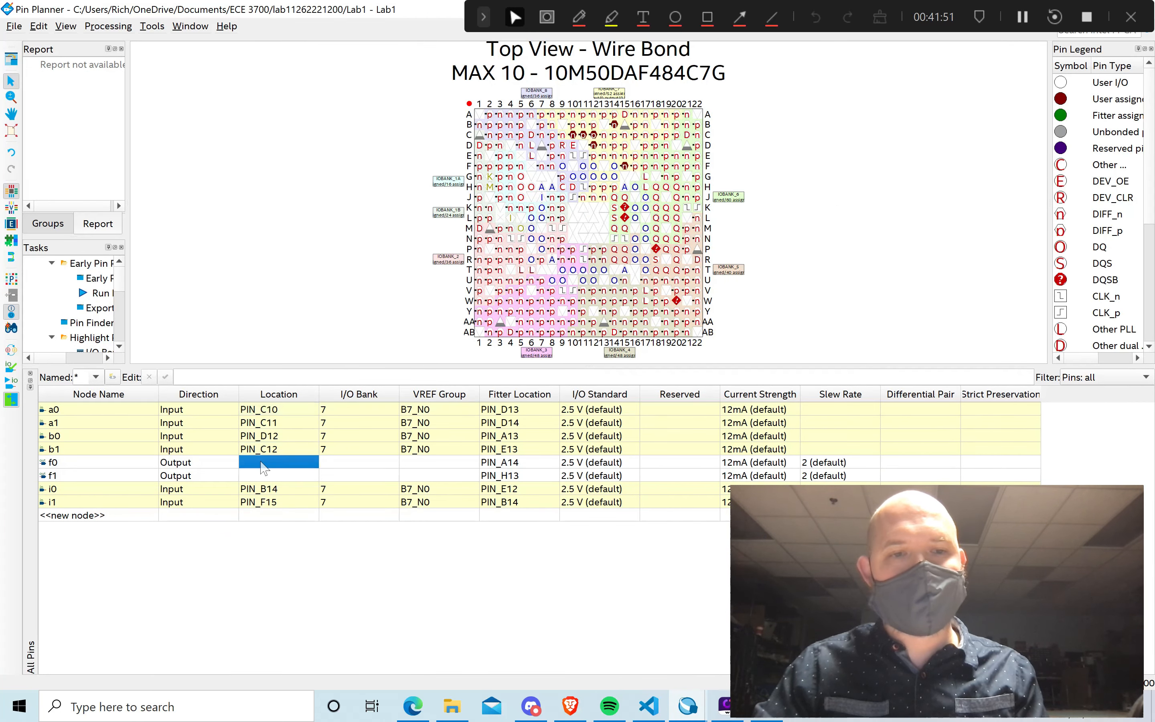
pyautogui.doubleClick(264, 468)
pyautogui.write('PIN_A8')
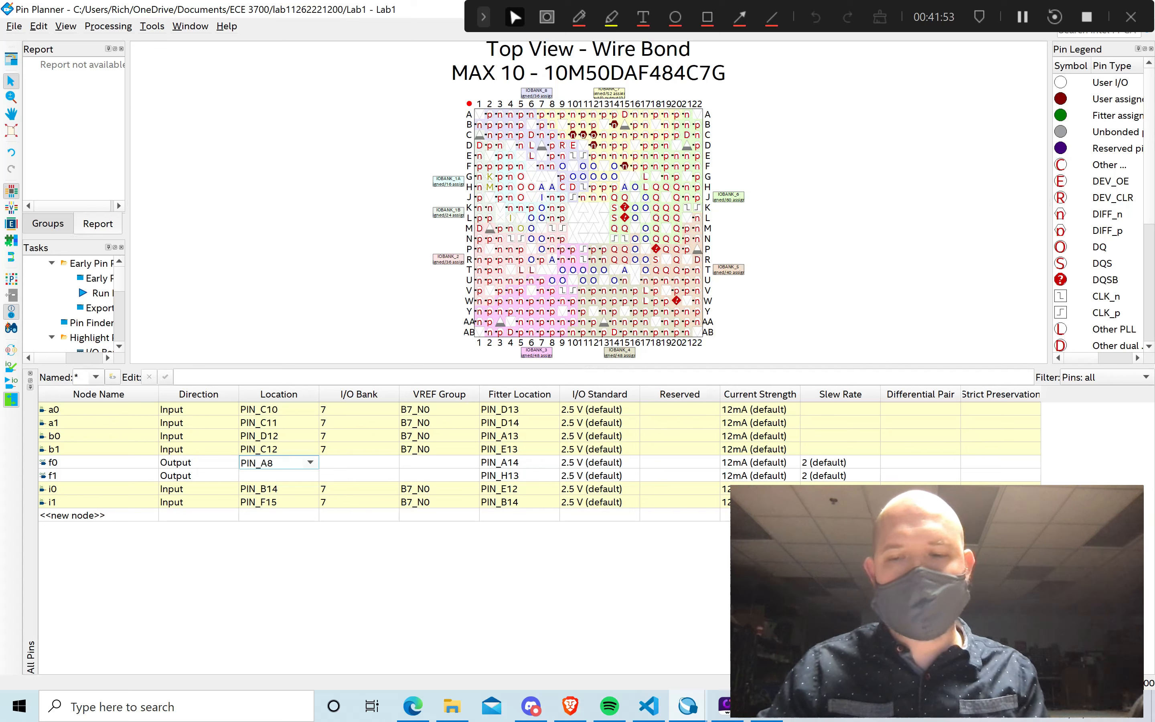
pyautogui.press('Return')
# Assign output node f1 to location PIN_A9.
pyautogui.click(264, 476)
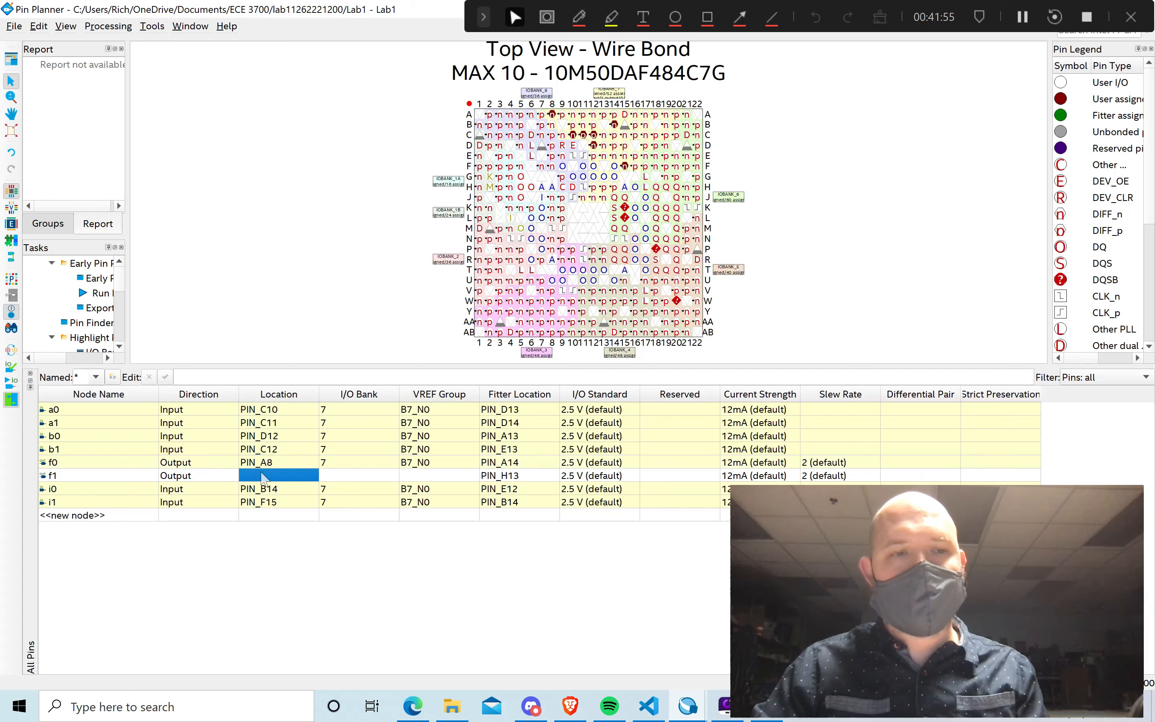
pyautogui.doubleClick(263, 476)
pyautogui.write('PIN_A89')
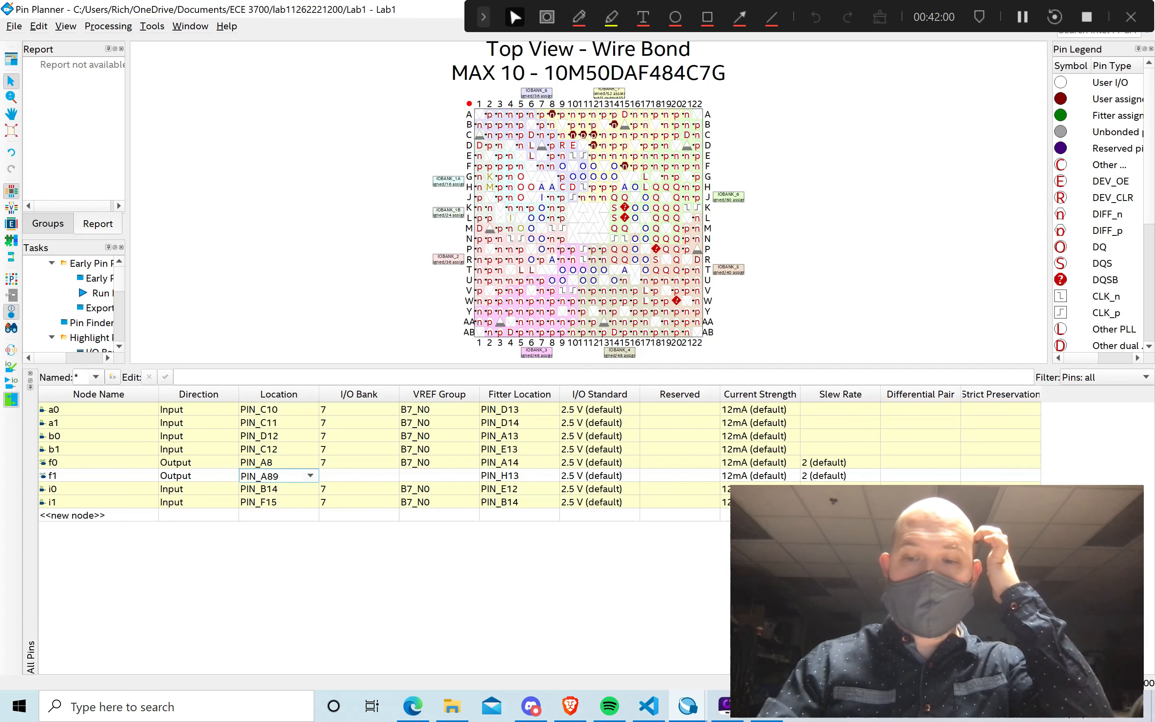
pyautogui.press('BackSpace')
pyautogui.write('9')
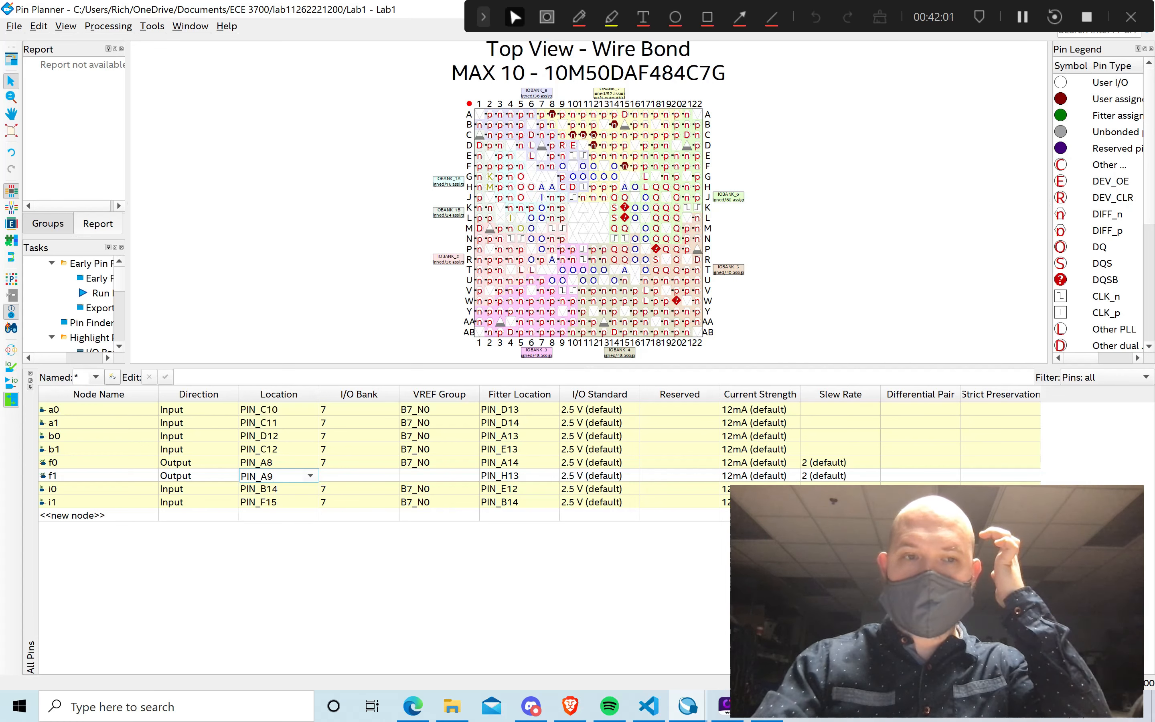
pyautogui.press('Return')
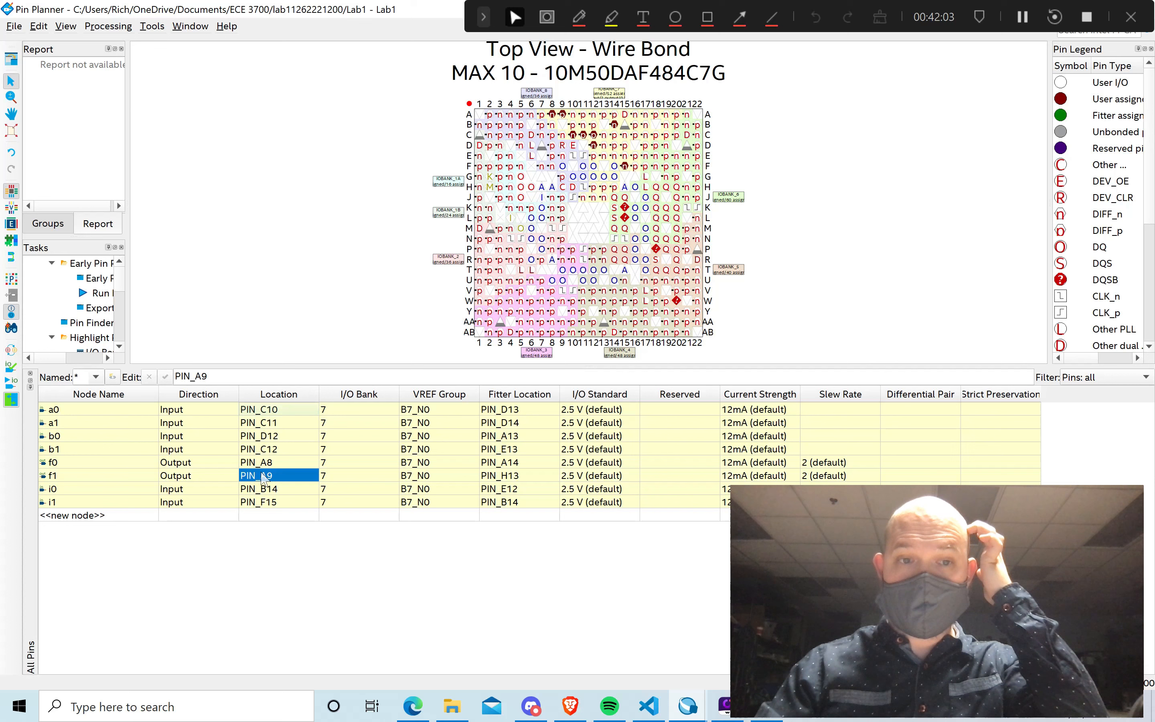
pyautogui.click(310, 564)
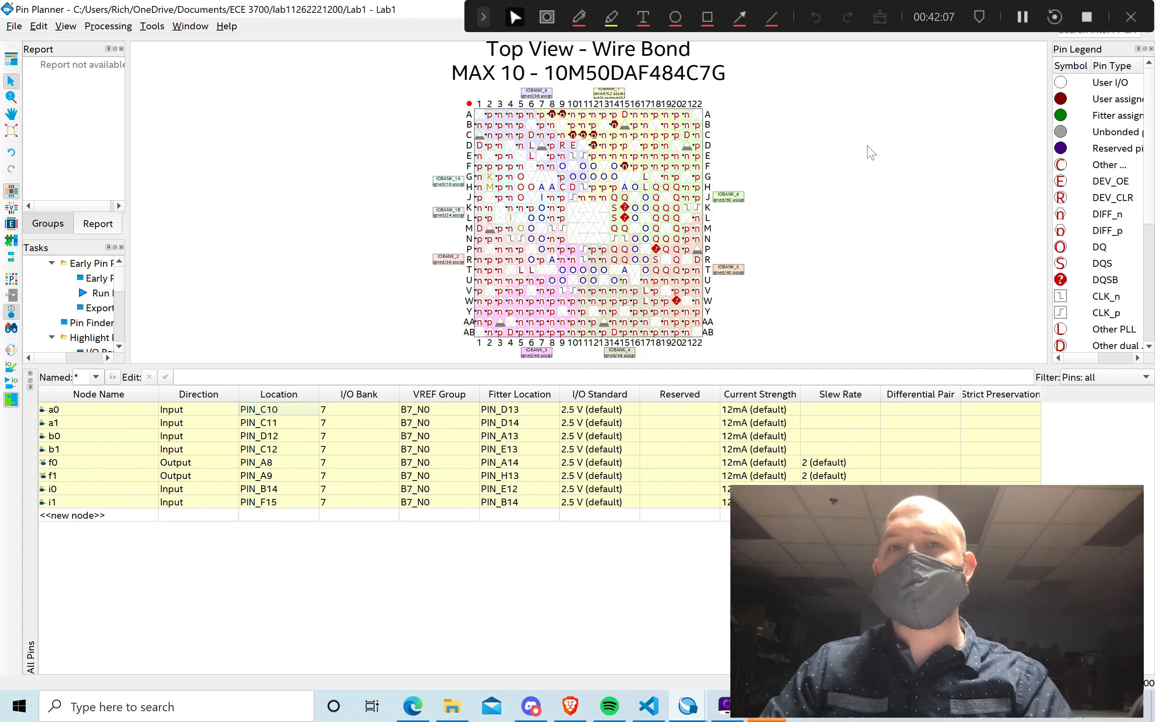
# Export the pin assignments as the CSV file Lab1pinAssignments.csv in the project folder and close the Pin Planner.
pyautogui.doubleClick(246, 7)
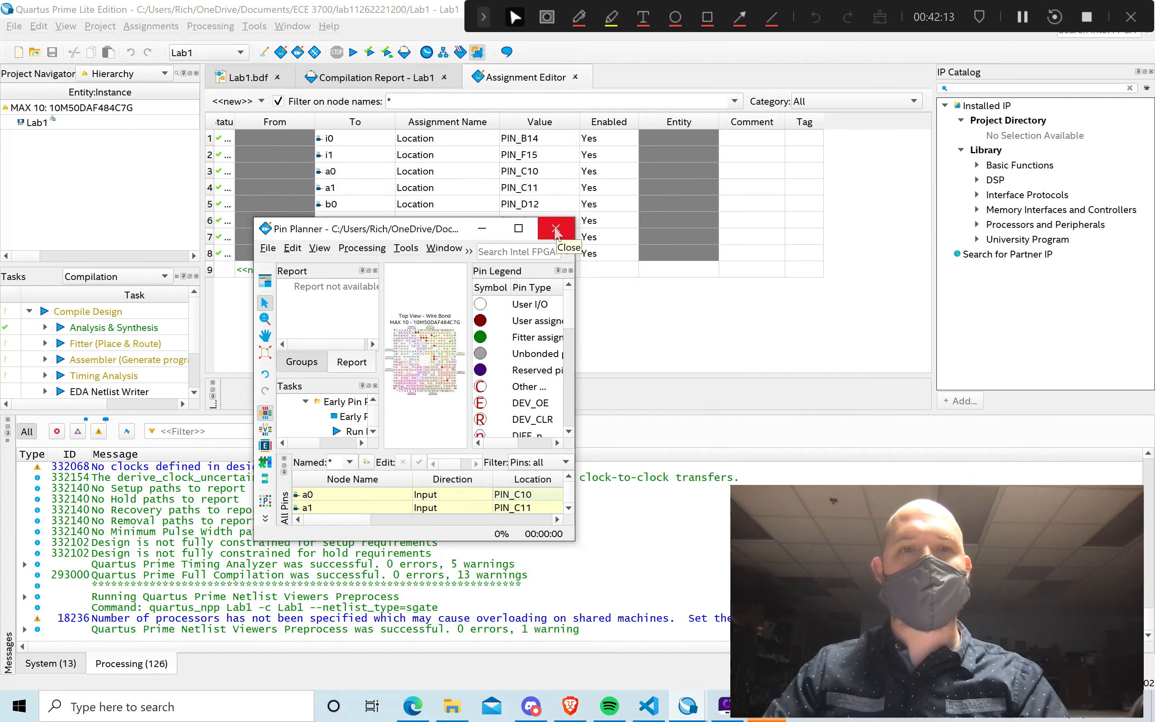
pyautogui.click(555, 232)
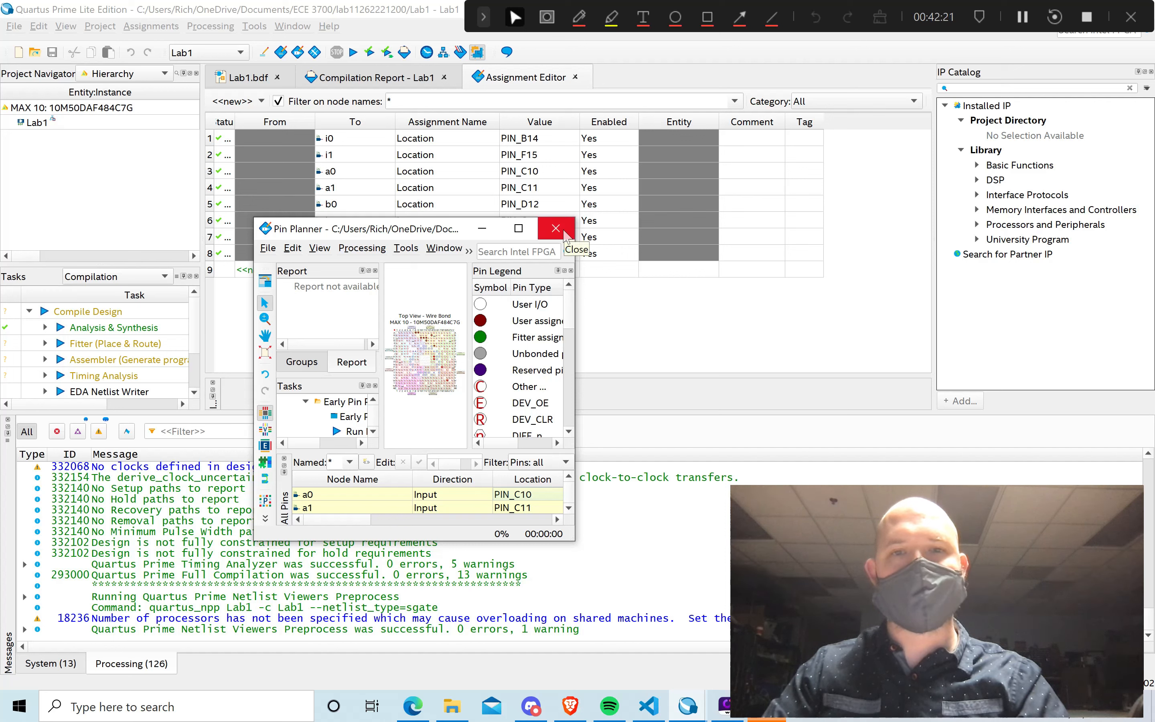
pyautogui.click(269, 249)
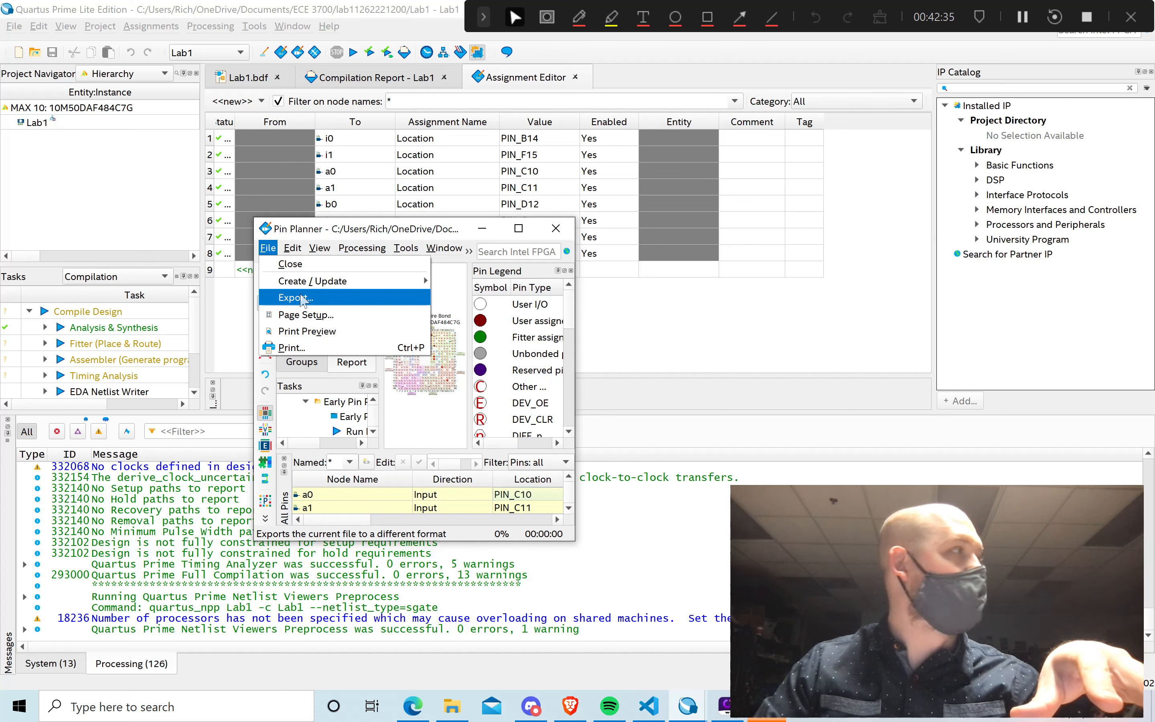
pyautogui.click(301, 297)
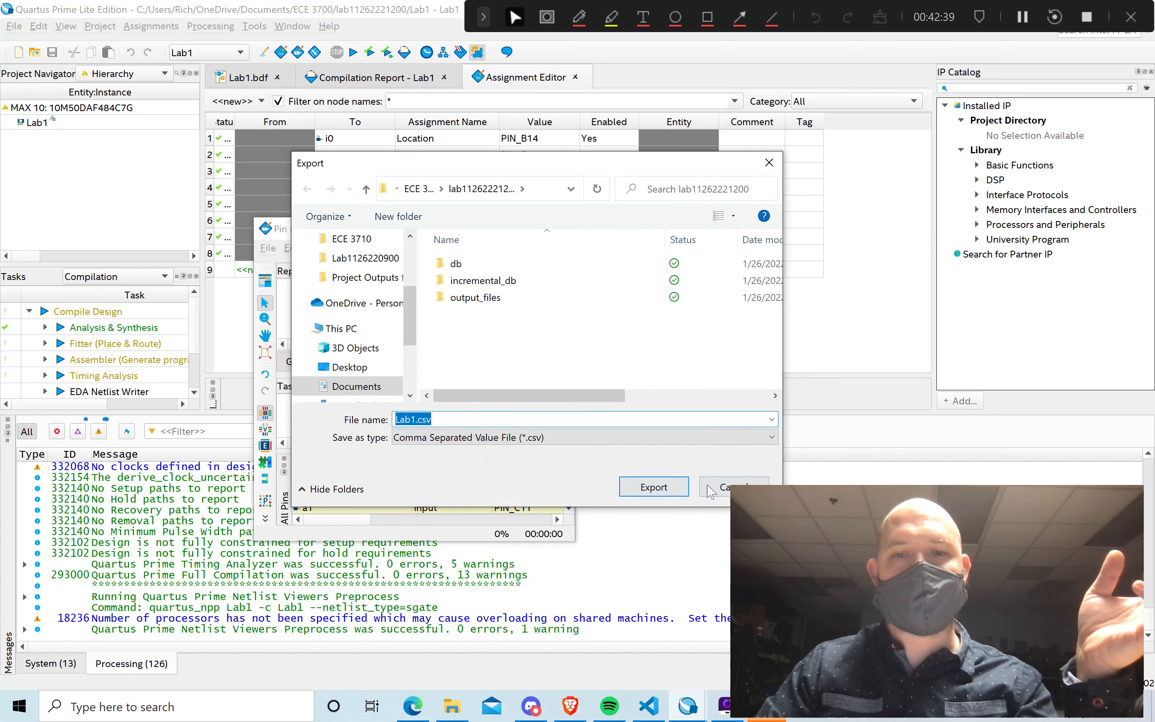
pyautogui.press('Left')
pyautogui.press('Right')
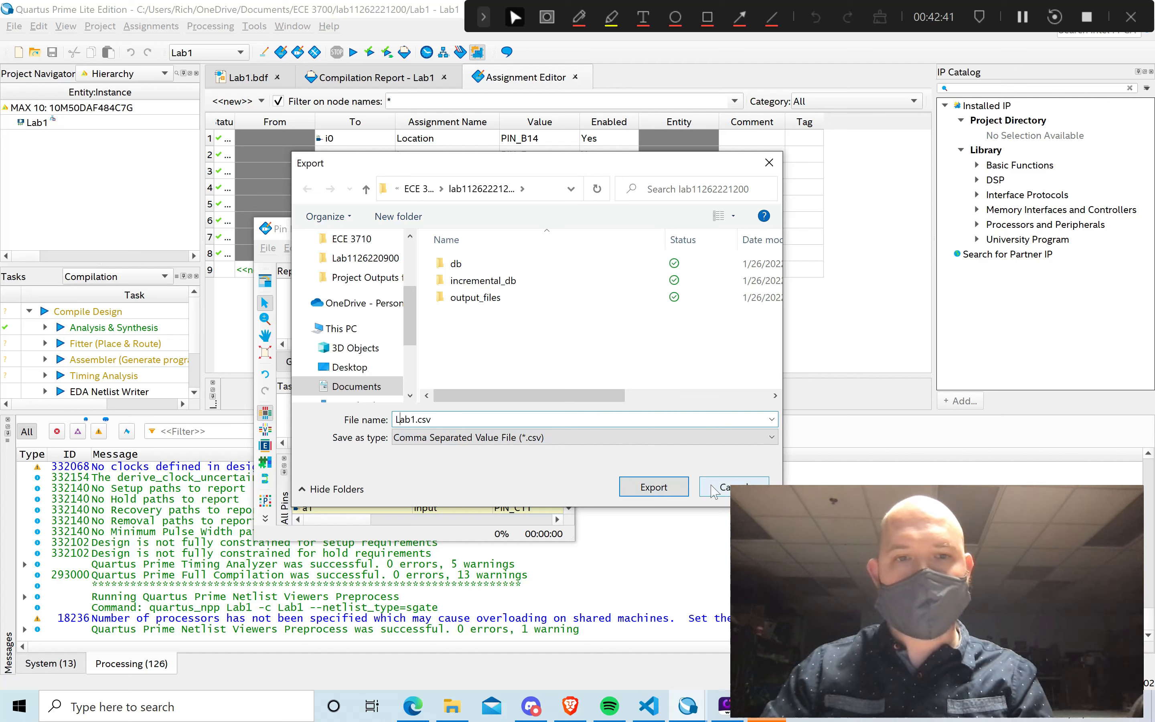
pyautogui.write('pin')
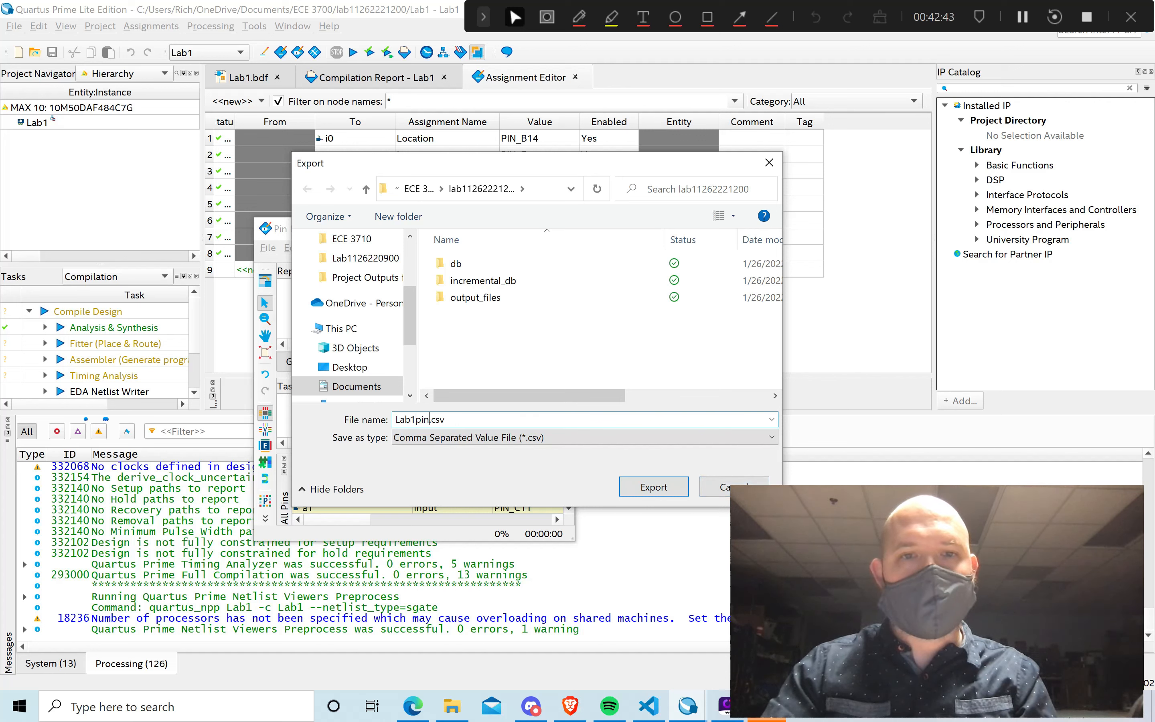
pyautogui.write('assignments')
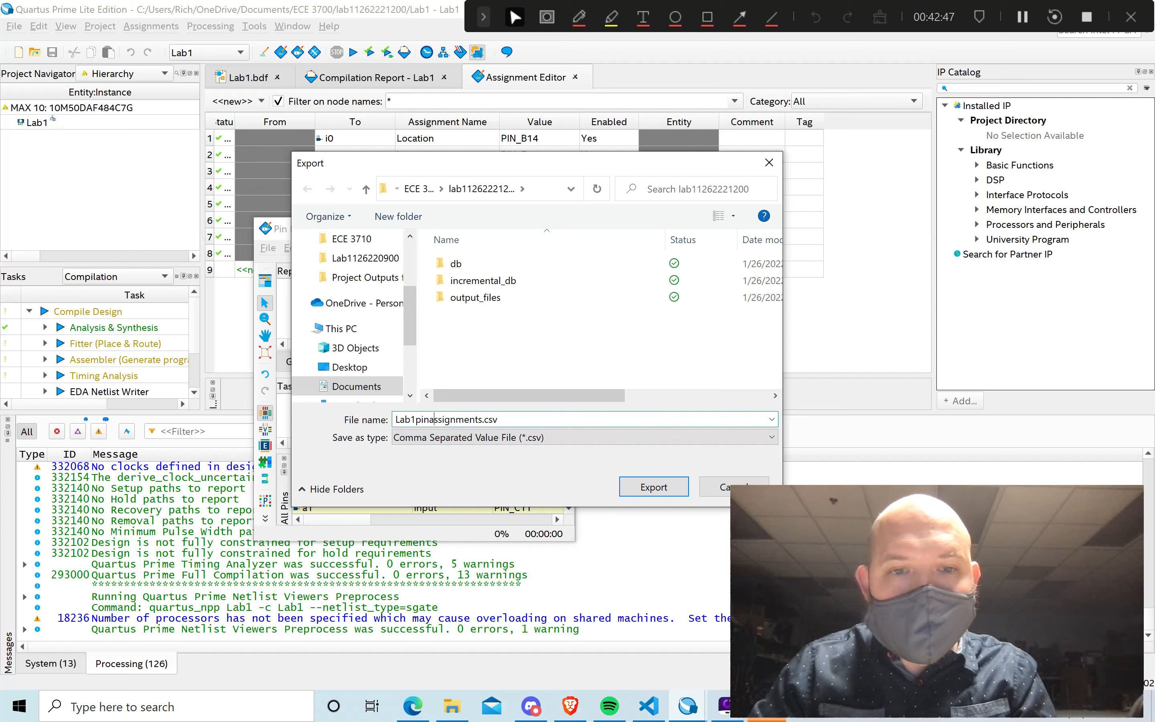
pyautogui.press('BackSpace')
pyautogui.write('A')
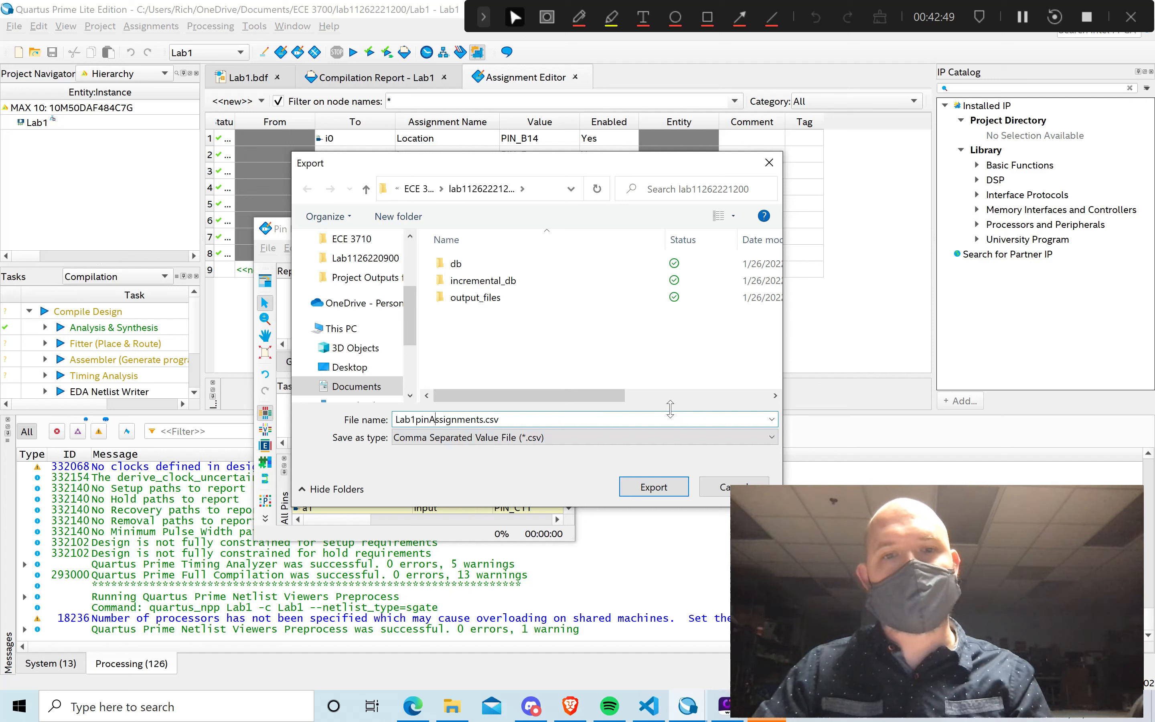
pyautogui.click(646, 496)
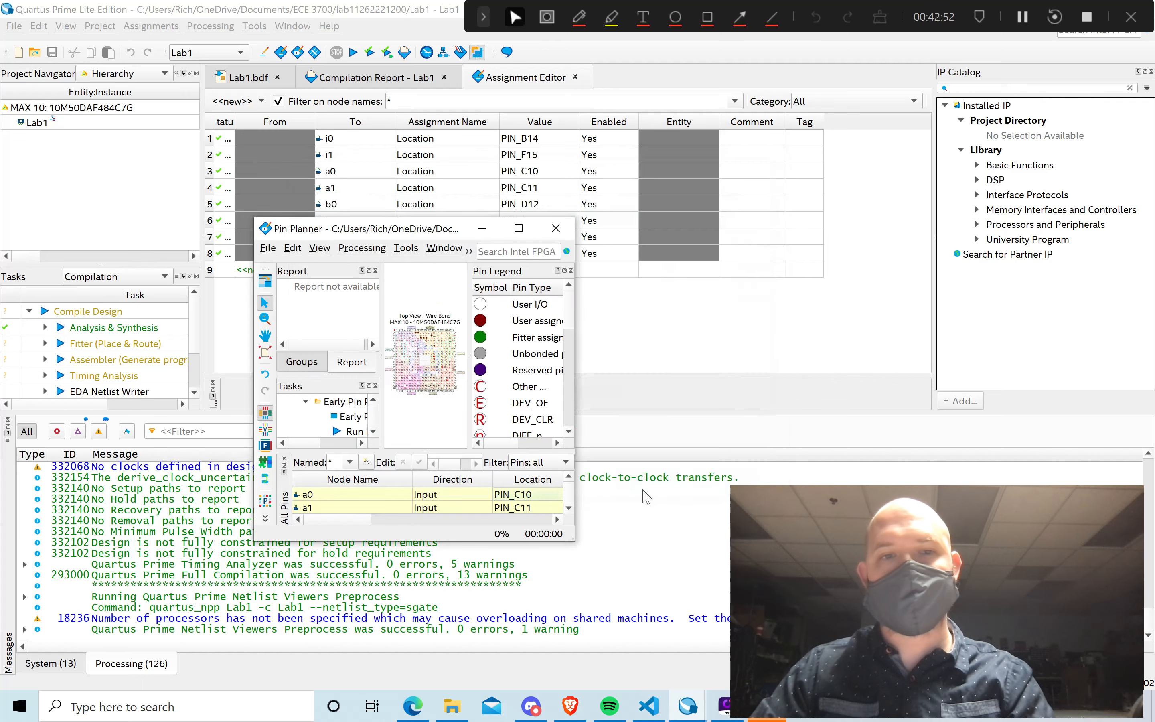
pyautogui.click(558, 229)
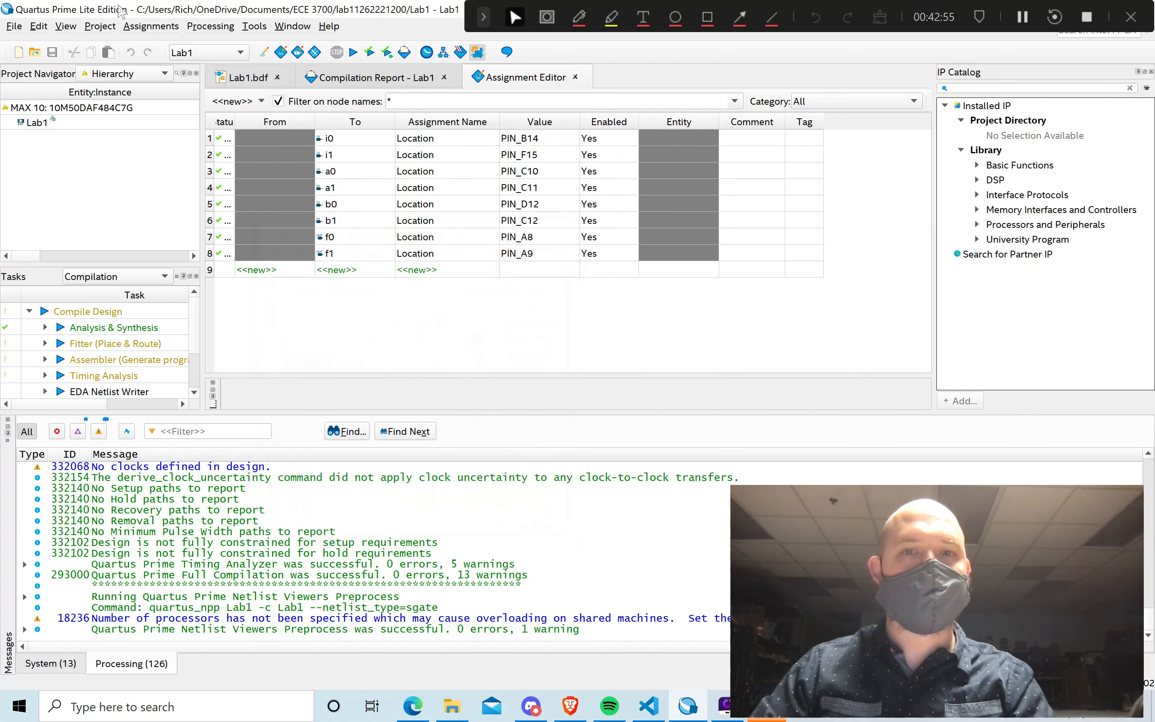
pyautogui.click(129, 30)
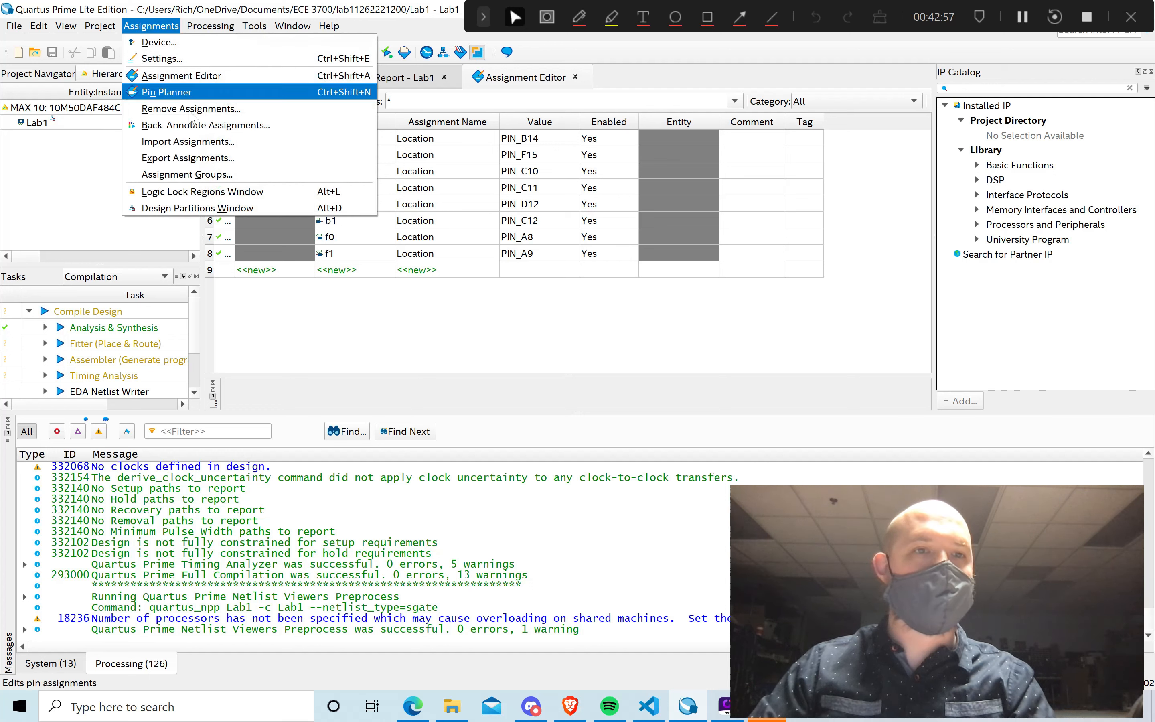
pyautogui.click(199, 142)
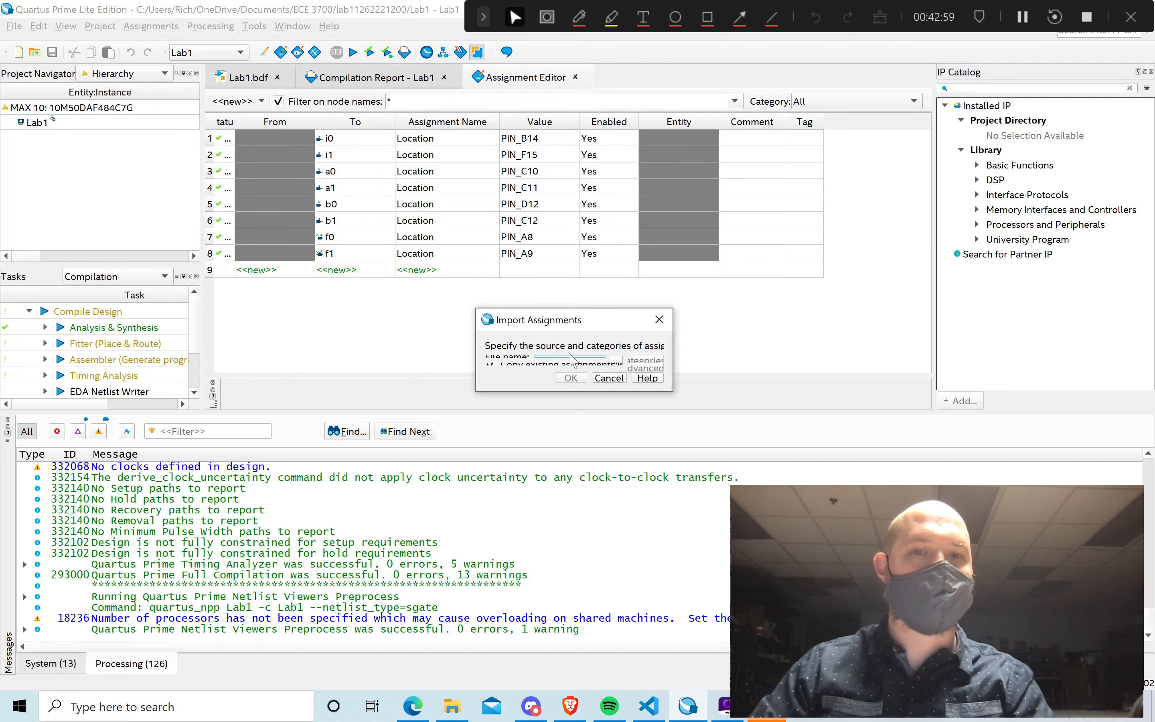
pyautogui.moveTo(673, 391); pyautogui.dragTo(768, 471)
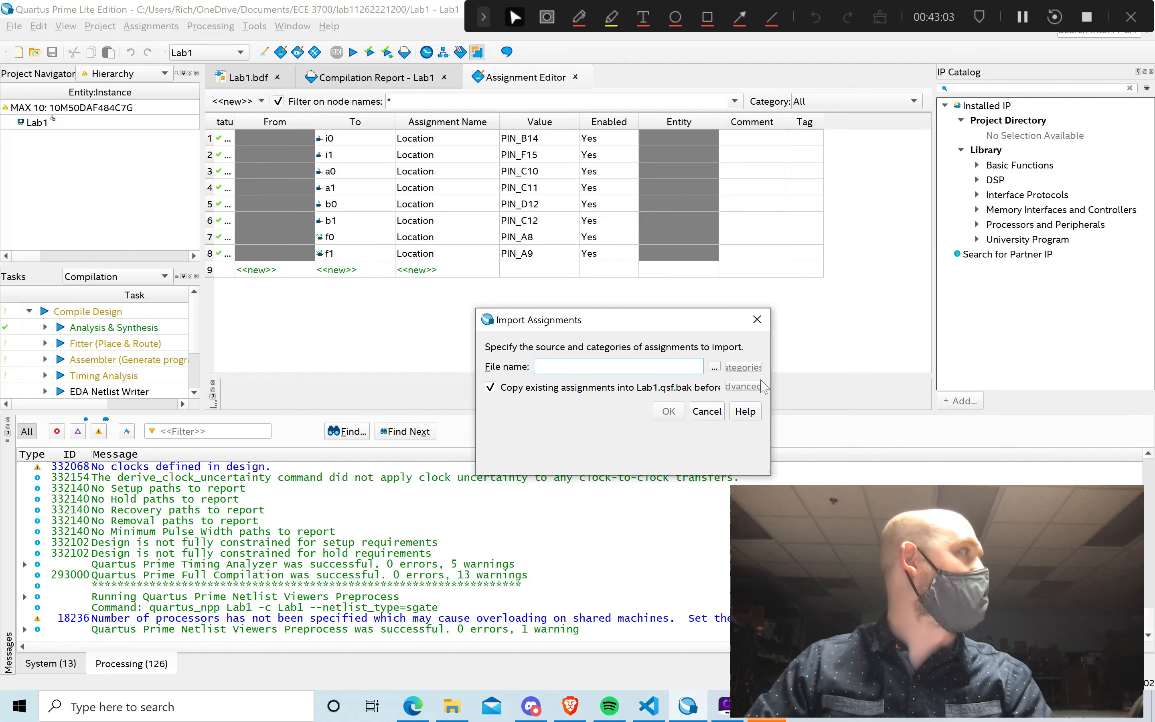
pyautogui.click(757, 320)
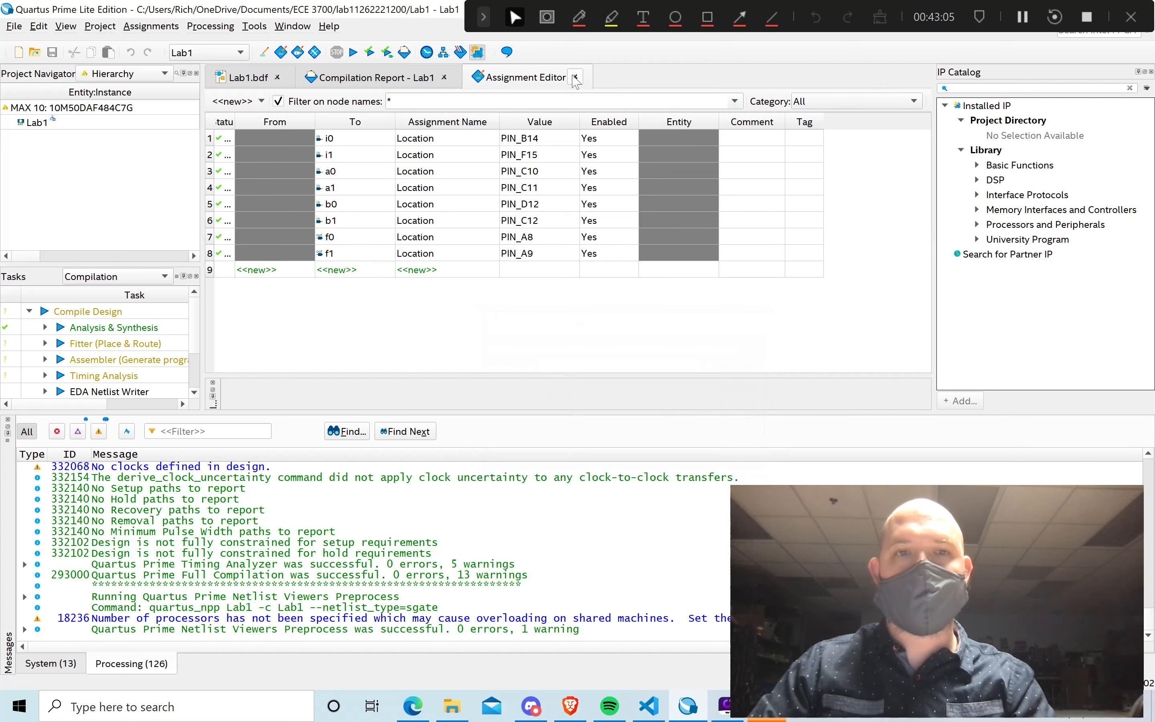
# Close the Assignment Editor and run a full compilation of the Lab1 project.
pyautogui.click(575, 77)
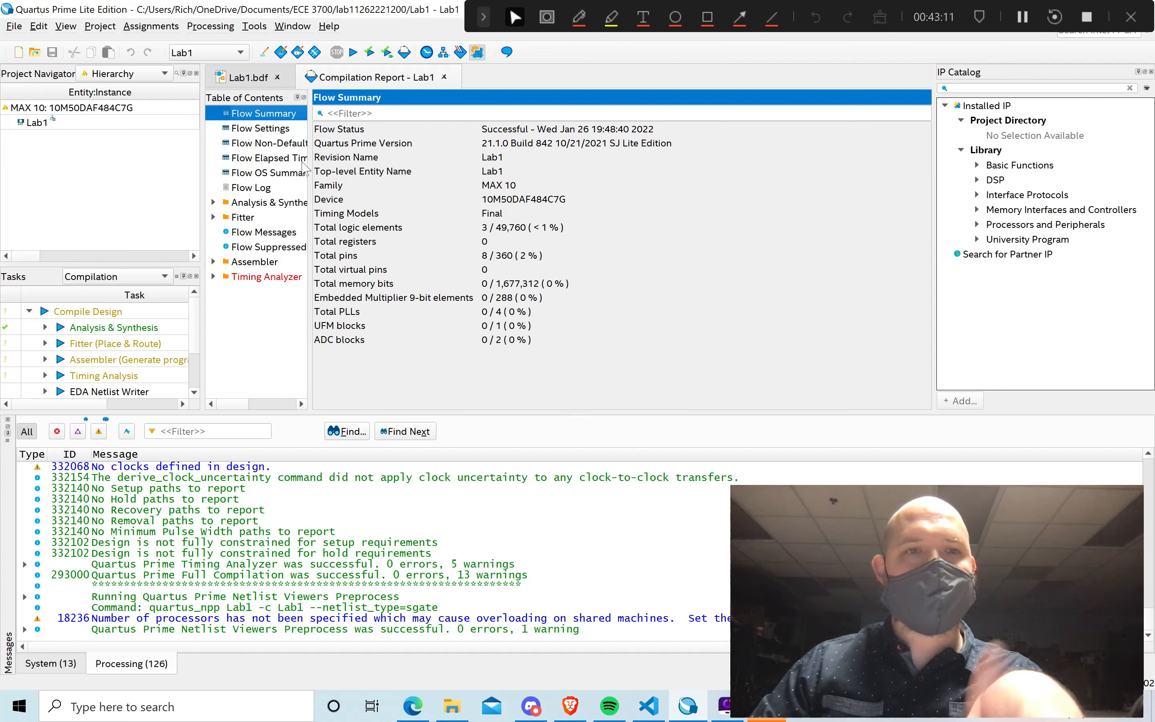
pyautogui.click(349, 54)
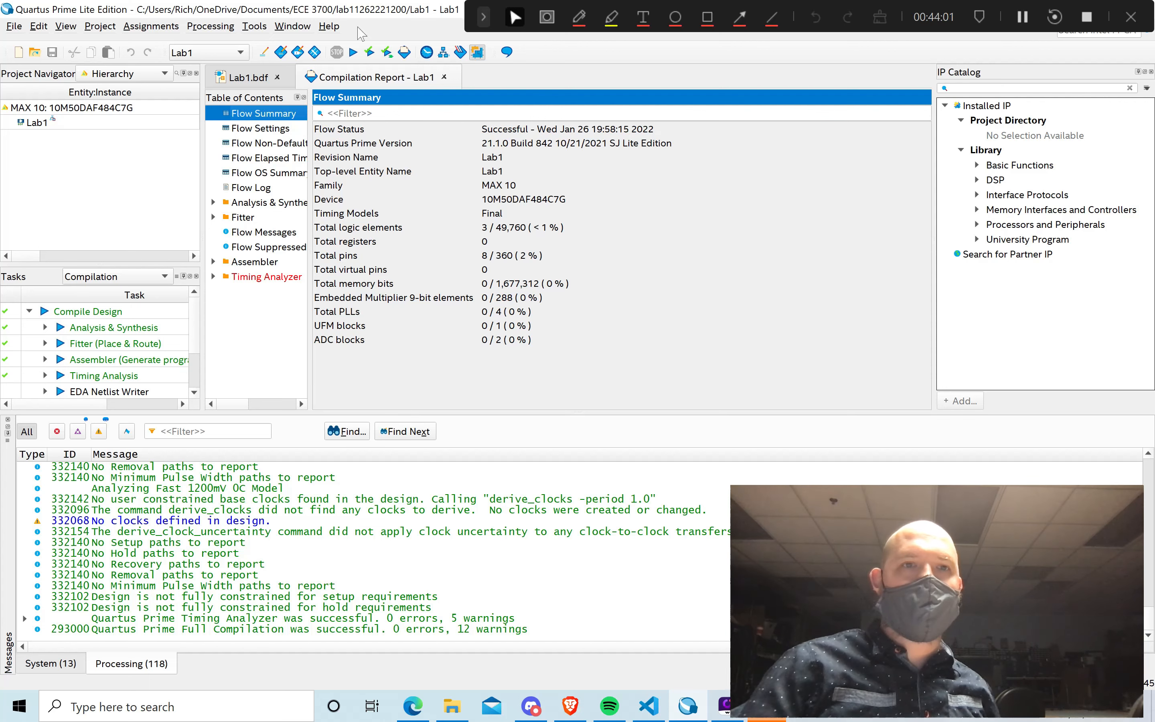
# Open the Programmer and select USB-Blaster [USB-0] as the current programming hardware in its hardware setup.
pyautogui.click(254, 26)
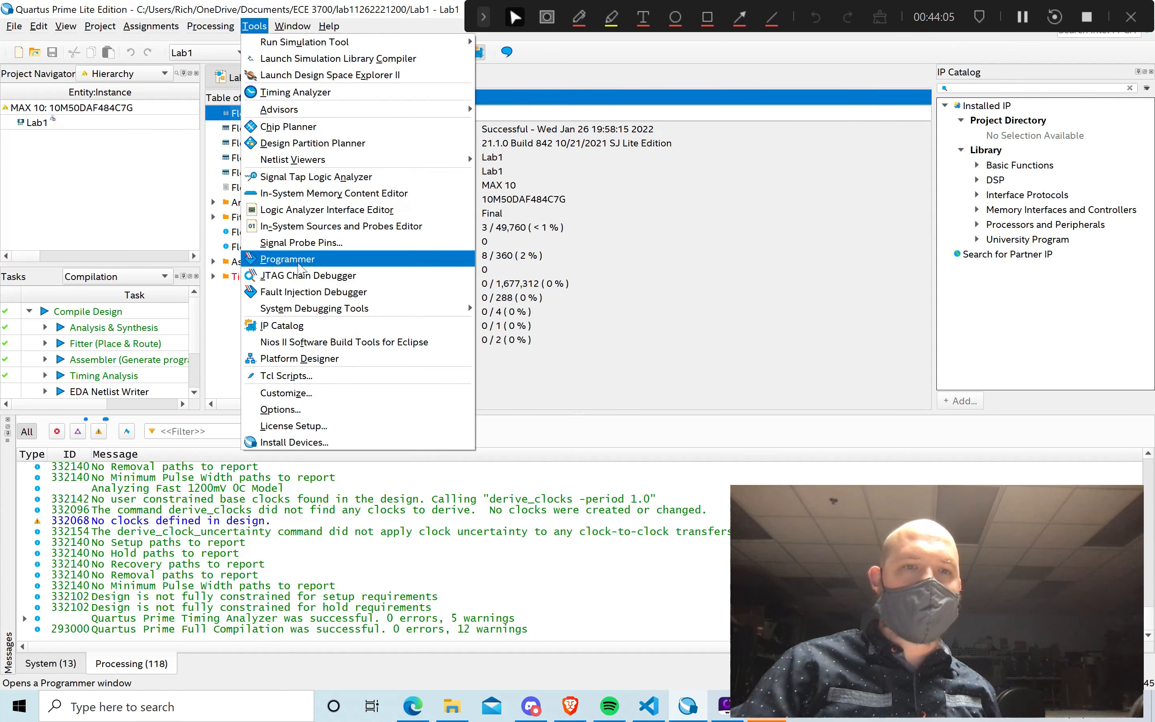
pyautogui.click(287, 259)
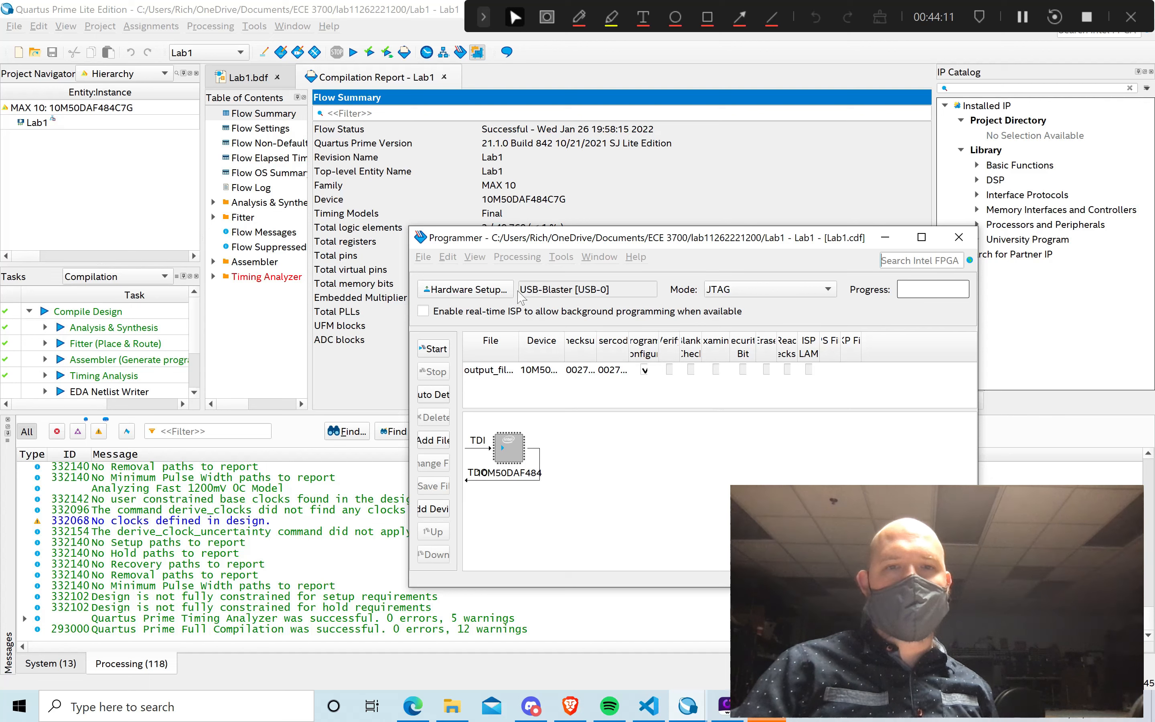
pyautogui.click(474, 292)
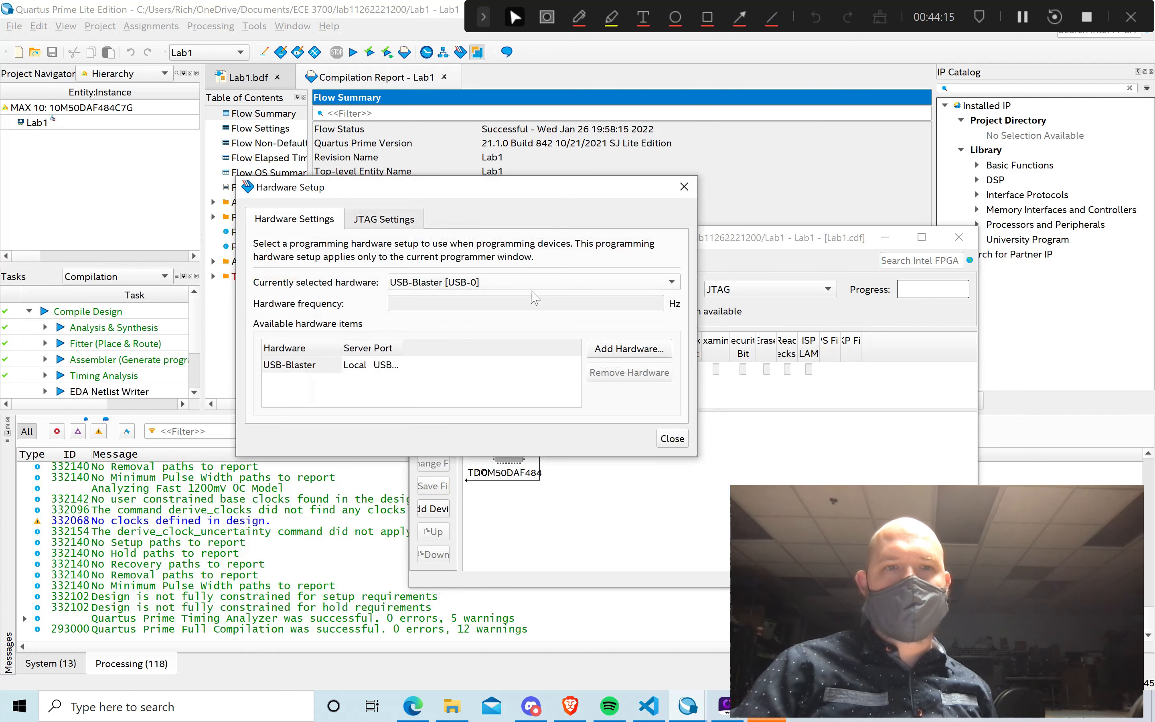
pyautogui.click(582, 294)
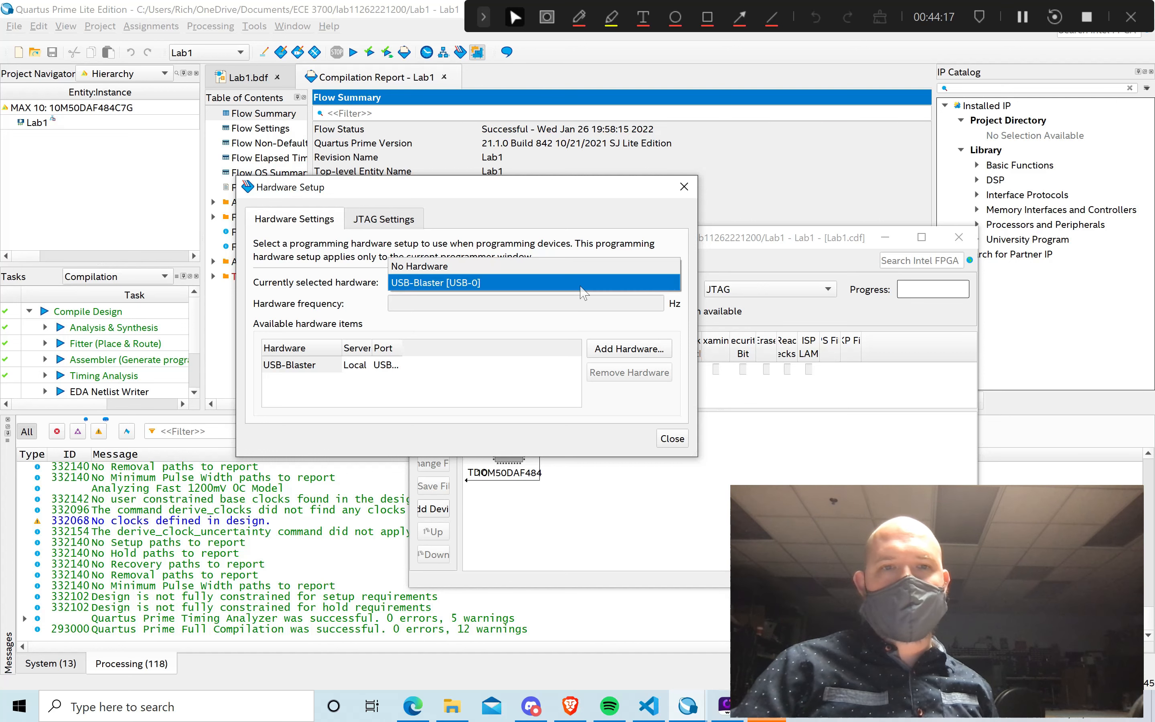
pyautogui.click(567, 267)
pyautogui.click(556, 292)
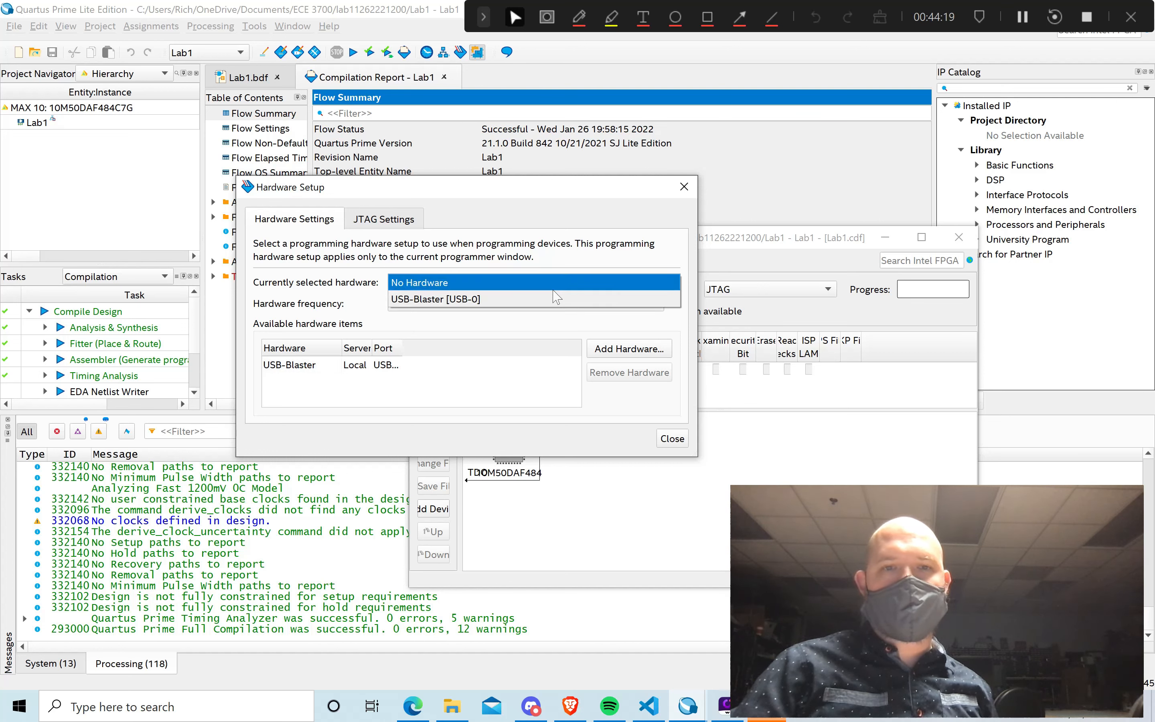
pyautogui.click(534, 300)
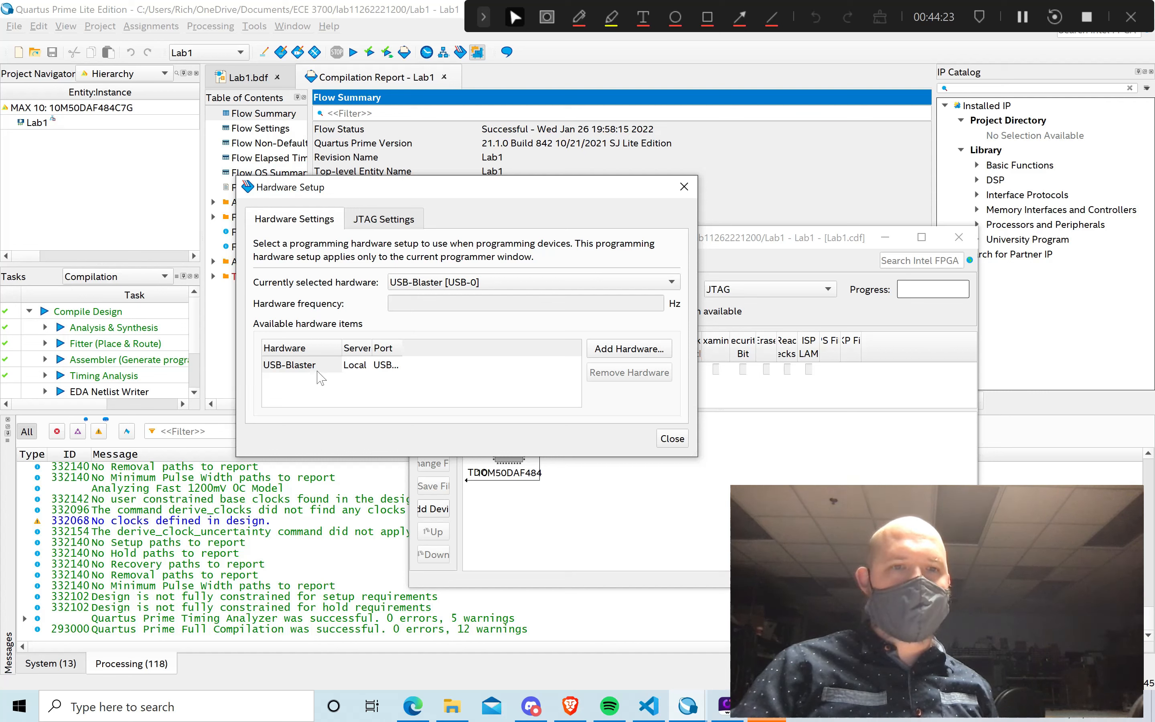
pyautogui.click(424, 281)
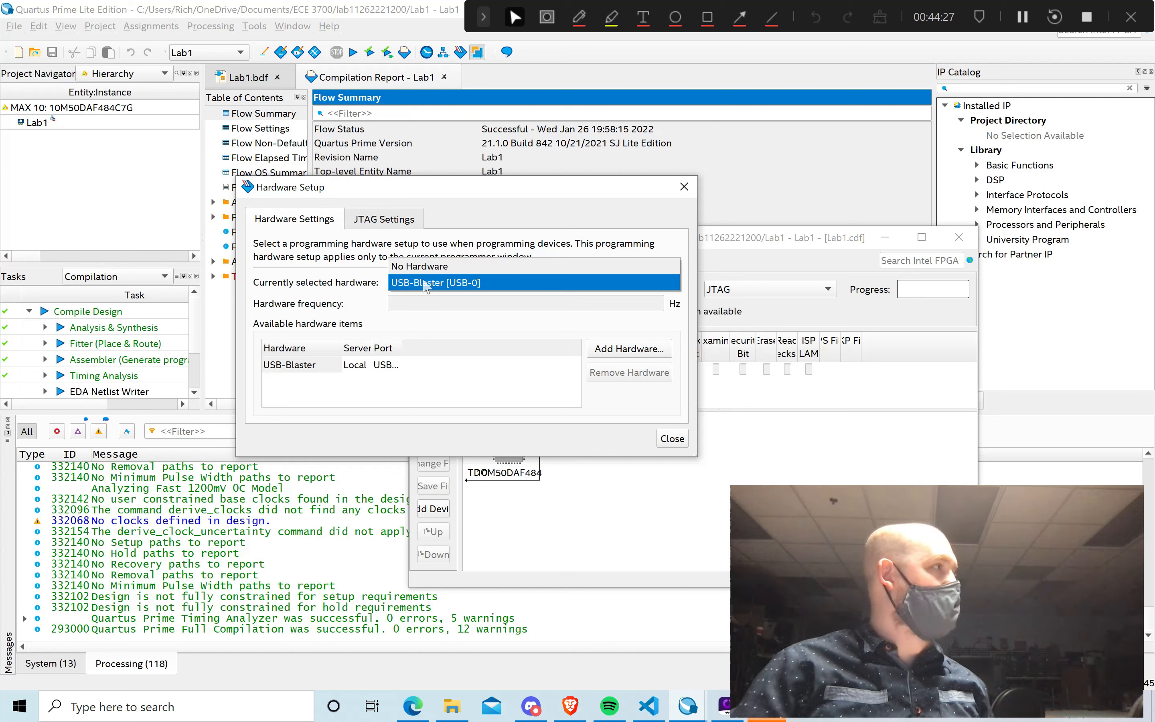
pyautogui.click(424, 282)
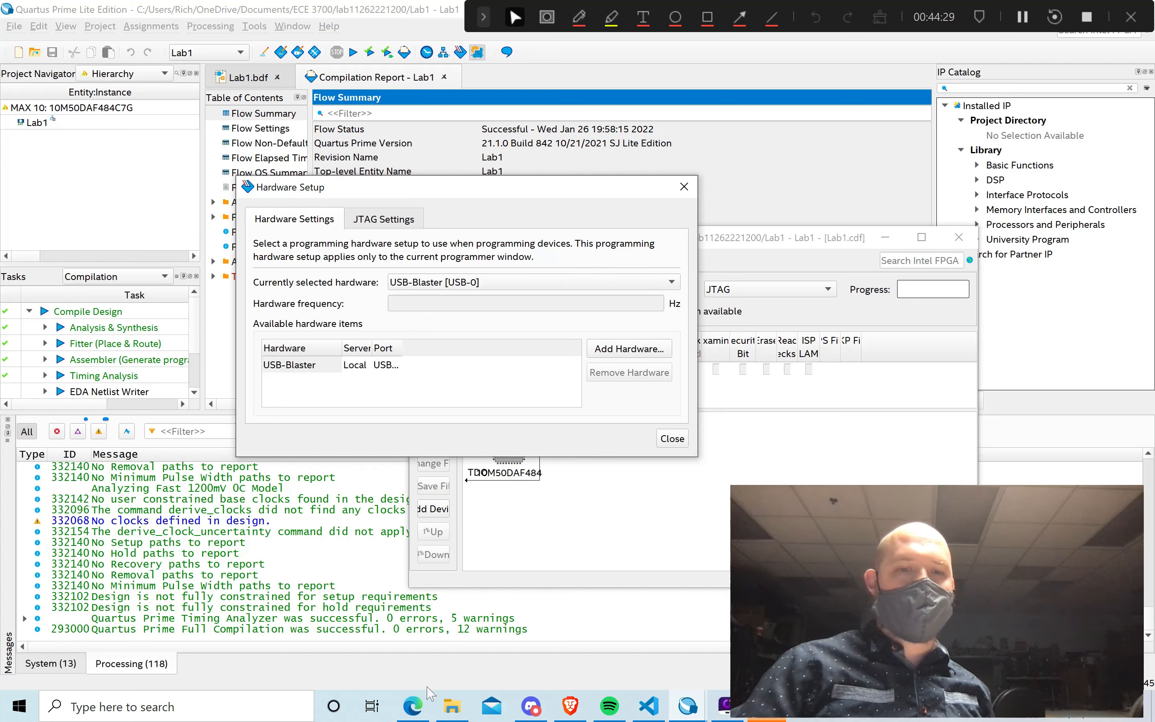
# Switch to File Explorer and open the USB driver folder intelFPGA_lite\21.1\quartus\drivers on drive C.
pyautogui.moveTo(449, 716)
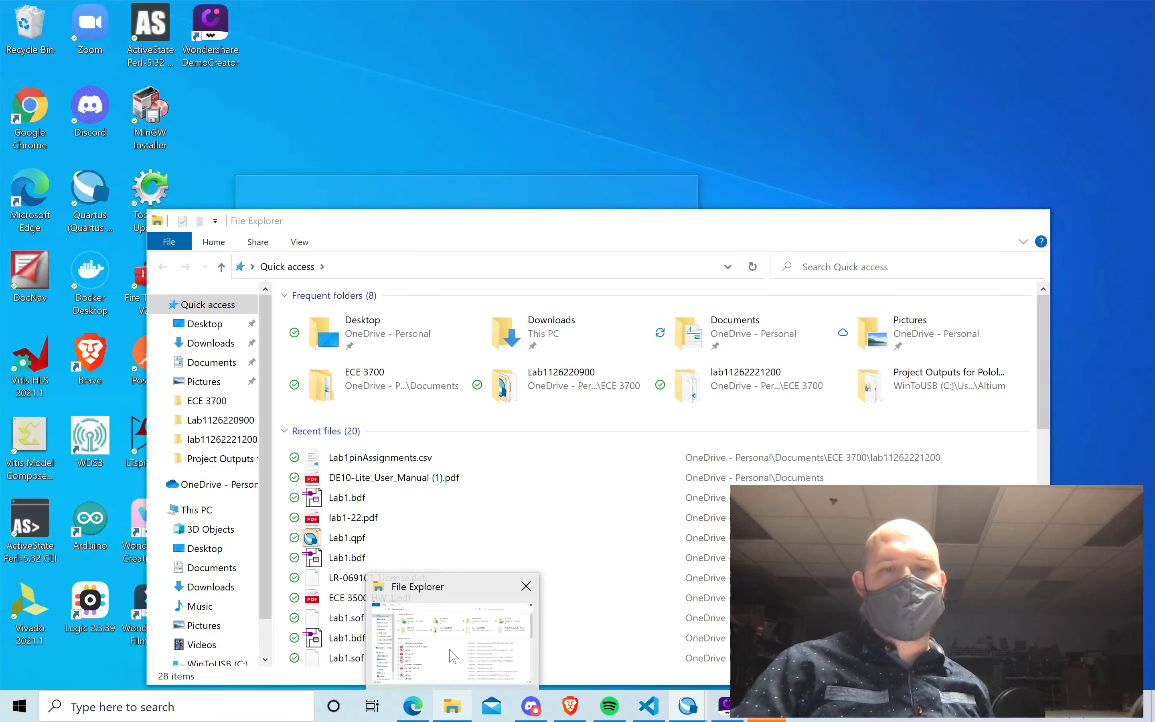
pyautogui.click(454, 657)
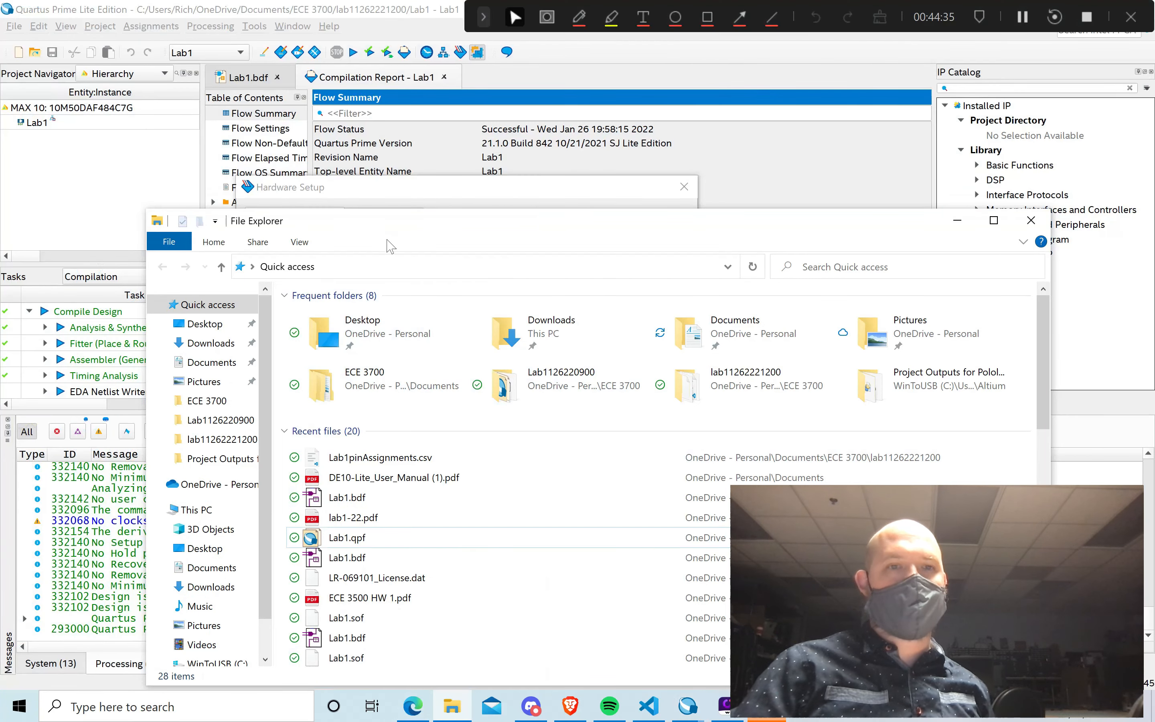
pyautogui.click(195, 510)
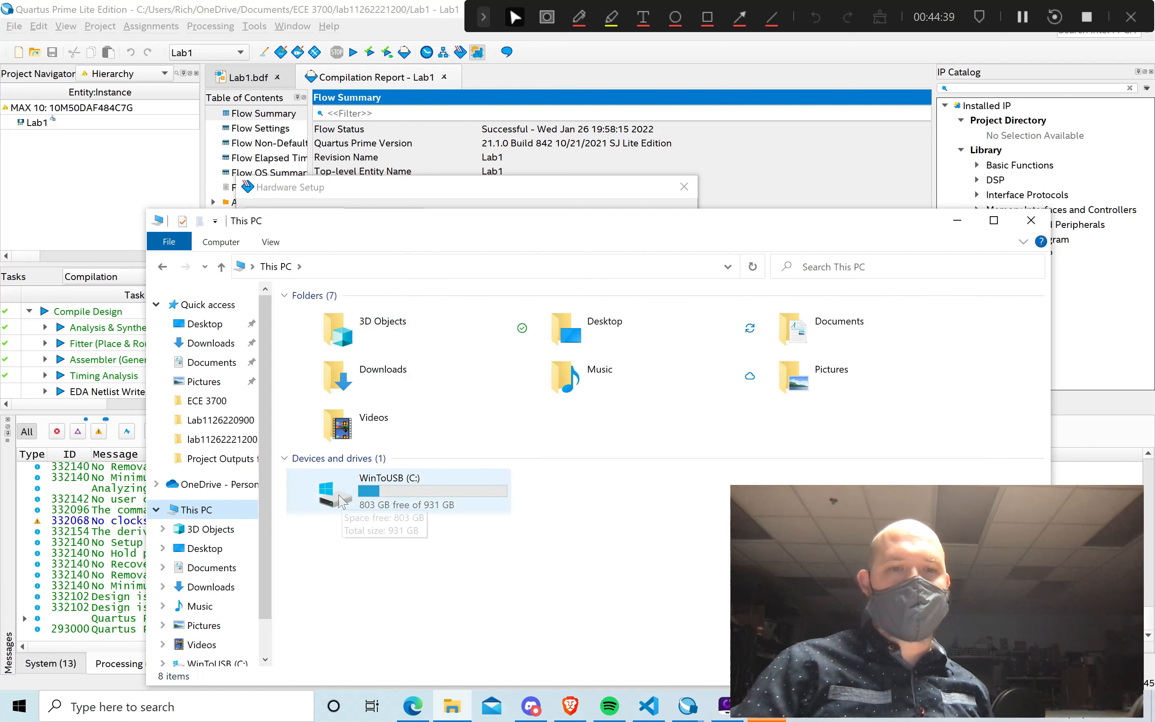
pyautogui.doubleClick(341, 502)
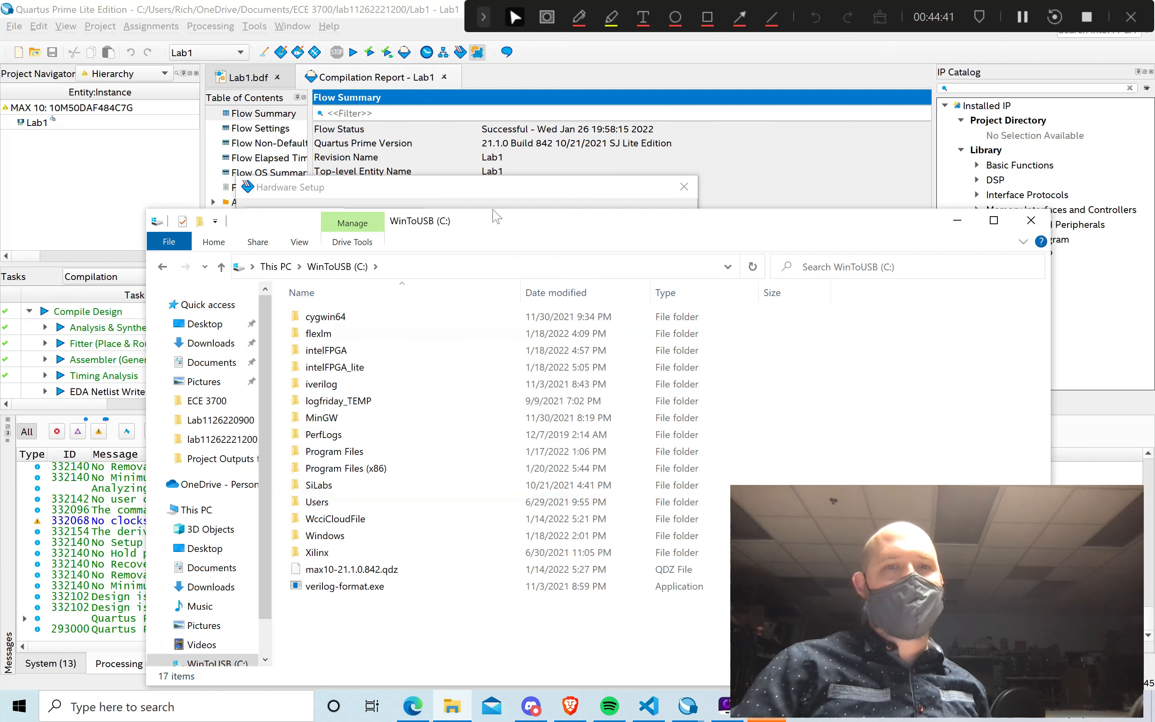
pyautogui.moveTo(494, 214); pyautogui.dragTo(421, 168)
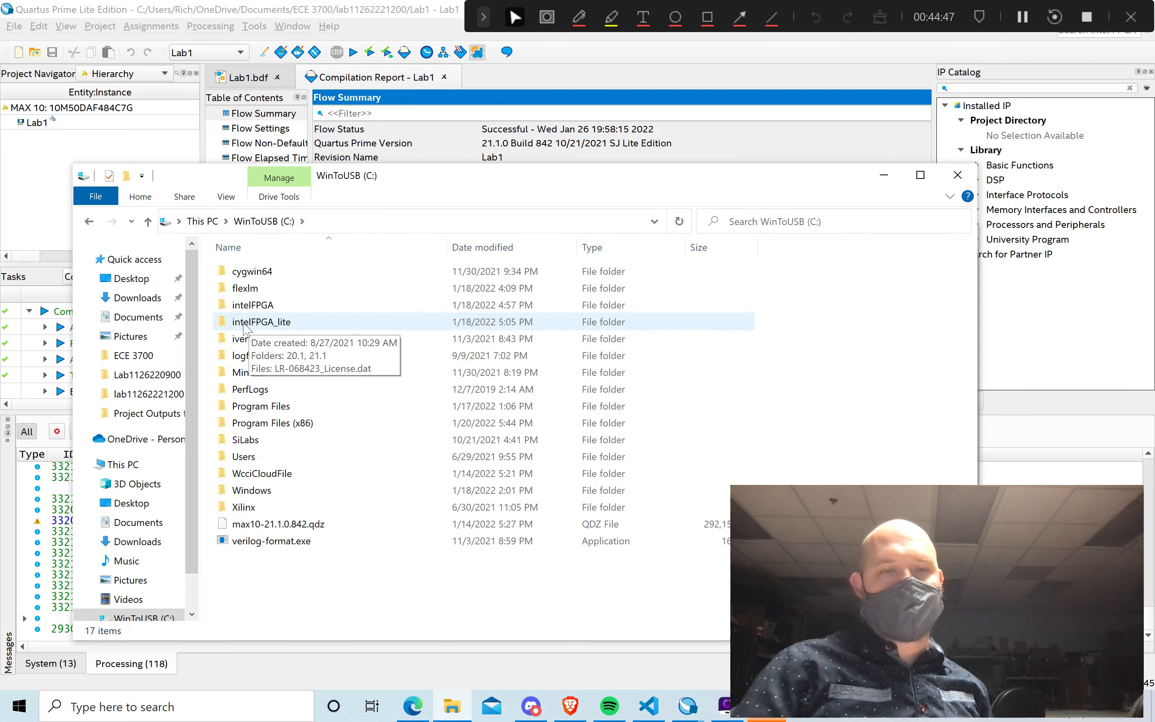
pyautogui.click(243, 326)
pyautogui.doubleClick(243, 327)
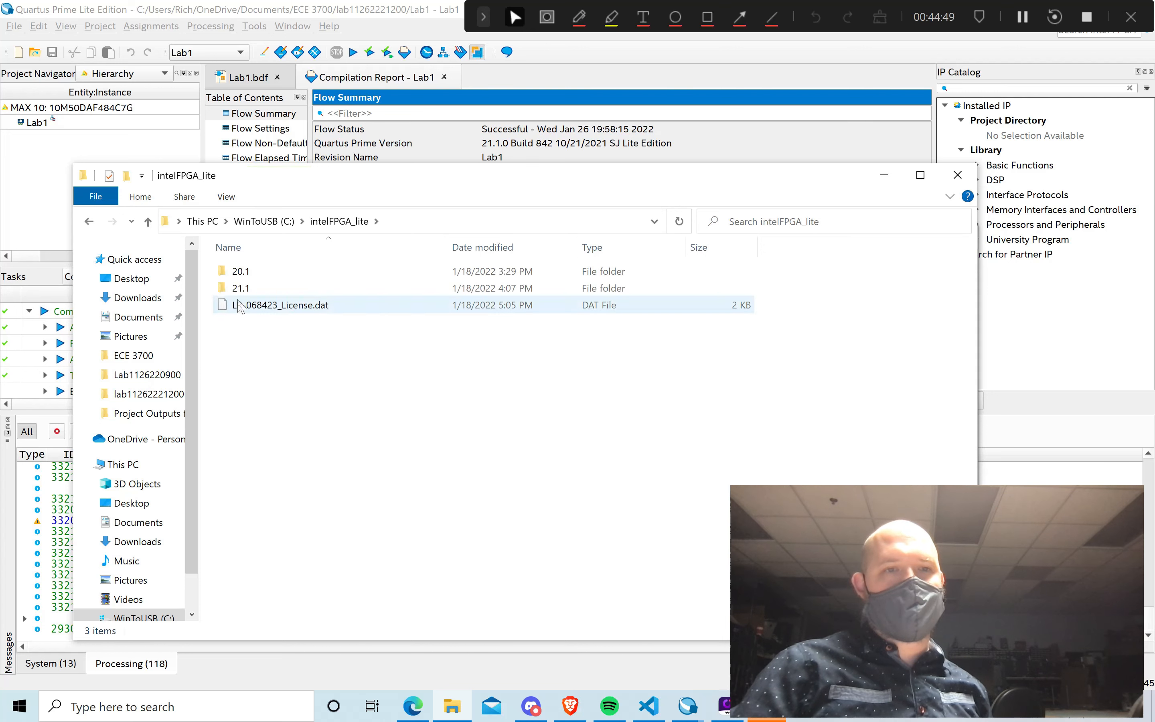
pyautogui.doubleClick(241, 288)
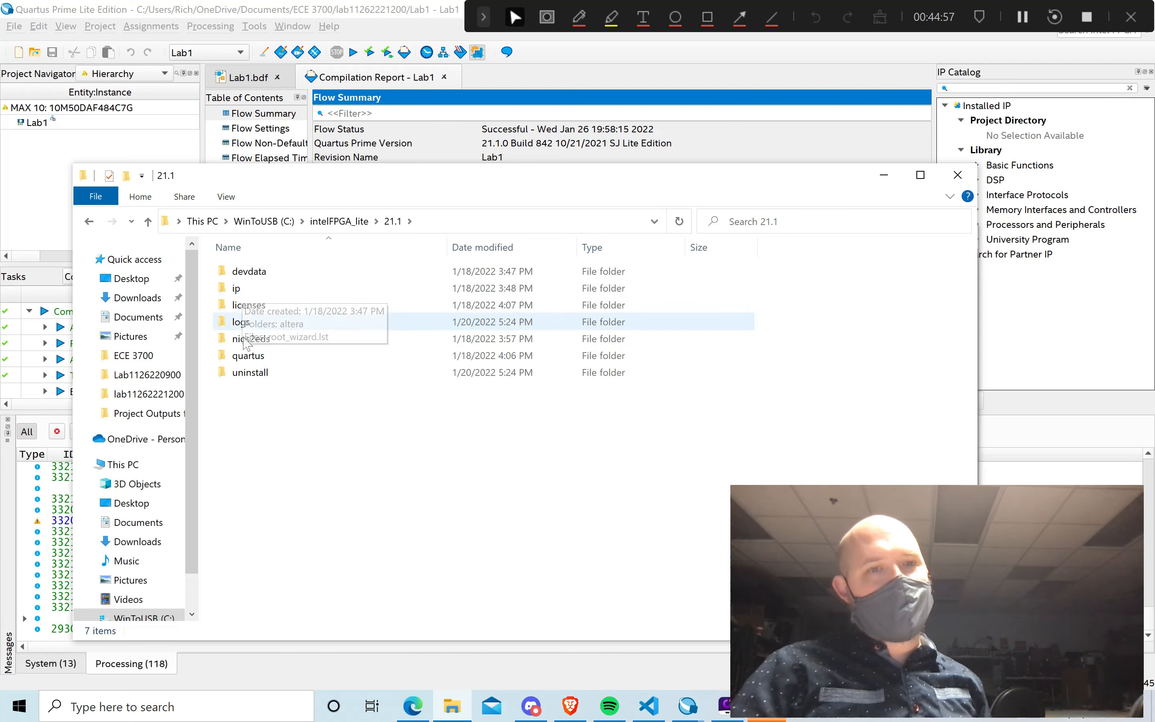
pyautogui.doubleClick(248, 356)
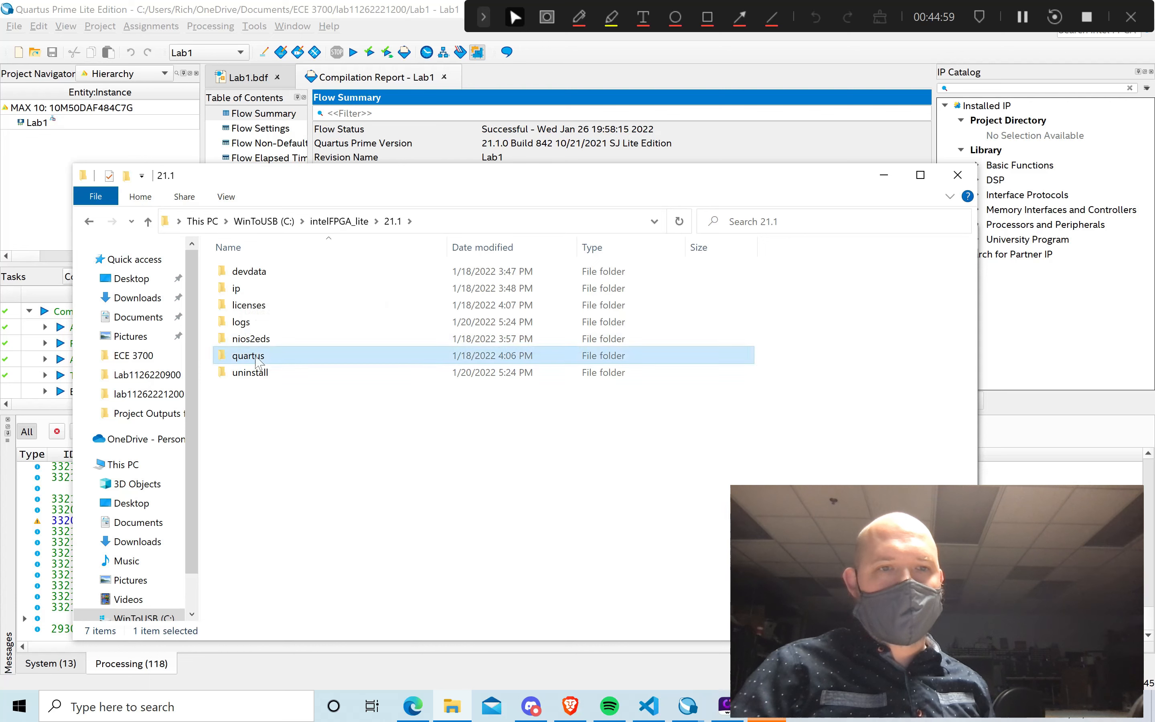
pyautogui.doubleClick(230, 306)
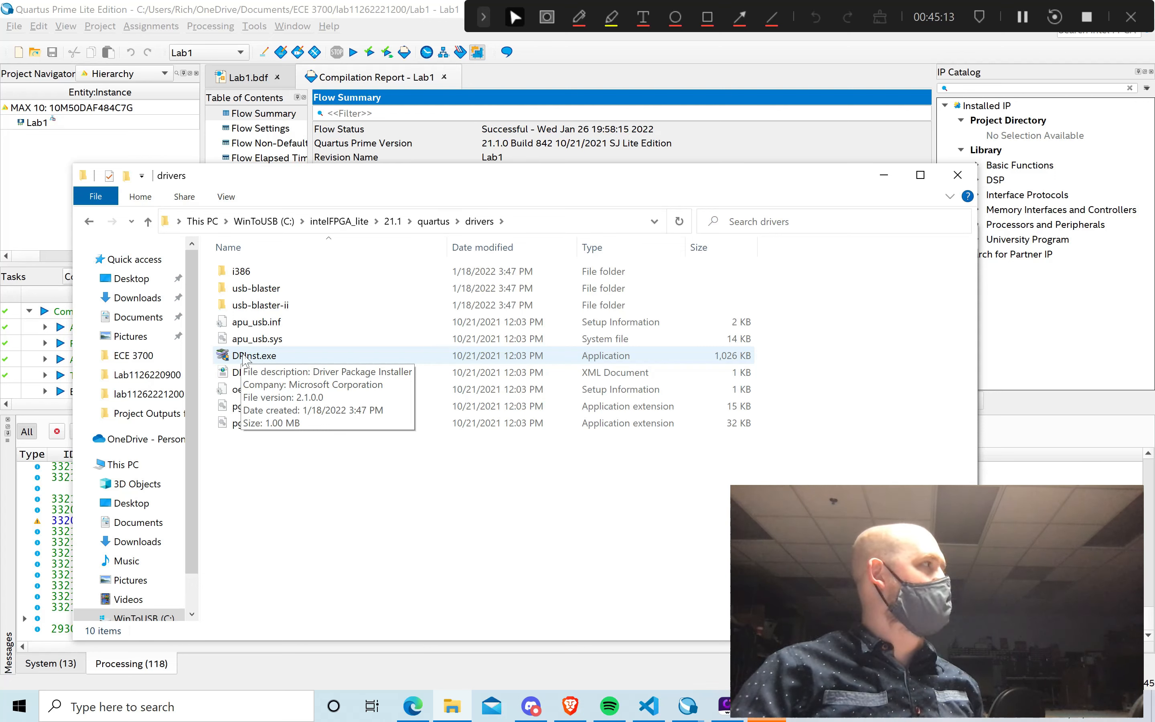
# Return to the Quartus Programmer, review its hardware setup once more and close that dialog.
pyautogui.click(744, 159)
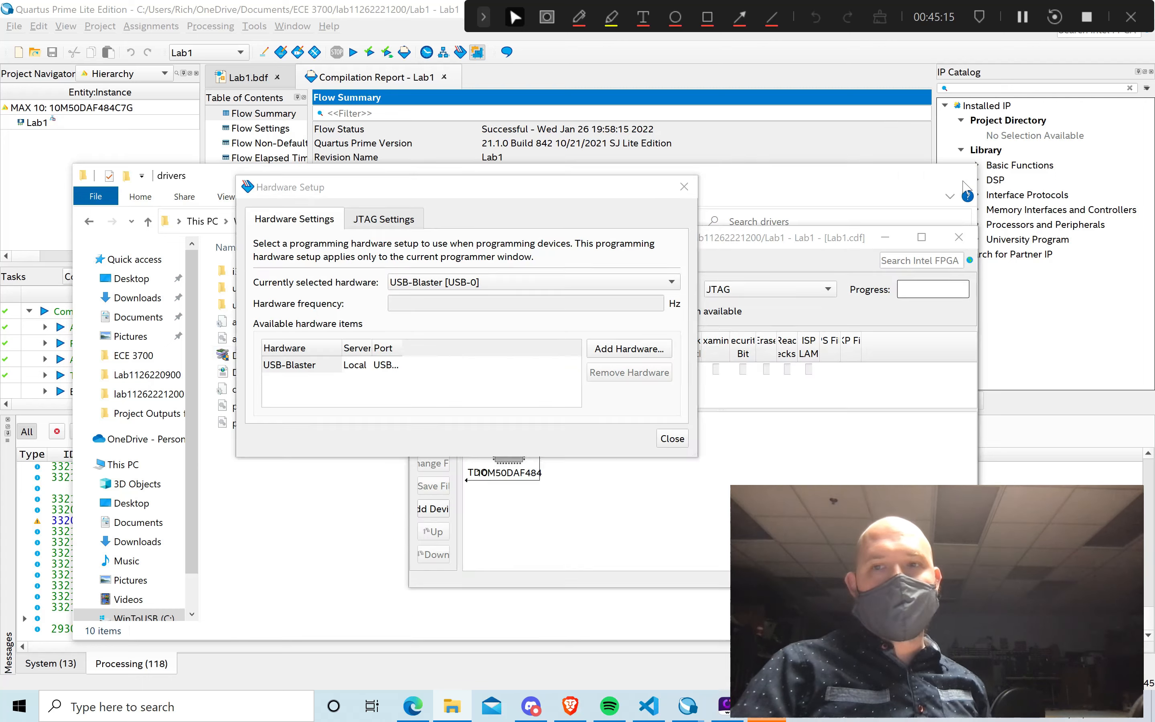
pyautogui.click(684, 187)
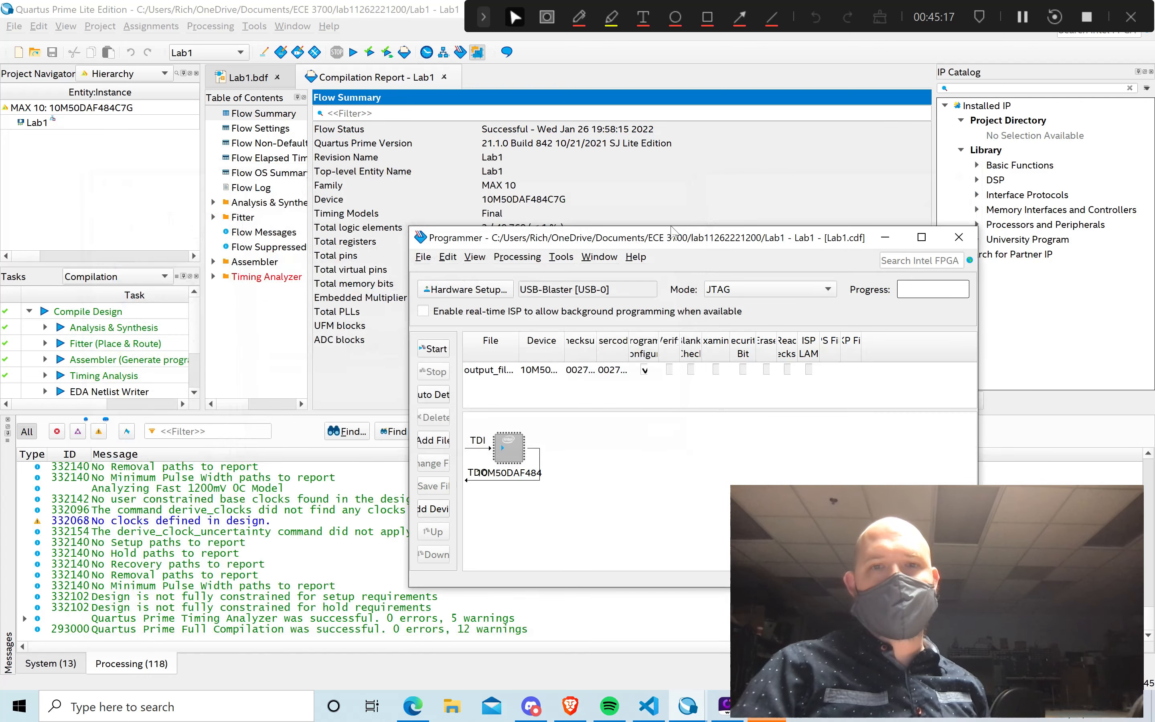
pyautogui.click(477, 291)
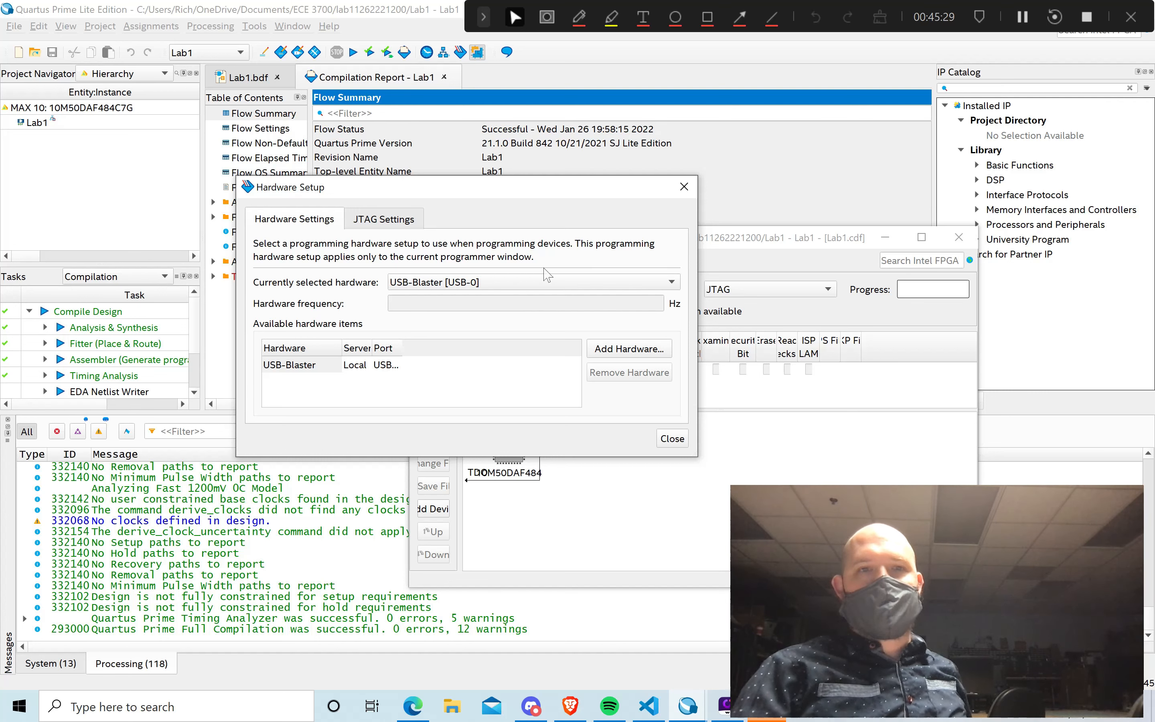
pyautogui.click(689, 190)
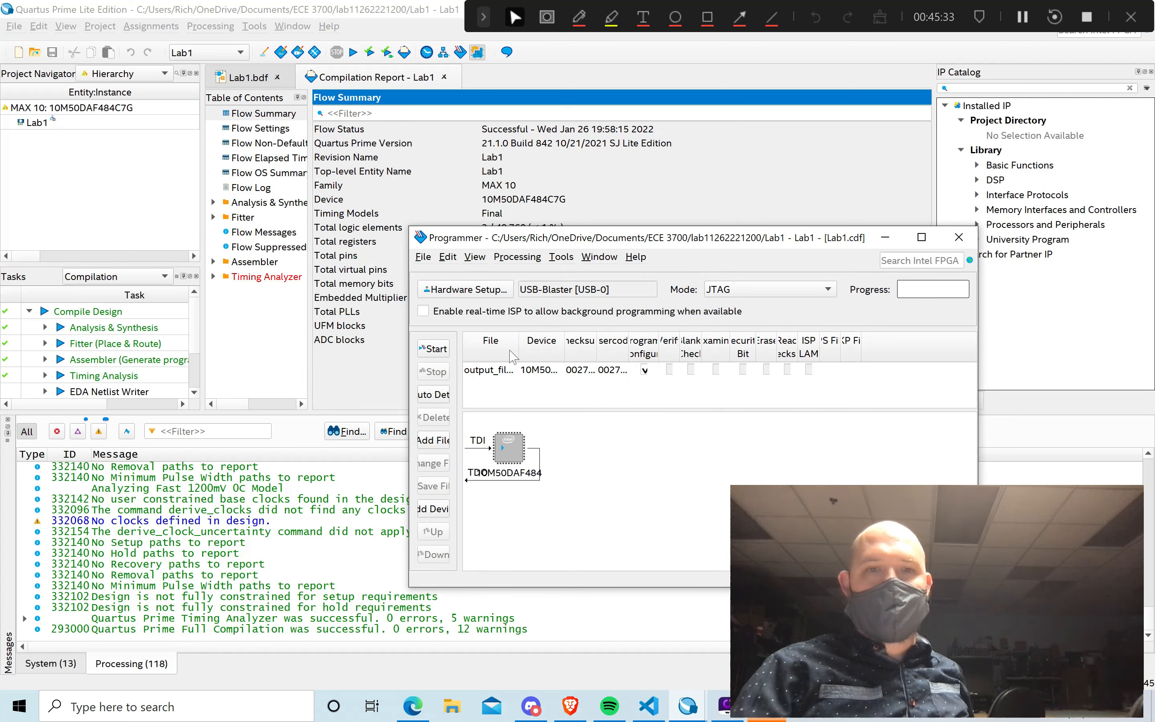
# Widen the Programmer's File column and delete Lab1.sof from the output_files folder while selecting a new programming file.
pyautogui.moveTo(517, 343); pyautogui.dragTo(583, 336)
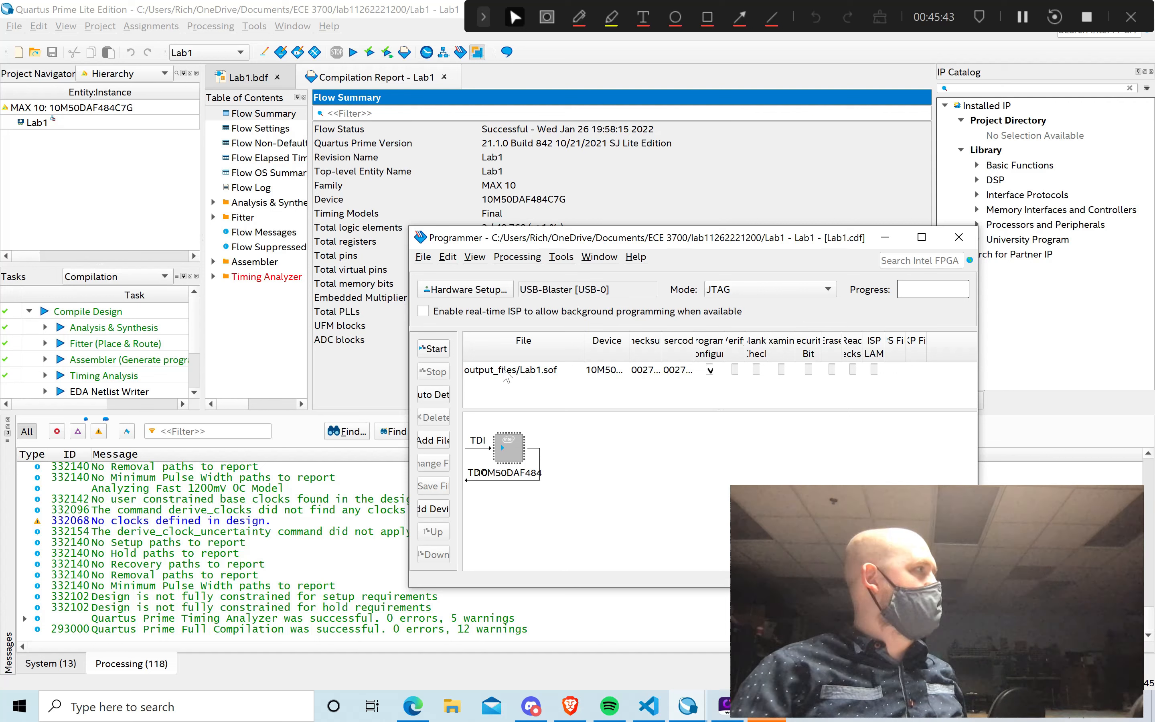
pyautogui.click(507, 375)
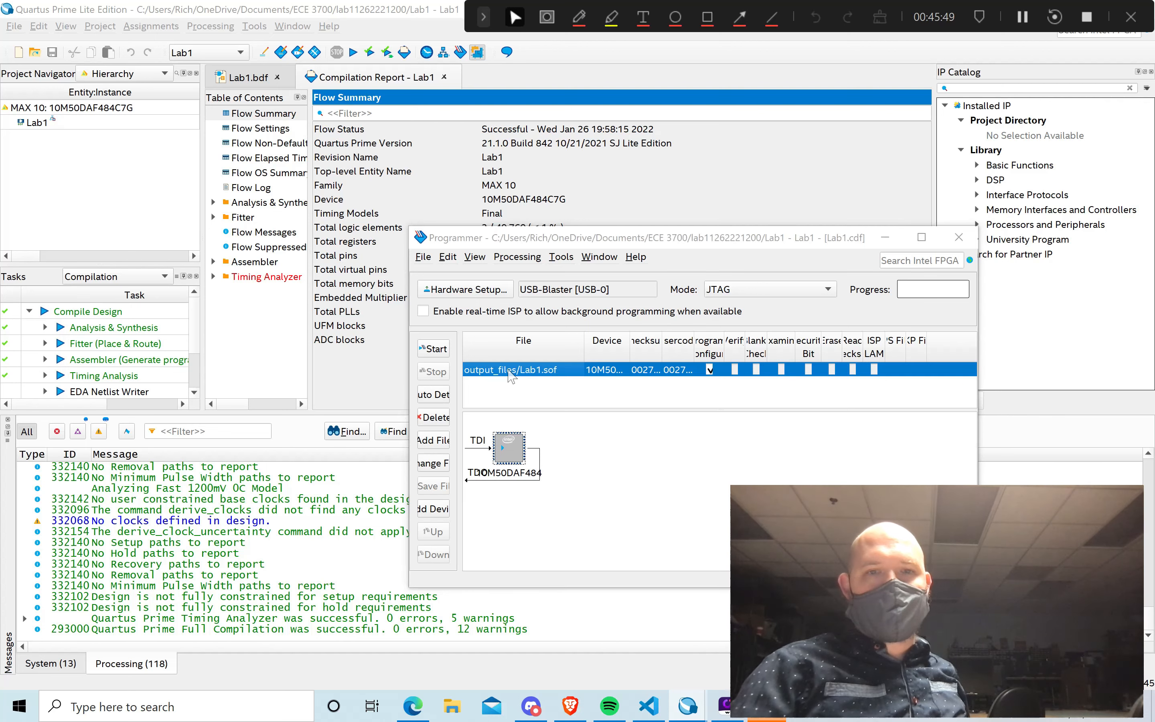
pyautogui.doubleClick(511, 375)
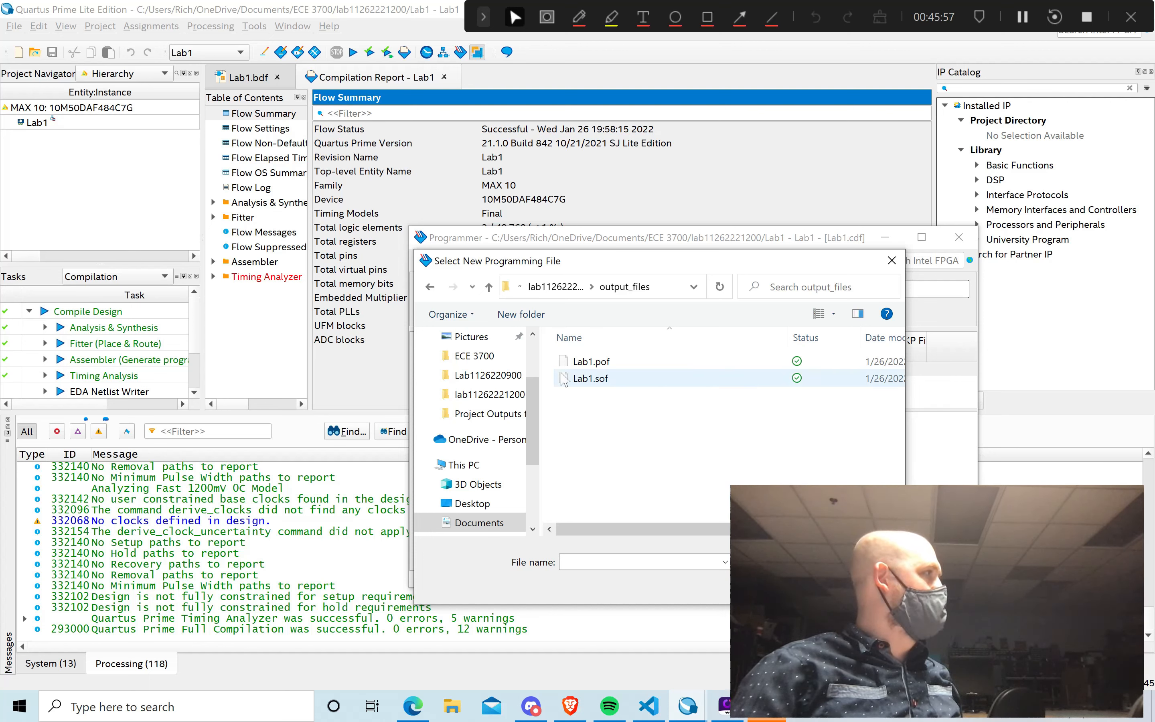
pyautogui.click(599, 381)
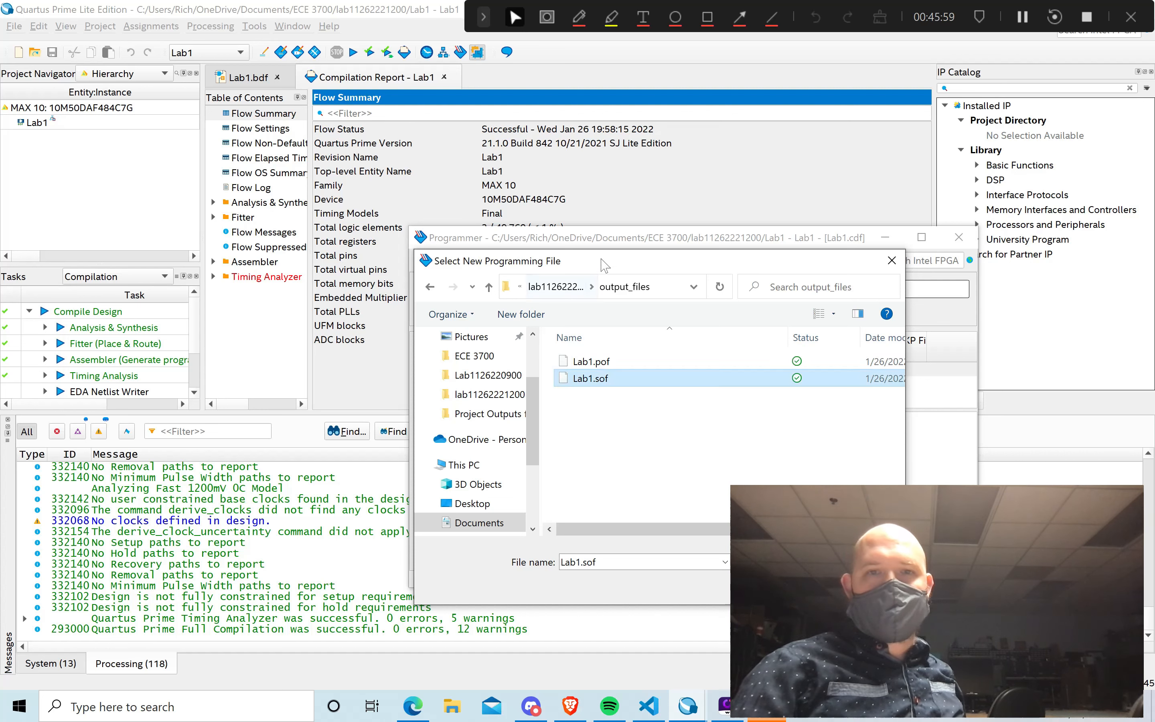
pyautogui.moveTo(603, 265); pyautogui.dragTo(514, 263)
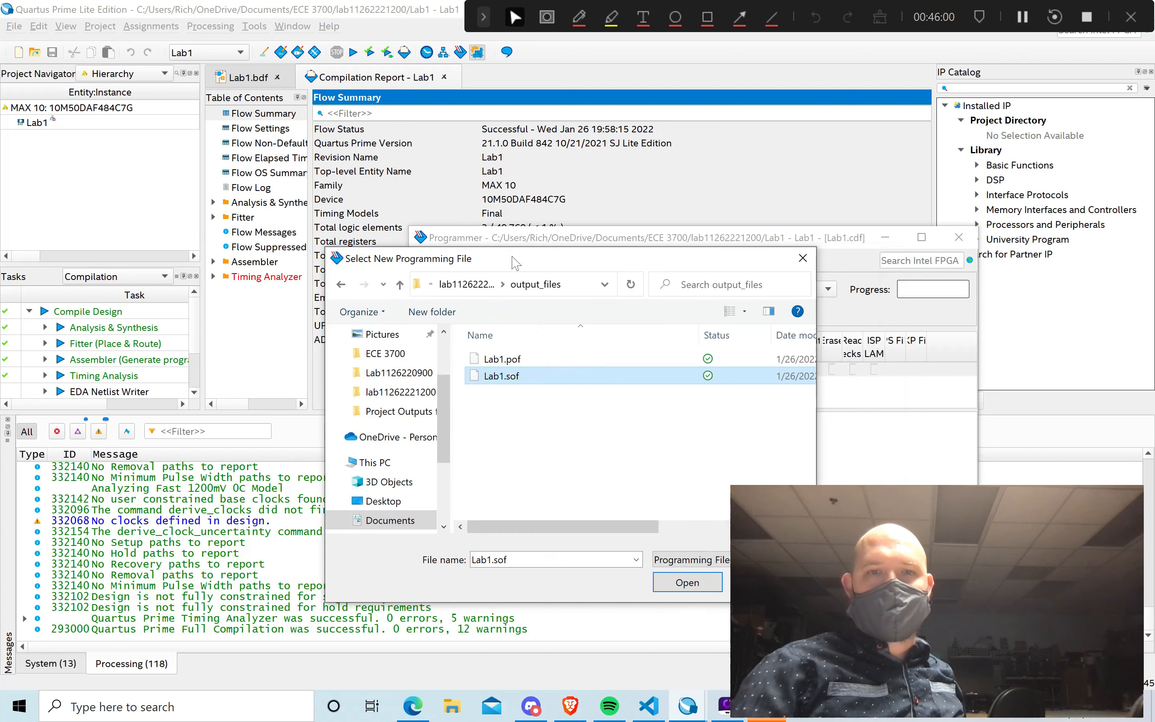
pyautogui.doubleClick(478, 373)
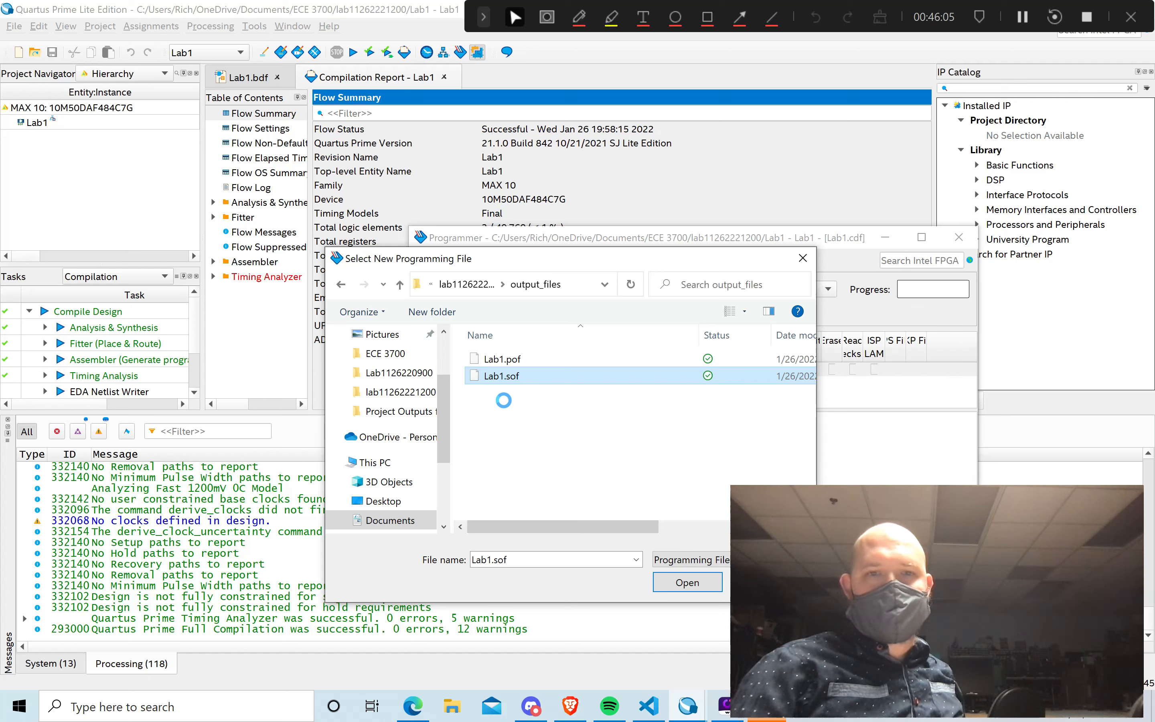
pyautogui.rightClick(477, 376)
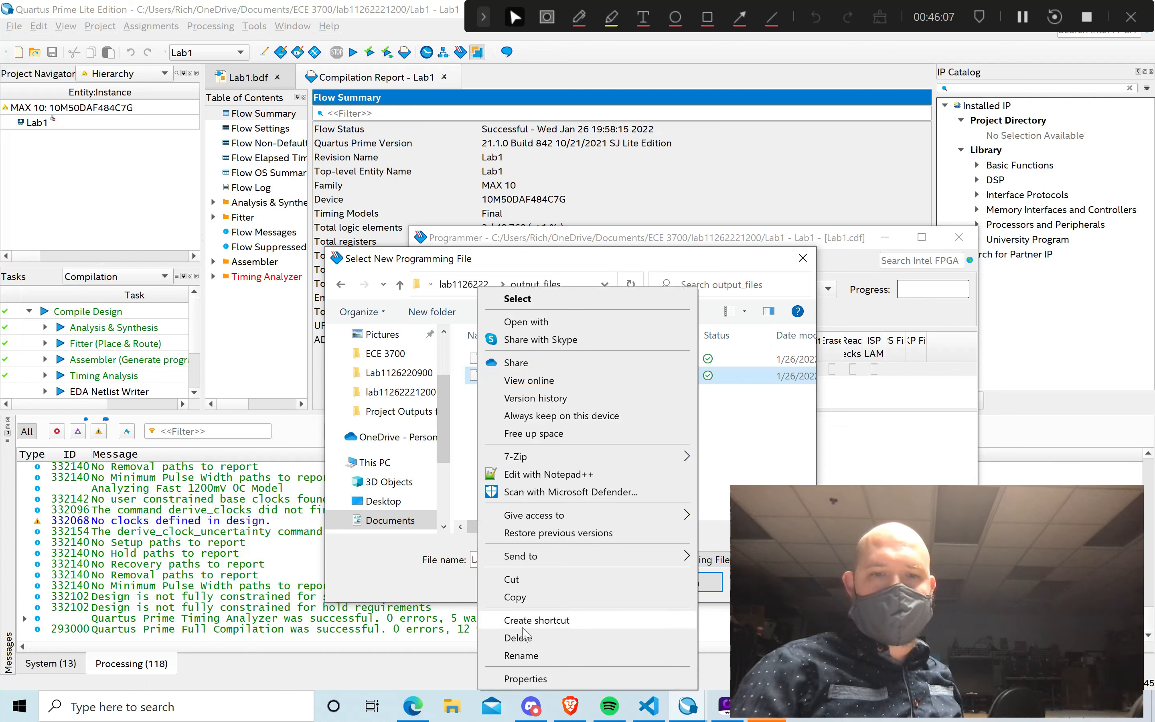
pyautogui.click(518, 637)
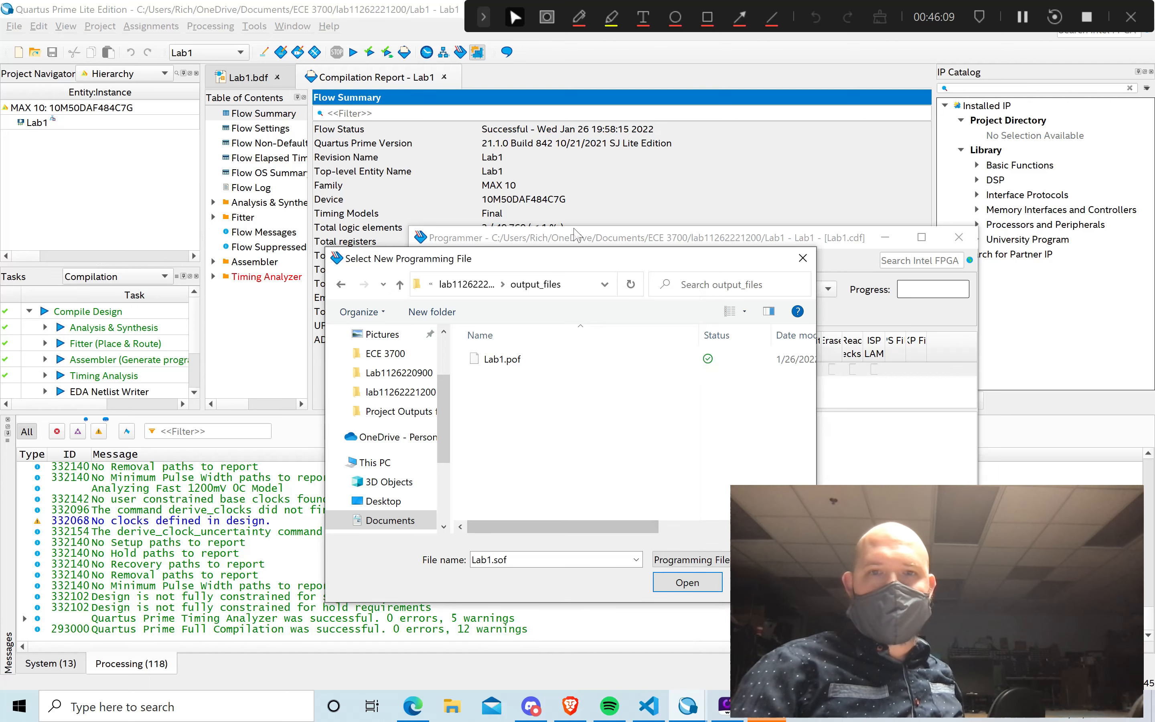
# Close the file selection and the Programmer, and run a full compilation of the Lab1 project.
pyautogui.click(803, 258)
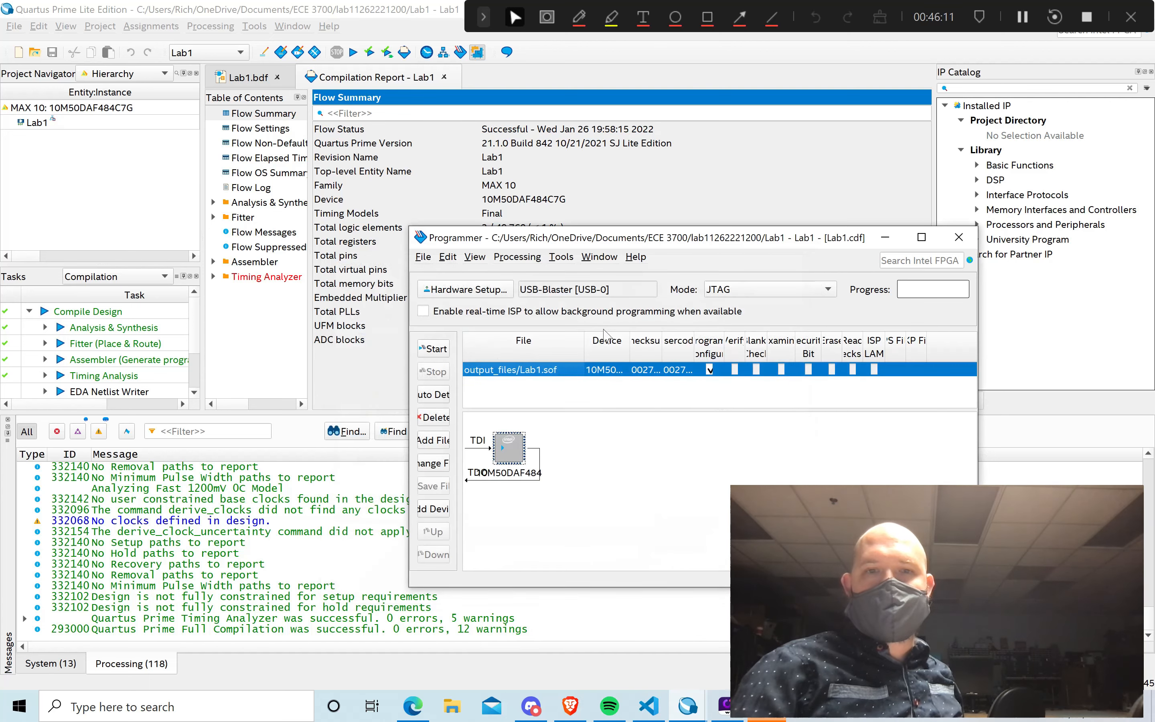
pyautogui.click(960, 237)
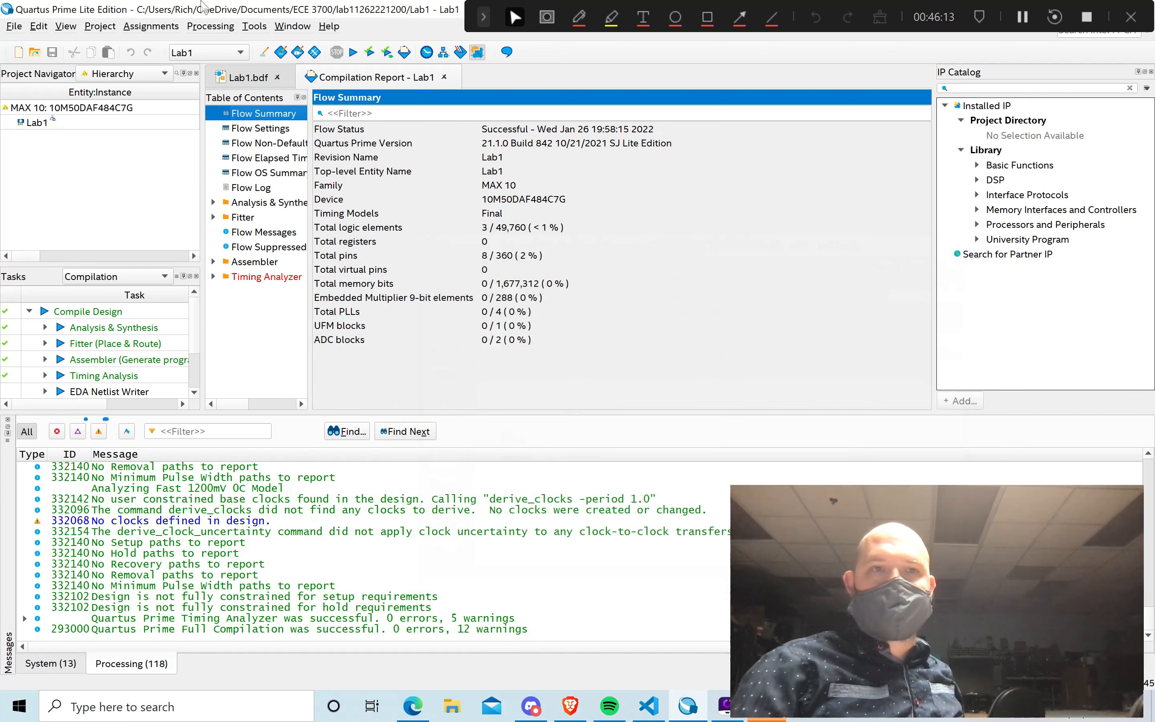
pyautogui.click(354, 53)
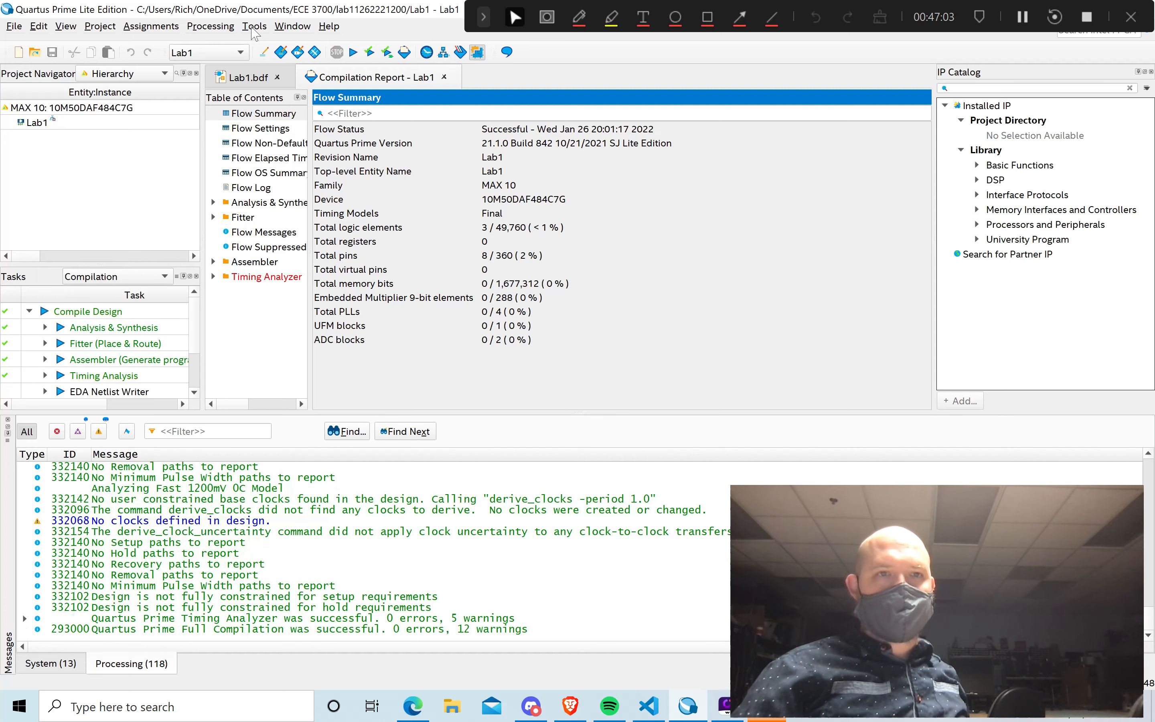
# Reopen the Programmer and choose Lab1.sof from the output_files folder as the programming file.
pyautogui.click(254, 26)
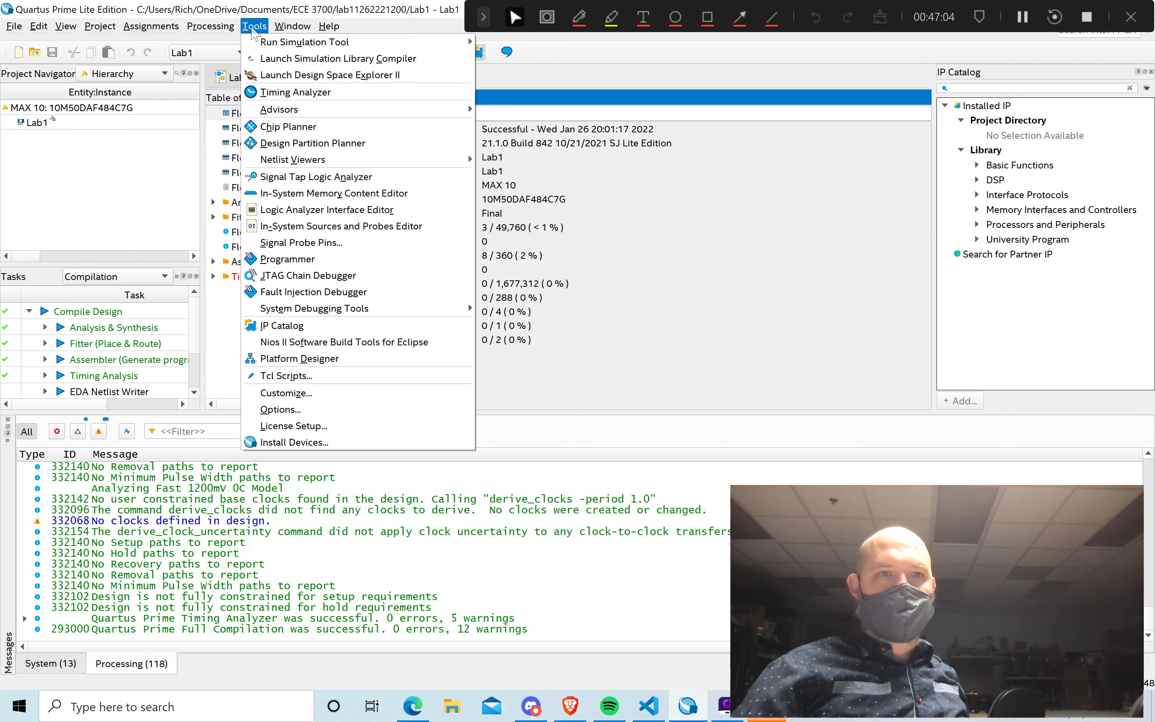
pyautogui.click(313, 264)
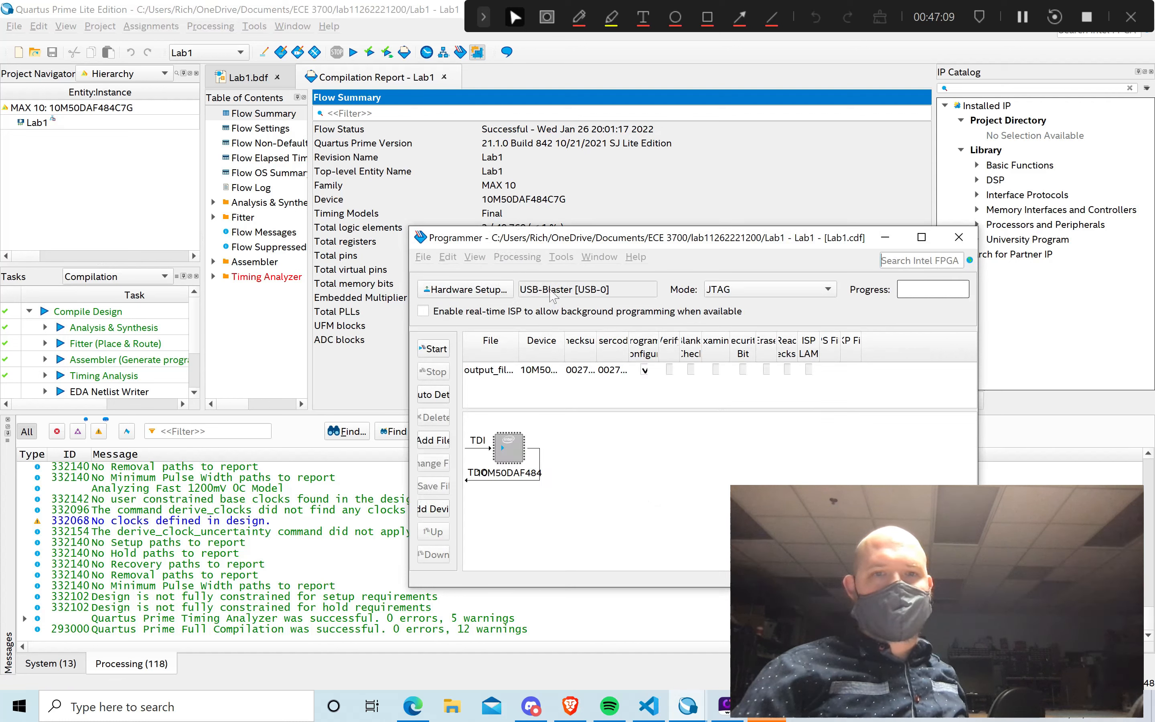
pyautogui.click(505, 373)
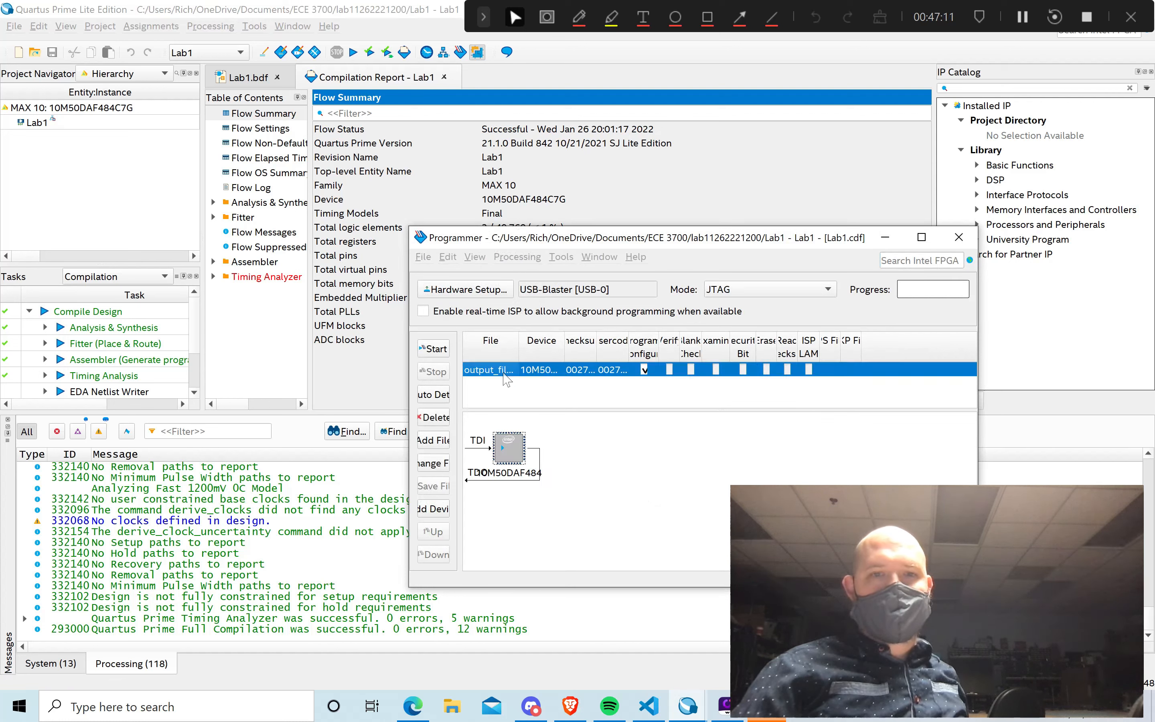
pyautogui.doubleClick(504, 376)
pyautogui.doubleClick(590, 396)
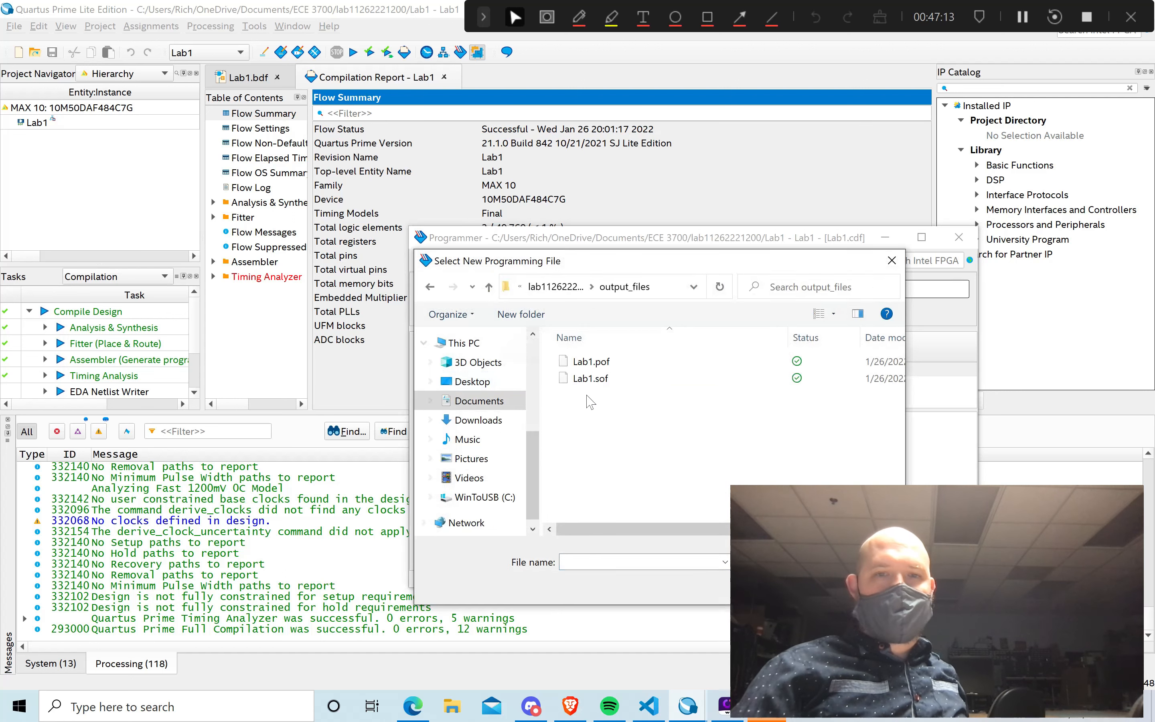
pyautogui.click(590, 379)
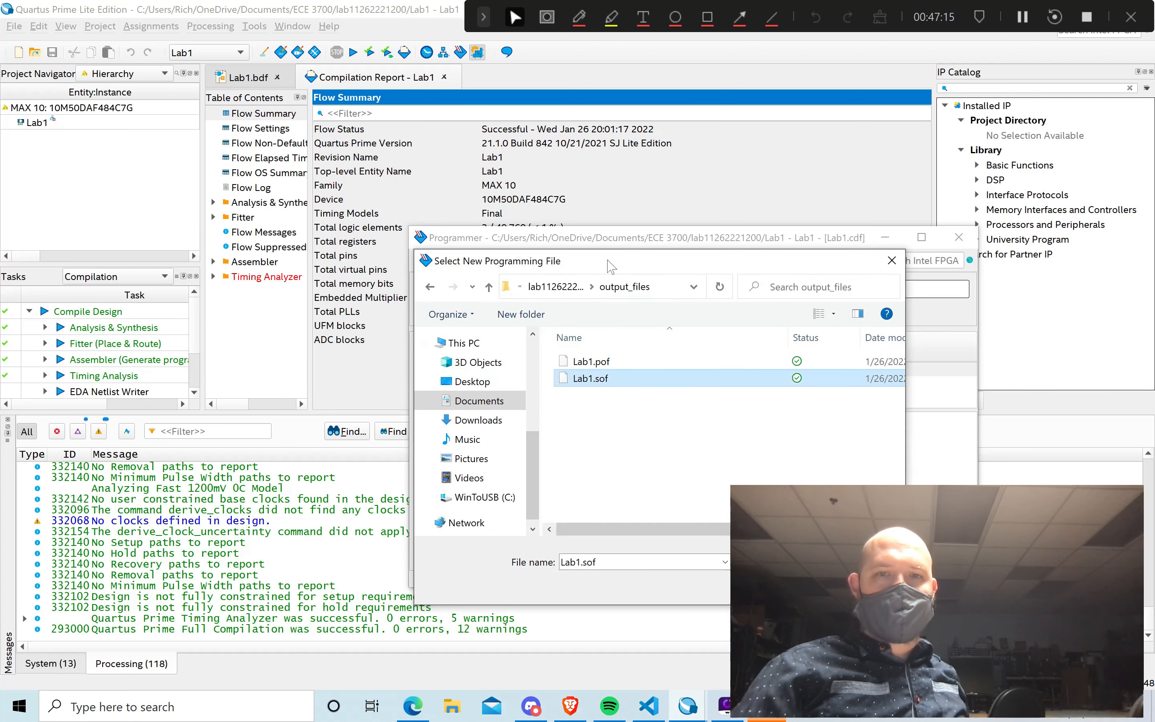
pyautogui.moveTo(608, 261); pyautogui.dragTo(564, 244)
pyautogui.click(705, 575)
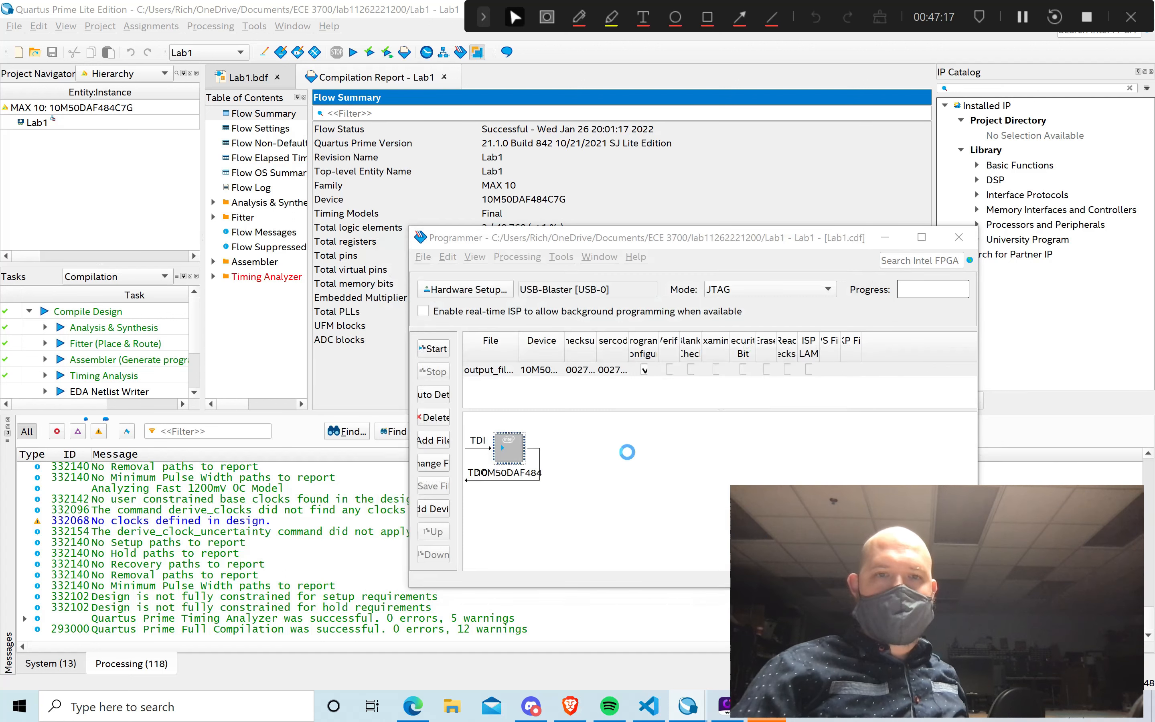
# Start programming the board with Lab1.sof, keeping Program/Configure enabled.
pyautogui.click(644, 370)
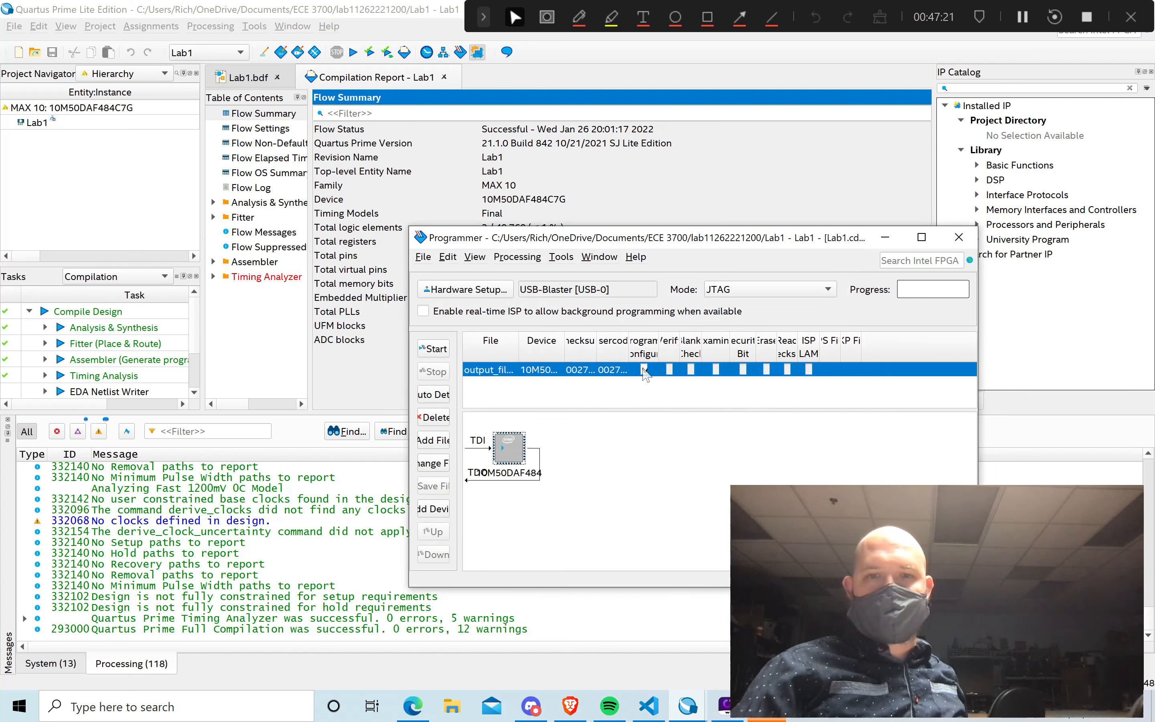
pyautogui.click(434, 349)
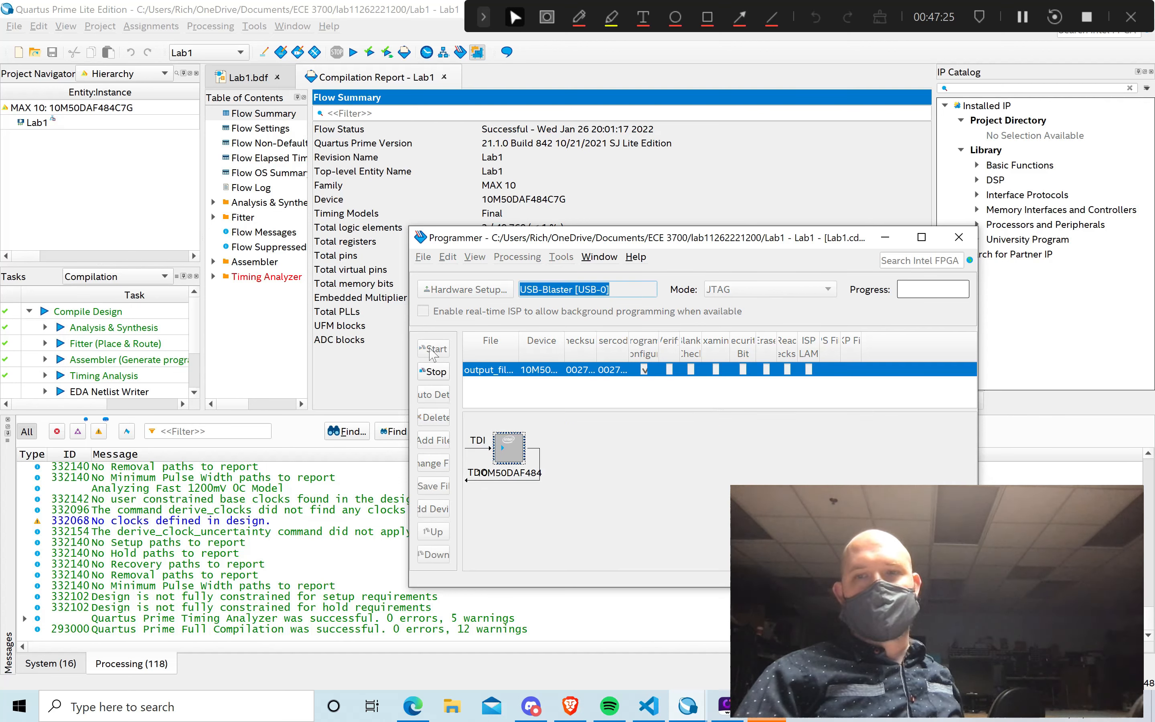